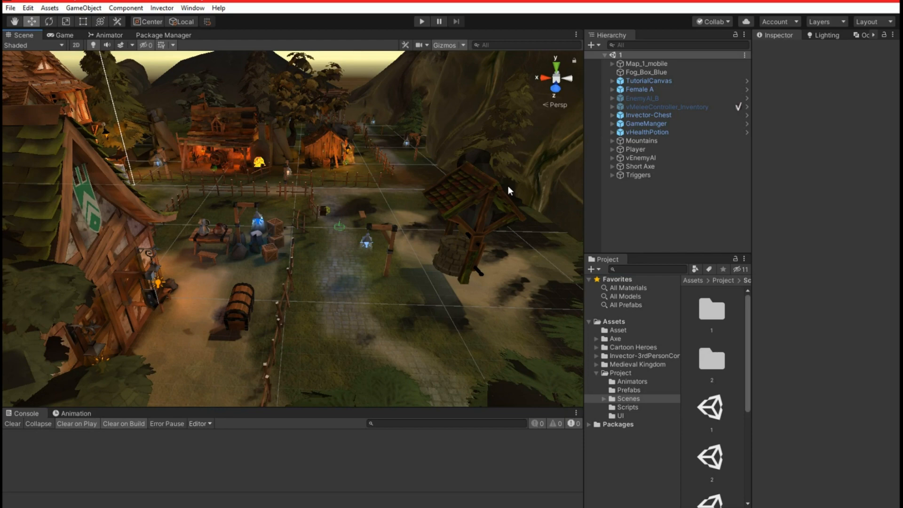
Step: Look over the village environment in the scene from several viewpoints
right_click_drag(507, 185, 505, 225)
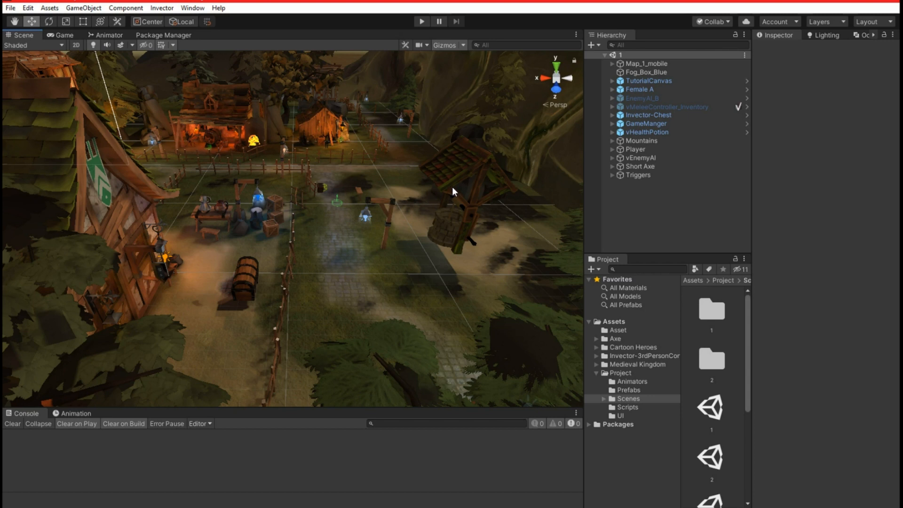
left_click(596, 373)
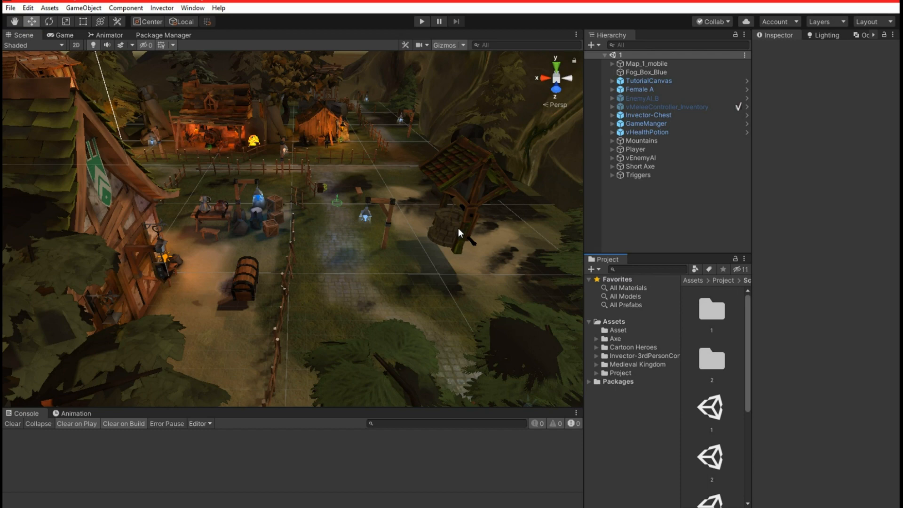
left_click_drag(452, 207, 356, 184, "alt")
right_click_drag(356, 183, 370, 50)
key("e")
key("w")
key("w")
key("s")
Step: Run the scene in play mode to check its rendering statistics, and stop it again
left_click(62, 35)
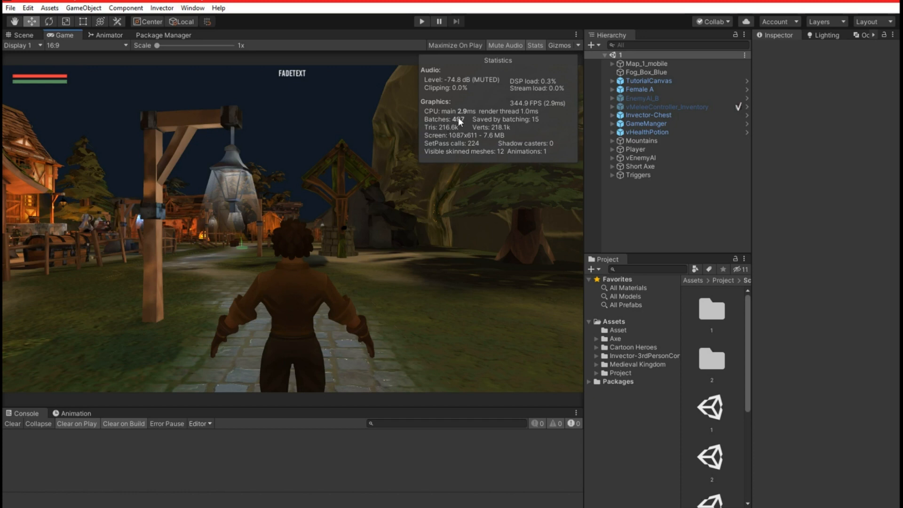
left_click(426, 23)
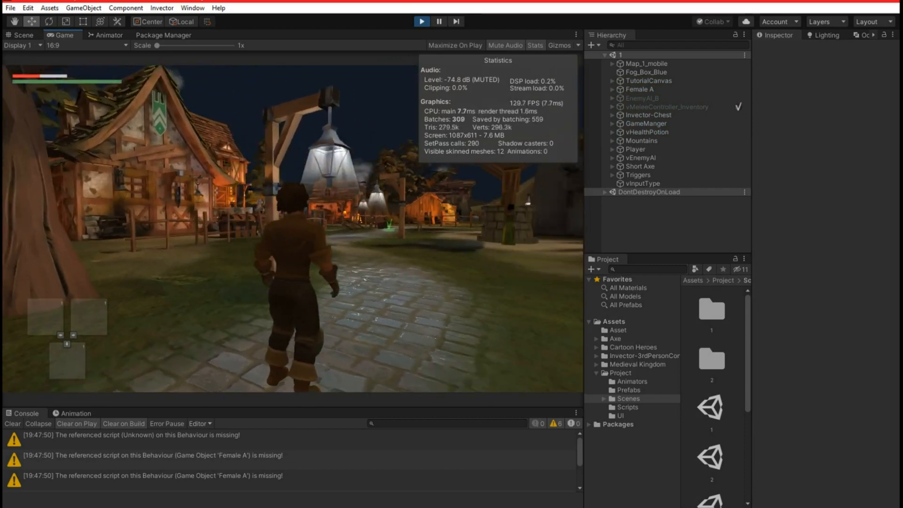
key("Escape")
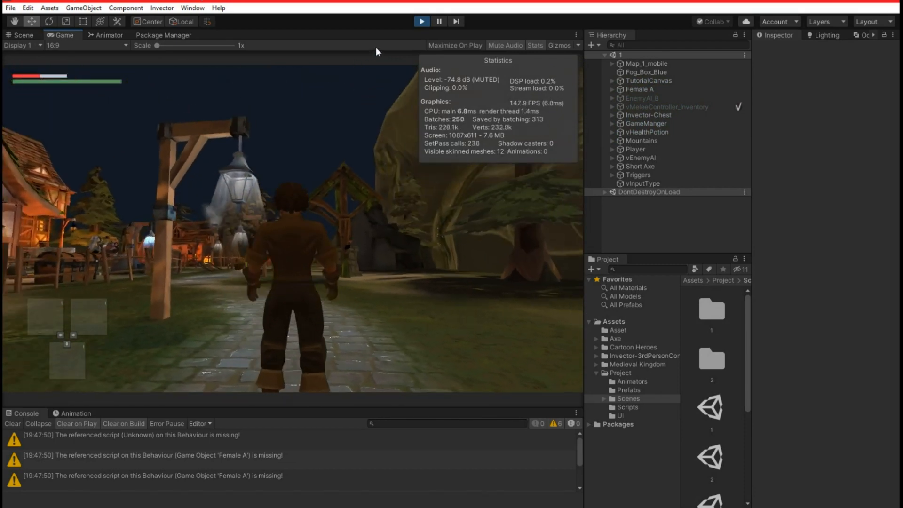
left_click(421, 22)
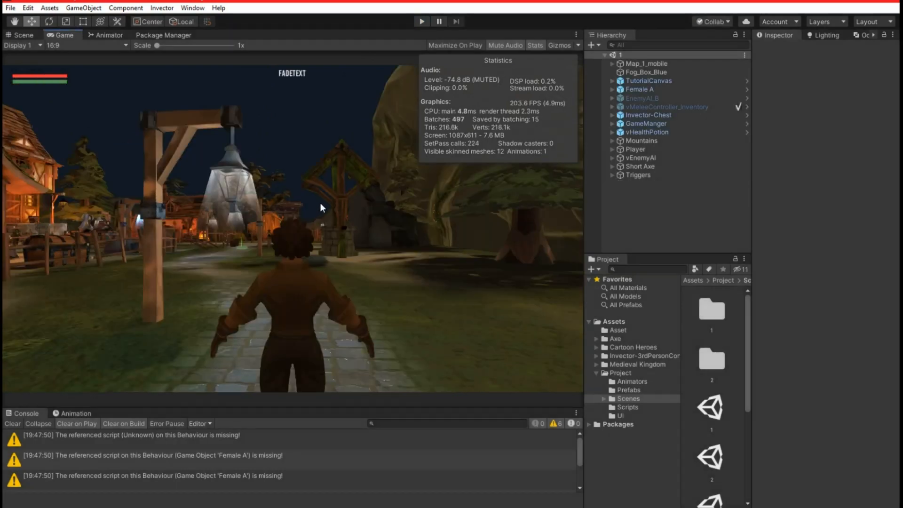
Step: Select the upper wooden door of the timber house and examine its Wood_mobile material's shader properties and texture maps
left_click(31, 35)
key("w")
right_click_drag(356, 257, 256, 218)
left_click(217, 162)
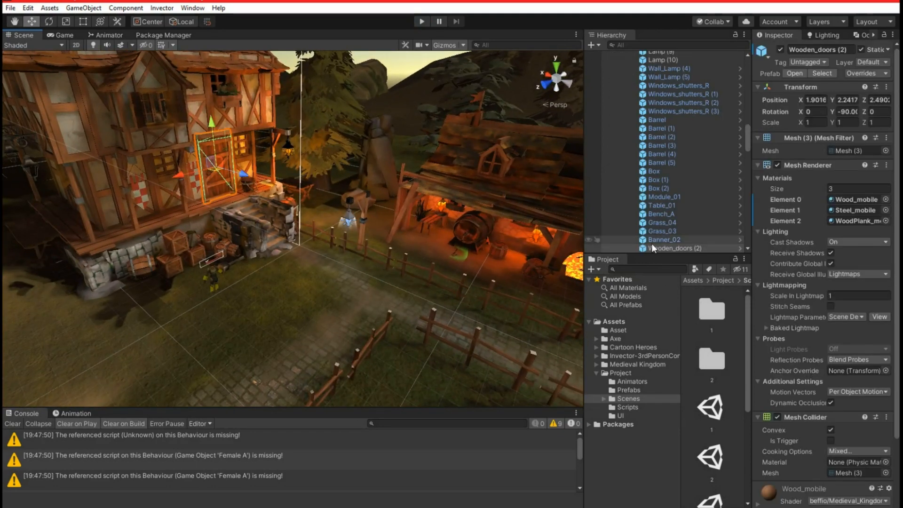
scroll(856, 280, "down", 3)
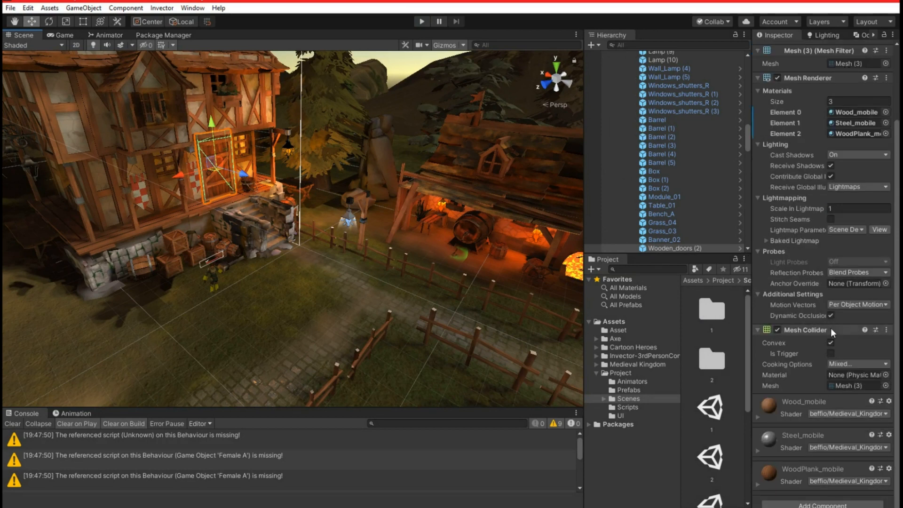
left_click(829, 417)
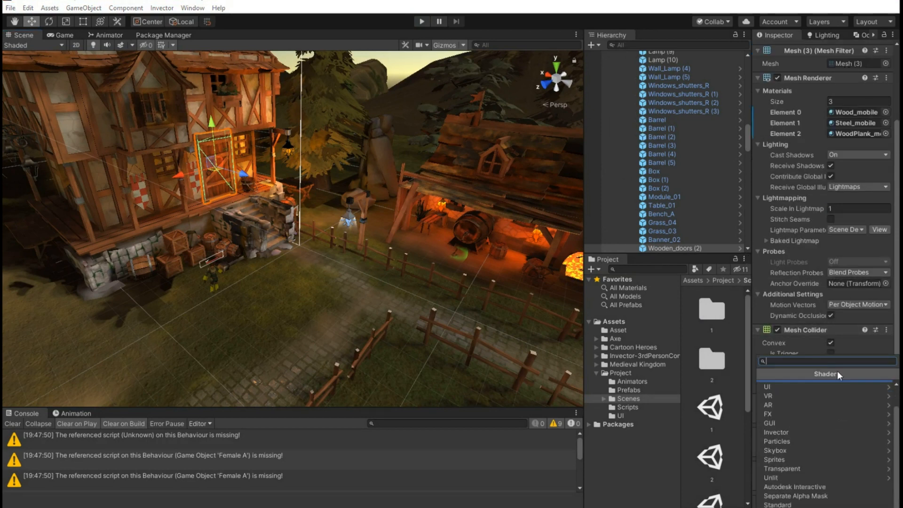
left_click(831, 342)
left_click(759, 414)
scroll(802, 365, "down", 8)
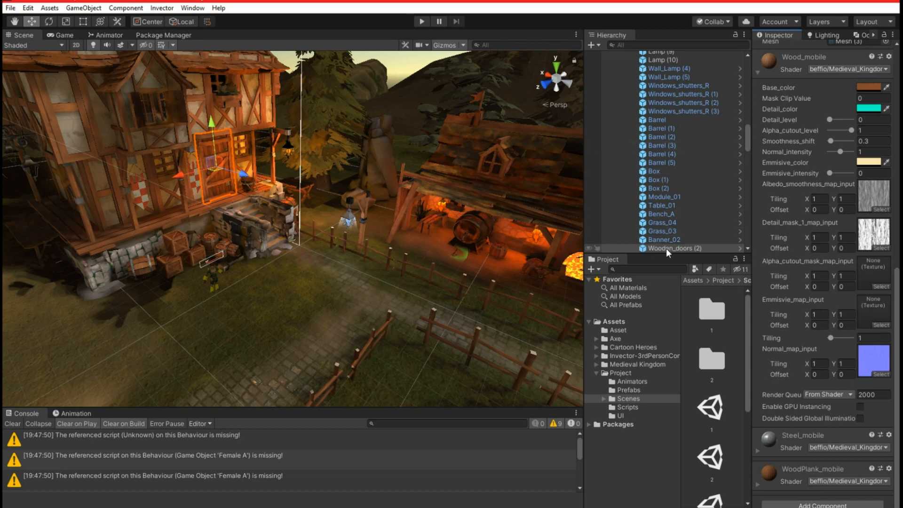
Step: Open the Anvil materials folder inside the Medieval Kingdom asset's Content folder
left_click(610, 365)
left_click(712, 314)
double_click(712, 315)
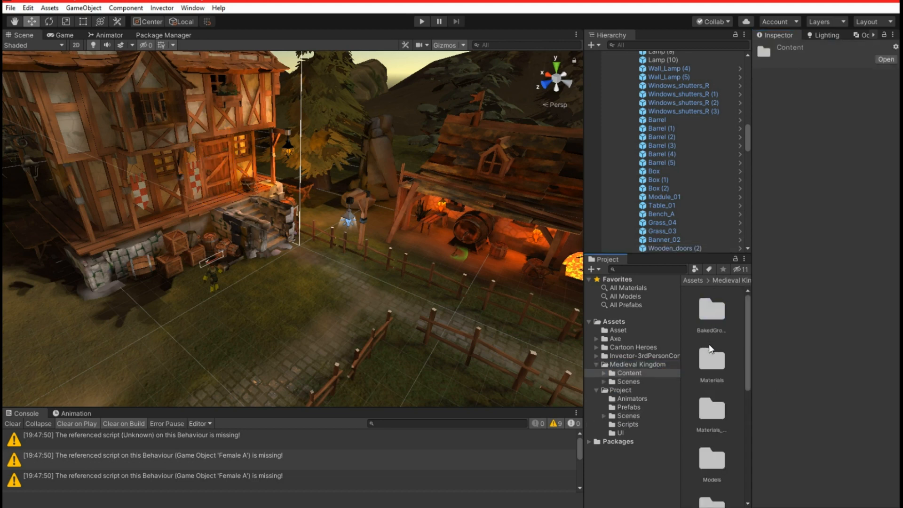
double_click(705, 360)
double_click(710, 314)
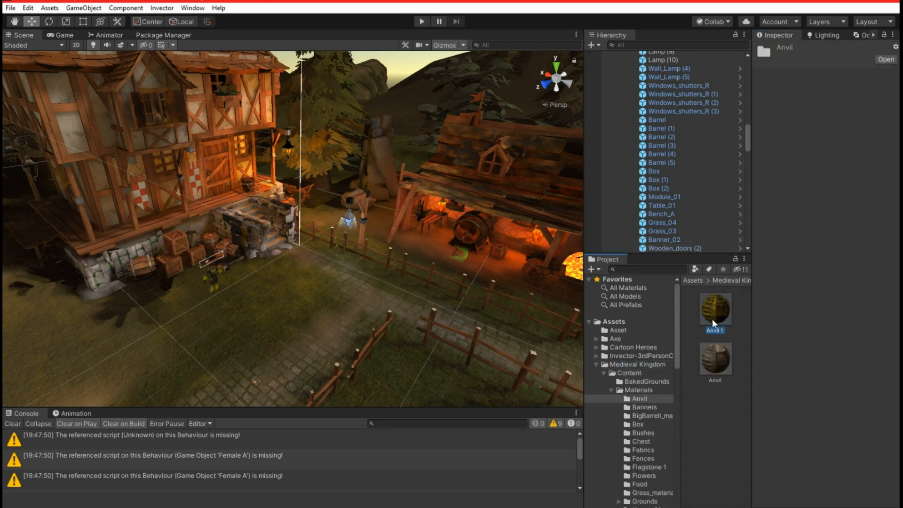
Step: Examine the shader settings and texture map inputs of the Anvil 1 and Anvil materials
left_click(712, 311)
scroll(874, 356, "down", 10)
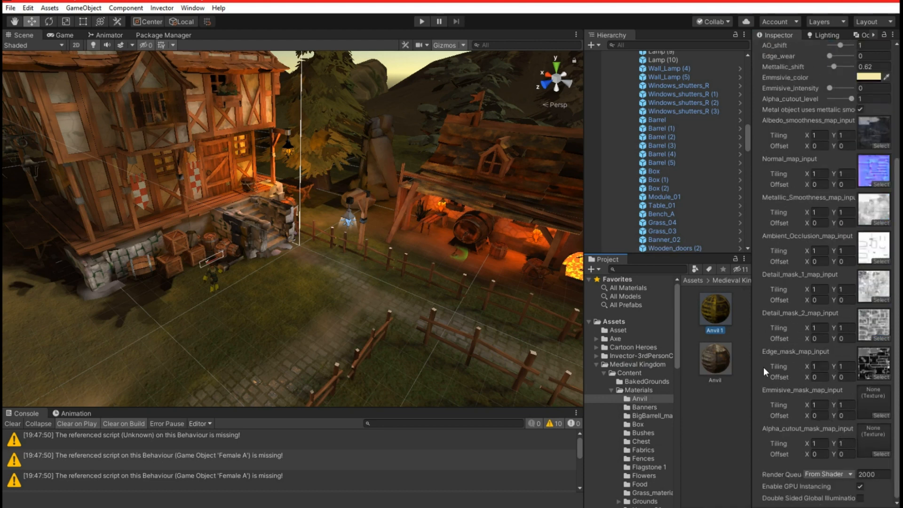
left_click(719, 358)
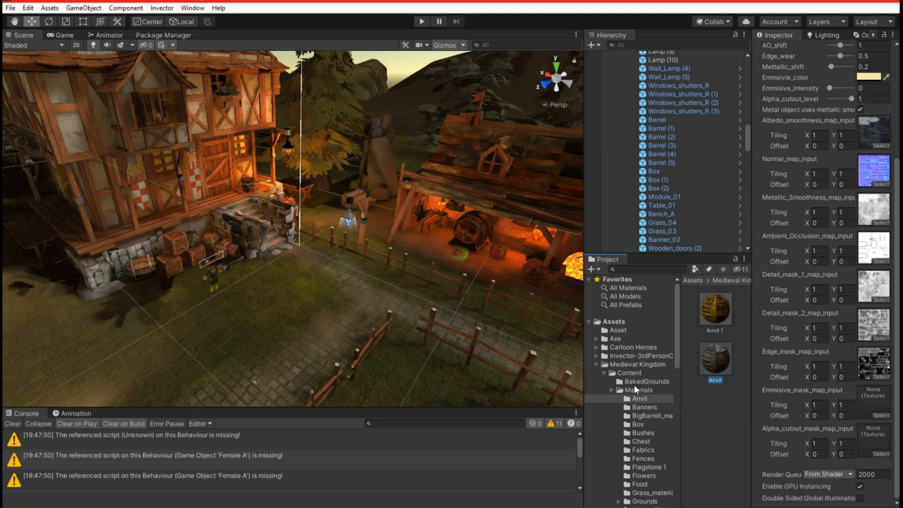
scroll(850, 356, "up", 5)
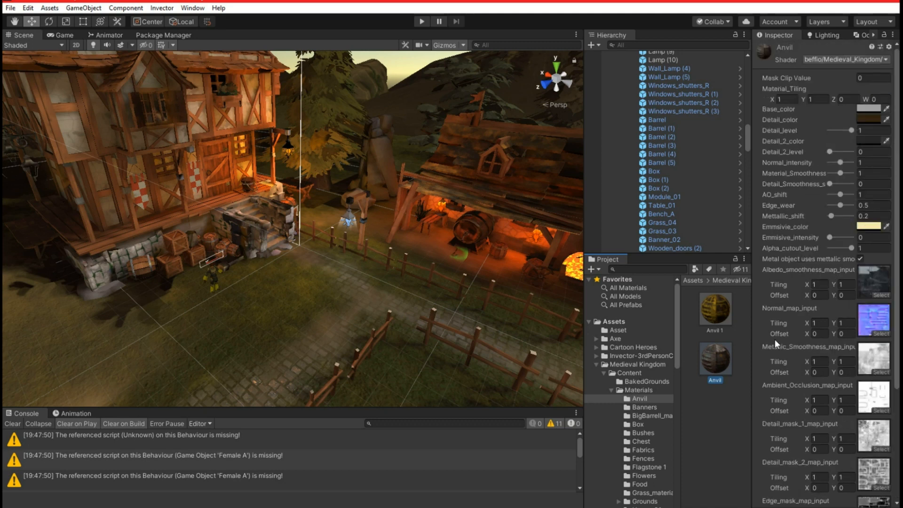
scroll(842, 395, "down", 4)
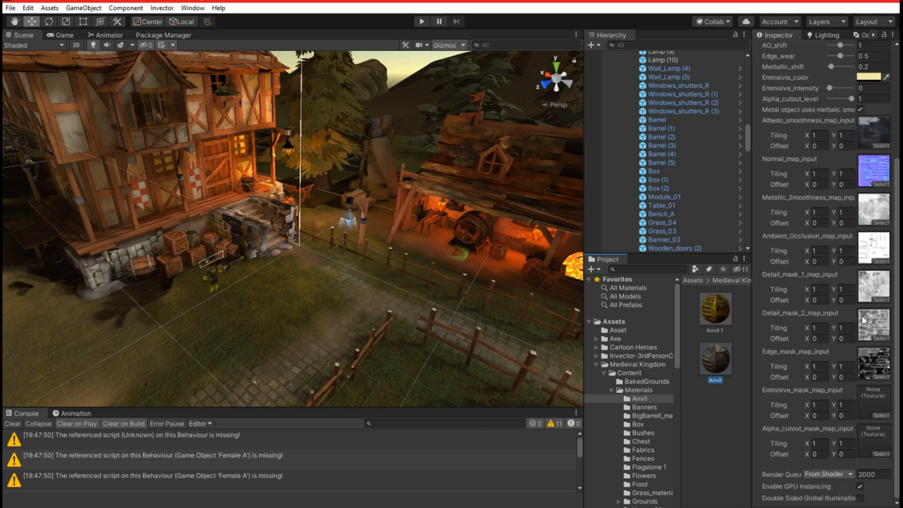
scroll(803, 222, "up", 4)
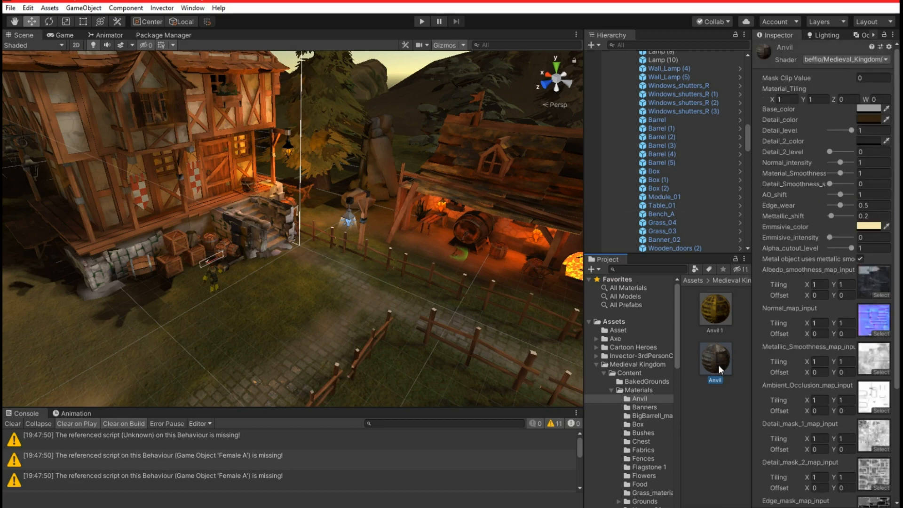
Step: Select the stone wall beside the house stairs and examine its LOD Group and Ruins03_mobile material properties
left_click_drag(413, 258, 395, 239, "alt")
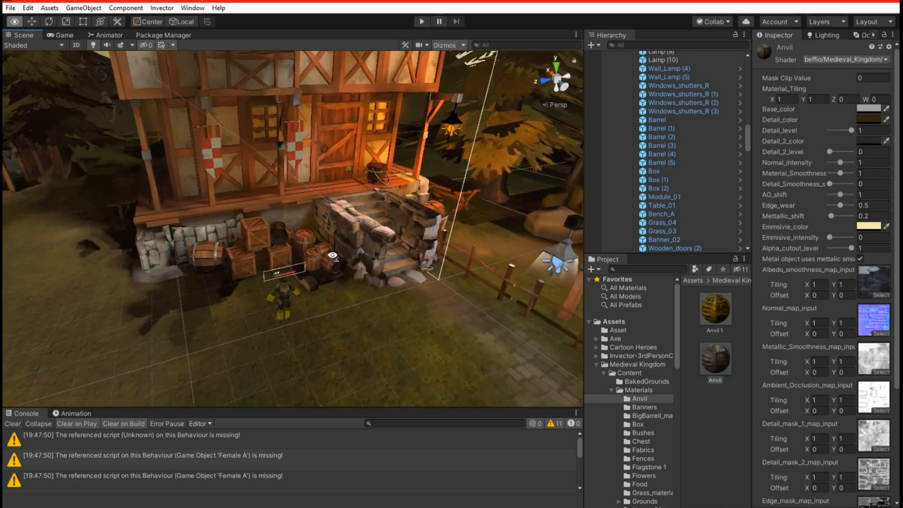
scroll(367, 231, "up", 10)
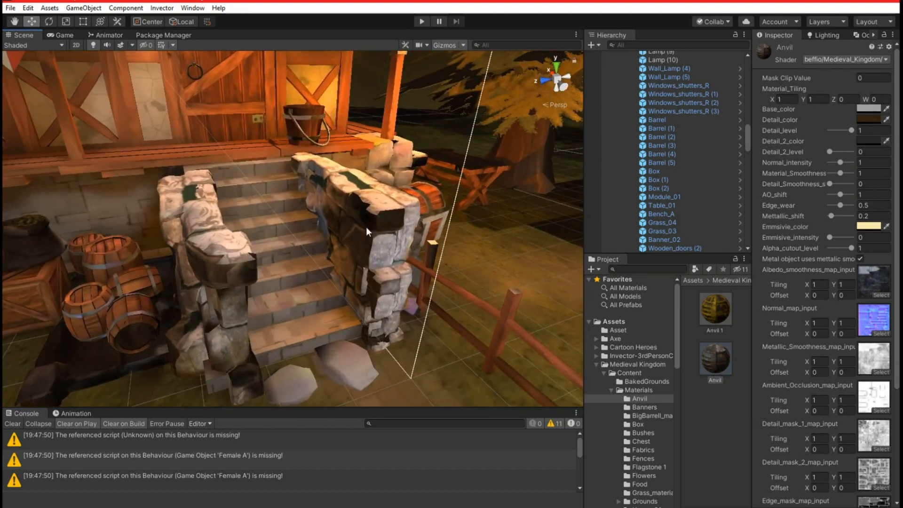
left_click(367, 231)
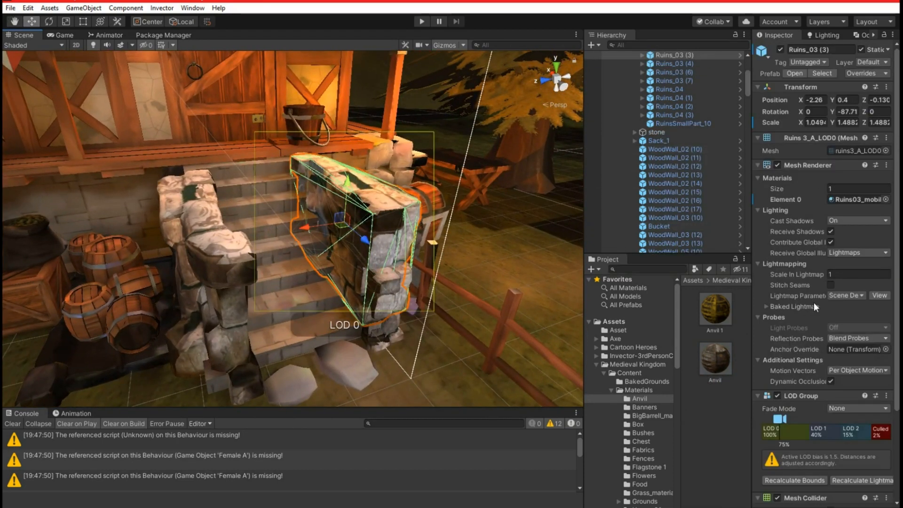
scroll(801, 357, "down", 5)
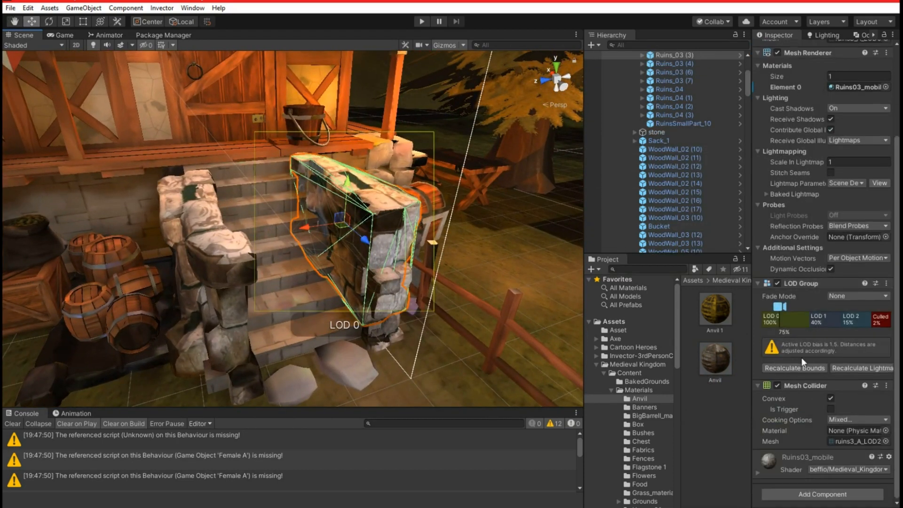
left_click(758, 472)
scroll(885, 397, "down", 12)
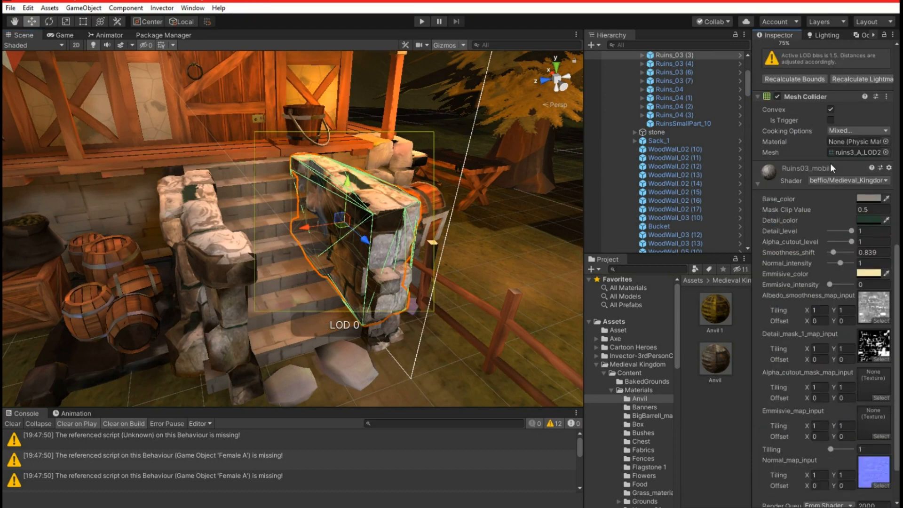
Step: Try the Mobile/Bumped Diffuse shader on the Ruins03_mobile material and undo the change
left_click(853, 181)
left_click(820, 224)
left_click(795, 226)
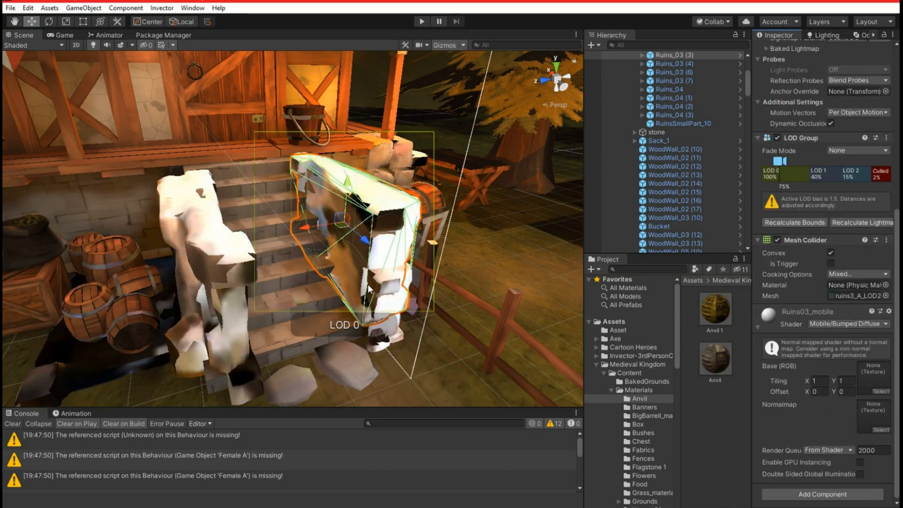
key("ctrl+z")
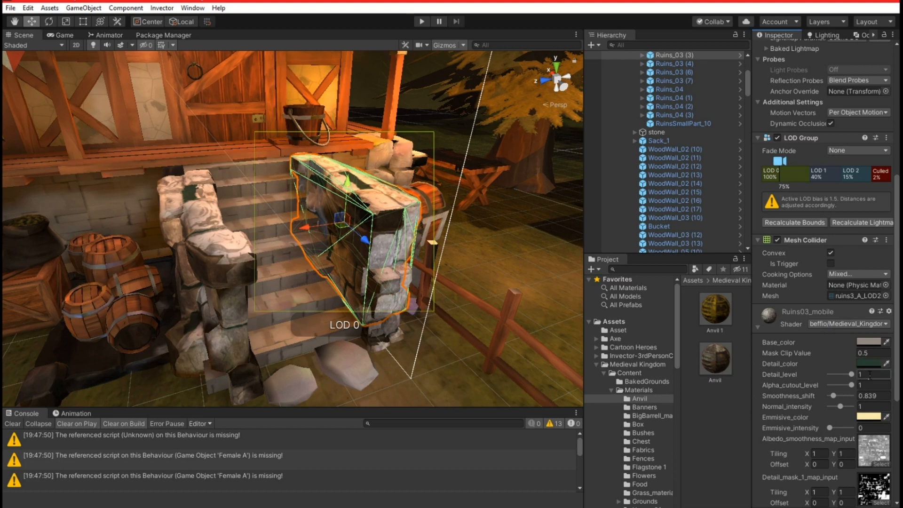
Step: Locate the Ruins03_mobile material's albedo smoothness texture among the project files
left_click(880, 464)
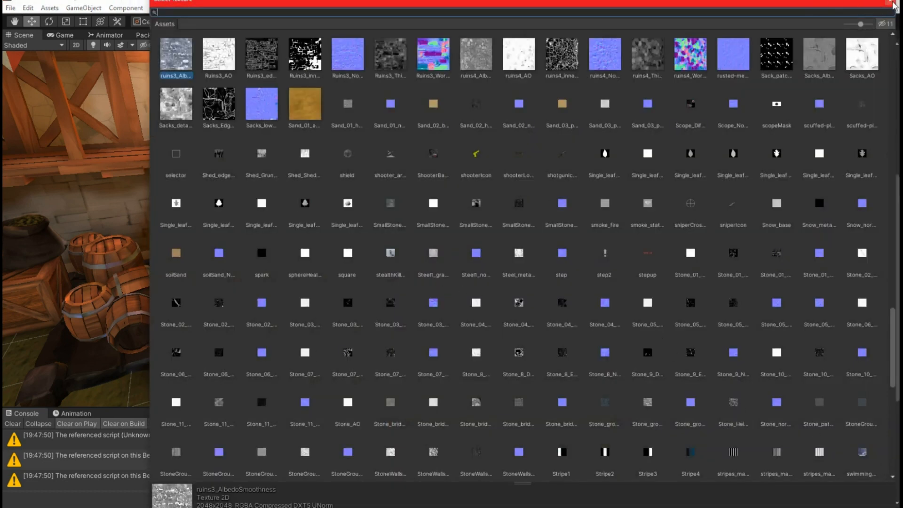
left_click(889, 2)
left_click(870, 444)
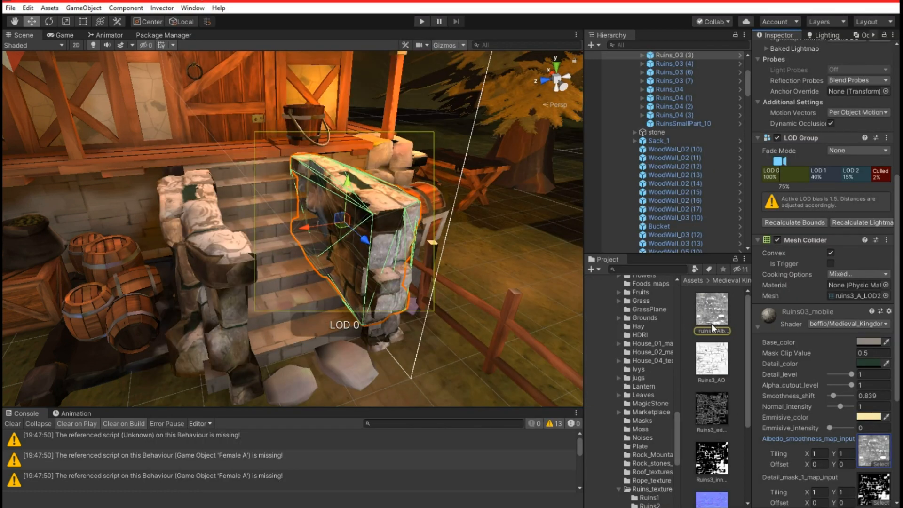
Step: Try the Mobile/Bumped Diffuse shader on Ruins03_mobile with the ruins3_AlbedoSmoothness texture as its base map
left_click(870, 324)
left_click(838, 365)
left_click(810, 370)
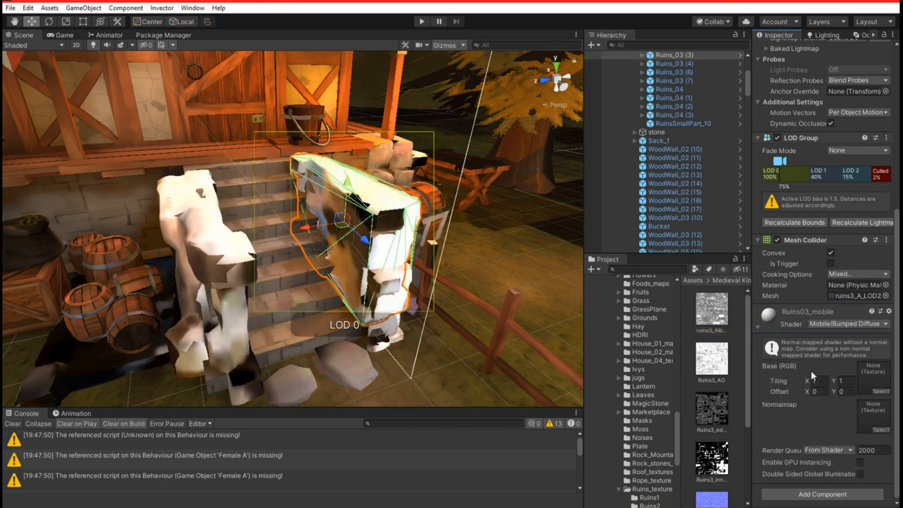
left_click_drag(710, 309, 865, 376)
right_click_drag(475, 282, 376, 281)
key("w")
key("s")
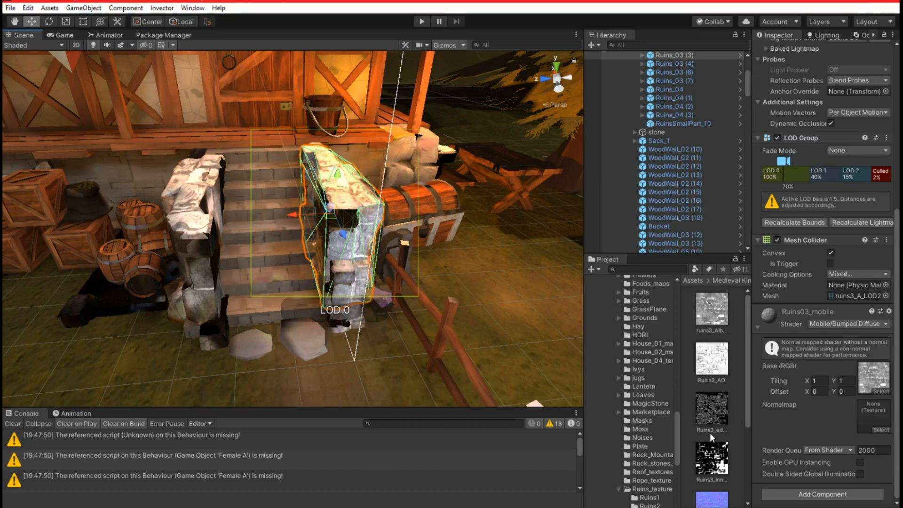
Step: Assign the blue Ruins3 normal texture as the Ruins03_mobile material's normal map
scroll(711, 437, "down", 1)
left_click_drag(714, 475, 872, 416)
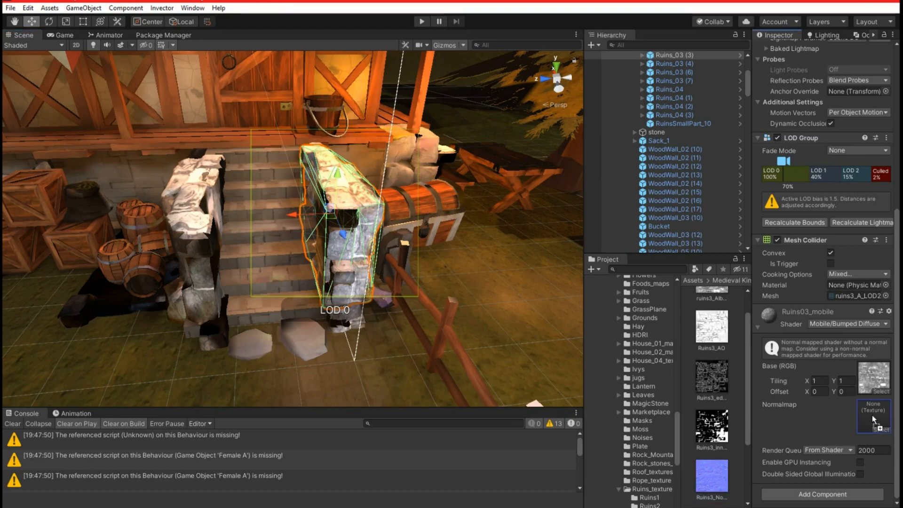
right_click_drag(501, 369, 337, 320)
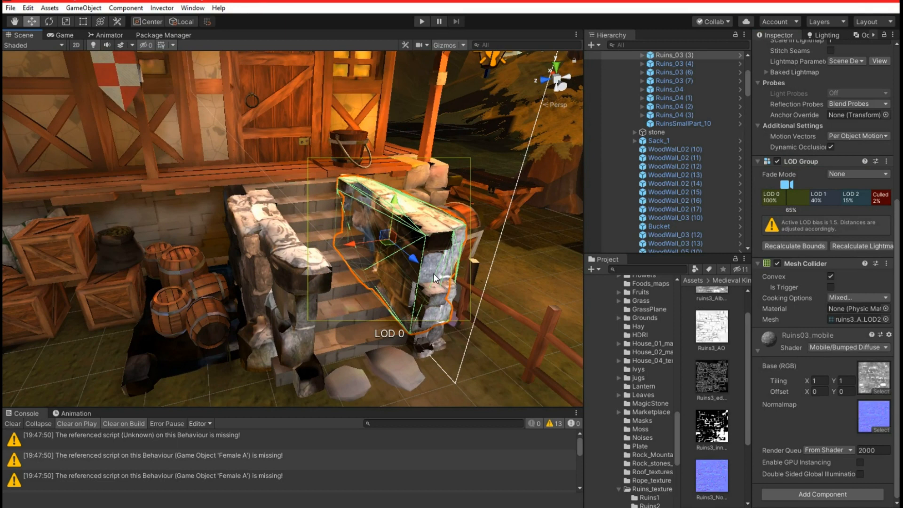
Step: Undo the shader and texture changes on the Ruins03_mobile material and deselect the stair wall
key("ctrl+z")
right_click_drag(328, 240, 382, 72)
key("s")
left_click(382, 72)
right_click_drag(385, 235, 366, 230)
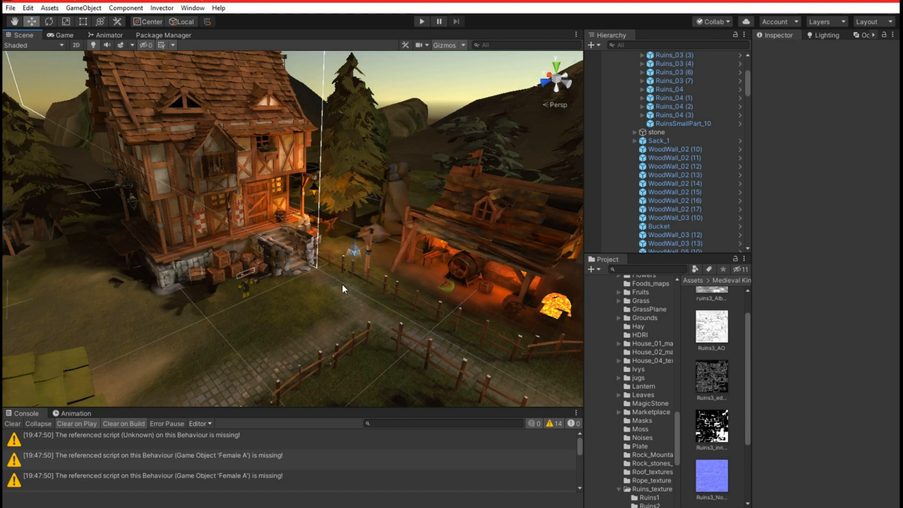
Step: Clear all messages from the console
right_click_drag(361, 255, 610, 252)
key("w")
left_click(9, 423)
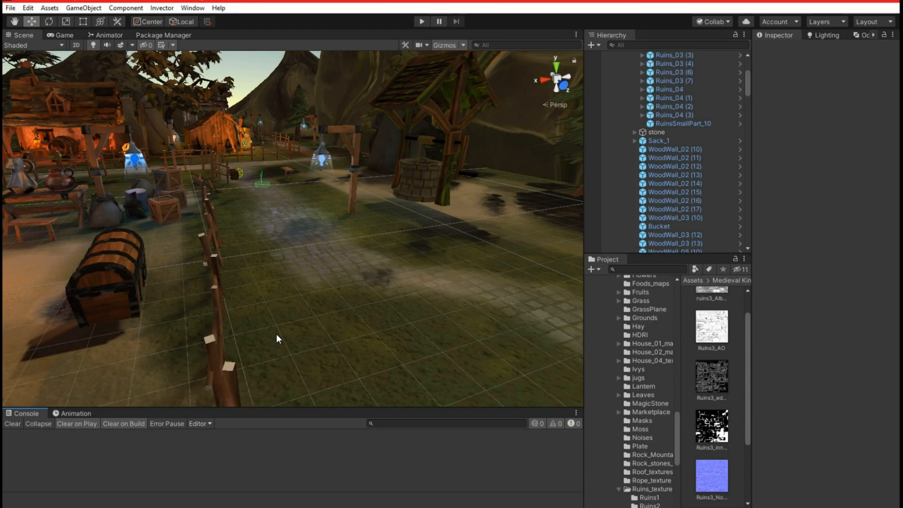
Step: Switch the build platform to Android and clear the console messages
left_click(11, 9)
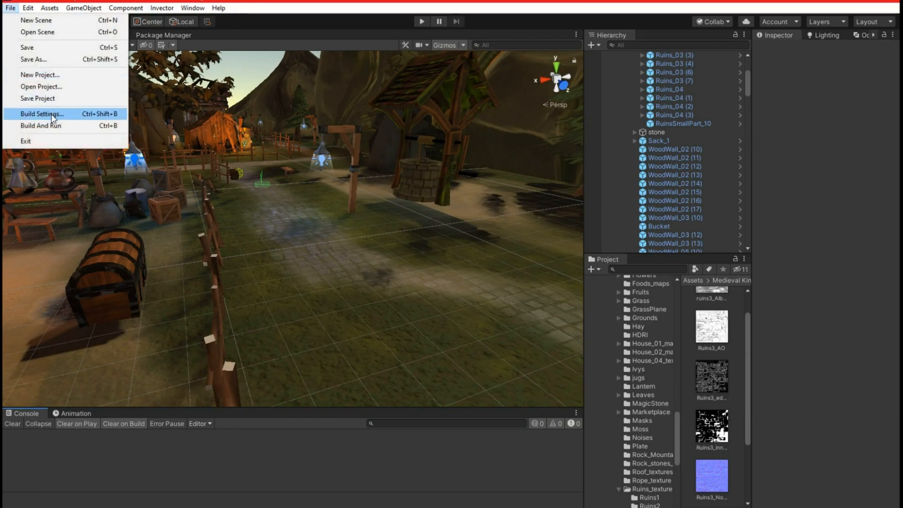
left_click(52, 115)
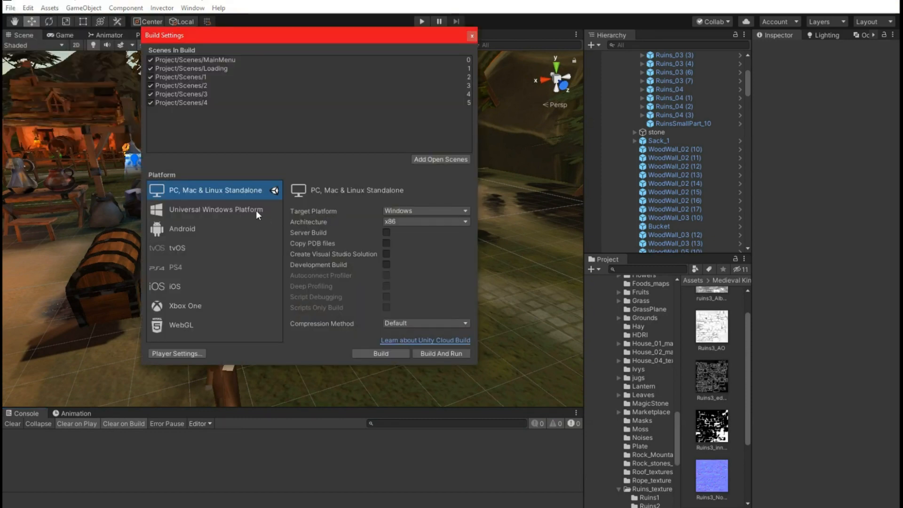
left_click(190, 231)
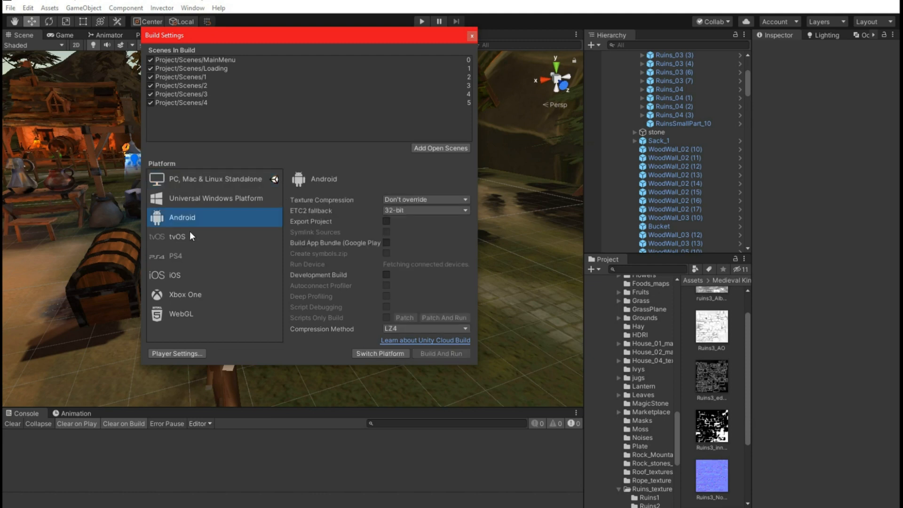
left_click(380, 352)
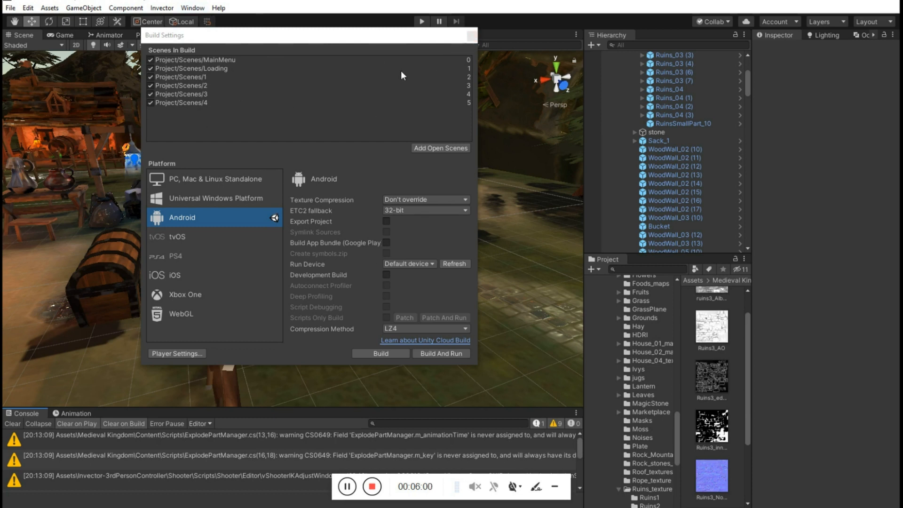
left_click(469, 38)
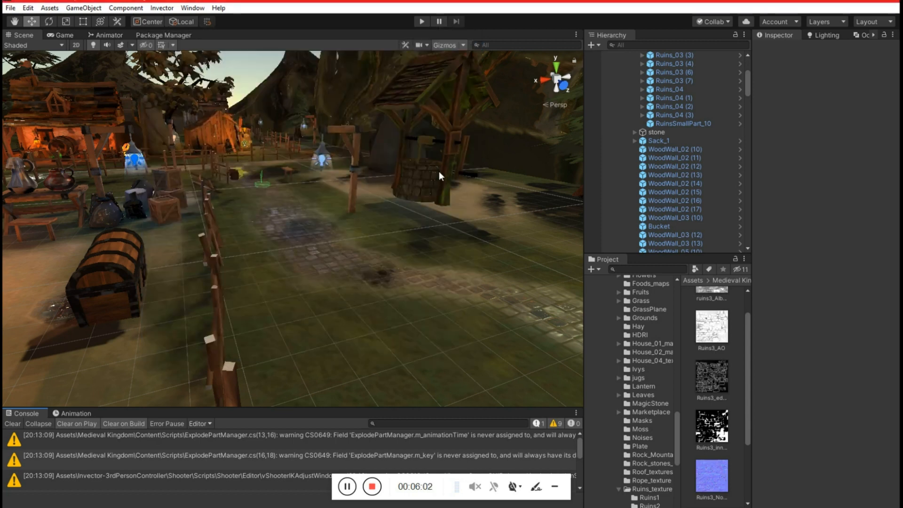
left_click(13, 423)
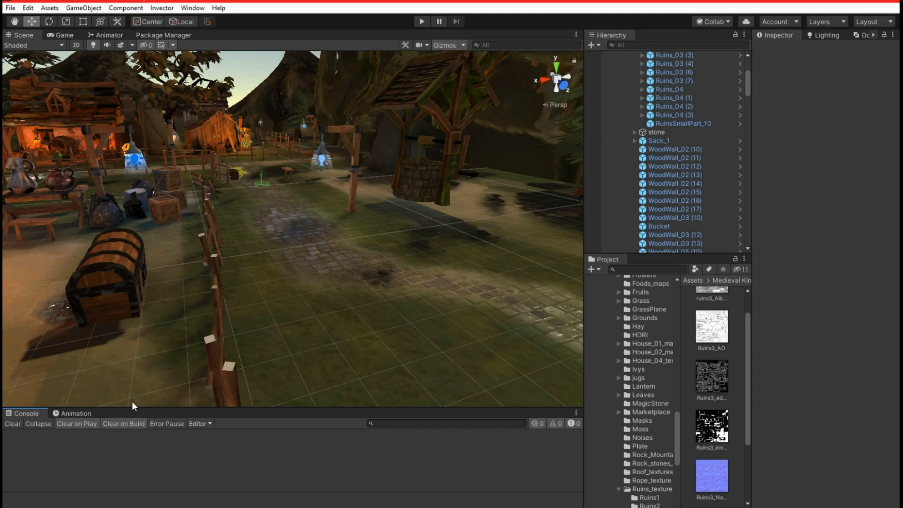
Step: Examine the lantern path area in the scene and its rendering statistics in the game view
right_click_drag(319, 239, 281, 272)
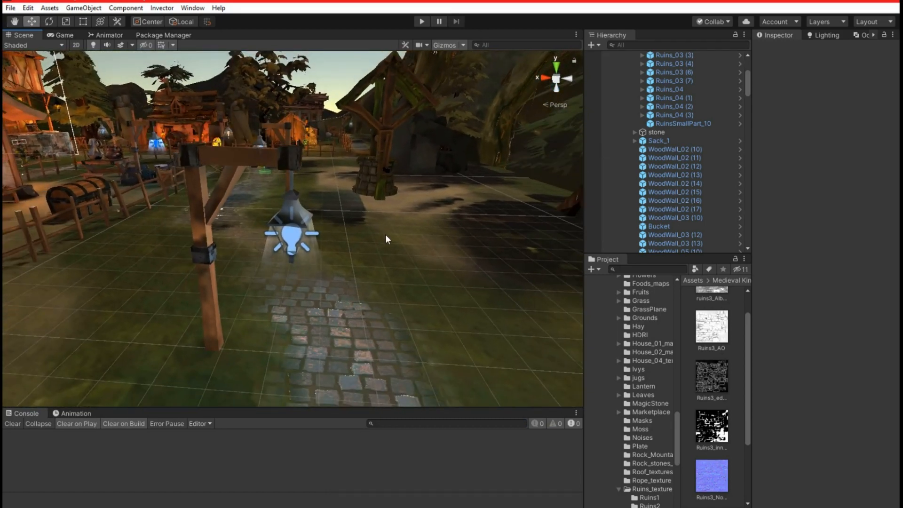
left_click_drag(584, 157, 608, 160)
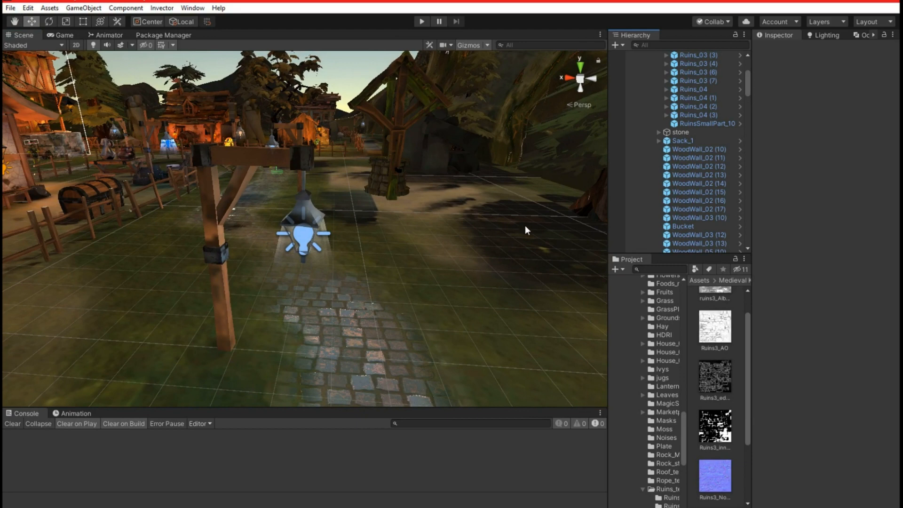
left_click(60, 35)
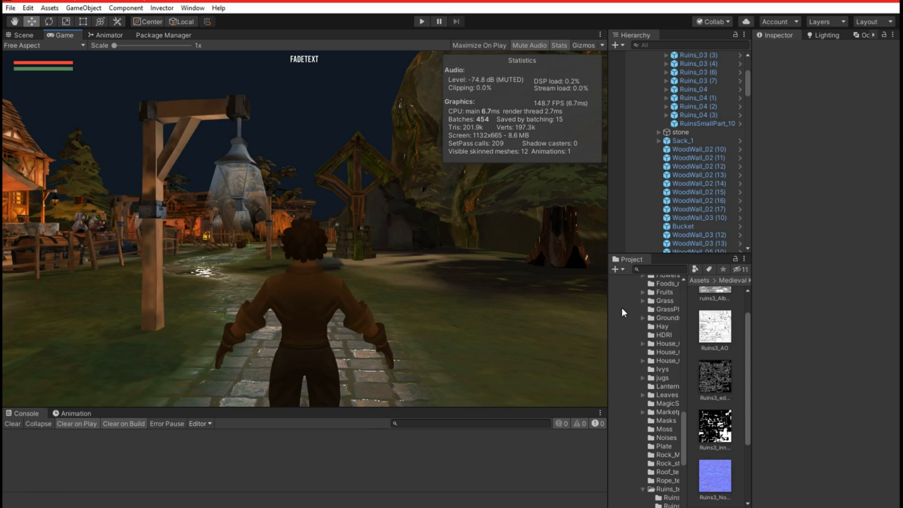
left_click(13, 36)
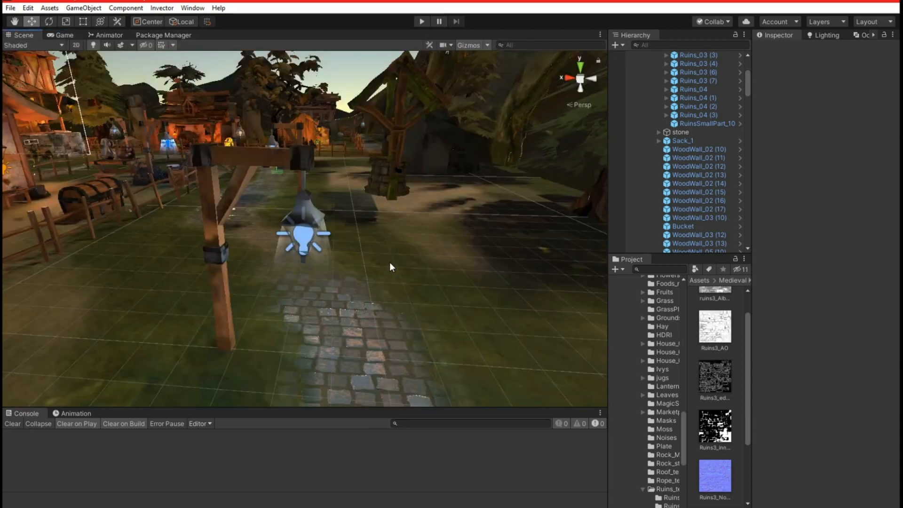
Step: Import the complete vCrossPlatformInput package from the project's Assets/Asset folder and clear the console
key("alt+Tab")
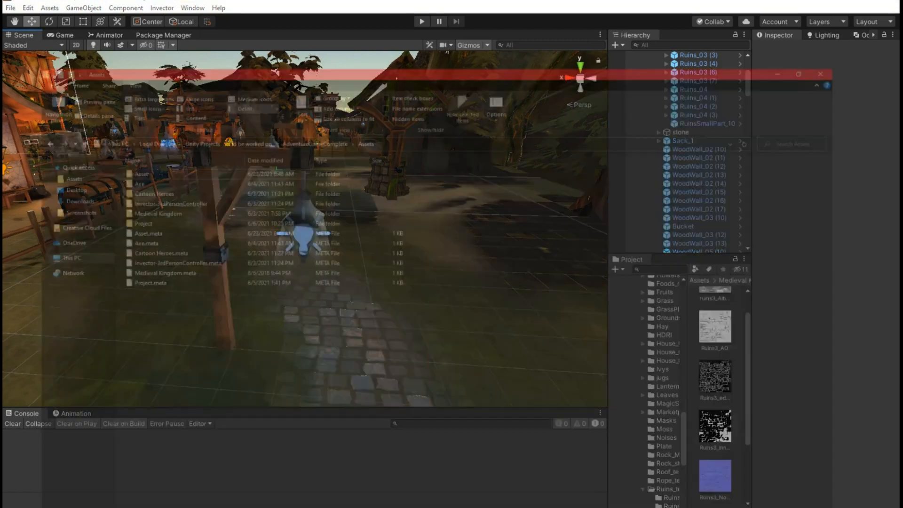
double_click(104, 107)
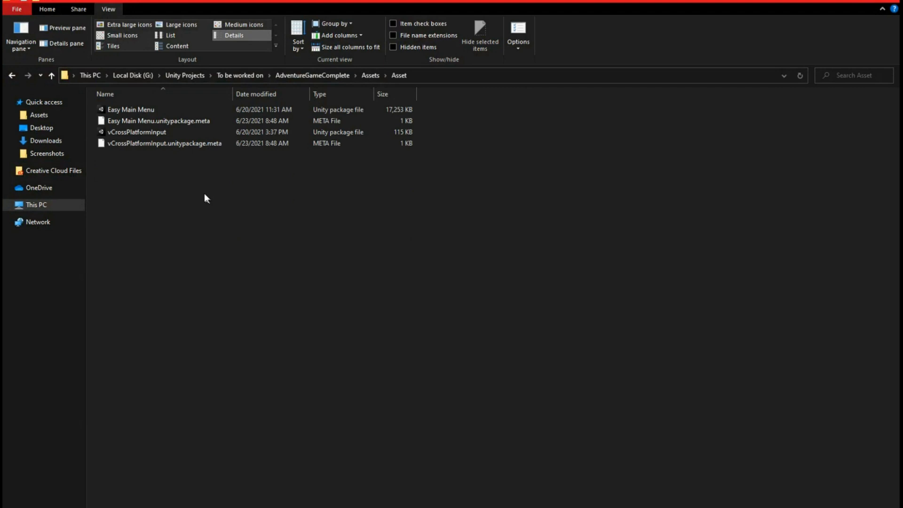
double_click(125, 131)
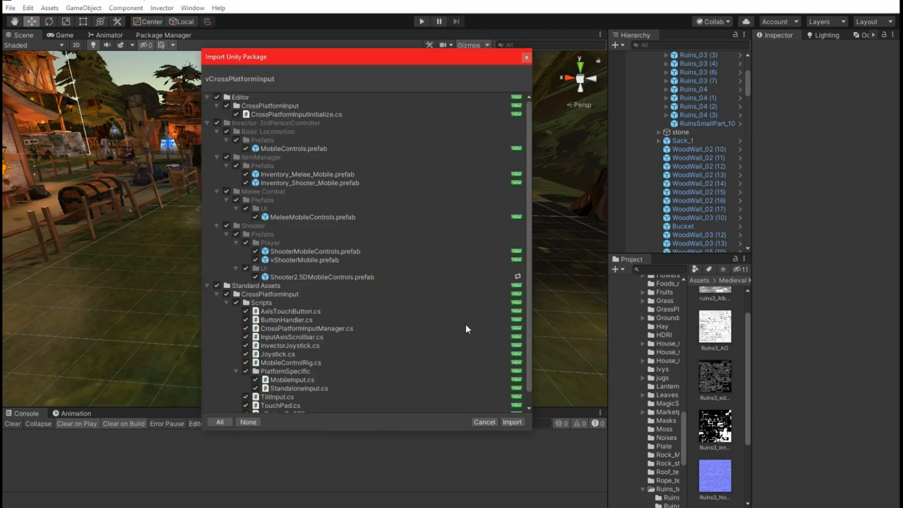
scroll(493, 360, "down", 2)
scroll(494, 359, "up", 2)
left_click(514, 421)
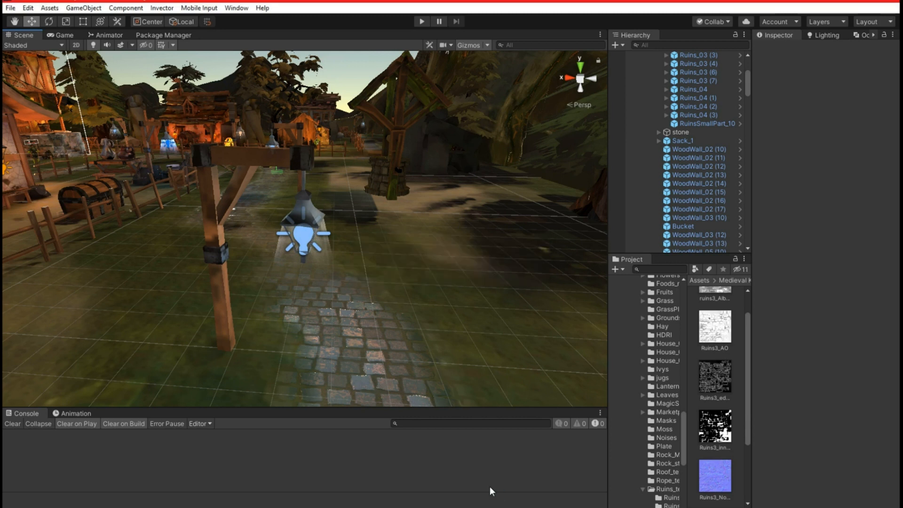
left_click(18, 422)
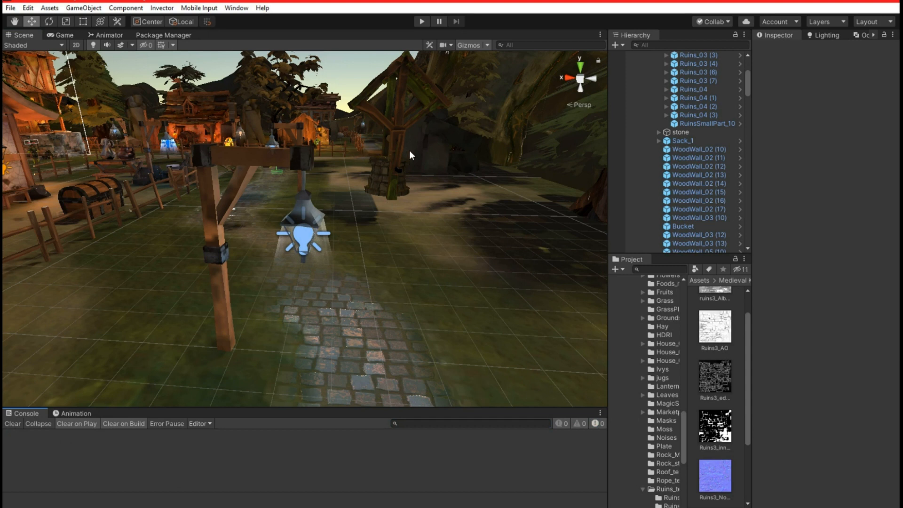
left_click(155, 9)
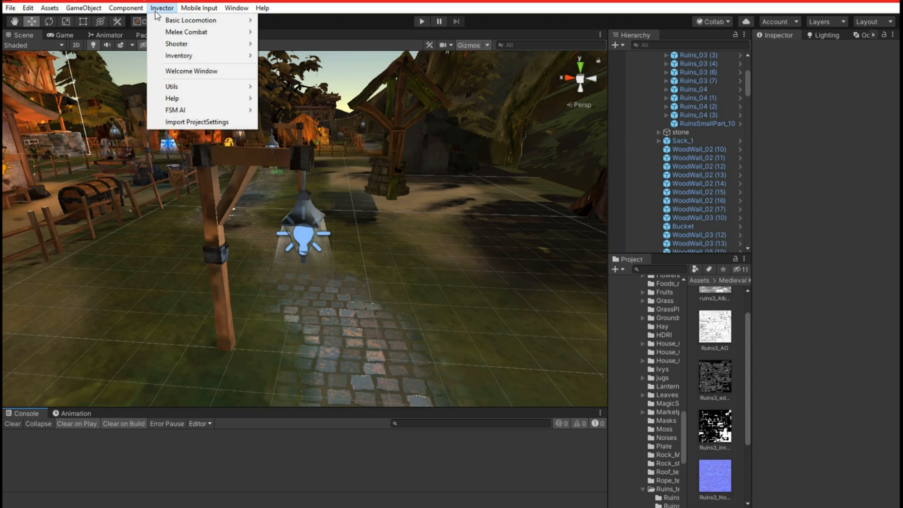
mouse_move(185, 87)
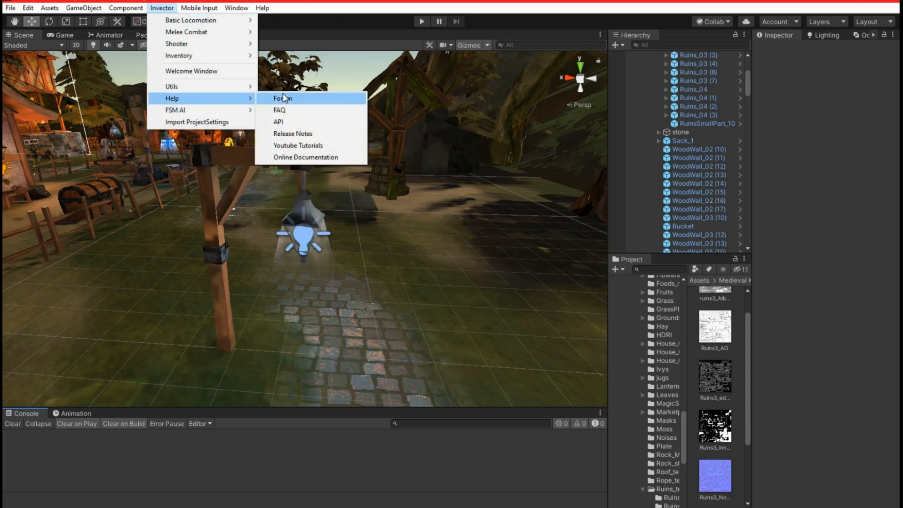
left_click(226, 122)
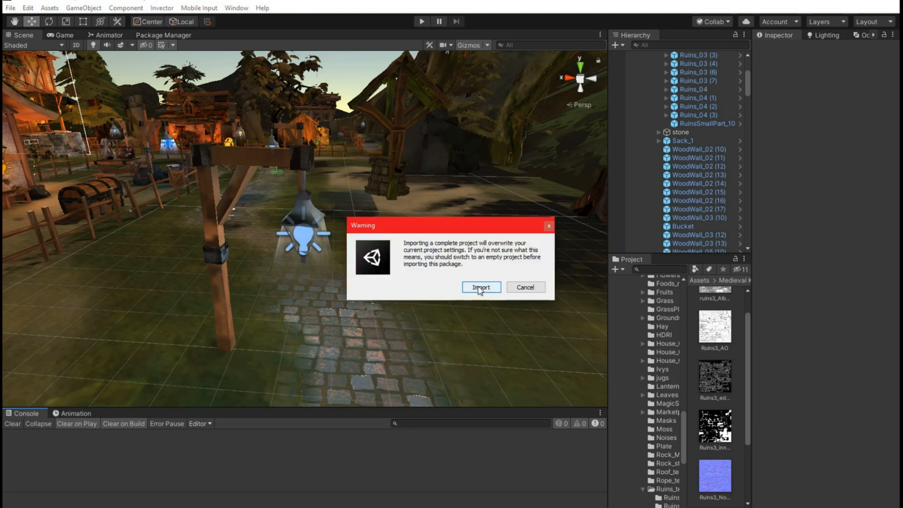
left_click(512, 289)
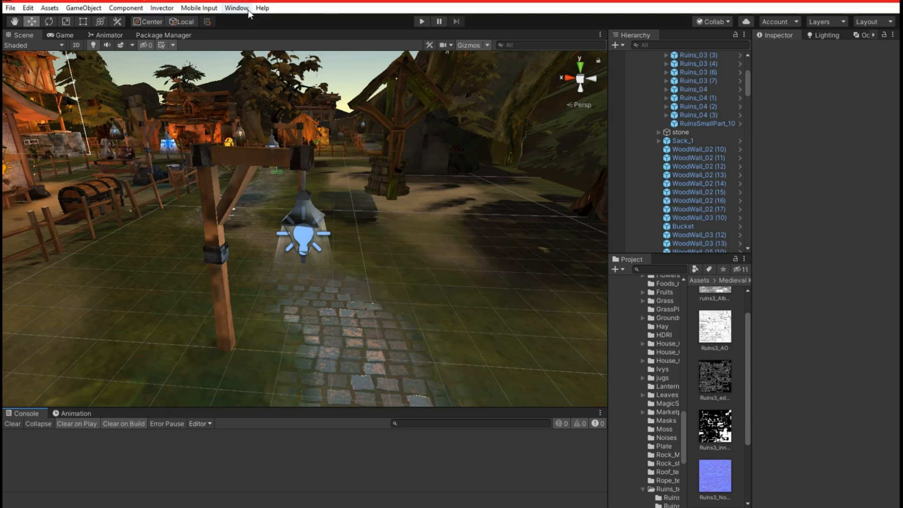
Step: Check whether Mobile Input is enabled
left_click(199, 8)
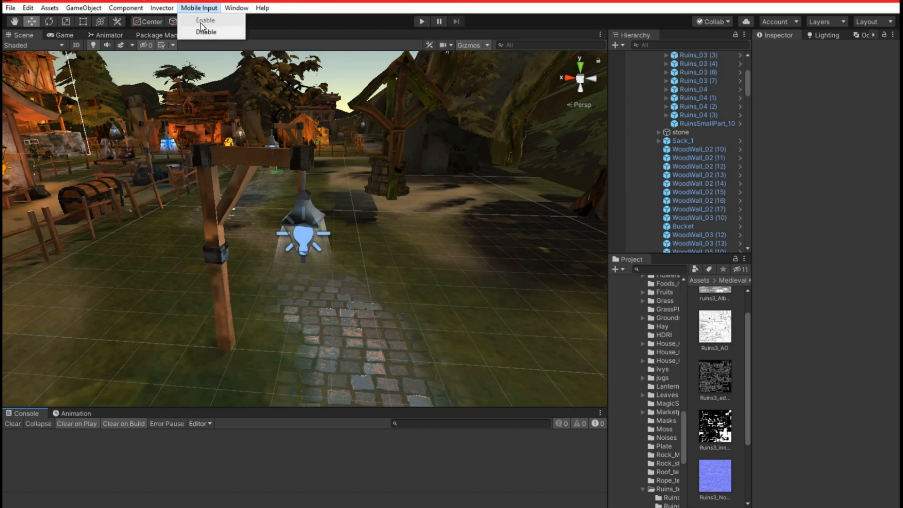
left_click(199, 8)
Step: Open the list of add-ons in the Invector welcome window
left_click(169, 8)
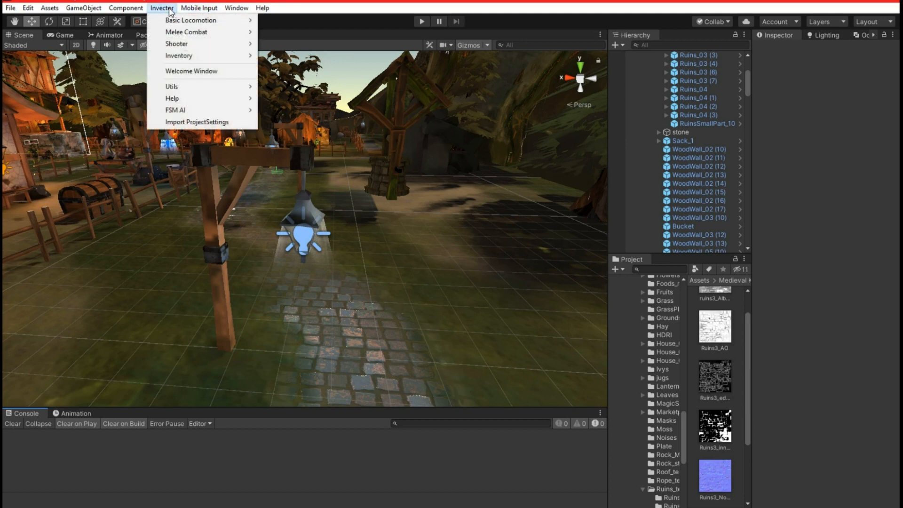
mouse_move(176, 23)
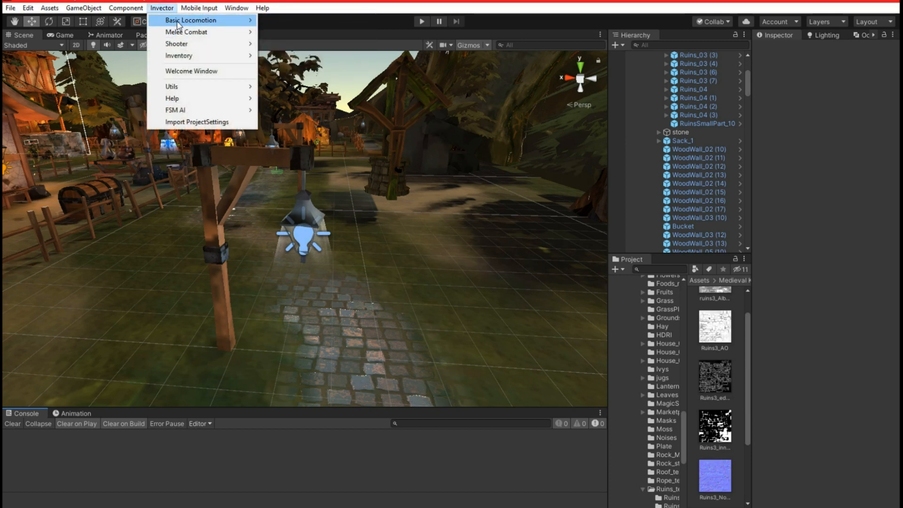
mouse_move(314, 61)
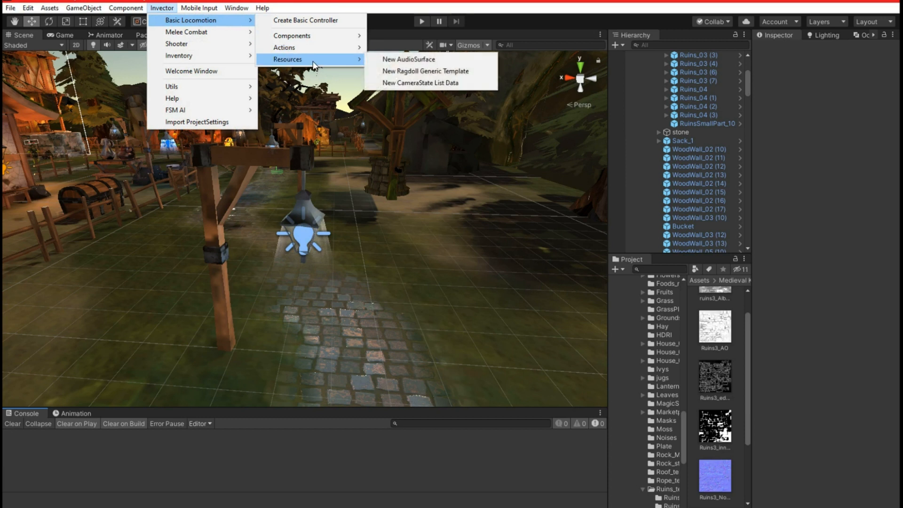
mouse_move(314, 40)
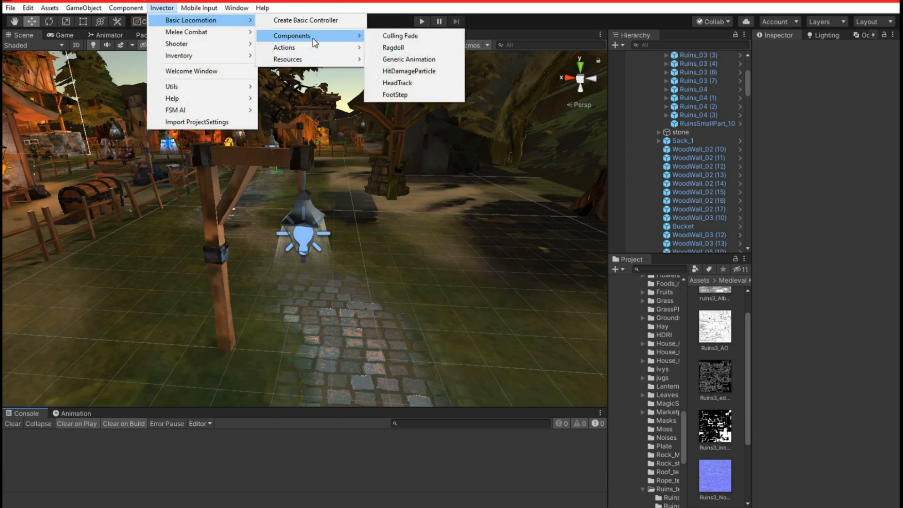
mouse_move(230, 33)
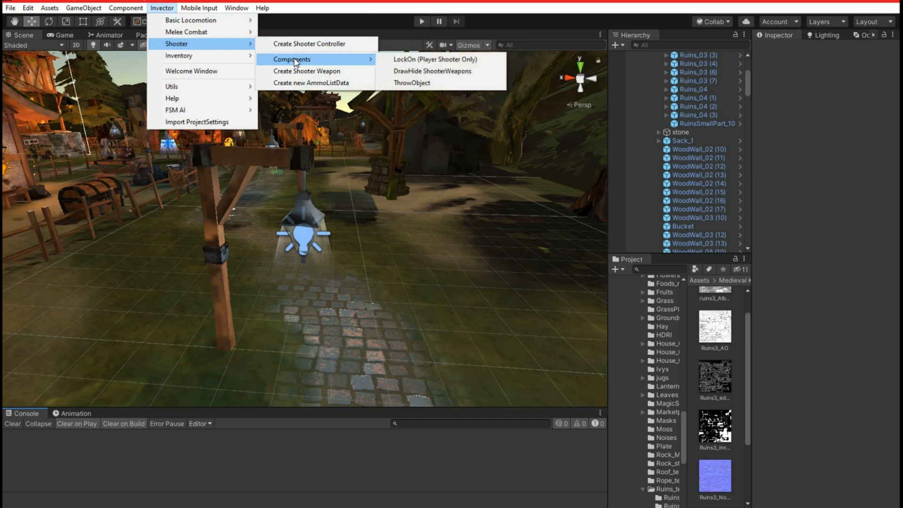
left_click(223, 70)
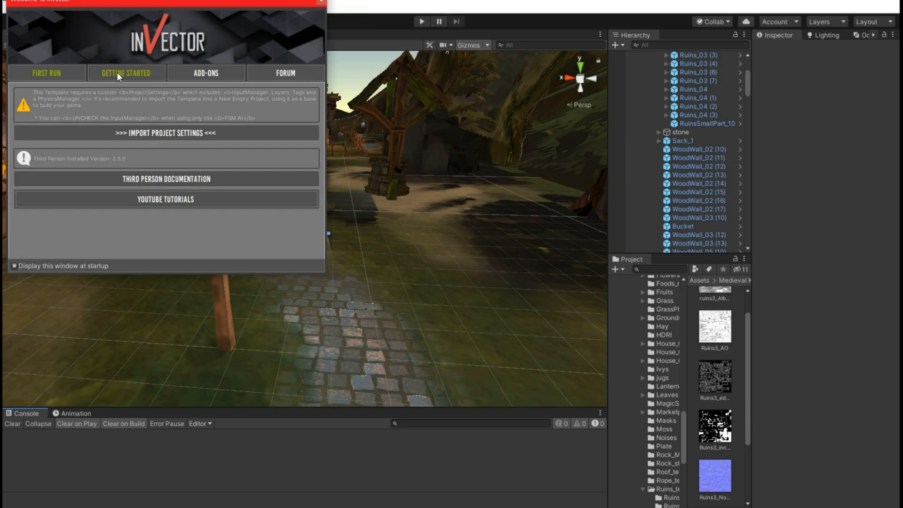
left_click(233, 70)
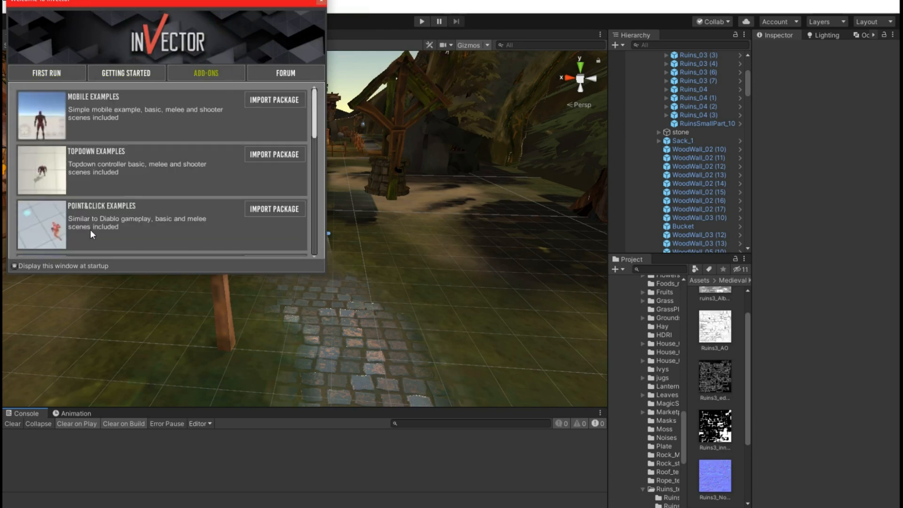
Step: Import the complete Mobile Examples add-on package, close the welcome window and clear the console
scroll(92, 219, "down", 10)
scroll(92, 219, "up", 10)
left_click(279, 99)
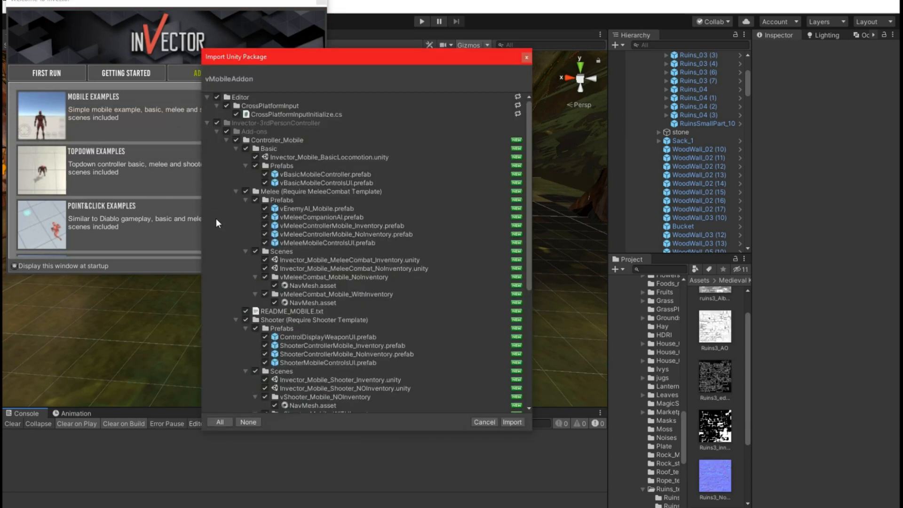
left_click(512, 422)
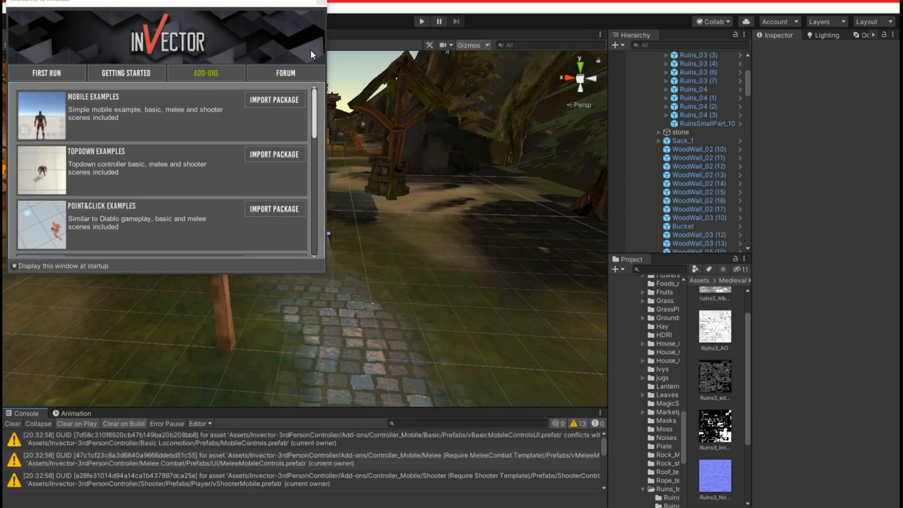
left_click(322, 3)
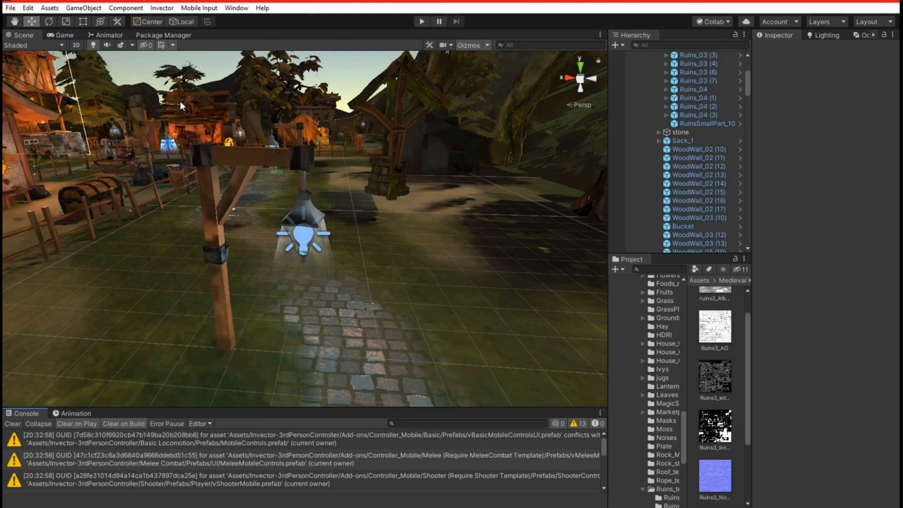
left_click(13, 423)
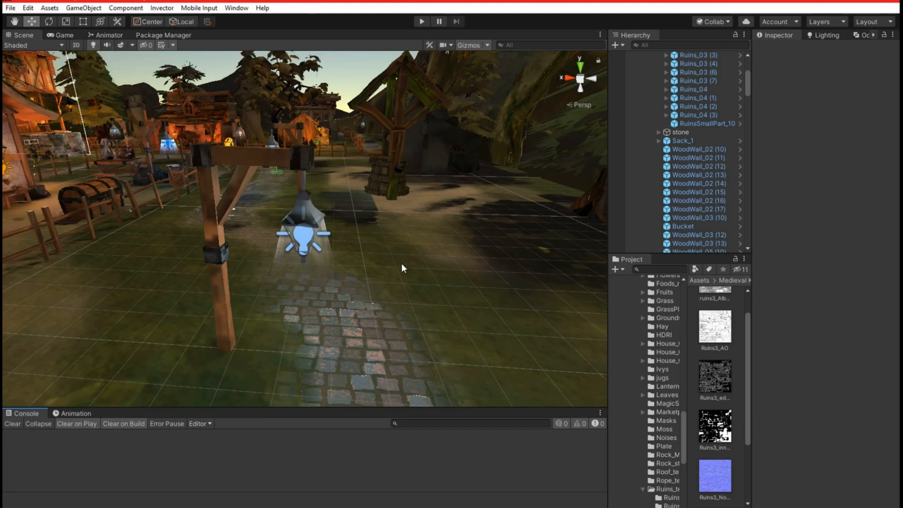
Step: Collapse the Medieval Kingdom and Project folders, open the Invector-3rdPersonController folder and widen the project browser
scroll(663, 376, "up", 3)
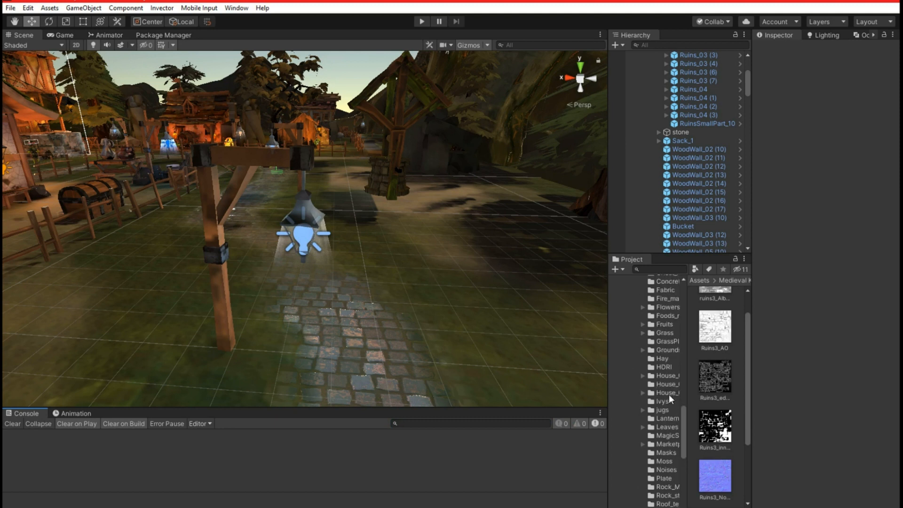
scroll(683, 414, "up", 10)
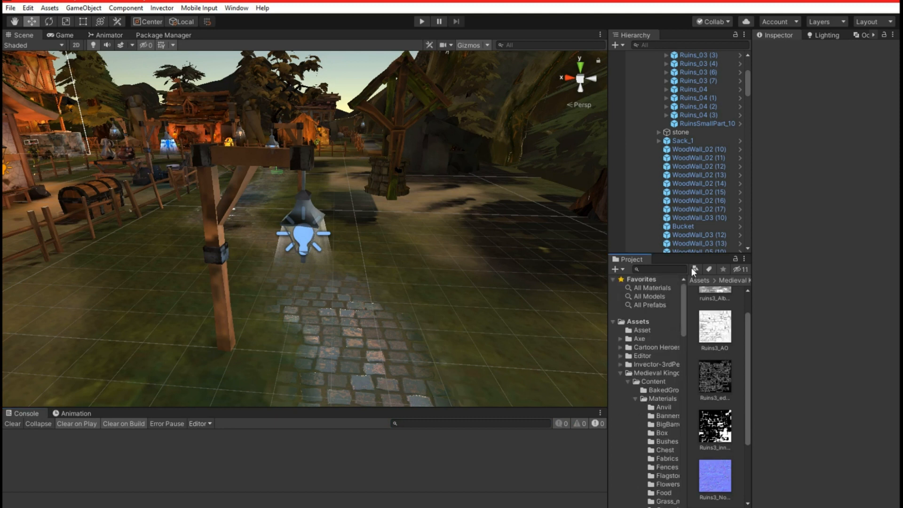
left_click(620, 373)
left_click(621, 380)
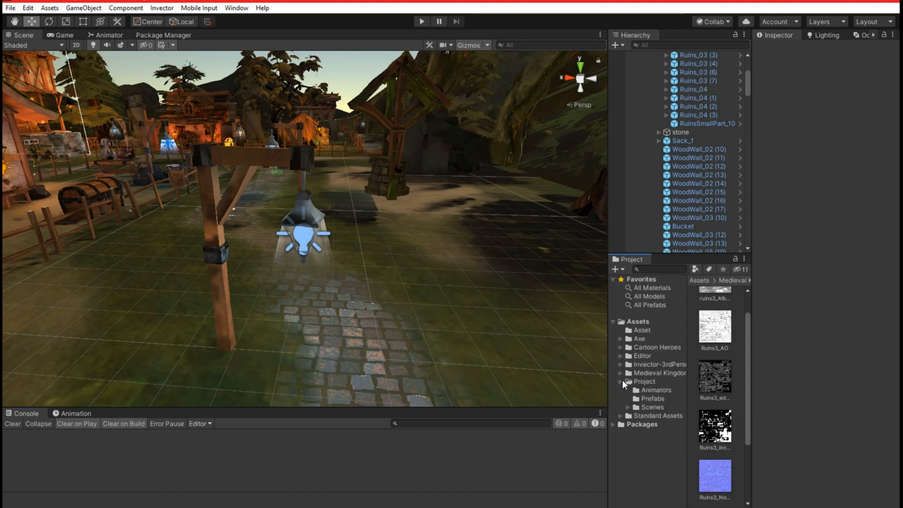
left_click(642, 365)
left_click_drag(610, 306, 545, 306)
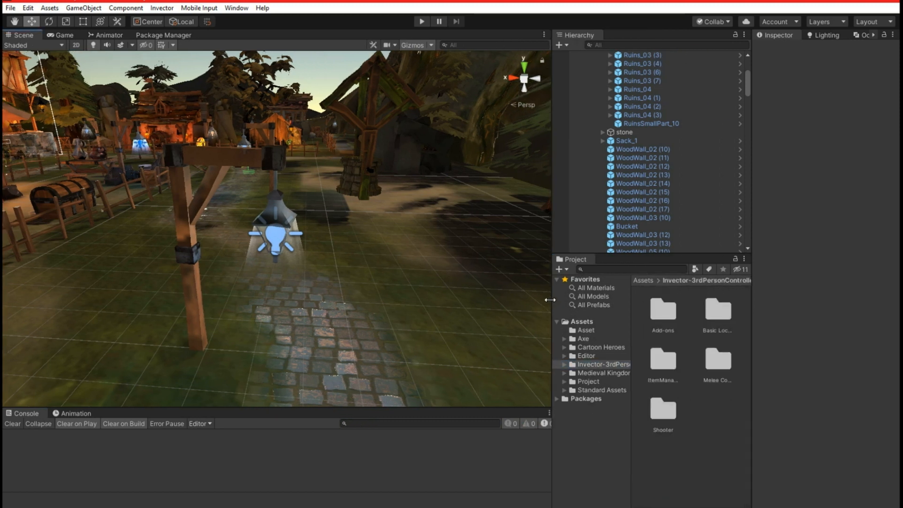
Step: Open the Invector_Mobile_MeleeCombat_Inventory scene from the Melee folder of the mobile add-on, saving the changes to the current scene
double_click(658, 311)
double_click(658, 310)
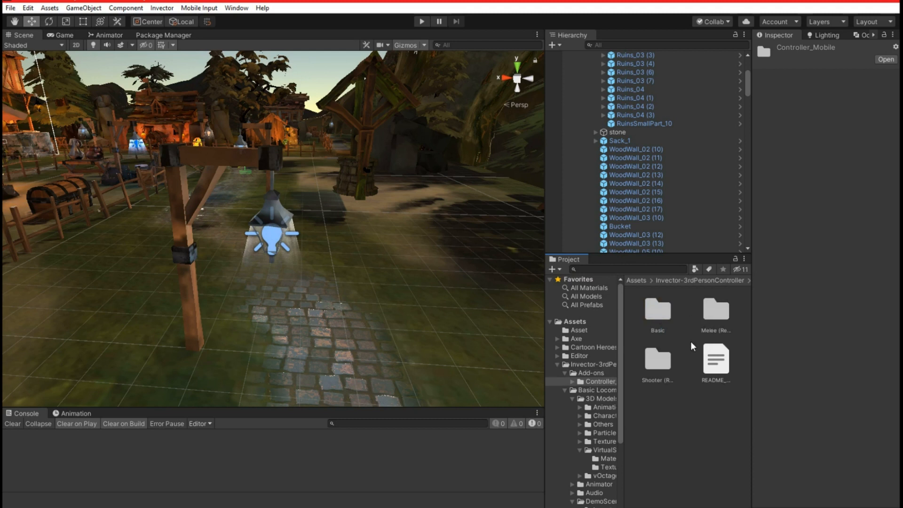
double_click(712, 309)
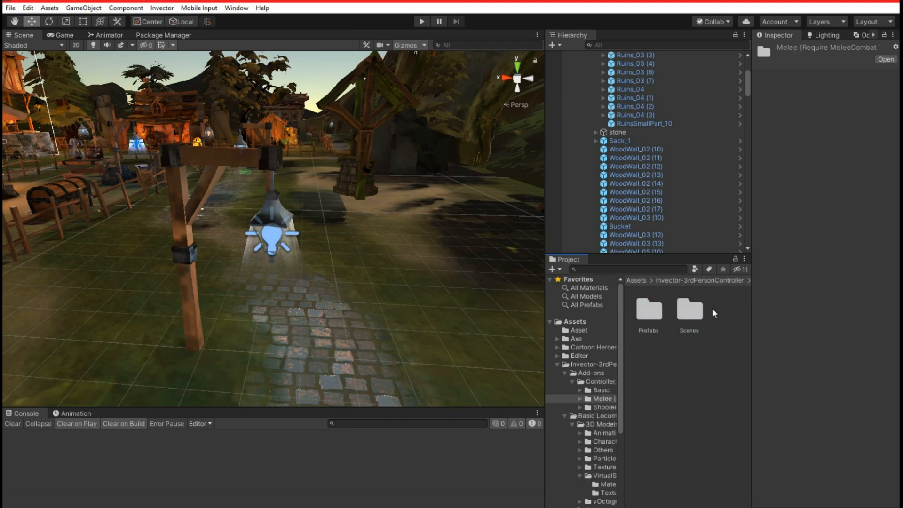
double_click(686, 311)
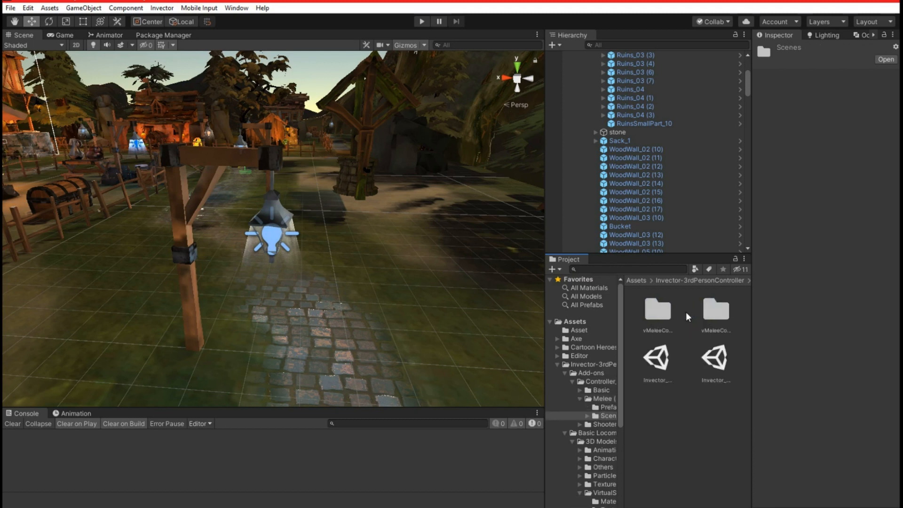
left_click(649, 357)
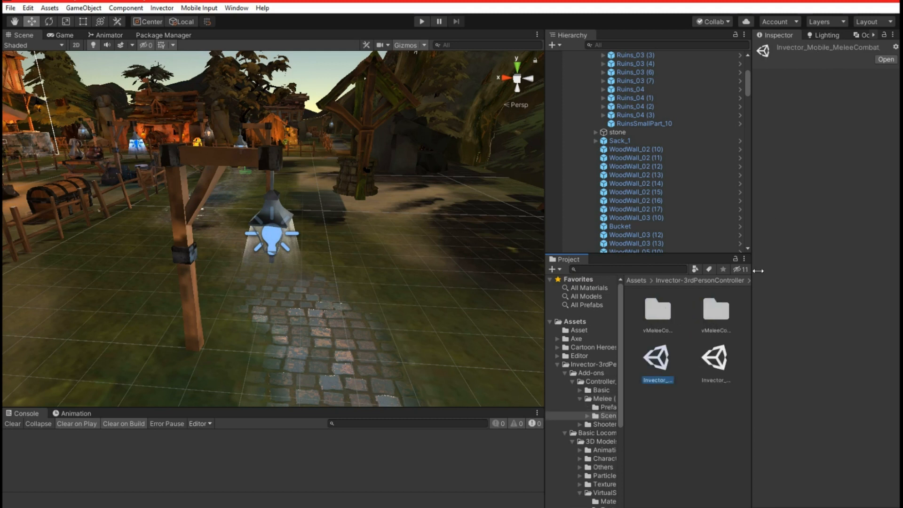
left_click_drag(752, 270, 713, 235)
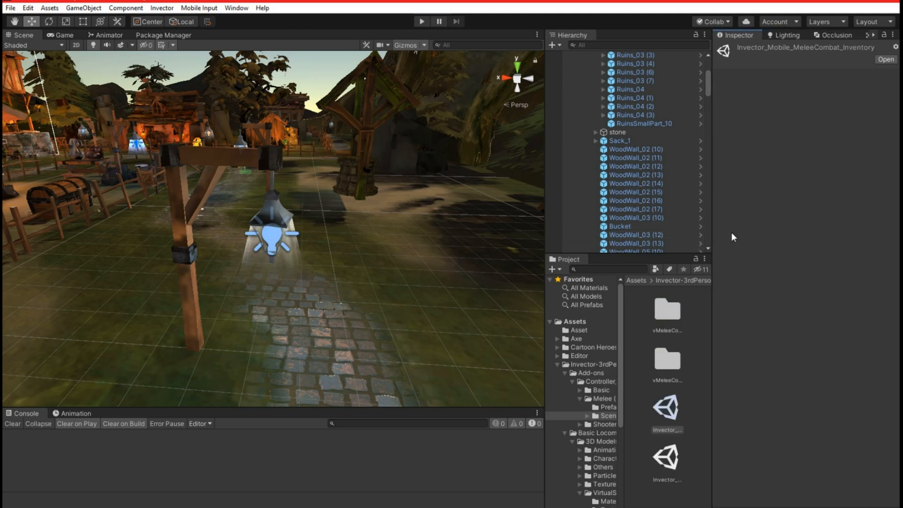
double_click(668, 407)
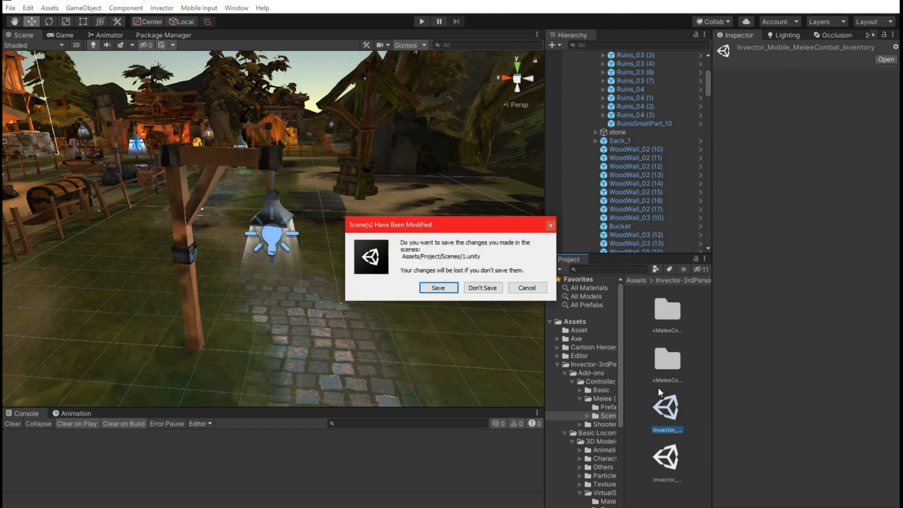
left_click(437, 288)
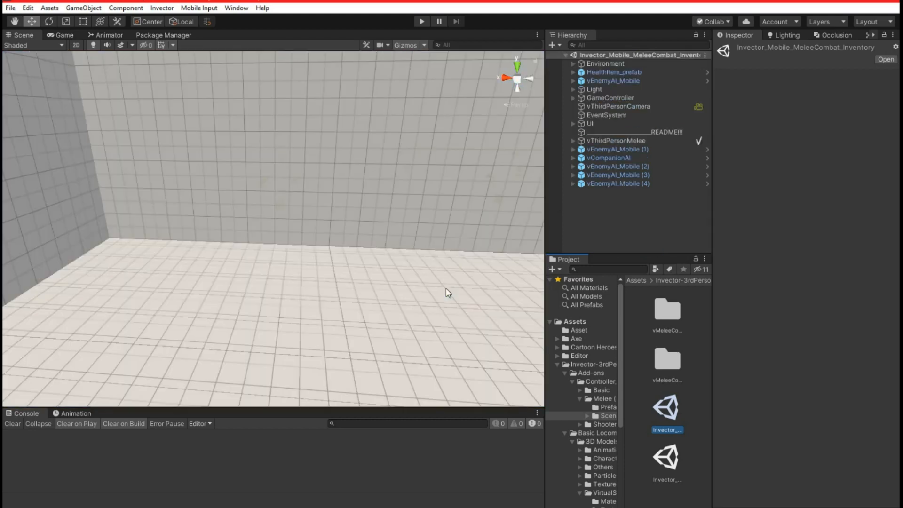
Step: Play the mobile melee demo scene and rotate the camera around the character to preview the touch controls
left_click(426, 23)
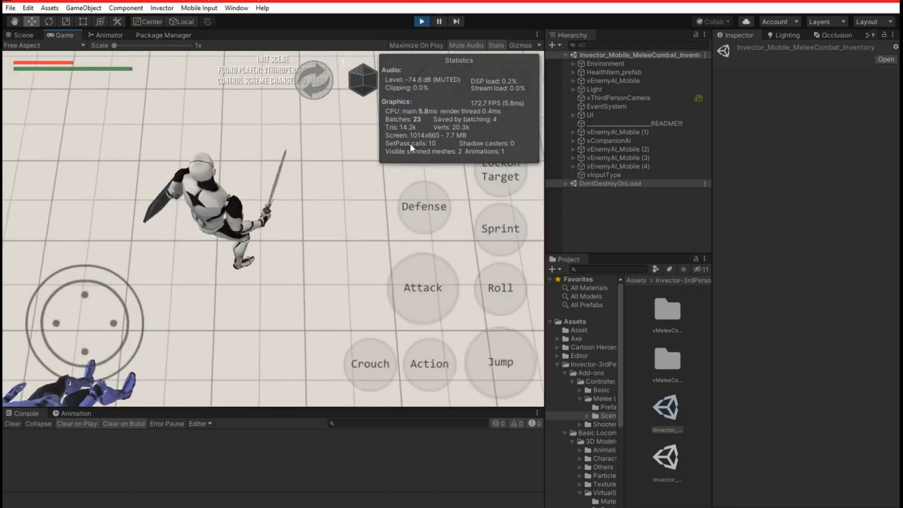
left_click_drag(318, 294, 283, 165)
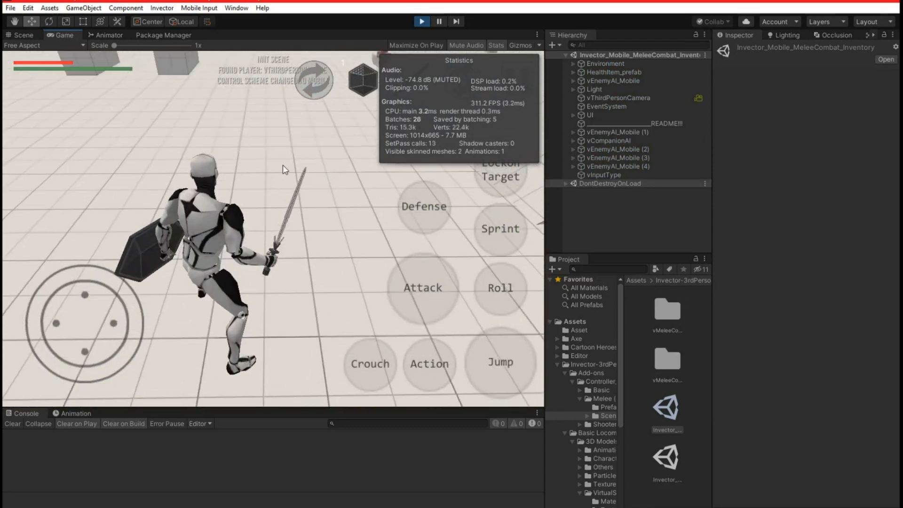
left_click_drag(283, 169, 293, 194)
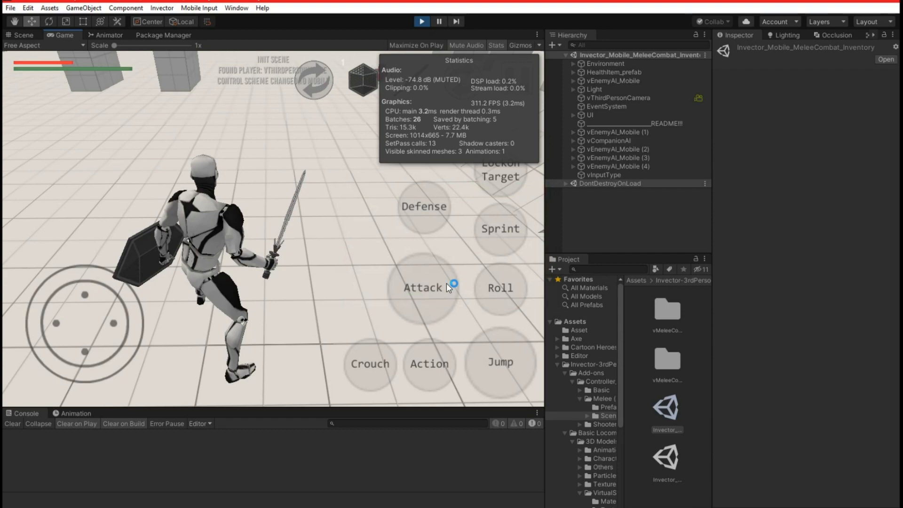
key("alt+Tab")
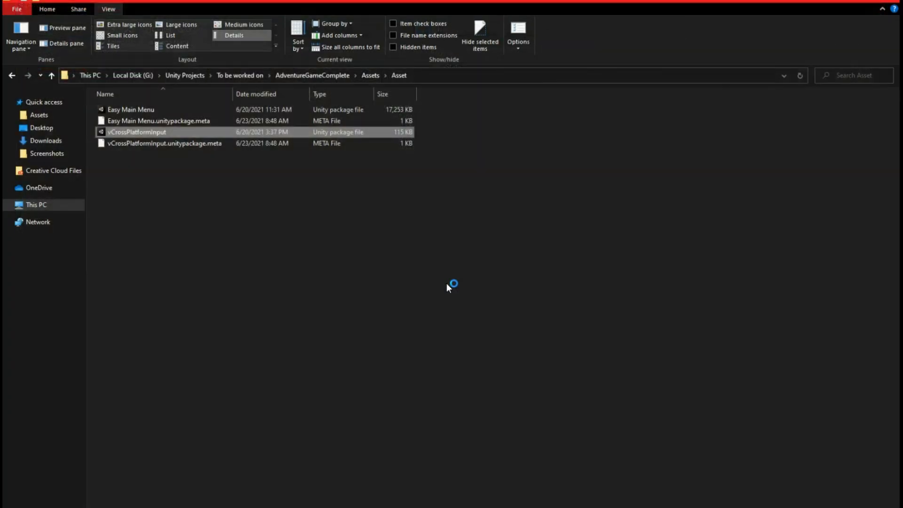
right_click(418, 240)
left_click(436, 296)
right_click(427, 258)
left_click(452, 313)
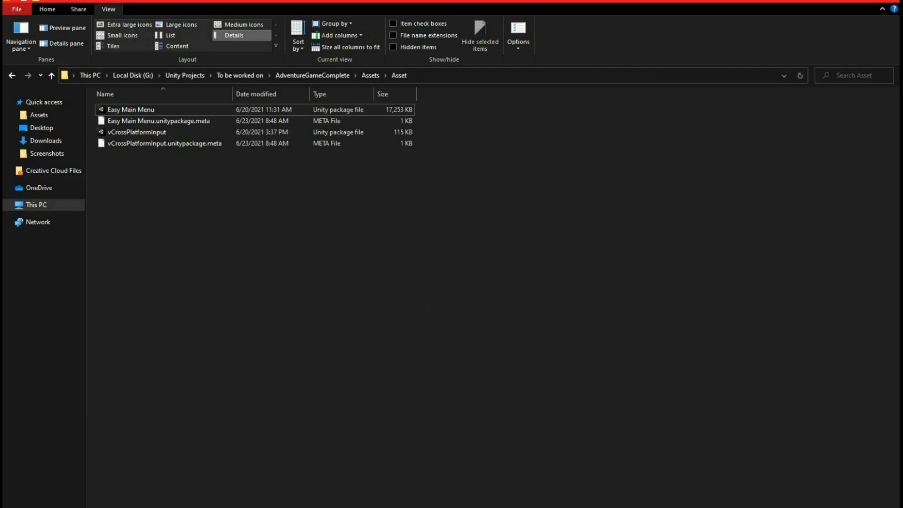
left_click(549, 285)
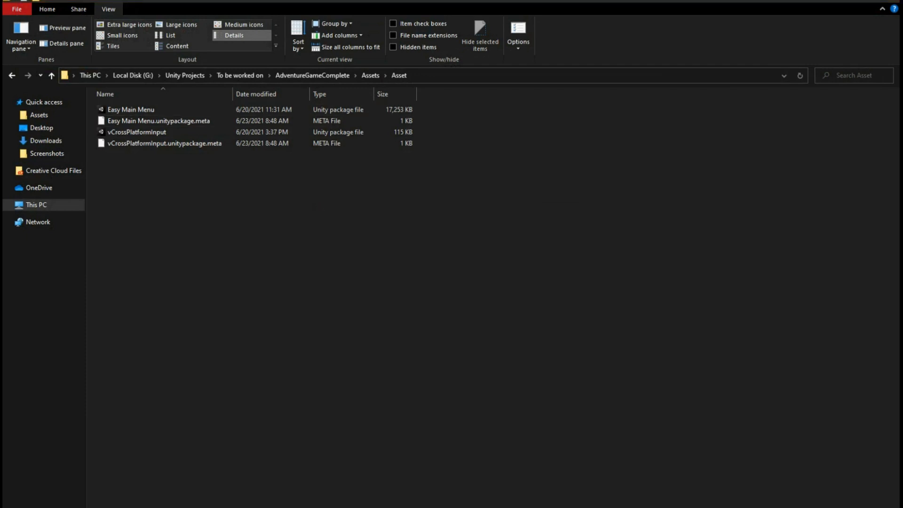
right_click(433, 282)
left_click(464, 339)
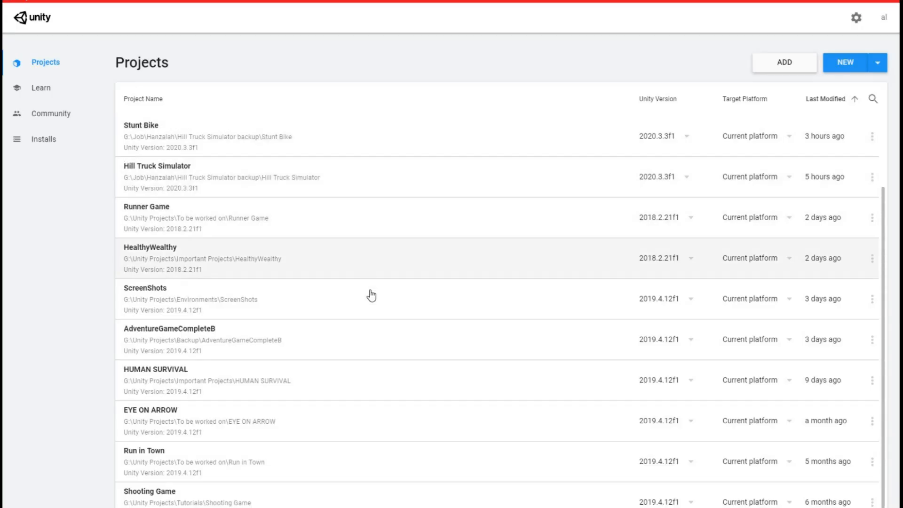
Step: Reopen the AdventureGameComplete project from the Unity Hub project list
scroll(391, 299, "up", 2)
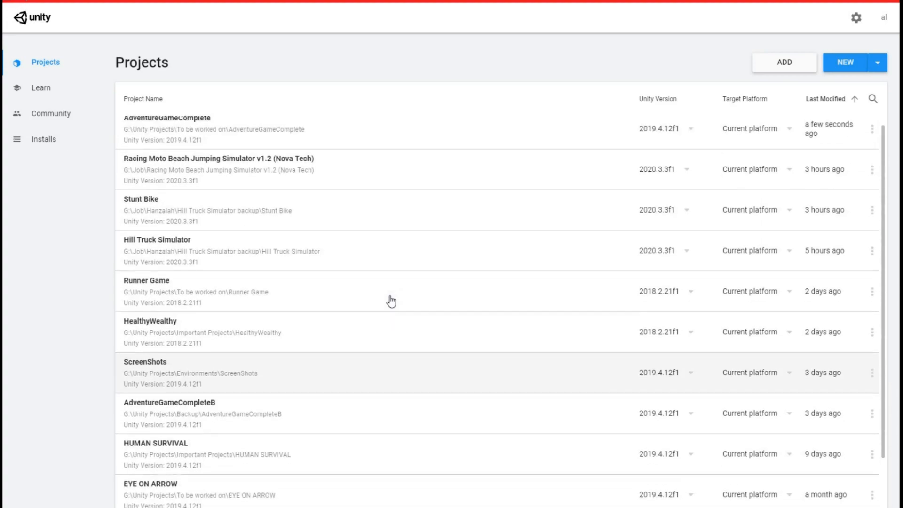
left_click(315, 144)
right_click(407, 245)
left_click(443, 301)
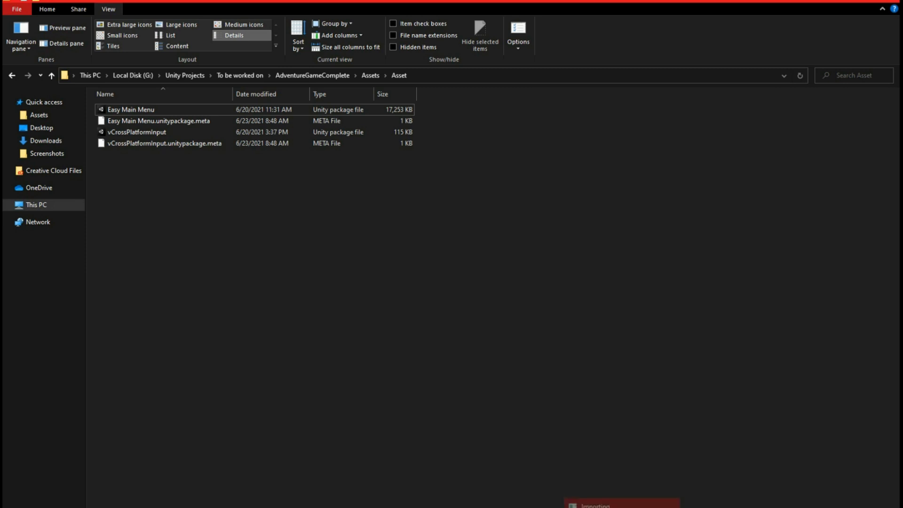
left_click(631, 501)
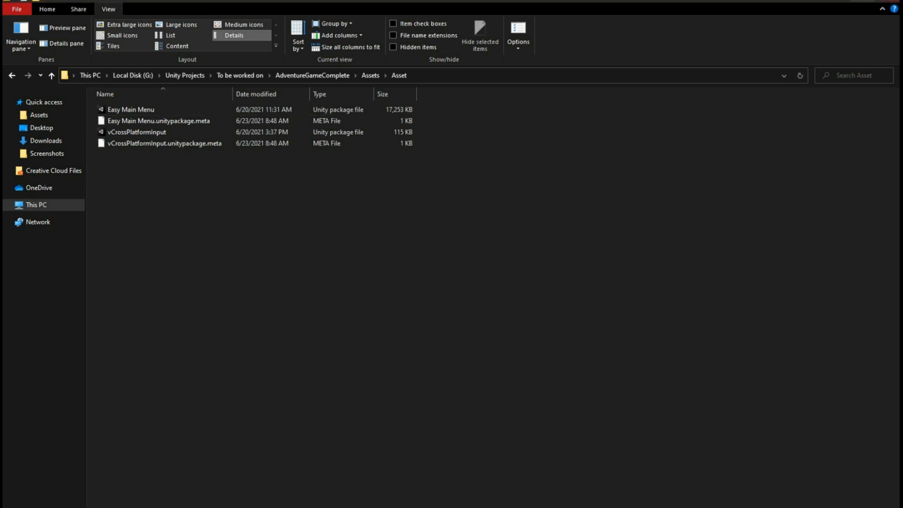
left_click(839, 1)
right_click(676, 236)
left_click(699, 280)
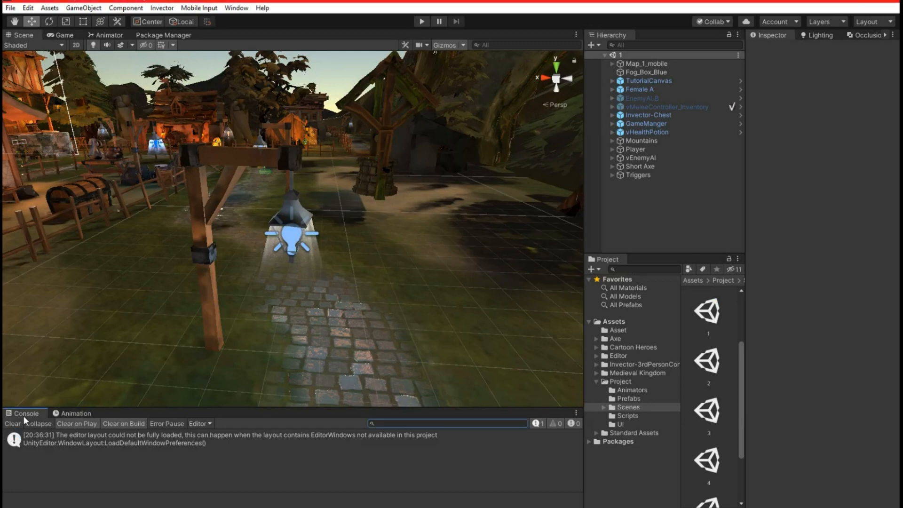
Step: Clear the console and open the Prefabs folder inside the Melee part of Invector's Controller_Mobile add-on
left_click(13, 424)
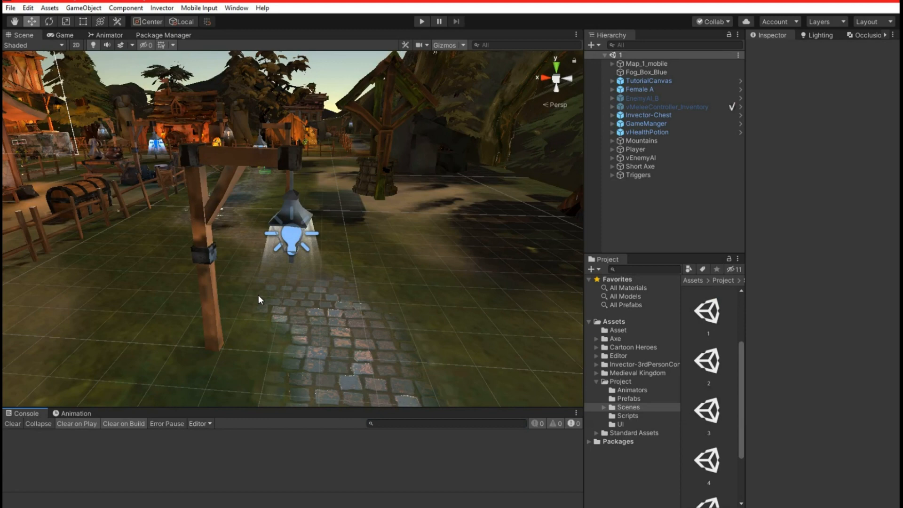
right_click_drag(258, 296, 363, 234)
key("w")
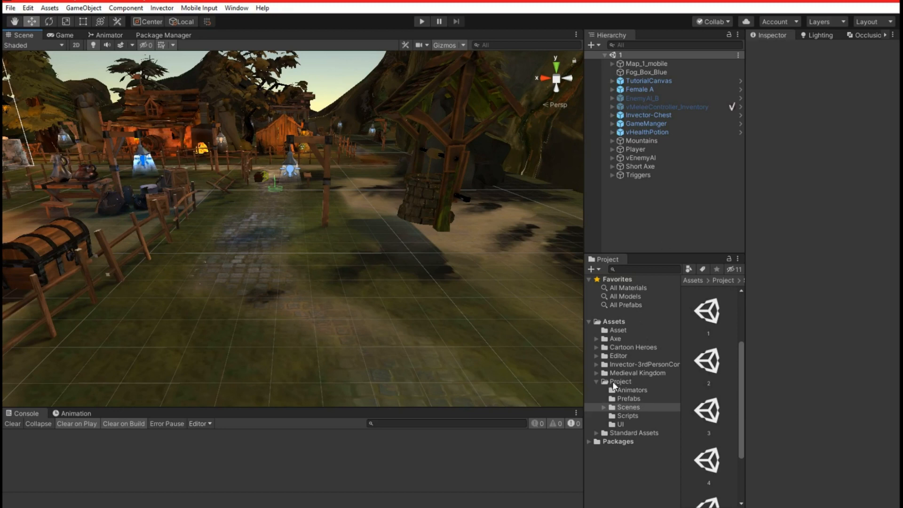
left_click(617, 364)
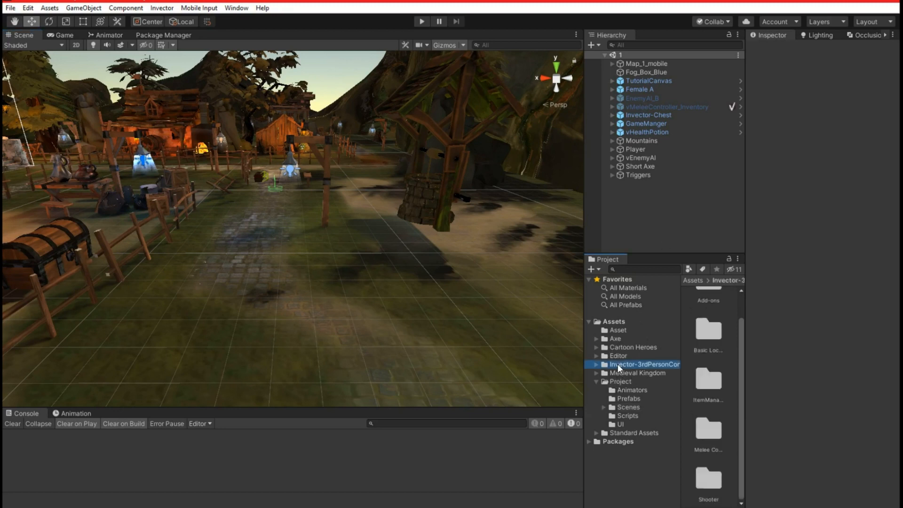
double_click(705, 312)
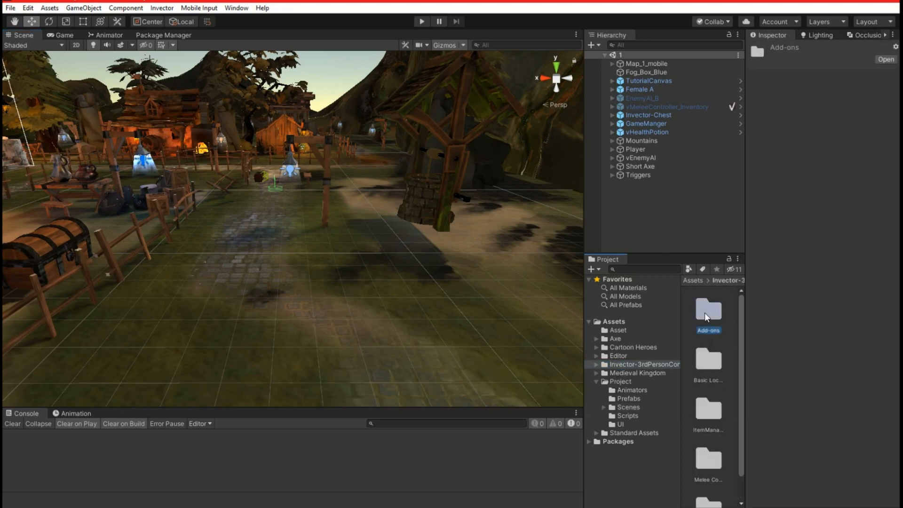
double_click(704, 313)
double_click(712, 361)
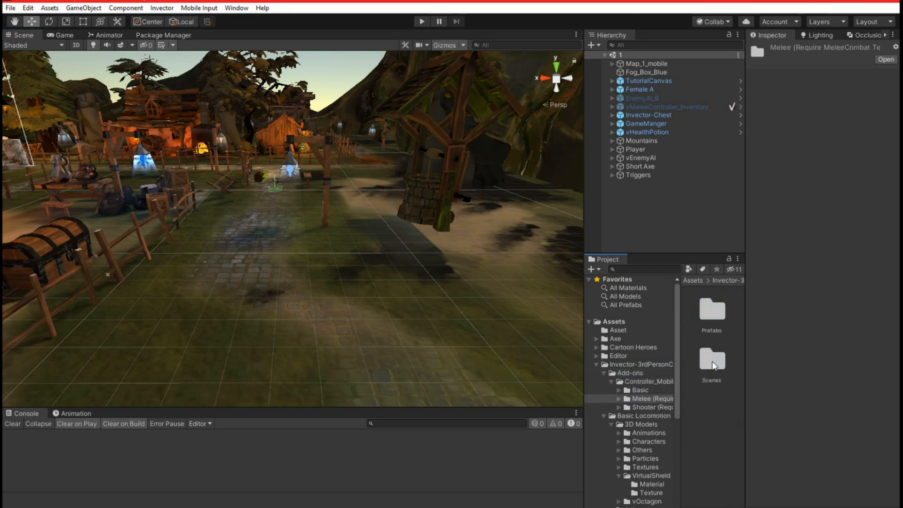
double_click(712, 313)
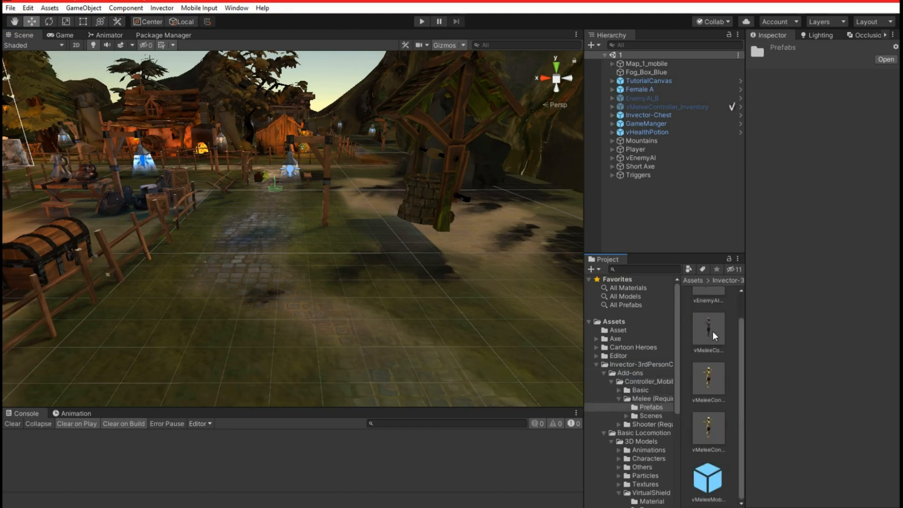
Step: Add the vMeleeMobileControlsUI prefab to the hierarchy of scene 1
scroll(713, 331, "down", 2)
left_click(710, 475)
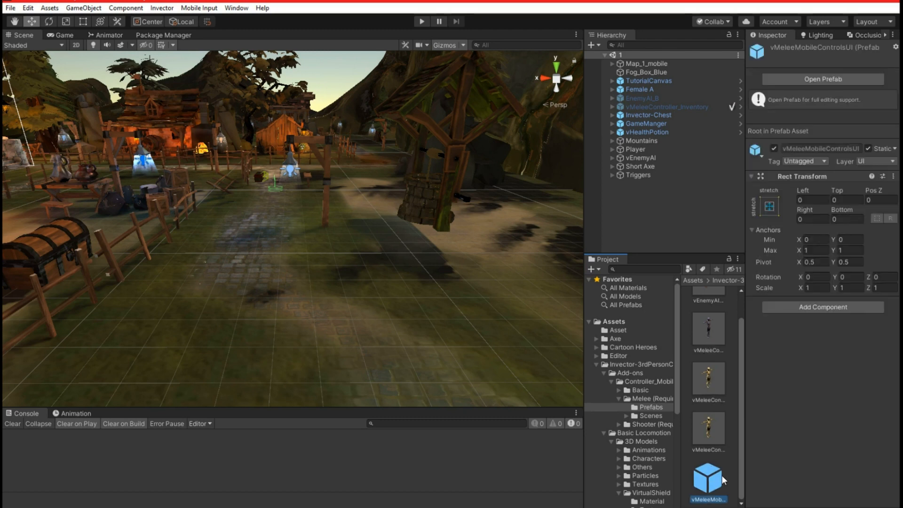
left_click_drag(714, 477, 640, 191)
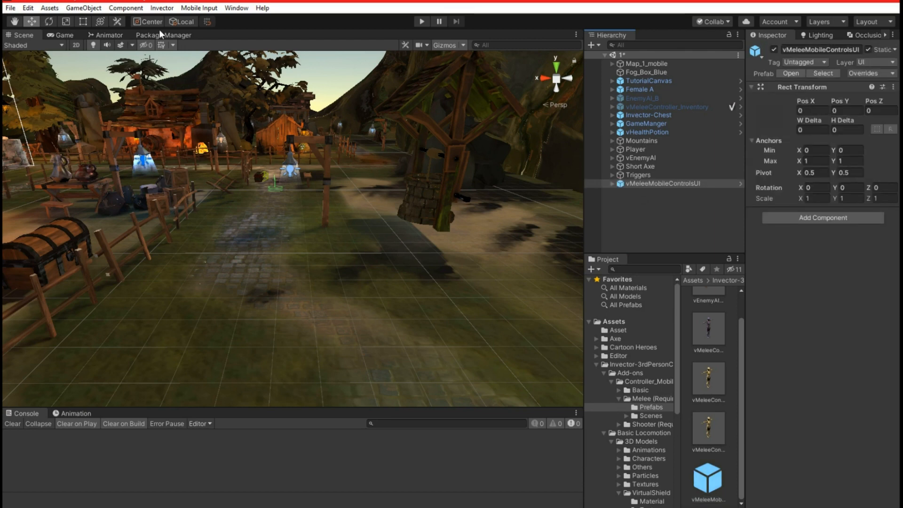
Step: Switch the scene view to 2D and examine the vMeleeMobileControlsUI object and its LeftAnalogFakeBG element
left_click(76, 44)
double_click(653, 183)
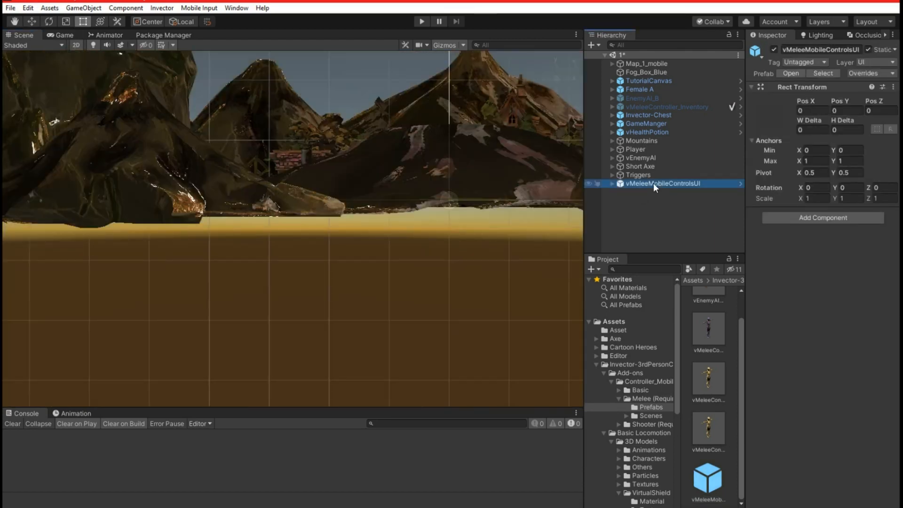
middle_click_drag(416, 219, 258, 240)
left_click(612, 183)
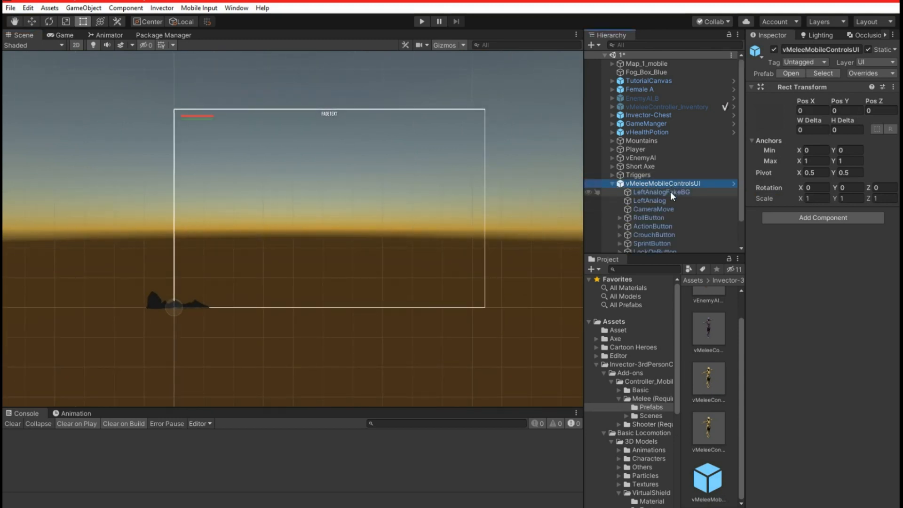
left_click(651, 192)
double_click(652, 193)
scroll(385, 213, "down", 15)
scroll(385, 219, "down", 1)
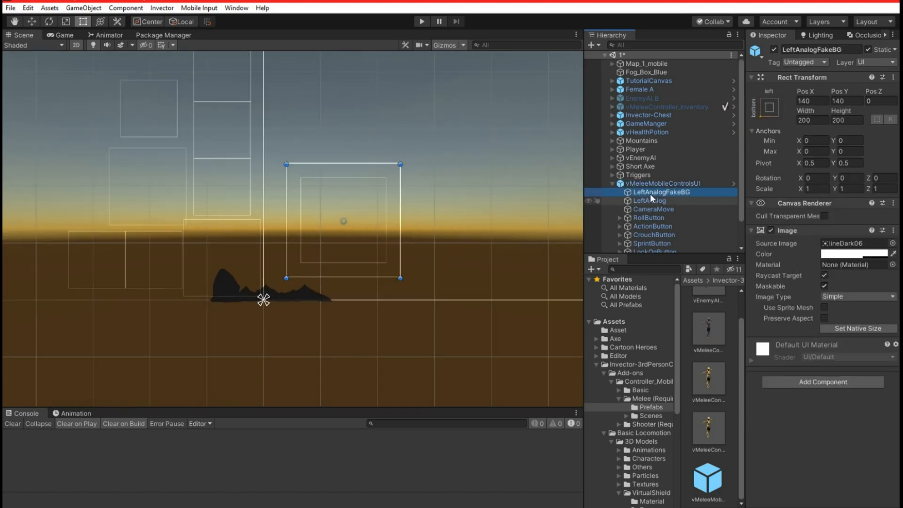
left_click(647, 184)
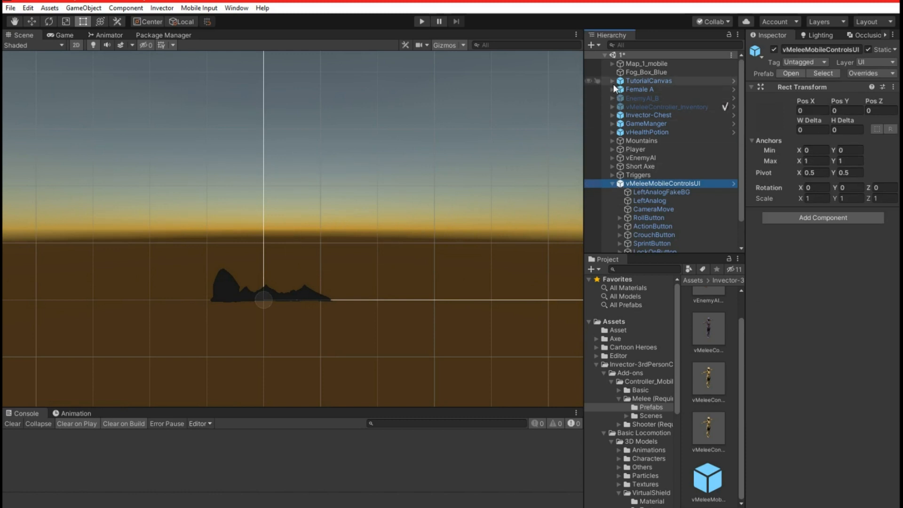
Step: Expand GameManger and its vUI canvas in the hierarchy
left_click(612, 149)
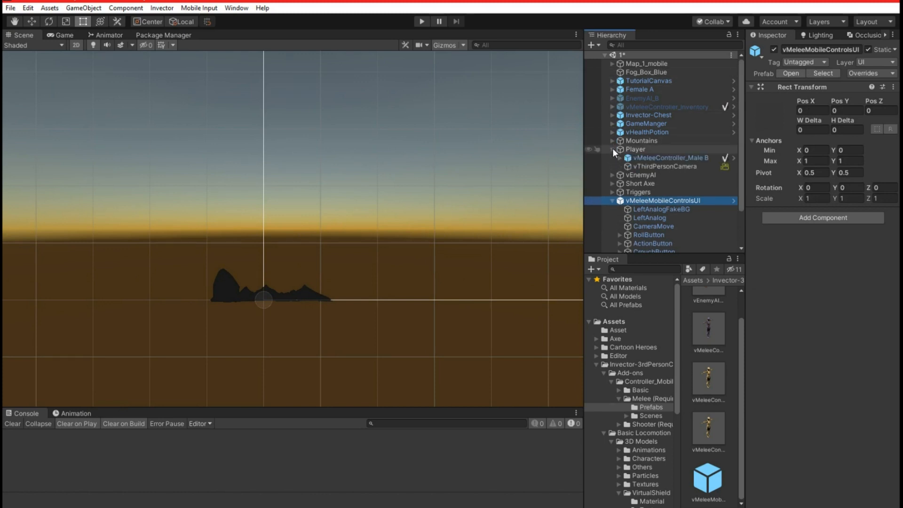
left_click(612, 150)
left_click(611, 122)
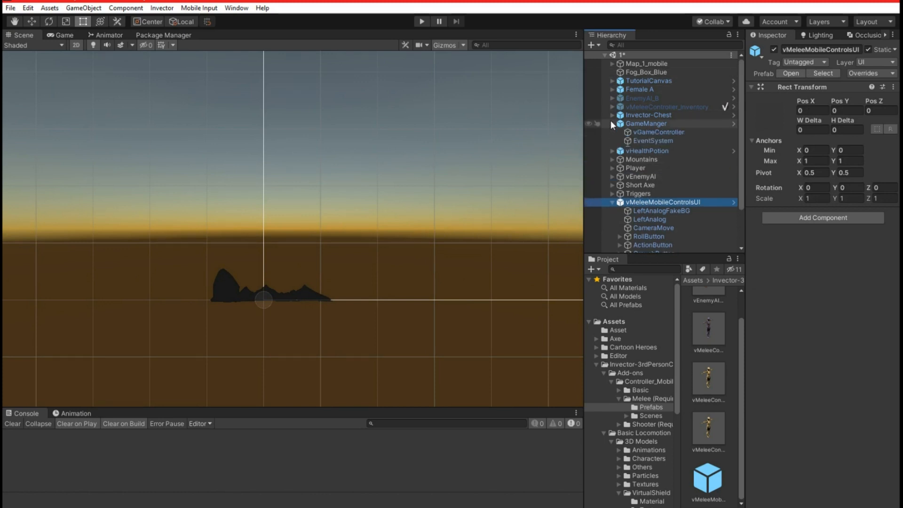
left_click(633, 148)
left_click(619, 149)
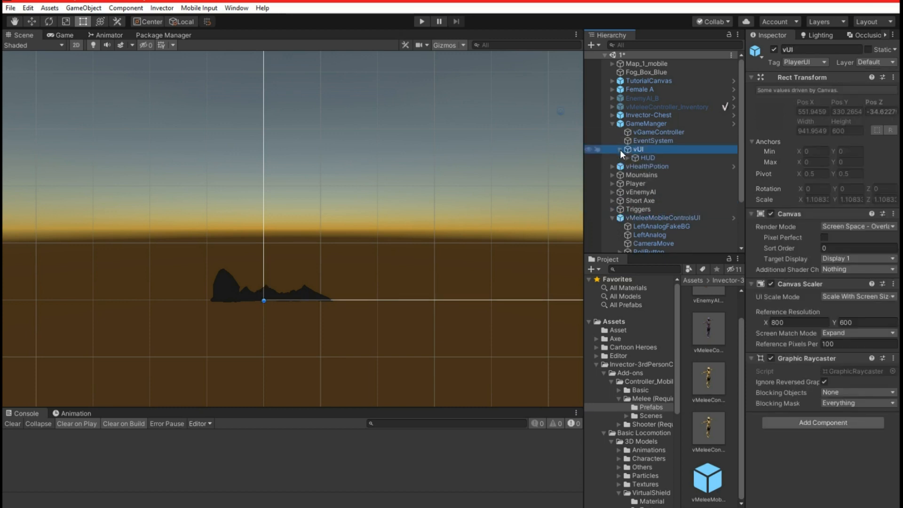
Step: Try to make vMeleeMobileControlsUI a child of the vUI canvas
left_click_drag(649, 218, 648, 155)
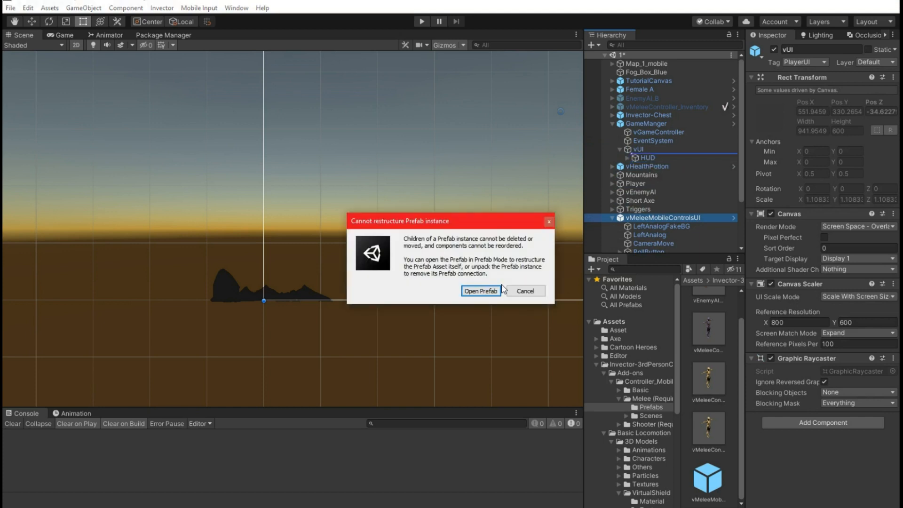
left_click(524, 290)
Step: Unpack the GameManger prefab instance and make vMeleeMobileControlsUI a child of its vUI canvas
right_click(627, 126)
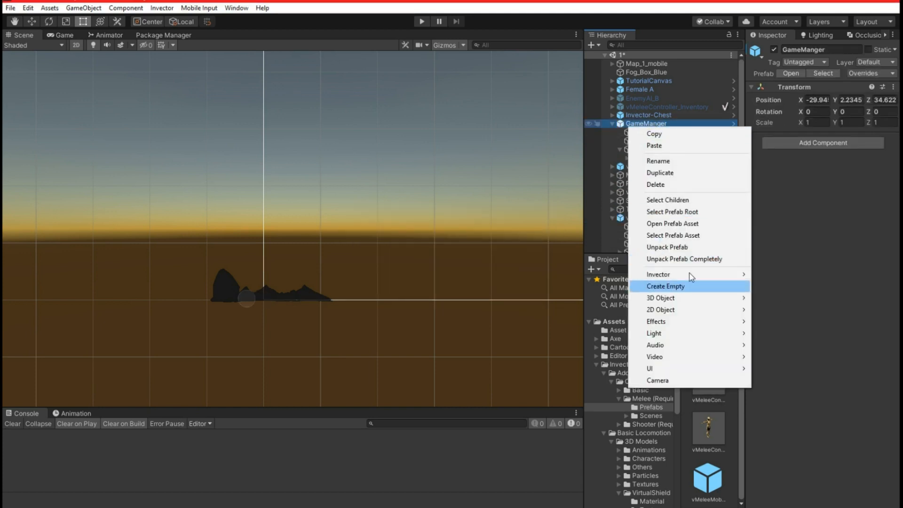
left_click(707, 247)
left_click_drag(635, 217, 650, 154)
scroll(458, 172, "down", 6)
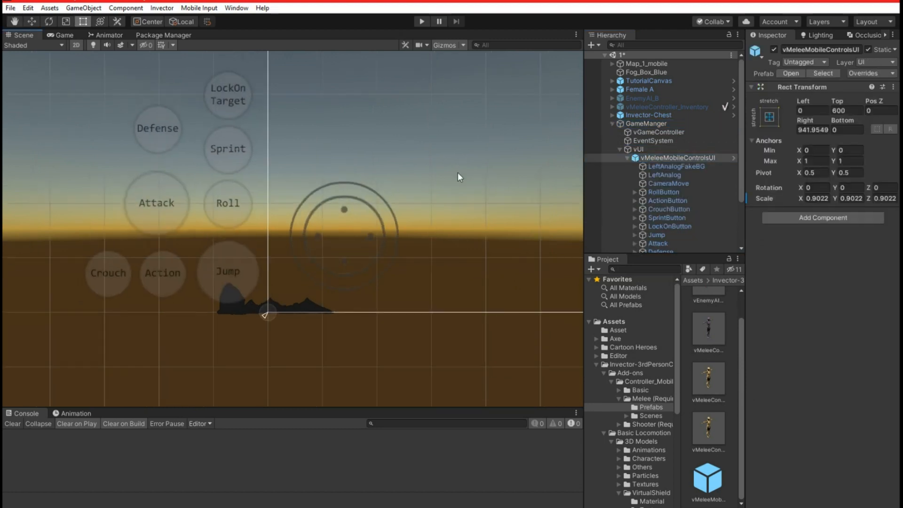
Step: Check the mobile controls' placement relative to the canvas in the scene and in a short play-mode run
left_click_drag(365, 244, 340, 234)
key("t")
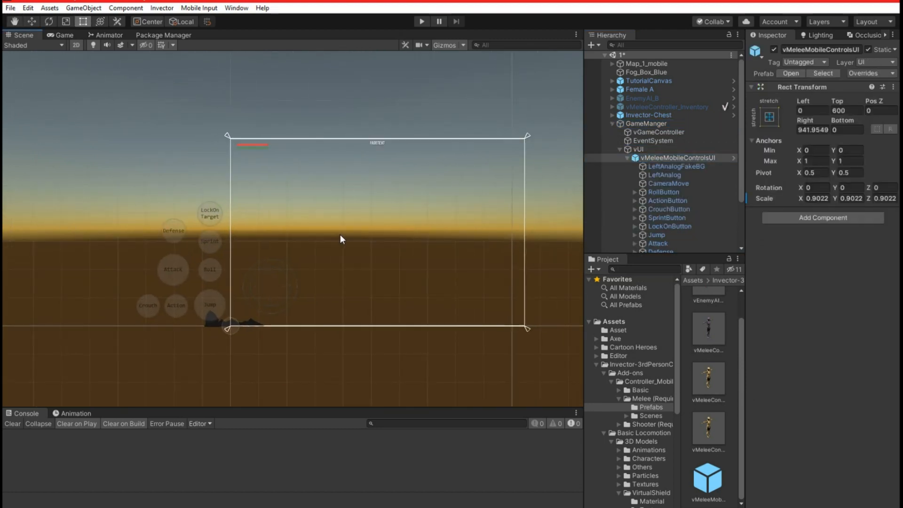
left_click(426, 22)
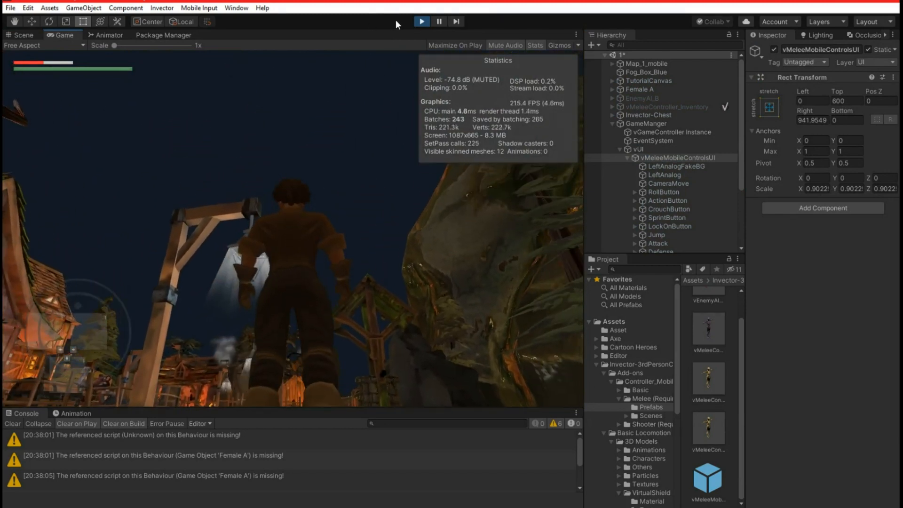
left_click(423, 21)
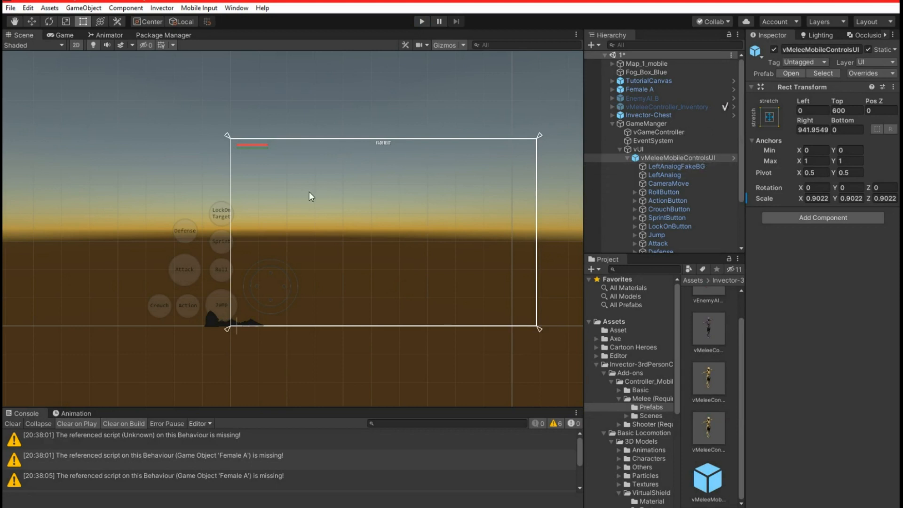
Step: Move the eight action buttons from RollButton to Defense horizontally into the lower-right area of the canvas
left_click_drag(104, 179, 233, 297)
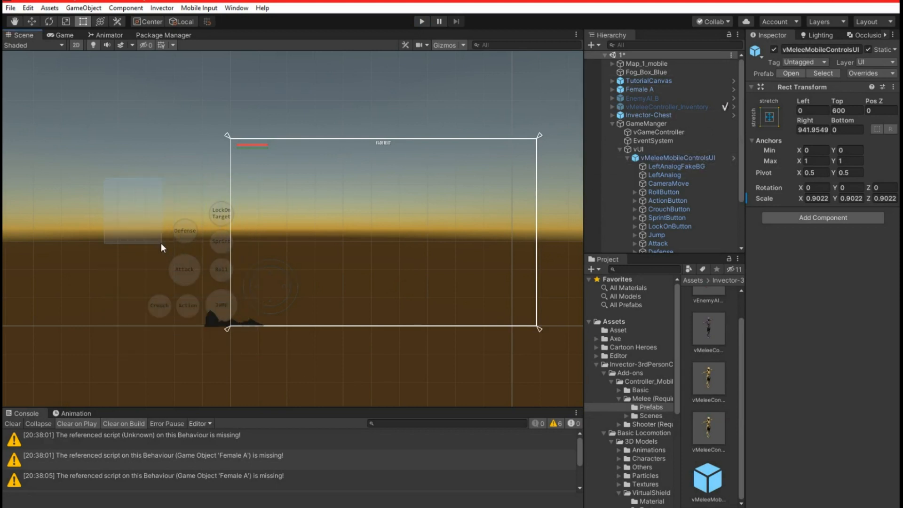
left_click(668, 167)
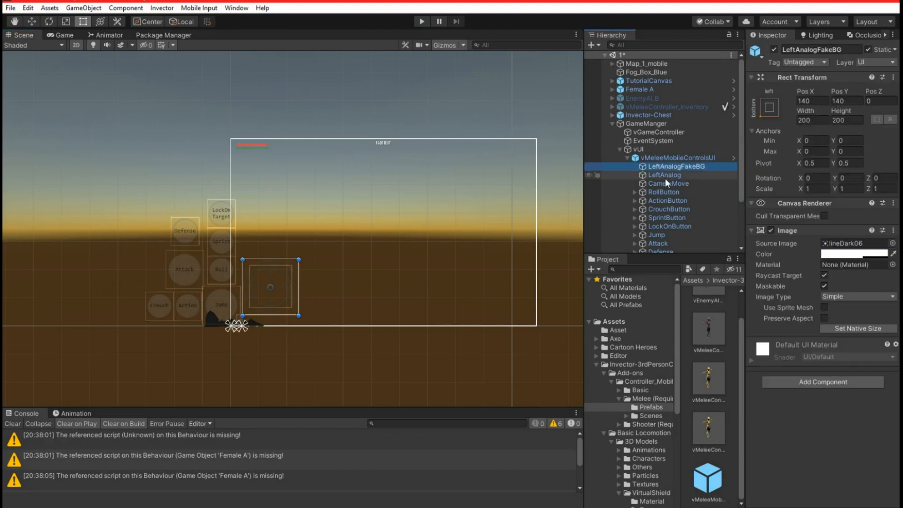
left_click(664, 182)
left_click(662, 189)
scroll(662, 190, "down", 3)
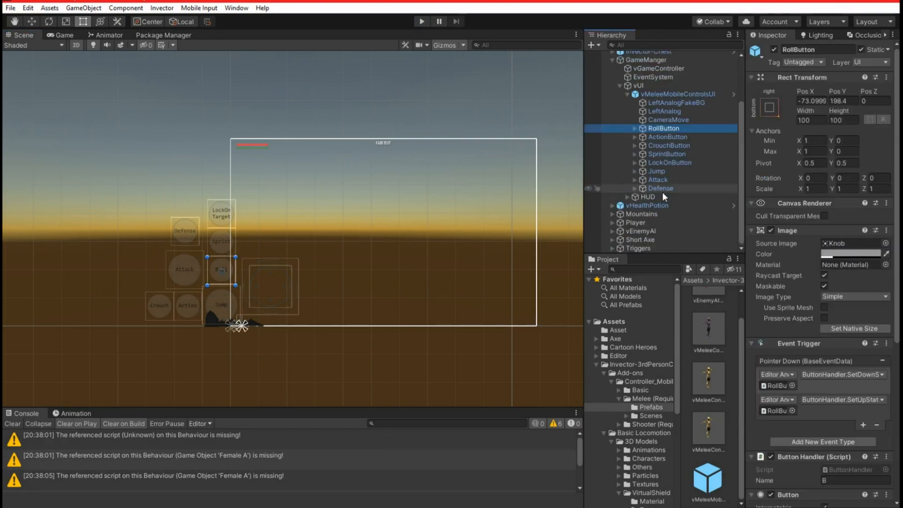
left_click(659, 189, "shift")
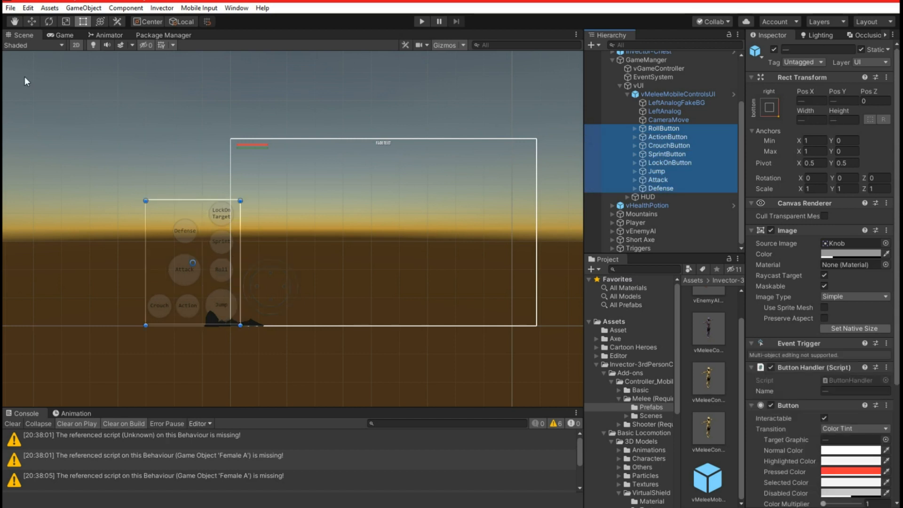
left_click(29, 23)
left_click_drag(235, 262, 523, 291)
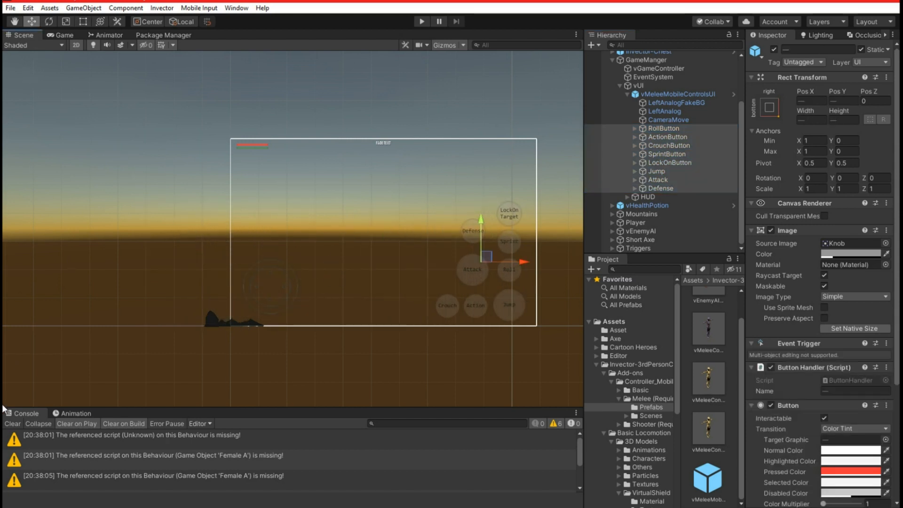
Step: Clear the console, collapse the hierarchy branches, and play-test the scene to check the on-screen controls' layout
left_click(12, 424)
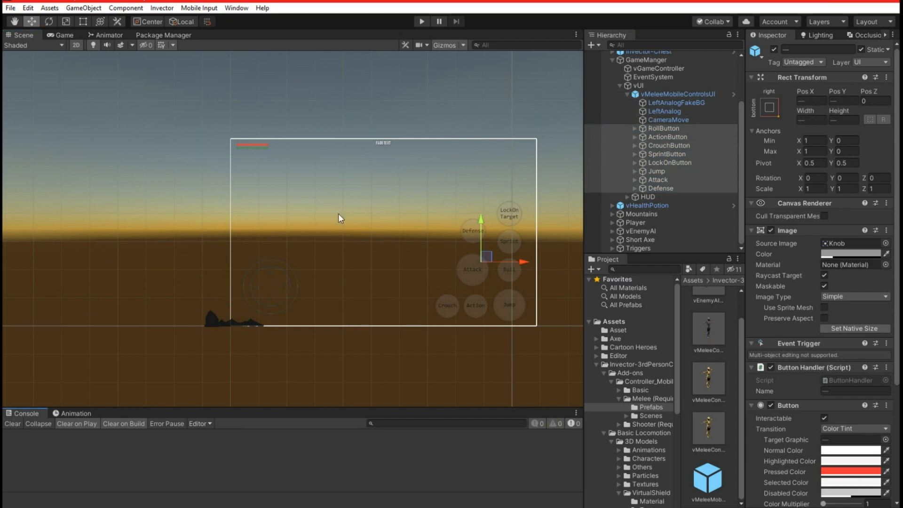
left_click(627, 94)
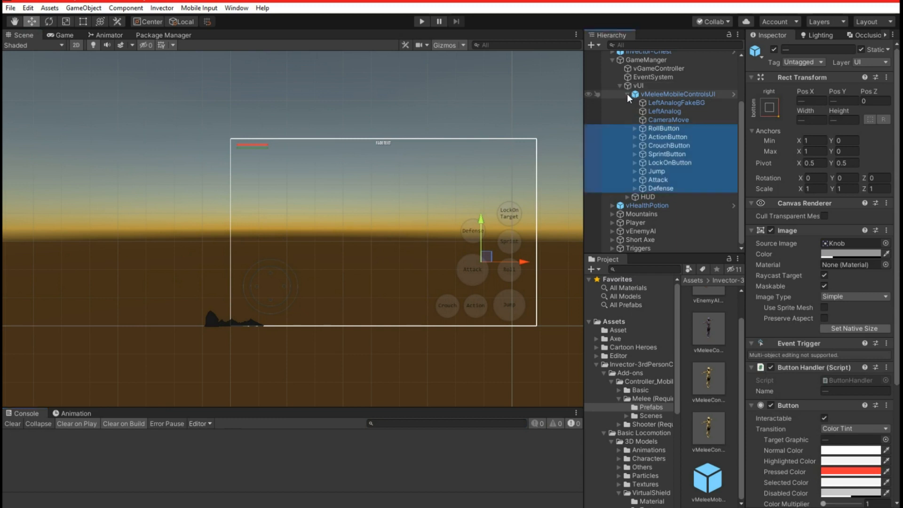
left_click(612, 124)
left_click(422, 21)
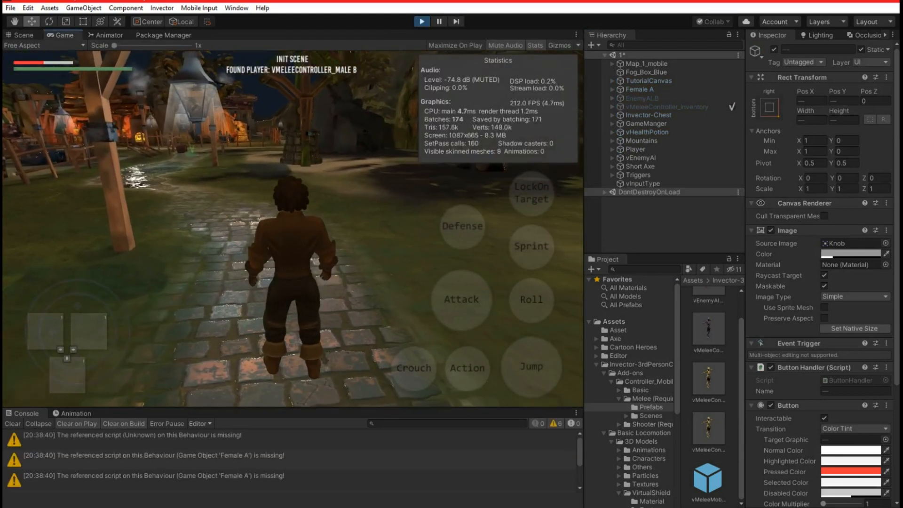
key("Escape")
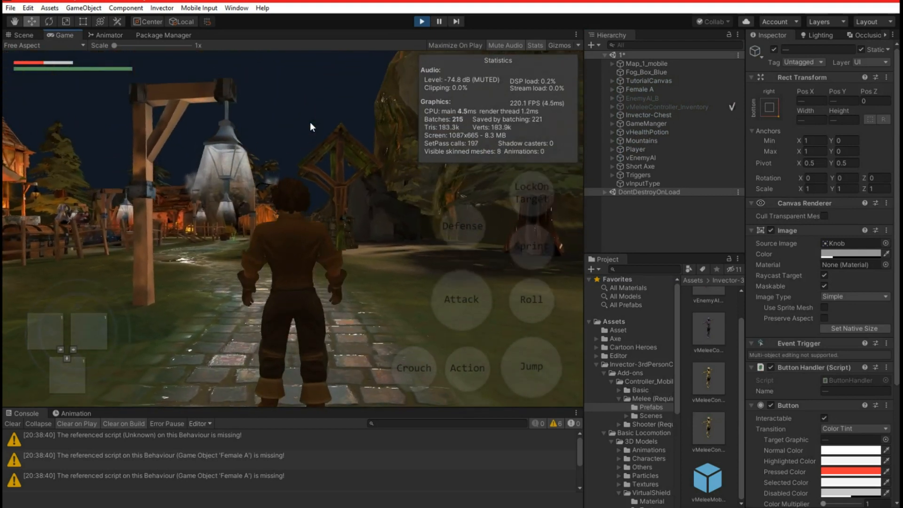
left_click(421, 21)
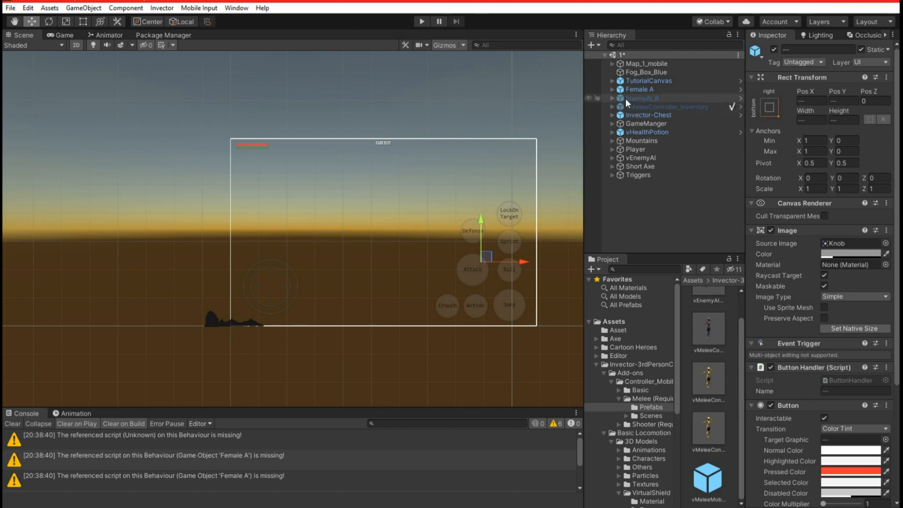
Step: Select vMeleeController_Male B under Player and open the properties of its Melee Input Manager
left_click(612, 123)
left_click(630, 129)
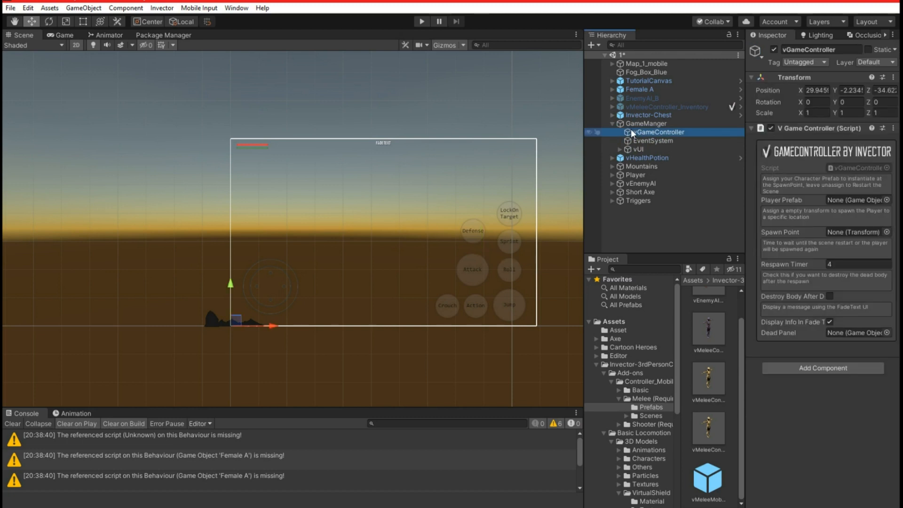
left_click(612, 175)
left_click(639, 184)
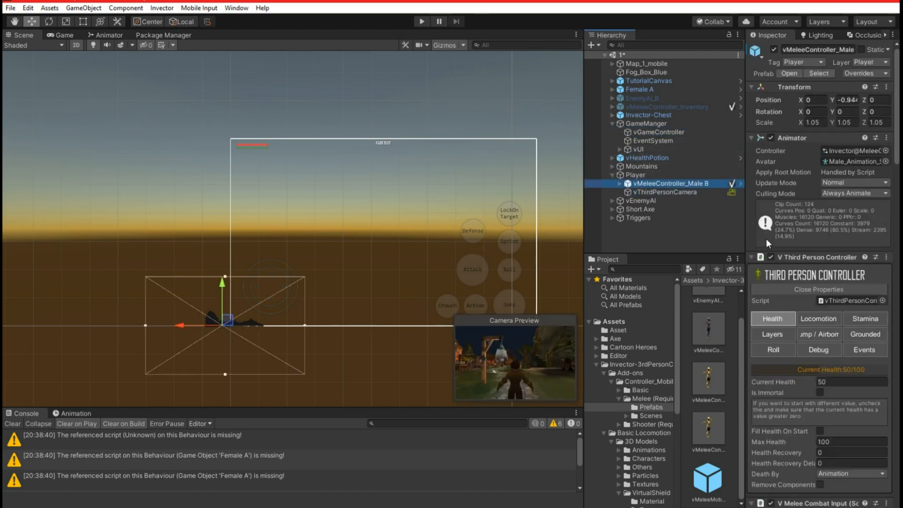
scroll(820, 293, "down", 6)
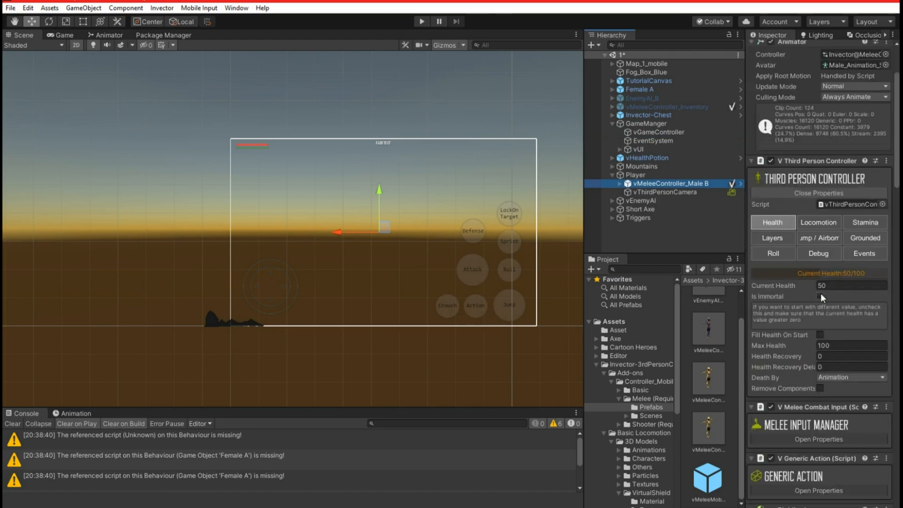
left_click(806, 343)
scroll(835, 337, "down", 3)
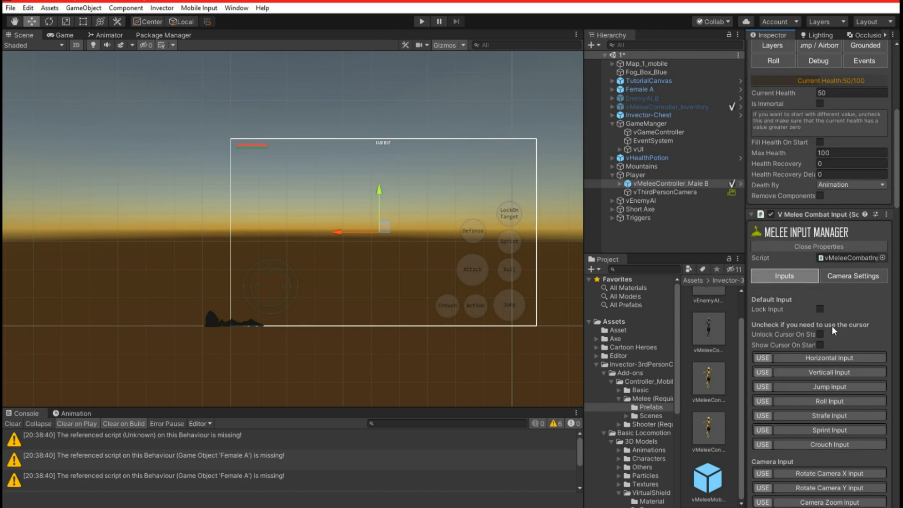
Step: Examine the player's component settings from the melee inputs through the Item Manager, returning to the Melee Input Manager
scroll(794, 344, "down", 3)
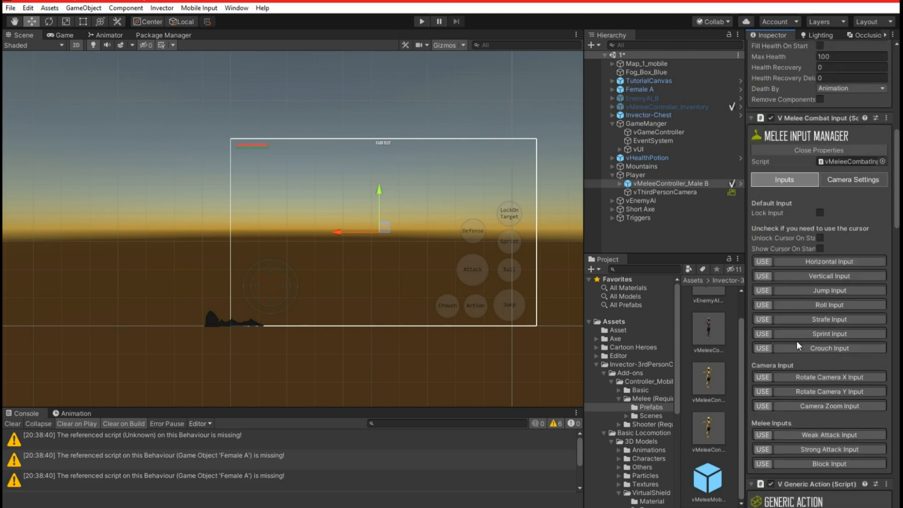
scroll(796, 343, "down", 9)
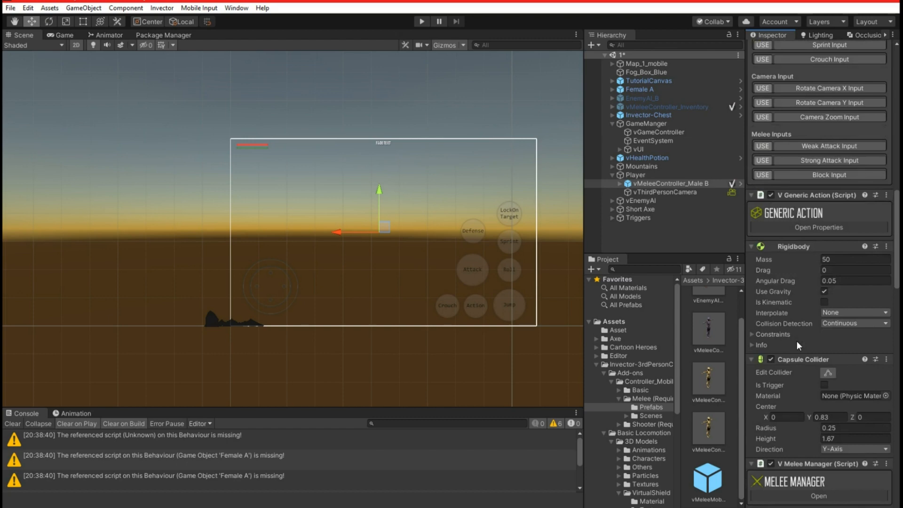
scroll(797, 343, "down", 9)
scroll(800, 346, "down", 6)
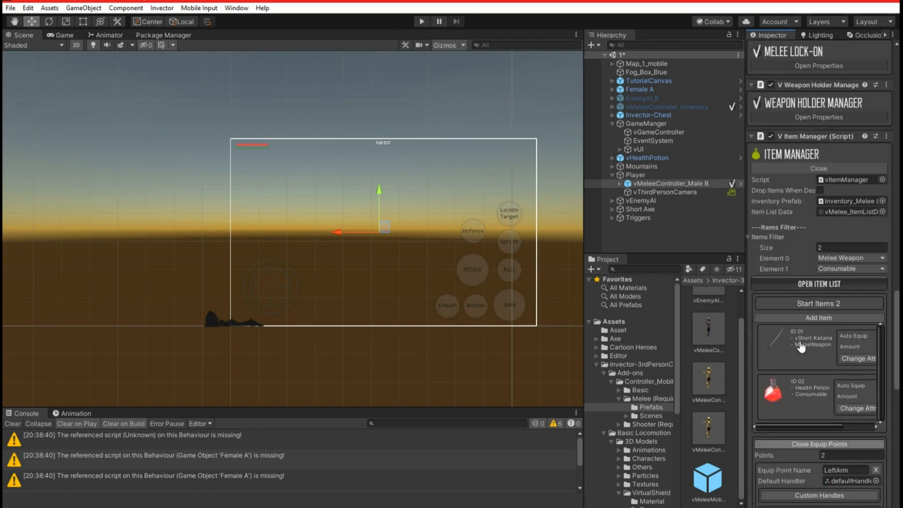
scroll(816, 465, "up", 3)
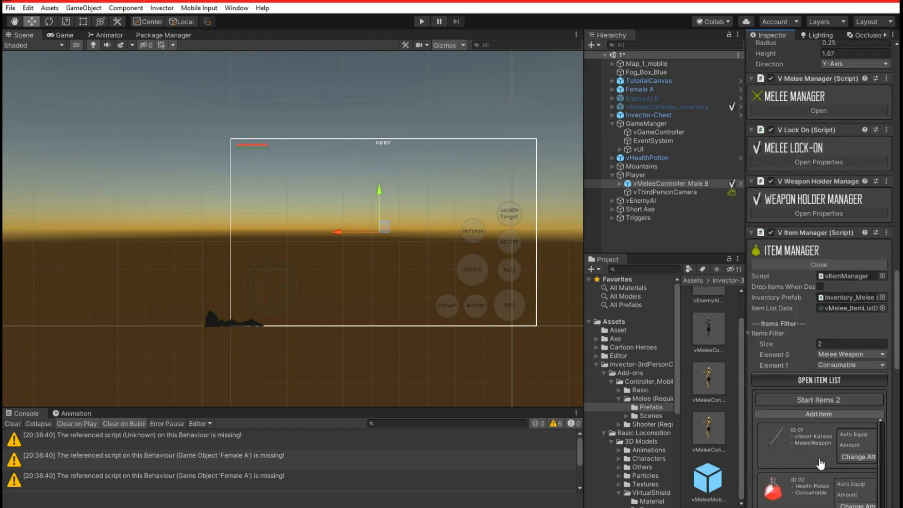
left_click_drag(898, 353, 898, 202)
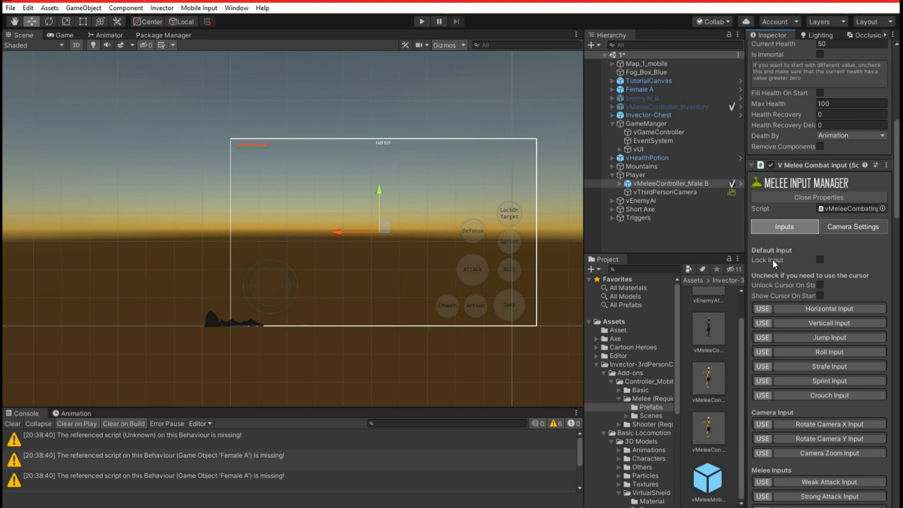
Step: Enable Lock Input in the Melee Input Manager and try the scene in play mode
left_click(818, 260)
left_click(421, 22)
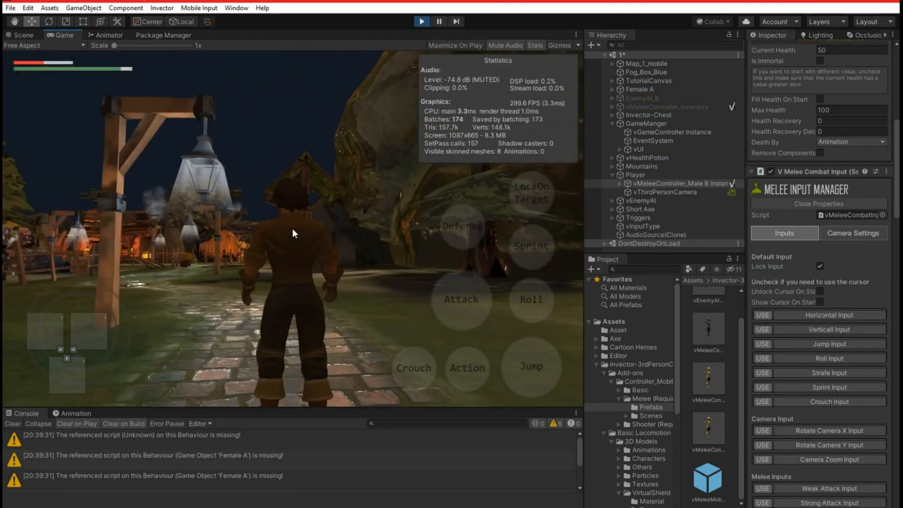
left_click(421, 23)
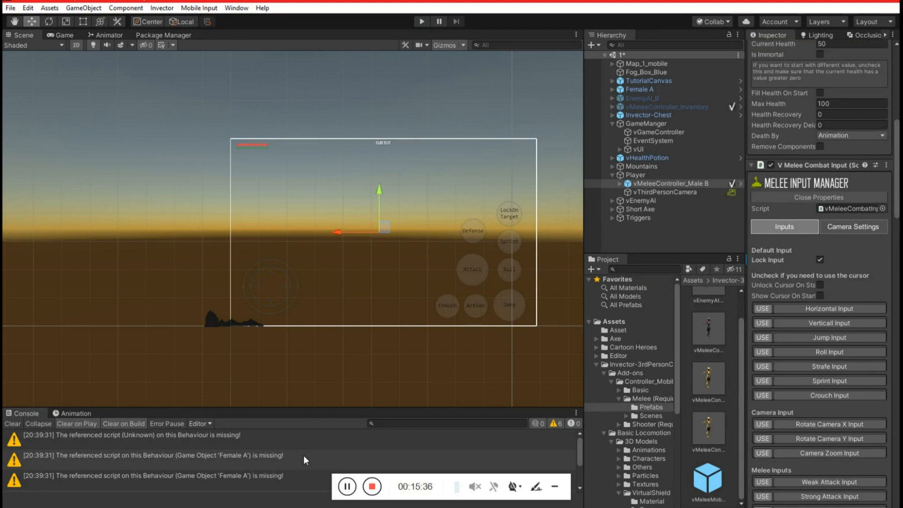
left_click(347, 486)
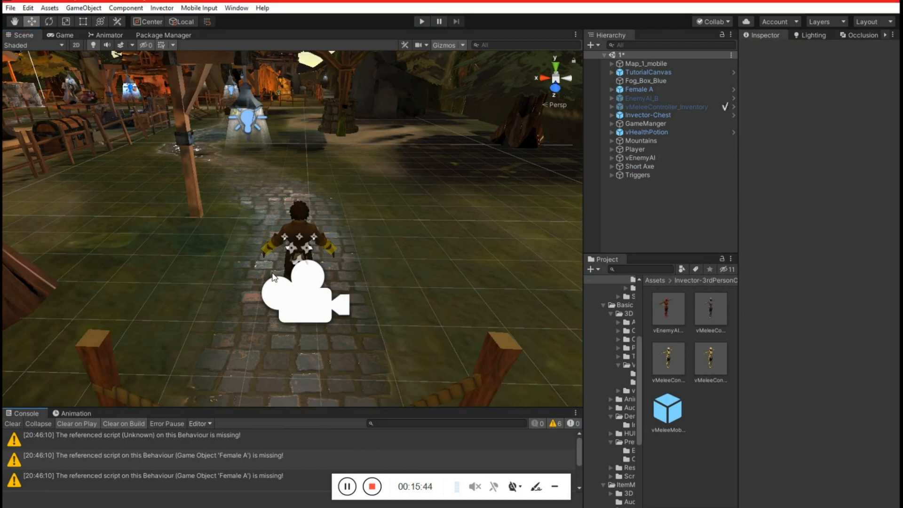
Step: Clear the console and review the Lock Input and cursor options of vMeleeController_Male B's Melee Input Manager
left_click(12, 423)
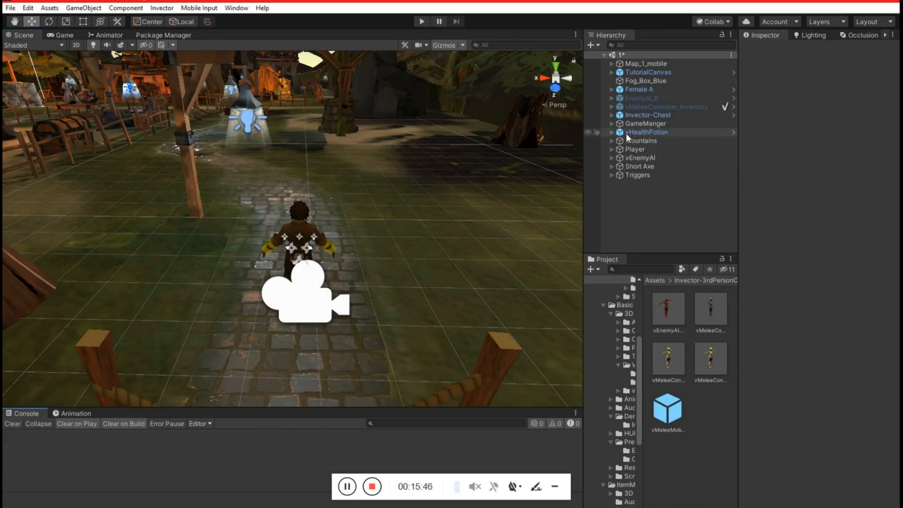
left_click(619, 149)
left_click(612, 149)
left_click(647, 157)
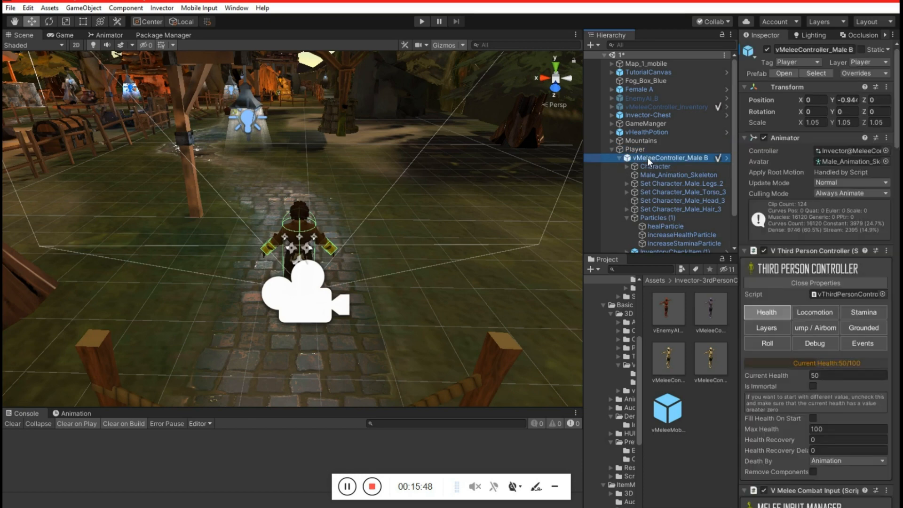
left_click(619, 157)
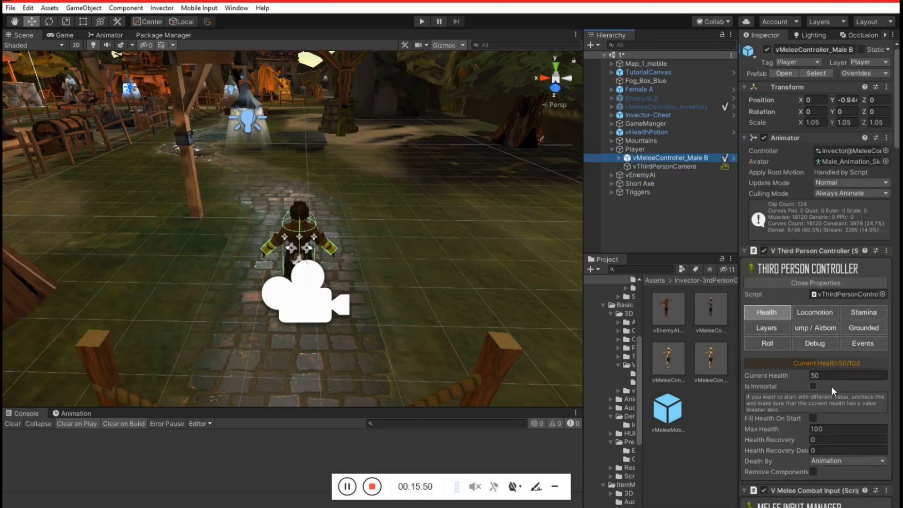
scroll(831, 386, "down", 10)
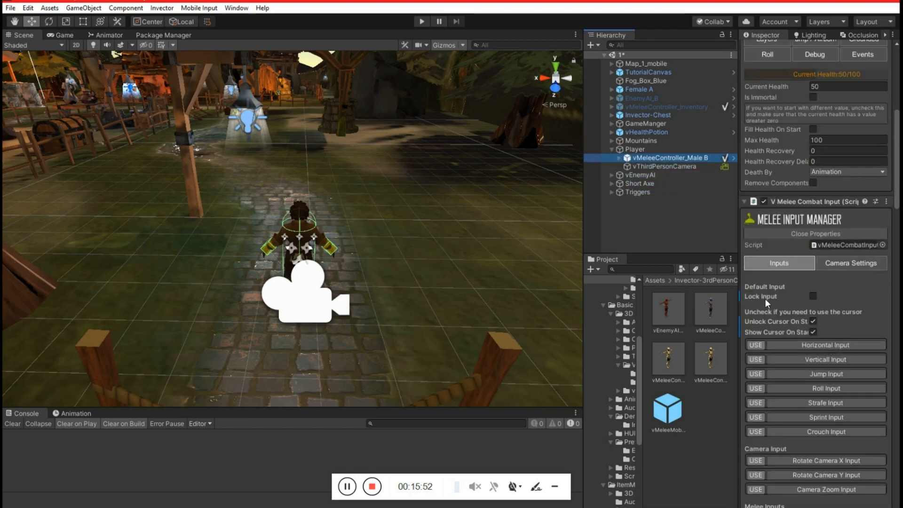
left_click(813, 296)
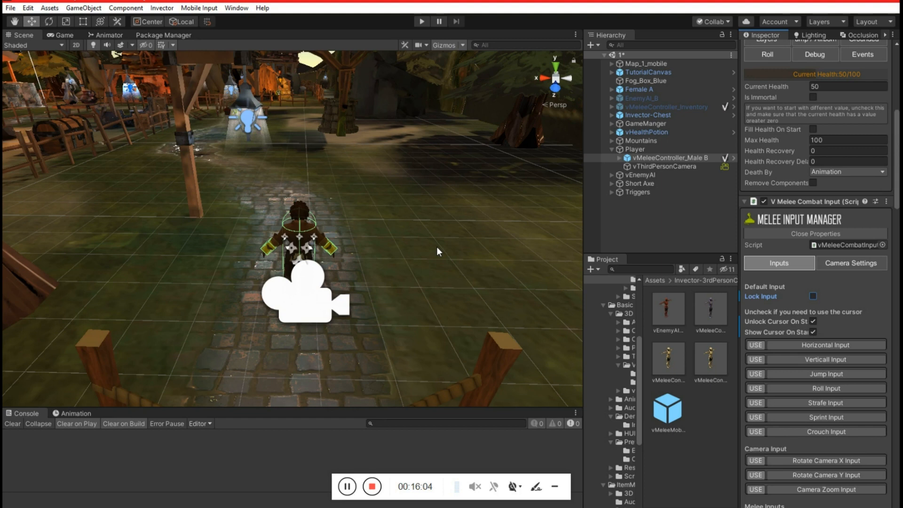
Step: Run the scene in play mode and test the on-screen Attack control
key("alt+e")
left_click(423, 236)
key("ctrl+alt+e")
key("w")
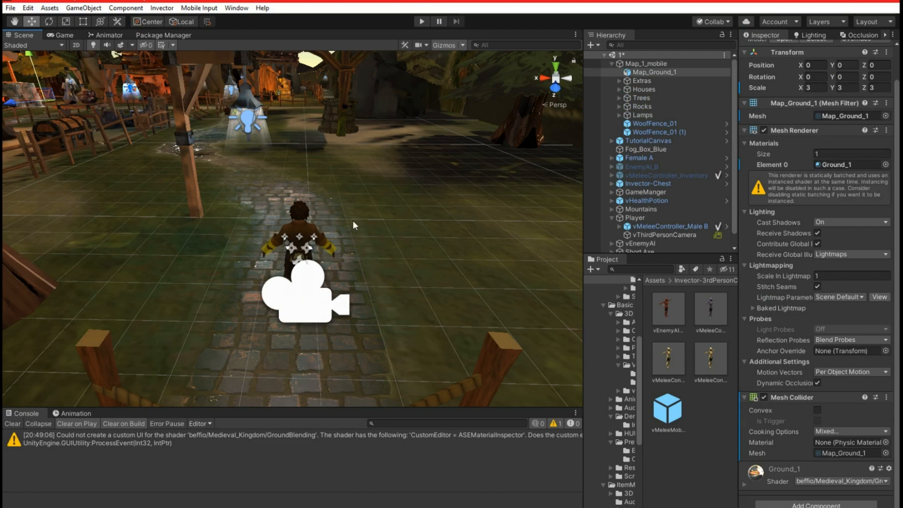
left_click(421, 24)
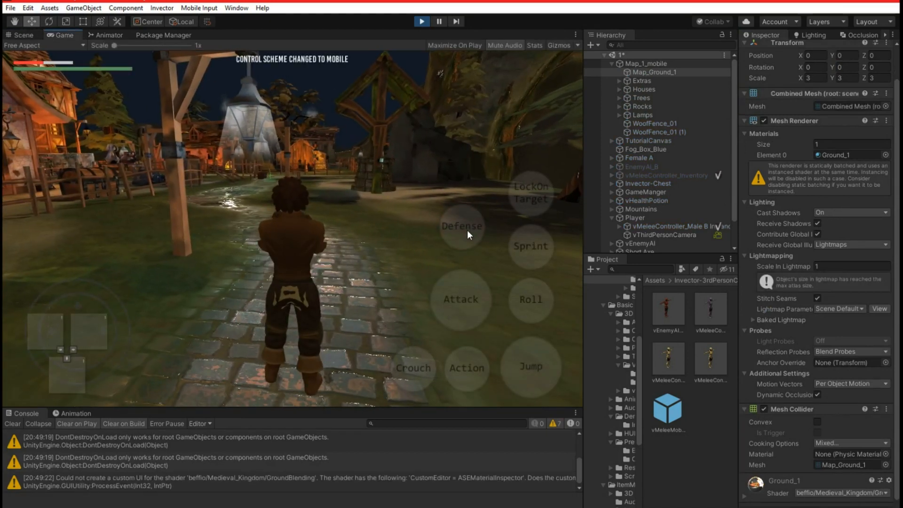
left_click(452, 304)
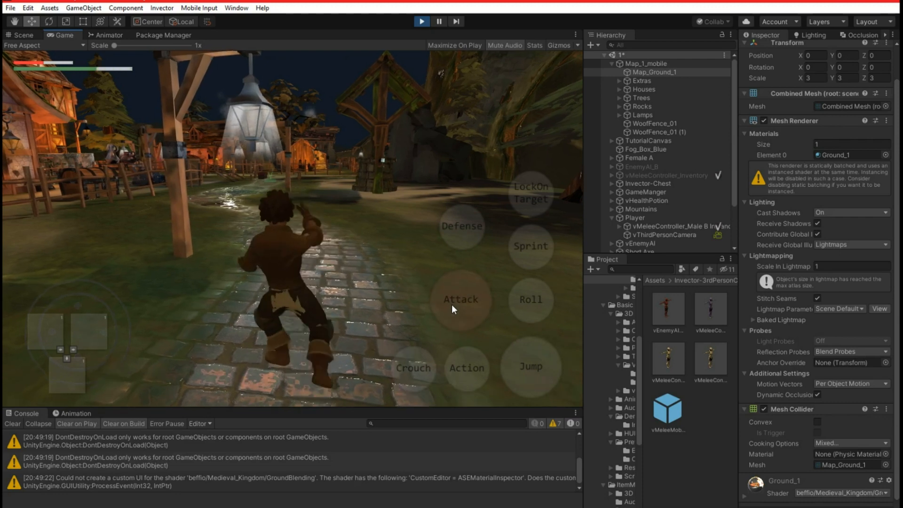
Step: Test the on-screen Crouch, Jump and movement controls, ending play mode and clearing the console
left_click(421, 366)
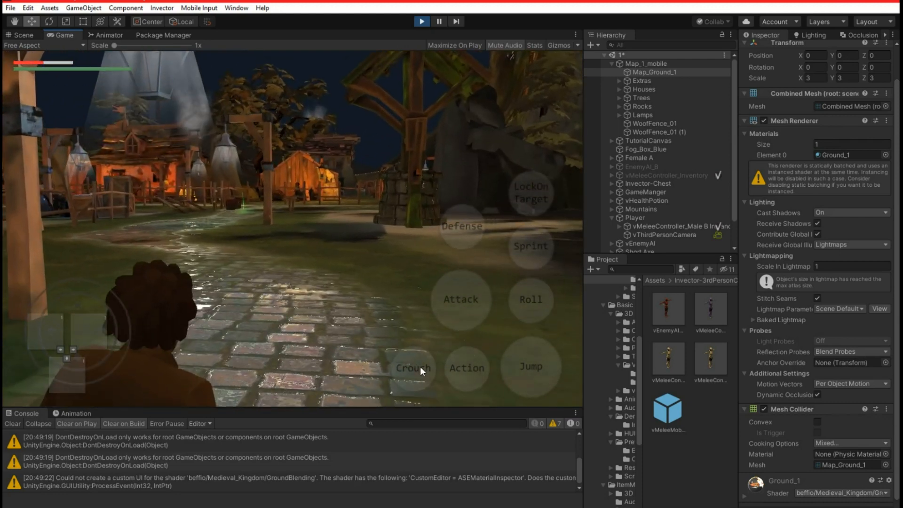
left_click(531, 366)
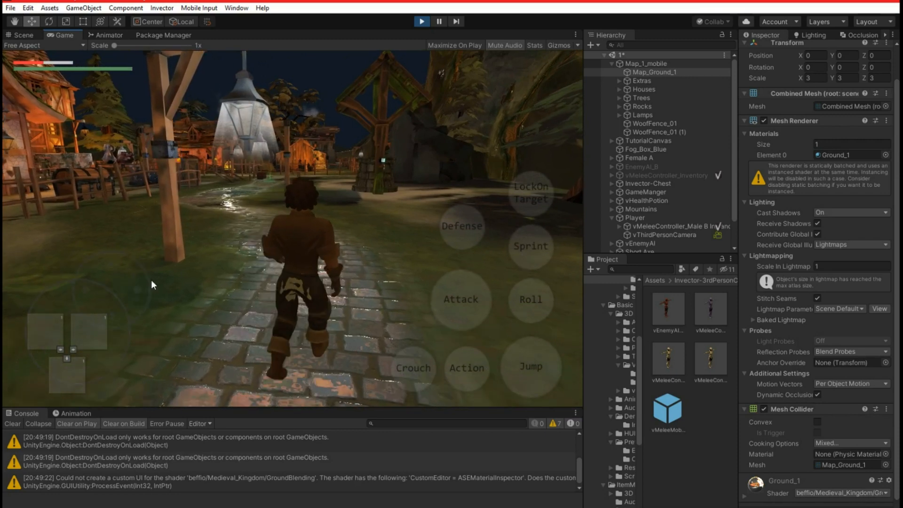
left_click_drag(2, 226, 142, 232)
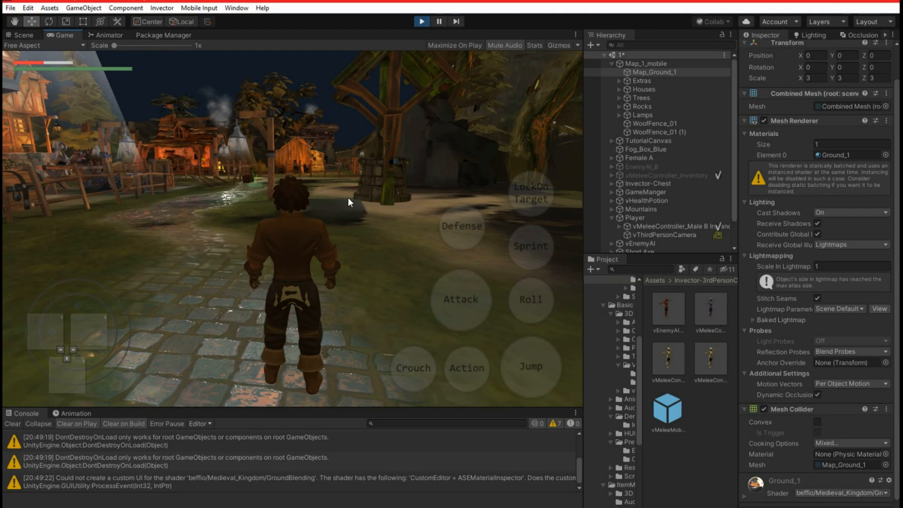
left_click(424, 22)
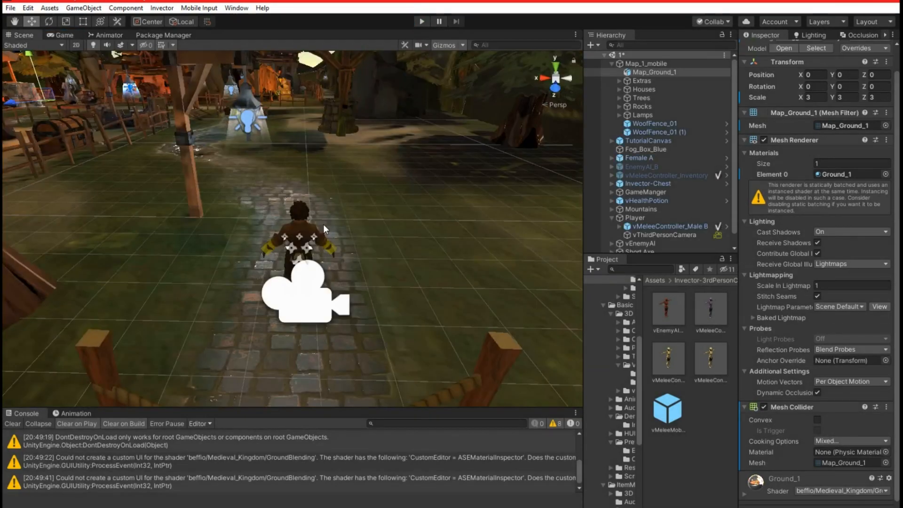
left_click(13, 423)
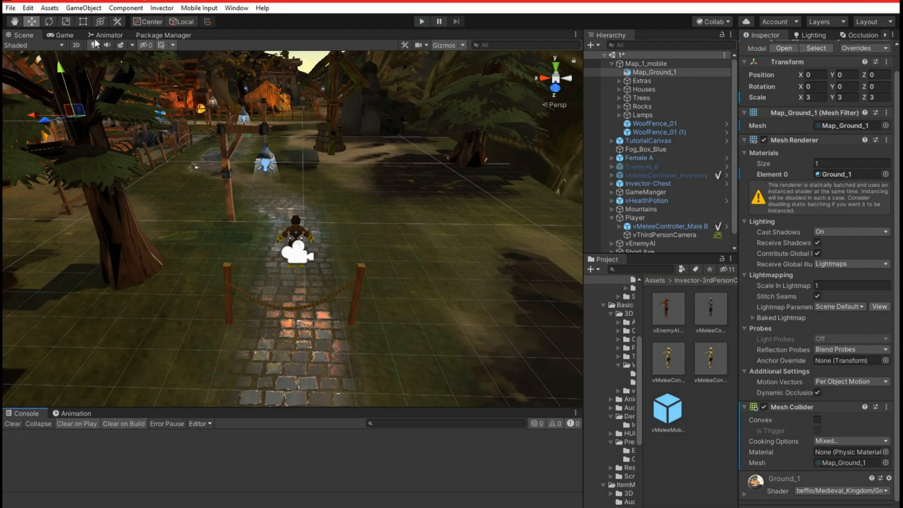
Step: Switch the scene to 2D view and select and frame the CameraMove object inside GameManger's vMeleeMobileControlsUI
left_click(76, 45)
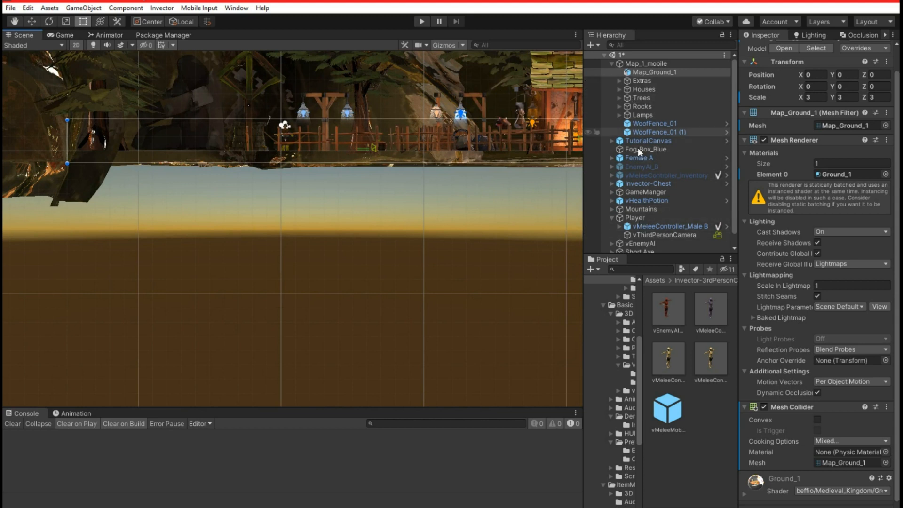
scroll(634, 149, "down", 1)
scroll(634, 150, "up", 1)
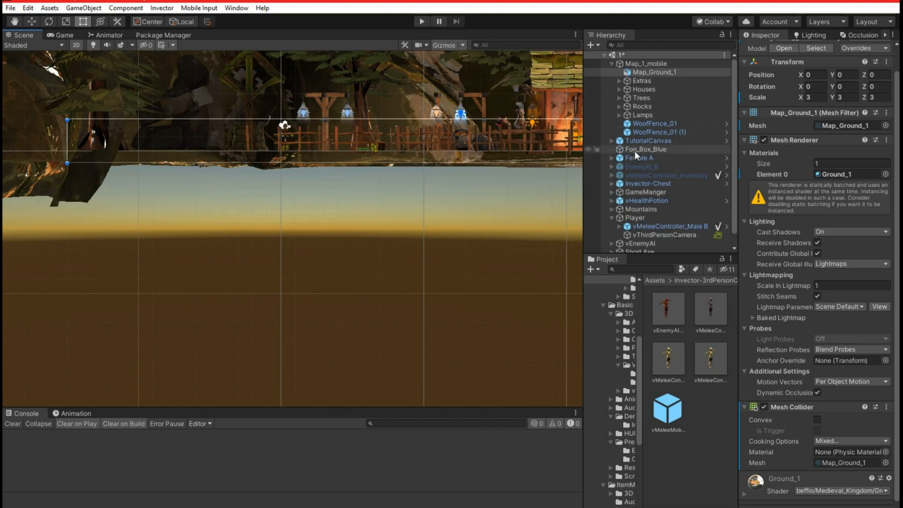
left_click(611, 63)
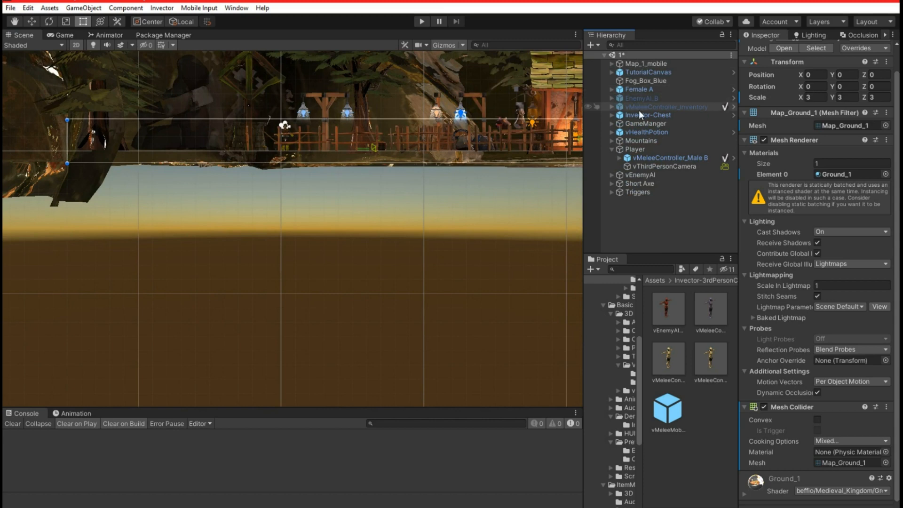
left_click(611, 123)
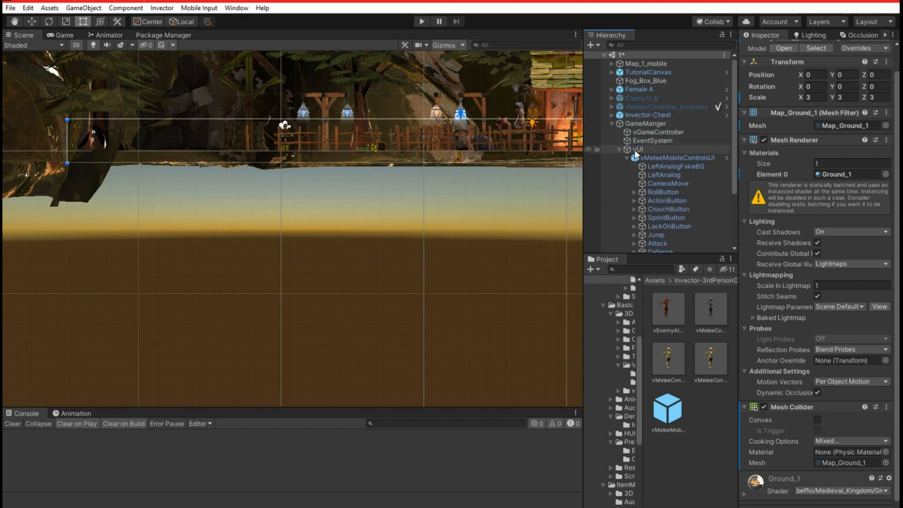
left_click(665, 185)
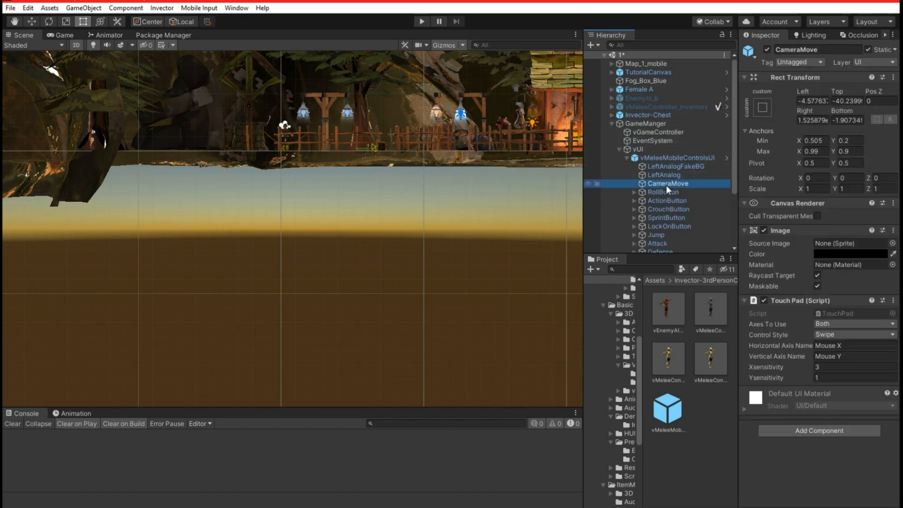
key("f")
scroll(337, 210, "down", 6)
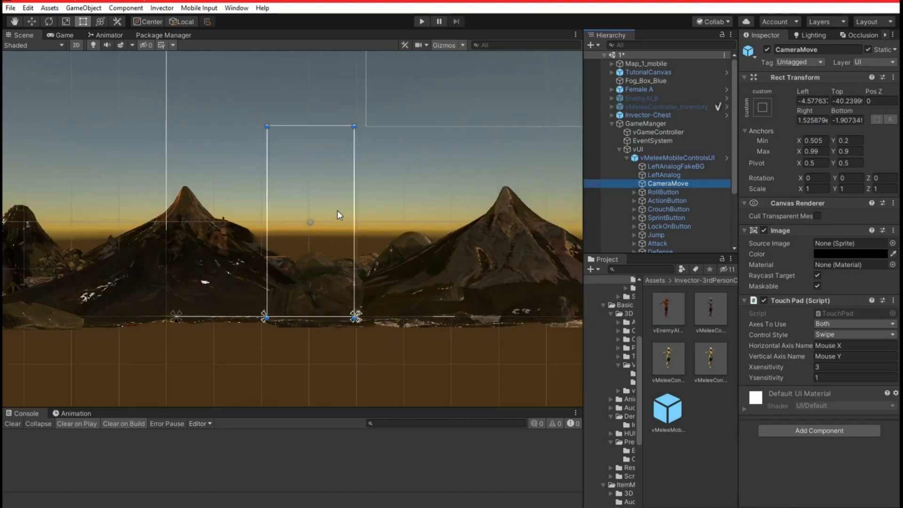
Step: Enlarge the CameraMove touch area between the analog and action buttons to about Left 309, Top -662, Right -752, Bottom 120
scroll(337, 210, "down", 4)
middle_click_drag(419, 194, 260, 368)
scroll(352, 280, "down", 12)
scroll(352, 276, "down", 6)
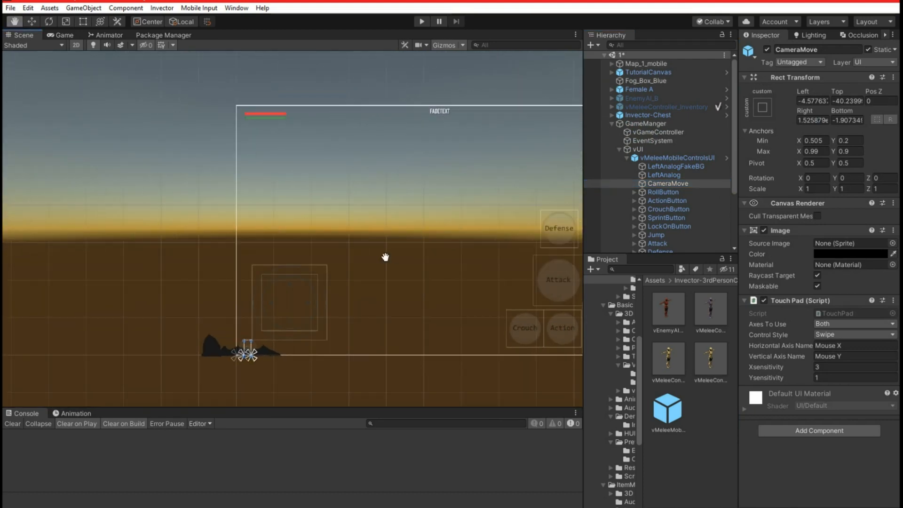
left_click_drag(221, 363, 497, 131)
left_click_drag(208, 378, 328, 336)
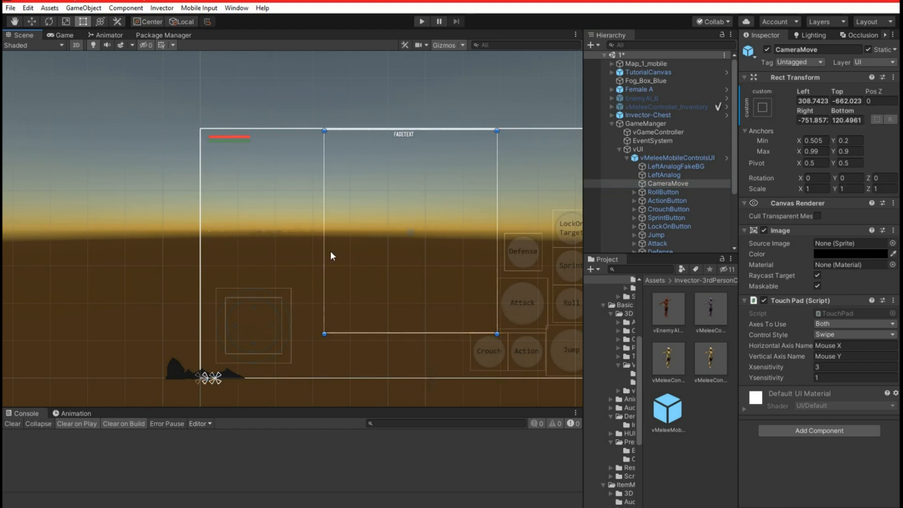
Step: Refine the CameraMove area's edges, setting Left to about 254 and Top to about -609
left_click_drag(326, 254, 298, 254)
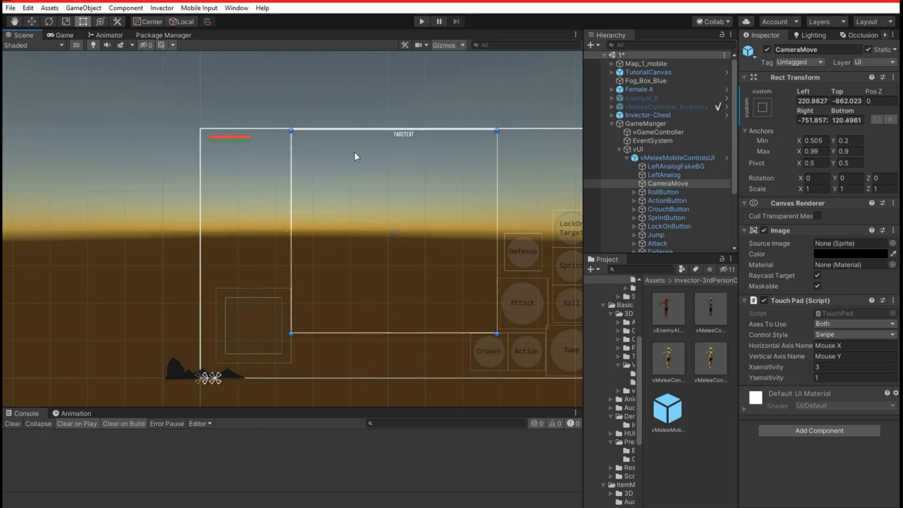
left_click_drag(377, 134, 377, 154)
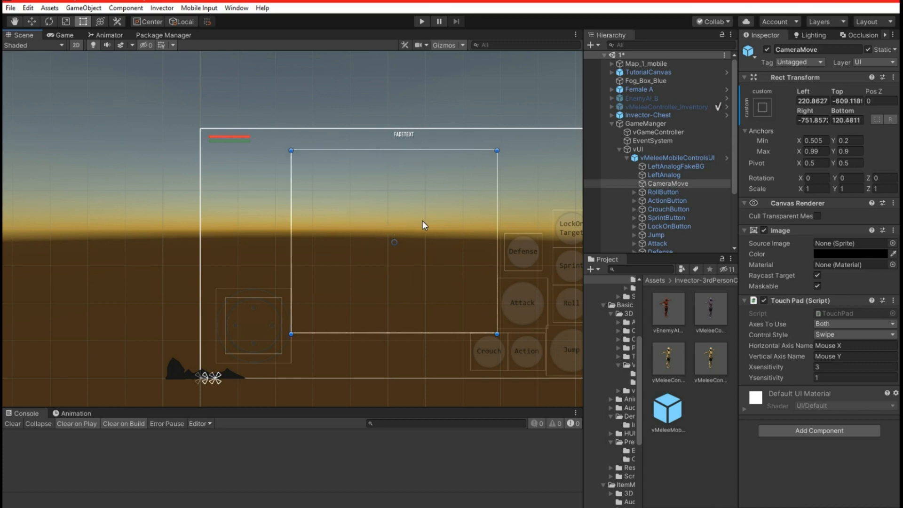
left_click_drag(296, 232, 309, 232)
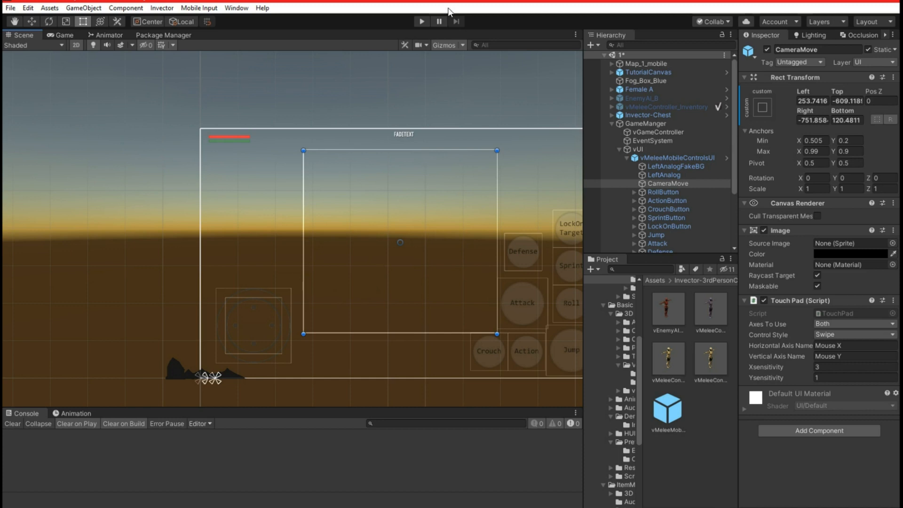
Step: Run the scene in play mode to test camera swiping in the resized area together with the movement analog
left_click(421, 21)
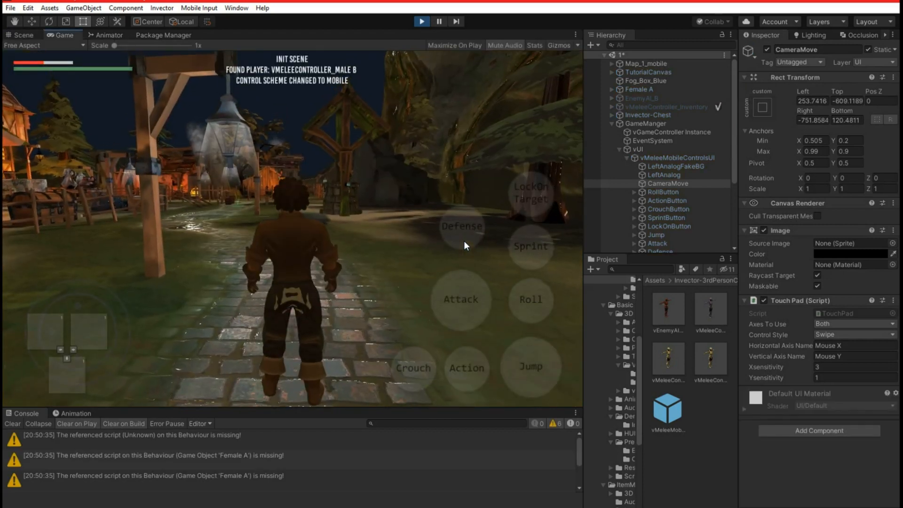
left_click_drag(307, 168, 265, 166)
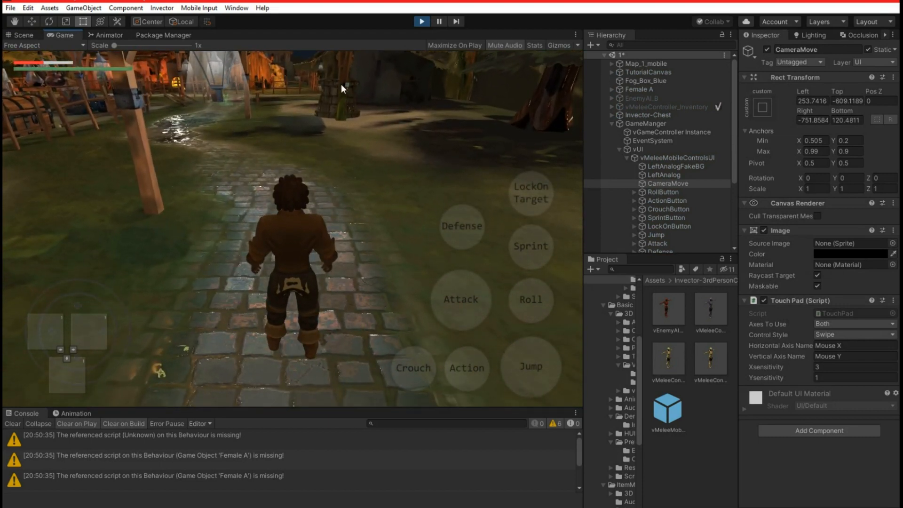
left_click_drag(53, 317, 55, 275)
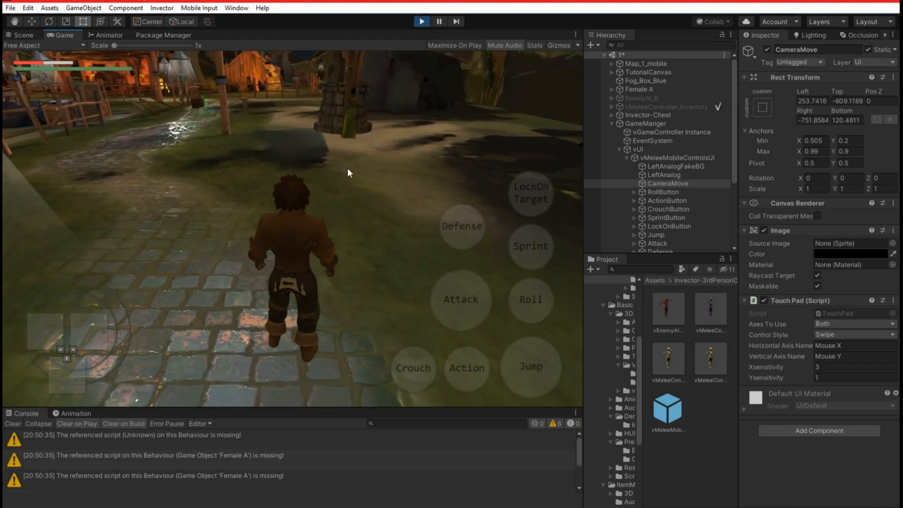
left_click(419, 22)
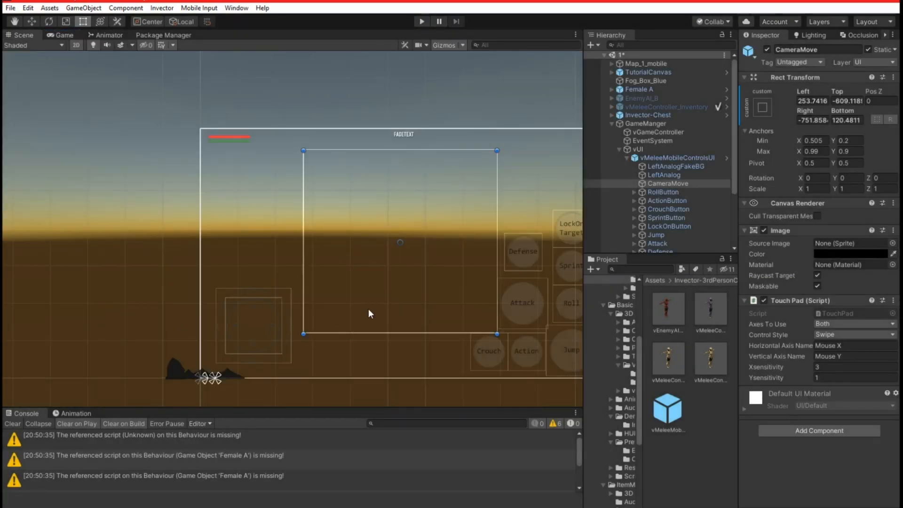
Step: Locate the inventory prefab used by vMeleeController_Male B's Item Manager and inspect the Inventory_Melee_Mobile prefab beside it
left_click(620, 149)
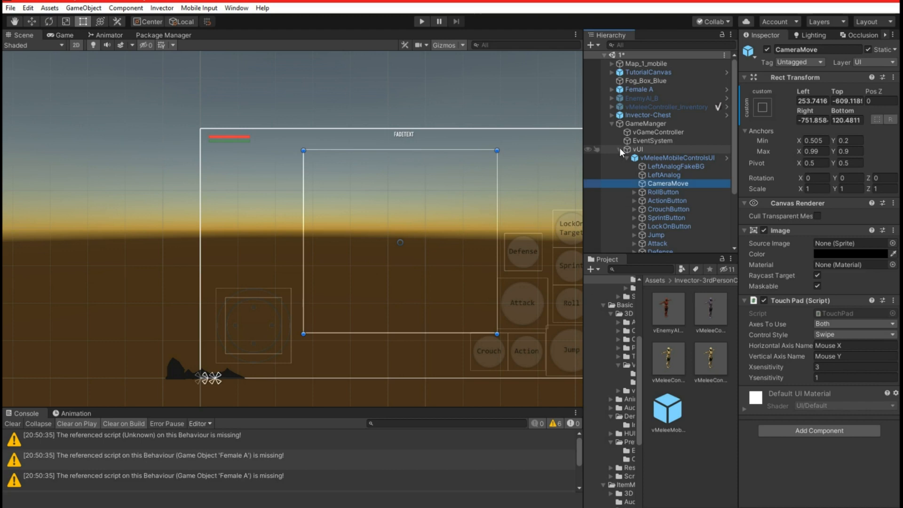
left_click(619, 148)
left_click(611, 123)
left_click(635, 158)
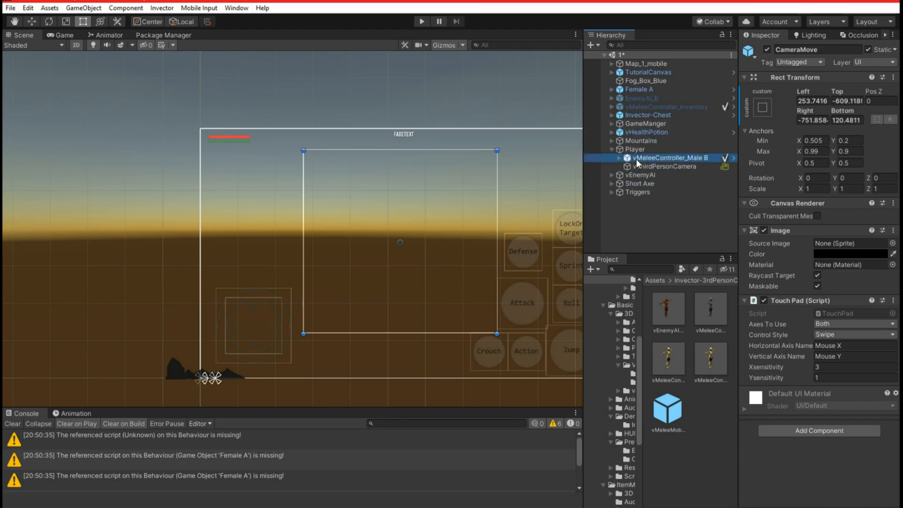
scroll(780, 363, "down", 10)
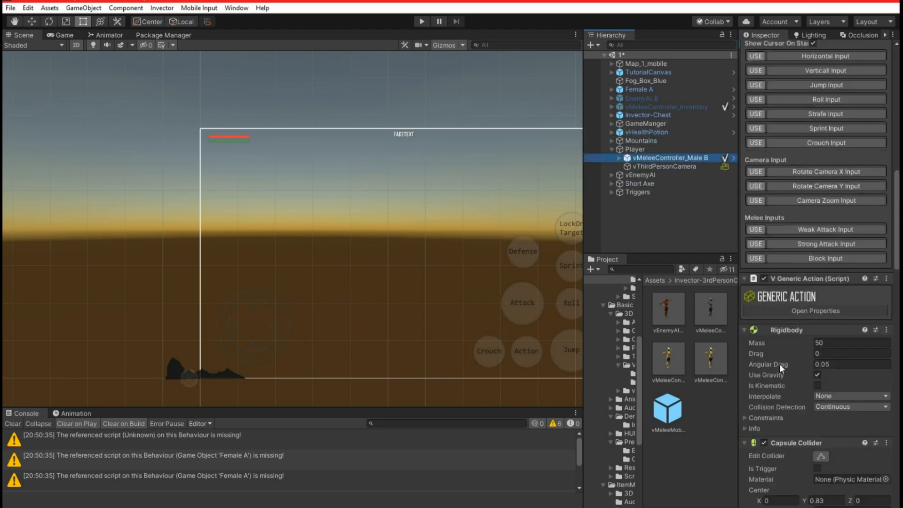
scroll(782, 364, "down", 8)
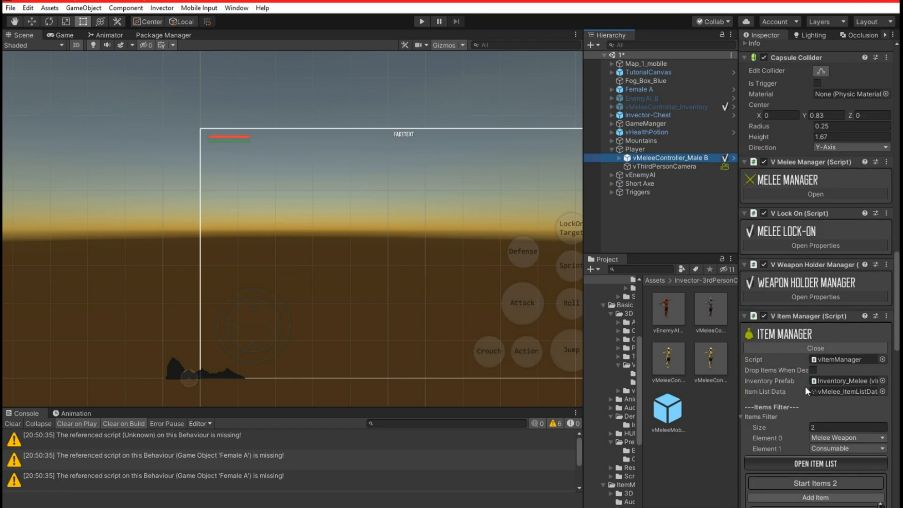
left_click(836, 379)
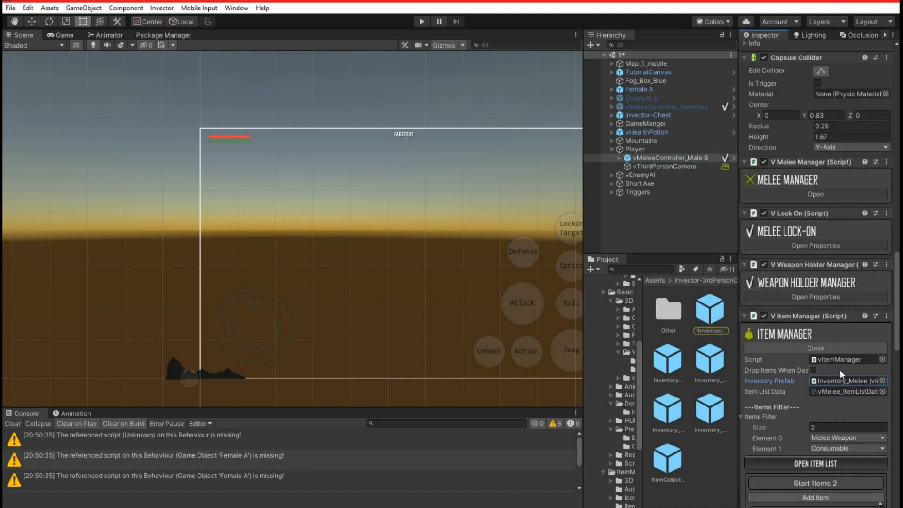
left_click(668, 367)
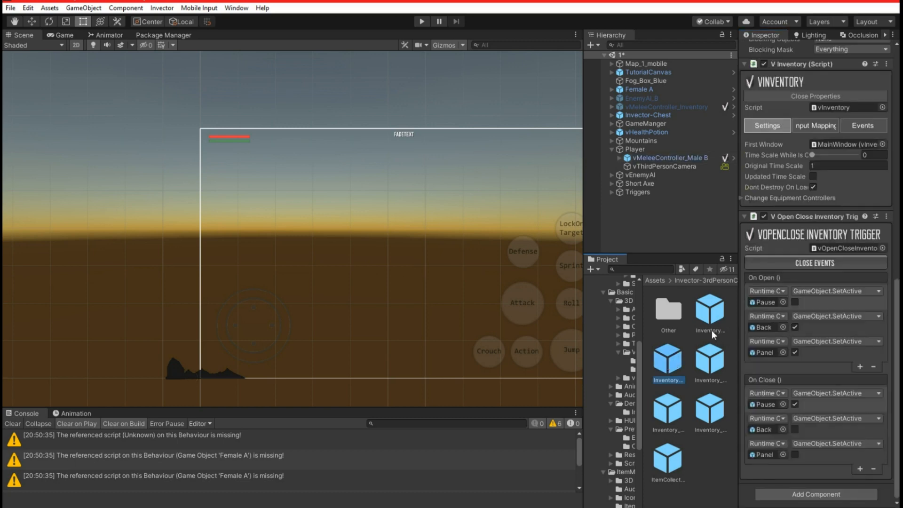
scroll(787, 104, "up", 15)
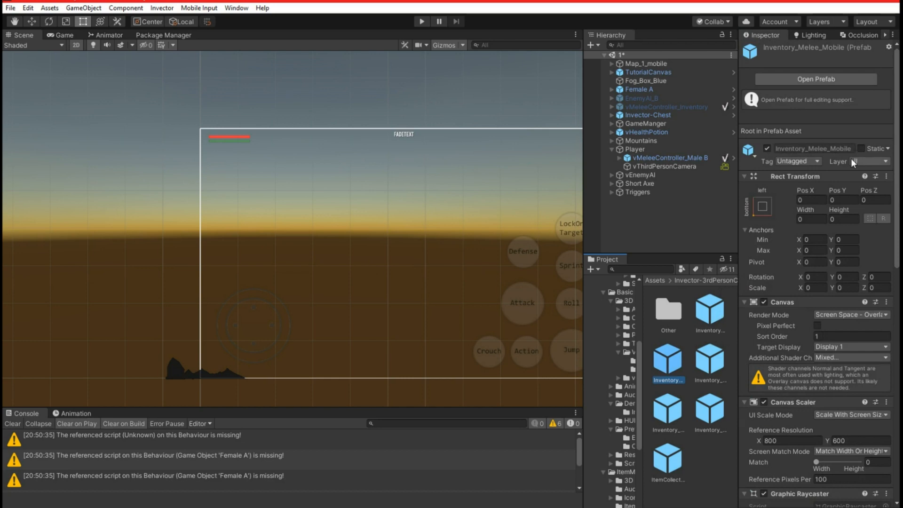
Step: Set the Inventory Prefab of vMeleeController_Male B's Item Manager to Inventory_Melee_Mobile
left_click(656, 160)
scroll(795, 329, "down", 10)
scroll(825, 374, "up", 5)
scroll(824, 373, "down", 15)
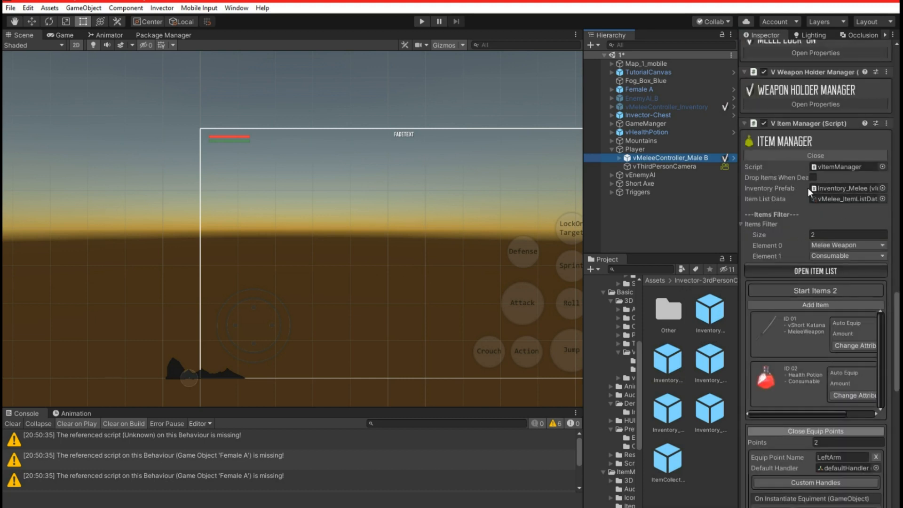
left_click_drag(667, 360, 852, 190)
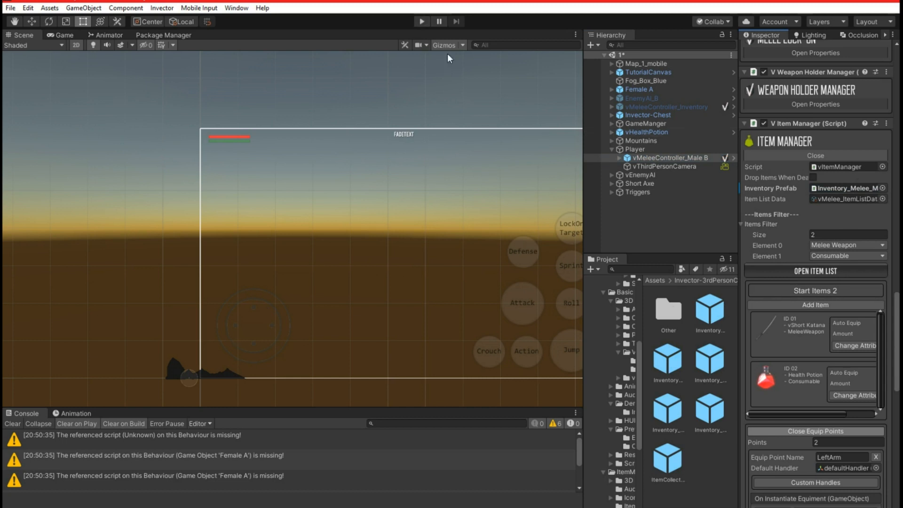
Step: Run the scene and equip the vShort Katana through the mobile inventory's Weapons window, returning to the inventory's main choices
left_click(422, 22)
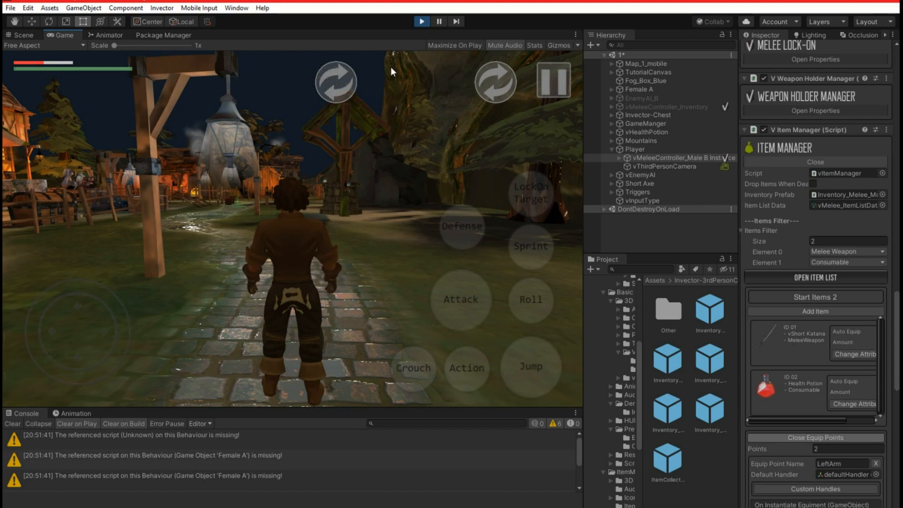
left_click(554, 83)
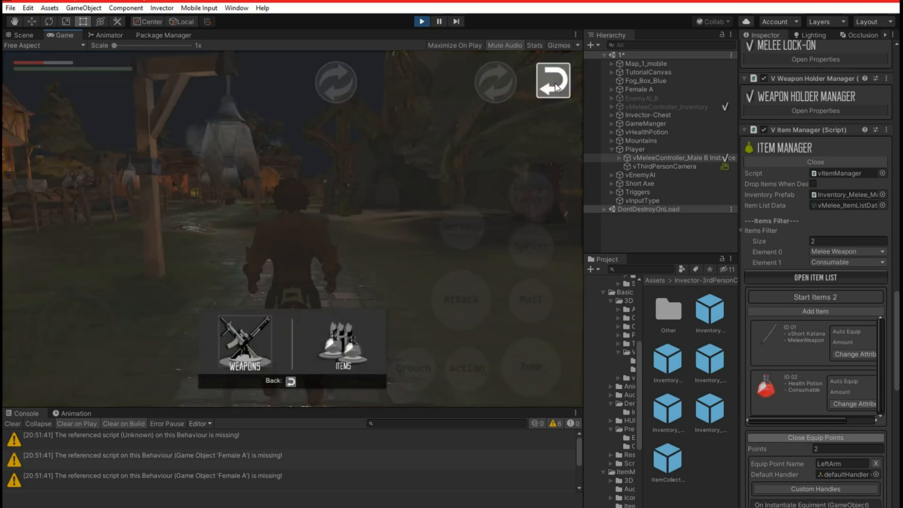
left_click(252, 347)
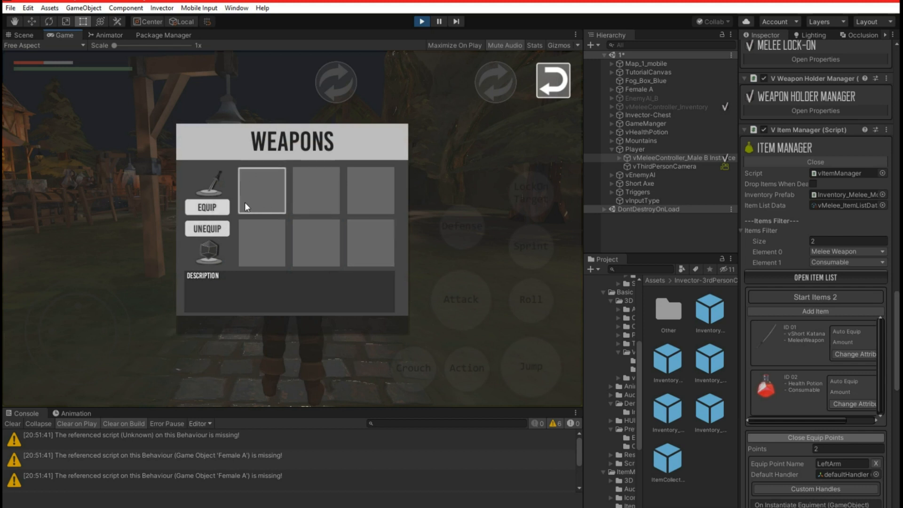
left_click(208, 207)
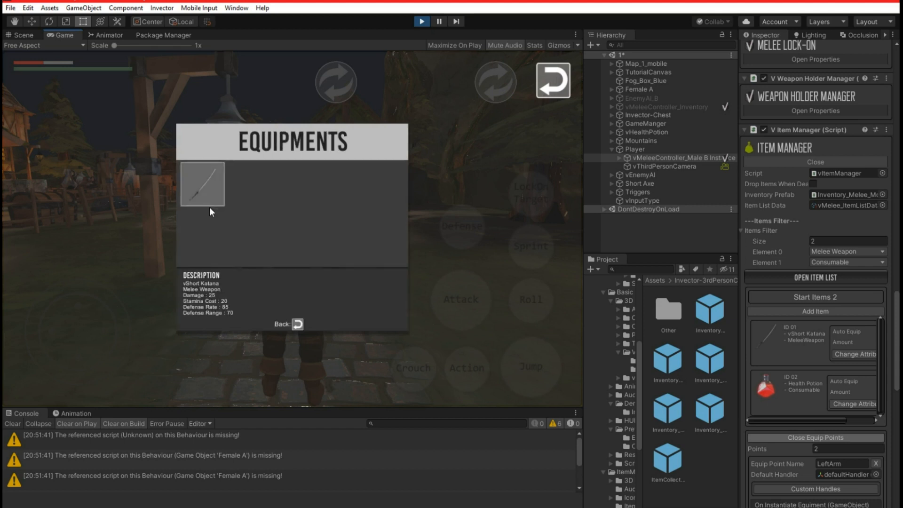
left_click(197, 183)
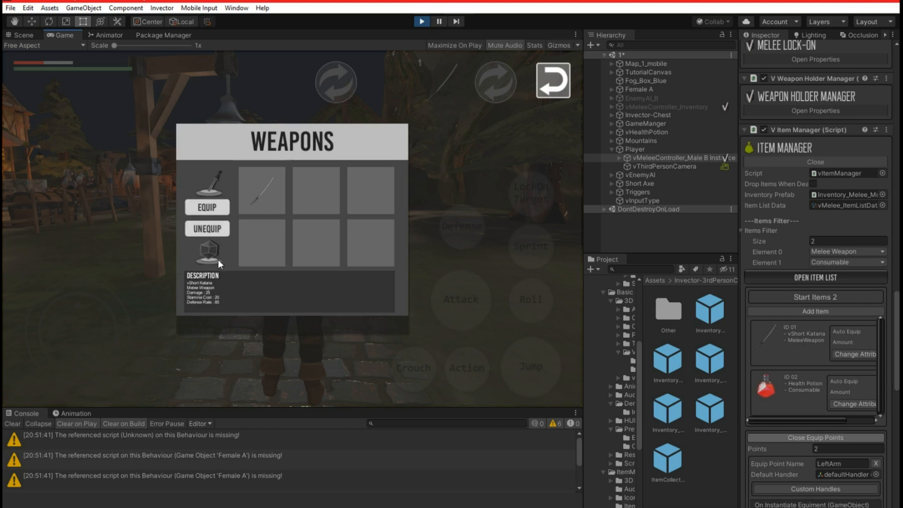
left_click(553, 83)
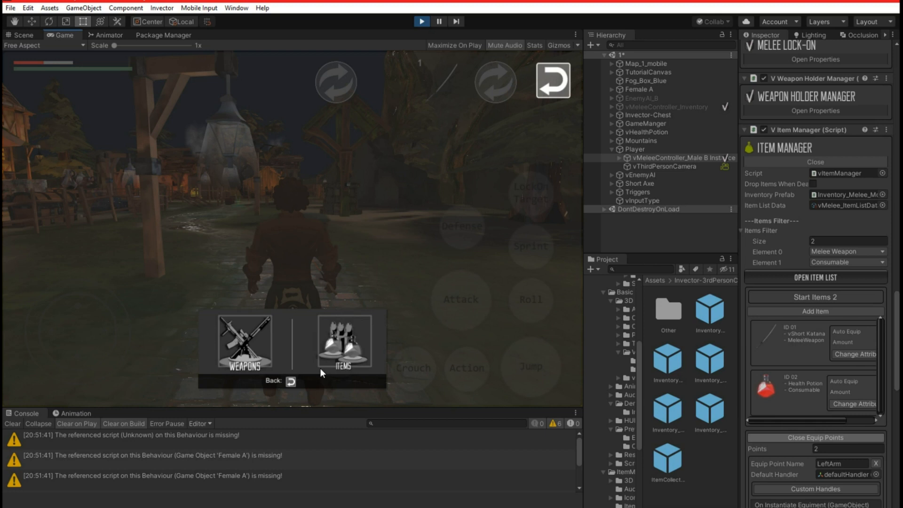
Step: Use the Health Potion from the mobile inventory's Items window, close the inventory and stop the game
left_click(316, 345)
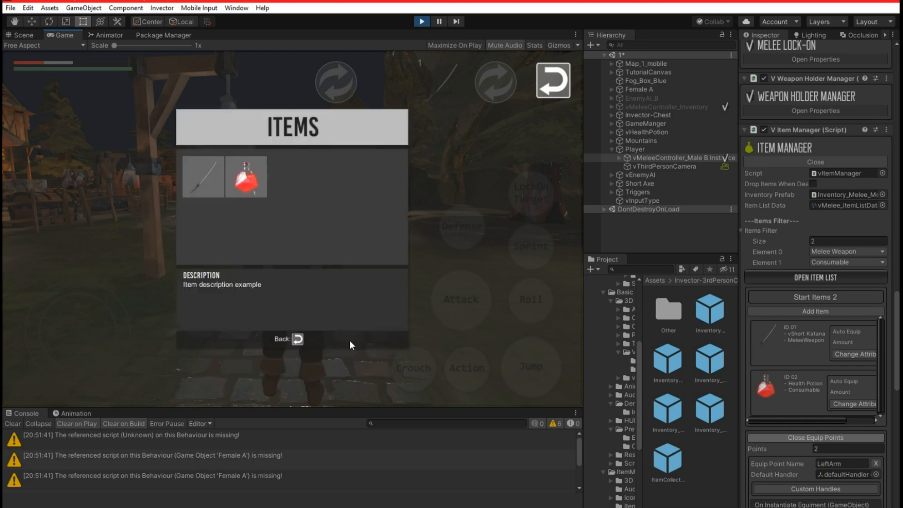
left_click(244, 182)
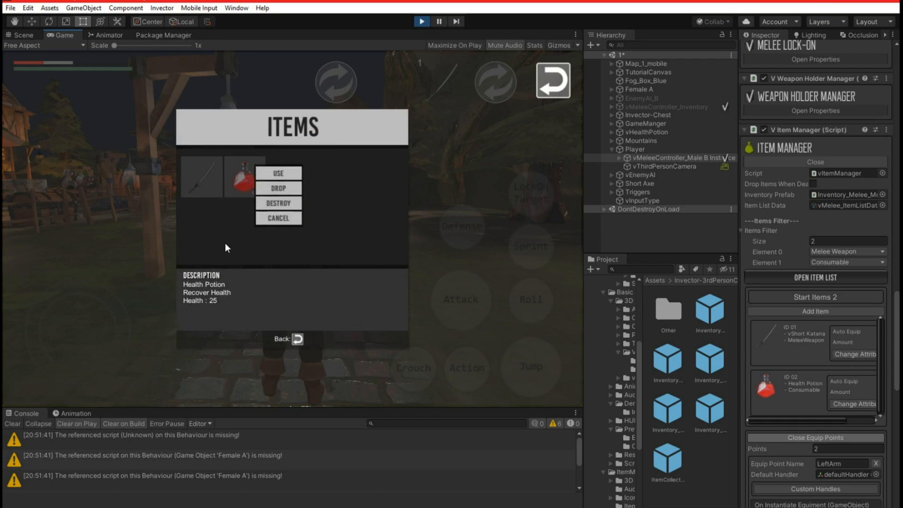
left_click(275, 174)
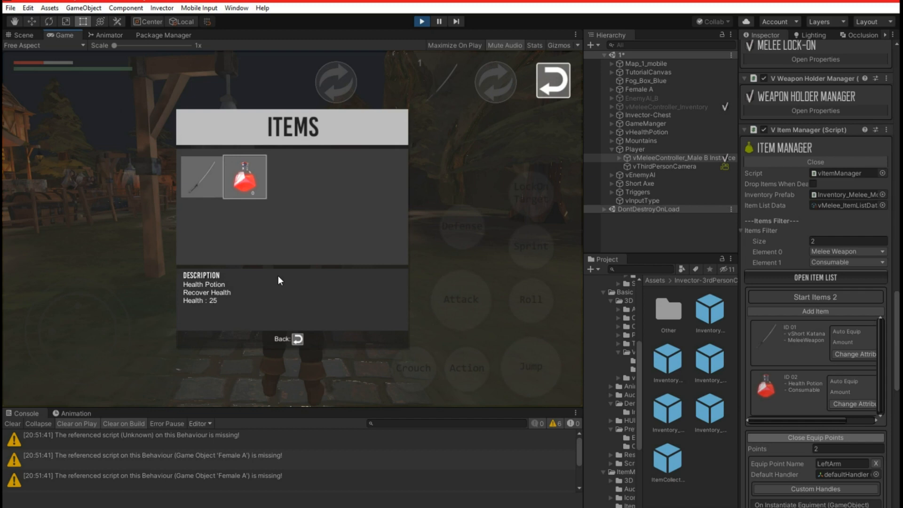
left_click(297, 338)
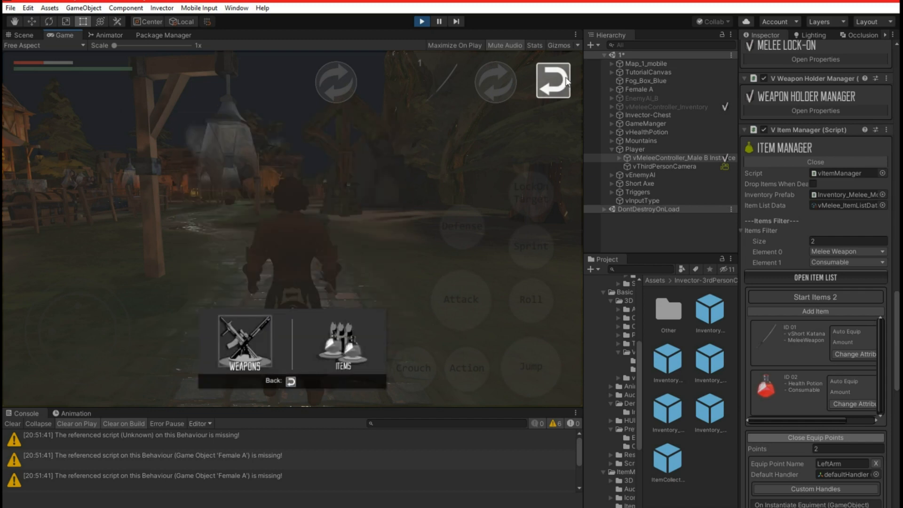
left_click(553, 80)
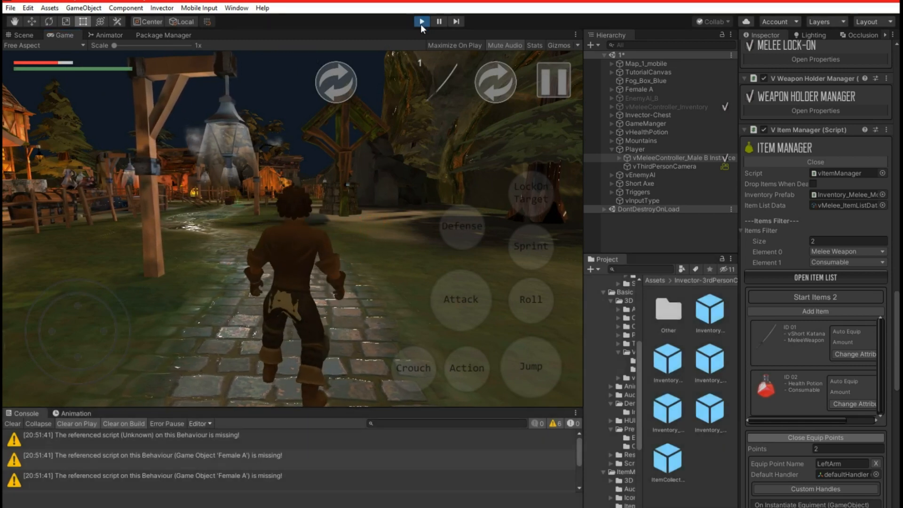
left_click(422, 21)
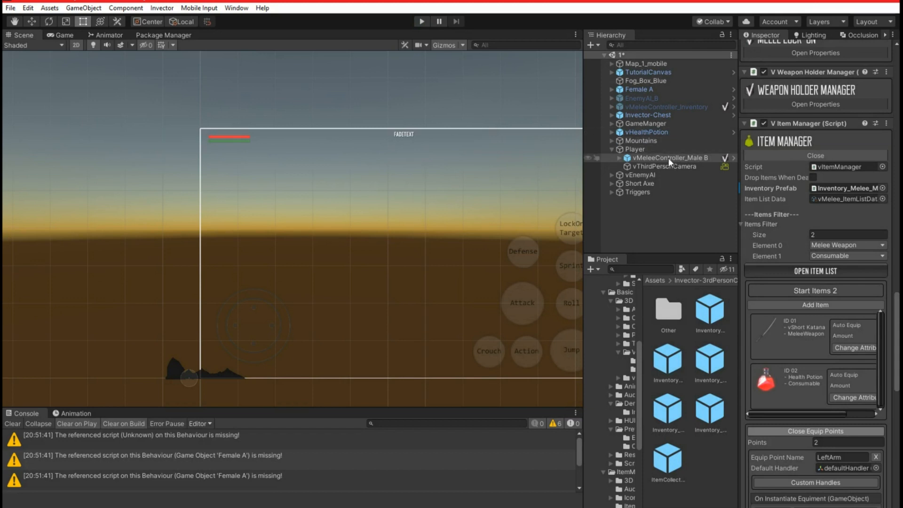
Step: Deactivate the Male_Animation_Skeleton object under vMeleeController_Male B and collapse the Player hierarchy
double_click(644, 159)
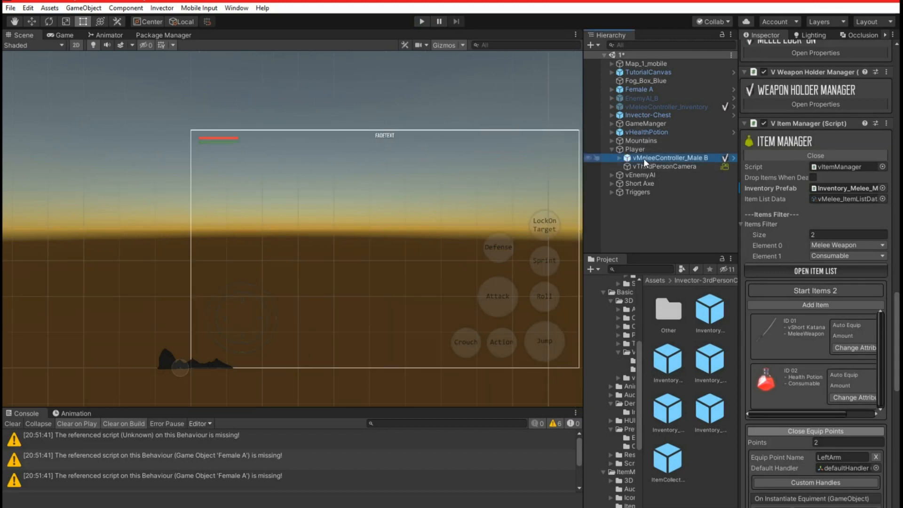
left_click(618, 158)
left_click(665, 175)
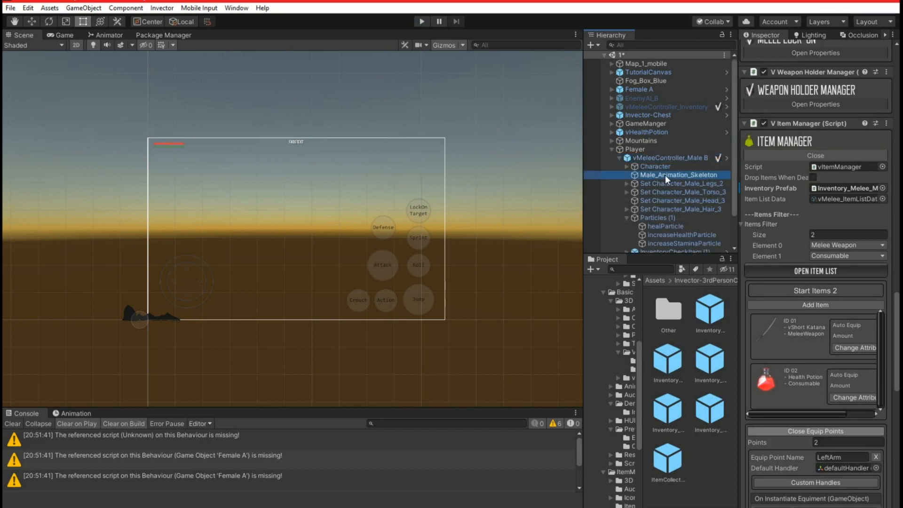
left_click(767, 50)
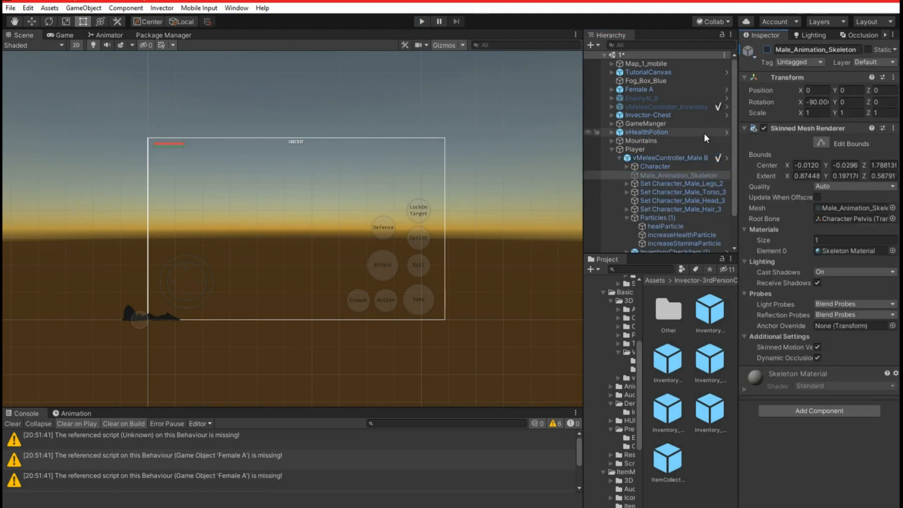
left_click(612, 149)
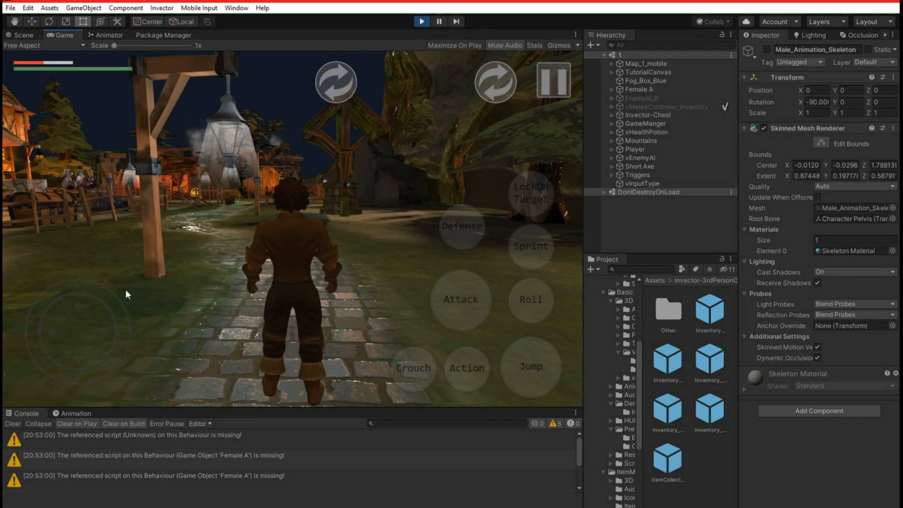
Step: Test movement, camera swiping, target lock-on and attacks against the enemy in play mode, and stop the game
left_click_drag(78, 319, 4, 227)
left_click_drag(78, 332, 6, 323)
left_click_drag(340, 191, 103, 213)
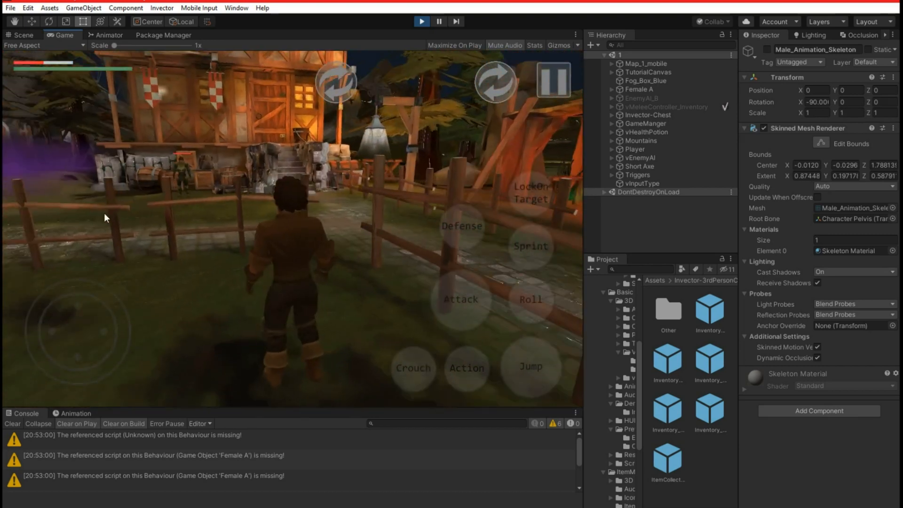
left_click_drag(62, 317, 19, 241)
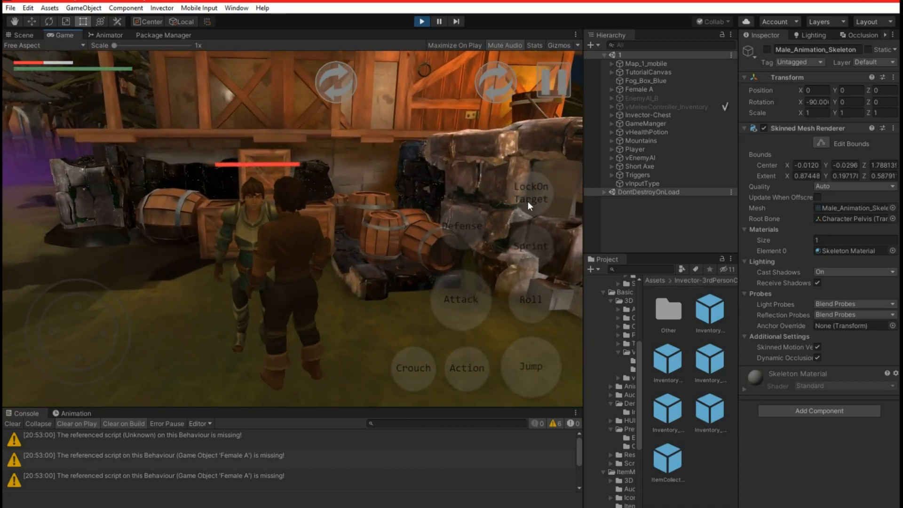
left_click(528, 202)
left_click(460, 309)
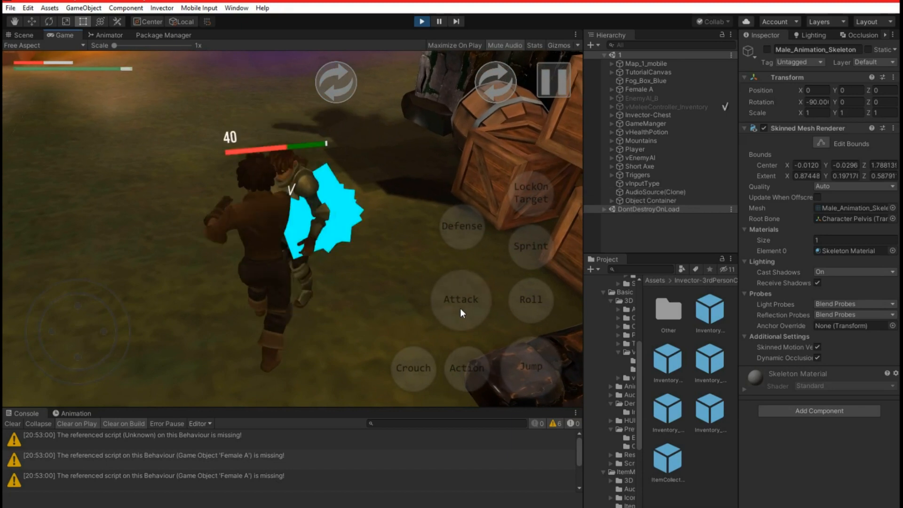
left_click(460, 309)
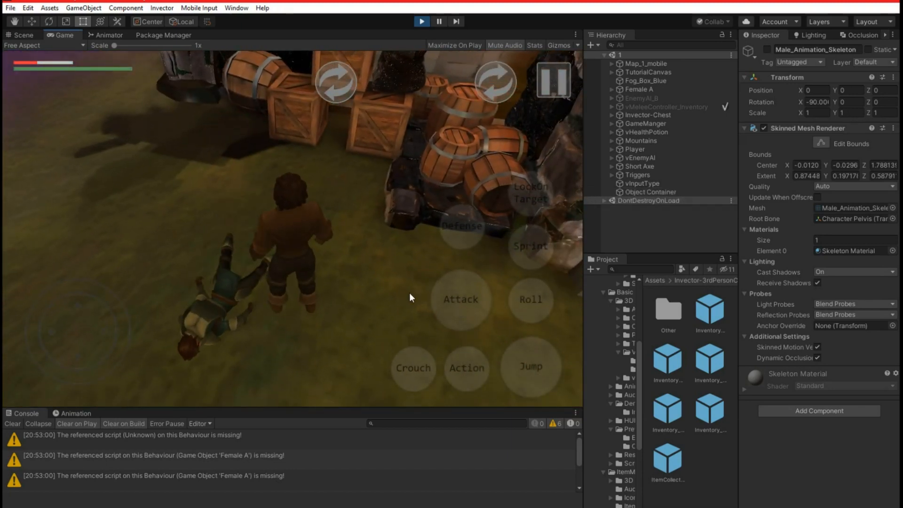
left_click(419, 21)
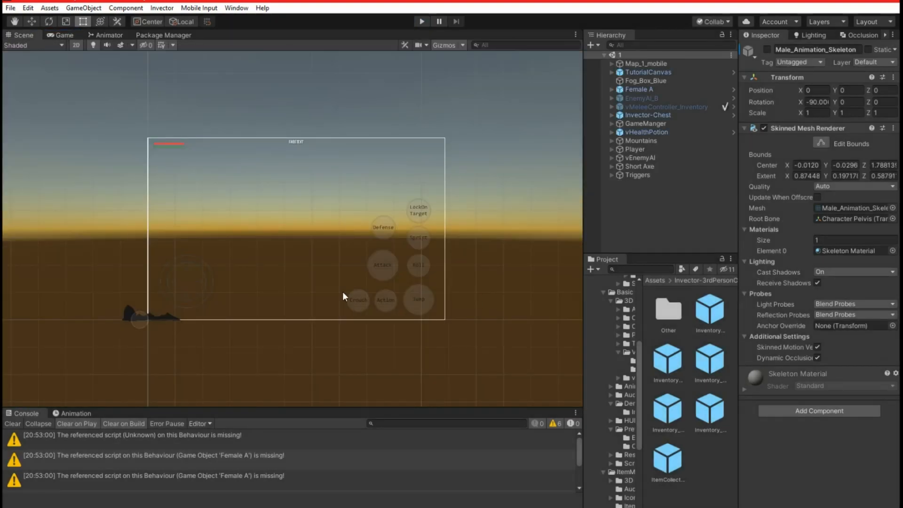
Step: Import the complete Easy Main Menu package from the project's Asset folder and clear the resulting console messages
left_click(13, 424)
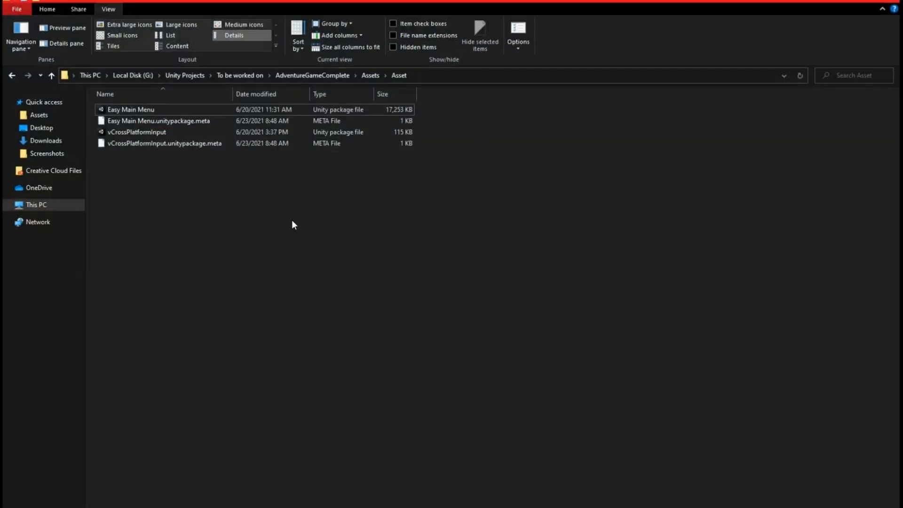
double_click(128, 111)
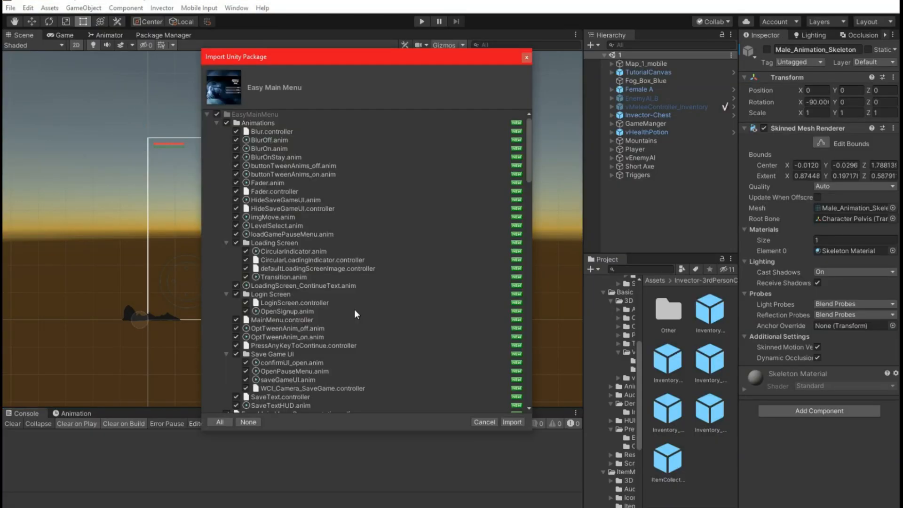
left_click(511, 422)
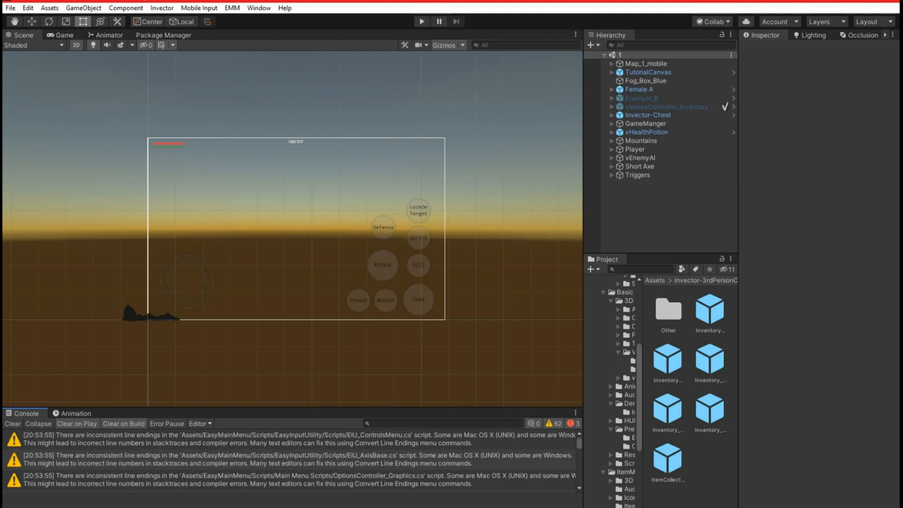
left_click(12, 424)
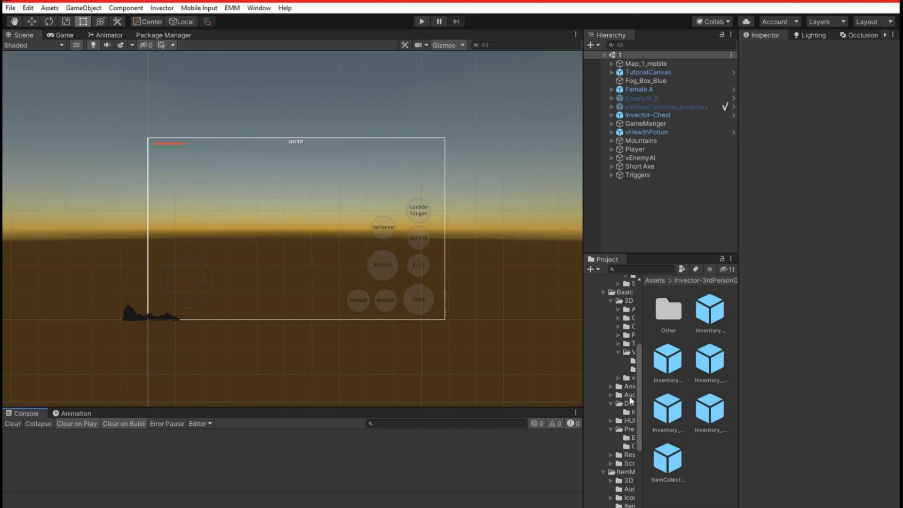
Step: Enlarge the project browser and look through the contents of the EasyMainMenu folder
left_click_drag(640, 374, 628, 309)
left_click_drag(577, 326, 617, 329)
left_click(560, 356)
scroll(678, 376, "down", 1)
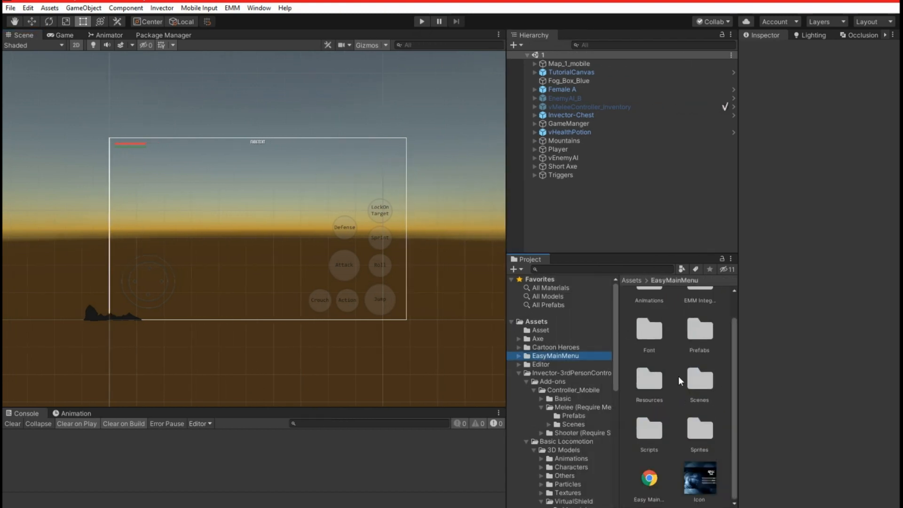
scroll(684, 378, "up", 1)
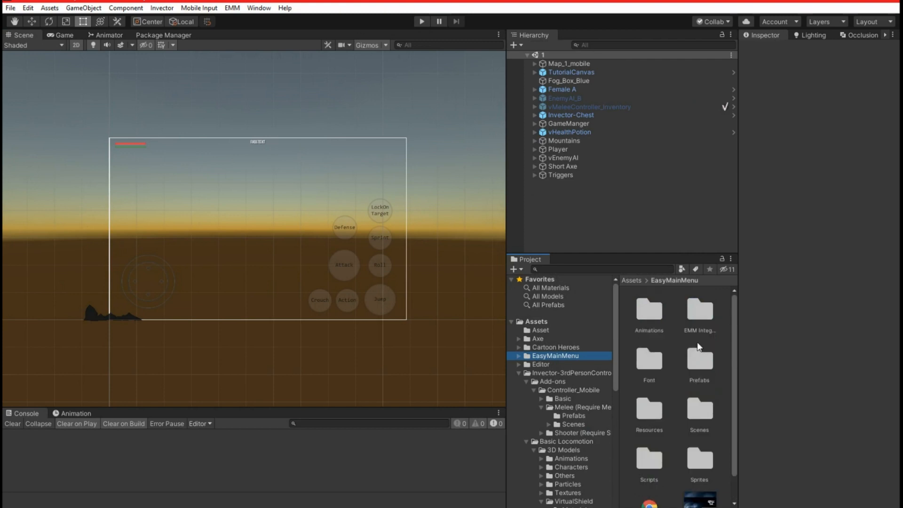
Step: Open the Invector Integration folder inside EMM Integrations and reveal its archive in File Explorer
left_click(704, 314)
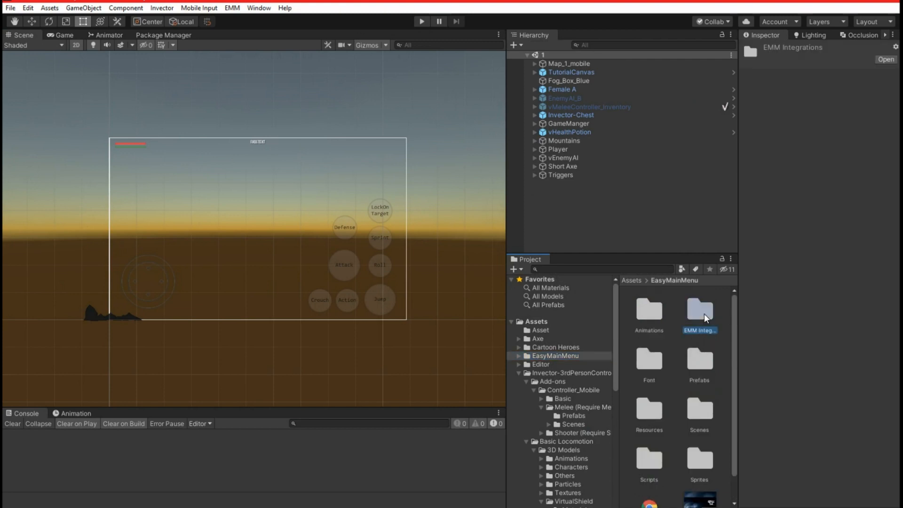
double_click(704, 314)
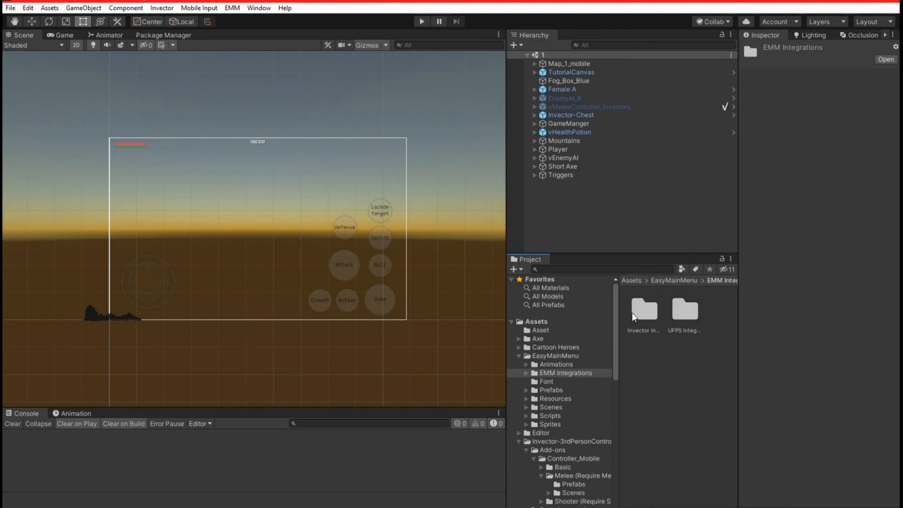
left_click(679, 314)
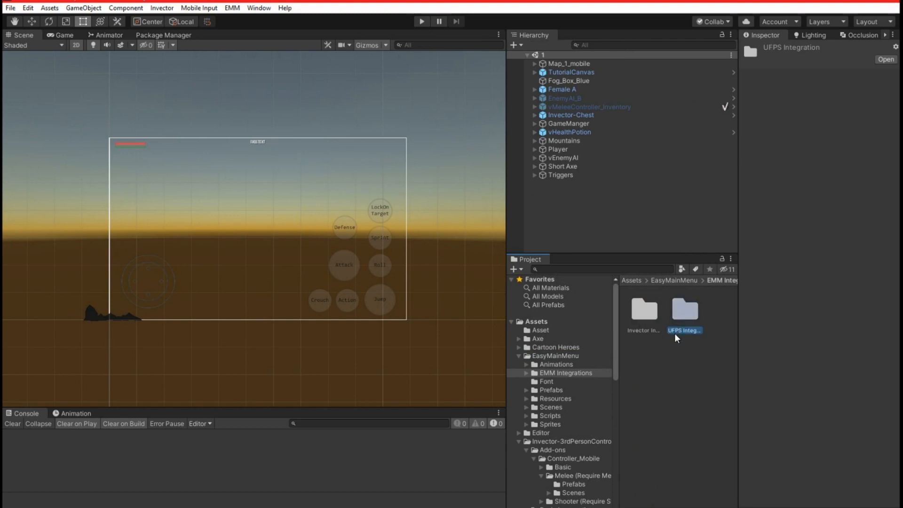
double_click(644, 310)
right_click(646, 312)
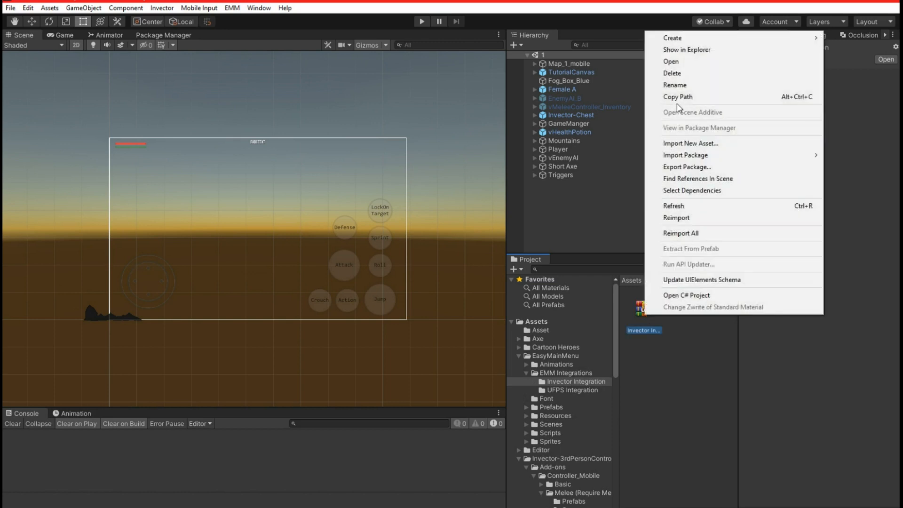
left_click(695, 50)
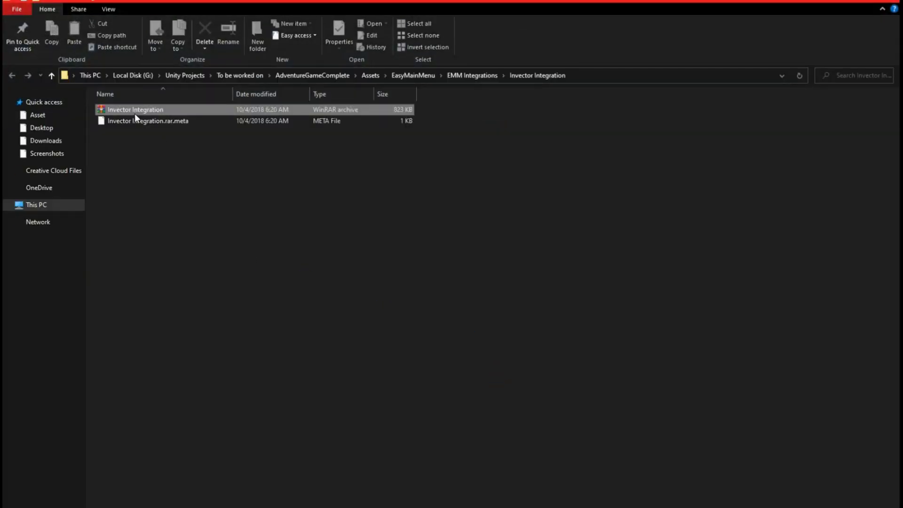
Step: Extract the Invector Integration archive into its current folder and return to Unity to import the files
right_click(135, 114)
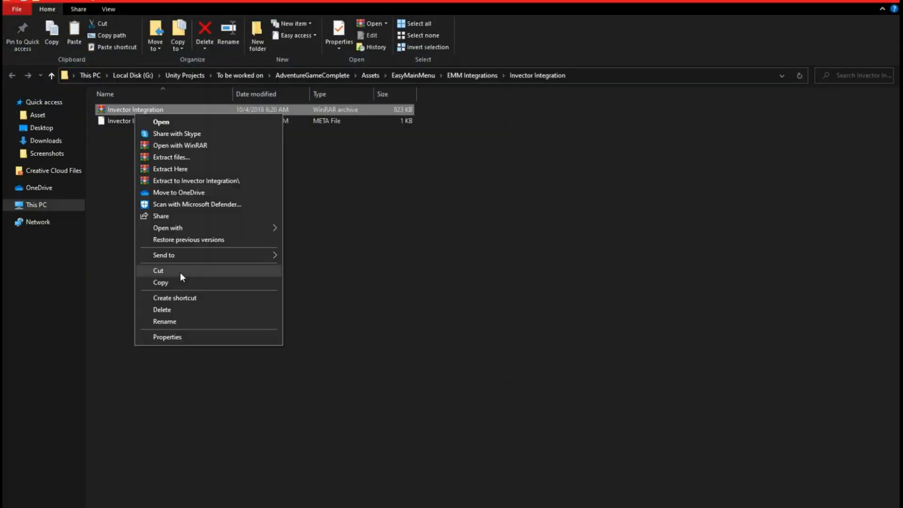
left_click(175, 170)
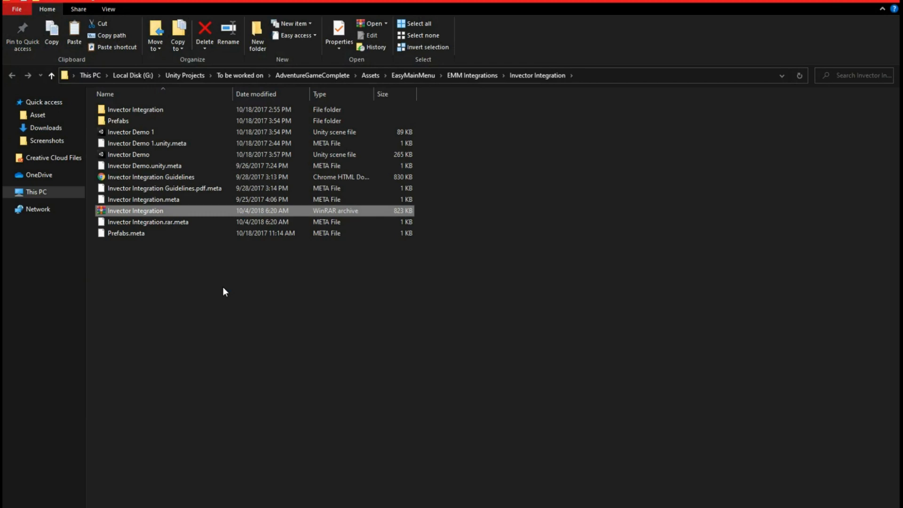
key("alt+Tab")
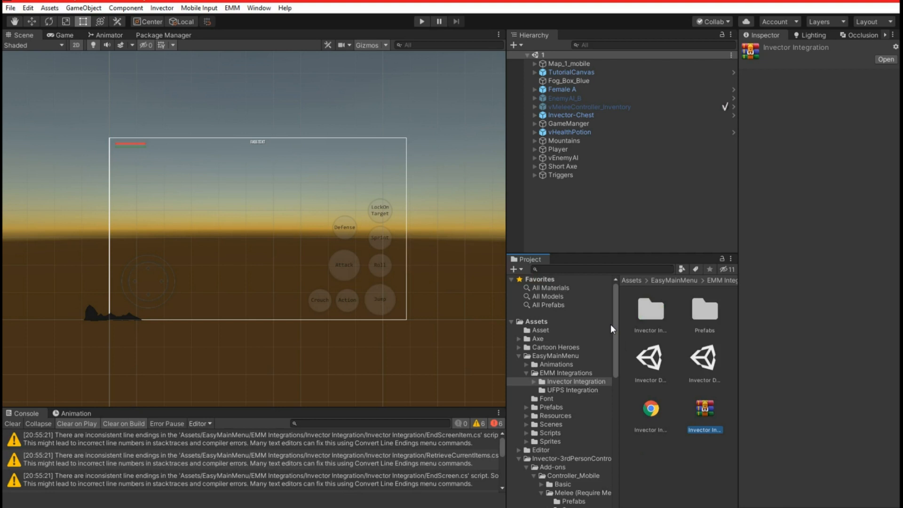
Step: Clear the console warnings, widen the console and locate the script behind the EndScreen.cs compile error
left_click(11, 424)
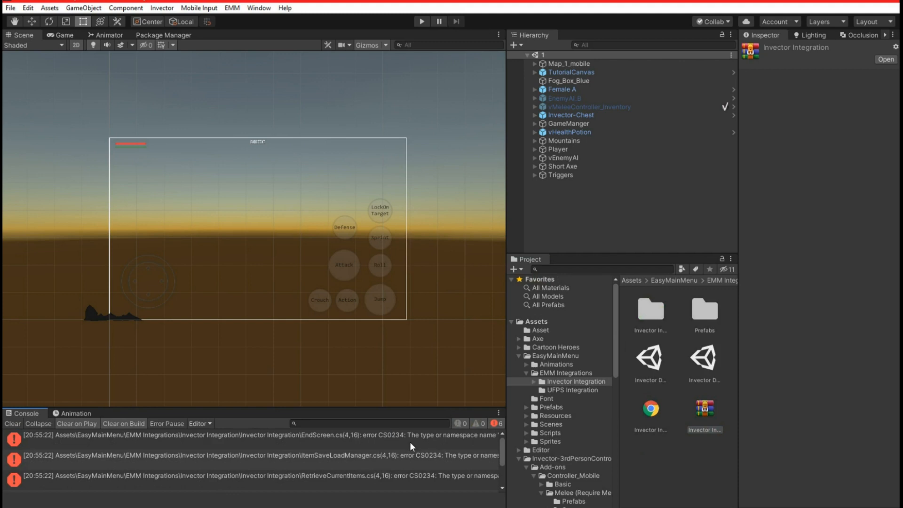
left_click_drag(511, 353, 603, 353)
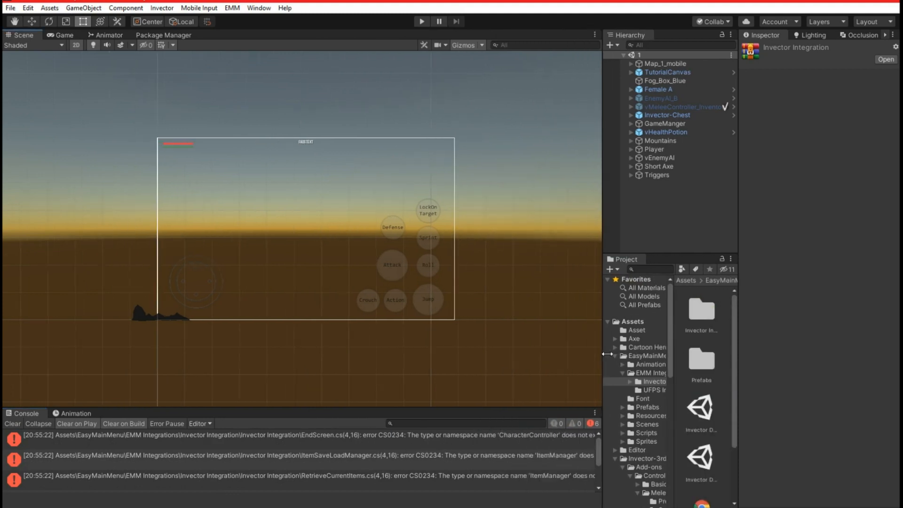
left_click(323, 434)
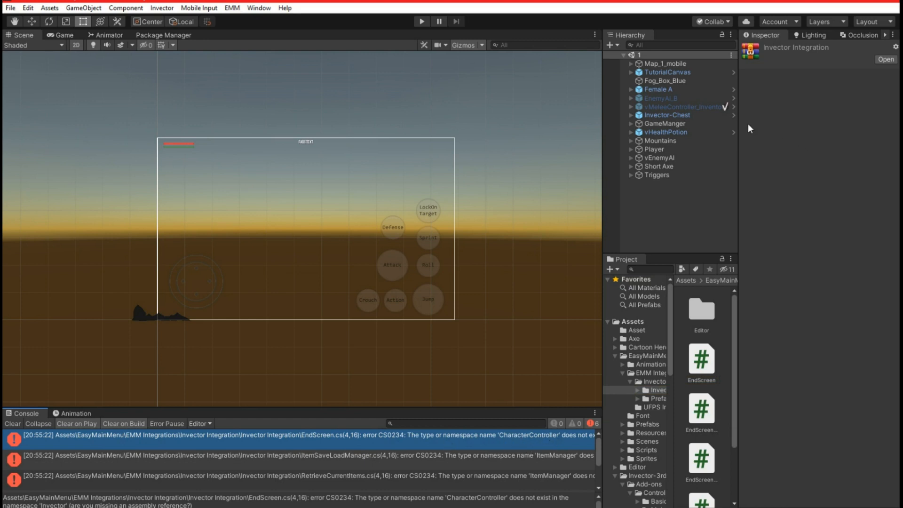
Step: Examine the components of the vMeleeController_Male B player, including its Third Person Controller, Melee Input Manager and Item Manager
left_click(631, 149)
left_click(663, 158)
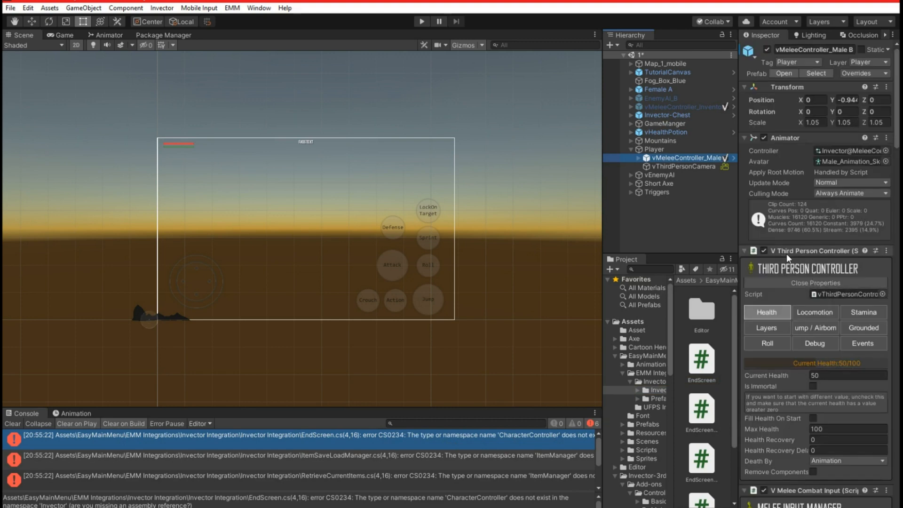
scroll(805, 369, "down", 15)
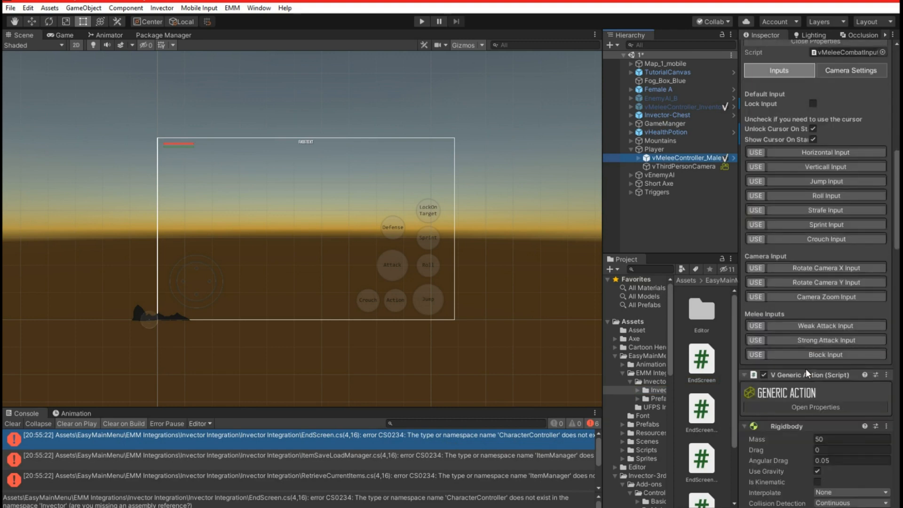
scroll(805, 369, "down", 10)
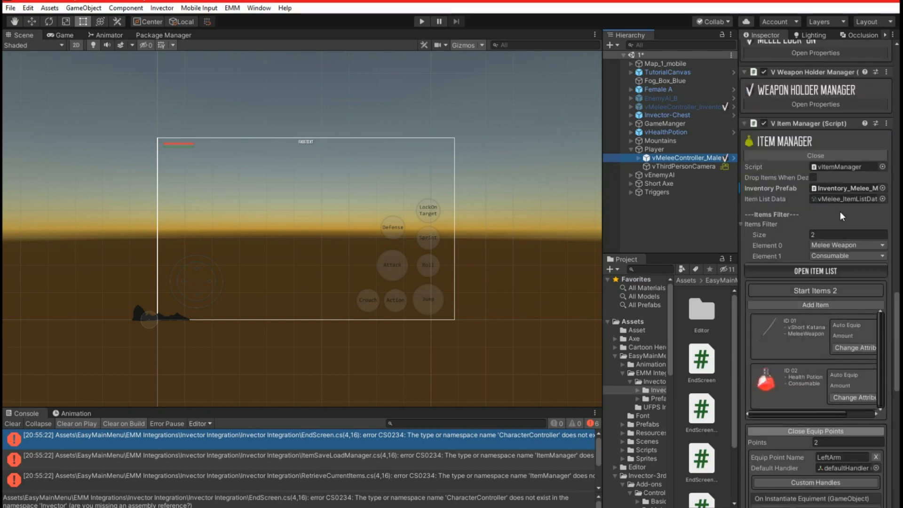
scroll(840, 211, "up", 20)
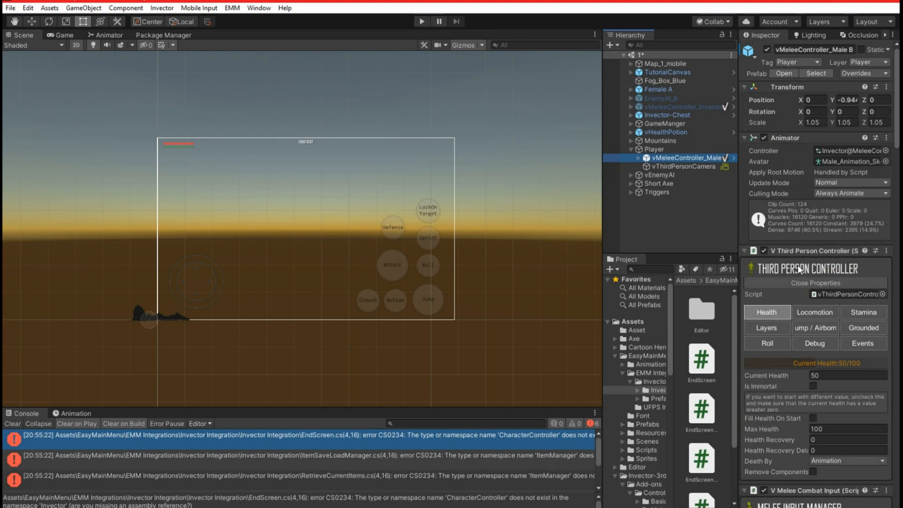
scroll(777, 364, "down", 5)
scroll(777, 363, "up", 3)
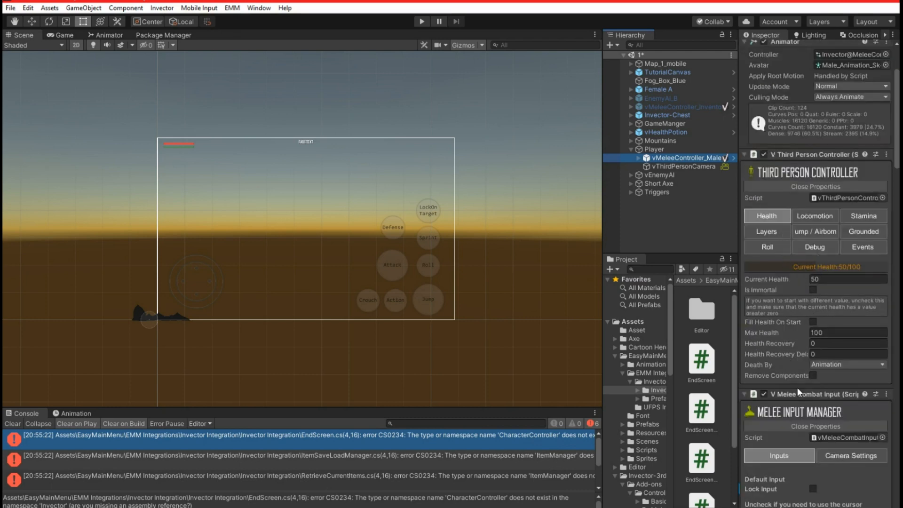
Step: View the EndScreen script's source, search all assets for "character control" and widen the project browser
left_click(684, 372)
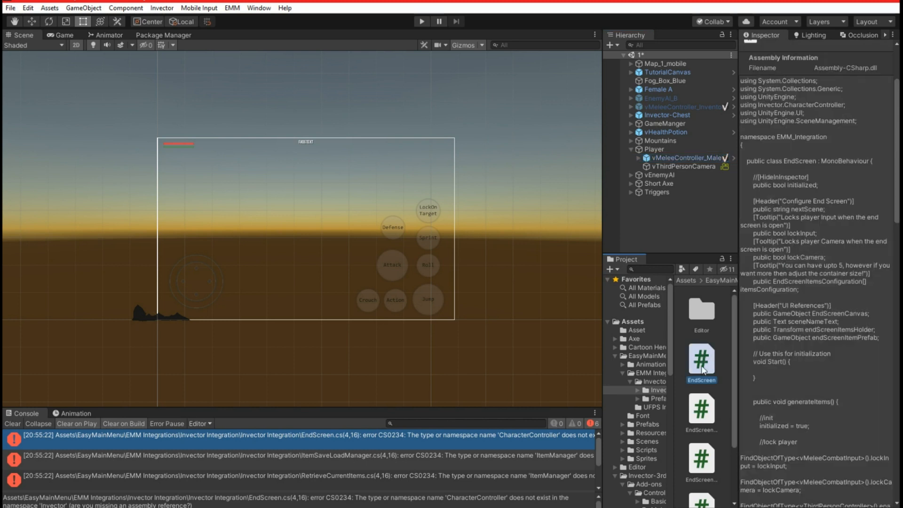
left_click(635, 321)
left_click(657, 271)
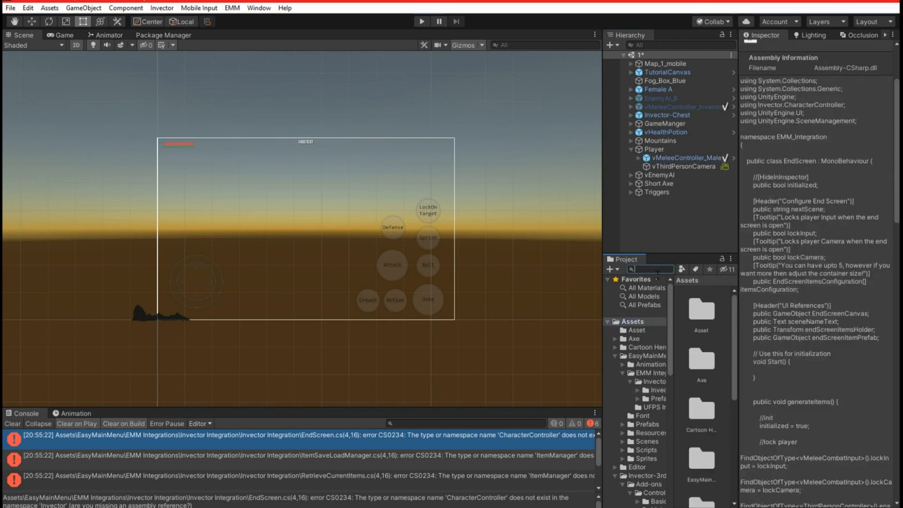
type("char")
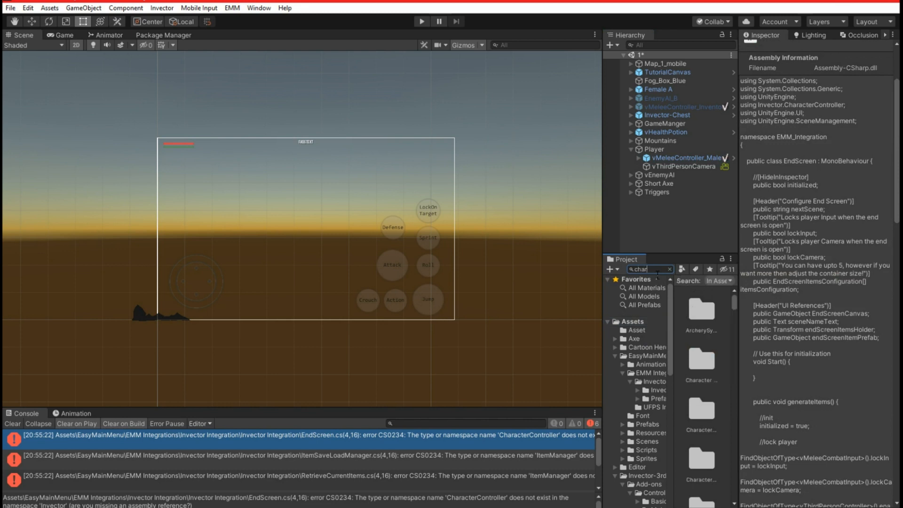
type("acter con")
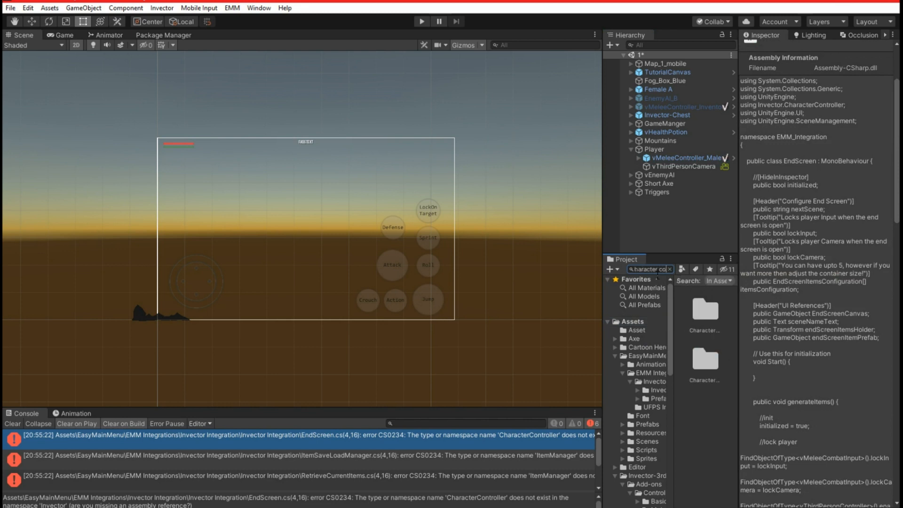
type("trol")
left_click_drag(602, 219, 493, 219)
left_click(586, 304)
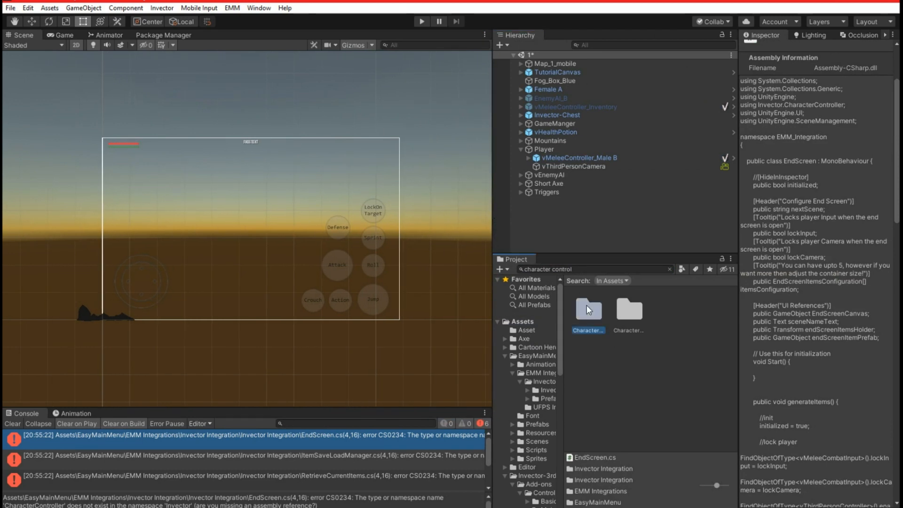
Step: Check the namespaces of the scripts in Melee Combat's CharacterController folder and its Editor subfolder, then return to the Melee Combat folder
left_click(625, 312)
double_click(630, 312)
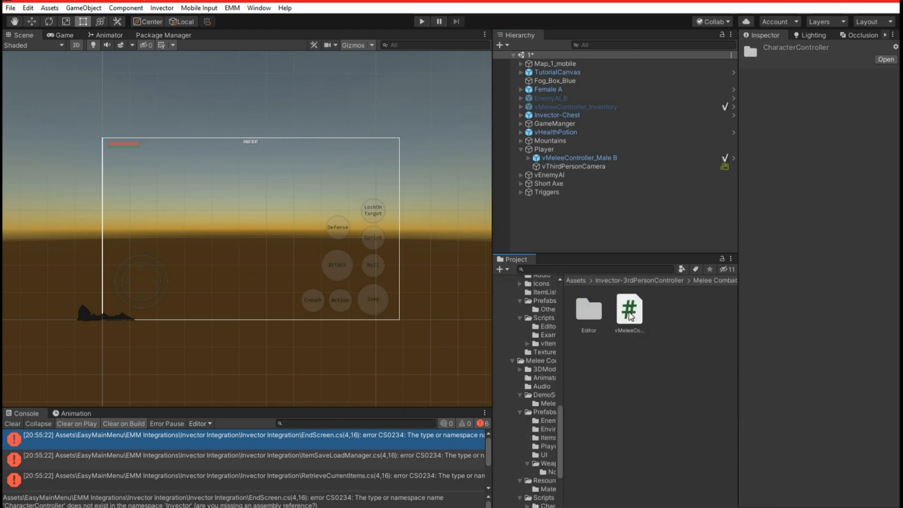
left_click(630, 314)
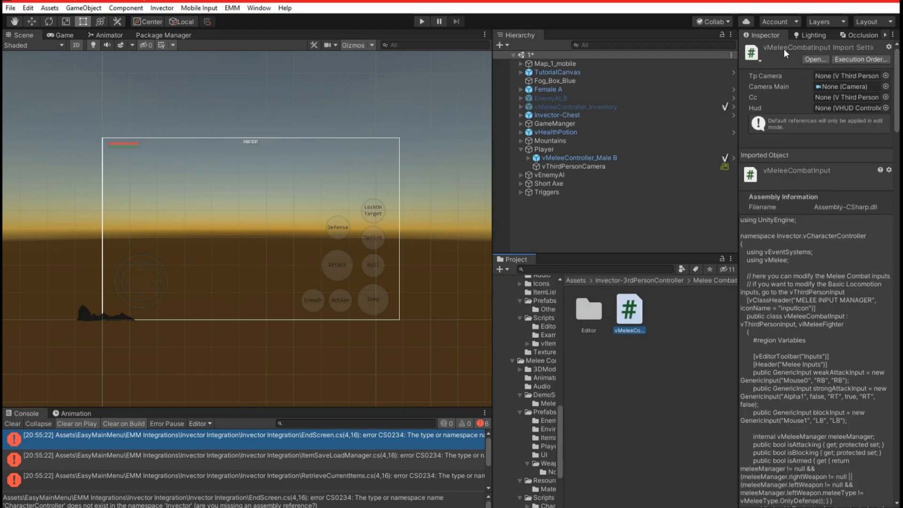
double_click(598, 312)
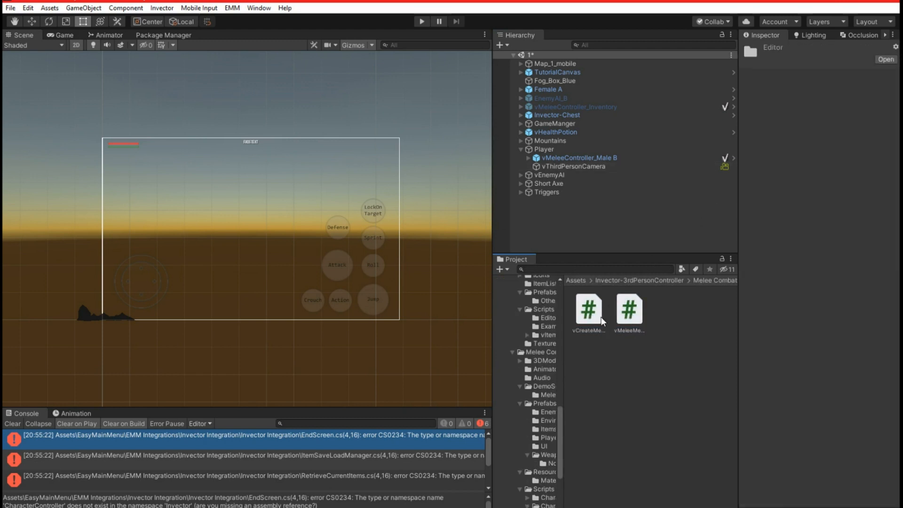
left_click(635, 314)
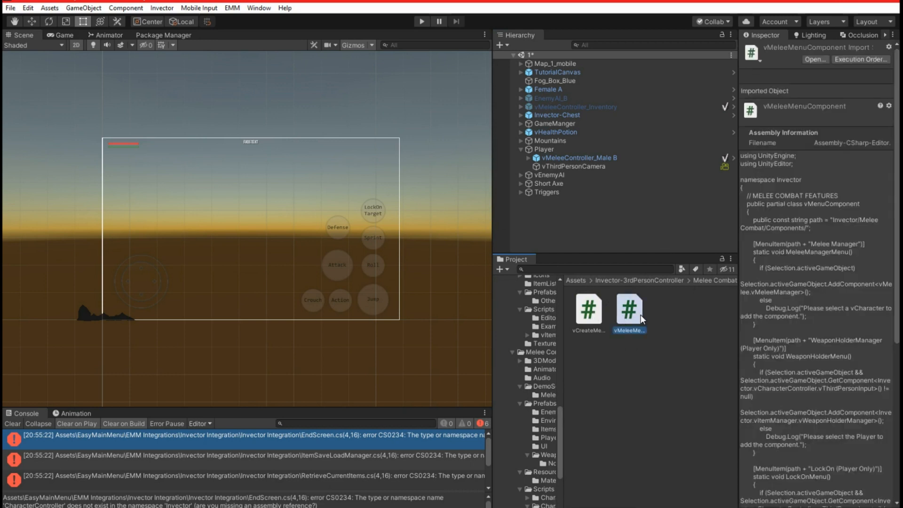
left_click(591, 312)
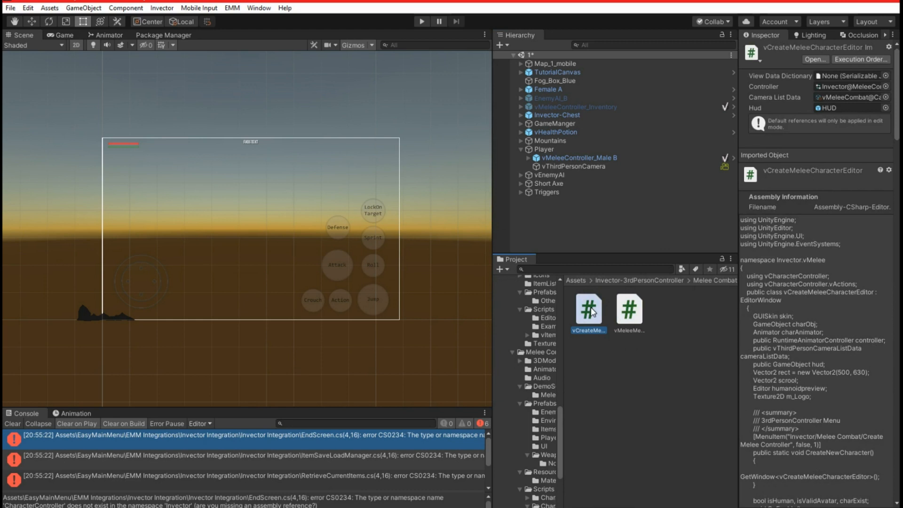
key("BackSpace")
key("BackSpace")
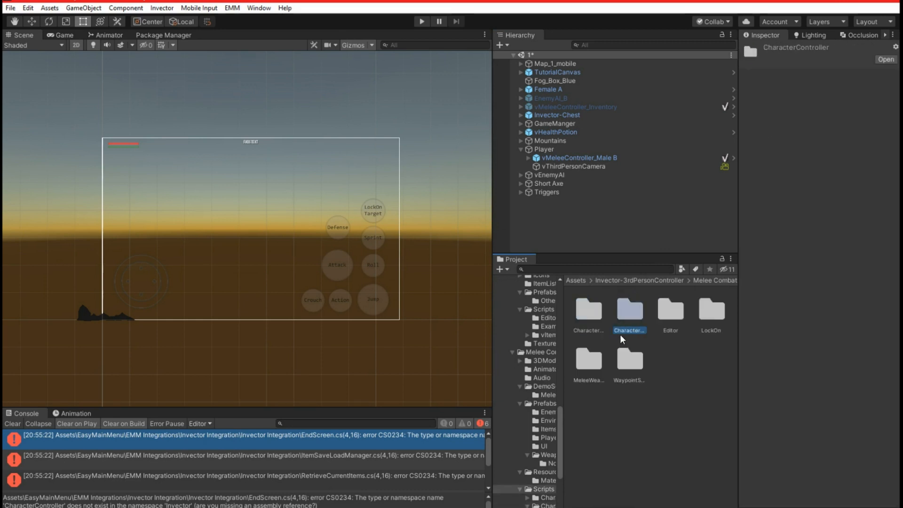
key("BackSpace")
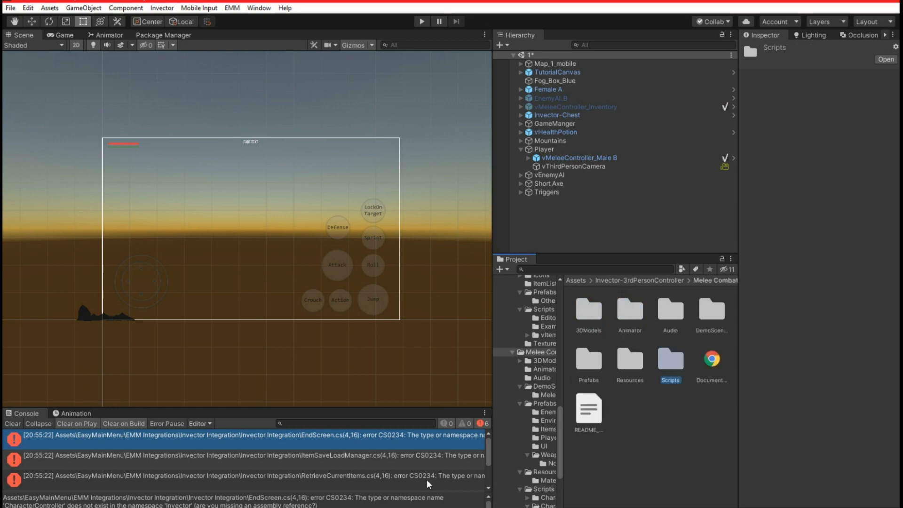
Step: Open EndScreen.cs from its console error in Visual Studio and change the line 4 import to Invector.vCharacterController
left_click(394, 438)
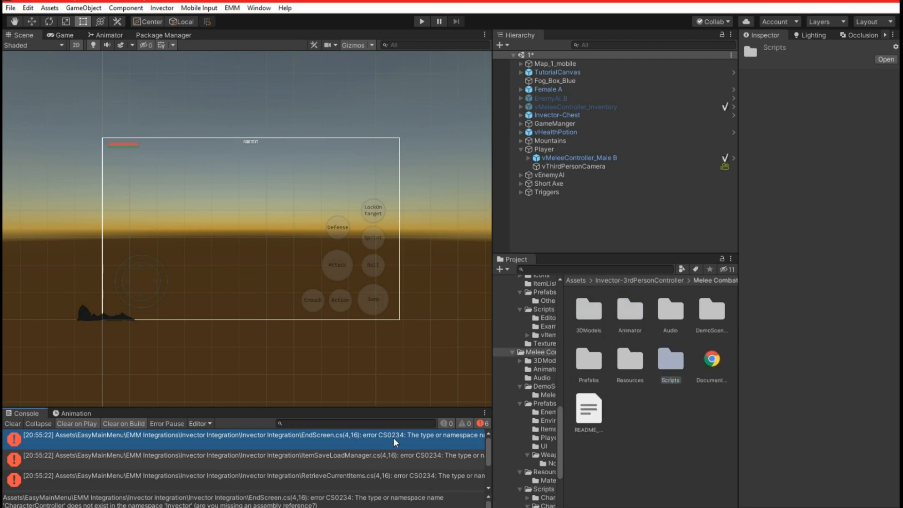
double_click(355, 436)
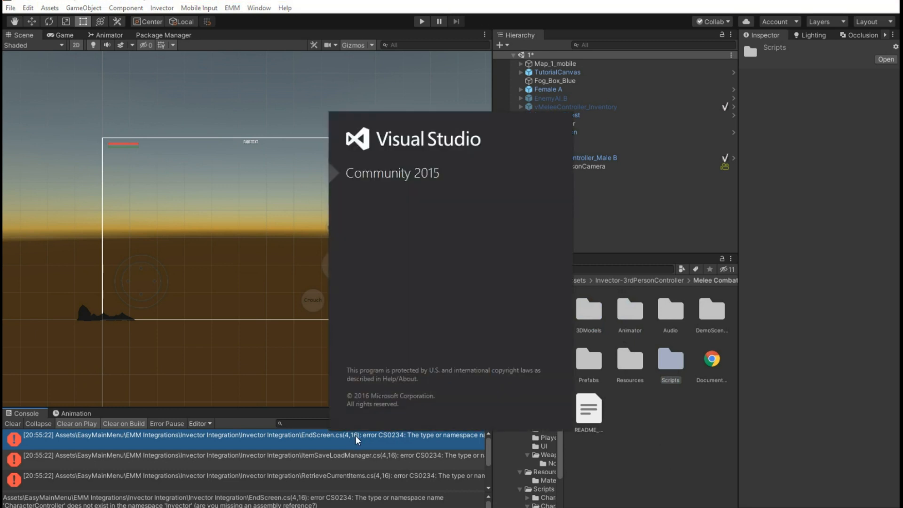
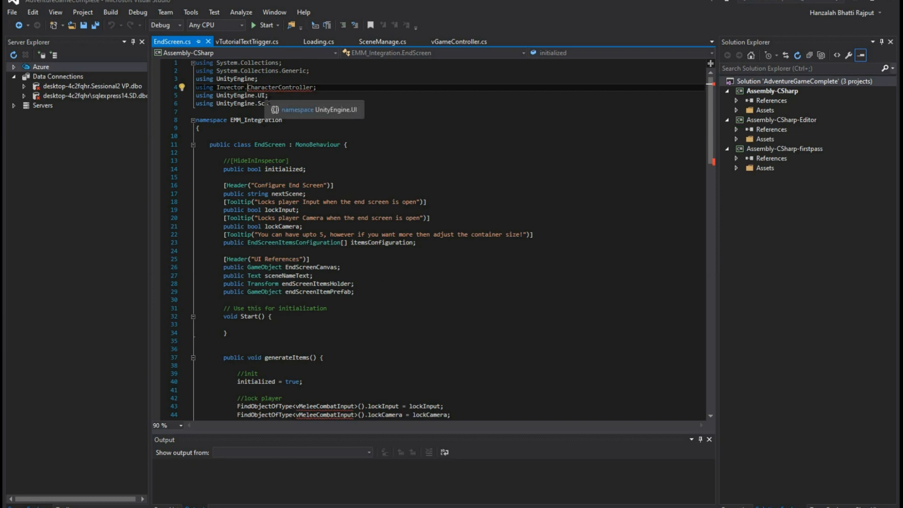
type("v")
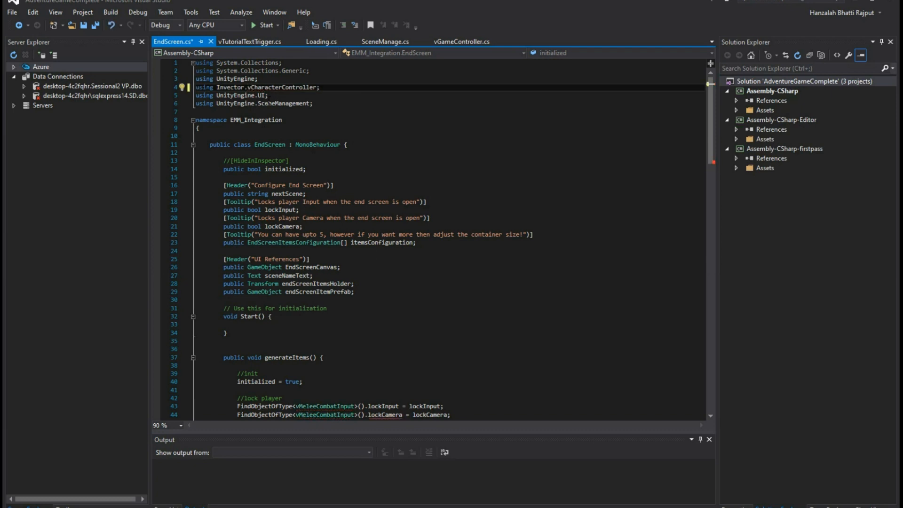
double_click(263, 87)
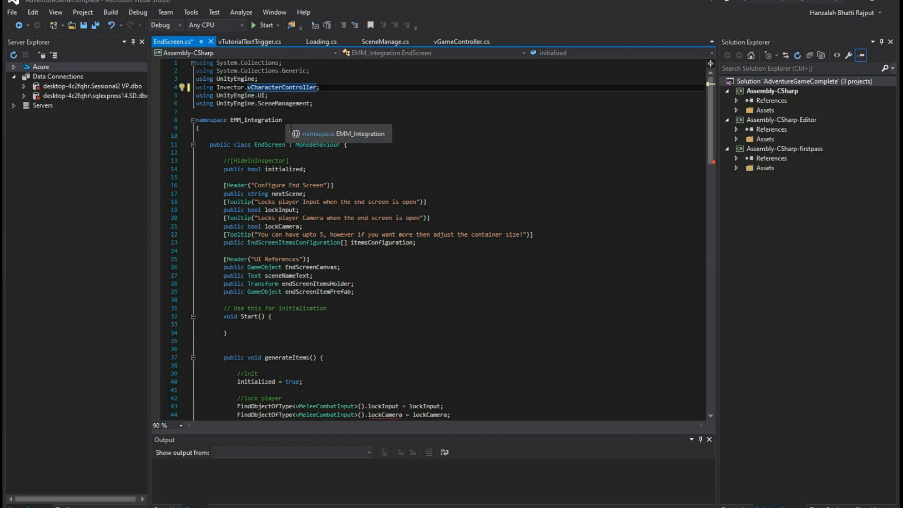
Step: Inspect the lockCamera error in generateItems and go to the definition of the vMeleeCombatInput class
scroll(526, 175, "down", 6)
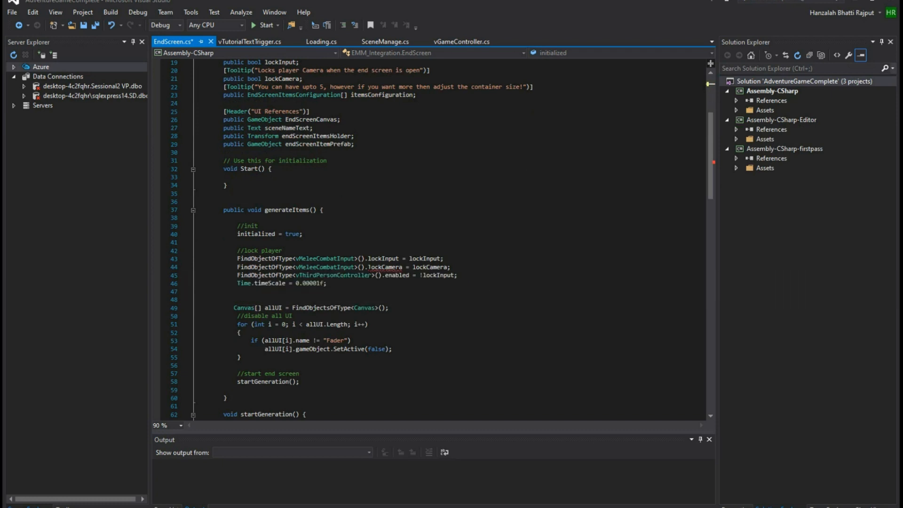
left_click(375, 270)
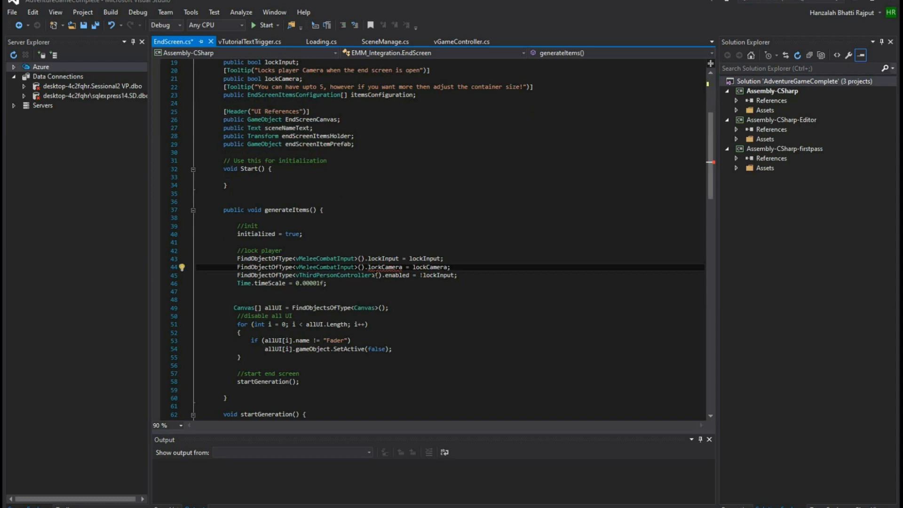
left_click(341, 266)
mouse_move(334, 267)
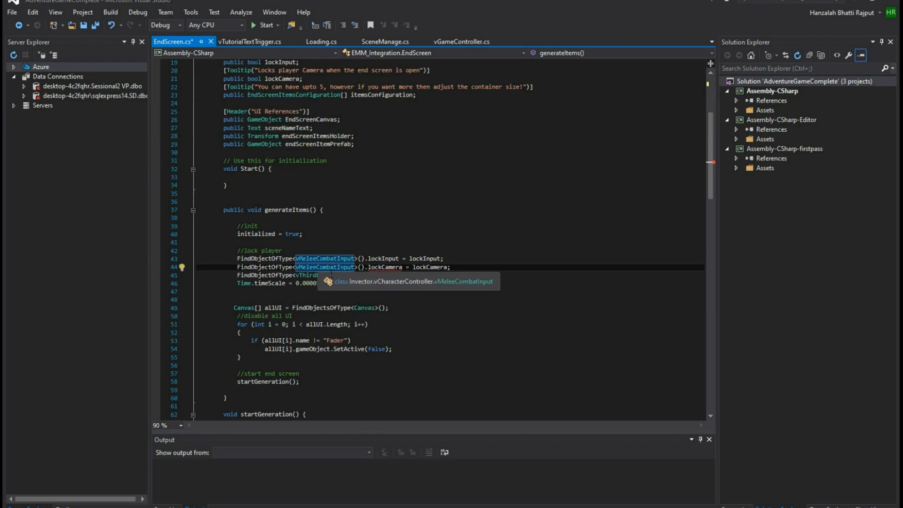
right_click(334, 268)
left_click(371, 261)
left_click(382, 267)
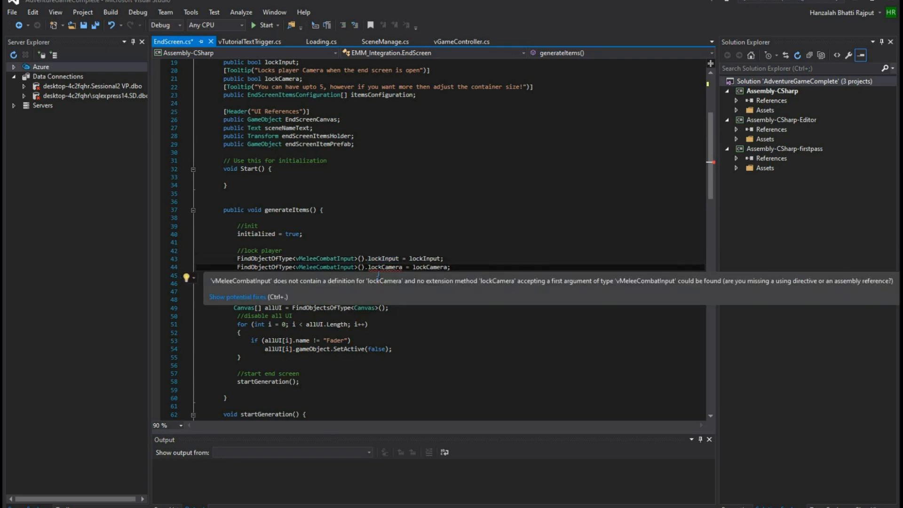
right_click(331, 268)
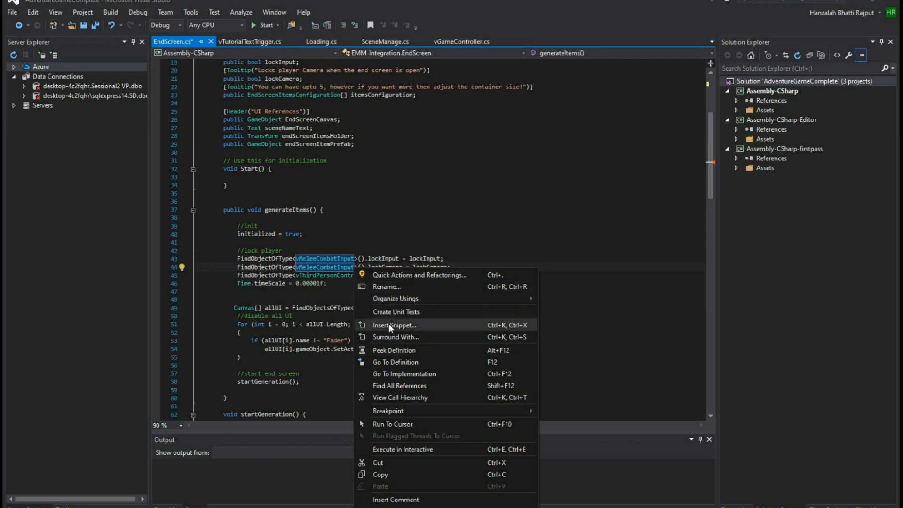
left_click(395, 362)
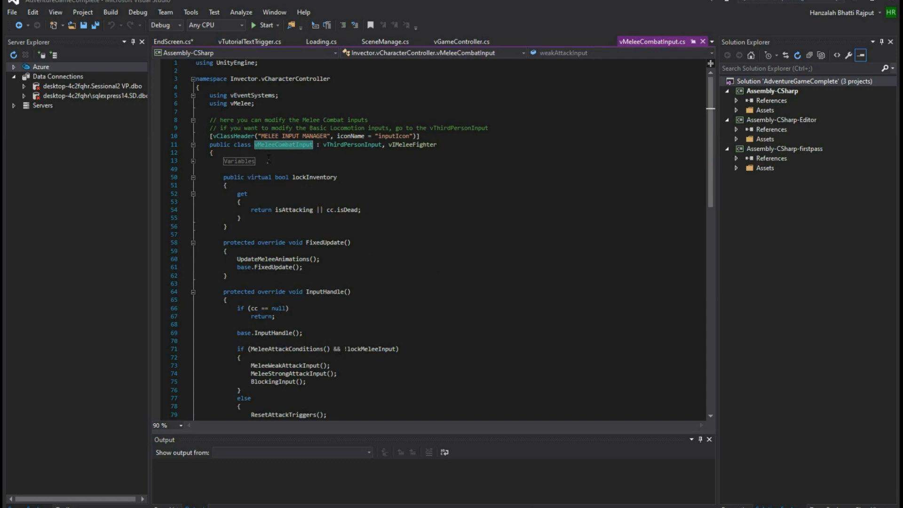
Step: Expand the Variables region of vMeleeCombatInput.cs, compare its lock members with the EndScreen.cs code and switch back to Unity
left_click(193, 161)
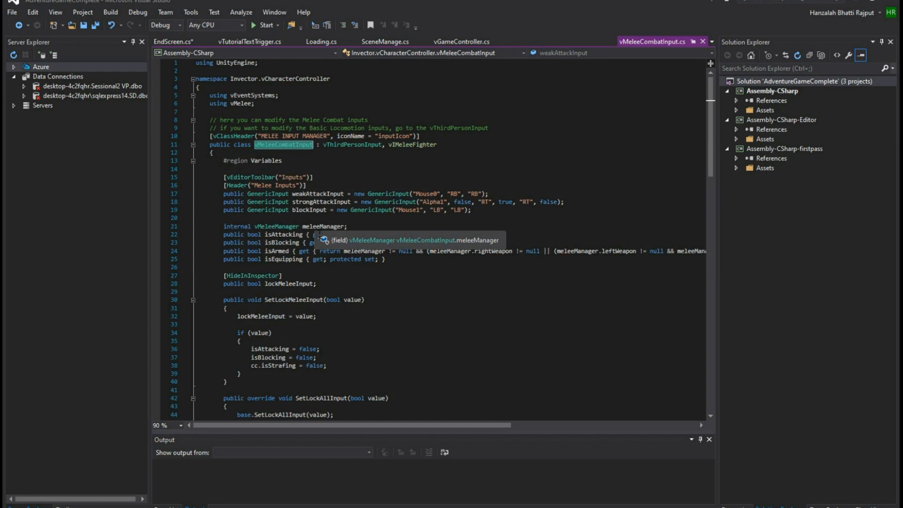
scroll(317, 235, "down", 5)
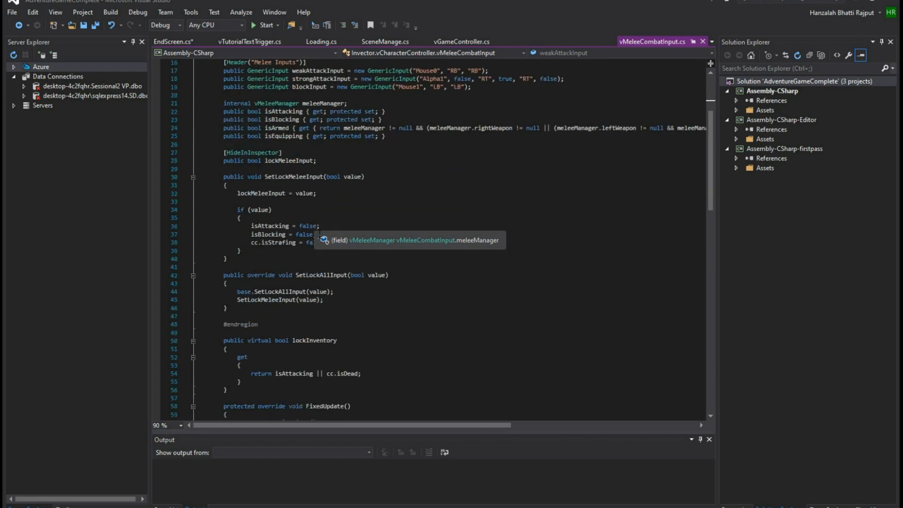
scroll(332, 192, "up", 1)
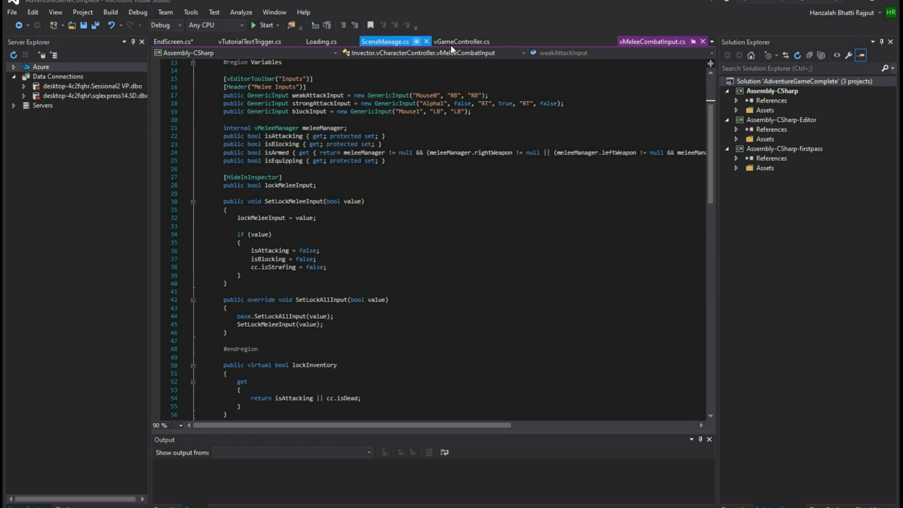
left_click(463, 43)
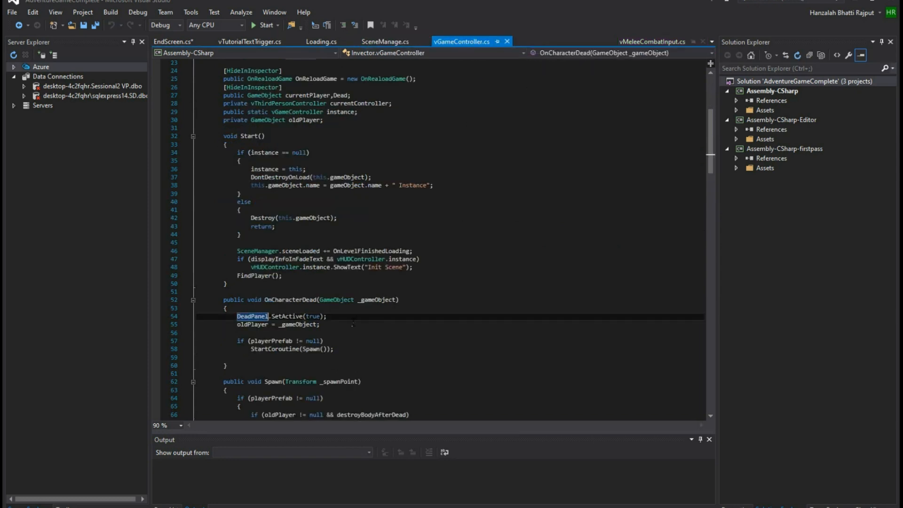
left_click(172, 42)
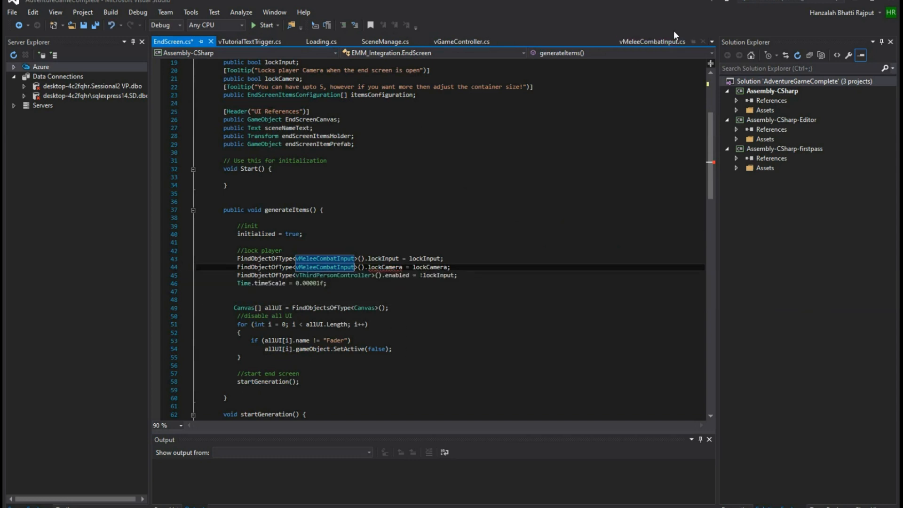
left_click(657, 42)
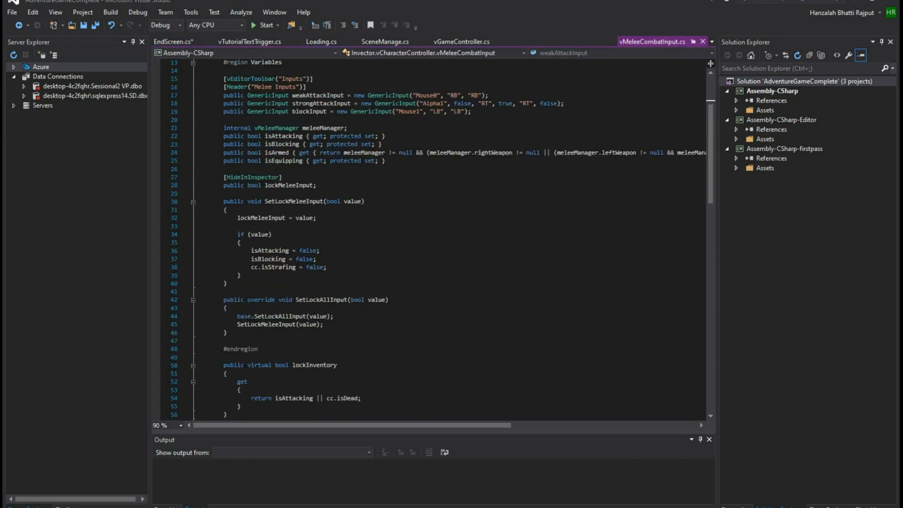
key("alt+Tab")
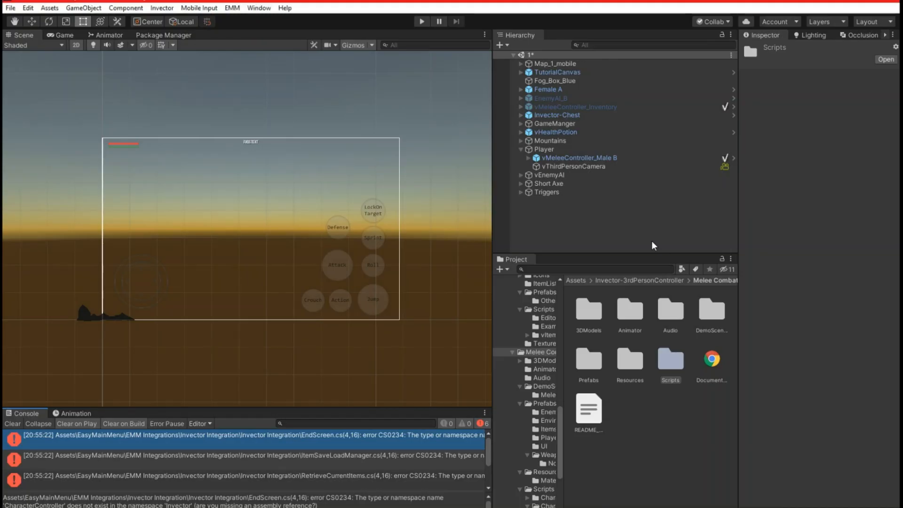
Step: Inspect the Melee Combat Input settings of vMeleeController_Male B under Player, and switch back to vMeleeCombatInput.cs in Visual Studio
left_click(558, 160)
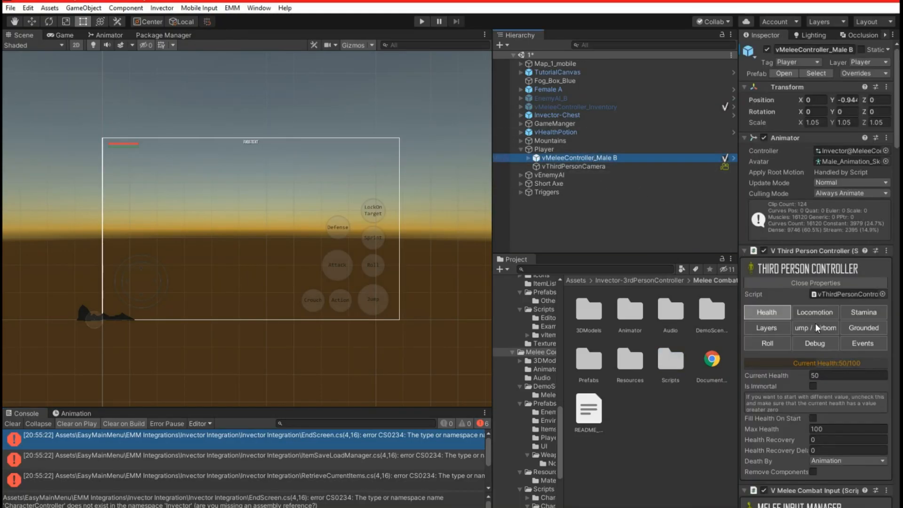
scroll(814, 323, "down", 5)
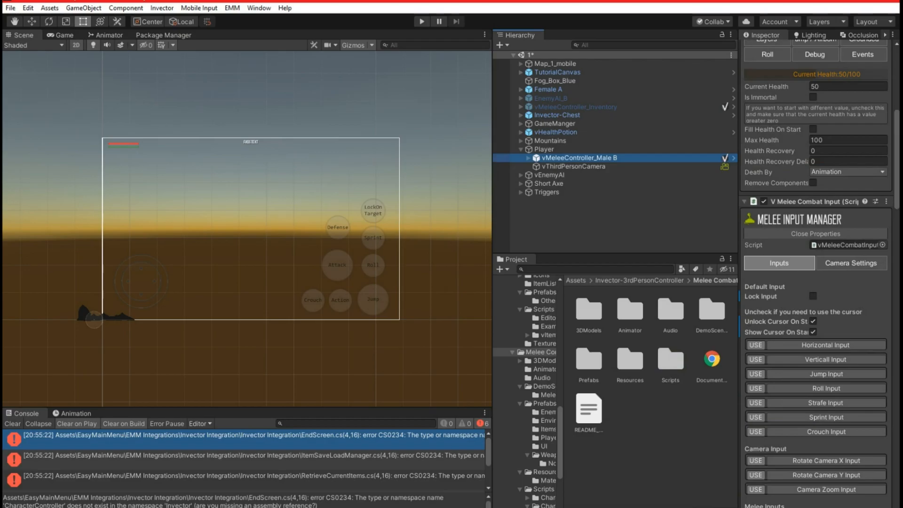
key("alt+Tab")
key("alt+Tab")
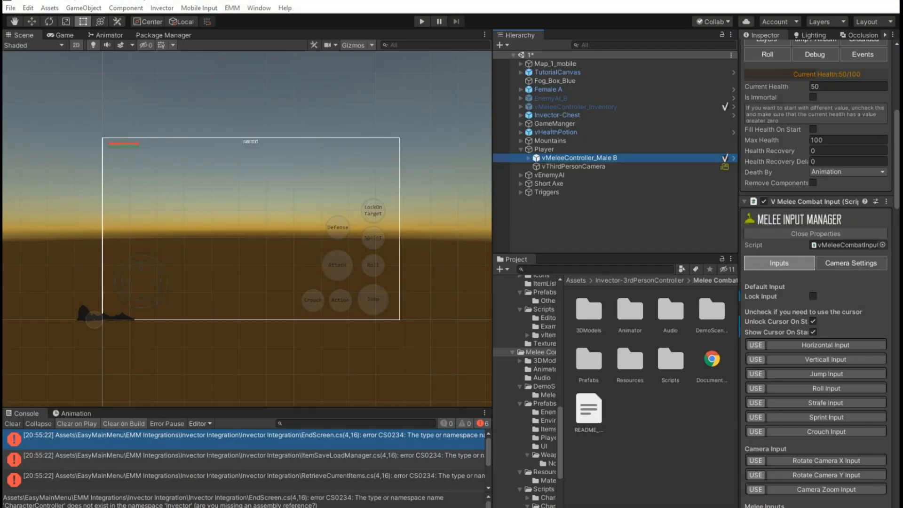
key("alt+Tab")
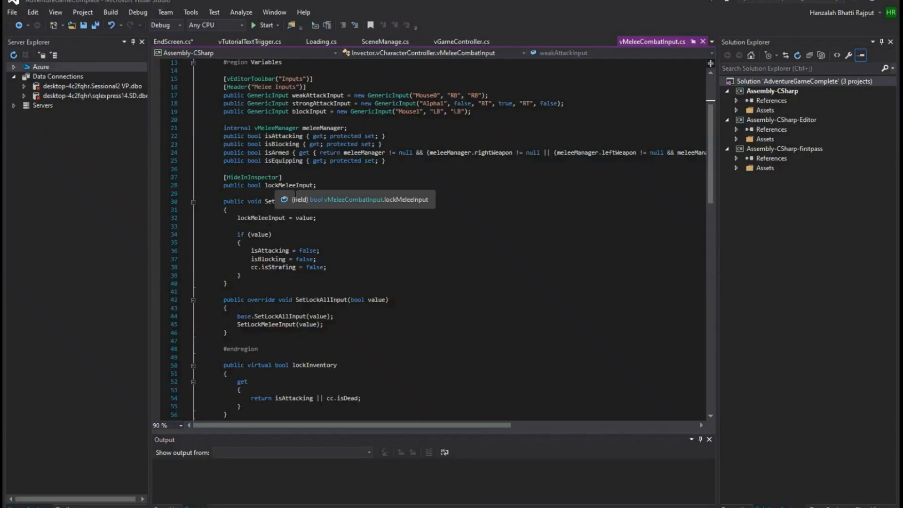
Step: Highlight the lockMeleeInput variable in vMeleeCombatInput.cs and examine its uses through the InputHandle method
left_click(288, 185)
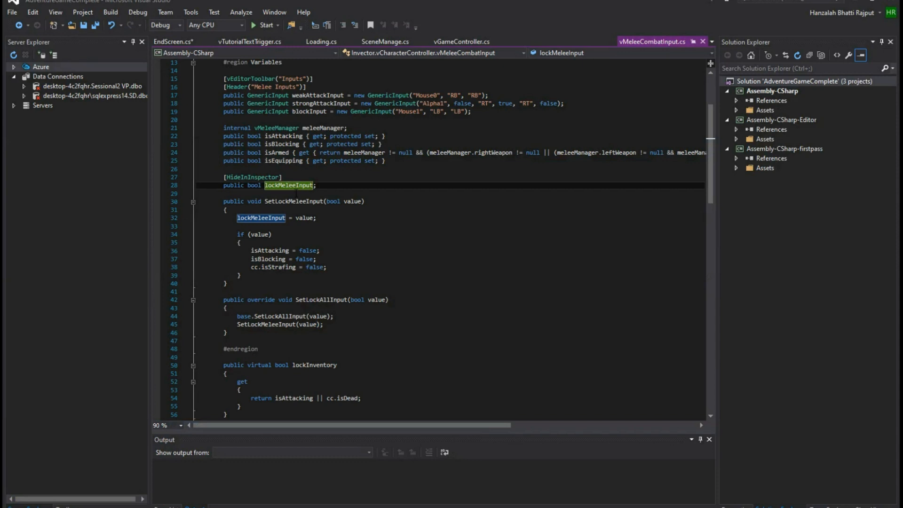
scroll(297, 166, "up", 4)
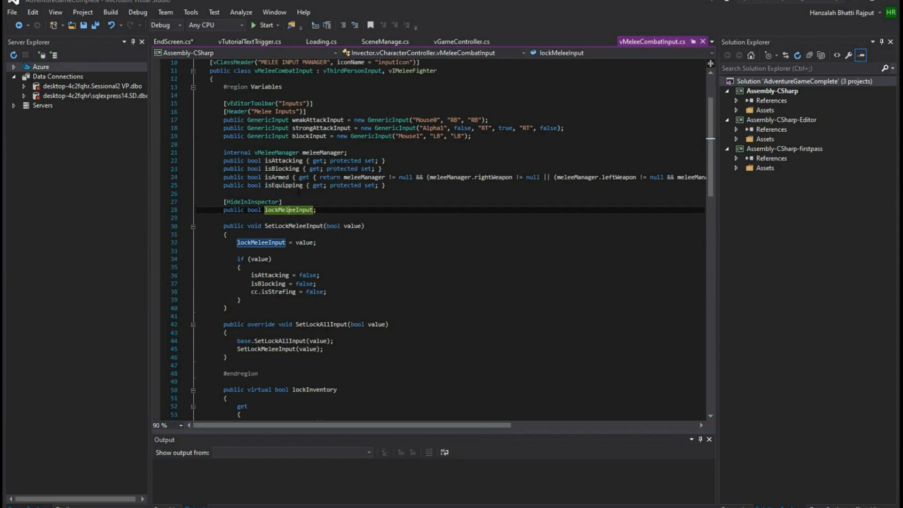
scroll(299, 193, "down", 4)
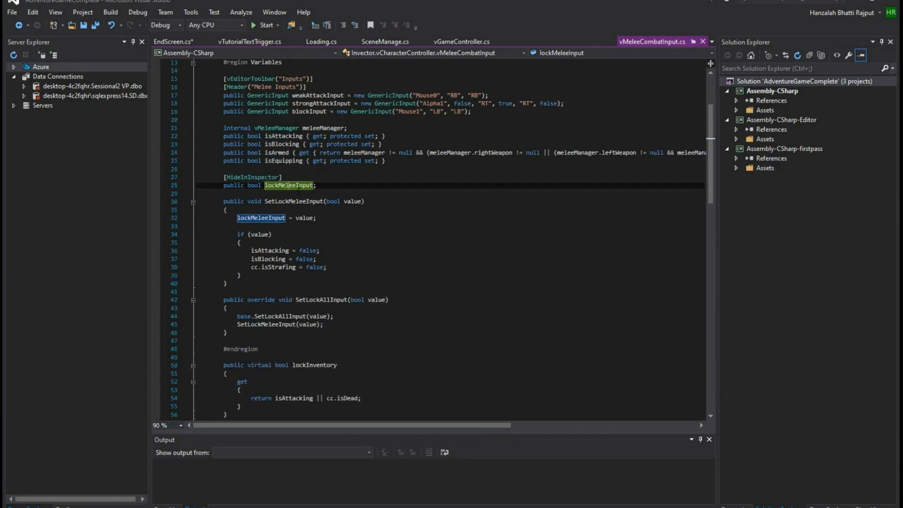
scroll(299, 192, "down", 4)
scroll(298, 192, "down", 7)
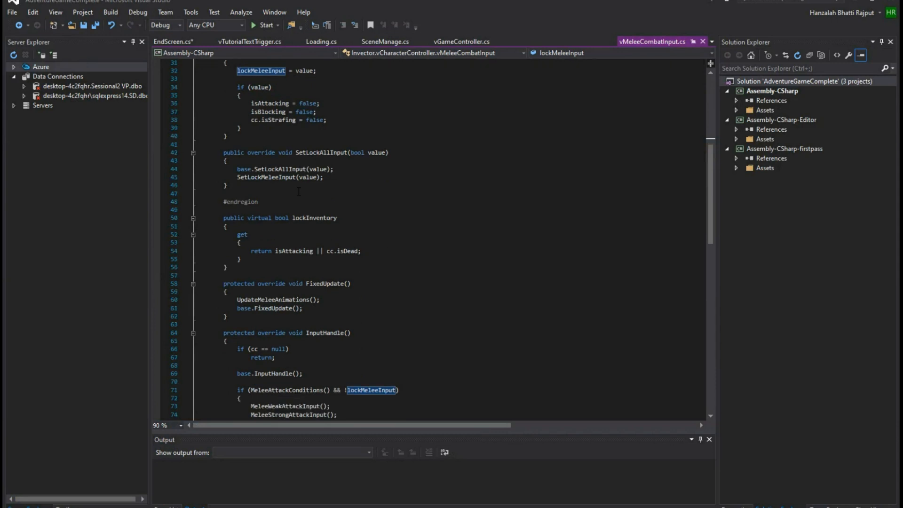
scroll(299, 192, "down", 4)
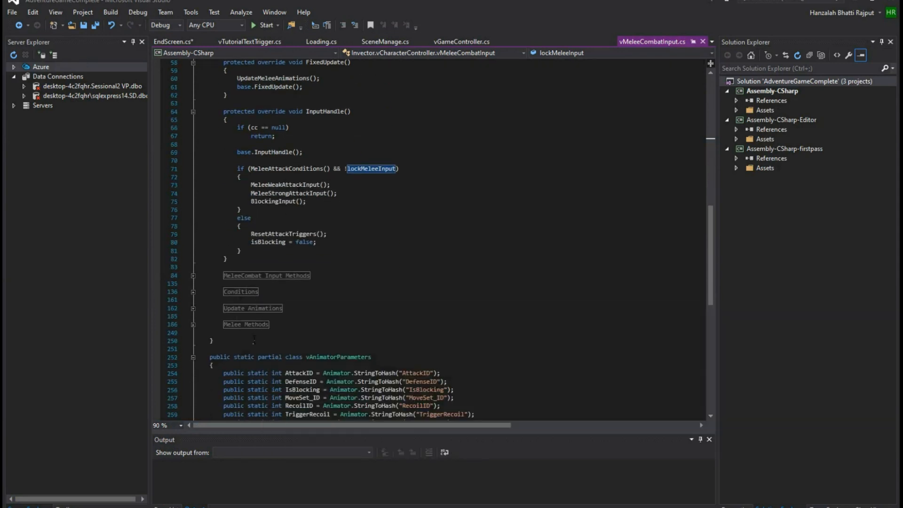
Step: Expand the MeleeCombat Input Methods region, read through its attack and block methods, and return to the start of the script
left_click(193, 276)
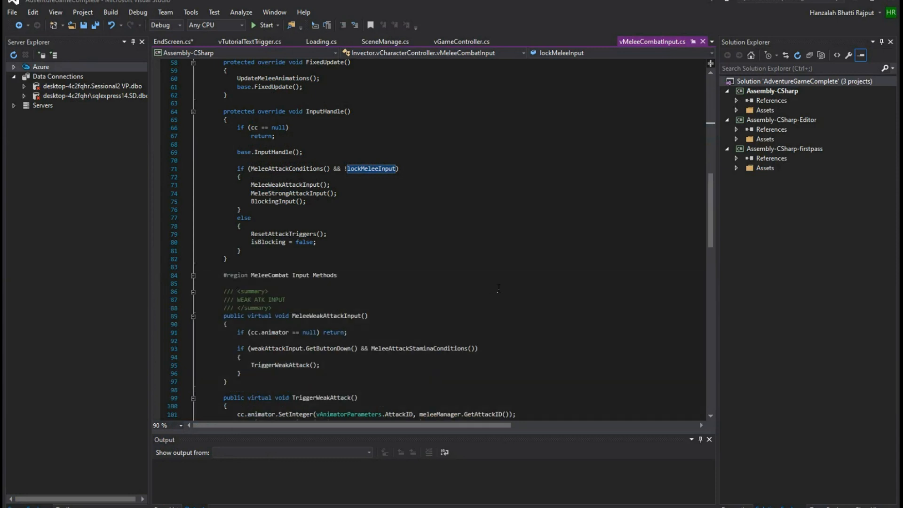
scroll(499, 288, "down", 2)
scroll(499, 288, "down", 11)
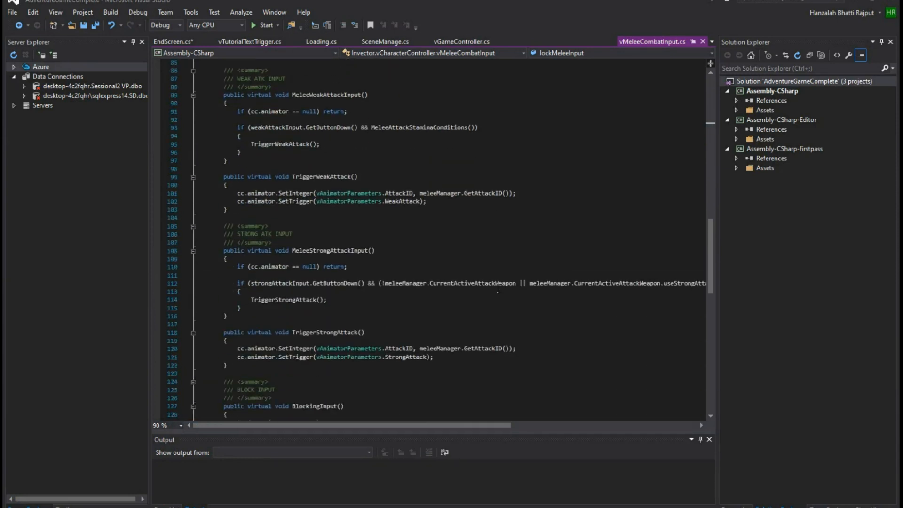
left_click(193, 382)
scroll(348, 338, "down", 4)
scroll(347, 339, "down", 2)
scroll(348, 339, "up", 11)
left_click_drag(710, 250, 701, 98)
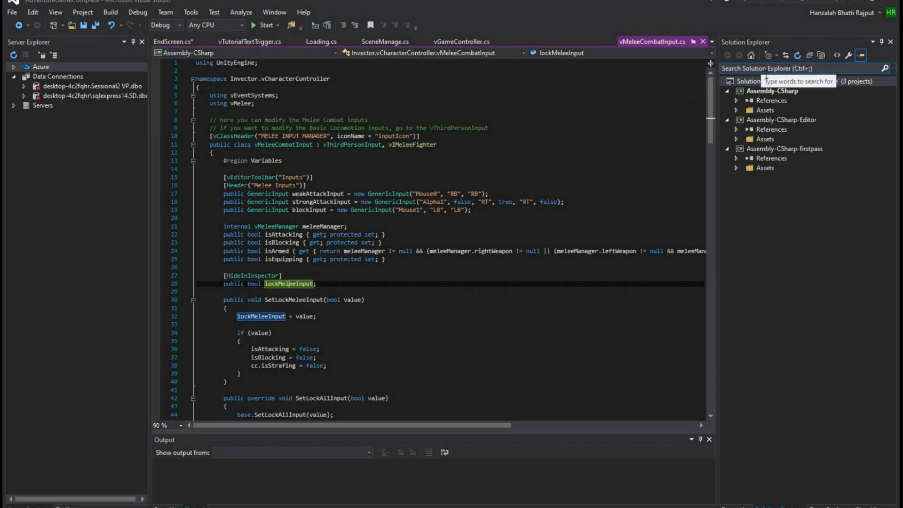
left_click(760, 91)
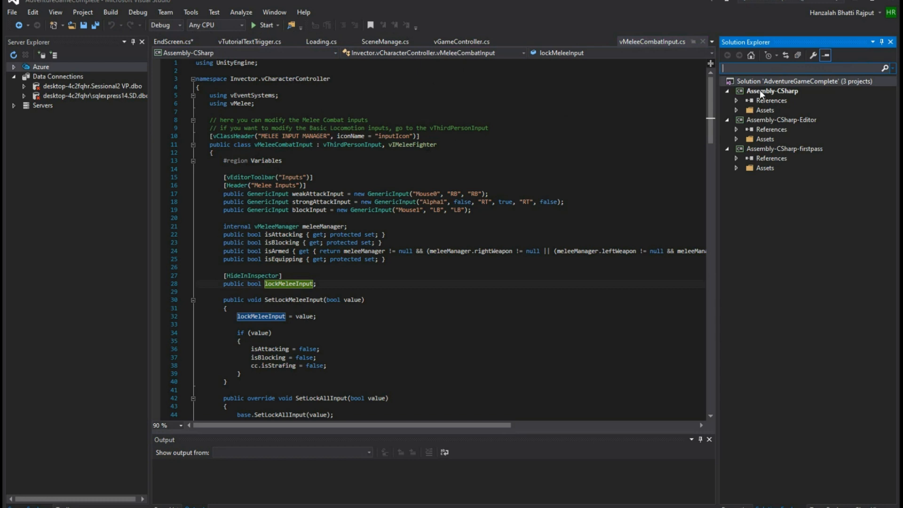
type("ca")
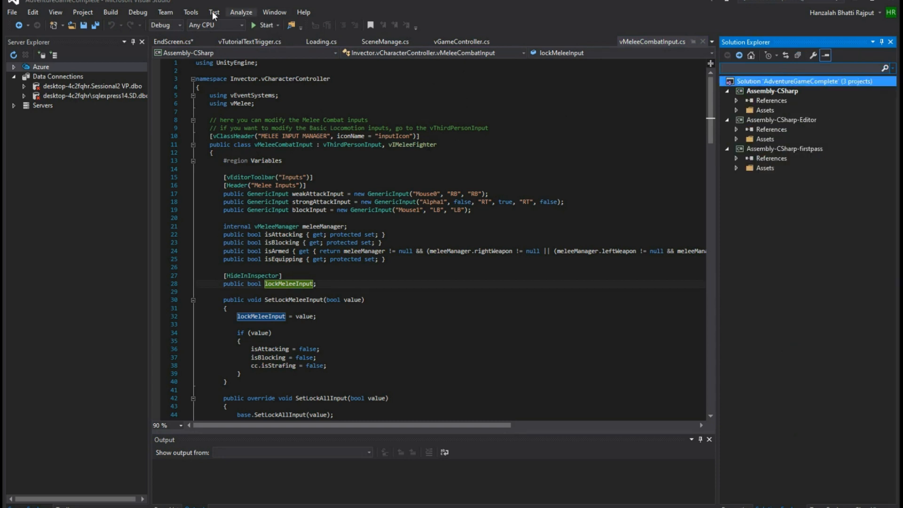
left_click(197, 13)
left_click(196, 13)
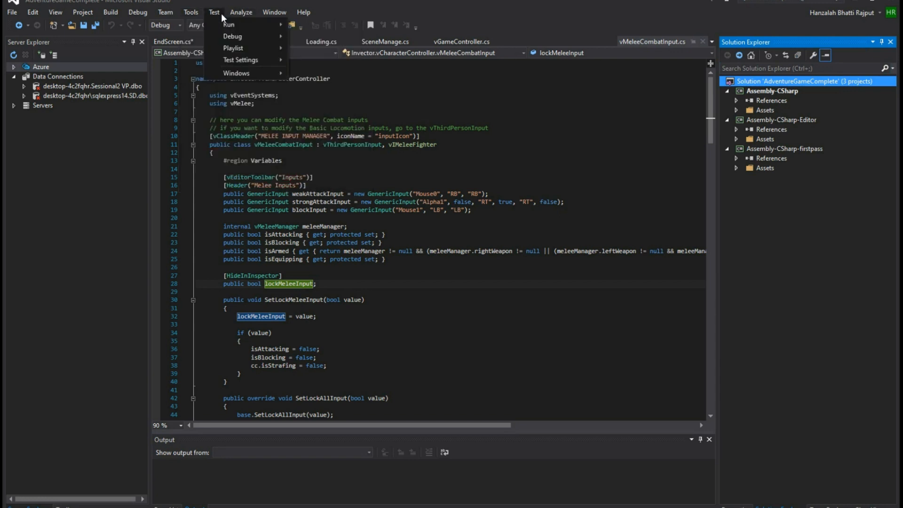
mouse_move(238, 12)
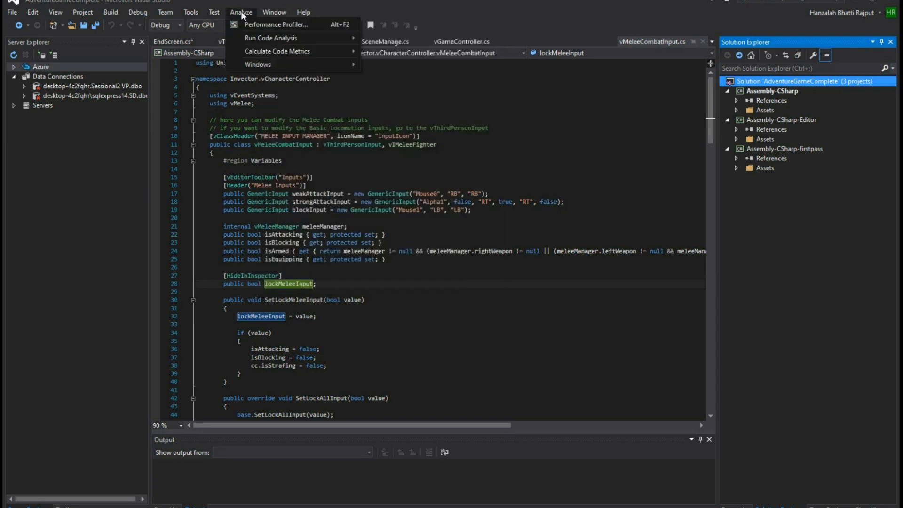
Step: Search the current document vMeleeCombatInput.cs for "camera" with Quick Find
mouse_move(32, 15)
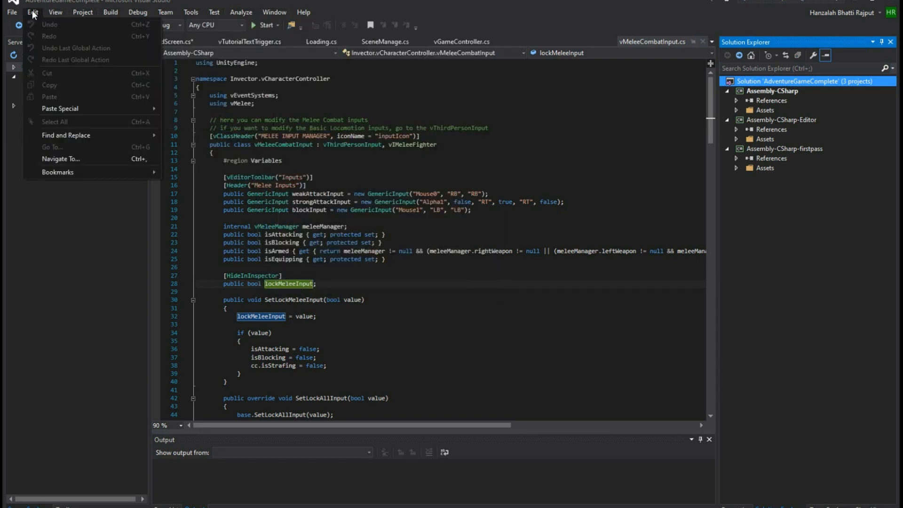
mouse_move(78, 135)
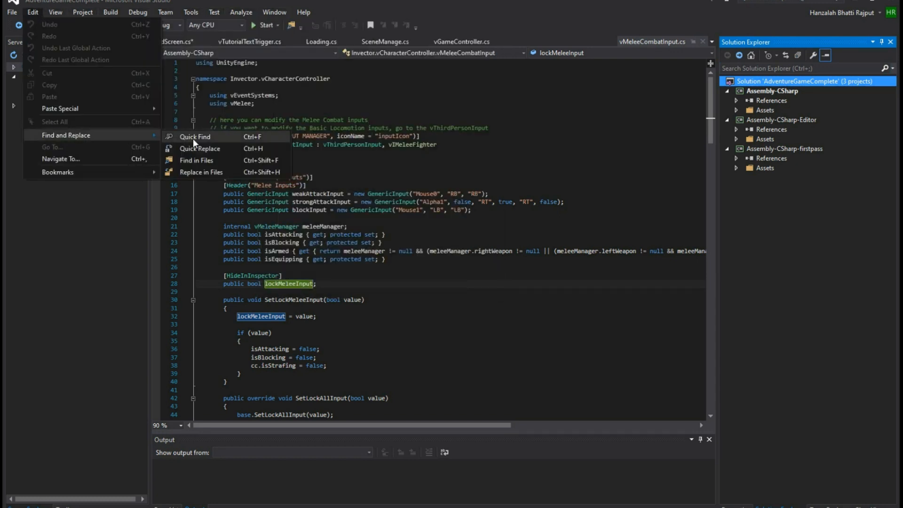
left_click(195, 137)
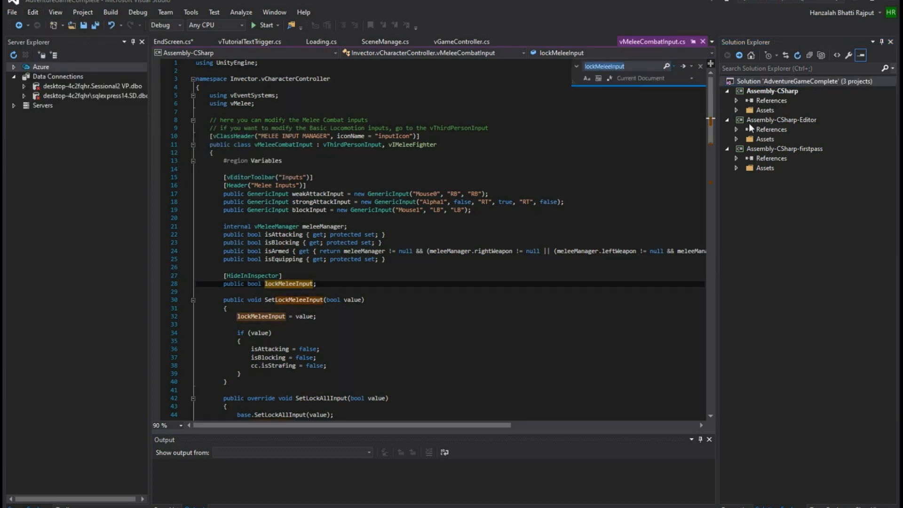
type("cas")
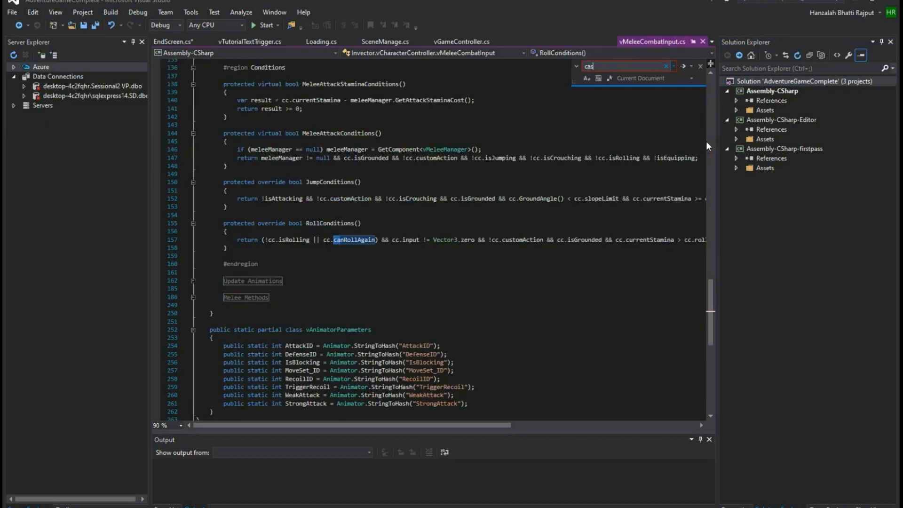
key("BackSpace")
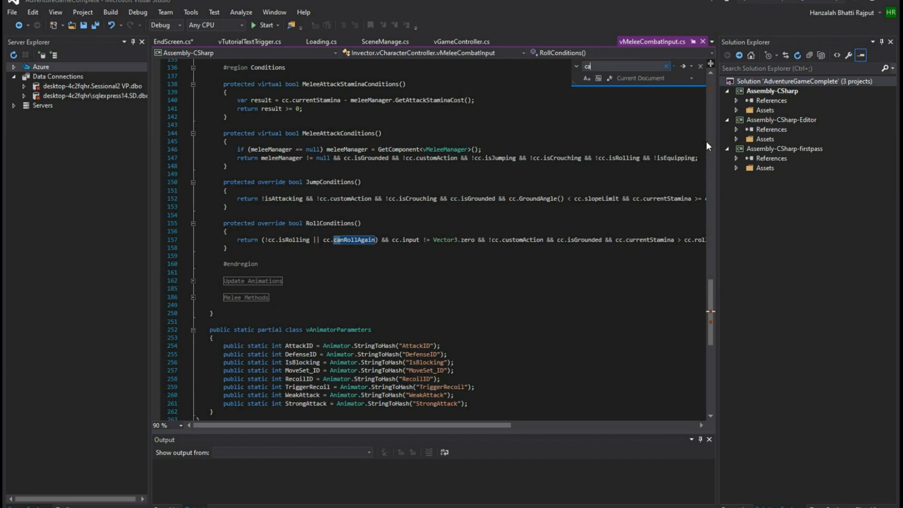
type("mer")
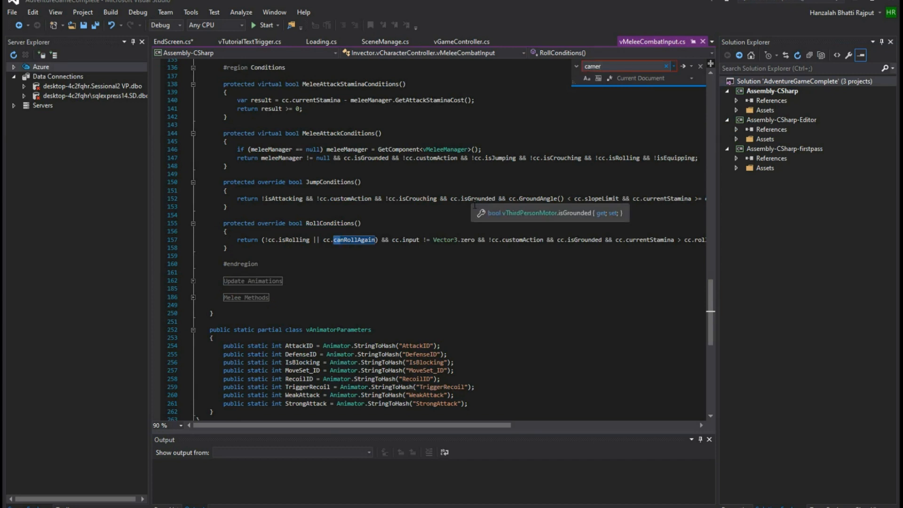
type("a")
scroll(425, 207, "up", 3)
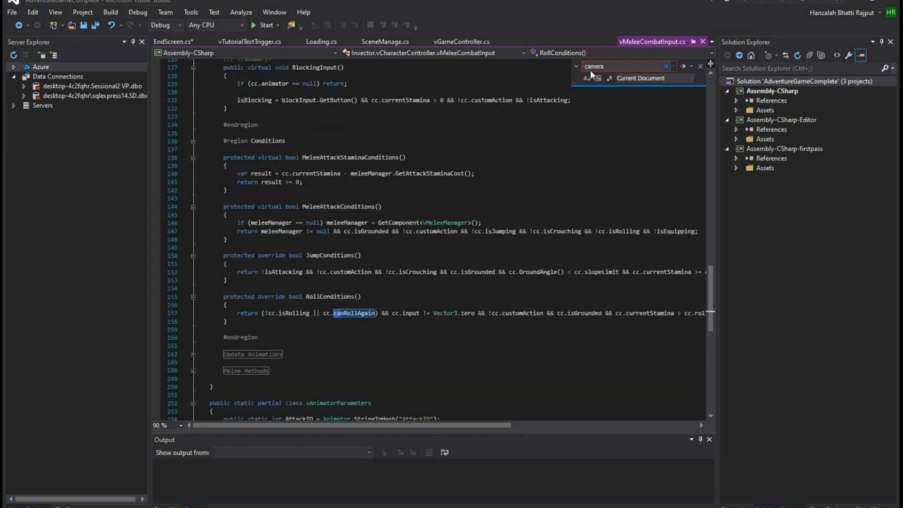
left_click(683, 67)
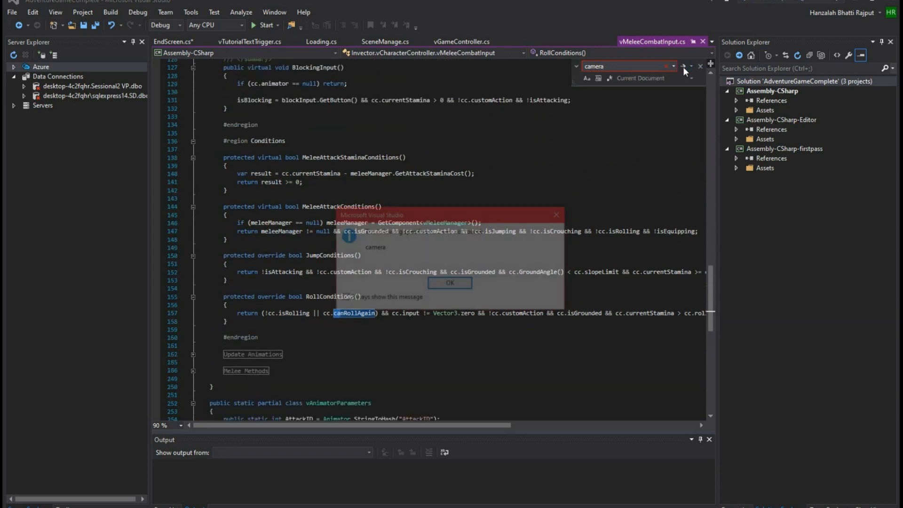
left_click(451, 284)
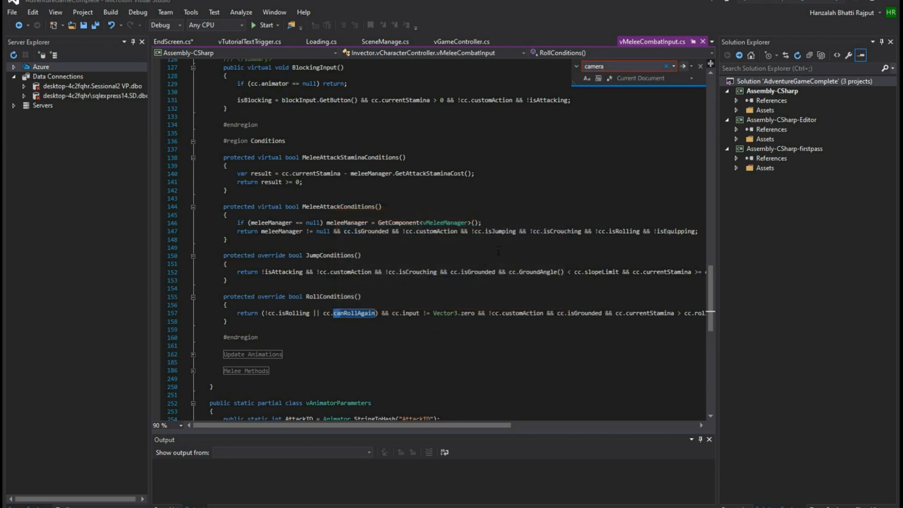
Step: Search vMeleeCombatInput.cs for "lock", go through all the matches and close the file
left_click_drag(611, 67, 568, 72)
type("lock")
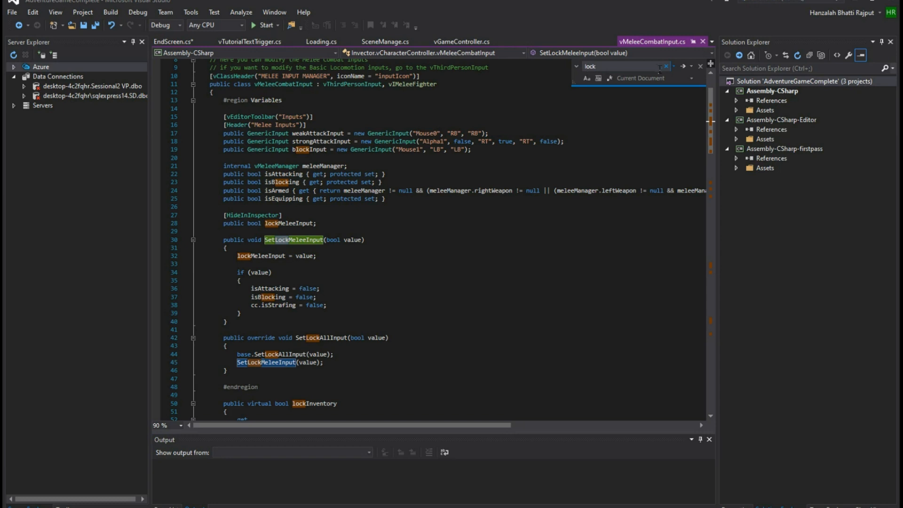
left_click(683, 67)
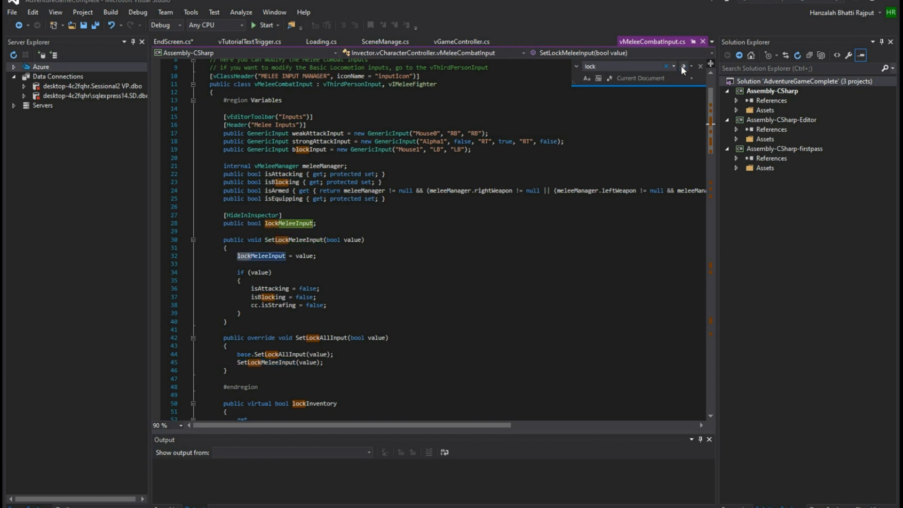
left_click(683, 67)
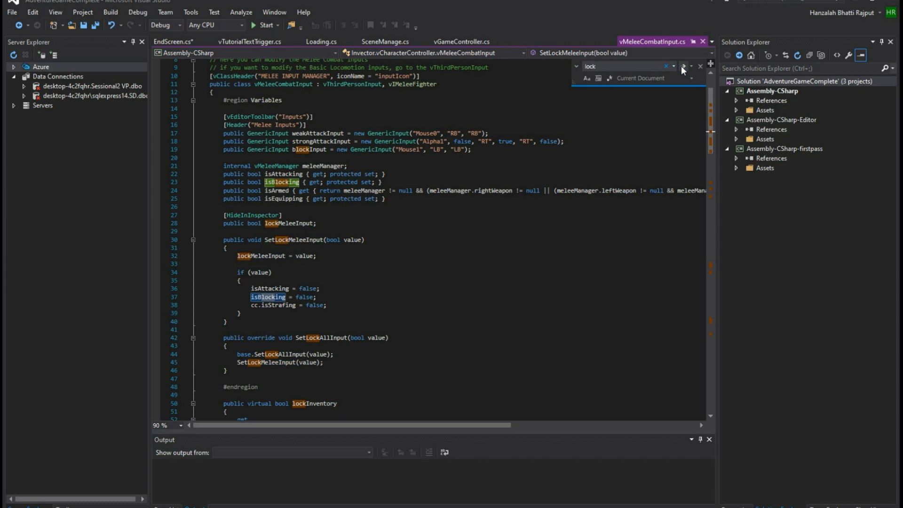
left_click(683, 66)
left_click(683, 67)
left_click(683, 66)
left_click(683, 67)
left_click(683, 67)
left_click(683, 67)
left_click(683, 66)
left_click(682, 67)
left_click(683, 67)
left_click(683, 67)
left_click(683, 67)
left_click(683, 67)
left_click(682, 66)
left_click(683, 67)
left_click(683, 67)
left_click(683, 67)
left_click(682, 67)
left_click(682, 66)
left_click(683, 66)
left_click(682, 66)
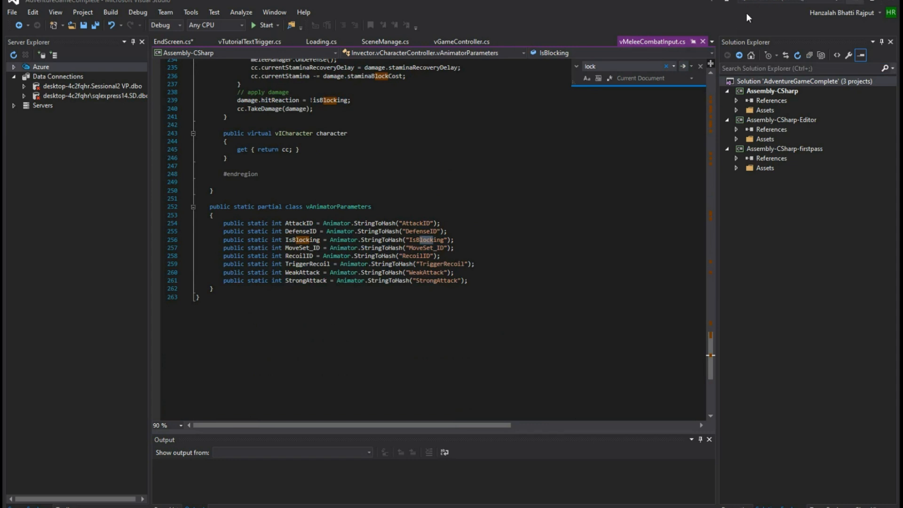
left_click(702, 41)
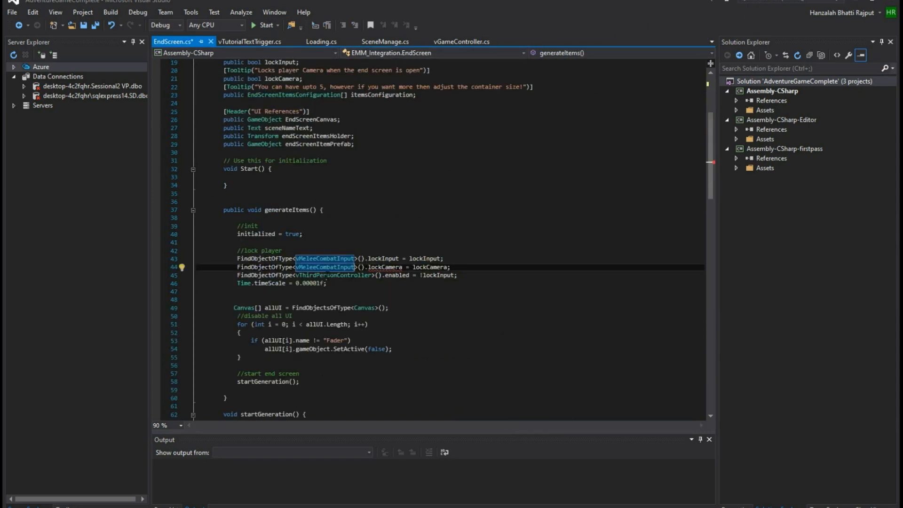
Step: Comment out the lockCamera assignment on line 44 of EndScreen.cs, save the script and return to Unity
mouse_move(330, 275)
left_click(371, 267)
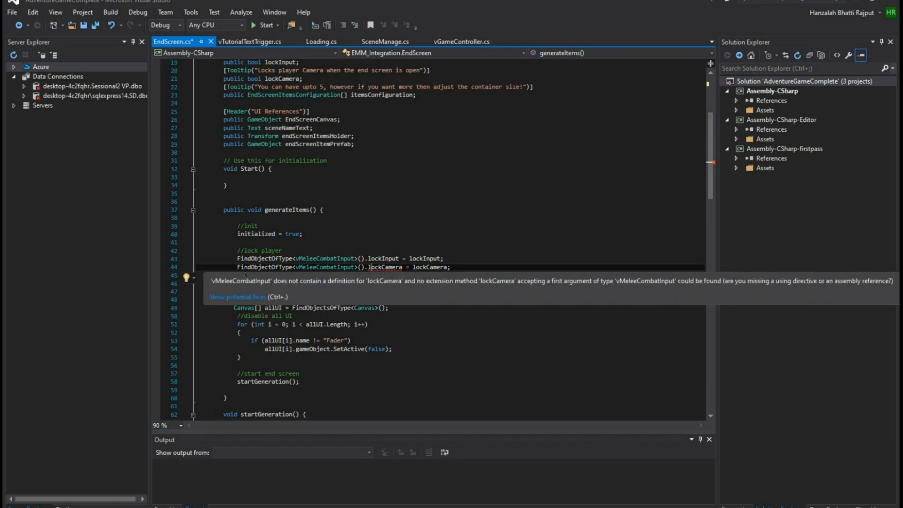
type("//")
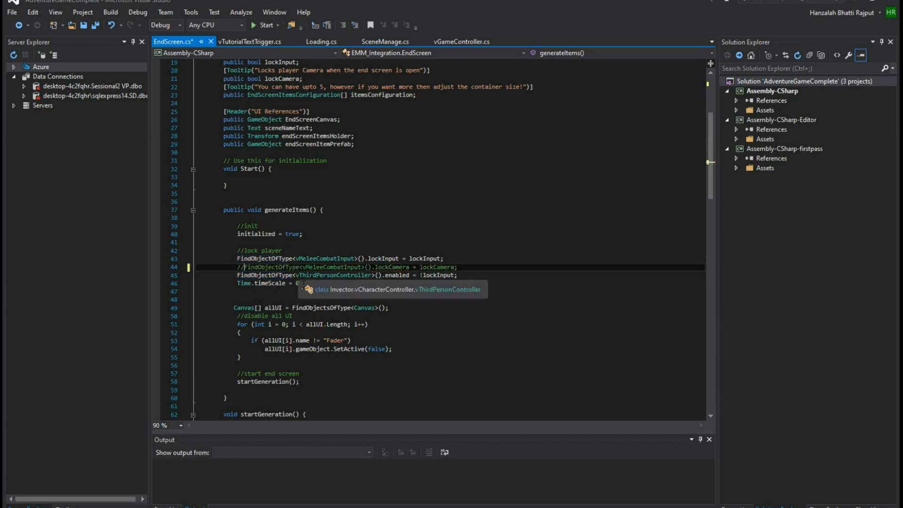
scroll(409, 291, "down", 3)
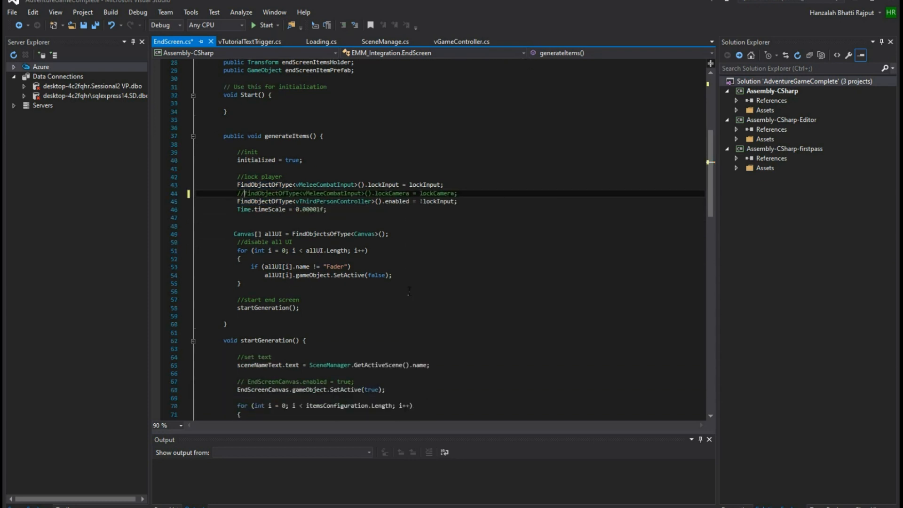
key("ctrl+s")
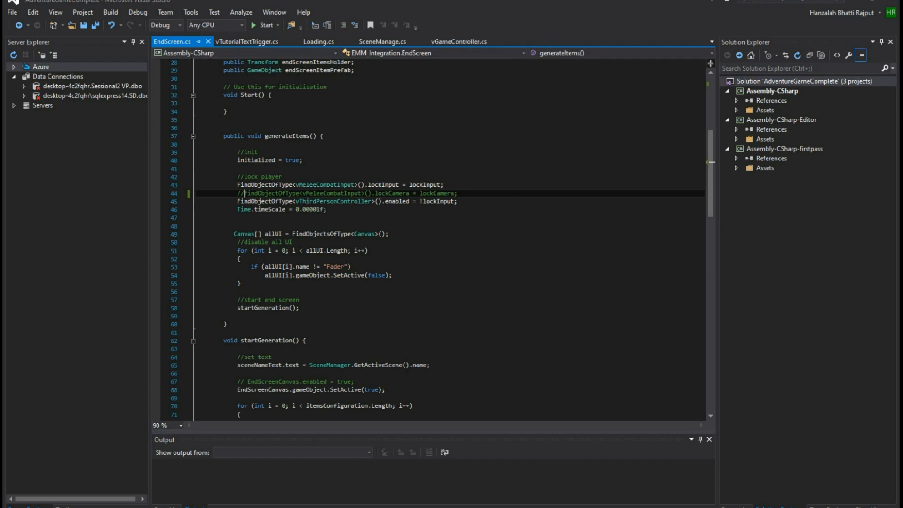
left_click(855, 3)
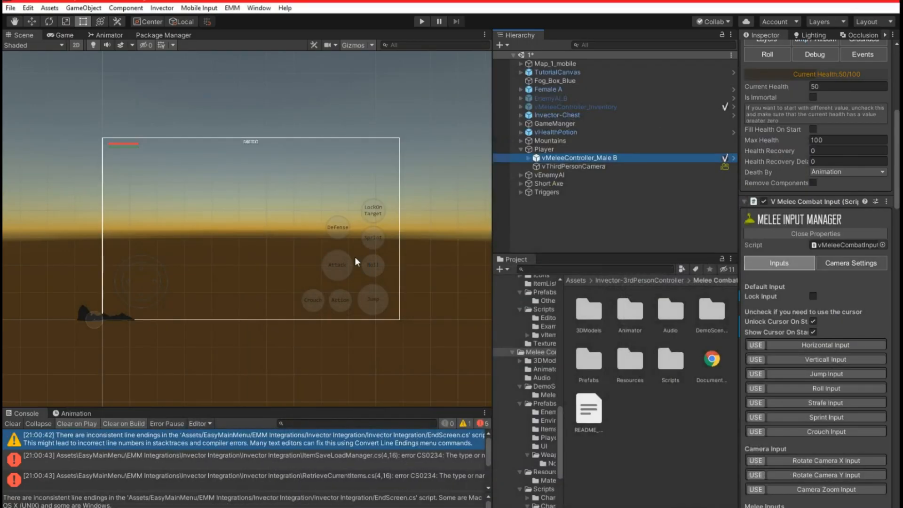
Step: Change the Invector.ItemManager import on line 4 of ItemSaveLoadManager.cs to Invector.vItemManager, save the script and return to Unity
left_click(12, 423)
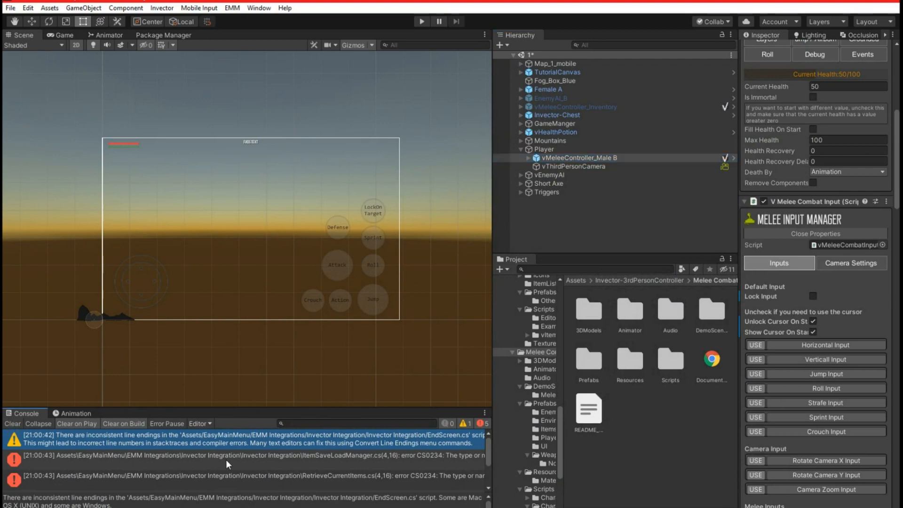
double_click(201, 454)
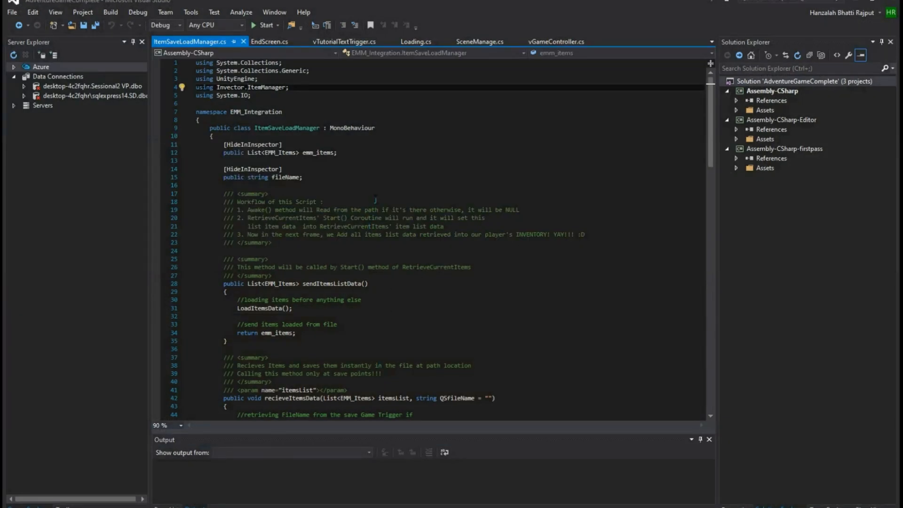
type("v")
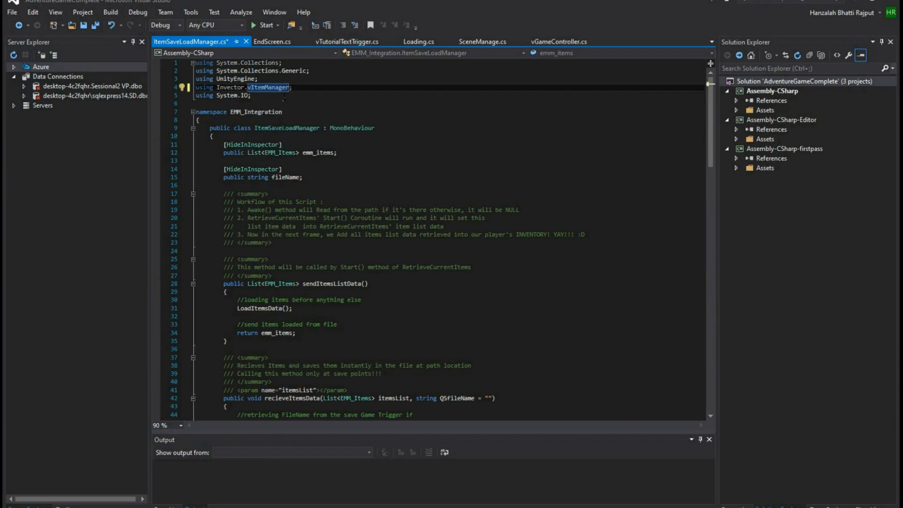
key("ctrl+s")
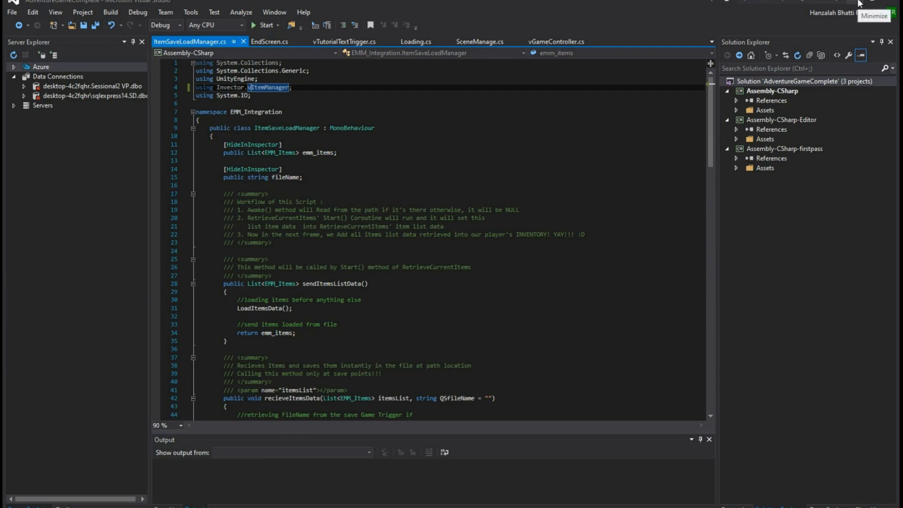
left_click(858, 3)
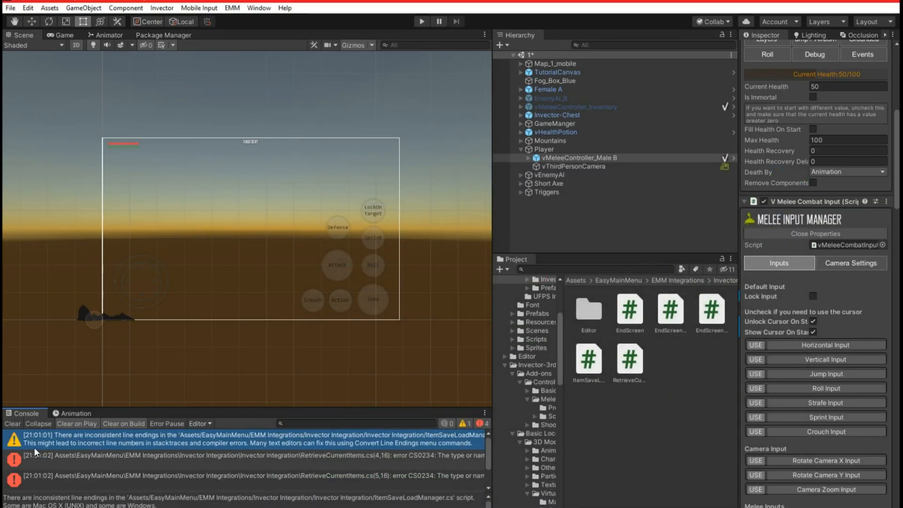
Step: Open RetrieveCurrentItems.cs from its console error and change its Invector imports to Invector.vItemManager and Invector.vCharacterController
left_click(12, 424)
double_click(79, 442)
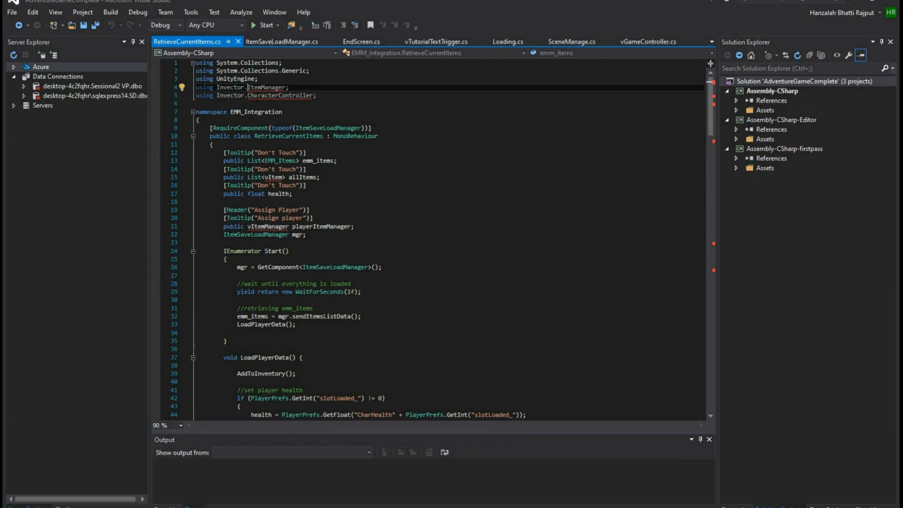
type("v")
left_click(247, 96)
type("v")
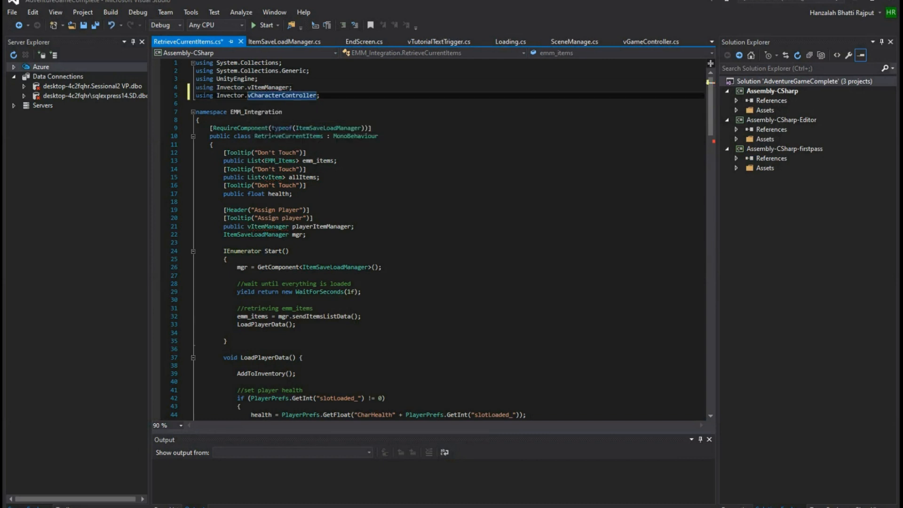
Step: Go to the definition of currentHealth used on line 49, check its accessors in vHealthController.cs, and return to RetrieveCurrentItems.cs
scroll(427, 238, "down", 7)
scroll(411, 254, "down", 2)
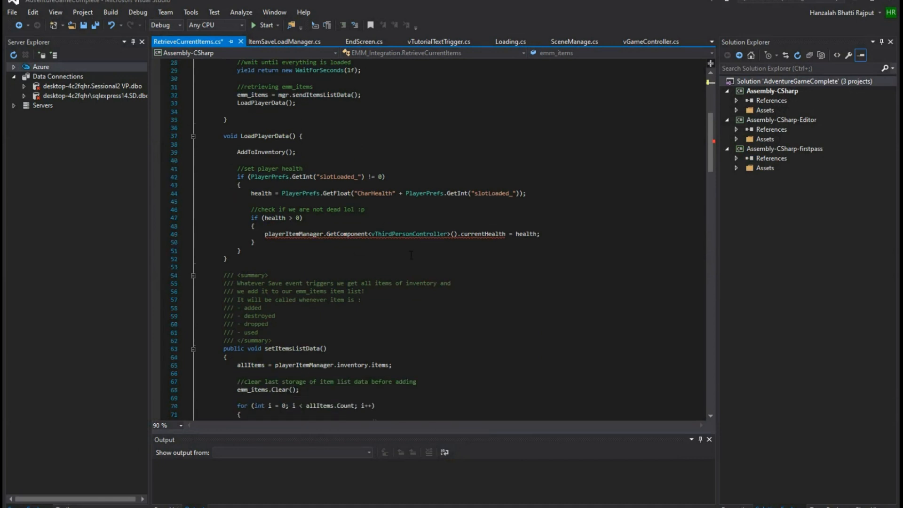
left_click(481, 235)
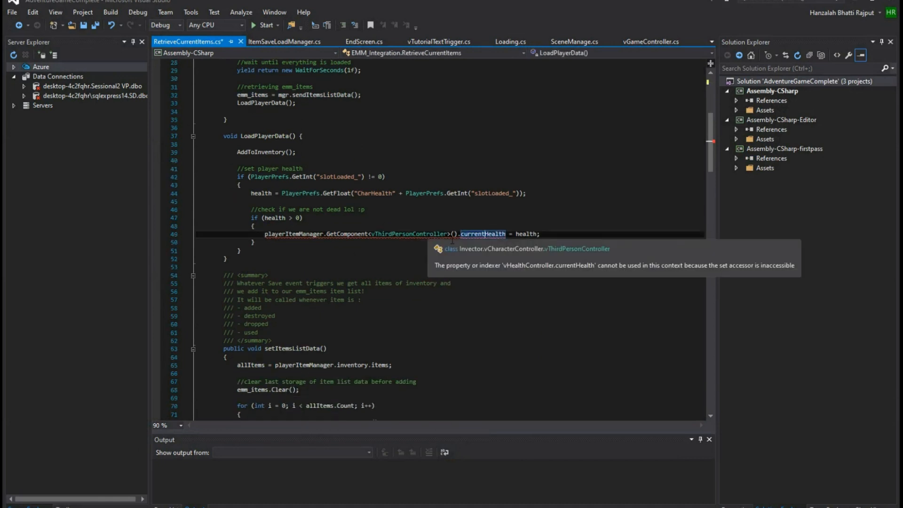
right_click(478, 238)
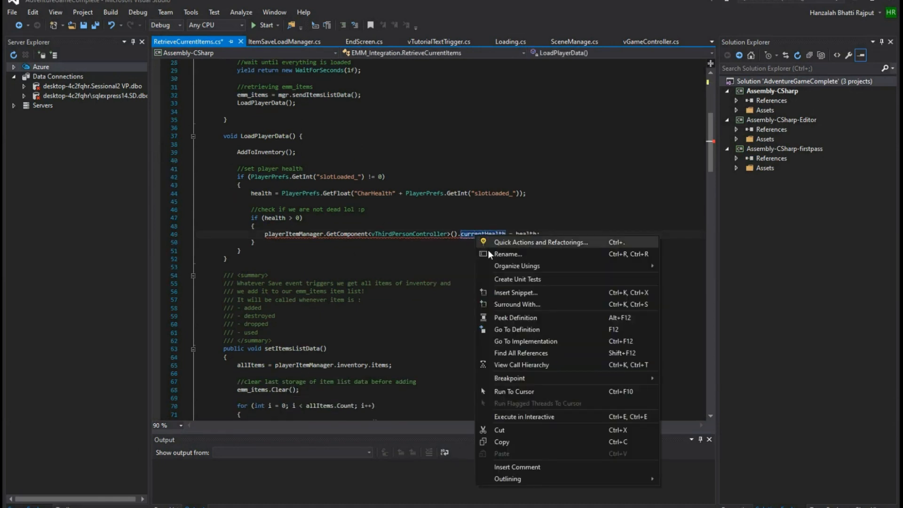
left_click(513, 332)
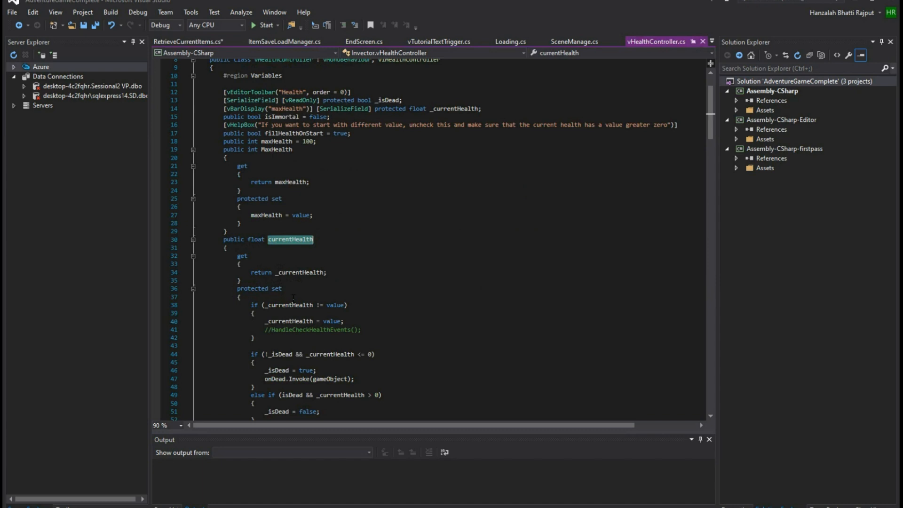
mouse_move(278, 242)
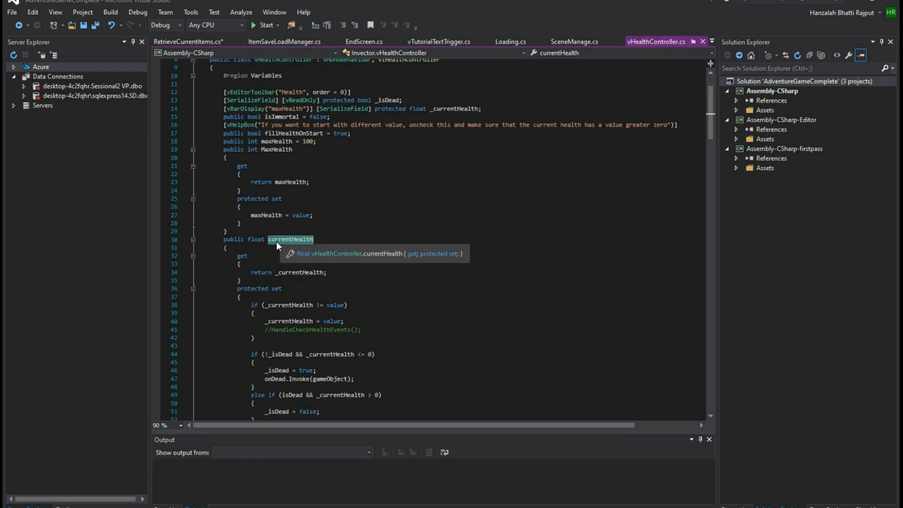
left_click(566, 41)
left_click(188, 41)
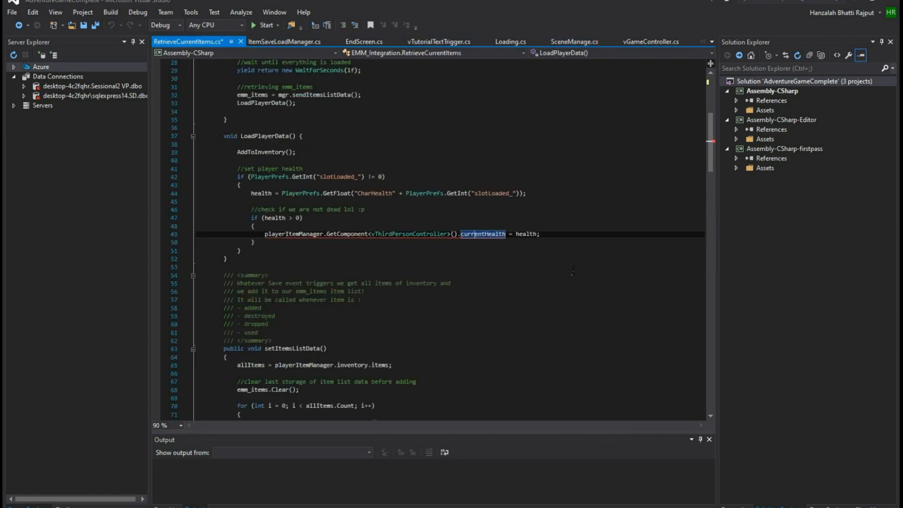
mouse_move(473, 241)
left_click(636, 39)
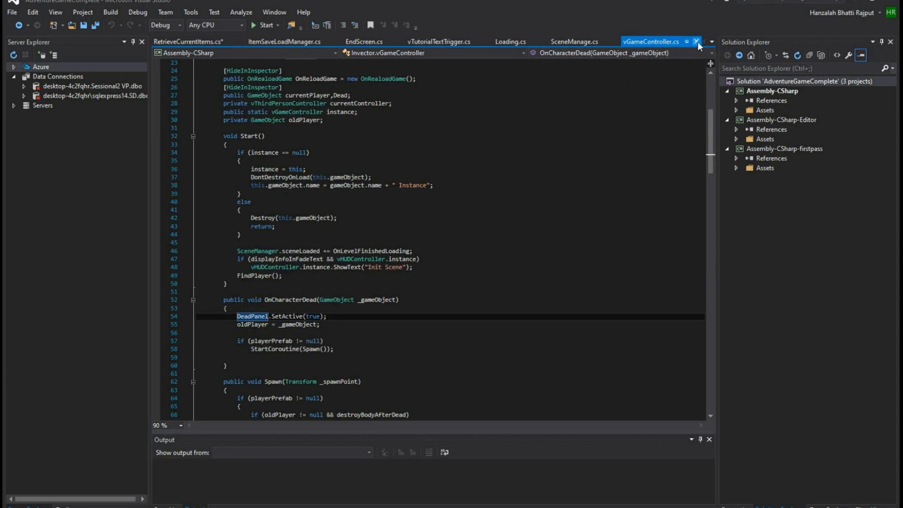
left_click(188, 41)
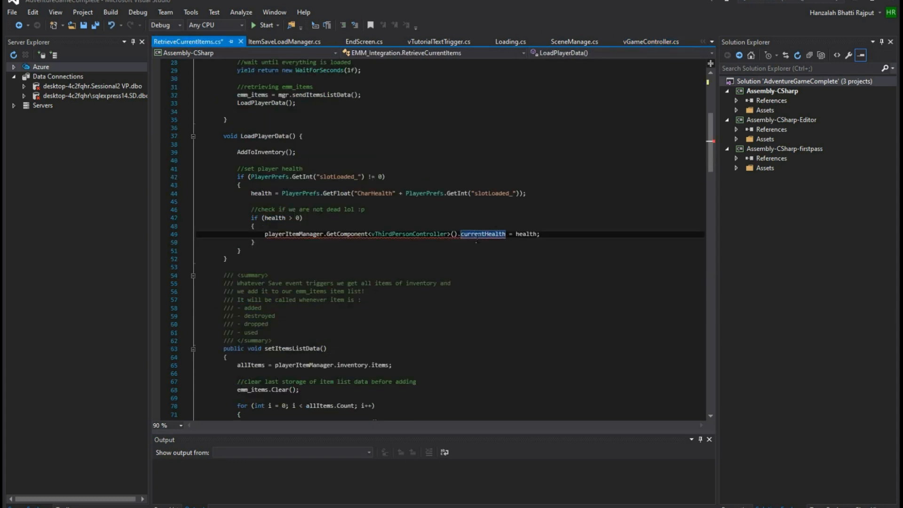
Step: Go to the definition of vThirdPersonController, expand its Variables region, and look through its code and member list for the health property
right_click(428, 234)
left_click(470, 329)
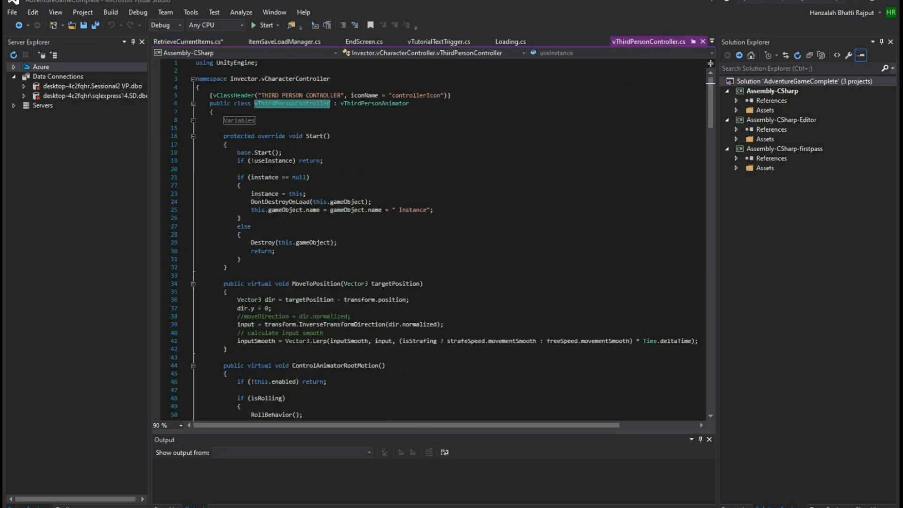
left_click(193, 120)
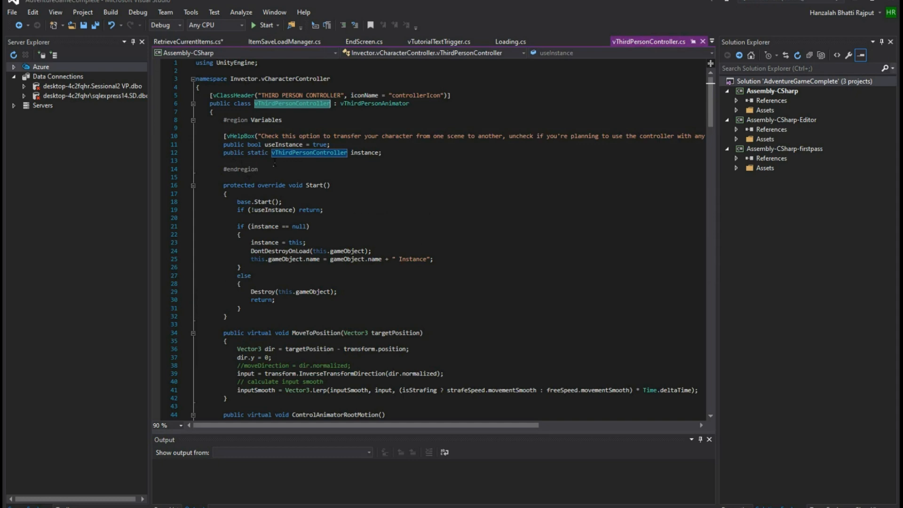
scroll(321, 246, "down", 18)
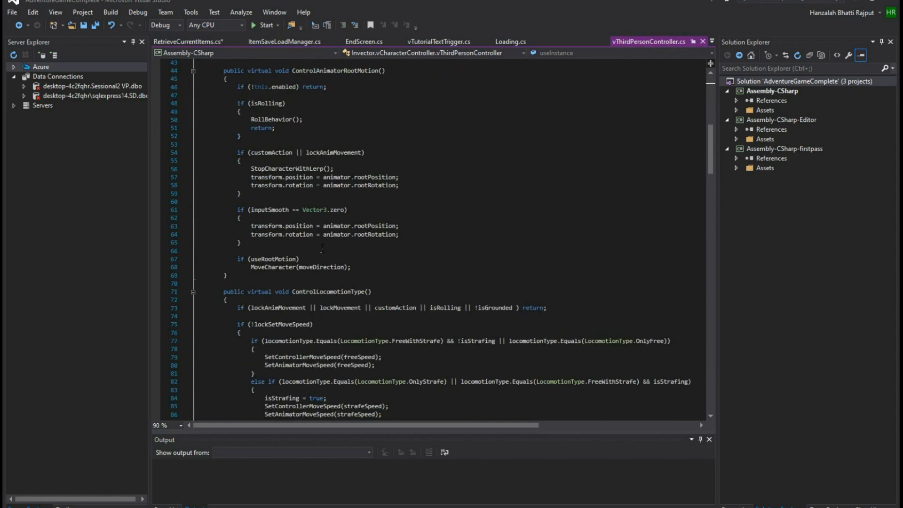
scroll(321, 251, "down", 16)
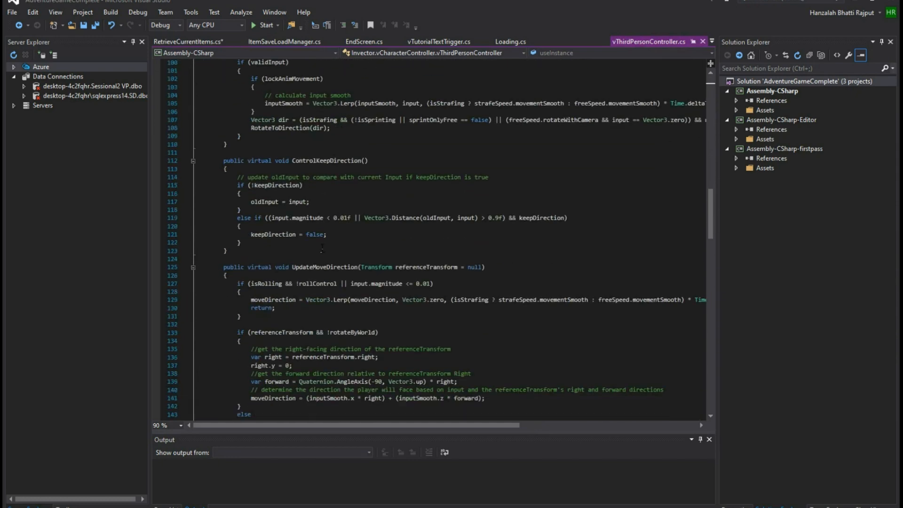
scroll(322, 251, "up", 2)
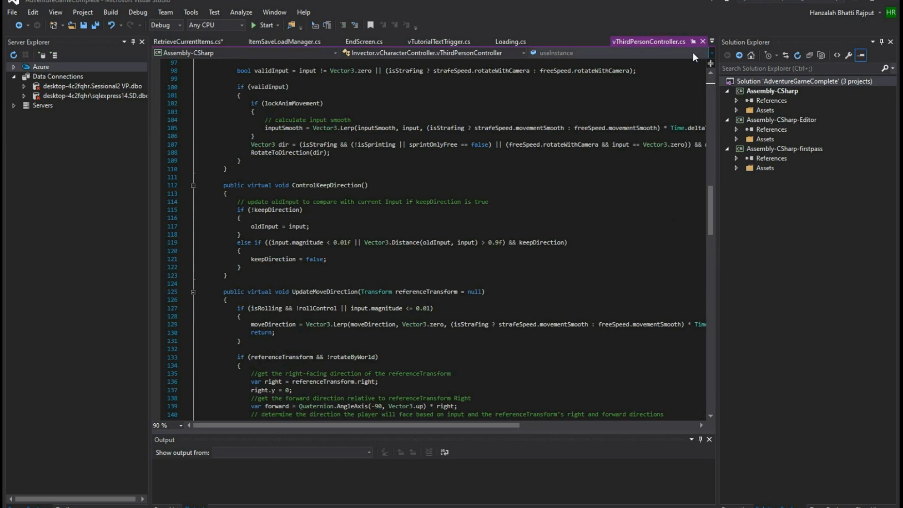
left_click(709, 53)
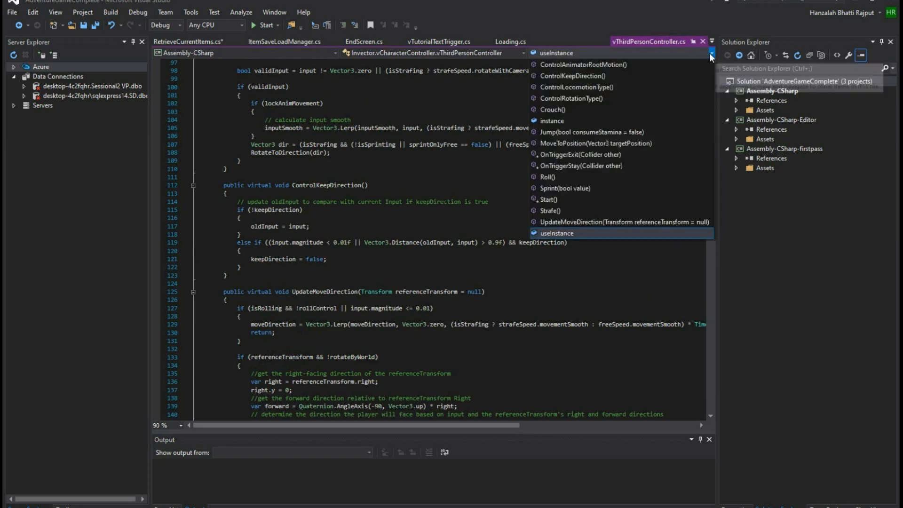
left_click(659, 52)
left_click(659, 52)
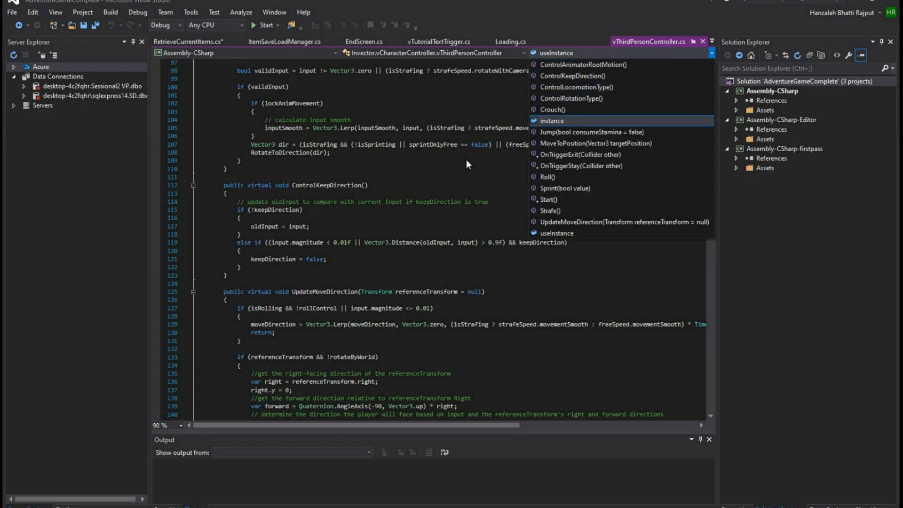
left_click(466, 181)
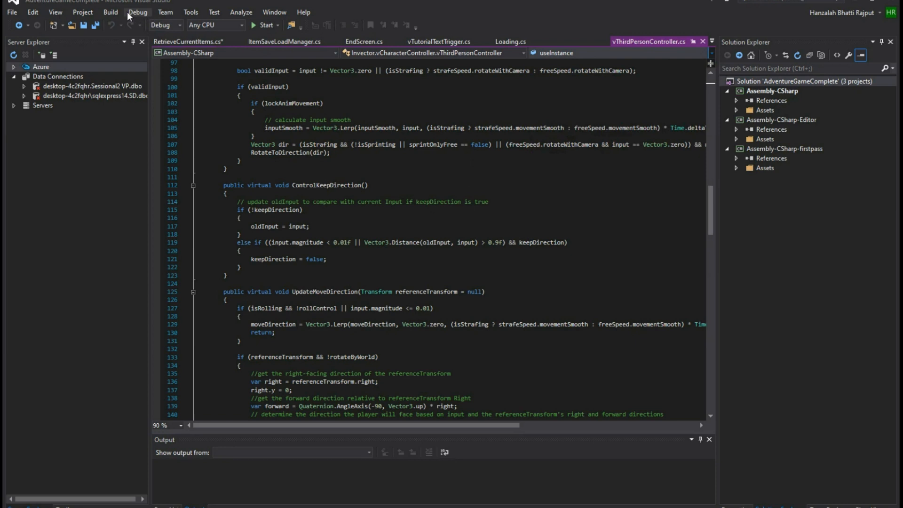
Step: Search the current document vThirdPersonController.cs for "currenthealth" with Quick Find
left_click(33, 13)
mouse_move(85, 159)
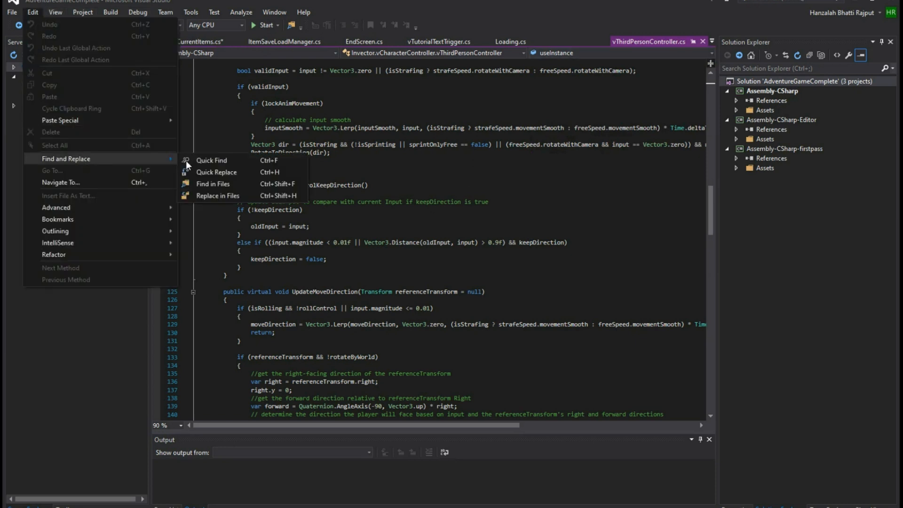
left_click(221, 162)
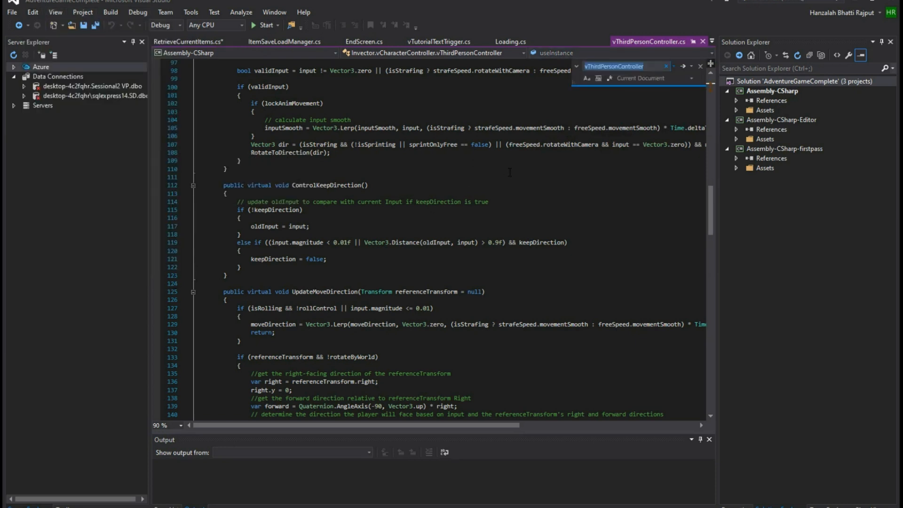
type("cu")
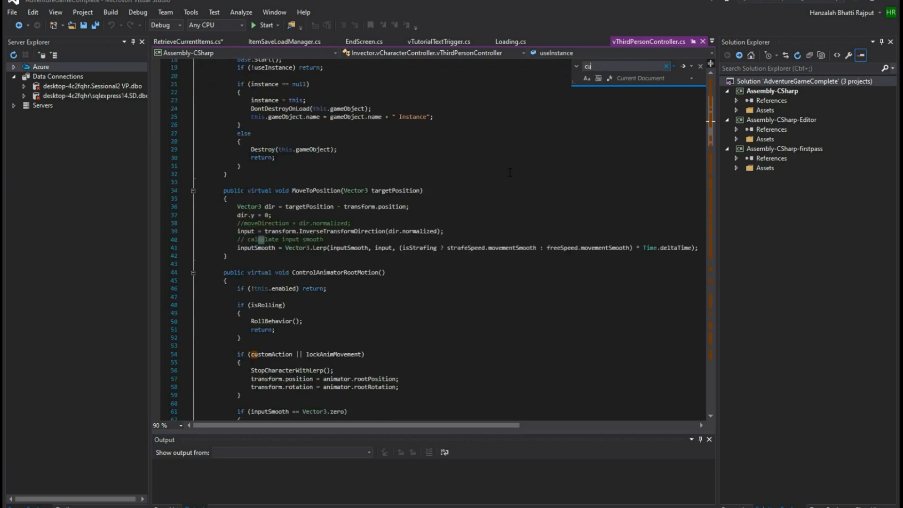
type("rrent")
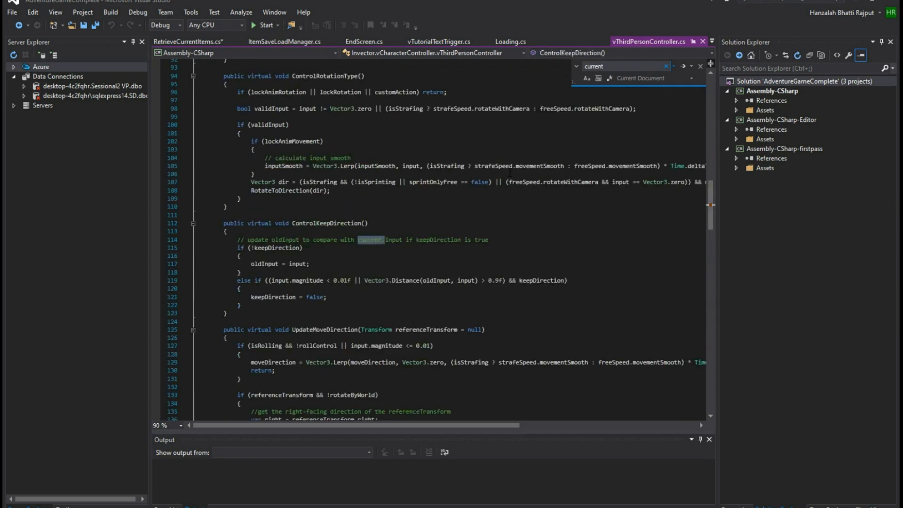
type("hea")
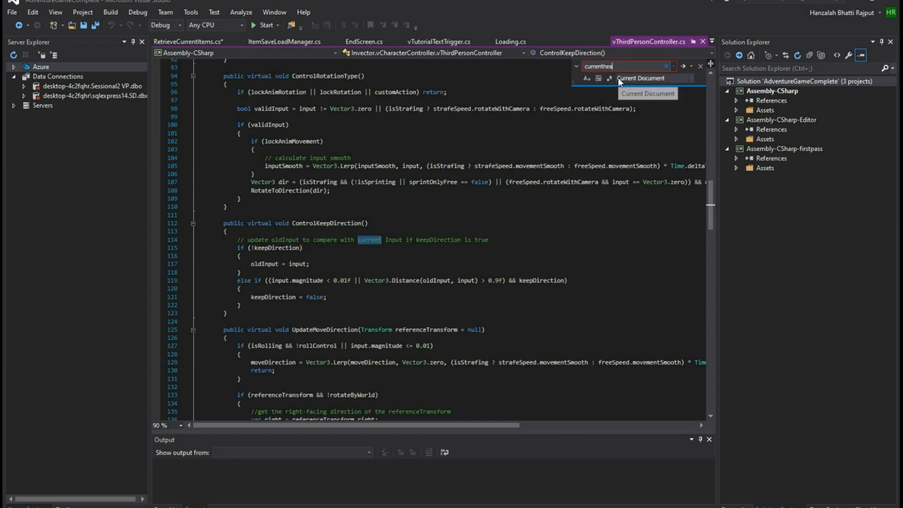
type("lth")
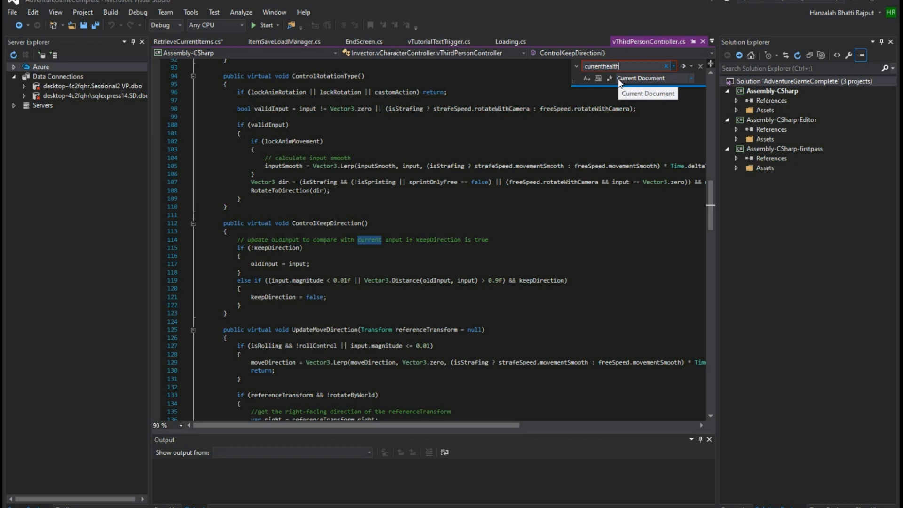
key("Return")
left_click(455, 281)
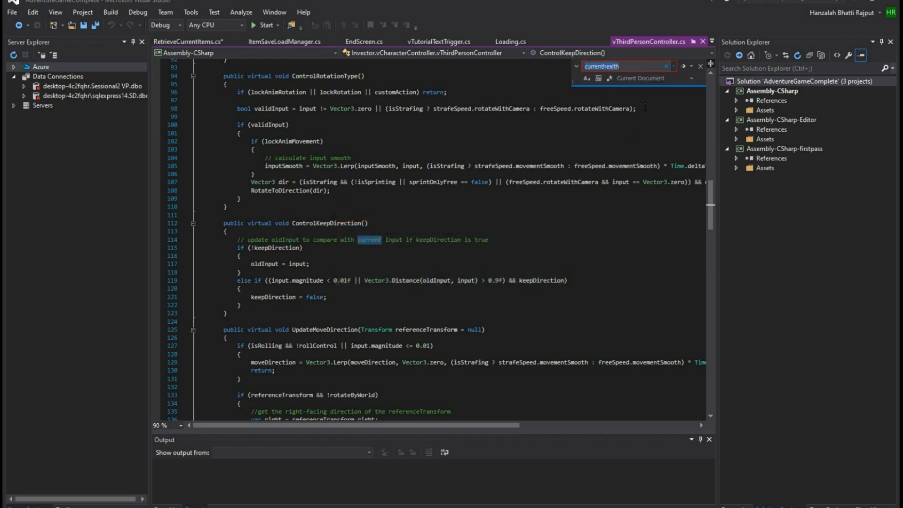
Step: Search vThirdPersonController.cs for "current_health", then go back to currentHealth on line 49 of RetrieveCurrentItems.cs
left_click(601, 66)
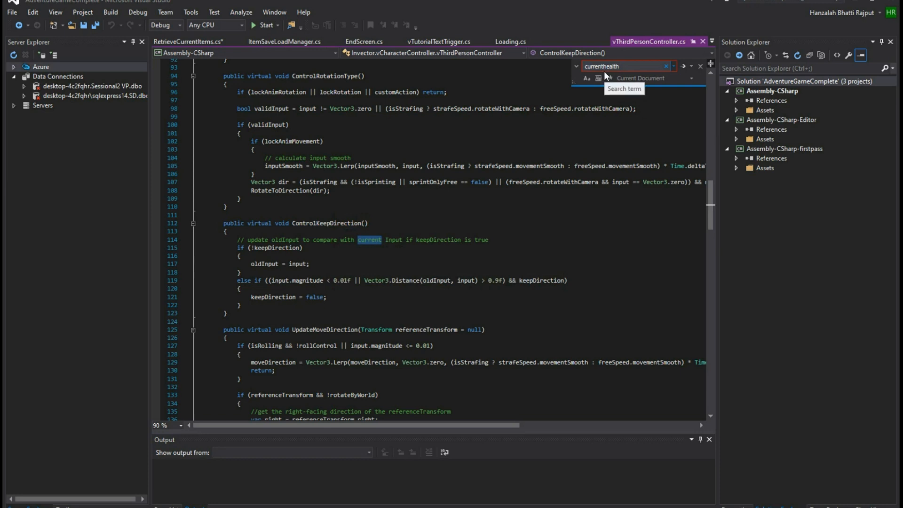
type("_")
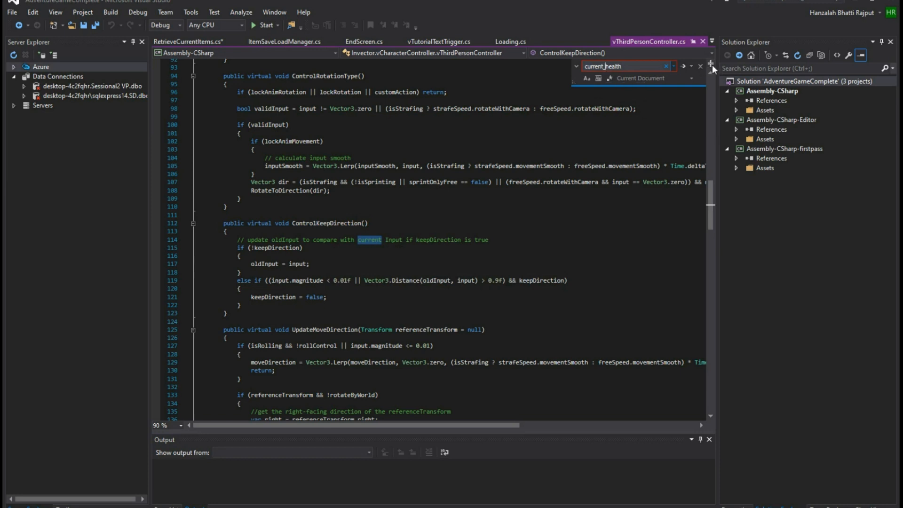
left_click(682, 66)
left_click(432, 284)
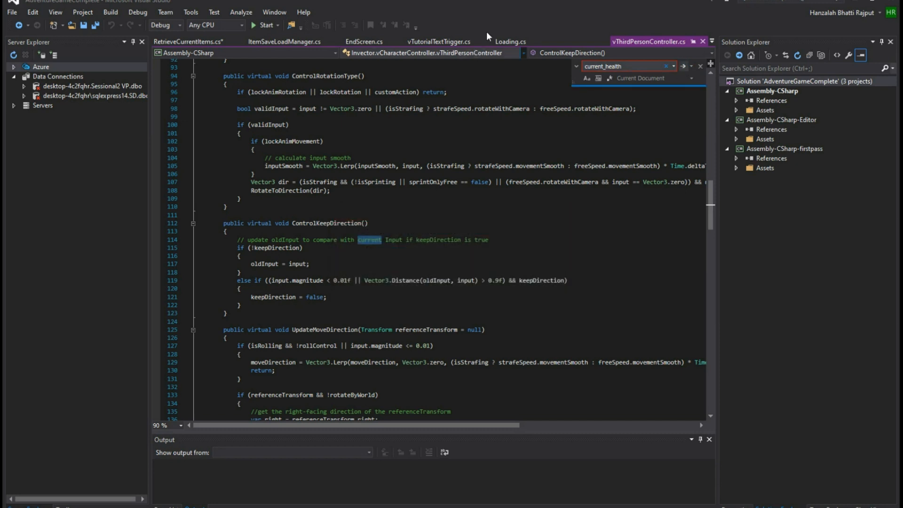
left_click(188, 42)
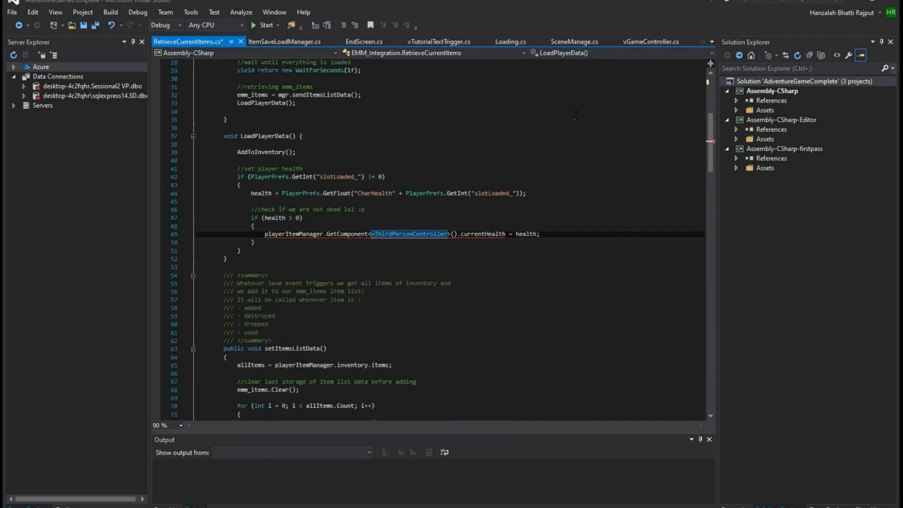
left_click(477, 233)
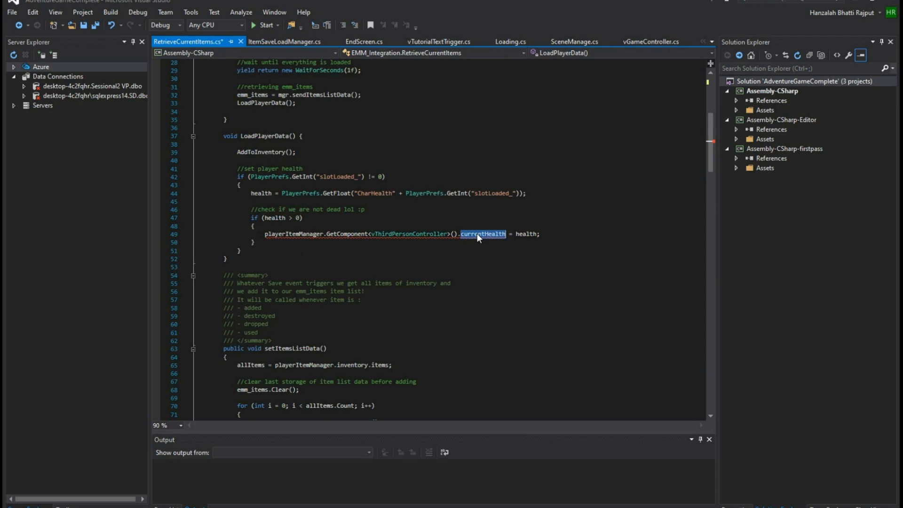
Step: Go to the definition of currentHealth used on line 49 of RetrieveCurrentItems.cs
right_click(477, 234)
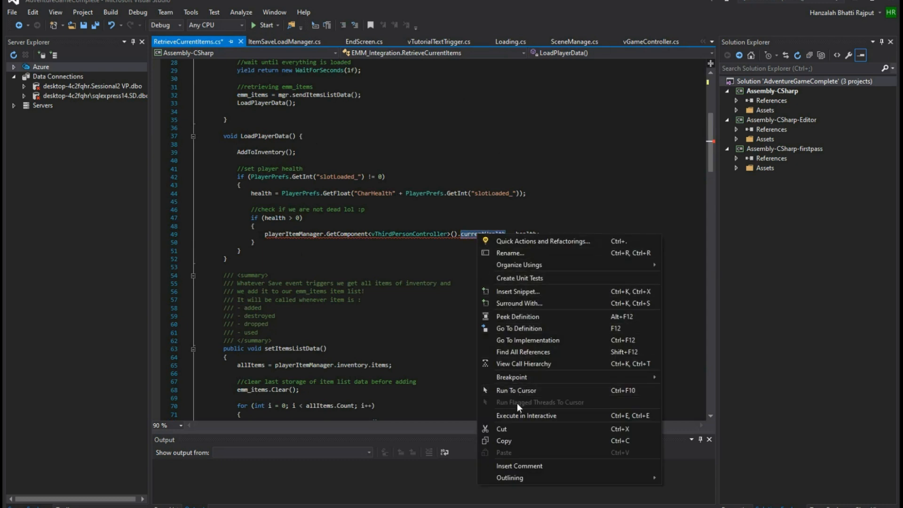
left_click(518, 325)
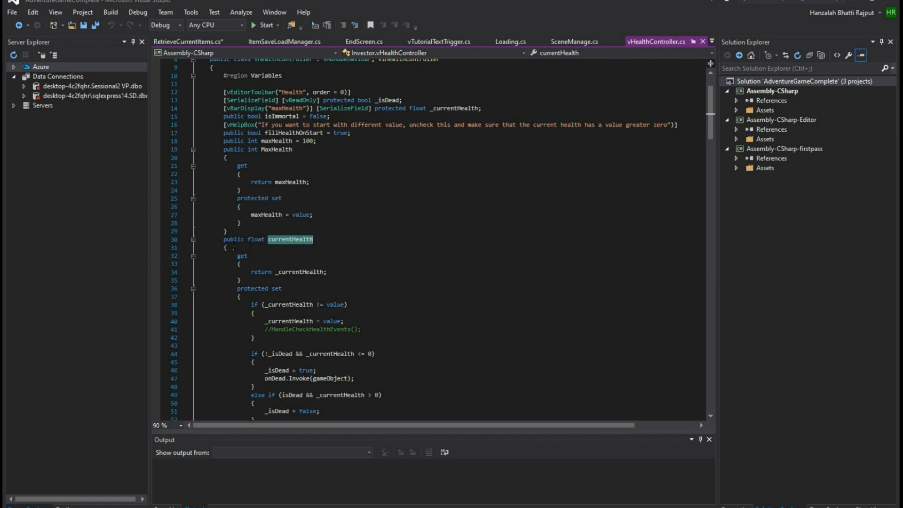
left_click(297, 240)
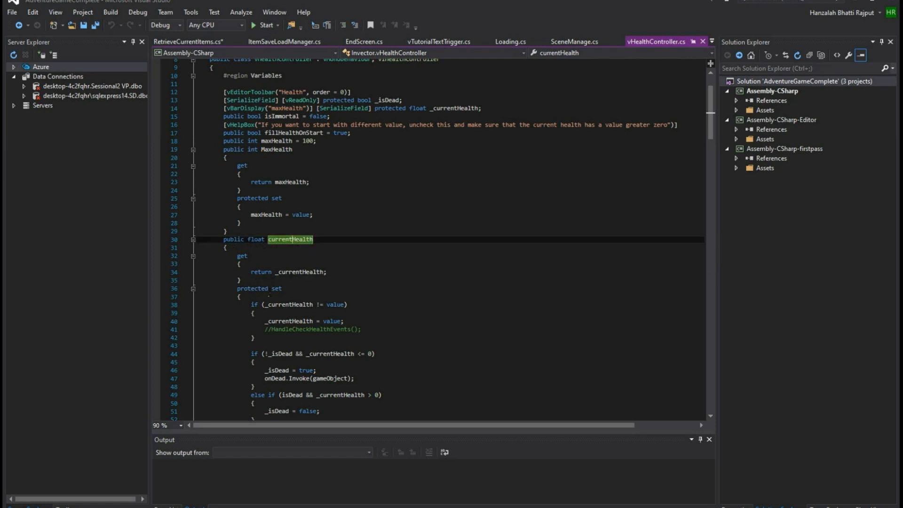
Step: Delete the protected modifier from the set accessor of currentHealth on line 36 of vHealthController.cs
scroll(254, 291, "down", 2)
double_click(251, 240)
right_click(249, 238)
key("Escape")
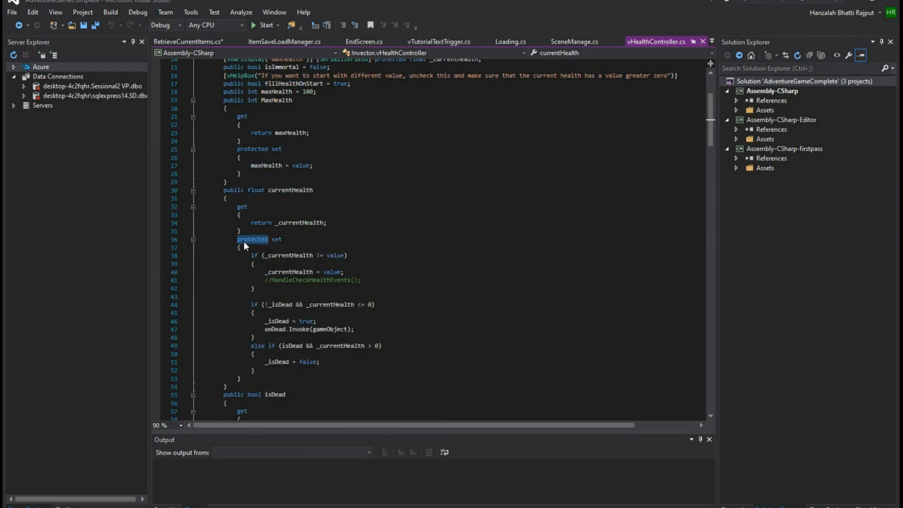
key("Delete")
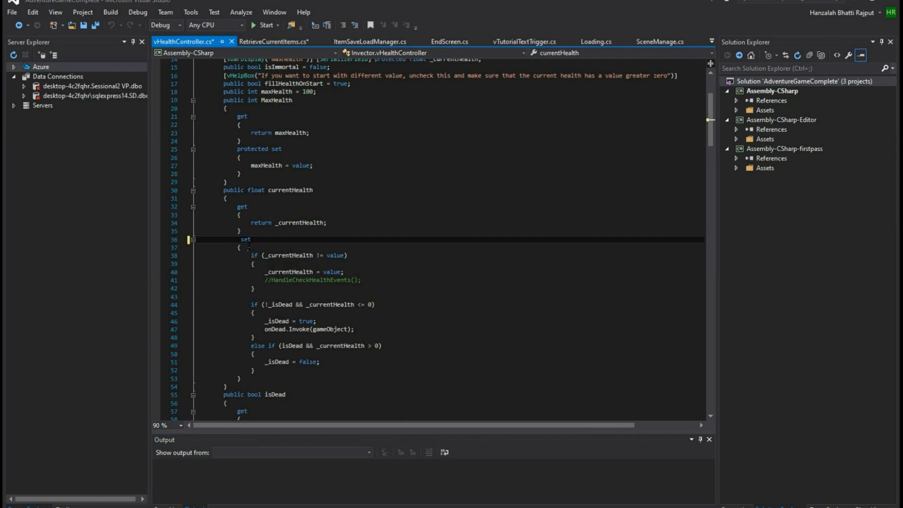
Step: Enter "pu" before the set accessor of currentHealth and look through the suggested access modifiers for a replacement
type("pu")
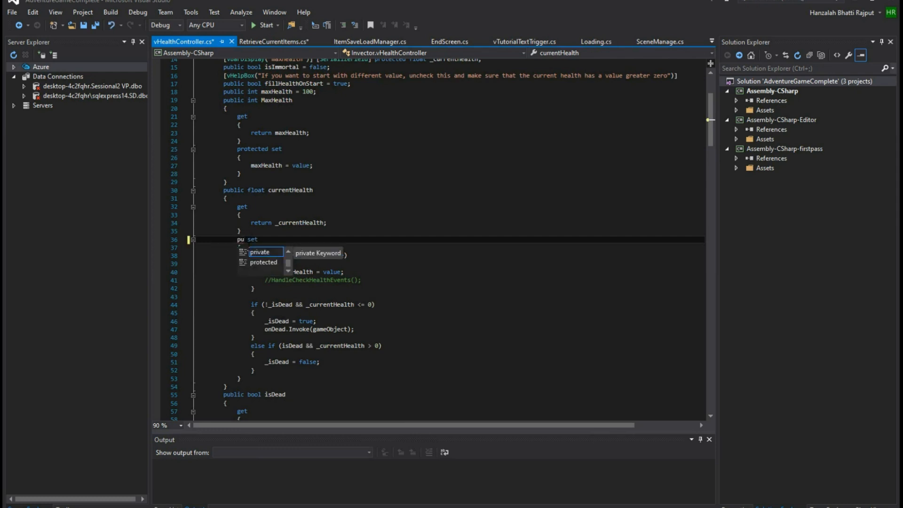
key("Down")
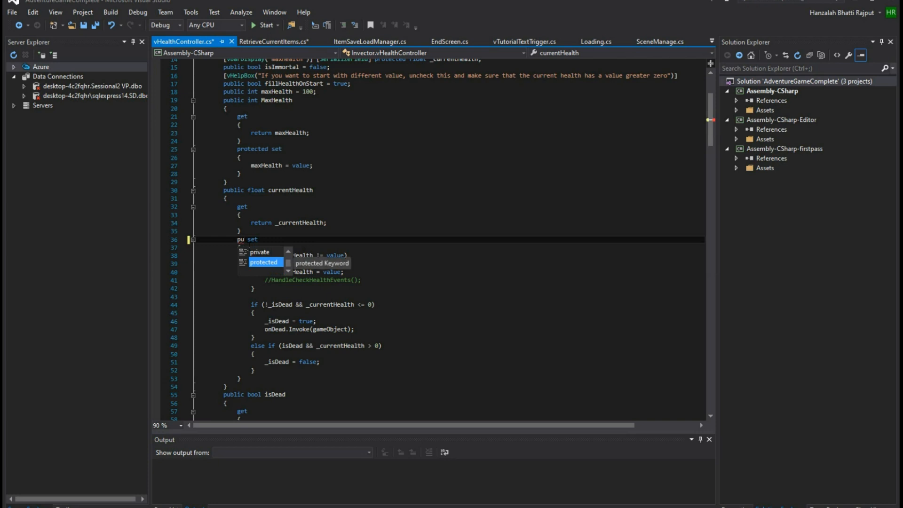
key("Up")
key("Up")
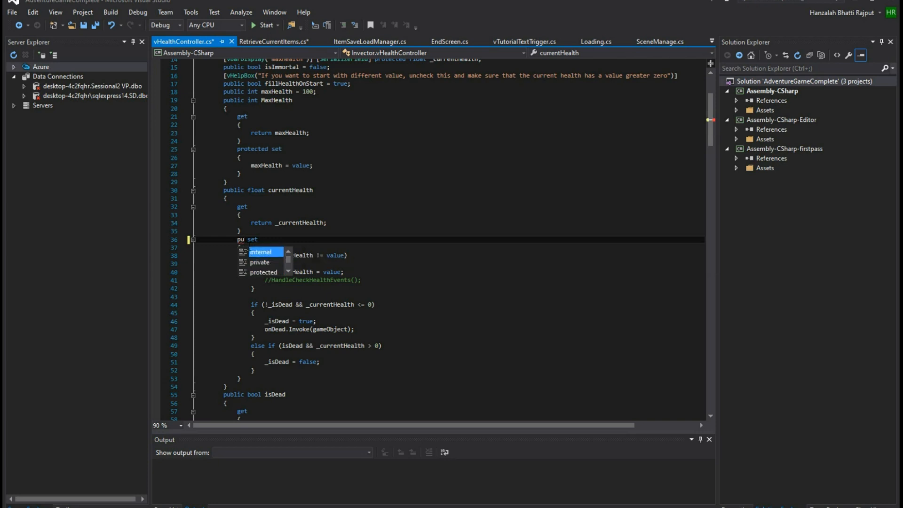
Step: Set the access modifier of the currentHealth property's setter to protected in vHealthController.cs and save the file
key("Down")
key("Down")
key("Tab")
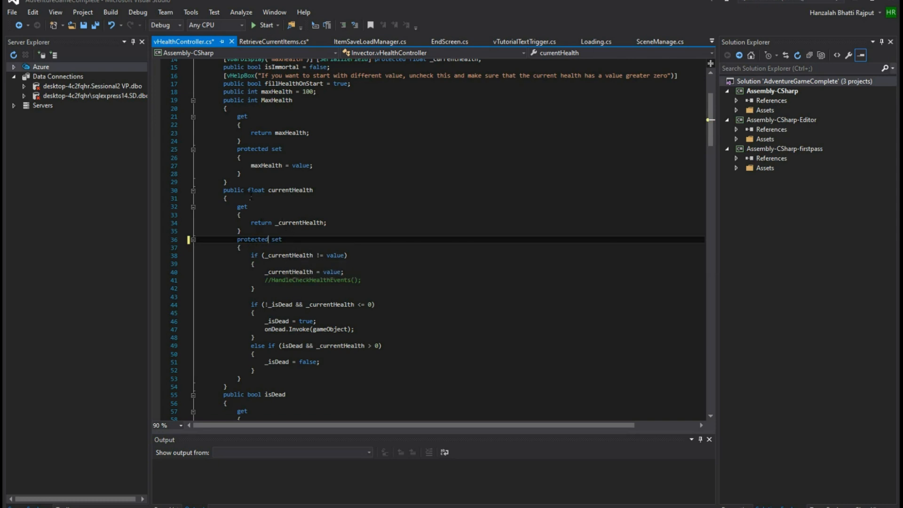
key("ctrl+s")
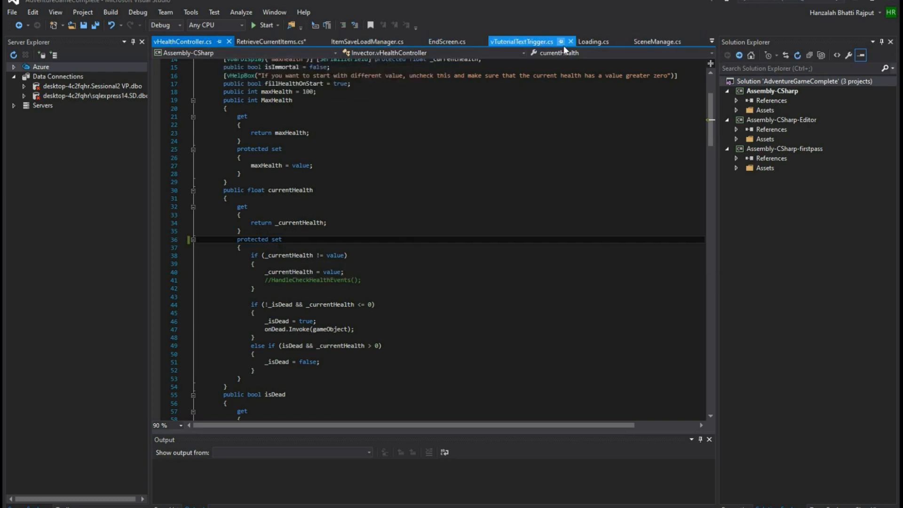
Step: Examine the error on the currentHealth assignment in RetrieveCurrentItems.cs and the health variables and properties in vHealthController.cs
left_click(254, 41)
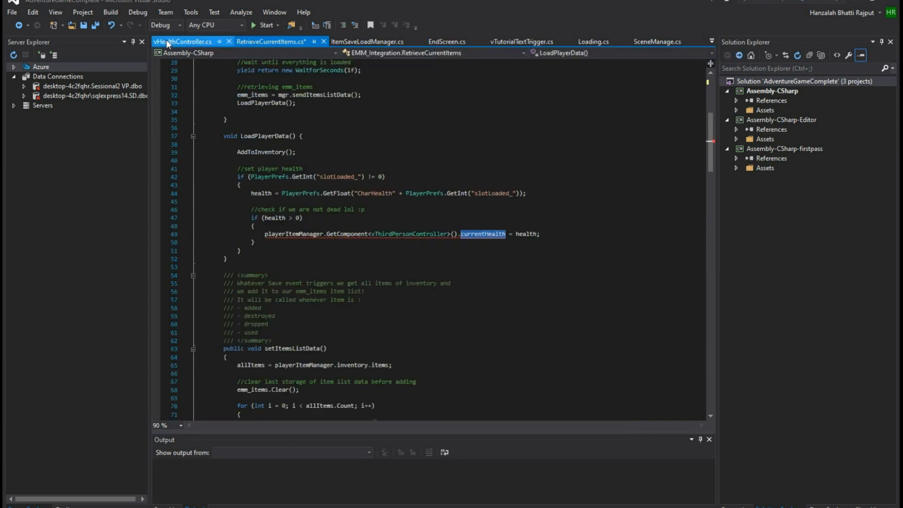
mouse_move(475, 233)
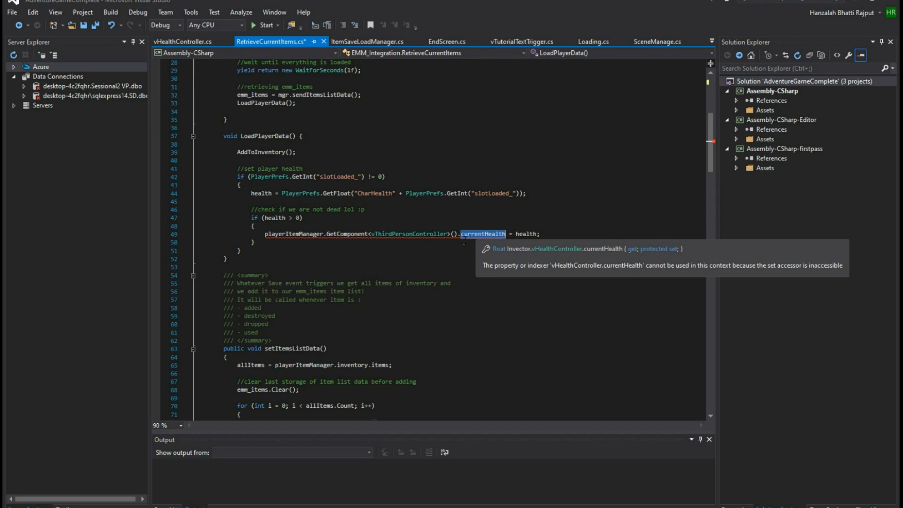
left_click(185, 42)
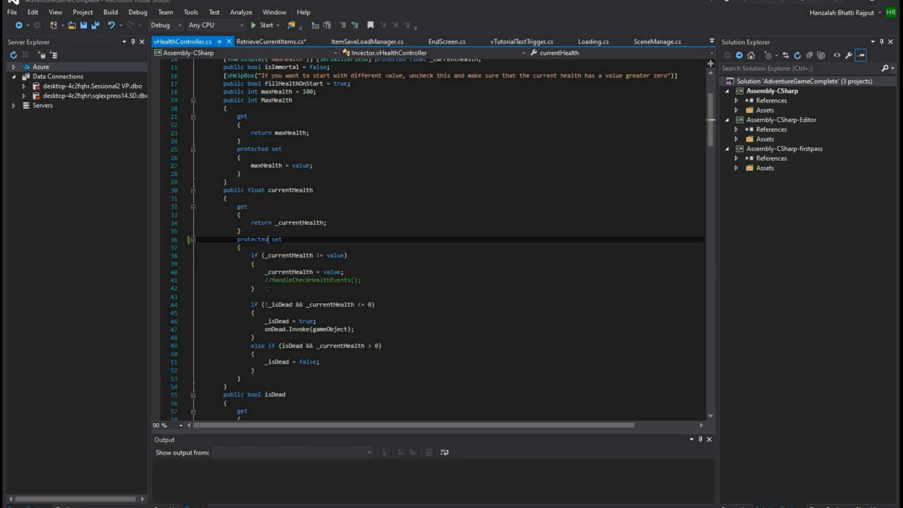
scroll(270, 289, "down", 2)
scroll(248, 216, "up", 1)
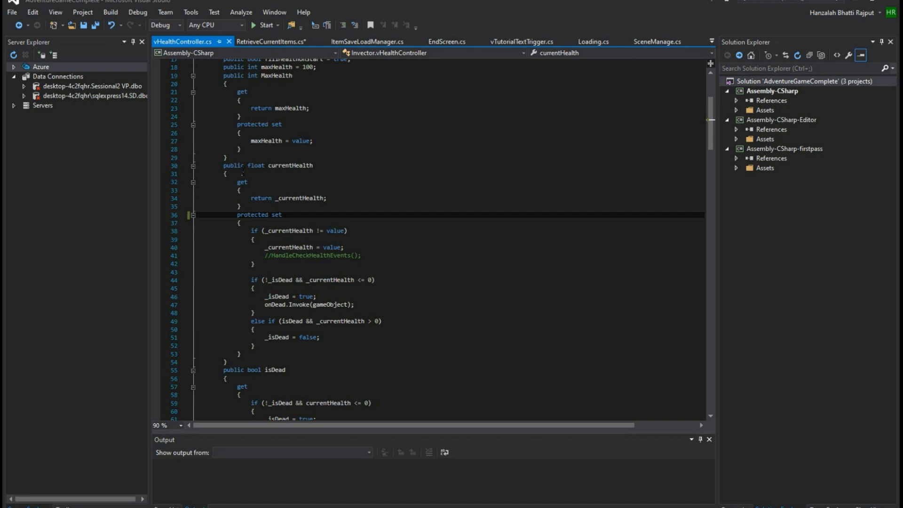
left_click(237, 165)
scroll(241, 174, "up", 3)
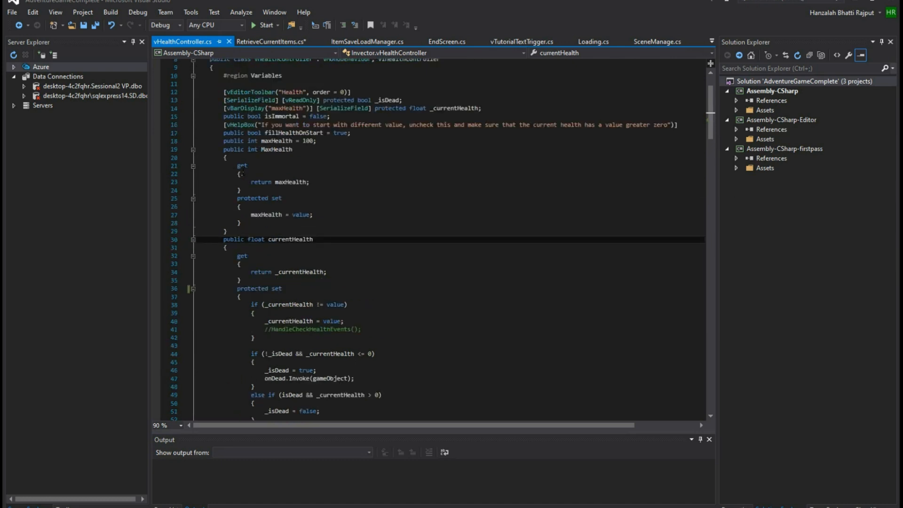
scroll(252, 141, "up", 2)
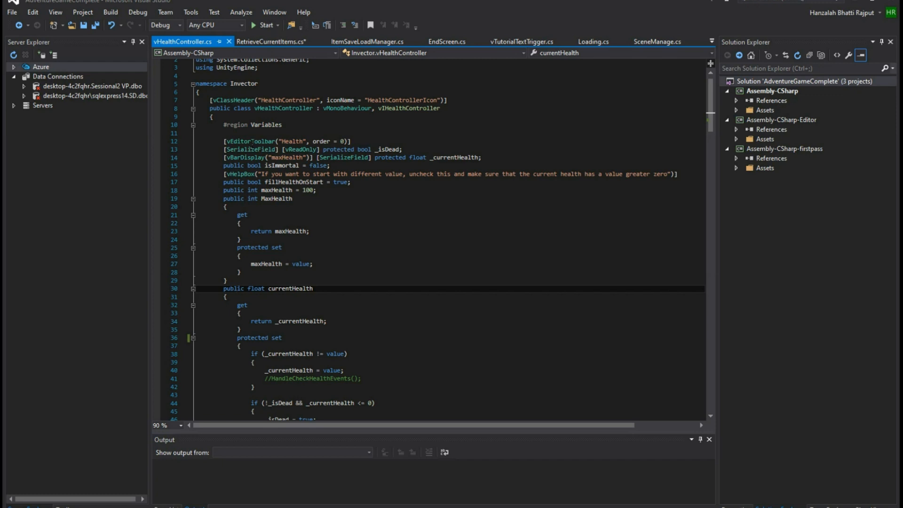
scroll(252, 142, "up", 1)
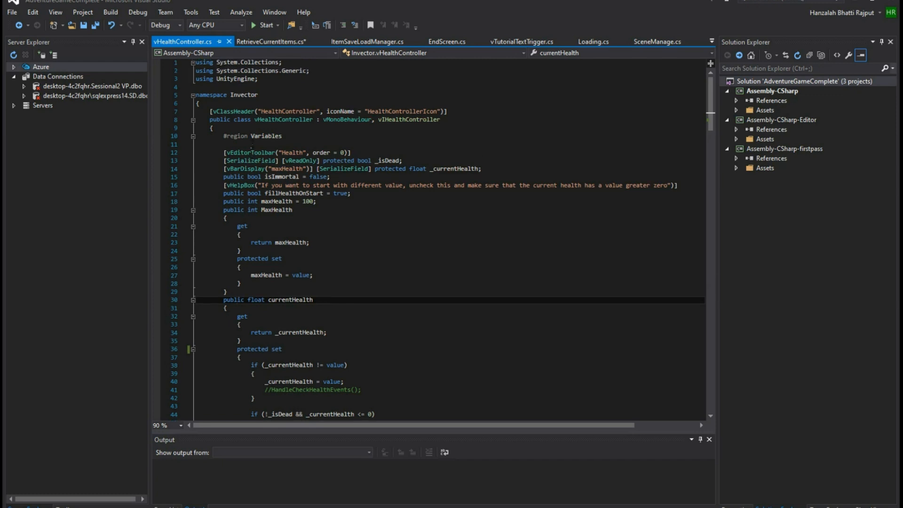
scroll(252, 146, "down", 4)
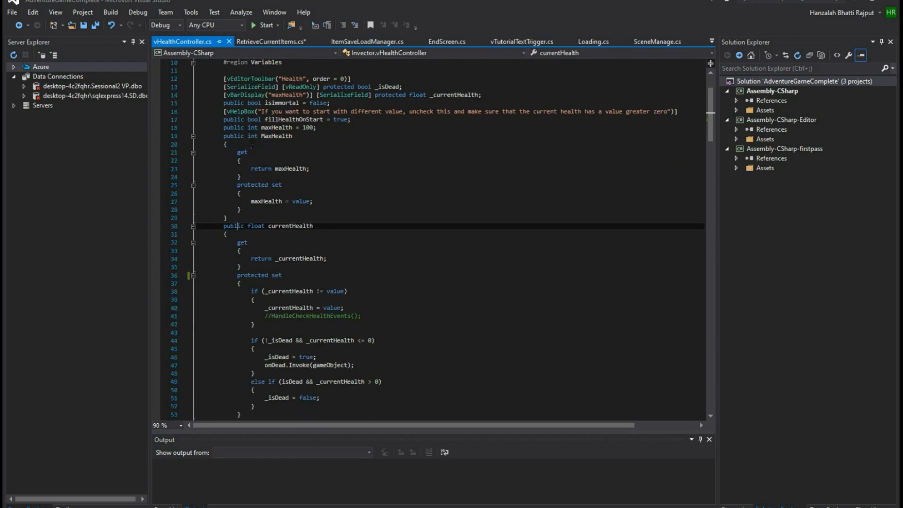
scroll(252, 144, "up", 4)
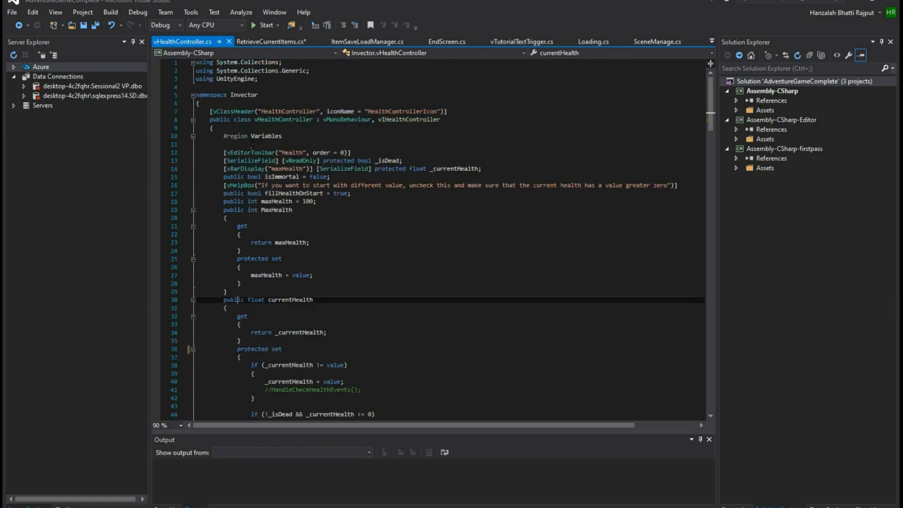
scroll(251, 145, "down", 4)
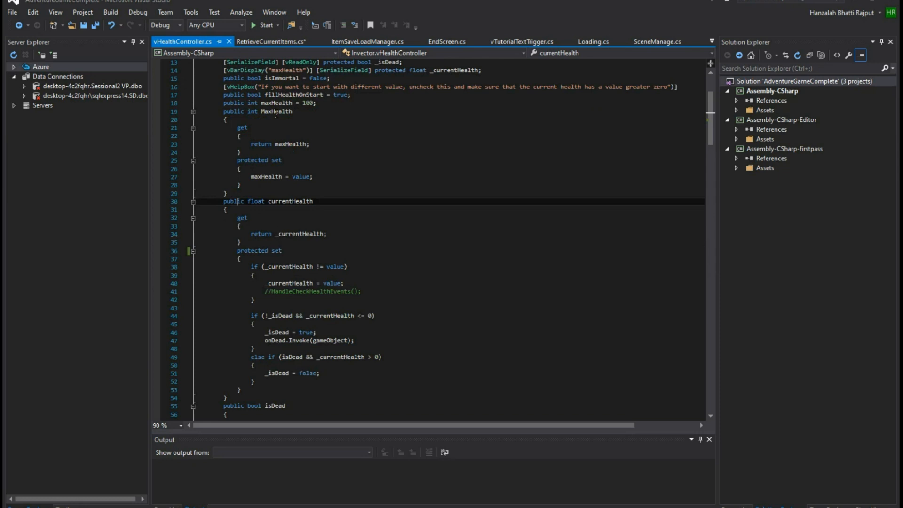
Step: Assign health to _currentHealth in RetrieveCurrentItems.cs, make the _currentHealth field public in vHealthController.cs, and save both files
left_click(647, 42)
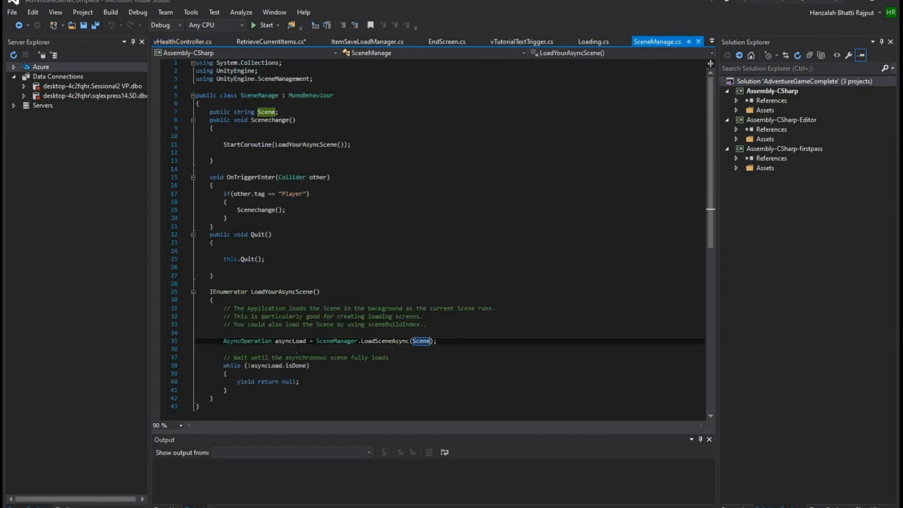
left_click(271, 42)
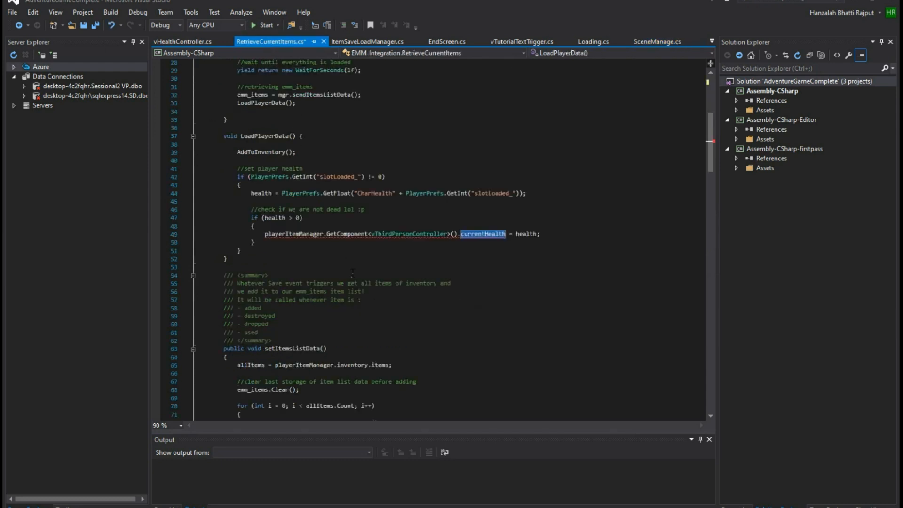
mouse_move(284, 242)
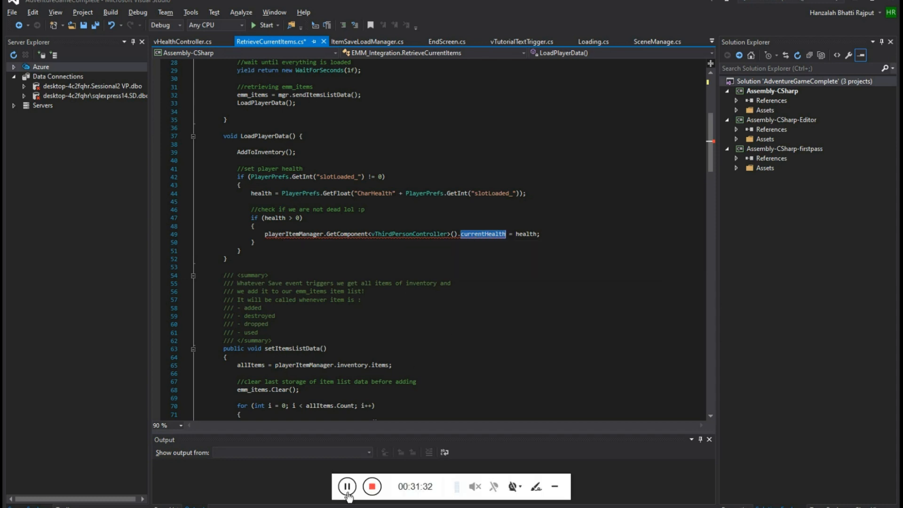
key("ctrl+s")
key("F12")
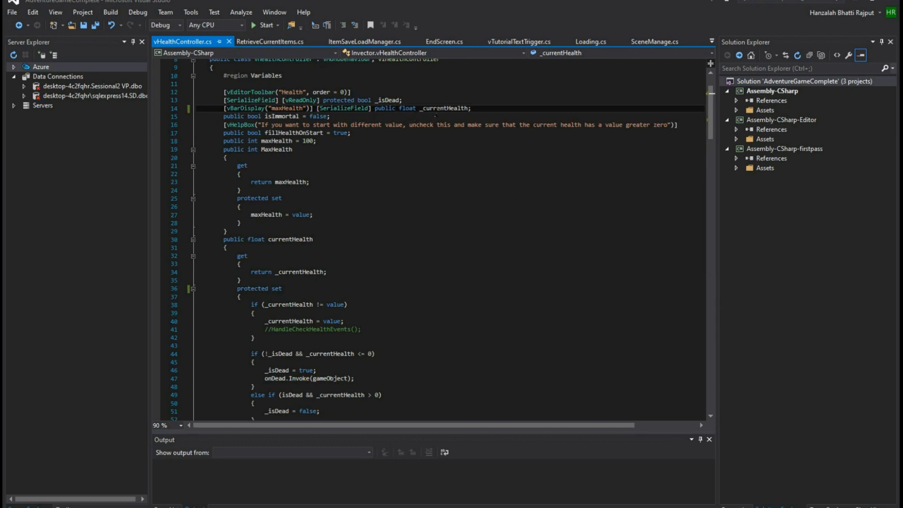
left_click(437, 109)
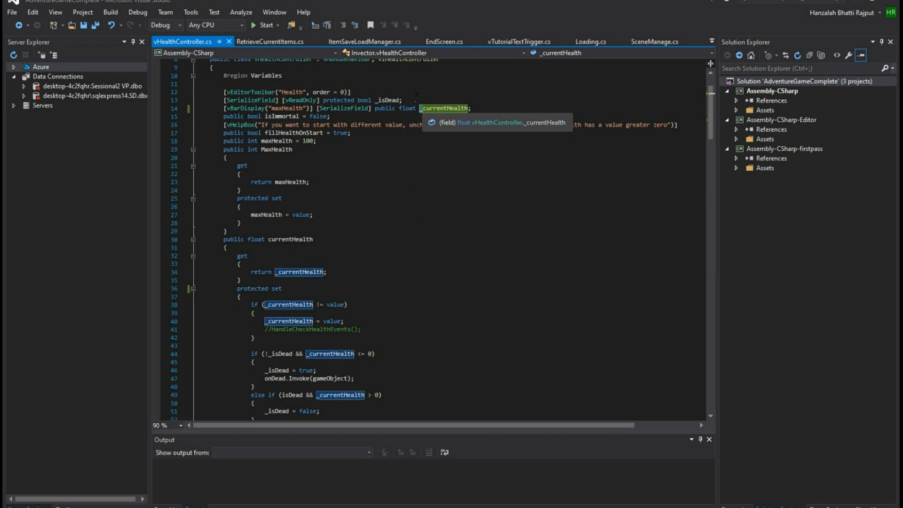
Step: Try to remove the underscore from _currentHealth in the health assignment of LoadPlayerData, and undo the deletion
left_click(268, 44)
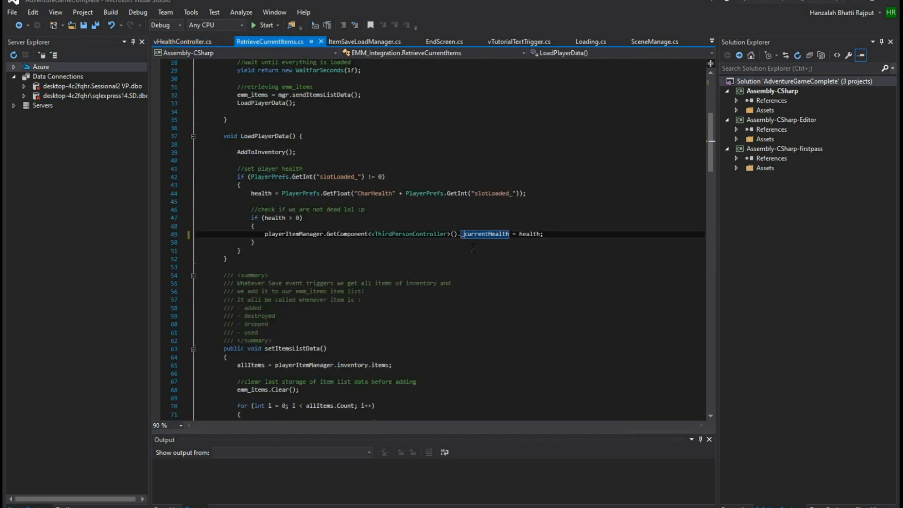
key("Delete")
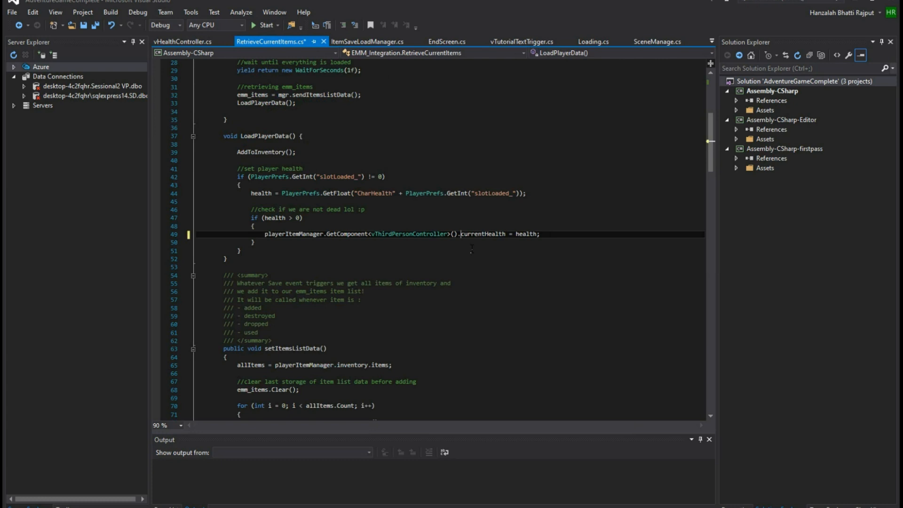
key("ctrl+w")
key("ctrl+z")
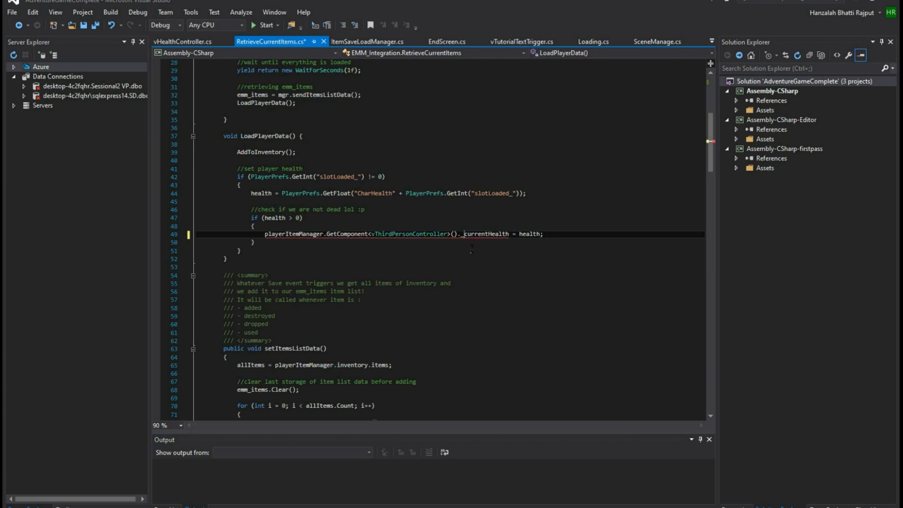
Step: Review the public _currentHealth declaration in vHealthController.cs and return to the health assignment in RetrieveCurrentItems.cs
scroll(472, 249, "down", 1)
left_click(171, 42)
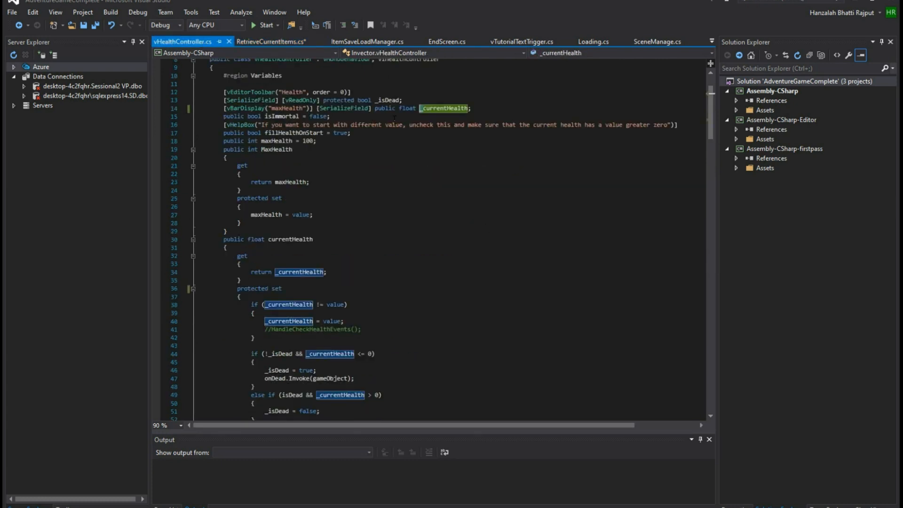
left_click(384, 113)
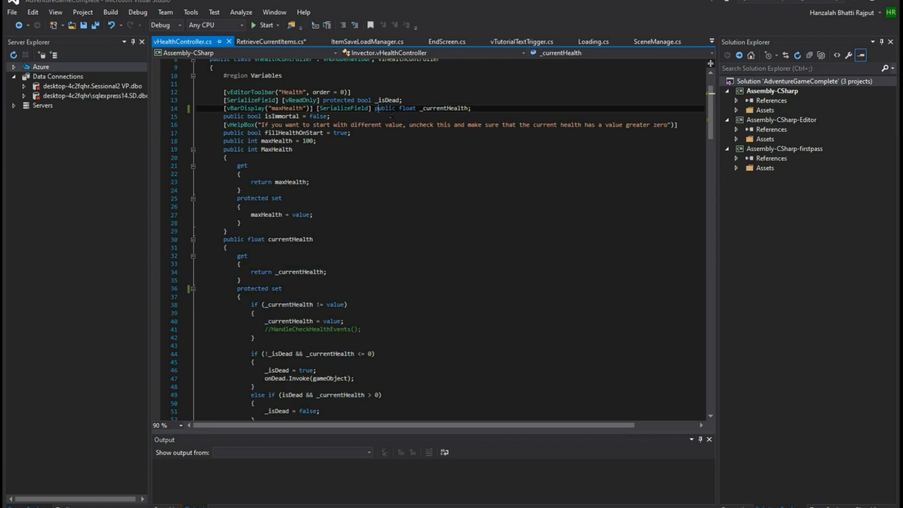
left_click(277, 42)
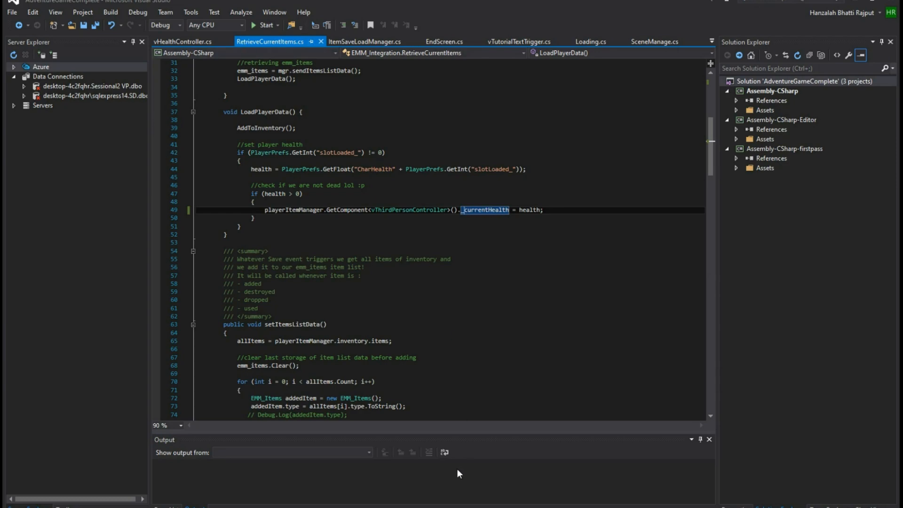
Step: Switch to Unity and clear the old script errors from the console
key("alt+Tab")
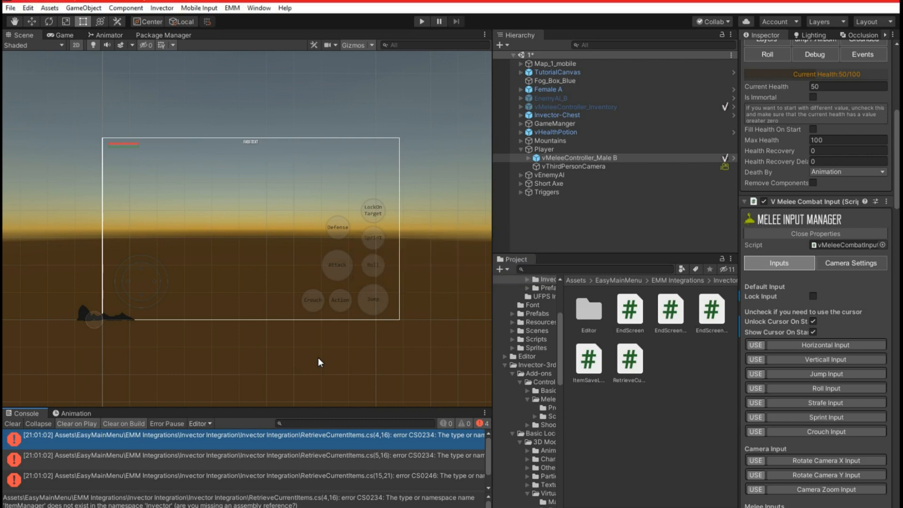
left_click(15, 422)
left_click(16, 421)
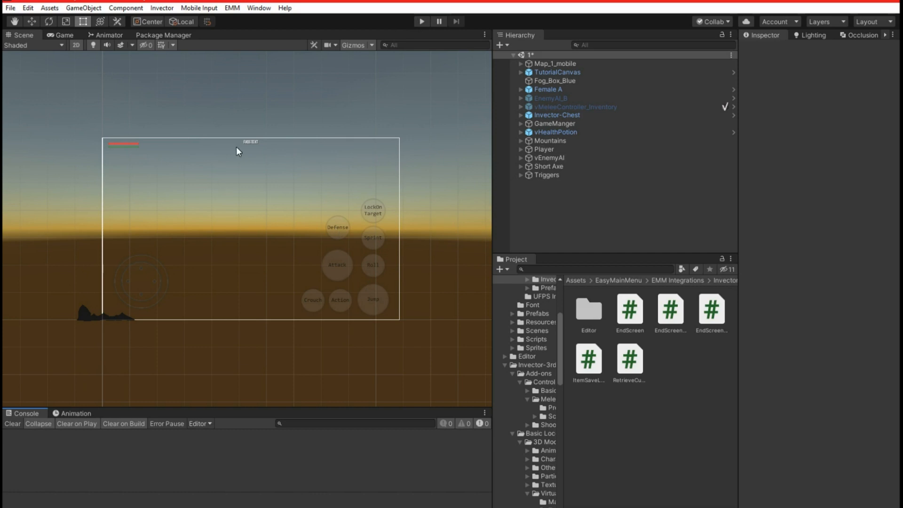
Step: Collapse the expanded asset folders and open the Scenes folder of EasyMainMenu
scroll(506, 383, "up", 3)
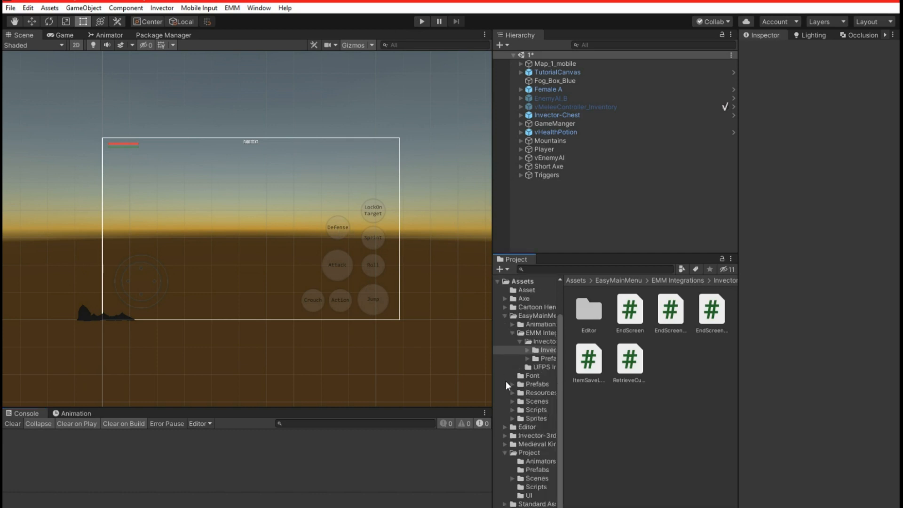
left_click(504, 316)
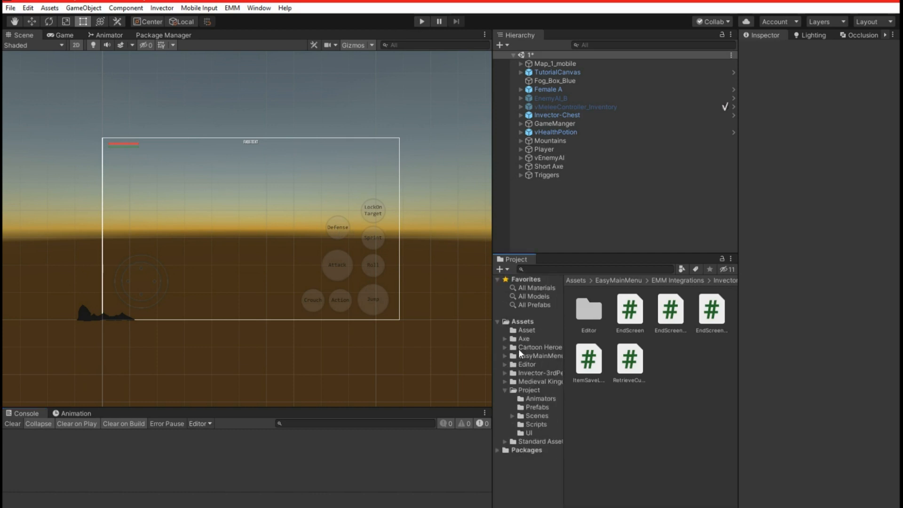
left_click(504, 391)
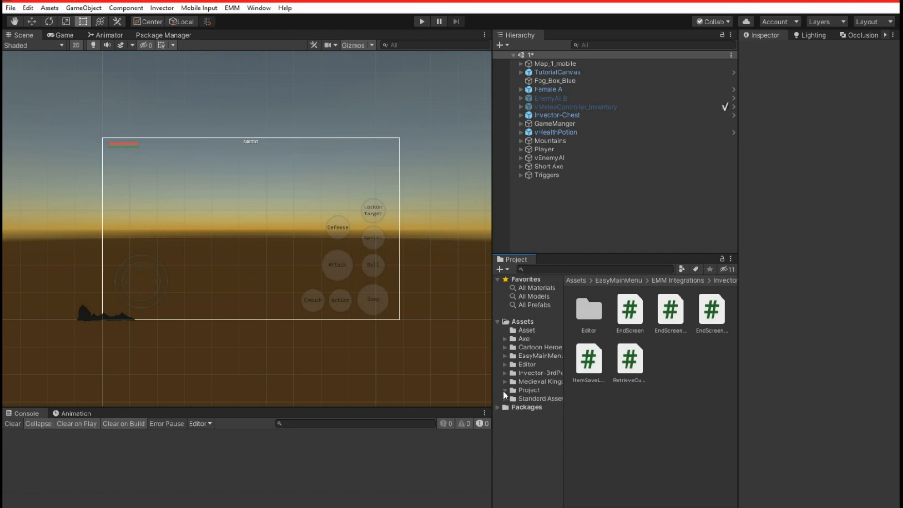
left_click(529, 358)
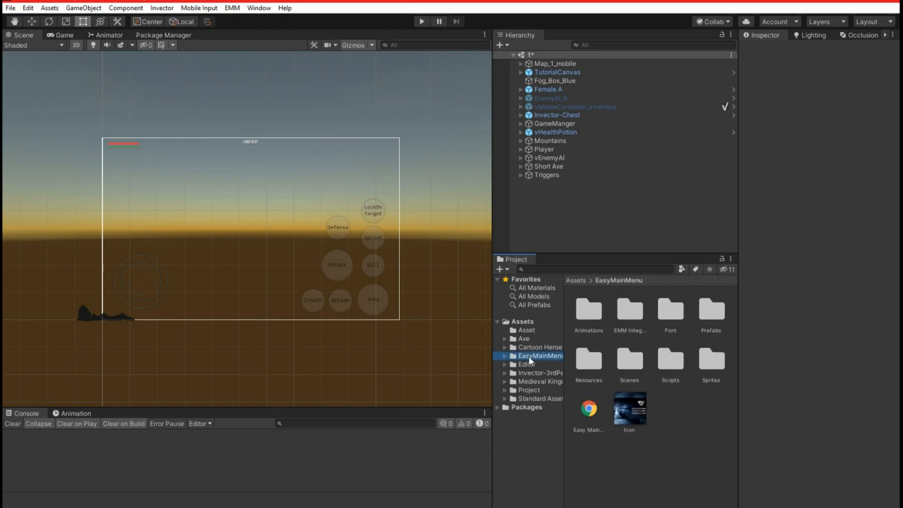
double_click(630, 361)
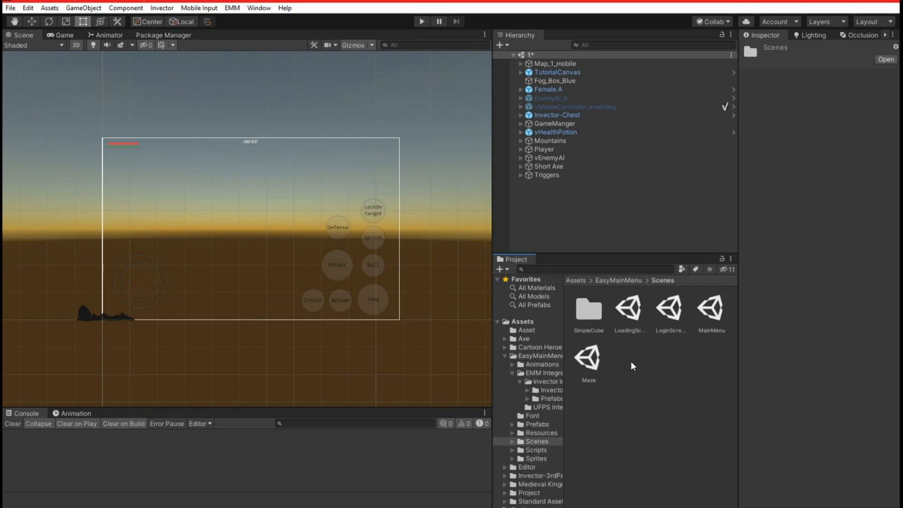
Step: Open the MainMenu scene from the EasyMainMenu scenes and answer the save prompt for the current scene
left_click(670, 314)
left_click(714, 317)
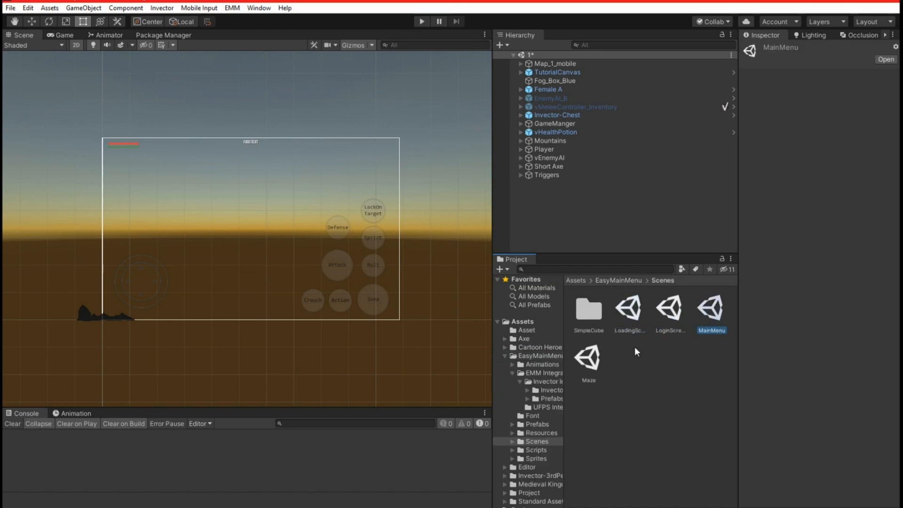
left_click(600, 354)
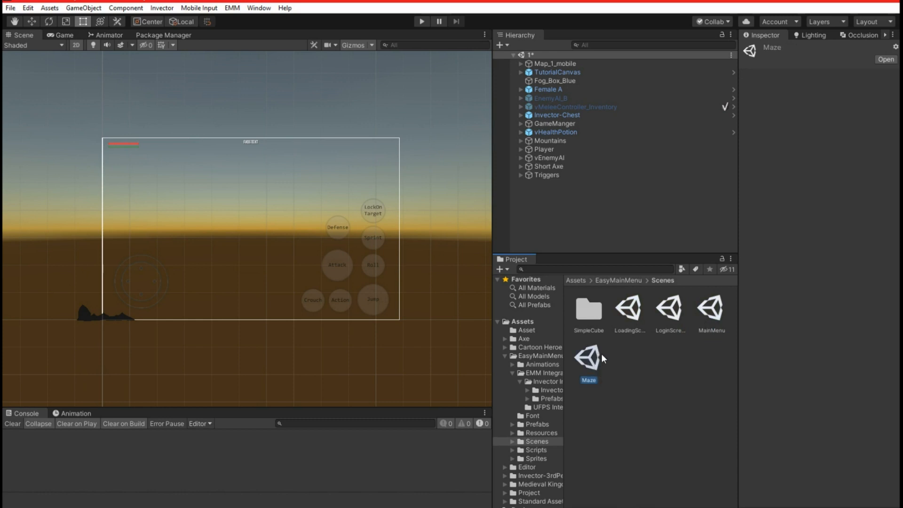
double_click(712, 314)
left_click(431, 293)
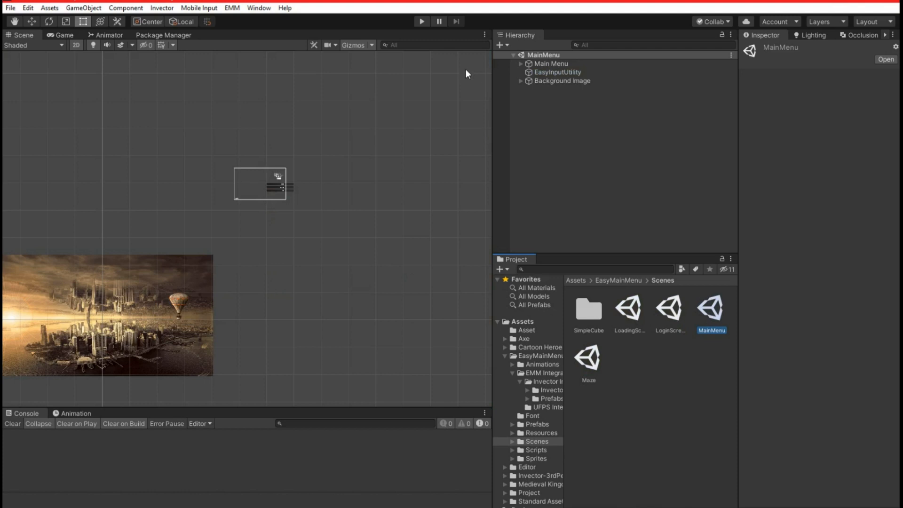
Step: Play the MainMenu scene to preview the start menu, and stop play mode
left_click(421, 21)
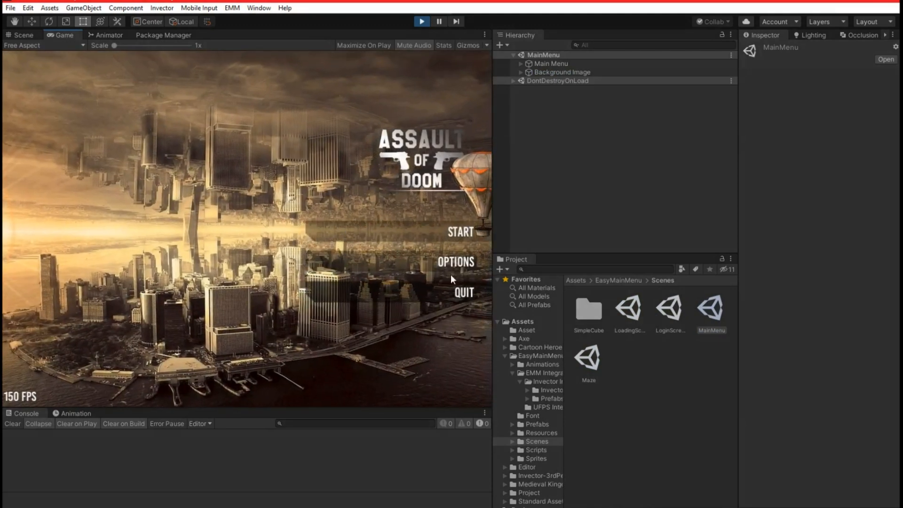
left_click(421, 22)
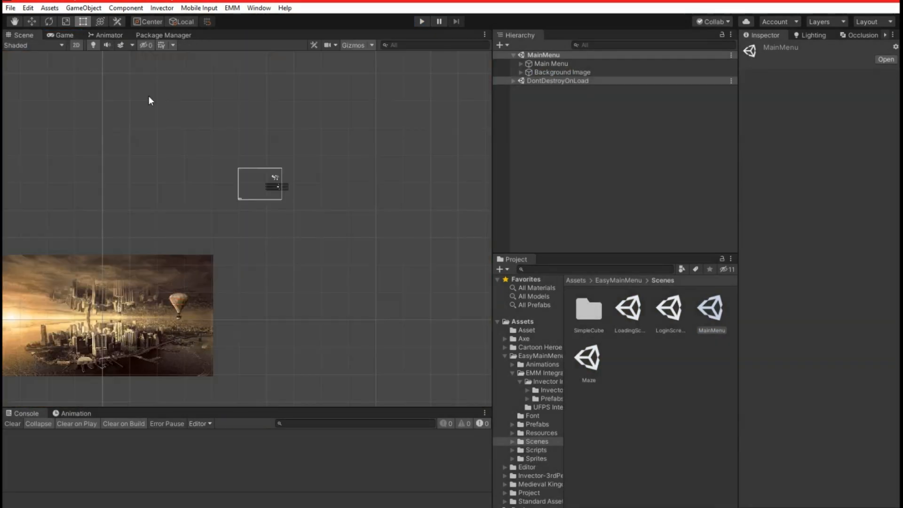
Step: Show the Game view and set its resolution to 2560x1440 Landscape
left_click(67, 36)
left_click(39, 46)
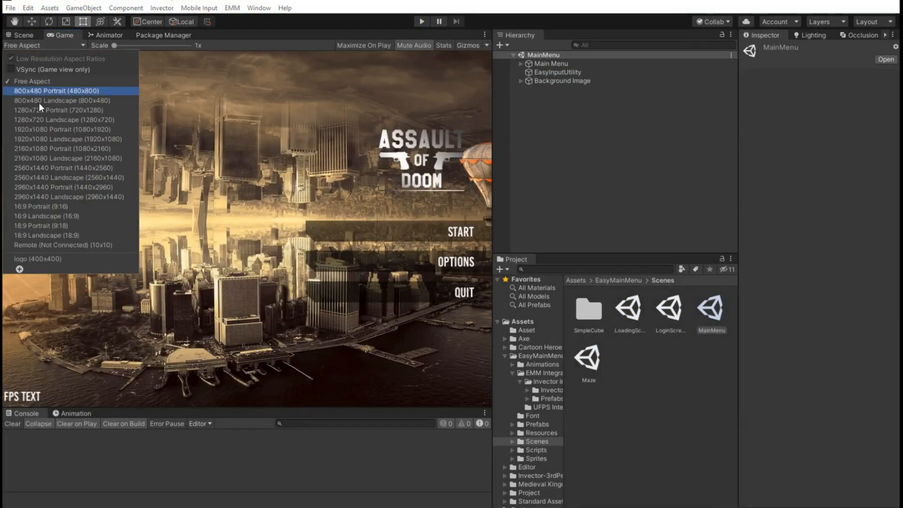
left_click(55, 197)
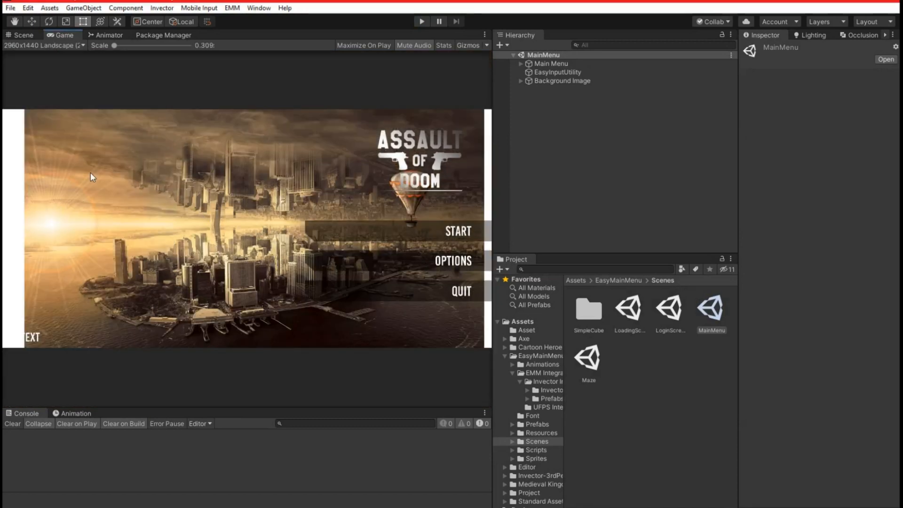
left_click(68, 47)
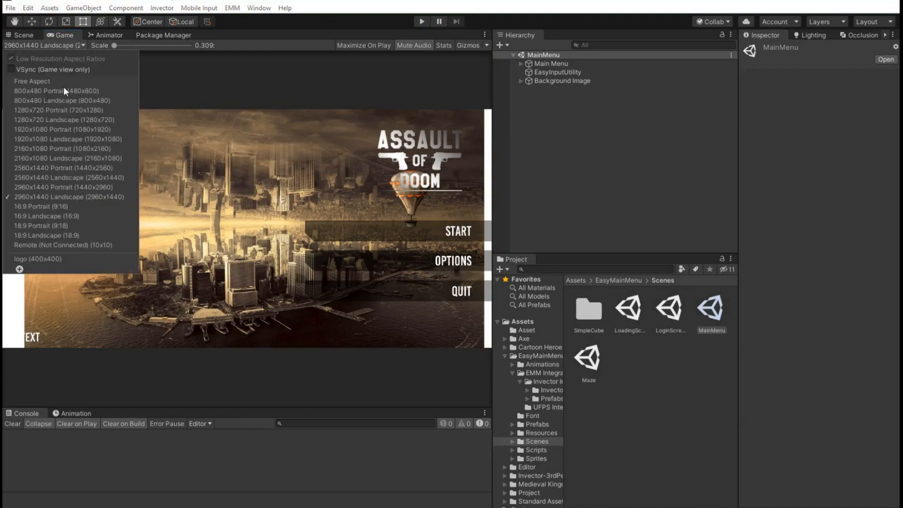
left_click(59, 178)
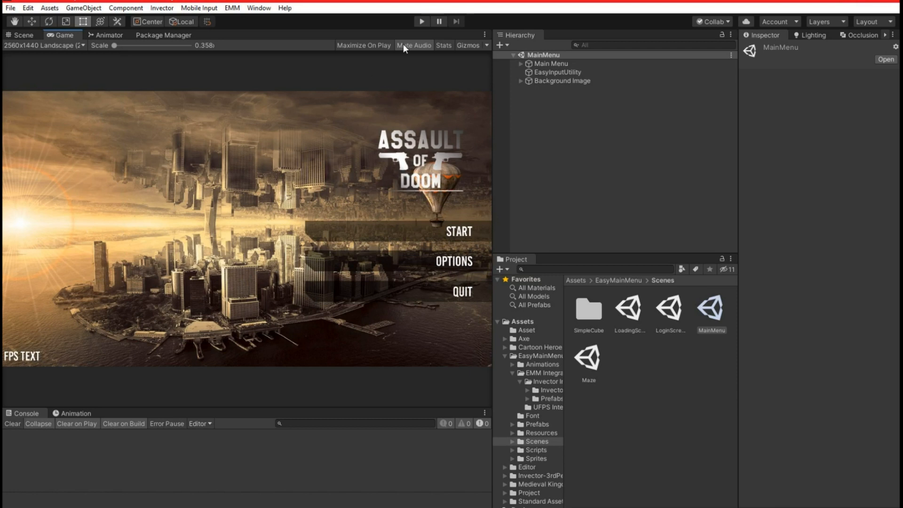
Step: Play the MainMenu scene and examine the Game, Controls and Reconfig Controls pages of the in-game options
left_click(421, 22)
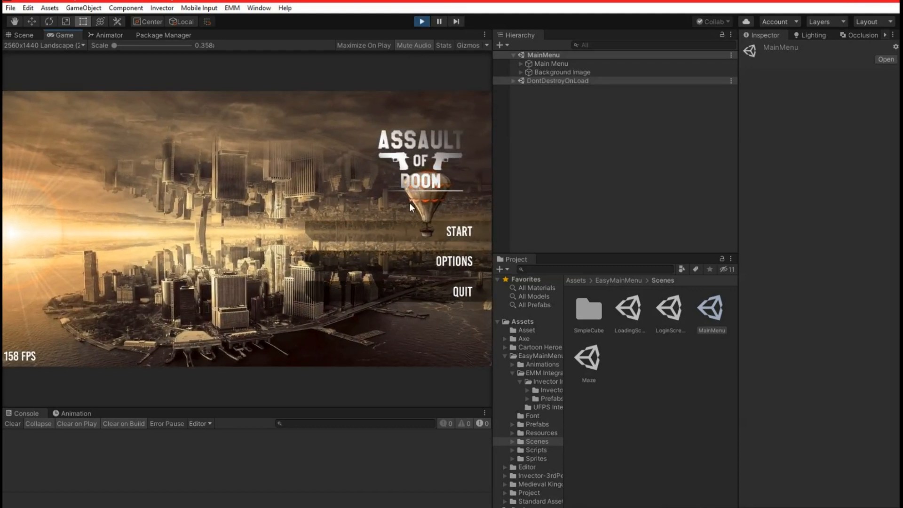
left_click(417, 266)
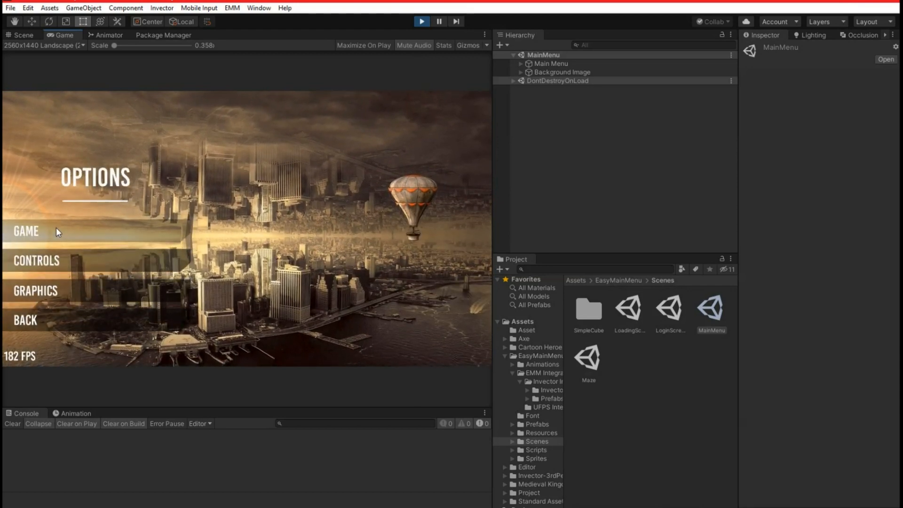
left_click(56, 227)
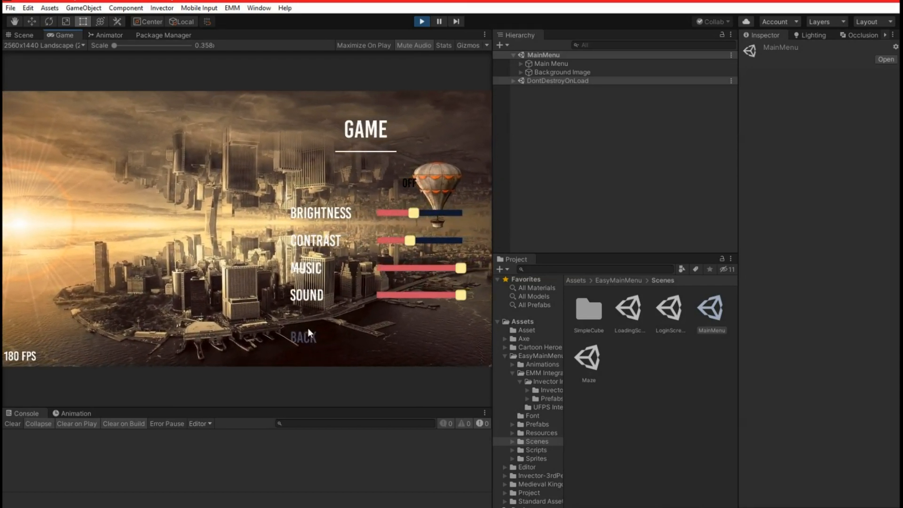
left_click(308, 339)
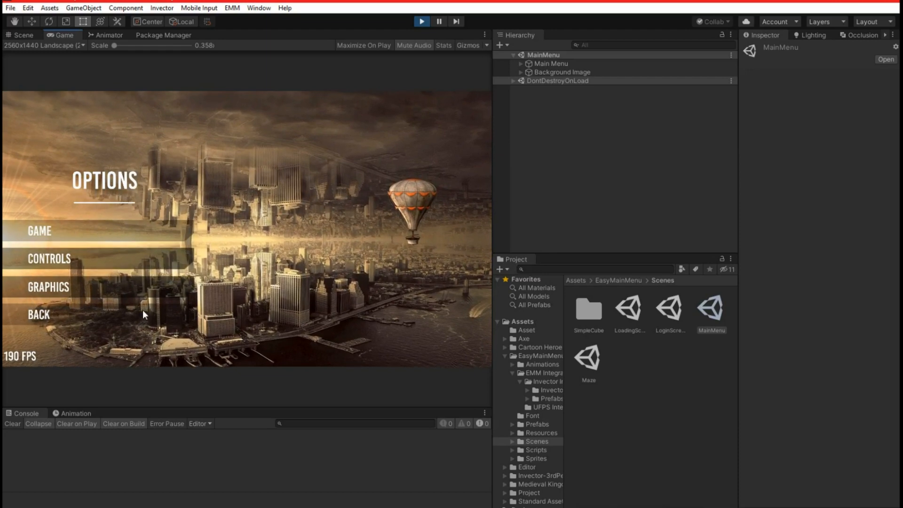
left_click(121, 266)
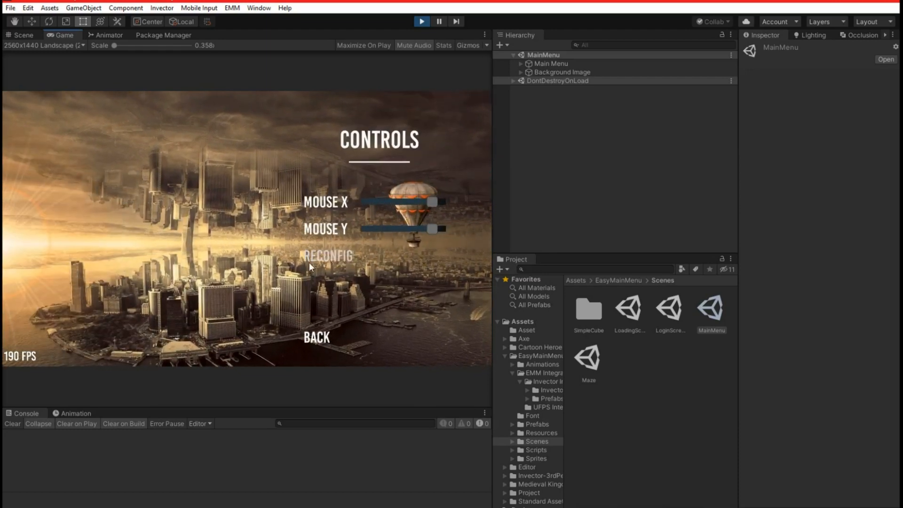
left_click(320, 258)
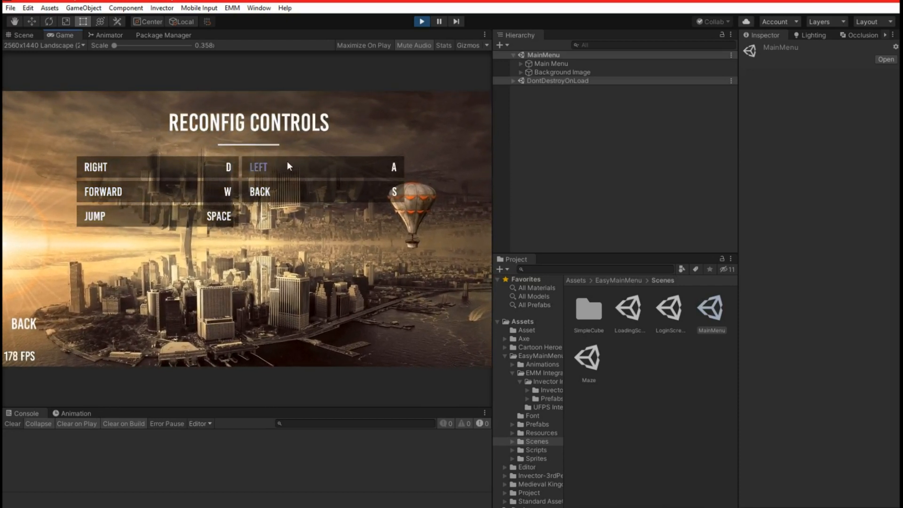
left_click(38, 319)
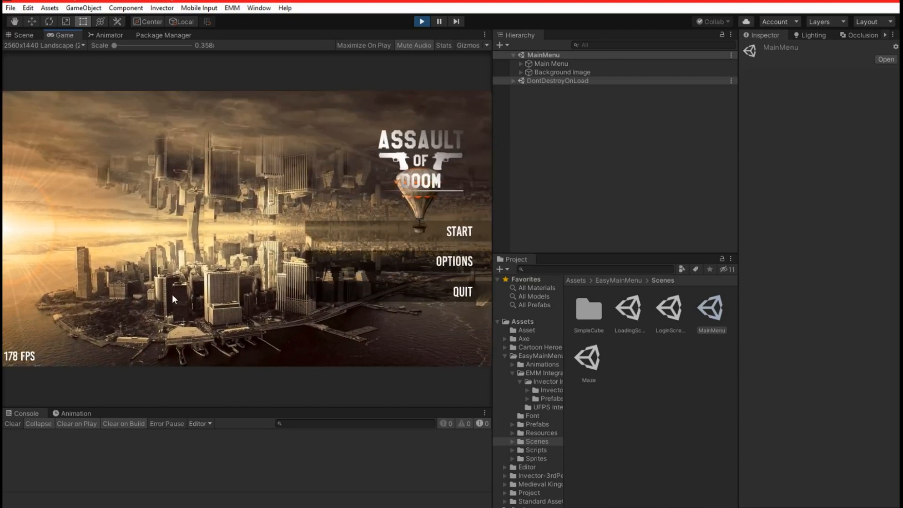
Step: Reopen the in-game options, examine the Graphics page, and return to the start menu
left_click(393, 258)
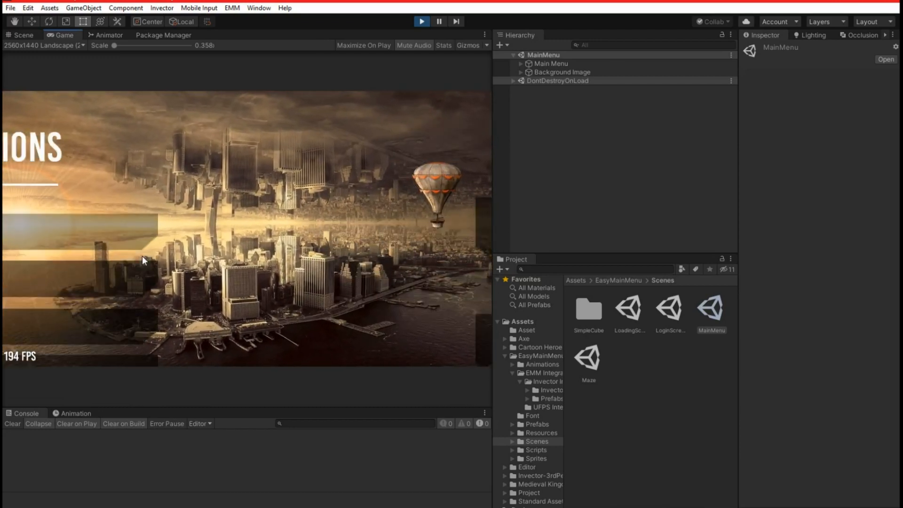
left_click(101, 285)
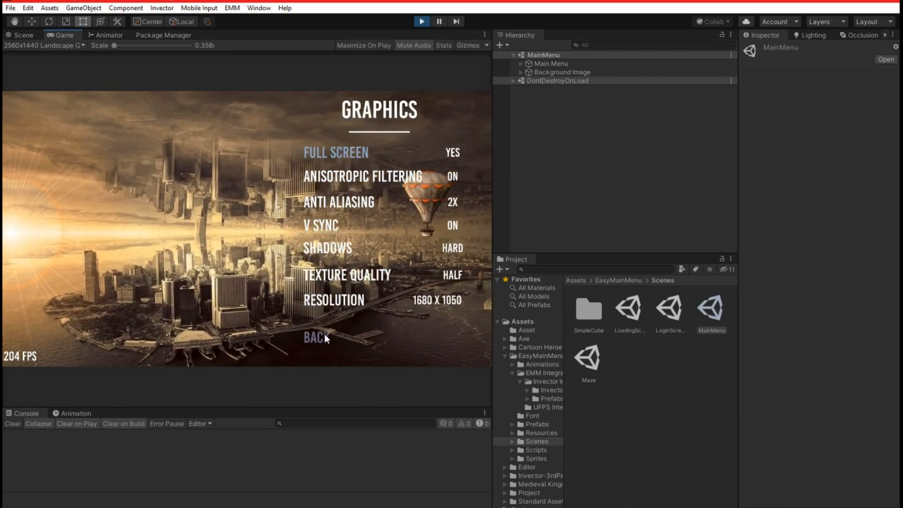
left_click(316, 337)
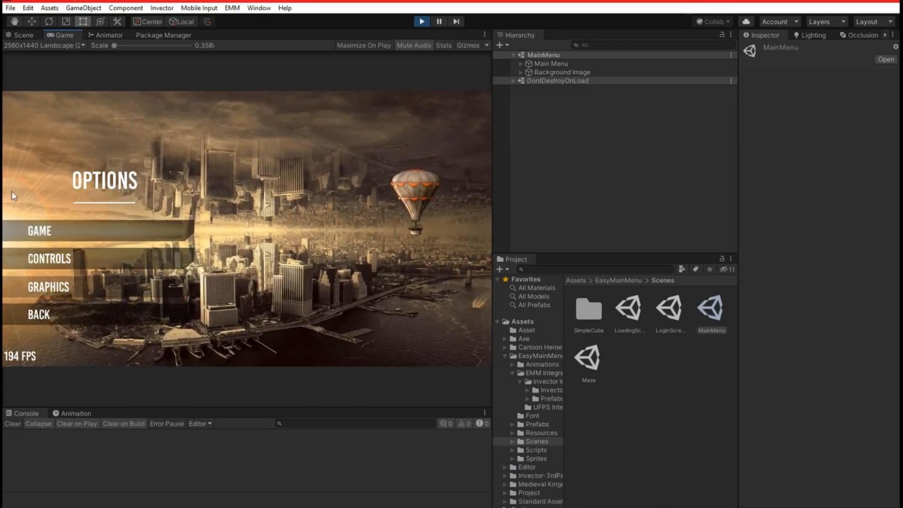
left_click(95, 317)
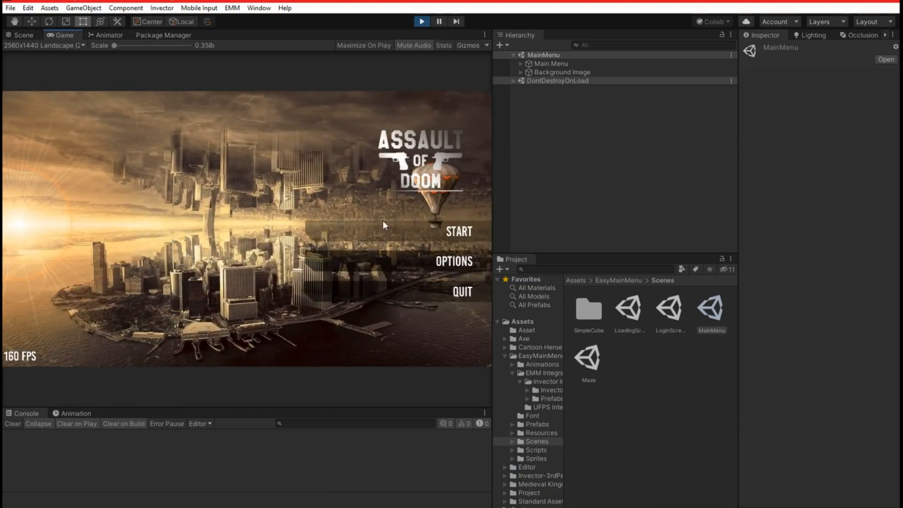
Step: Test starting a new game with the GTA 5 level, leave the level selection, and stop play mode
left_click(465, 232)
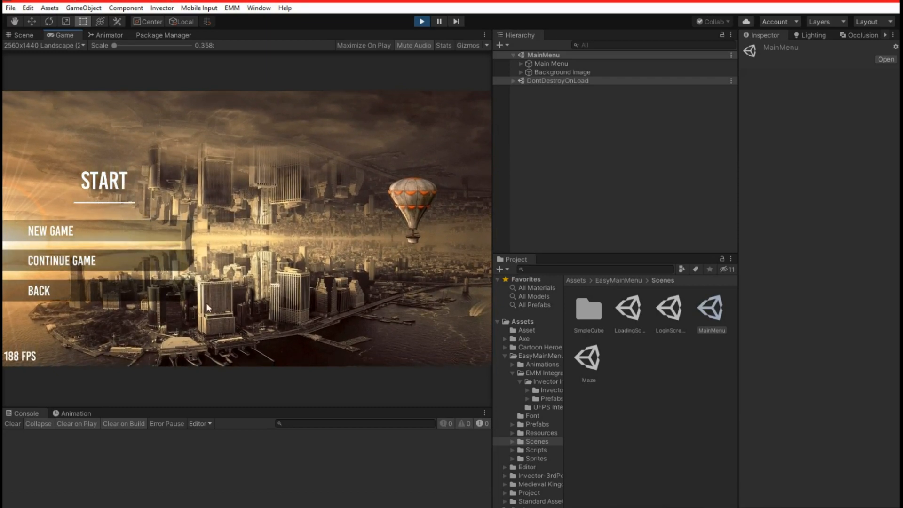
left_click(121, 232)
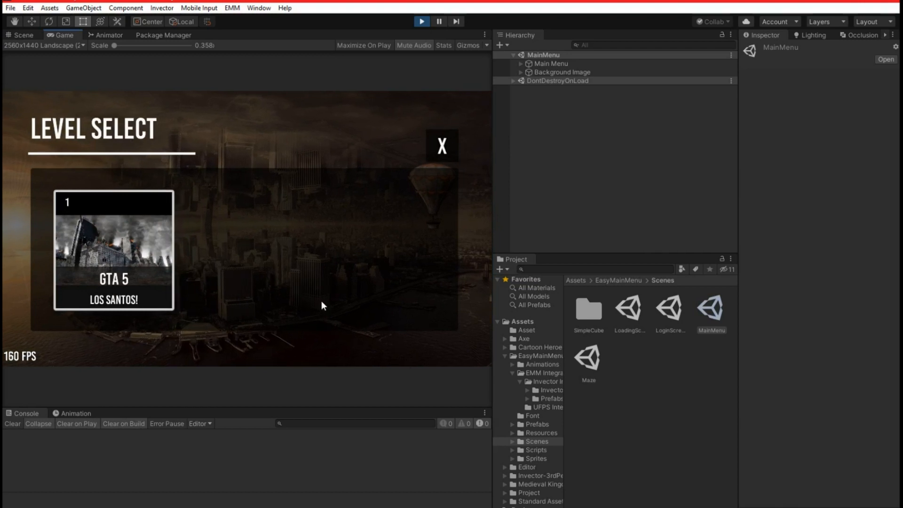
left_click(108, 257)
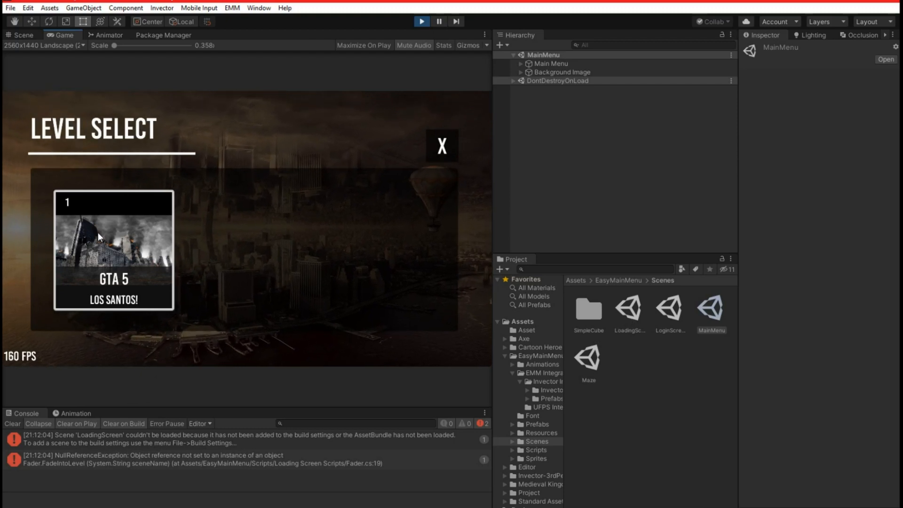
left_click(451, 144)
left_click(118, 286)
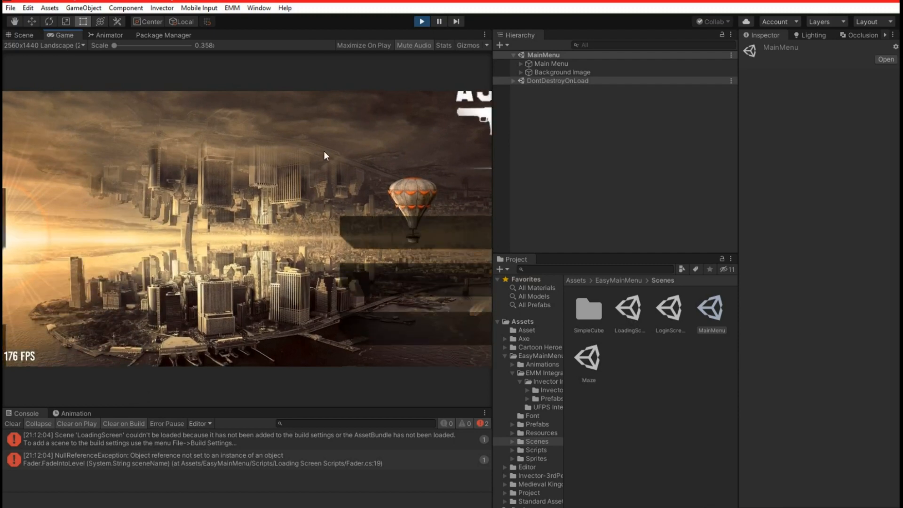
left_click(422, 22)
Step: Remove the Project MainMenu and Loading scenes from the Scenes In Build list in the Build Settings
left_click(10, 8)
left_click(37, 113)
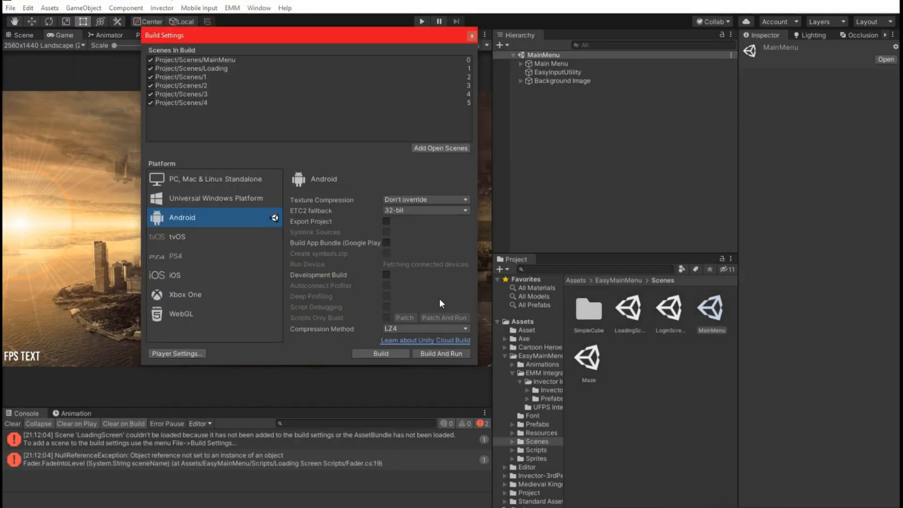
left_click(194, 68)
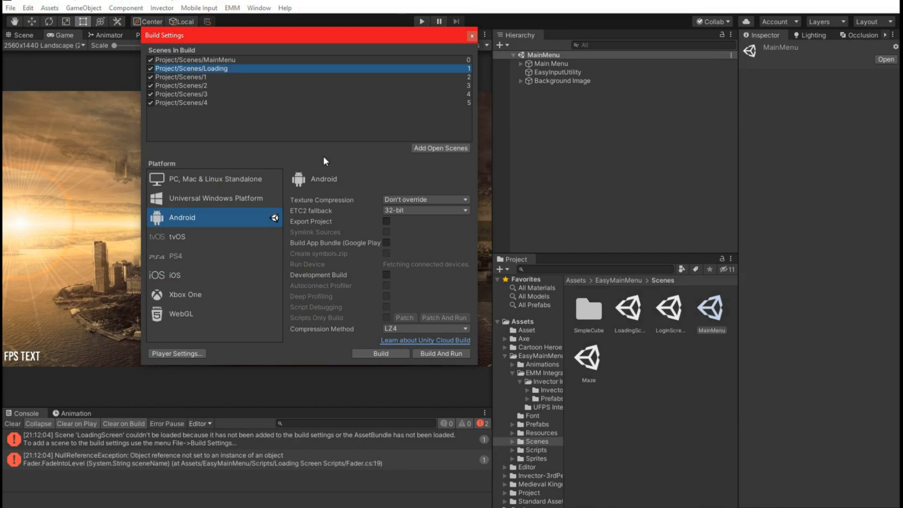
left_click(220, 61)
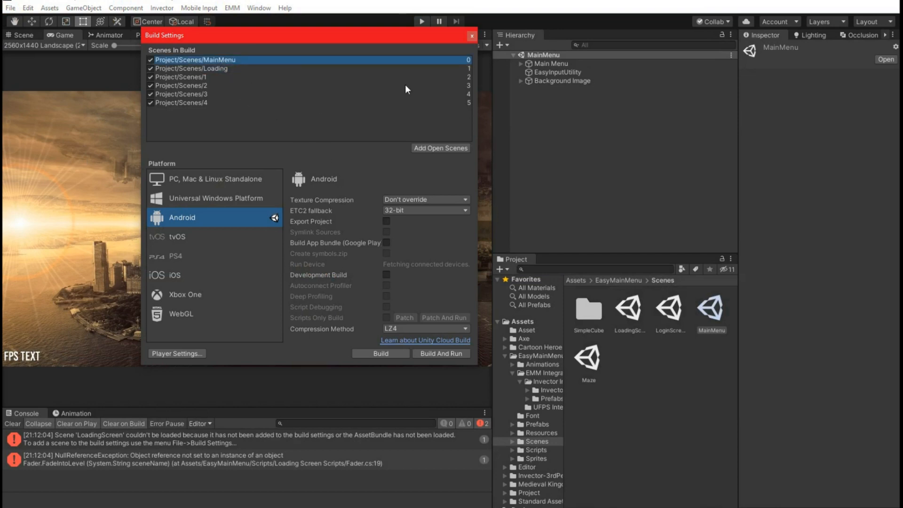
right_click(215, 59)
left_click(228, 67)
right_click(203, 60)
left_click(212, 69)
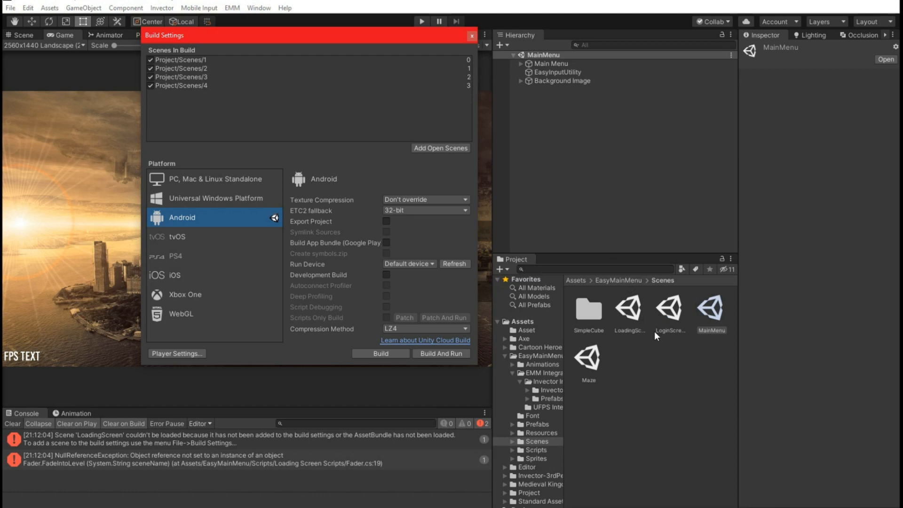
Step: Duplicate the MainMenu, LoginScreen and LoadingScreen scenes in the EasyMainMenu Scenes folder
mouse_move(696, 320)
left_mouse_down()
mouse_move(471, 188)
mouse_move(206, 58)
mouse_move(621, 249)
mouse_move(711, 320)
mouse_move(723, 362)
mouse_move(713, 317)
left_mouse_up()
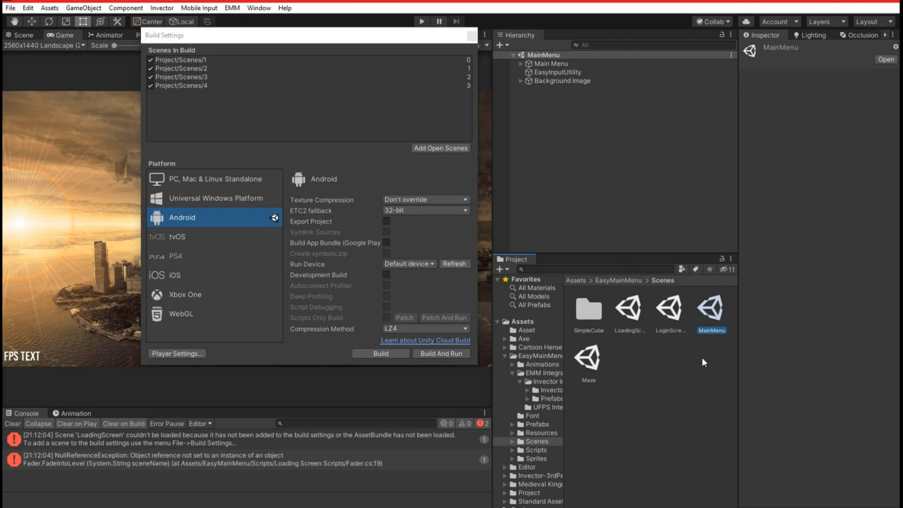
left_click(670, 309, "ctrl")
left_click(633, 309, "ctrl")
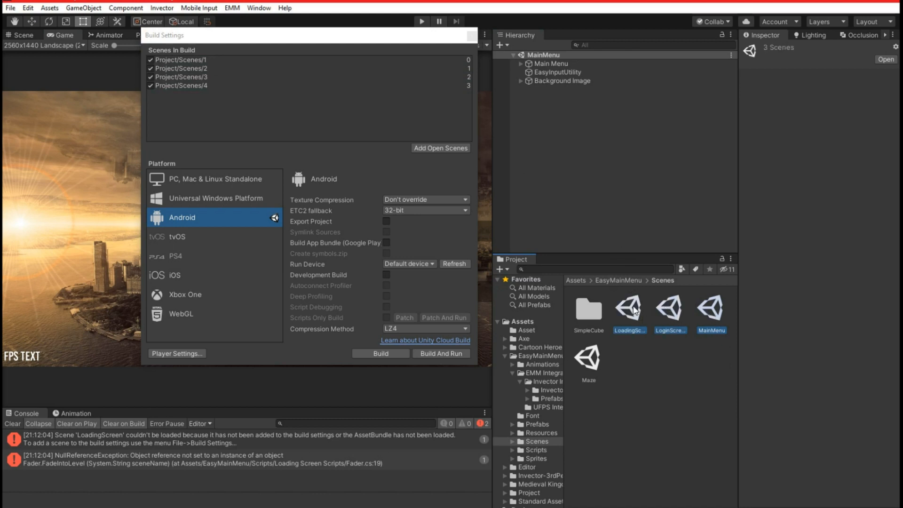
right_click(635, 310)
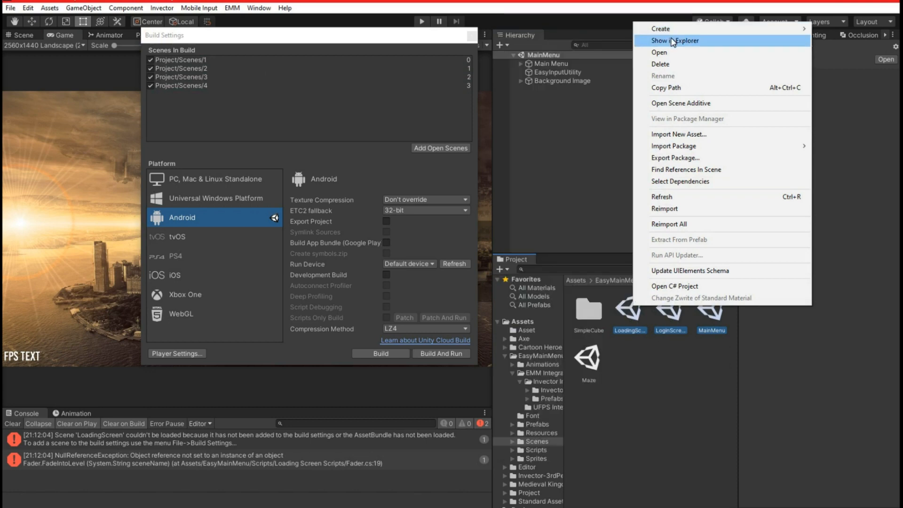
left_click(671, 399)
key("ctrl+d")
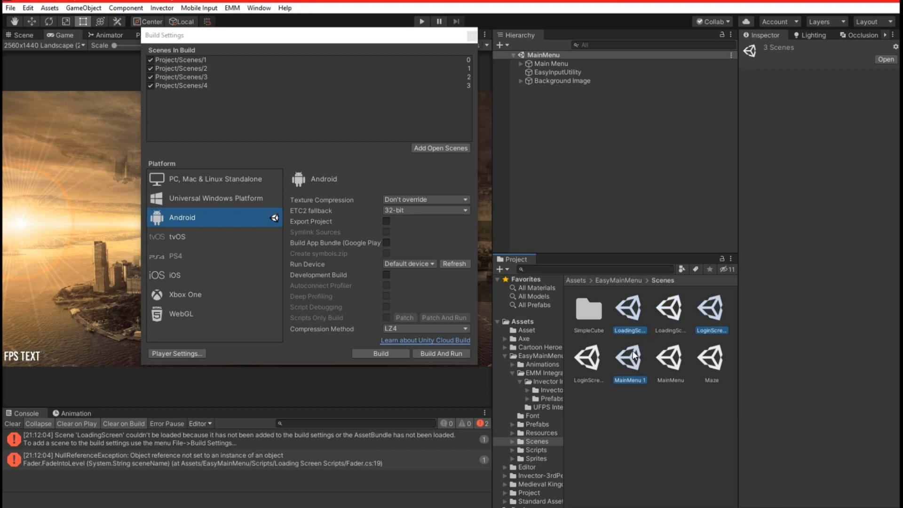
Step: Move the three duplicated scenes into the Scenes folder inside Project and open that folder
left_click_drag(628, 316, 531, 492)
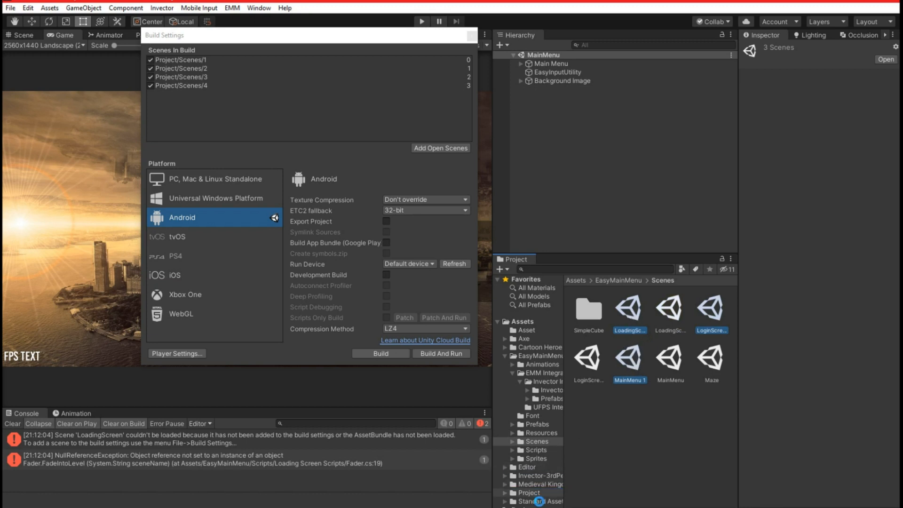
left_click(521, 493)
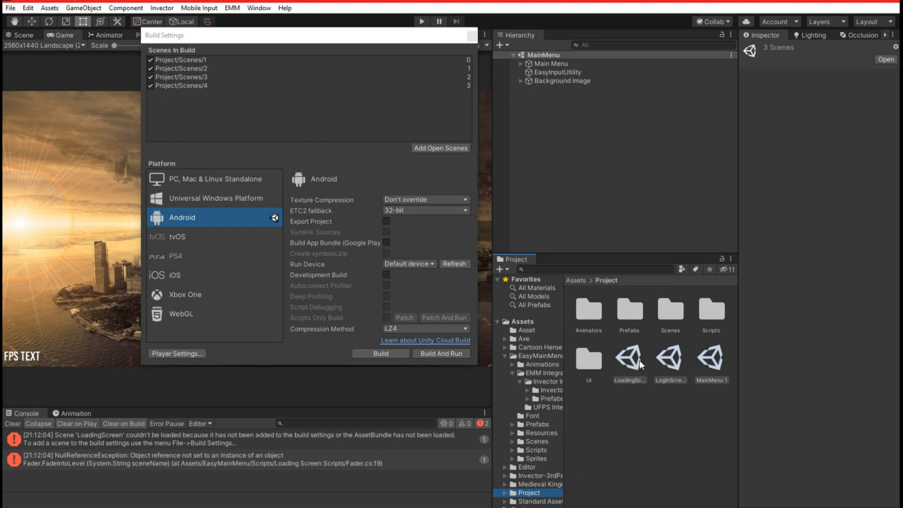
left_click_drag(640, 364, 670, 312)
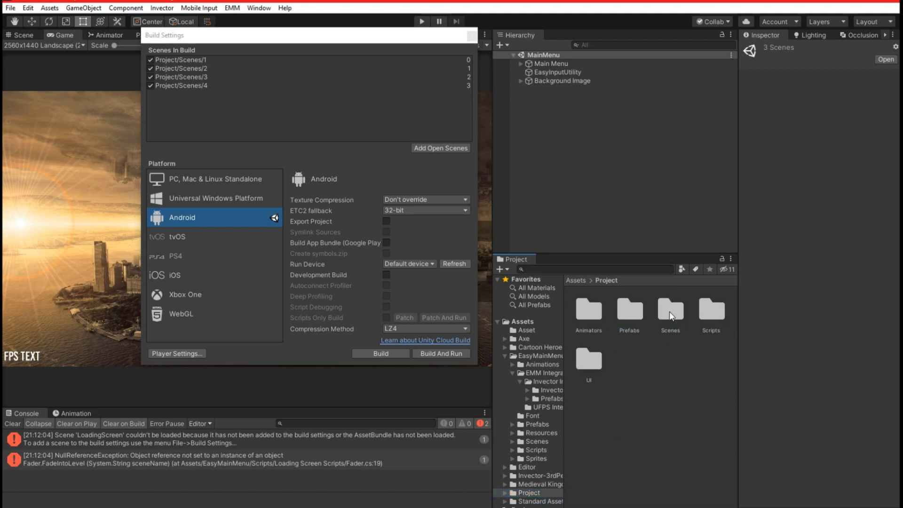
double_click(670, 311)
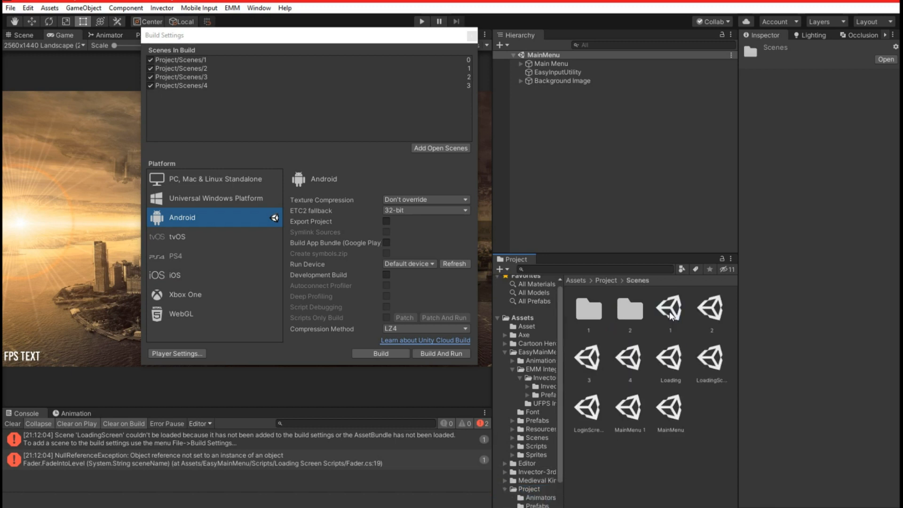
Step: Delete the old MainMenu and Loading scenes from the Project Scenes folder
left_click(674, 415)
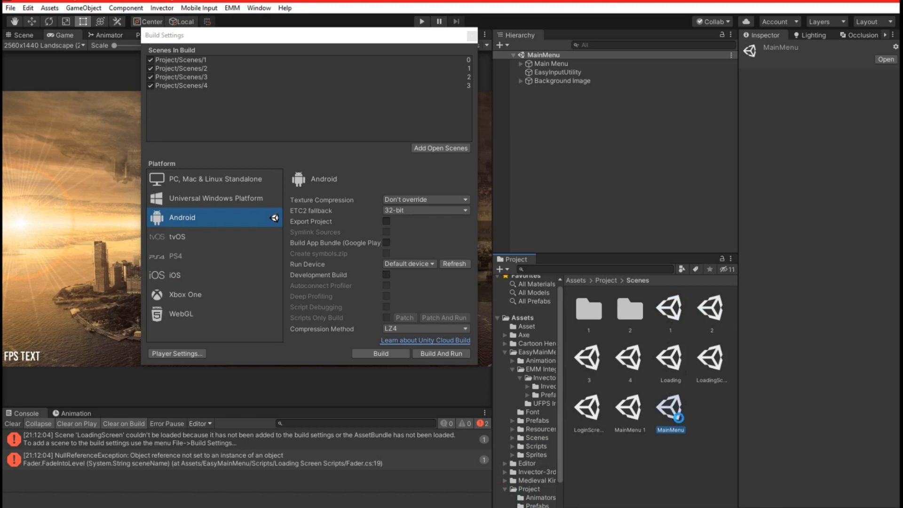
double_click(672, 414)
left_click(477, 287)
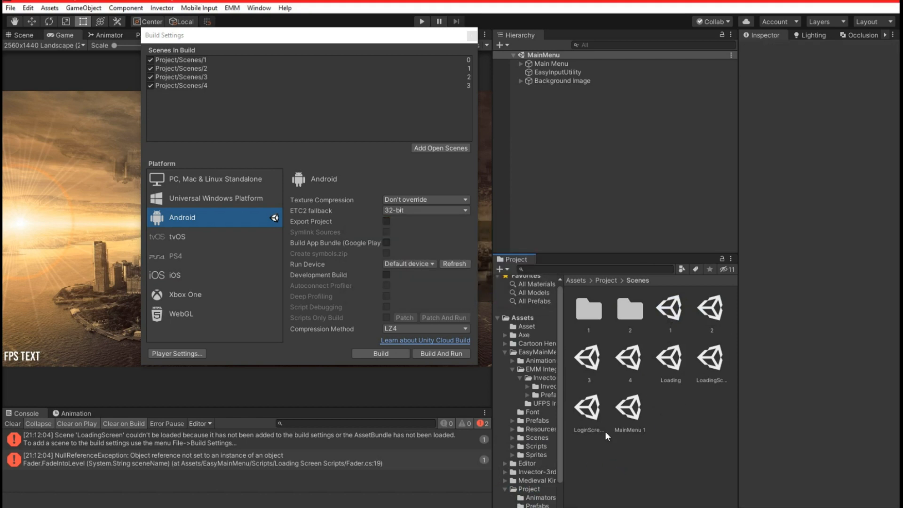
left_click(720, 357)
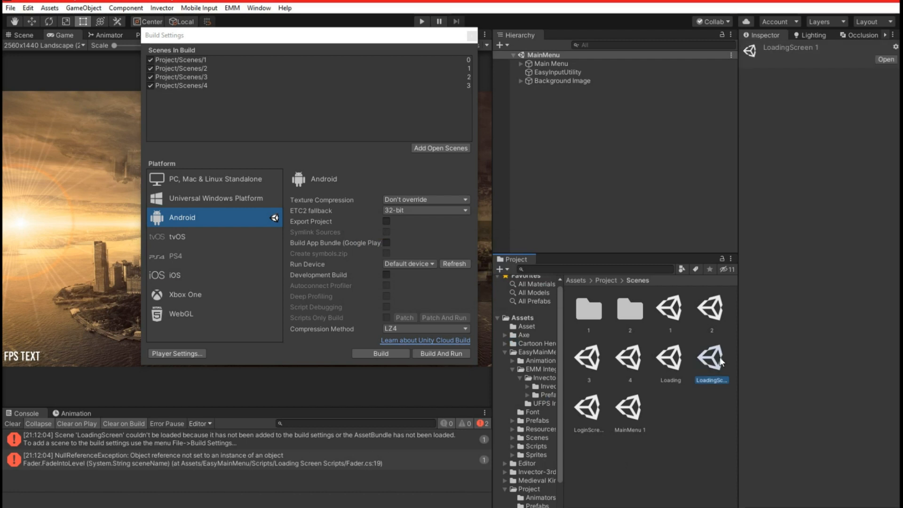
left_click(676, 361)
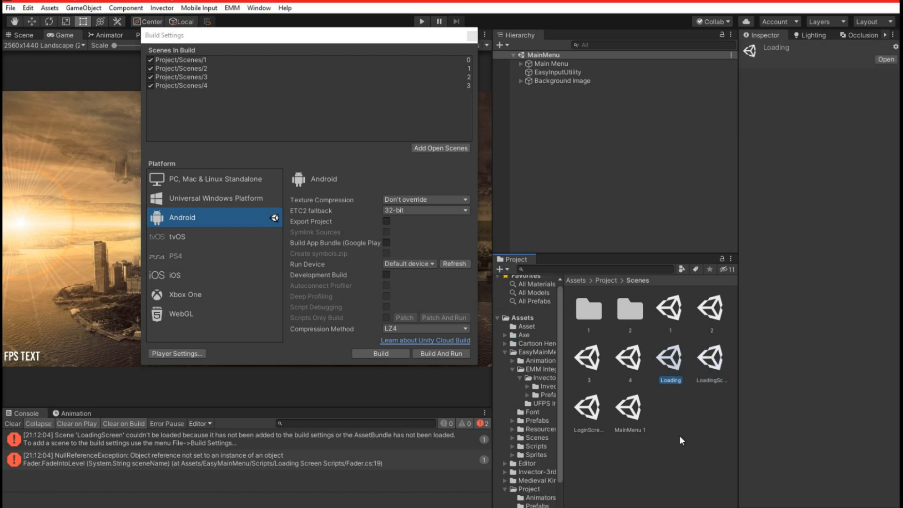
key("Delete")
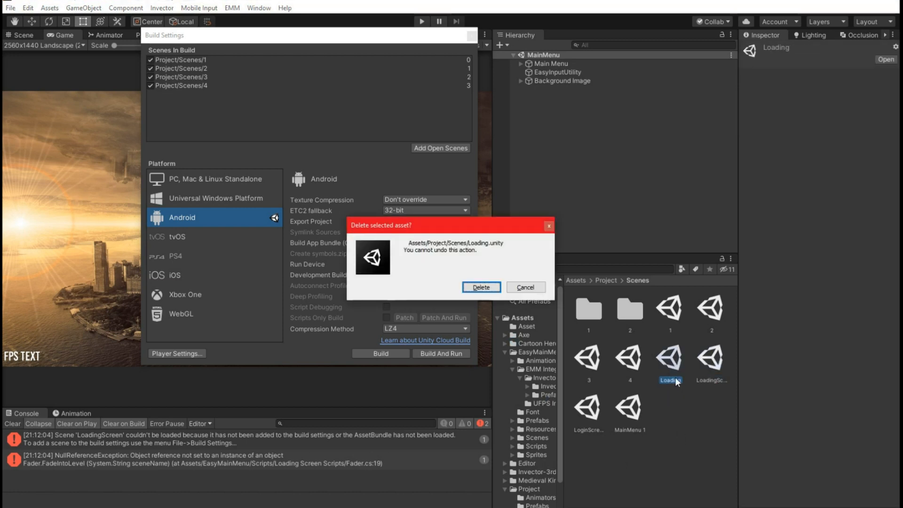
left_click(481, 287)
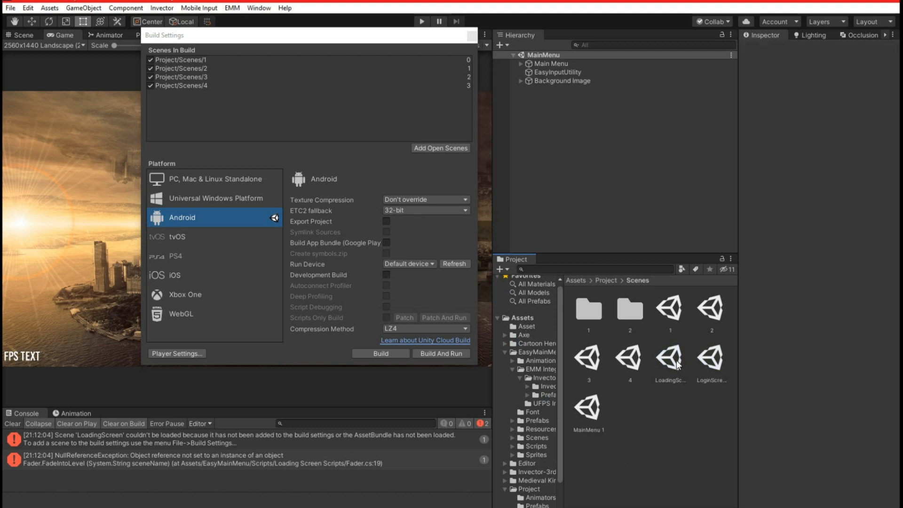
Step: Rename the LoadingScreen 1 scene to LoadingScreen in the Project Scenes folder
left_click(688, 365)
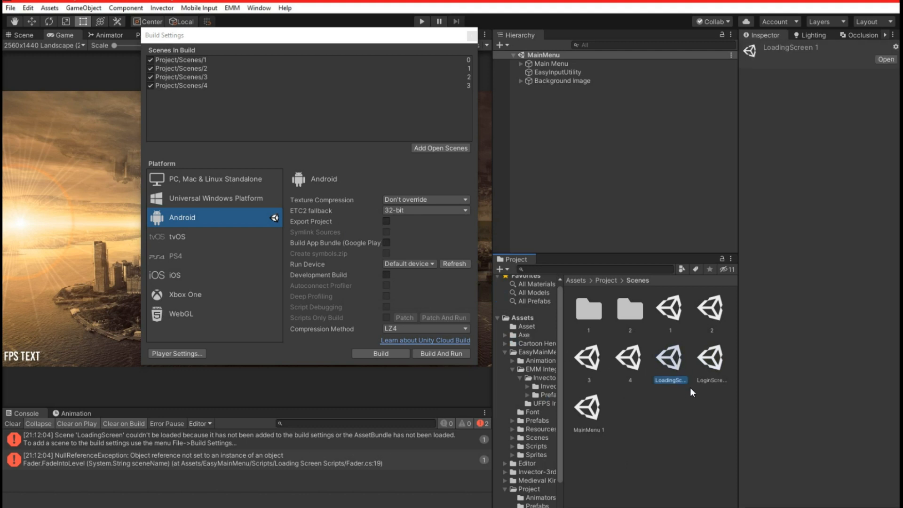
left_click(675, 382)
left_click(686, 380)
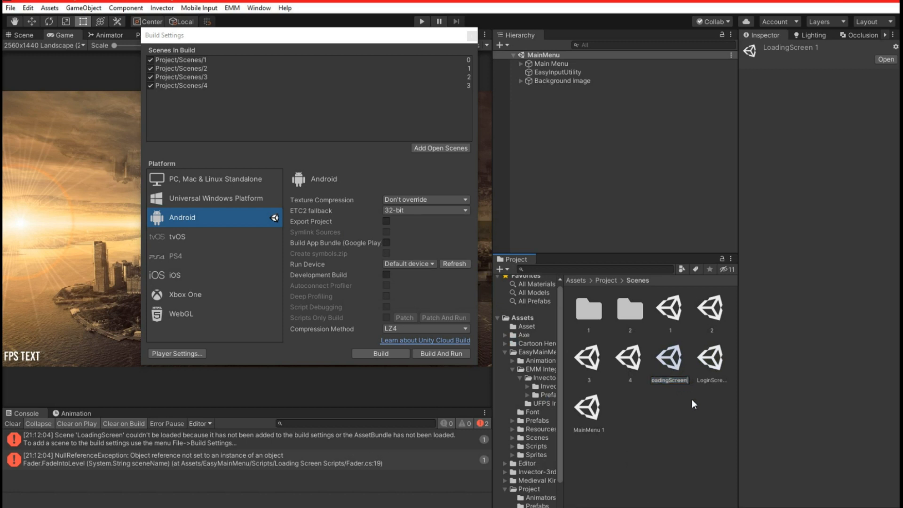
key("Right")
key("Right")
key("BackSpace")
key("BackSpace")
Step: Rename the LoginScreen 1 scene to LoginScreen
left_click(713, 379)
left_click(712, 380)
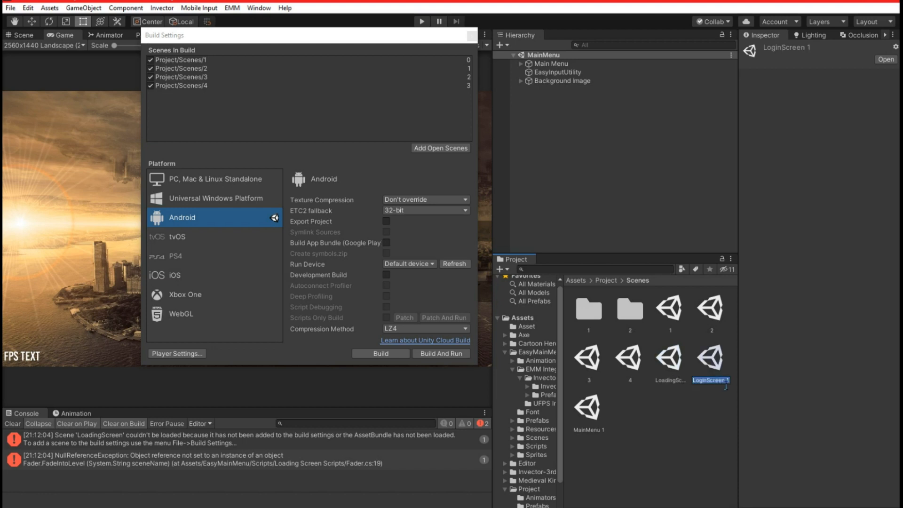
key("Right")
key("BackSpace")
key("BackSpace")
key("Return")
Step: Rename the MainMenu 1 scene to MainMenu
left_click(588, 429)
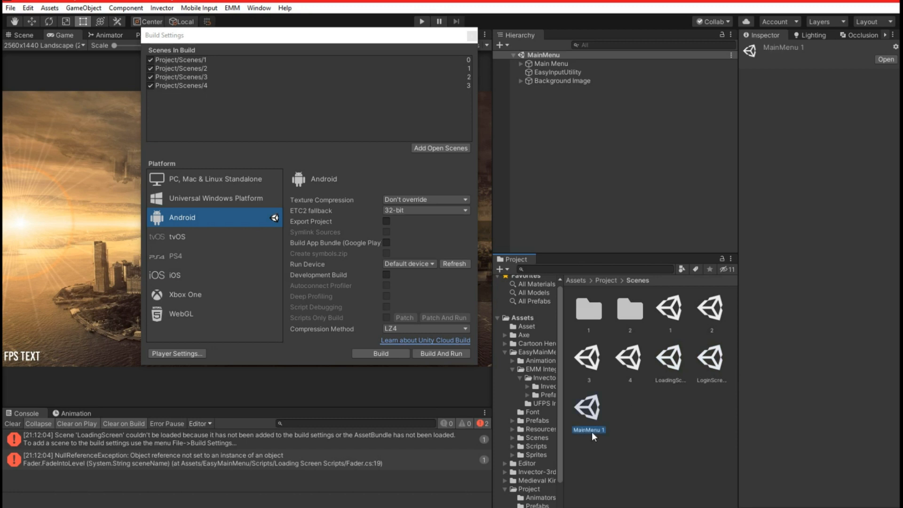
left_click(603, 430)
key("BackSpace")
key("Return")
left_click(645, 420)
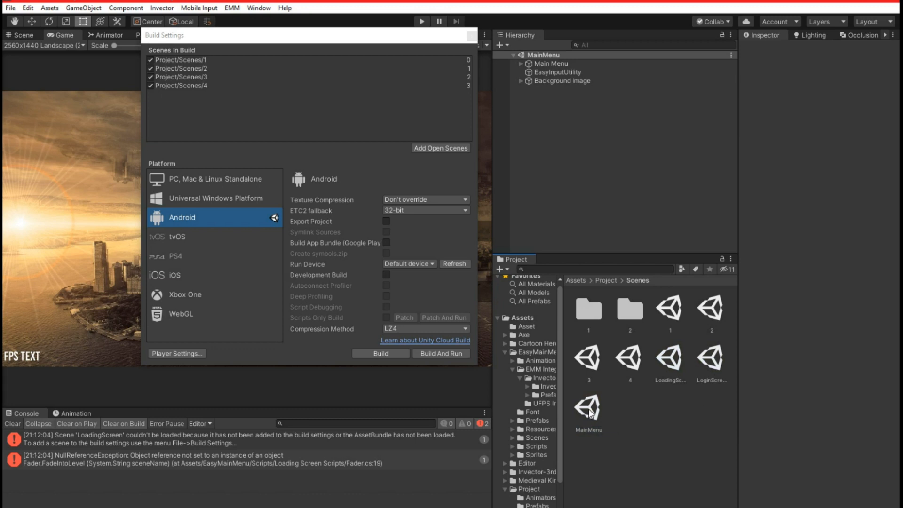
Step: Add LoginScreen, MainMenu and LoadingScreen, in that order, ahead of scene 1 in the Scenes In Build list and close the Build Settings
left_click_drag(708, 362, 620, 250)
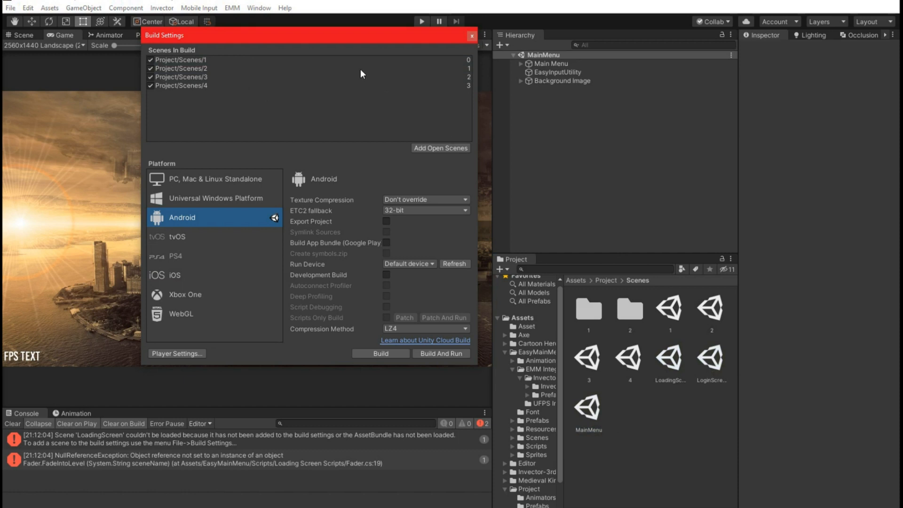
left_click_drag(718, 373, 197, 72)
left_click_drag(600, 407, 286, 76)
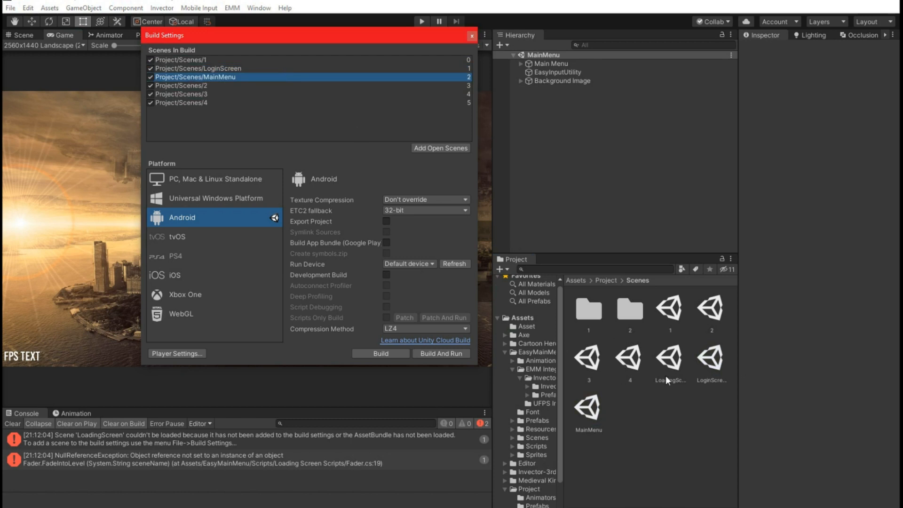
left_click_drag(677, 361, 198, 89)
left_click(203, 61)
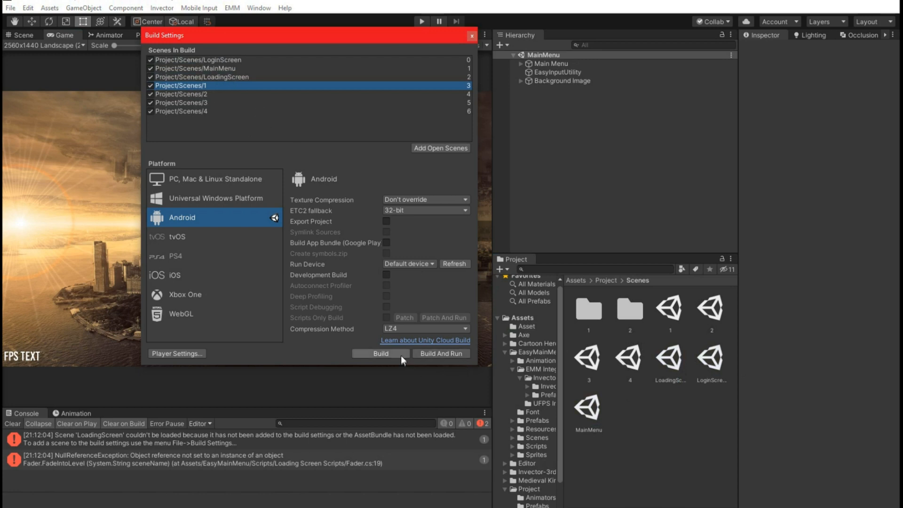
left_click(471, 37)
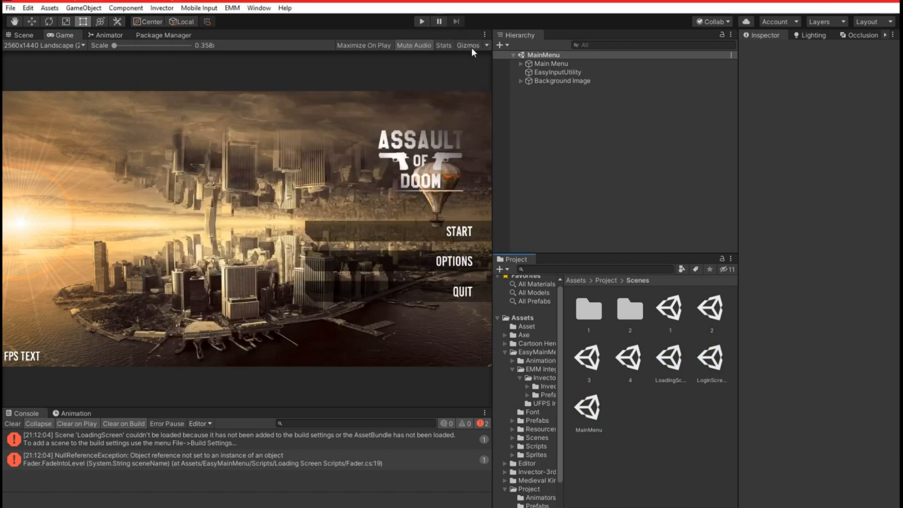
Step: Open the LoginScreen scene, start play mode and bring up the sign-up form
double_click(710, 362)
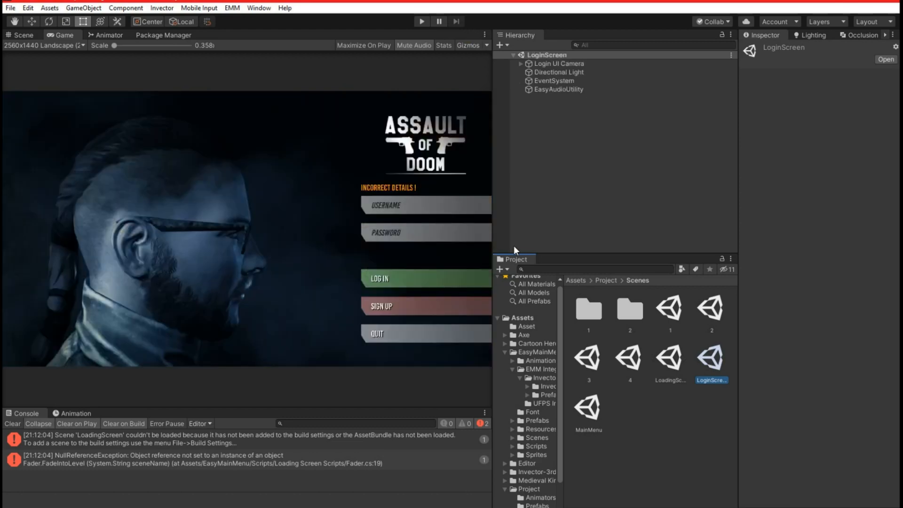
left_click(421, 22)
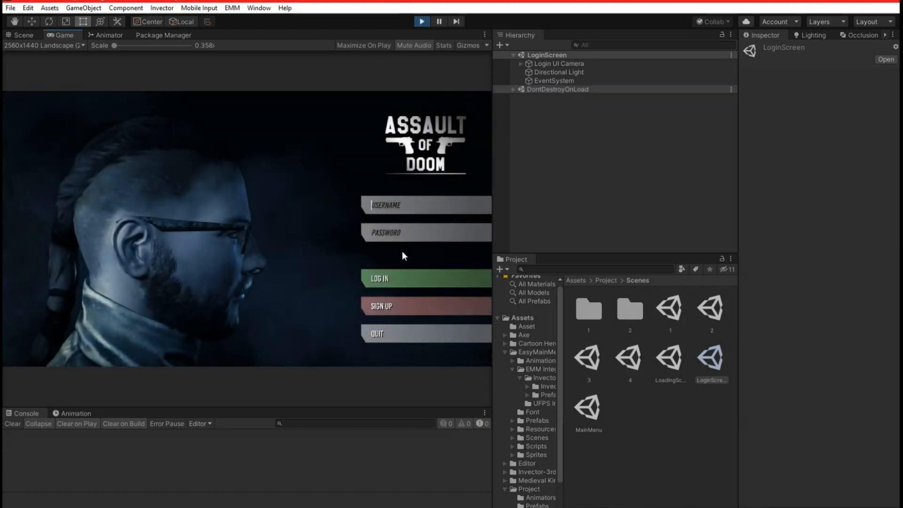
left_click(388, 231)
left_click(397, 309)
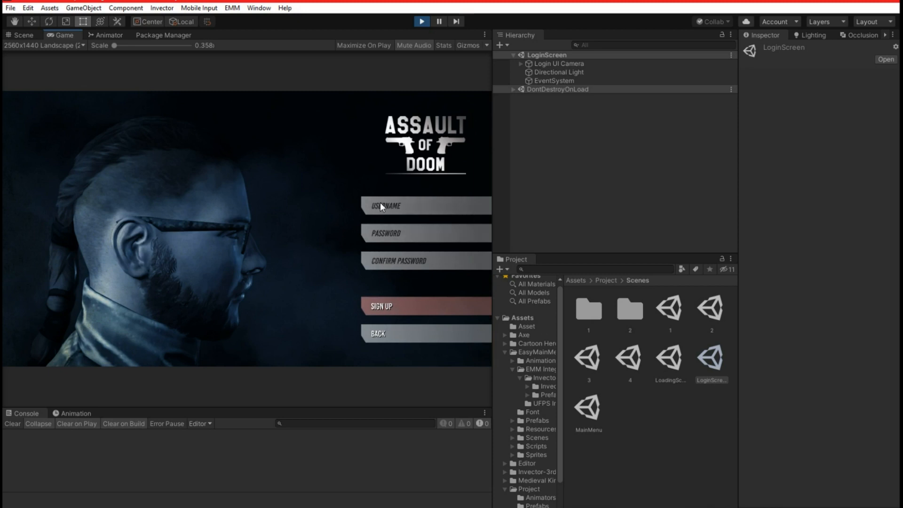
Step: Sign up in the running game with the username PLAYER, entering the account password and its confirmation
type("HANI")
type("R")
left_click(386, 238)
type("***")
left_click(385, 263)
type("***")
left_click(384, 301)
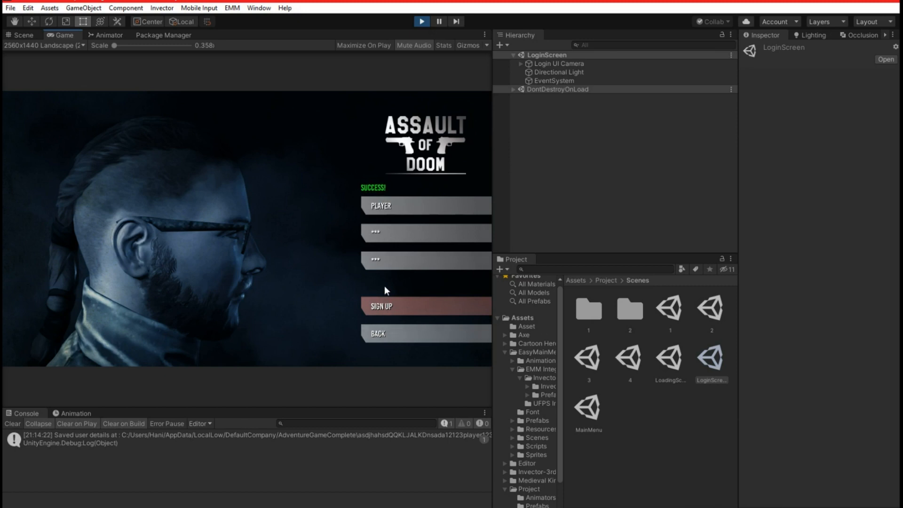
Step: Log in with the username PLAYER and the account password, and continue past the loading screen
left_click(393, 209)
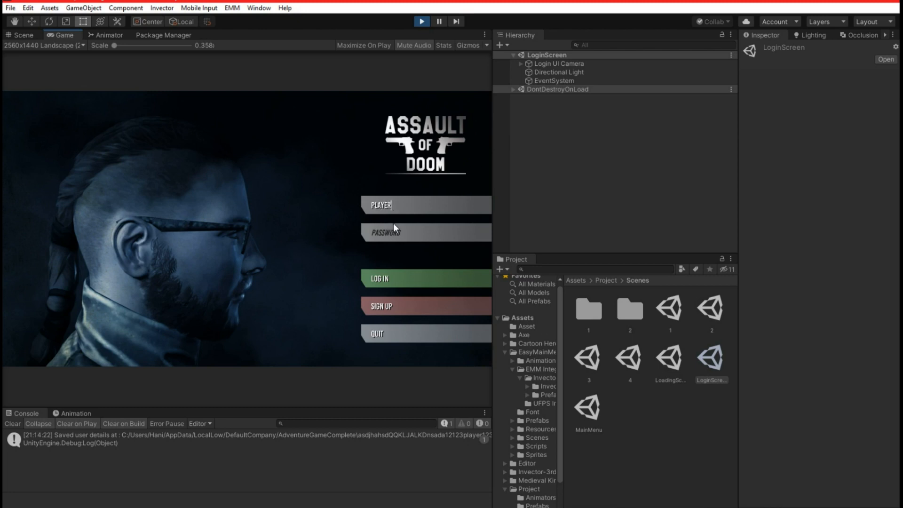
left_click(388, 279)
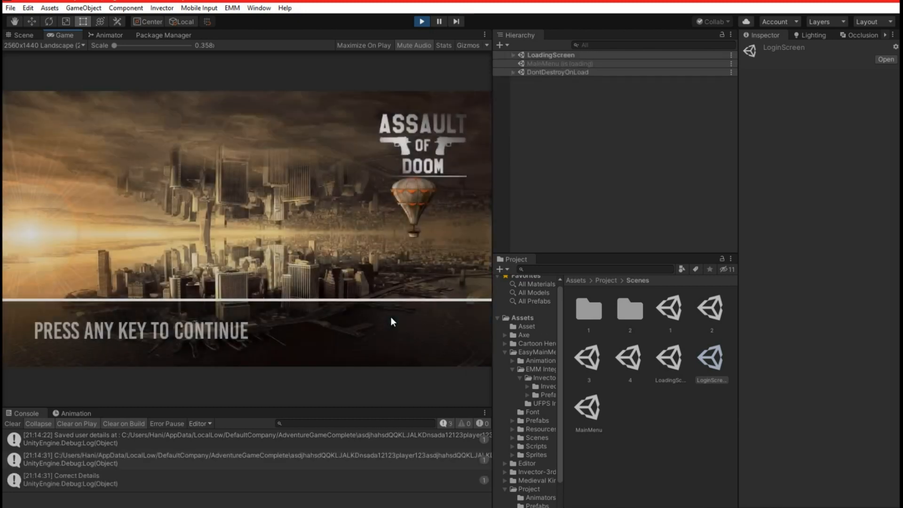
left_click(301, 341)
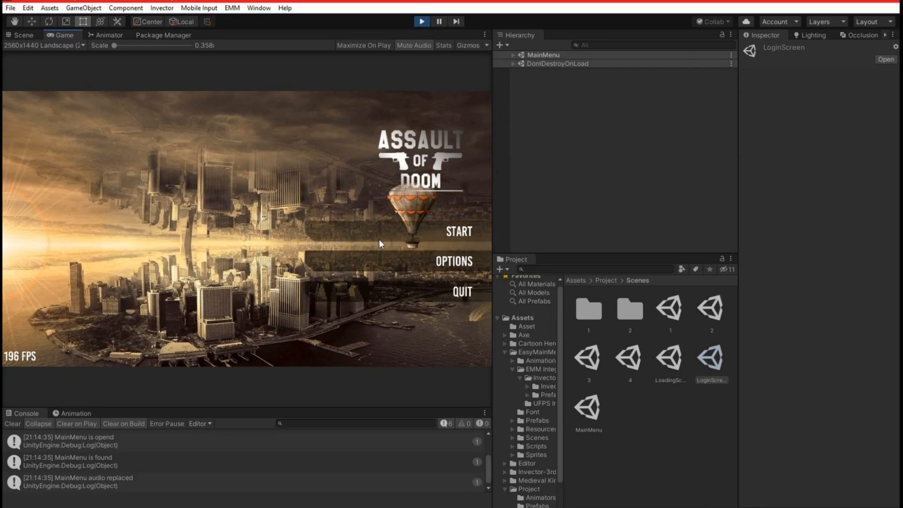
Step: Test starting a game with the GTA 5 level from the main menu, and stop play mode
left_click(379, 235)
left_click(87, 238)
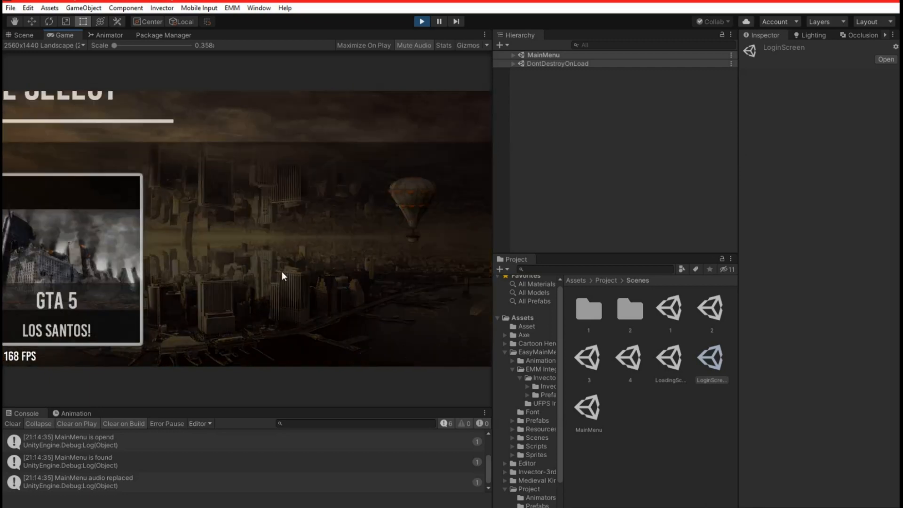
left_click(95, 251)
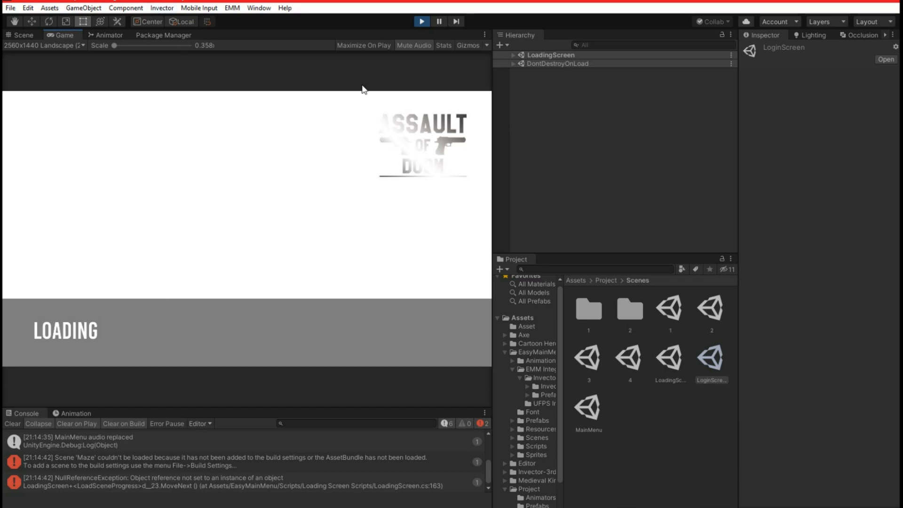
left_click(422, 22)
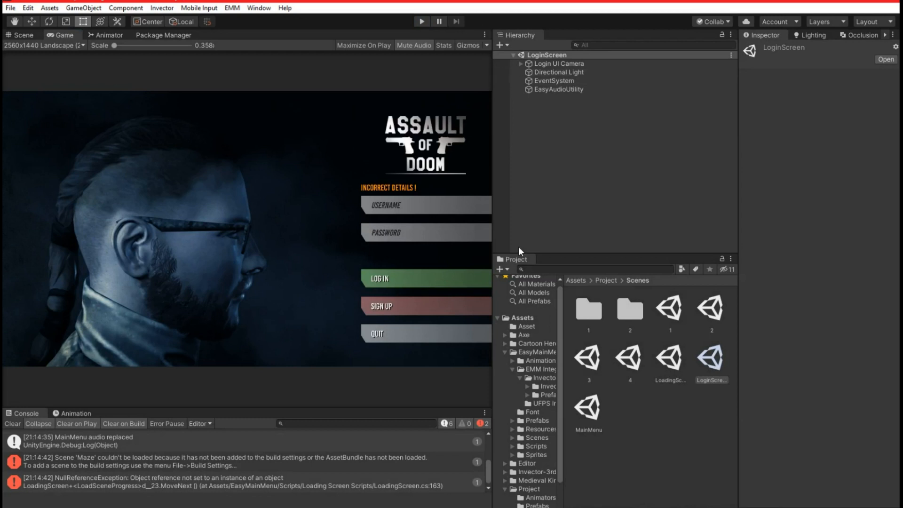
Step: Open the MainMenu scene and select the MainMenuCanvas object under Main Menu
double_click(594, 416)
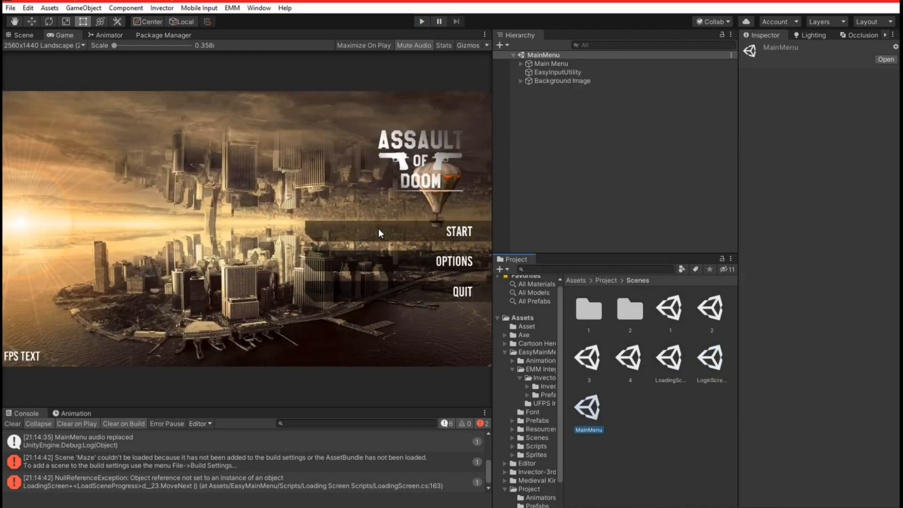
left_click(520, 63)
left_click(539, 63)
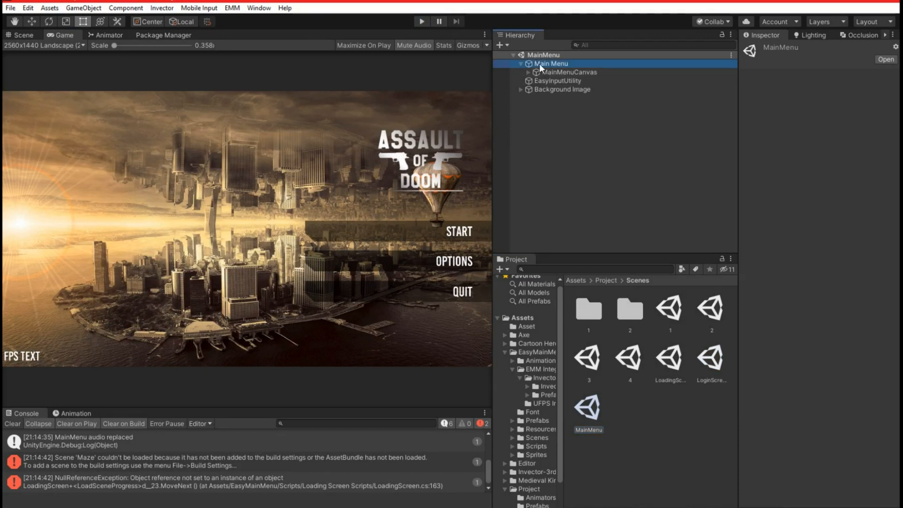
left_click(554, 75)
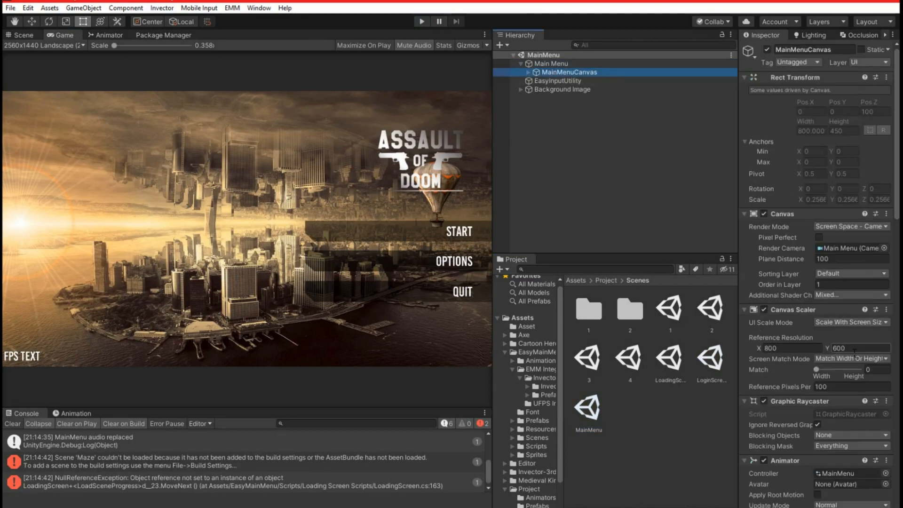
Step: Set the Level Items Configuration size to 4 in MainMenuCanvas's Level Select Manager component
scroll(854, 350, "down", 10)
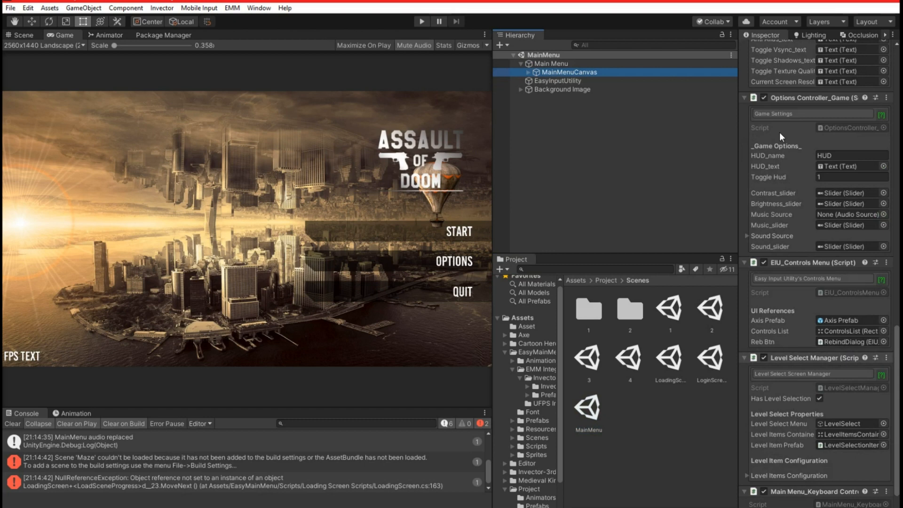
scroll(845, 200, "down", 1)
scroll(845, 200, "up", 5)
scroll(845, 201, "down", 5)
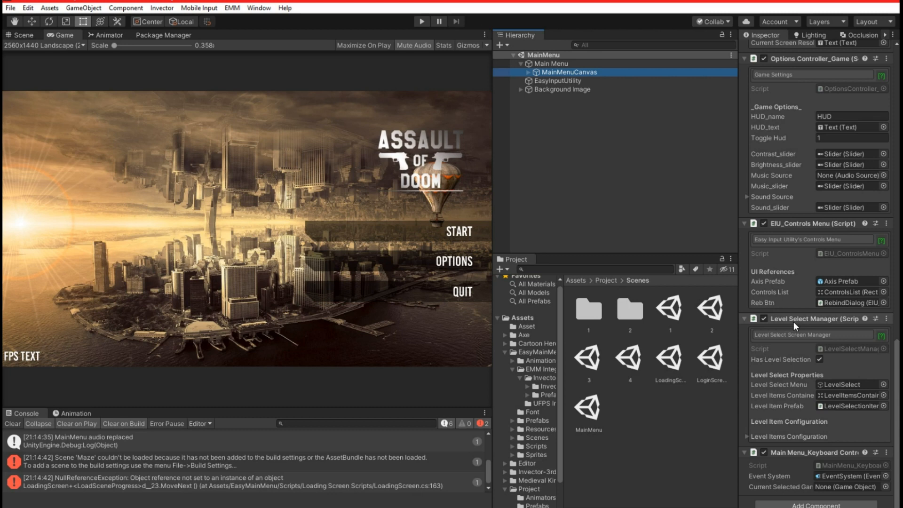
scroll(794, 321, "up", 15)
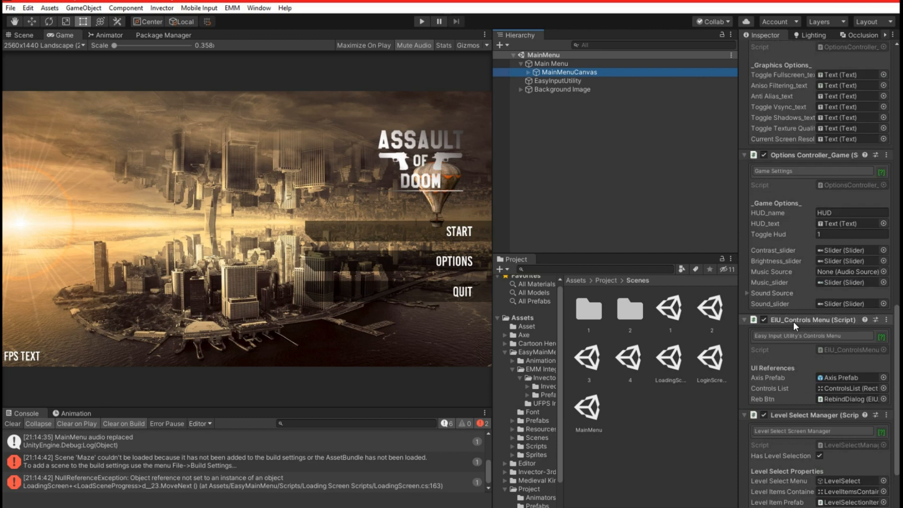
scroll(793, 322, "down", 10)
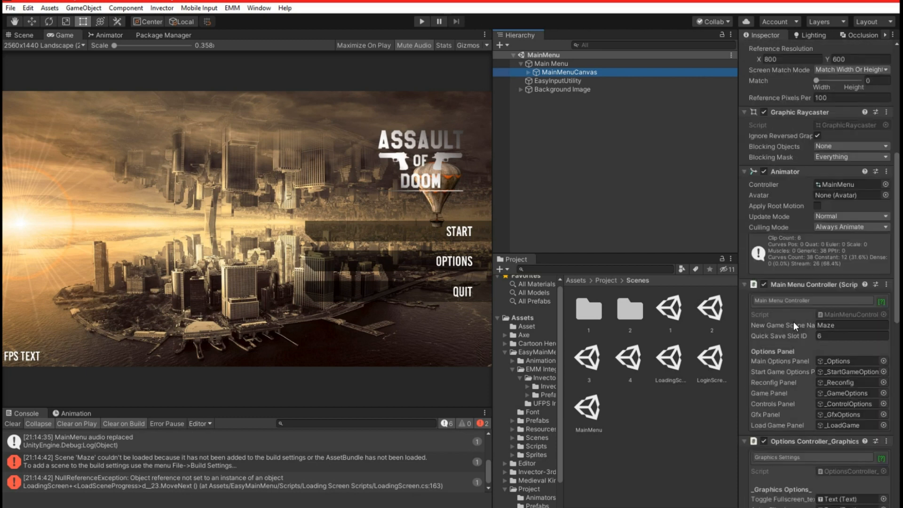
scroll(798, 277, "down", 5)
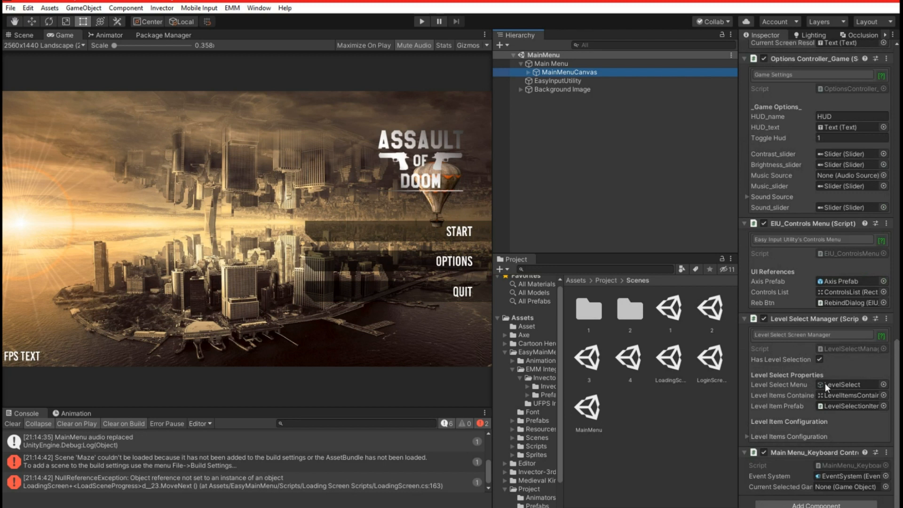
left_click(747, 436)
scroll(814, 413, "down", 1)
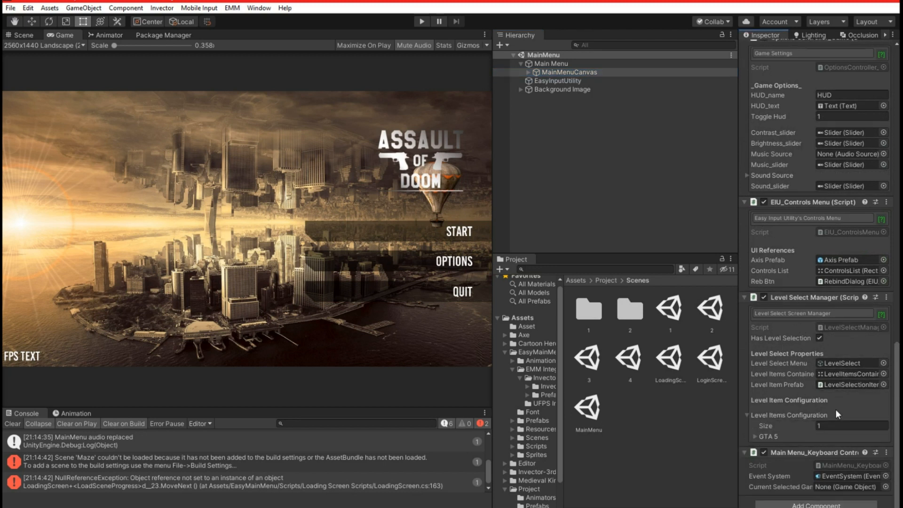
left_click(755, 435)
scroll(814, 409, "down", 3)
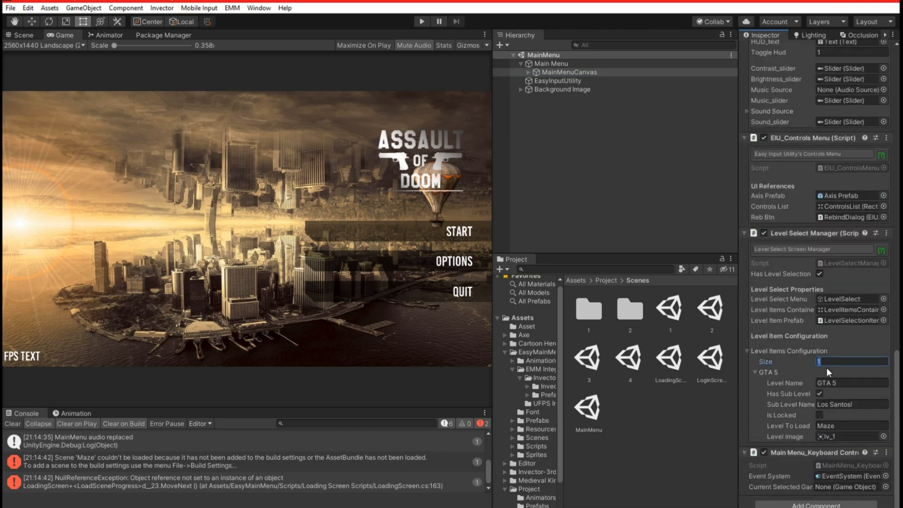
type("4")
key("Return")
scroll(826, 368, "down", 2)
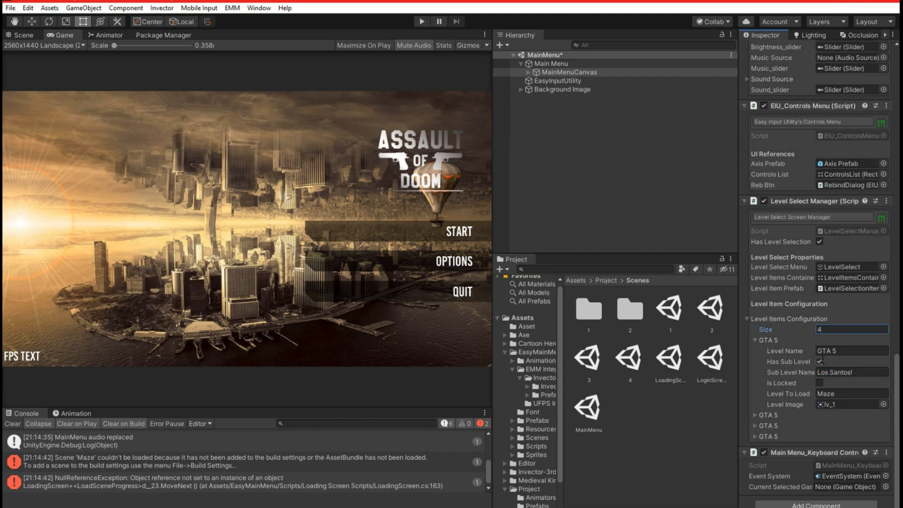
Step: Name the first level item Level 1 and set its Level To Load to 1
left_click(847, 351)
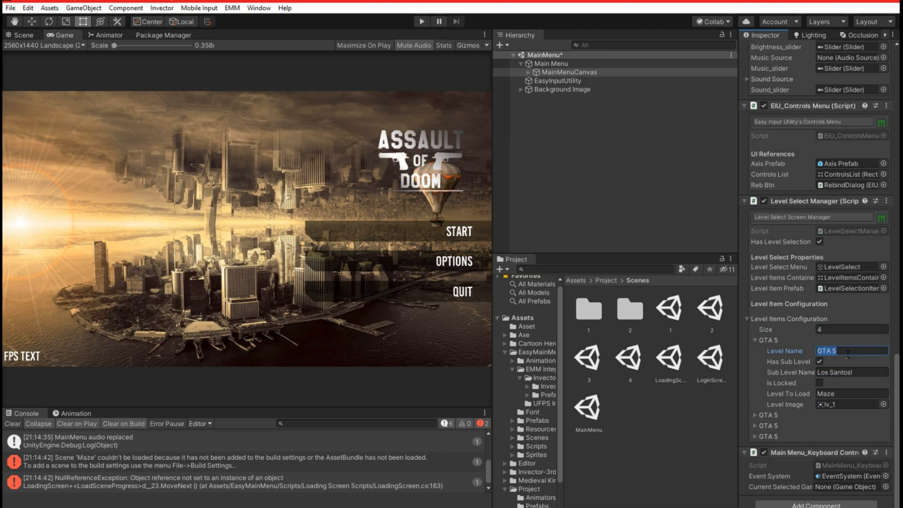
type("Level 1")
left_click(846, 396)
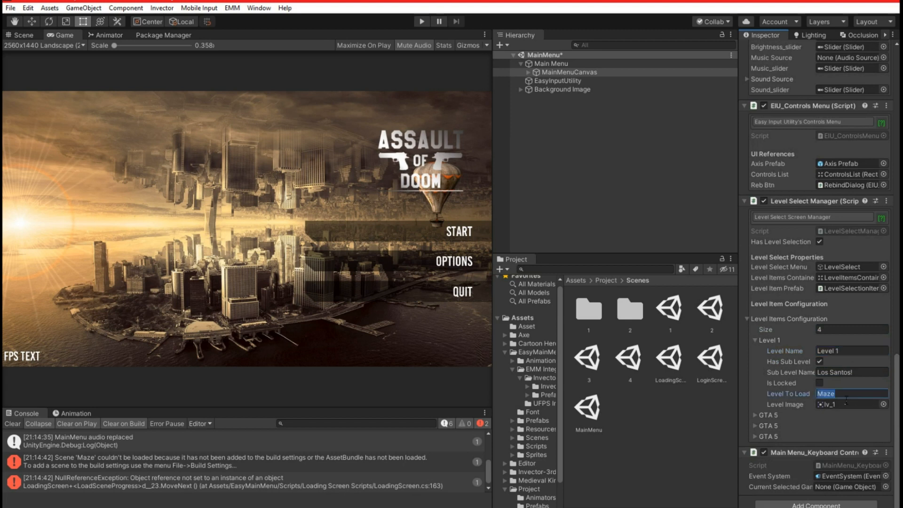
type("1")
Step: Name the second level item Level 2 and disable its Has Sub Level option
left_click(755, 415)
left_click(853, 426)
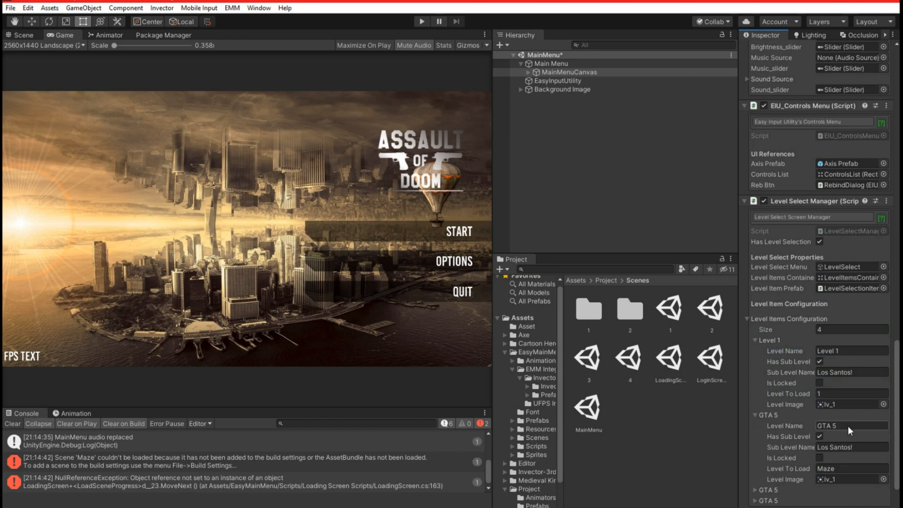
left_click(835, 350)
left_click(843, 425)
type("Level 2")
left_click(819, 436)
left_click(818, 360)
Step: Name the third level item Level 3 and disable its Has Sub Level option
scroll(772, 452, "down", 3)
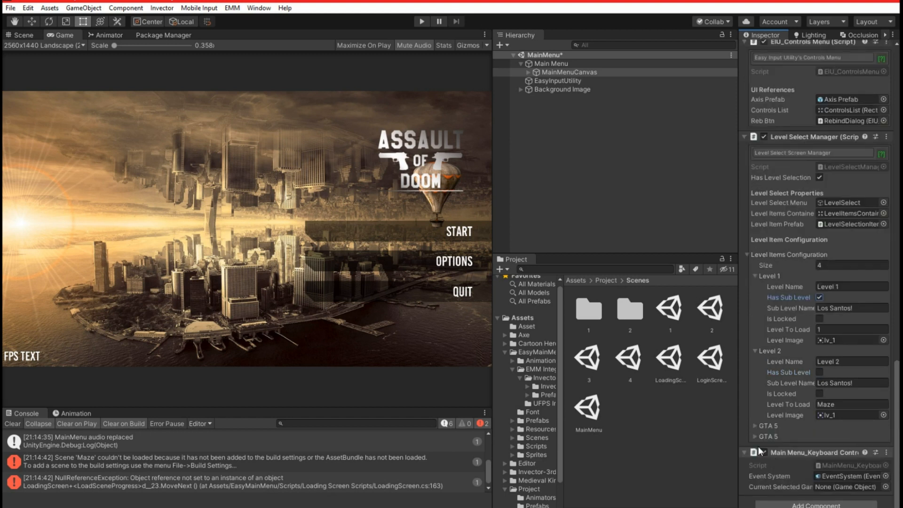
left_click(754, 426)
type("Level 3")
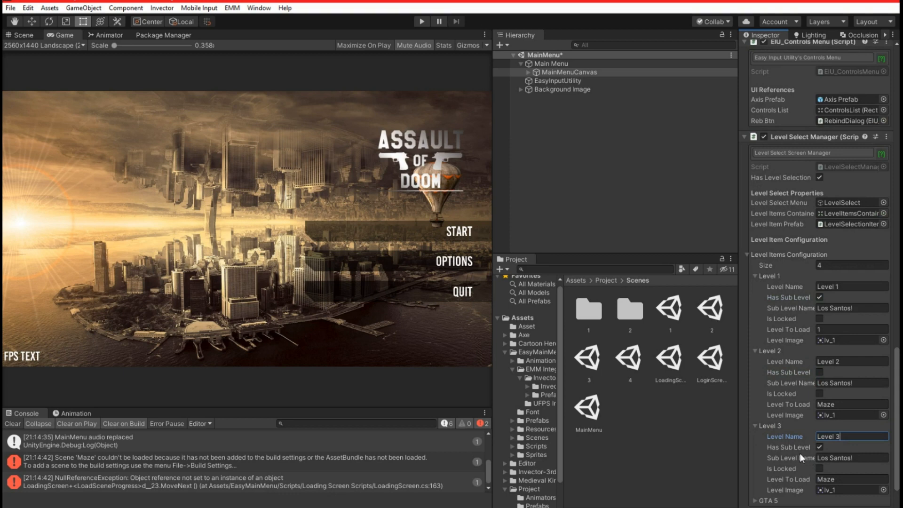
left_click(816, 448)
scroll(812, 452, "down", 3)
Step: Name the fourth level item Level 4
left_click(755, 436)
scroll(771, 432, "down", 3)
left_click(847, 383)
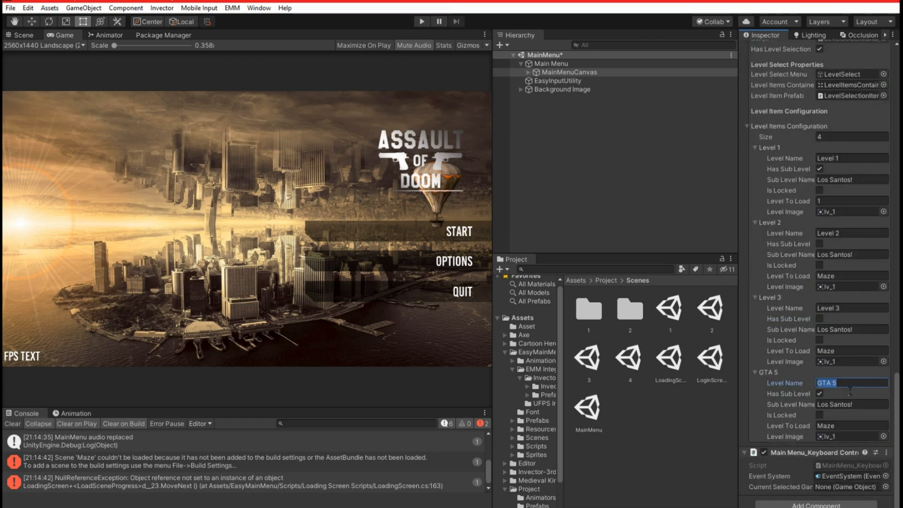
type("Level 4")
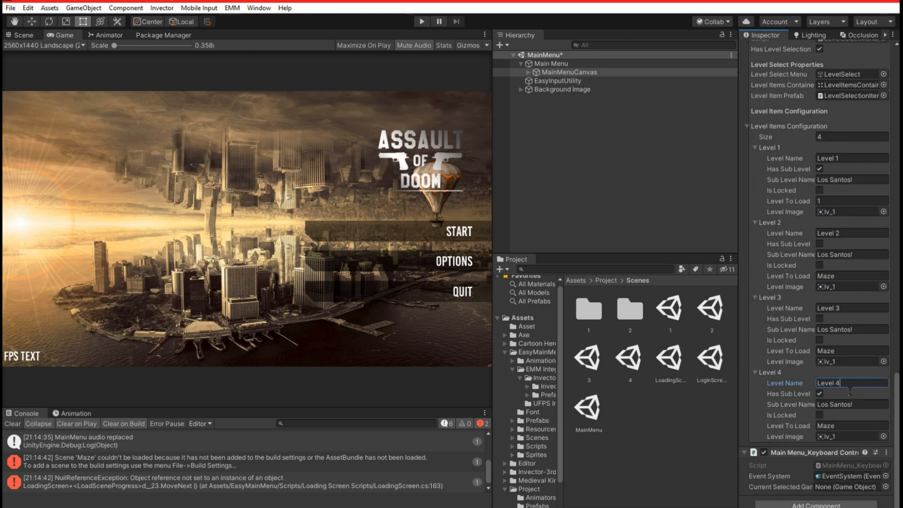
Step: Set Level To Load to 4, 3 and 2 for the items Level 4, Level 3 and Level 2
left_click(835, 427)
type("4")
left_click(839, 352)
type("3")
left_click(847, 278)
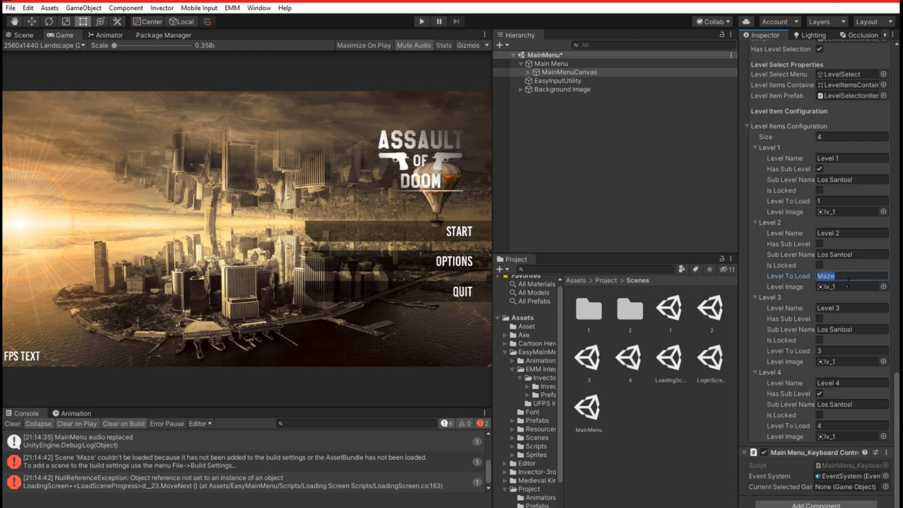
type("2")
Step: Enable Is Locked and disable Has Sub Level for Level 4, and save the MainMenu scene
left_click(820, 415)
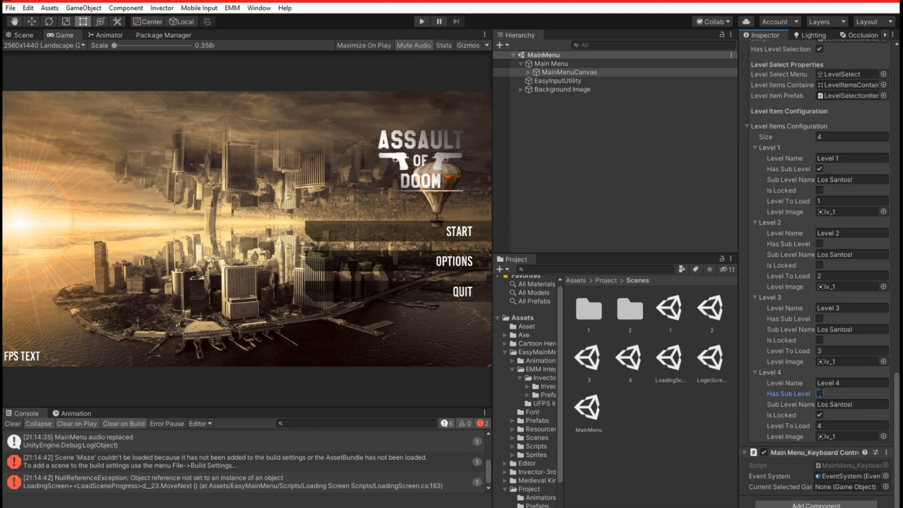
left_click(811, 452)
left_click(811, 451)
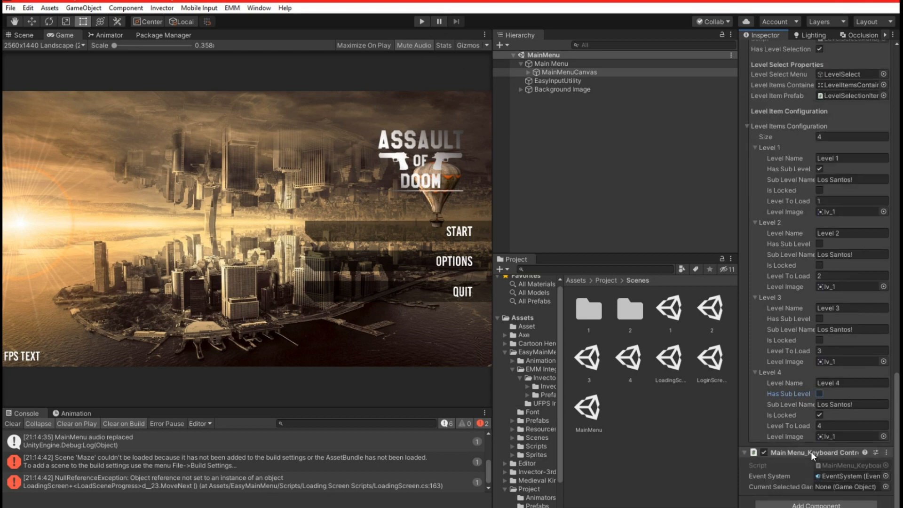
left_click(810, 451)
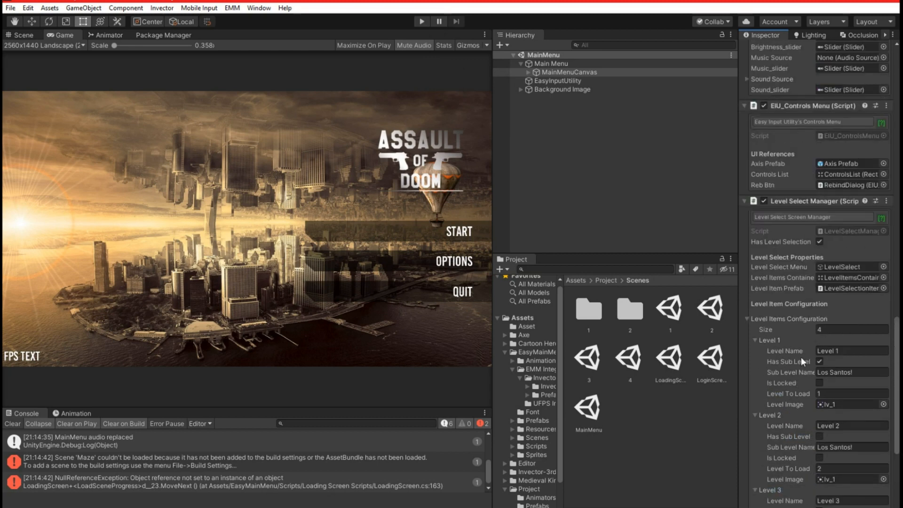
Step: Play the MainMenu scene, start a new game, and browse the level cards on the level selection screen
left_click(421, 21)
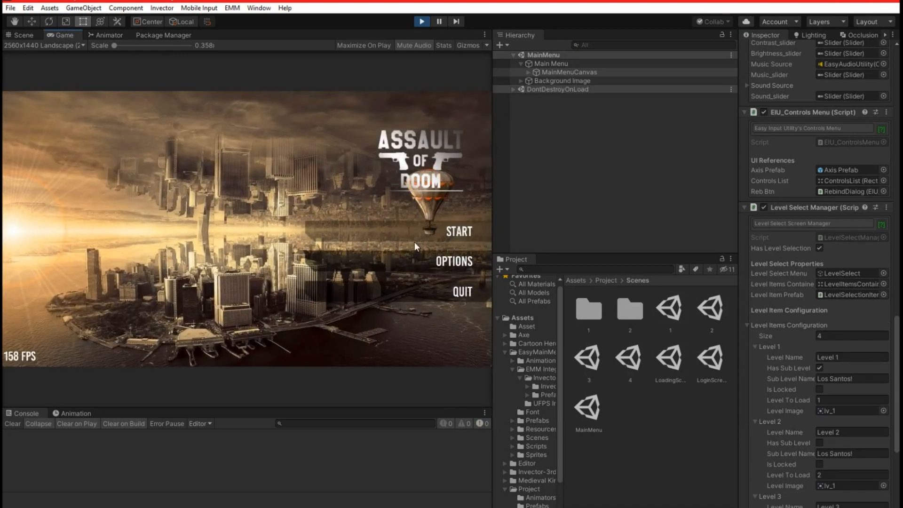
left_click(411, 224)
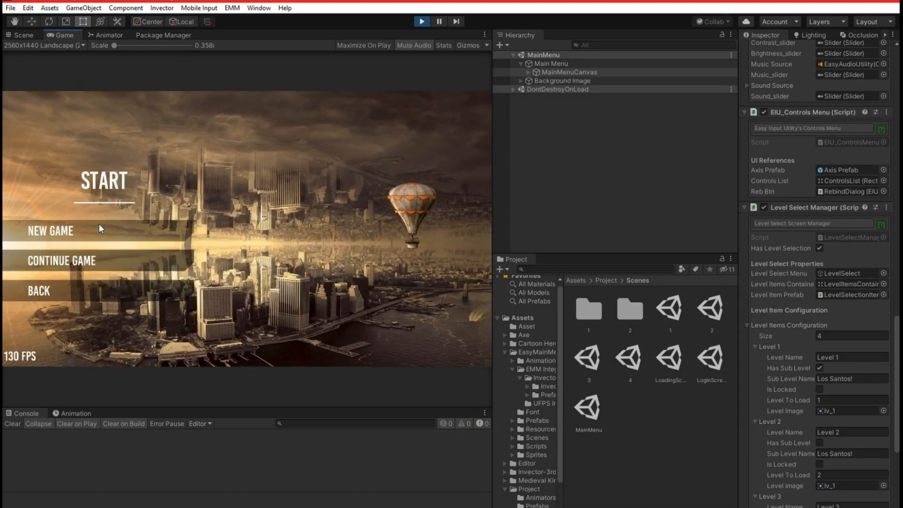
left_click(99, 223)
left_click_drag(378, 251, 381, 271)
left_click_drag(311, 261, 198, 261)
left_click_drag(419, 229, 399, 243)
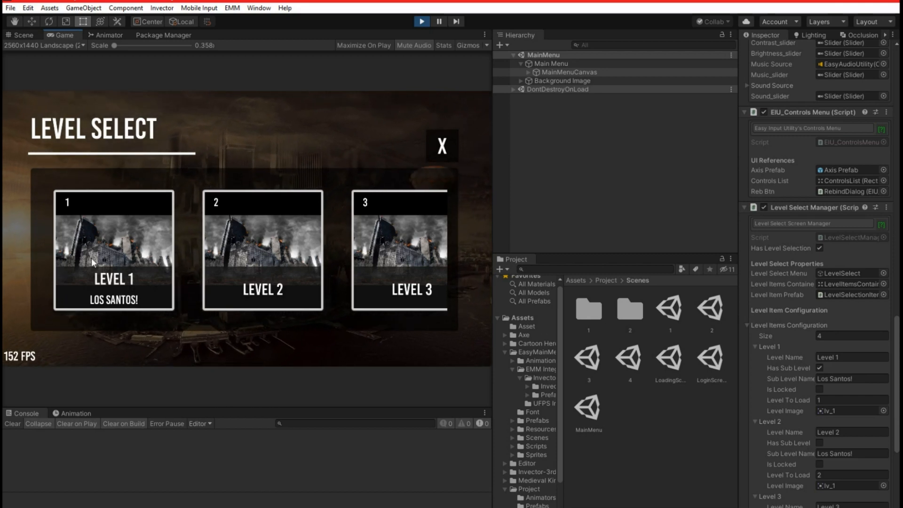
Step: Start Level 1, continue past the loading screen, and test the camera and character movement
left_click(115, 225)
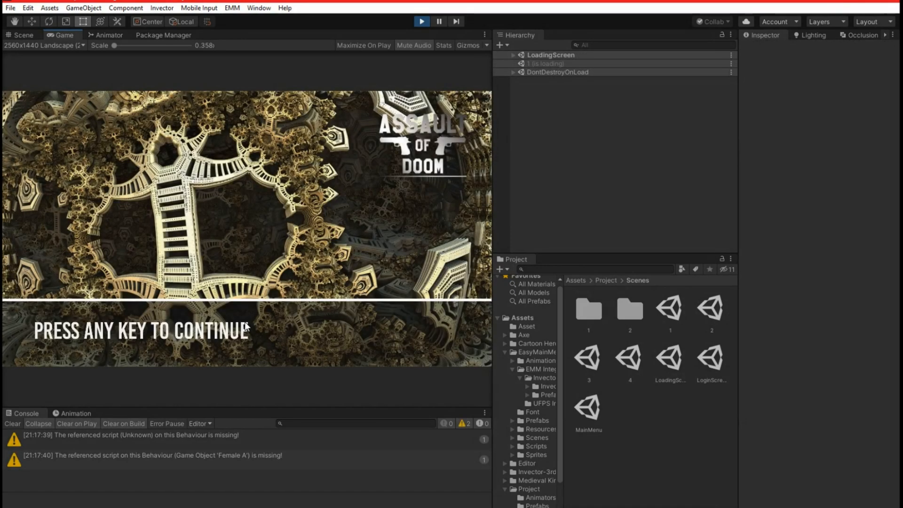
left_click(225, 323)
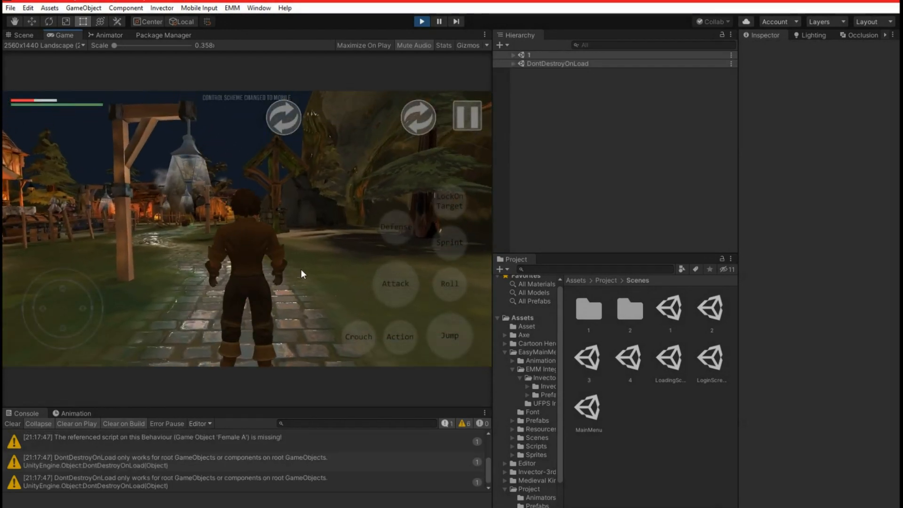
mouse_move(321, 176)
left_mouse_down()
mouse_move(233, 229)
mouse_move(298, 202)
mouse_move(313, 185)
left_mouse_up()
left_click_drag(65, 306, 38, 222)
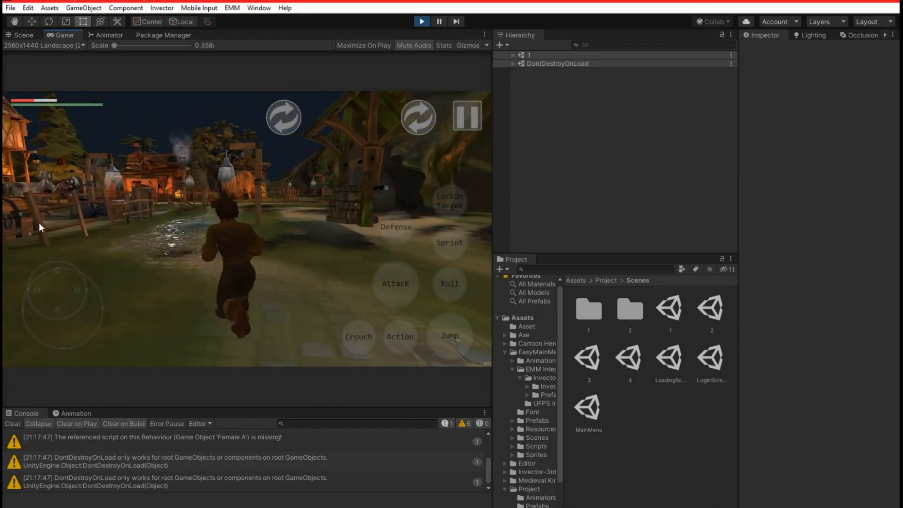
Step: Check the in-game pause menu by opening and closing it, and stop play mode
left_click(467, 116)
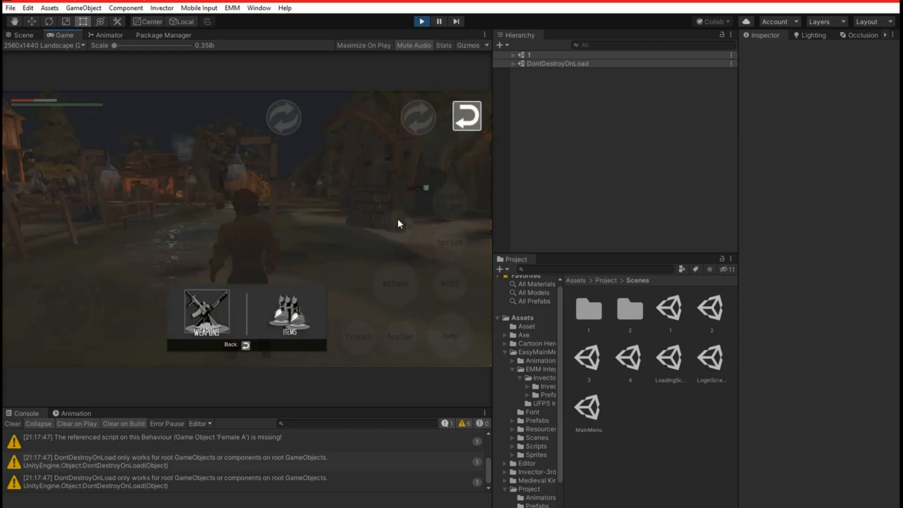
left_click(467, 116)
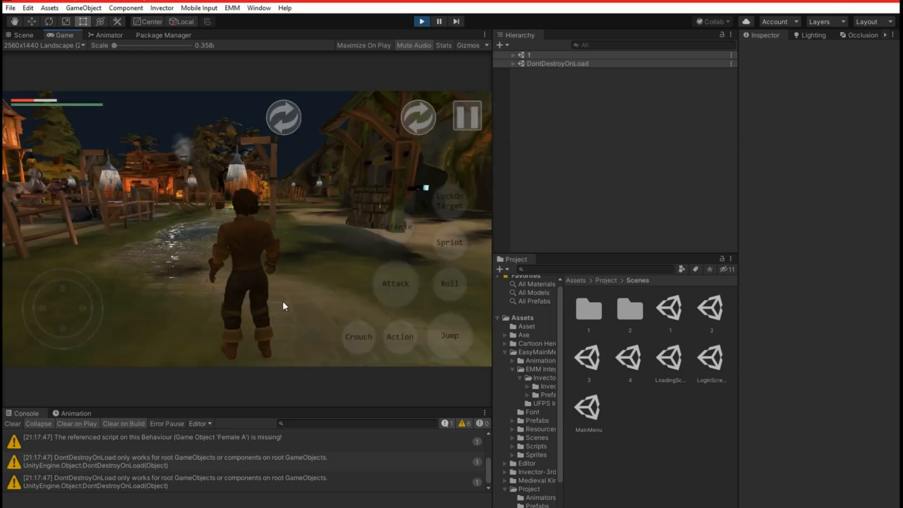
left_click(423, 21)
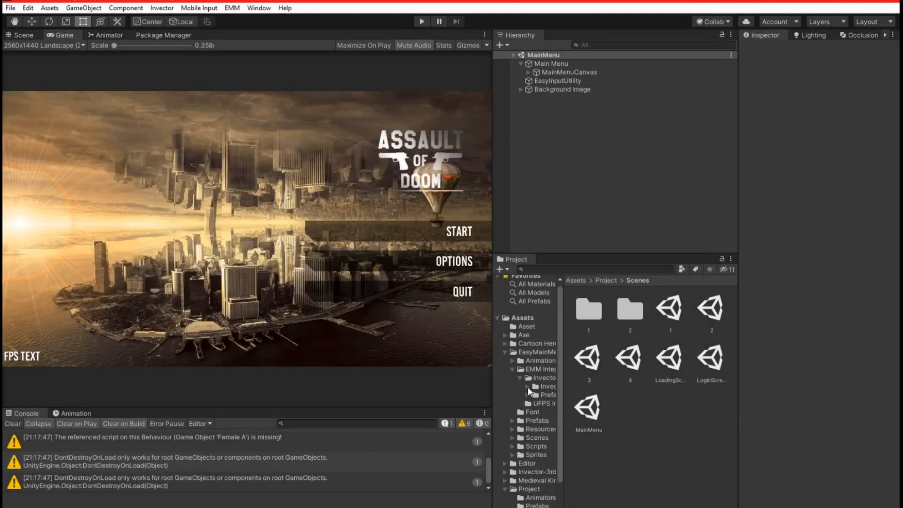
Step: Add the Maze scene from the EasyMainMenu Scenes folder to the hierarchy alongside MainMenu
left_click(533, 368)
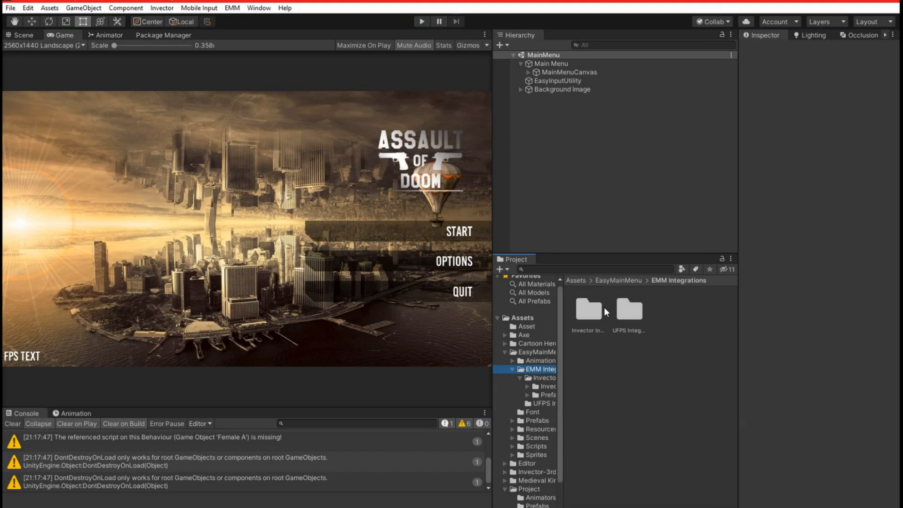
left_click(540, 362)
left_click(532, 346)
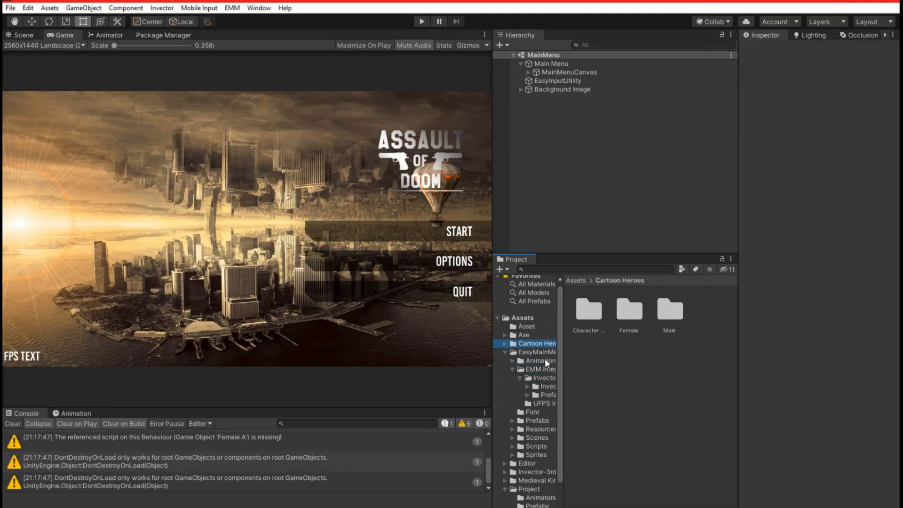
left_click(539, 353)
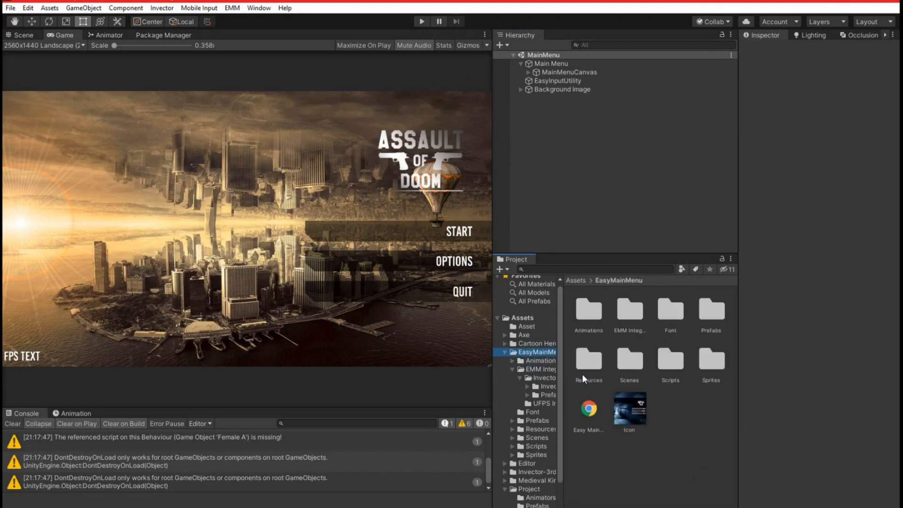
double_click(630, 359)
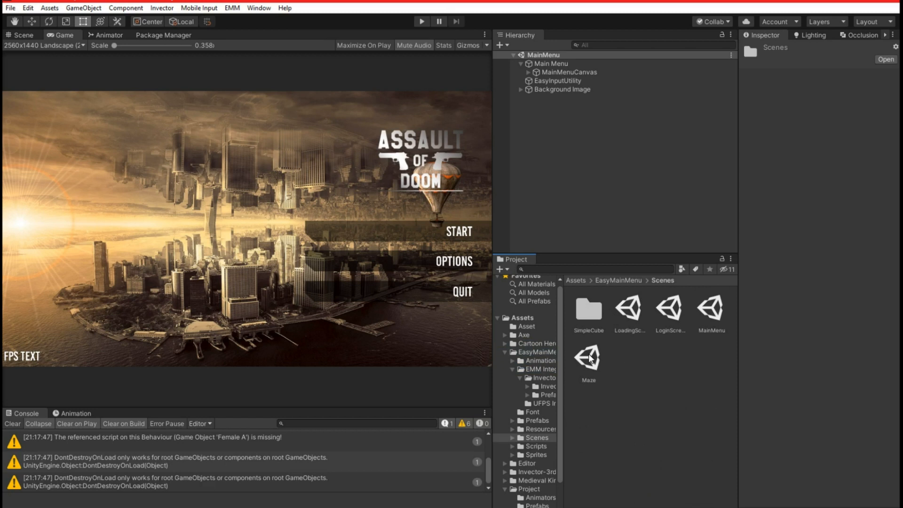
left_click_drag(588, 354, 561, 190)
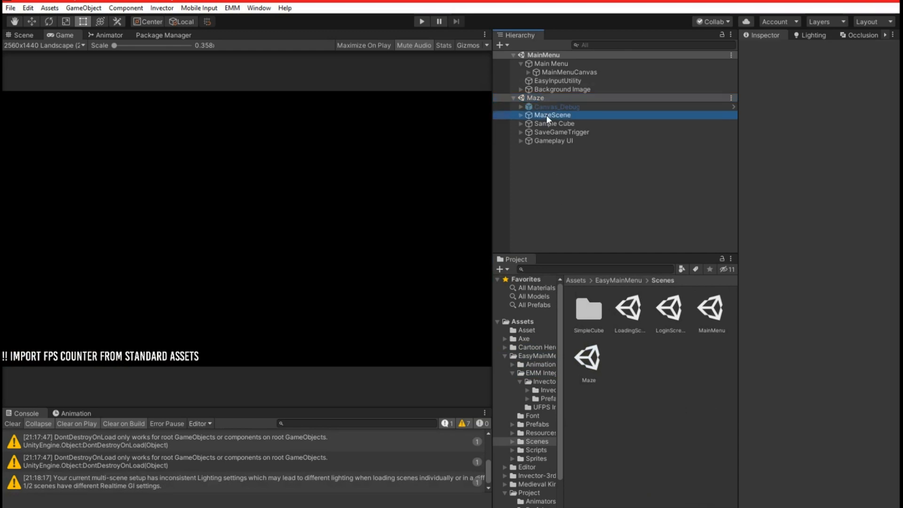
Step: Move SaveGameTrigger and Gameplay UI from the Maze scene into MainMenu, and remove Maze without saving it
left_click(546, 115)
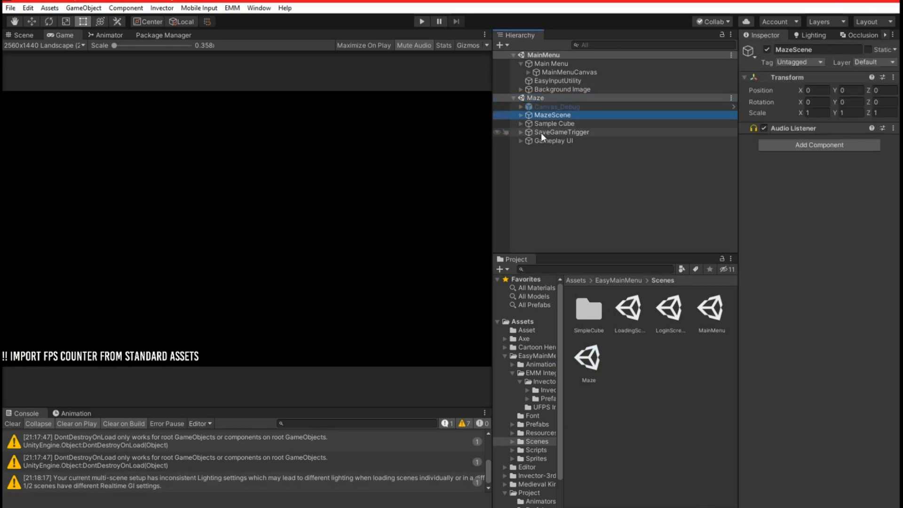
left_click(541, 140)
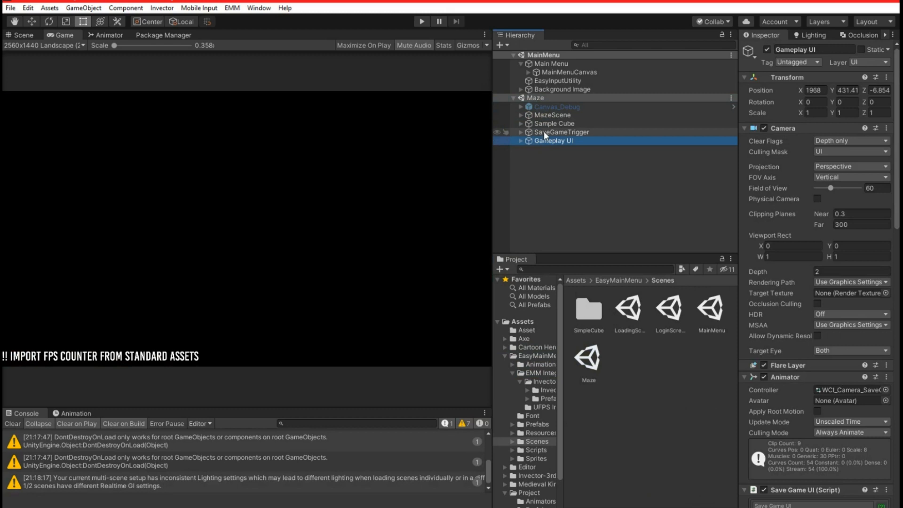
left_click(543, 132, "ctrl")
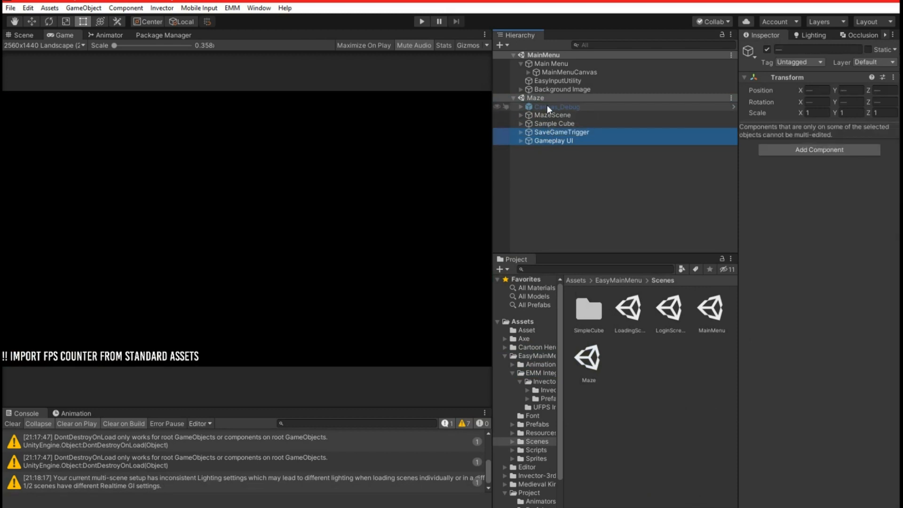
left_click_drag(549, 132, 535, 91)
right_click(537, 115)
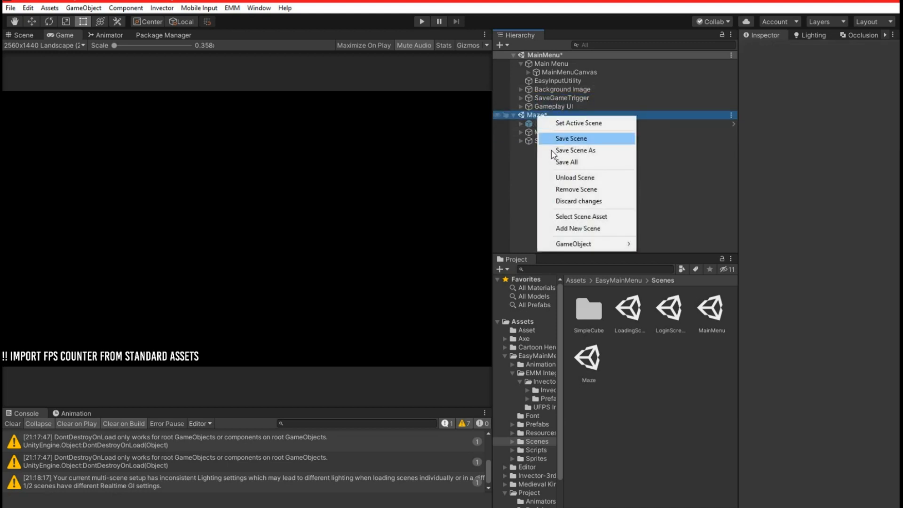
left_click(561, 190)
left_click(475, 288)
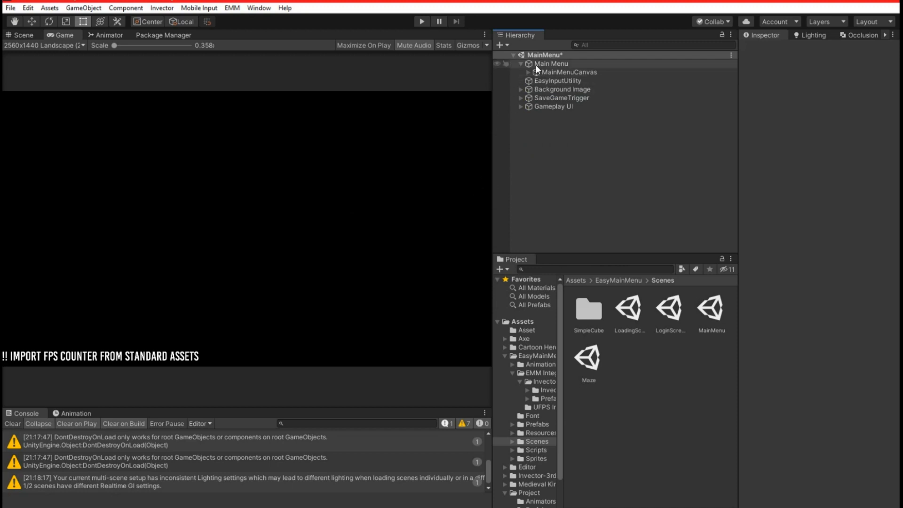
Step: Try to undo the move into MainMenu, and add the Maze scene from the EasyMainMenu Scenes folder back to the hierarchy
left_click(544, 106)
key("ctrl+z")
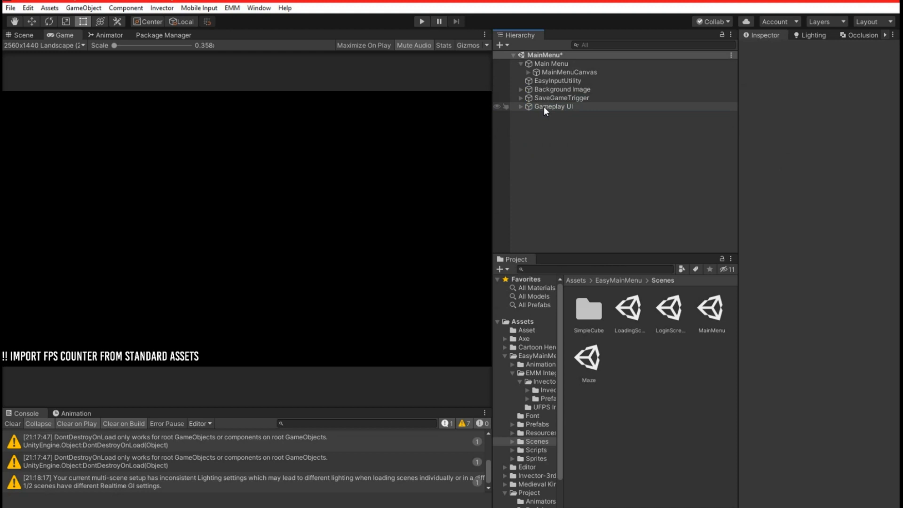
key("ctrl+z")
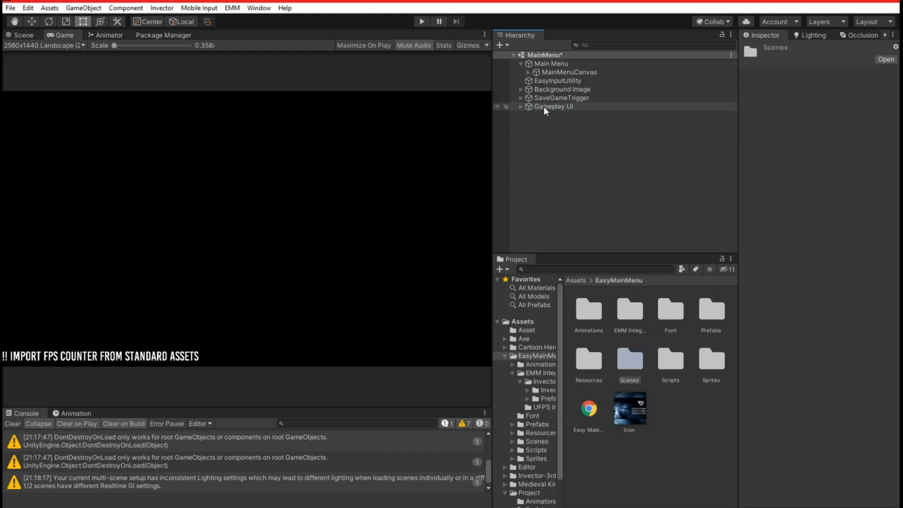
double_click(630, 362)
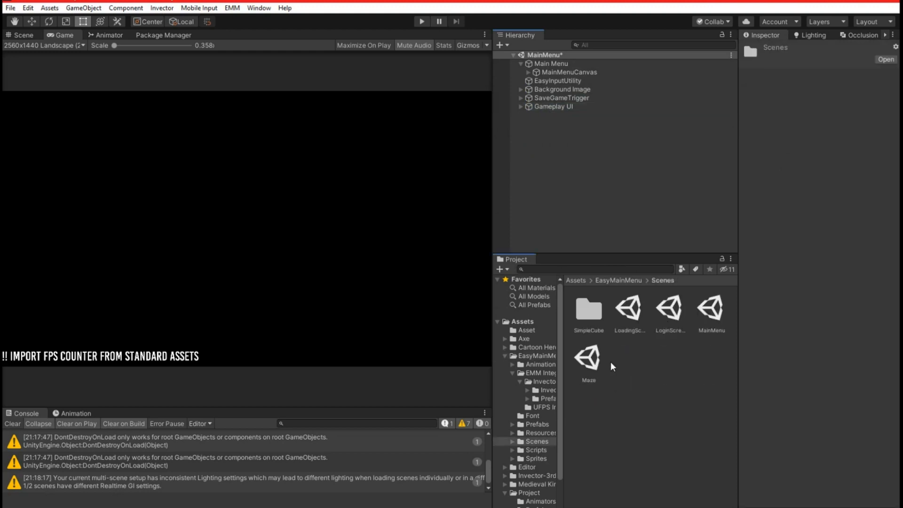
left_click_drag(589, 362, 557, 182)
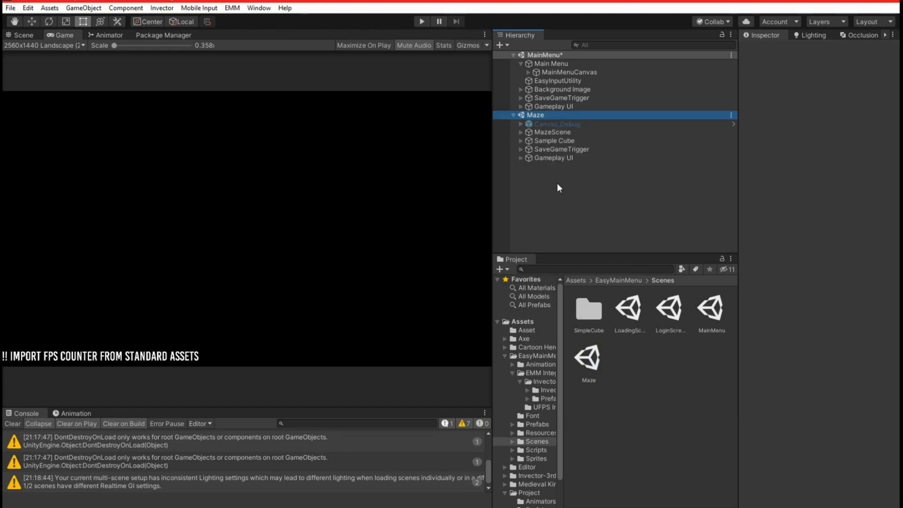
right_click(540, 55)
left_click(573, 134)
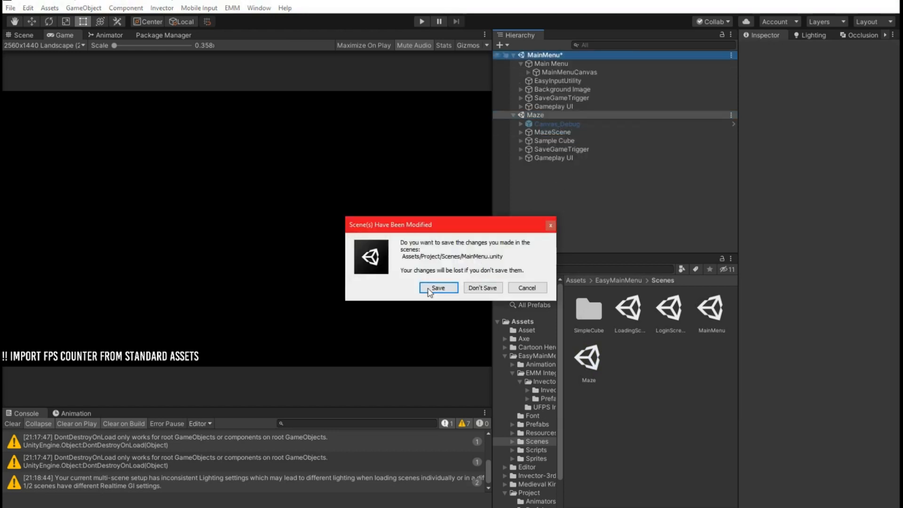
left_click(530, 288)
Step: Delete SaveGameTrigger and Gameplay UI from MainMenu, and remove the MainMenu scene from the hierarchy with its changes saved
left_click(550, 107)
left_click(546, 97, "ctrl")
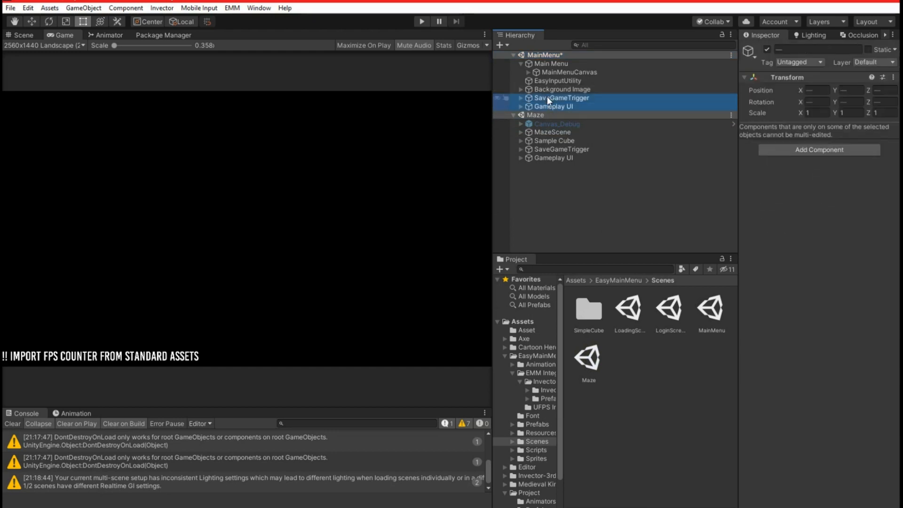
key("Delete")
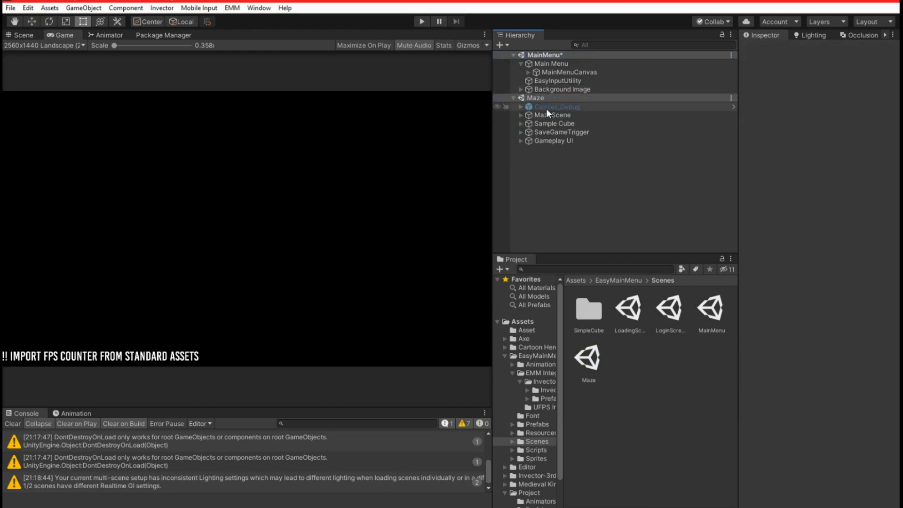
right_click(546, 54)
left_click(573, 127)
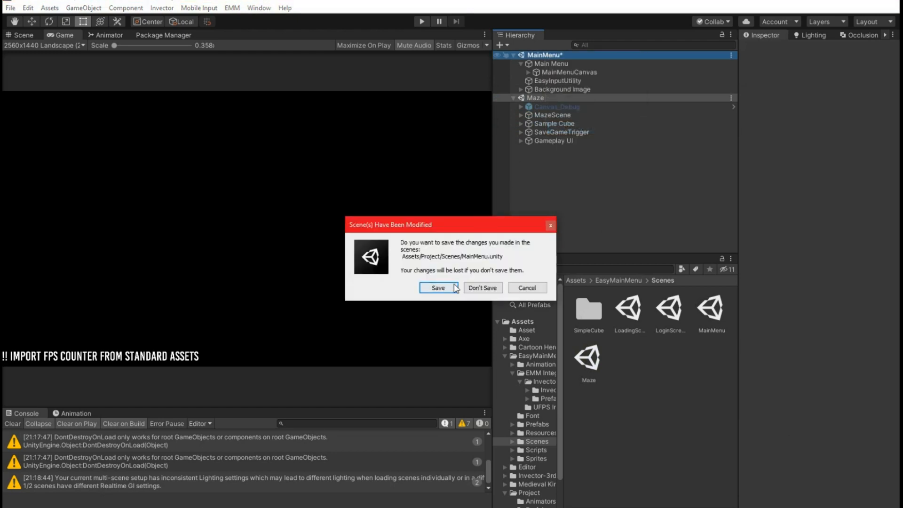
left_click(437, 288)
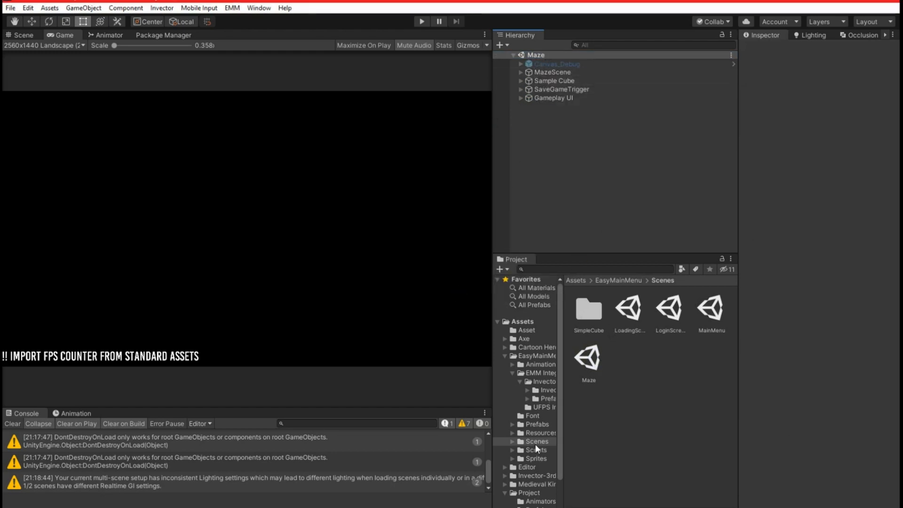
Step: Add scene 1 from the Project Scenes folder to the hierarchy alongside Maze
scroll(536, 448, "down", 3)
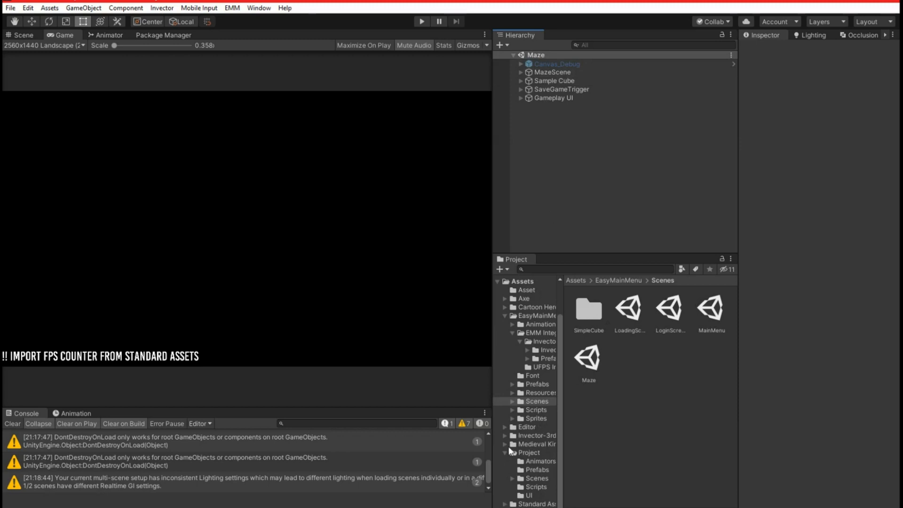
left_click(526, 478)
left_click_drag(670, 308, 539, 138)
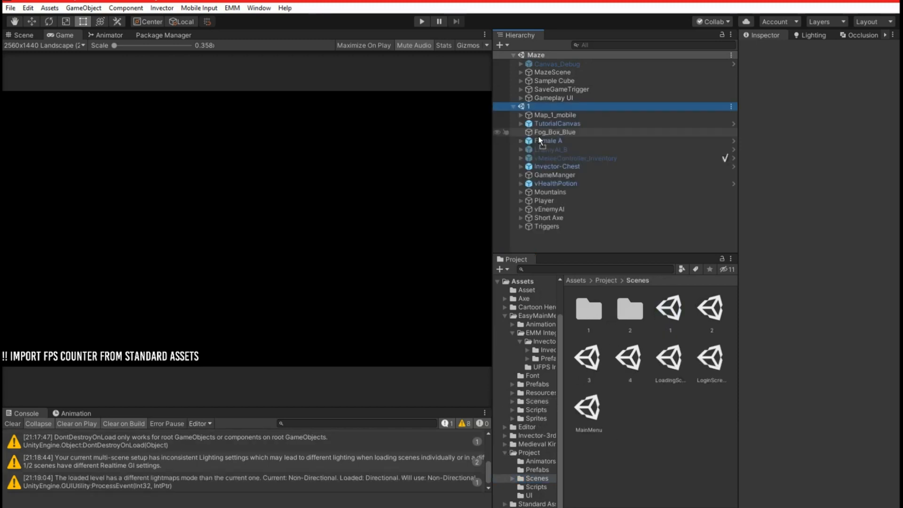
Step: Move SaveGameTrigger and Gameplay UI from Maze into scene 1, and remove the Maze scene from the hierarchy
left_click(544, 90)
left_click_drag(548, 98, 558, 233, "ctrl")
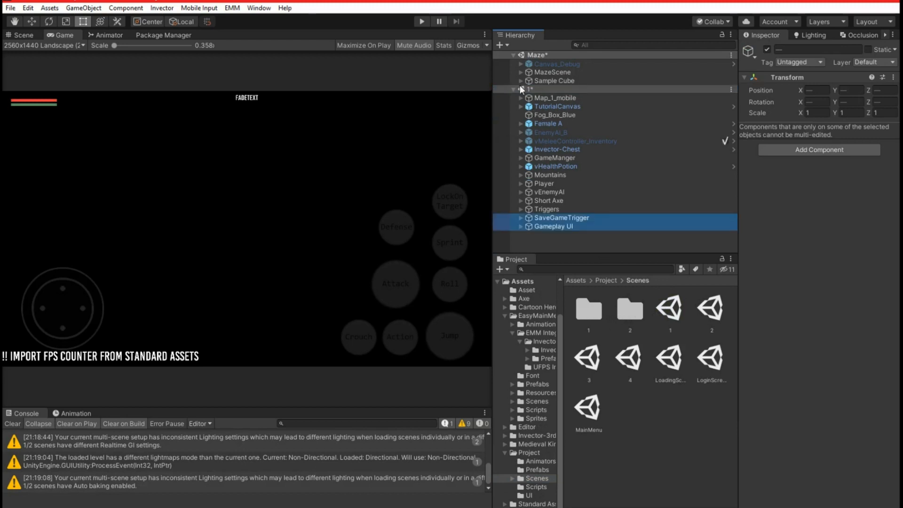
right_click(535, 54)
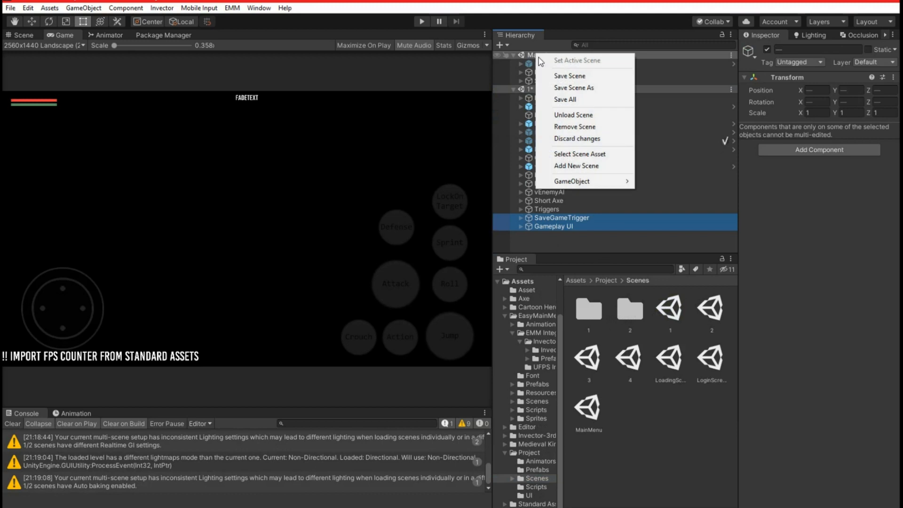
left_click(565, 139)
left_click(452, 289)
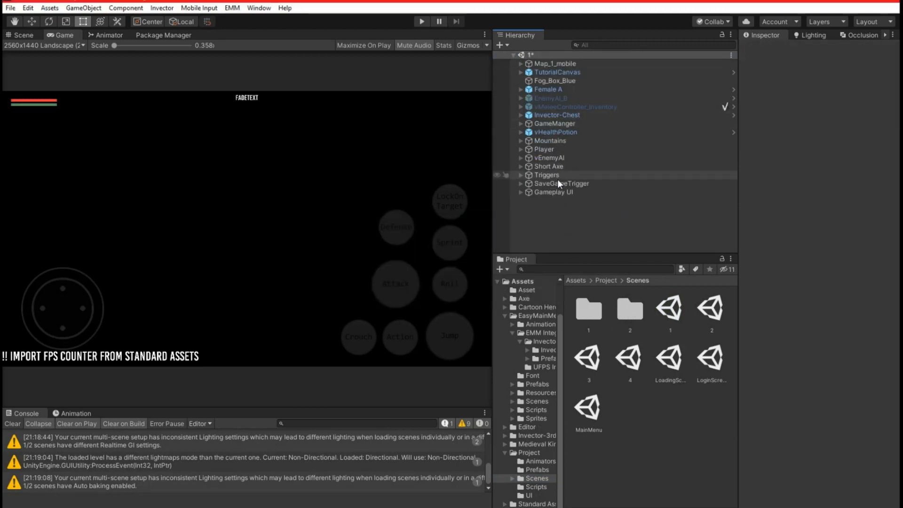
Step: Examine the child objects of Gameplay UI, including SaveGame, LoadGame, PauseGame and Mobile Controls
left_click(551, 193)
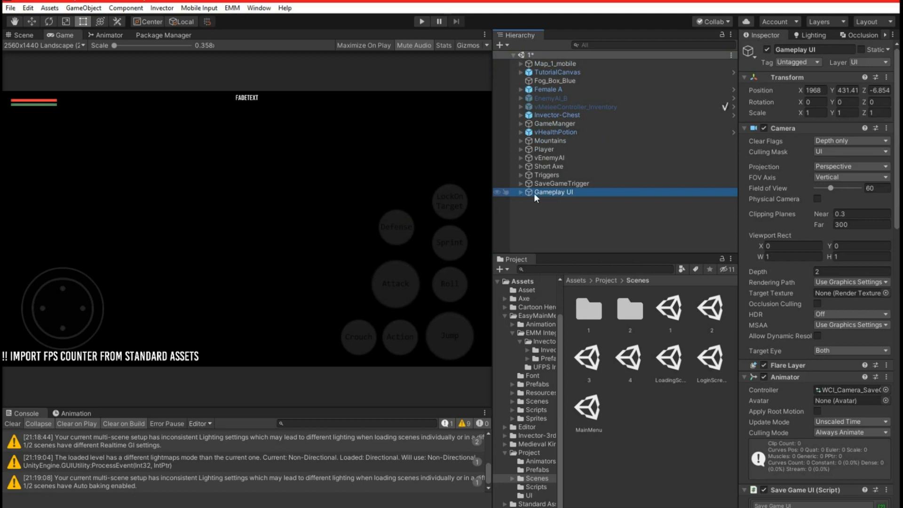
left_click(521, 193)
left_click(545, 201)
left_click(547, 209)
left_click(548, 218)
scroll(550, 219, "down", 1)
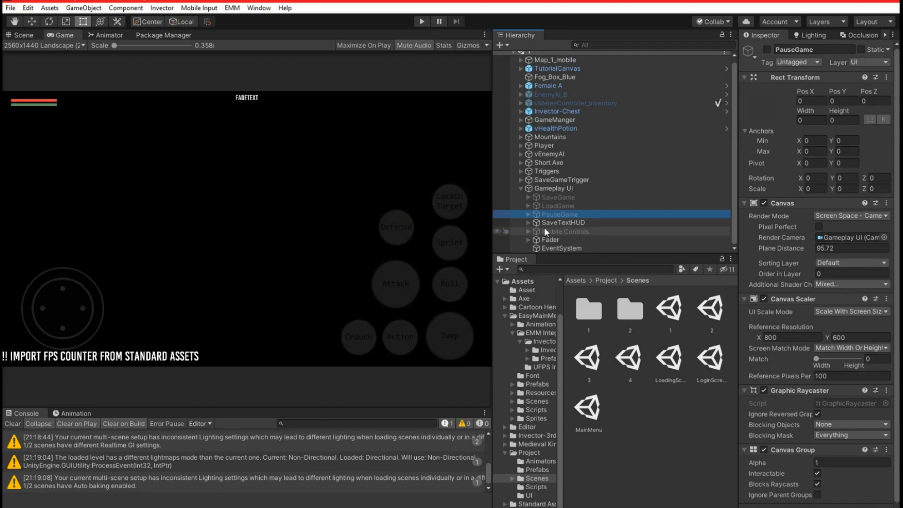
left_click(544, 230)
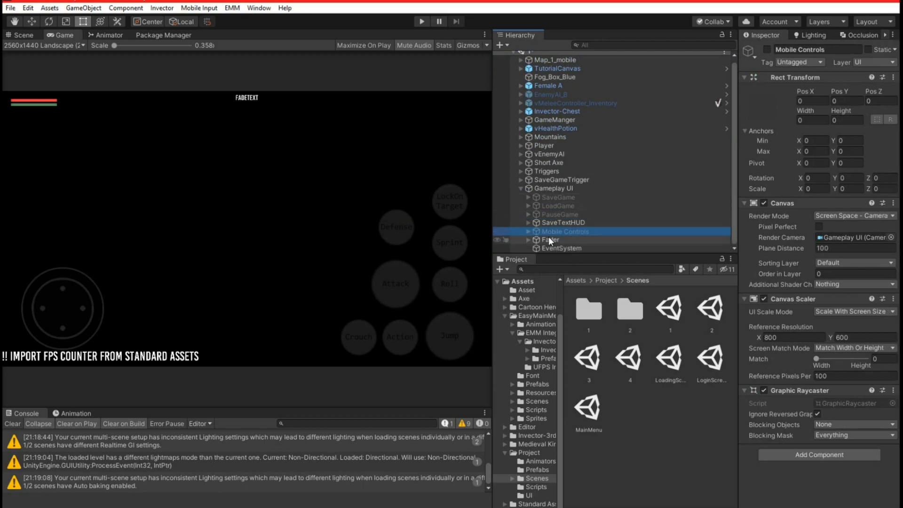
left_click(520, 188)
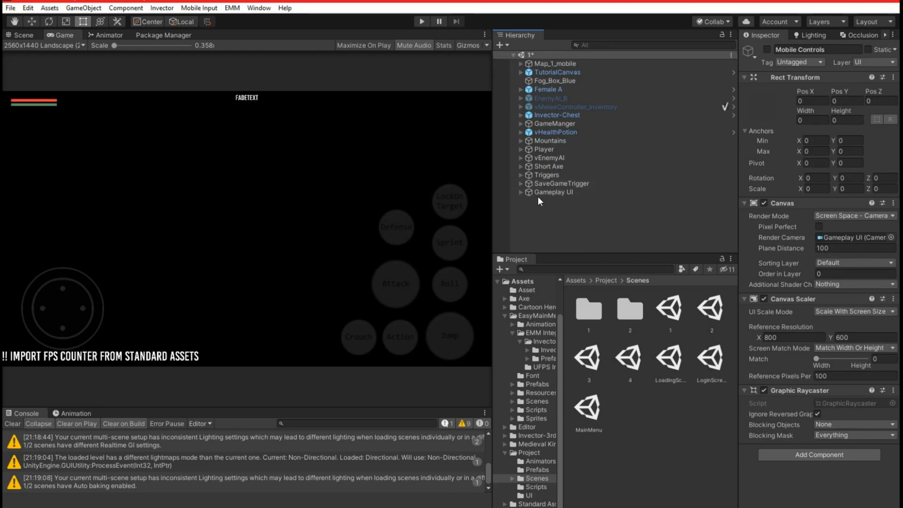
Step: Show SaveGameTrigger in the Scene view with 2D mode off and the Move tool active
left_click(543, 182)
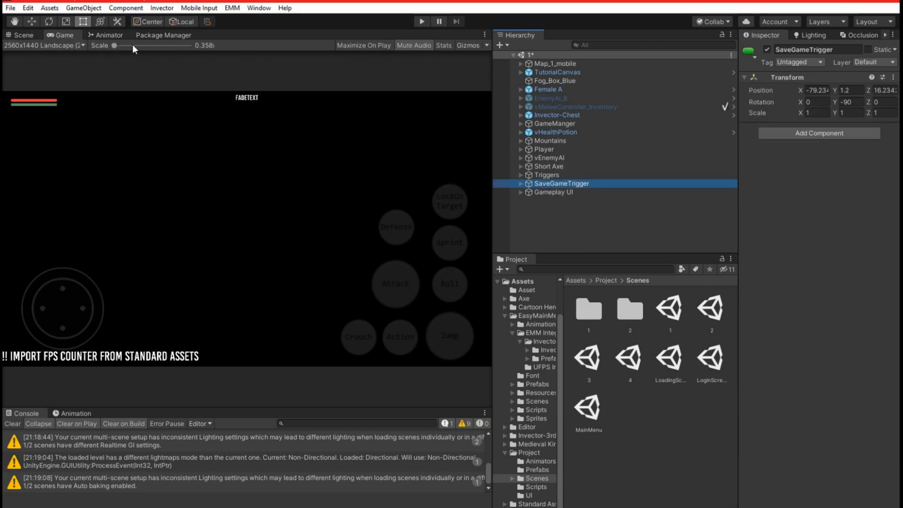
left_click(24, 35)
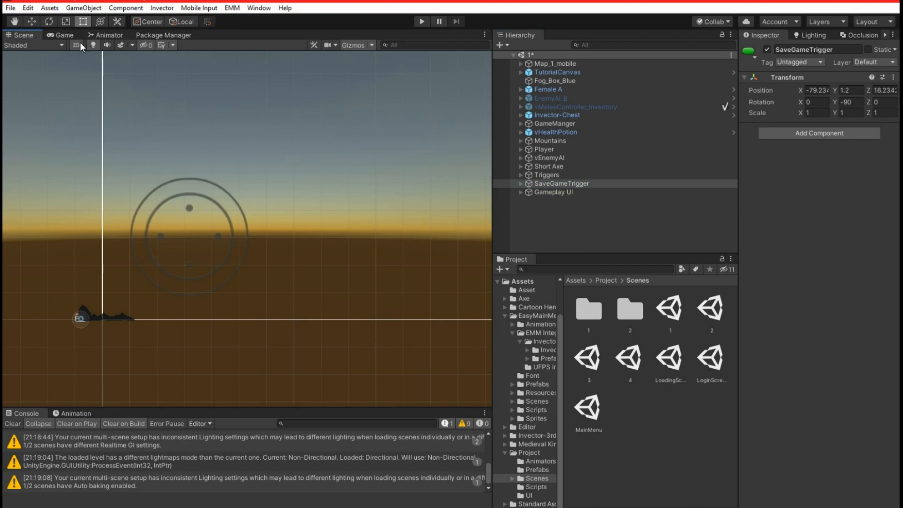
key("w")
left_click(79, 44)
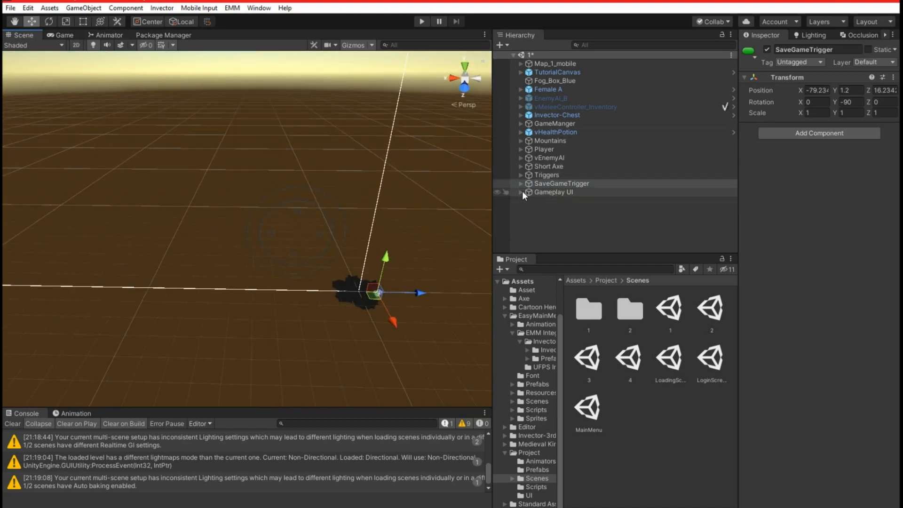
Step: Expand SaveGameTrigger, focus on its nested trigger object, and inspect the surrounding level area in the scene
left_click(521, 183)
left_click(529, 192)
left_click(548, 192)
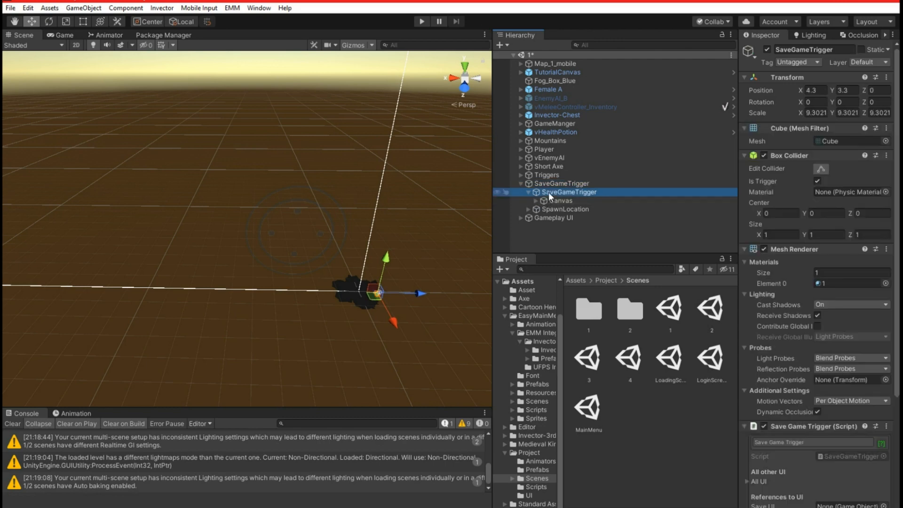
double_click(548, 192)
right_click_drag(332, 221, 428, 237)
key("w")
key("f")
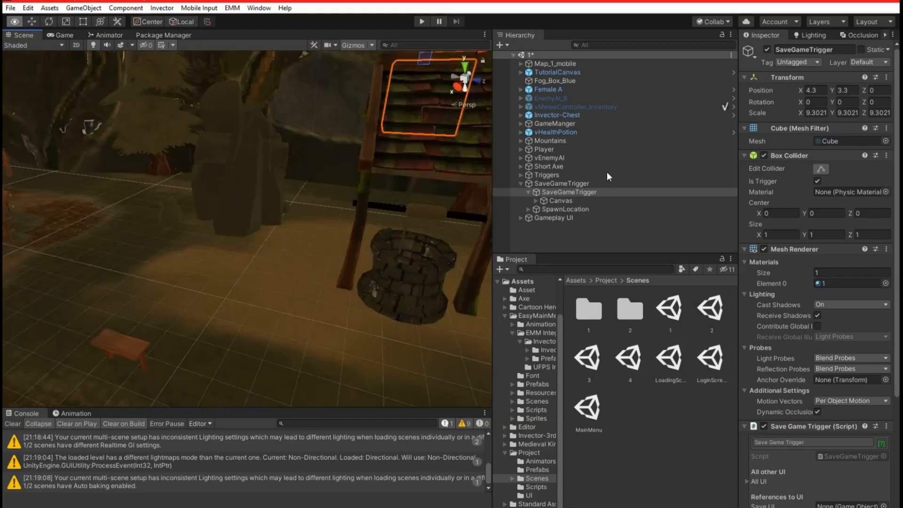
key("w")
right_click_drag(766, 136, 309, 244)
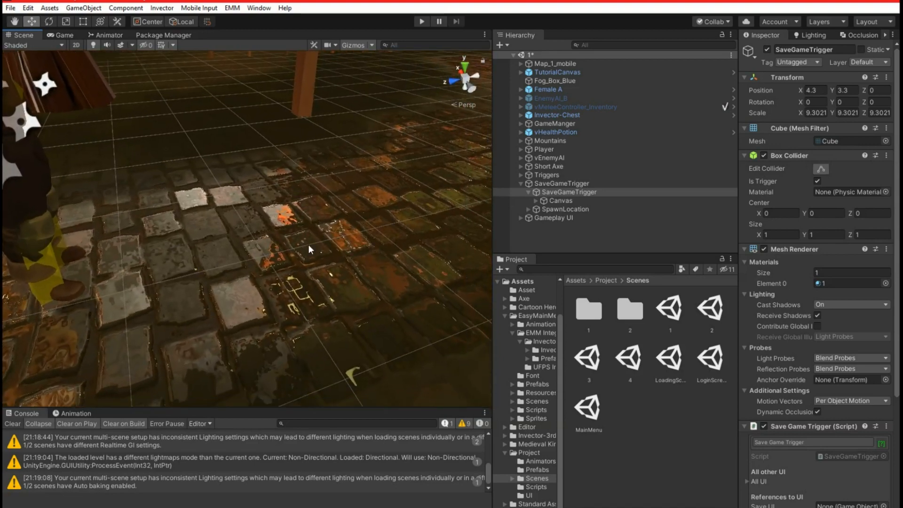
Step: Examine the Map_Ground_1 mesh and its Ground_1 material, including the shader choices and texture channel settings
left_click(309, 244)
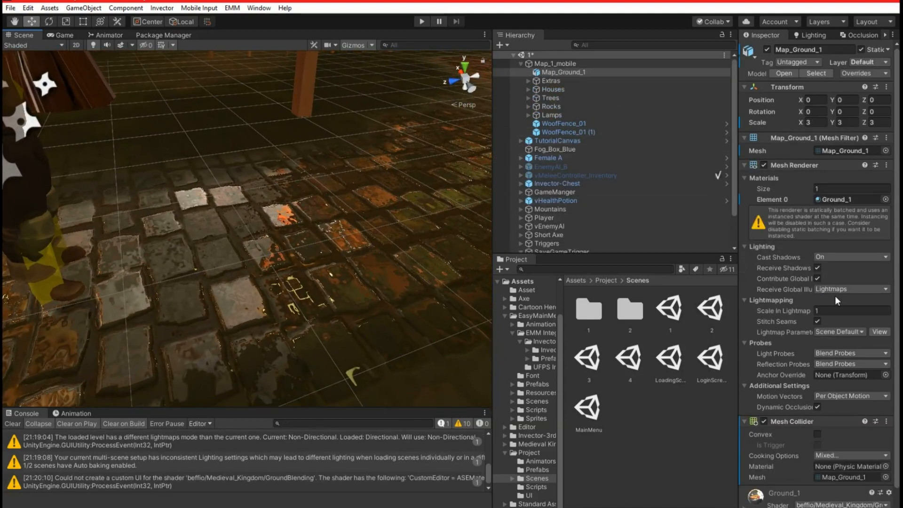
scroll(834, 295, "down", 1)
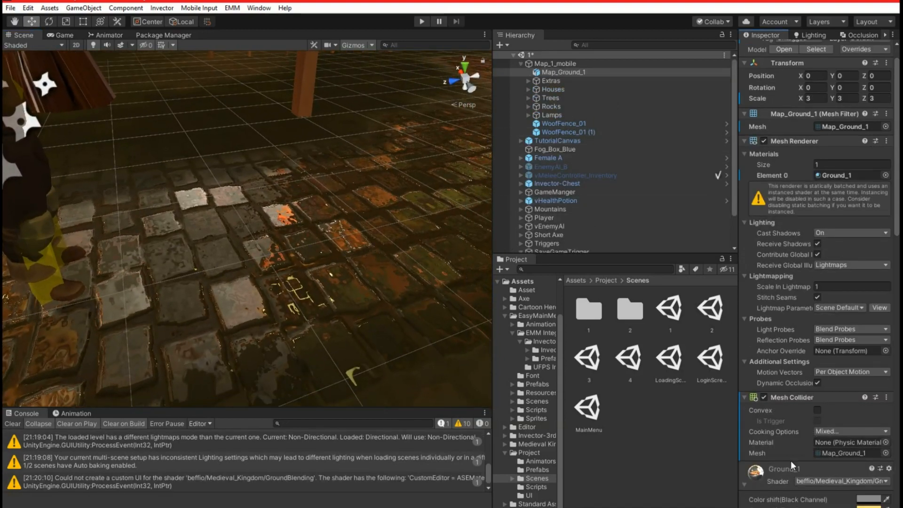
scroll(791, 461, "down", 10)
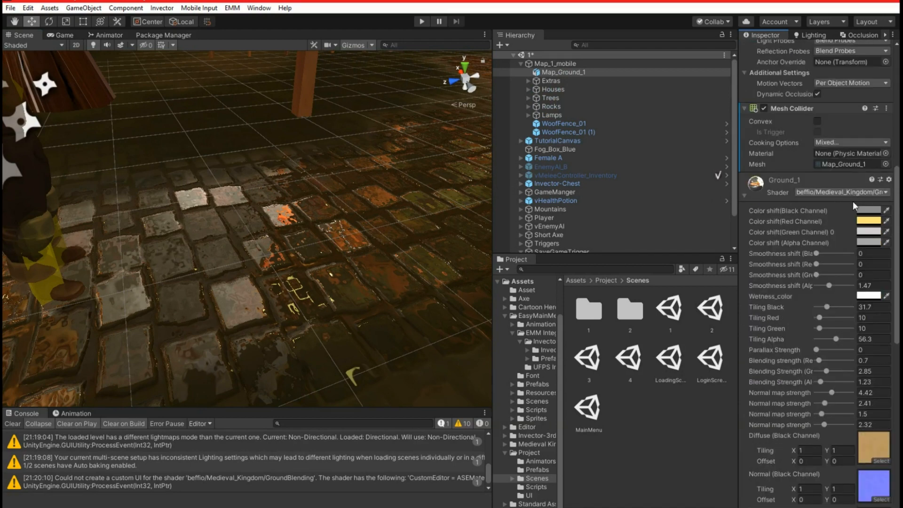
left_click(832, 190)
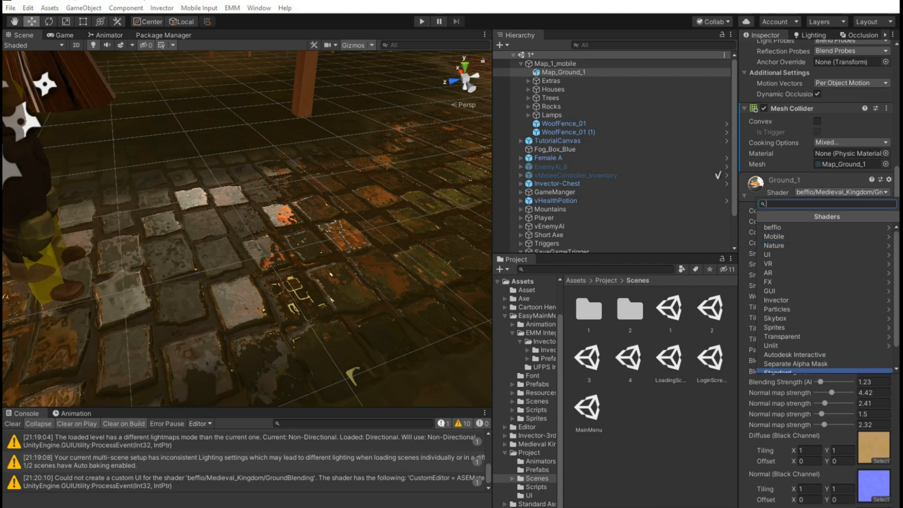
left_click(896, 408)
scroll(895, 408, "down", 3)
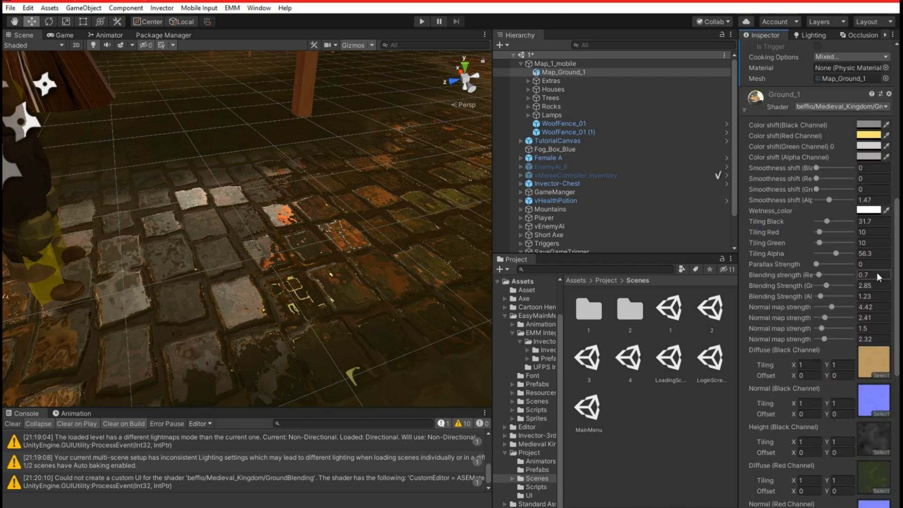
scroll(876, 272, "down", 12)
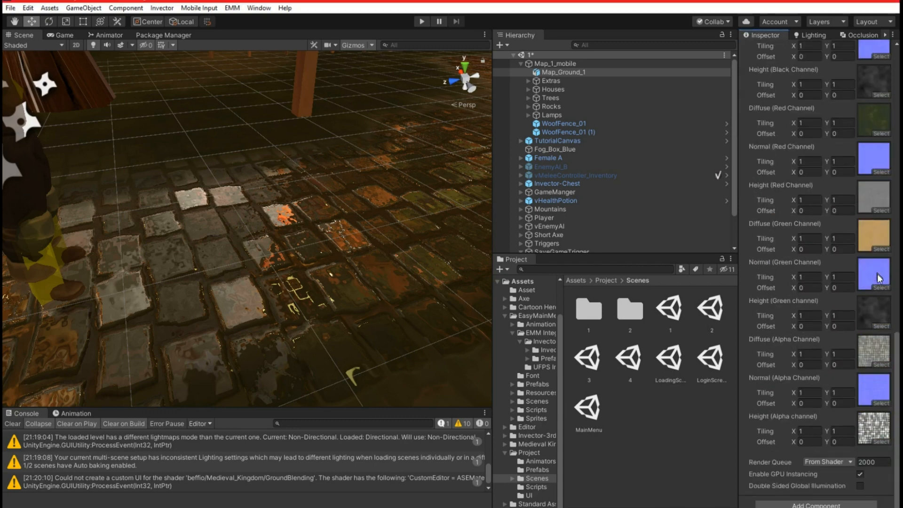
Step: Set the Ground_1 material's alpha channel smoothness shift to 0.3
scroll(853, 298, "up", 15)
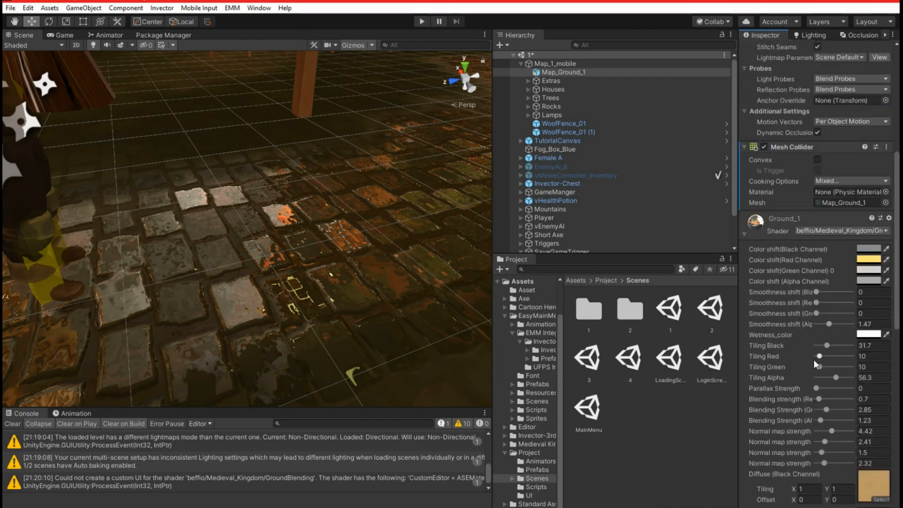
left_click_drag(829, 323, 817, 324)
right_click_drag(468, 306, 377, 256)
key("s")
key("w")
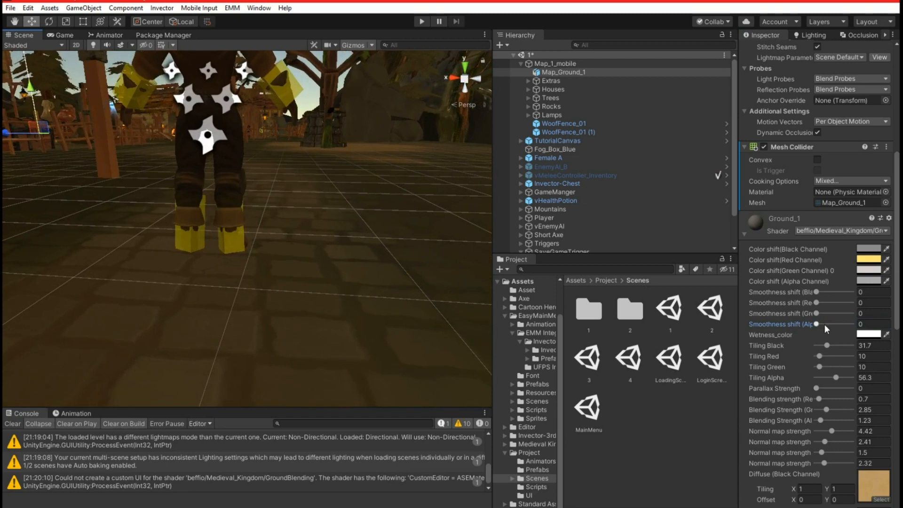
left_click_drag(820, 323, 819, 323)
right_click_drag(290, 302, 312, 306)
key("s")
key("w")
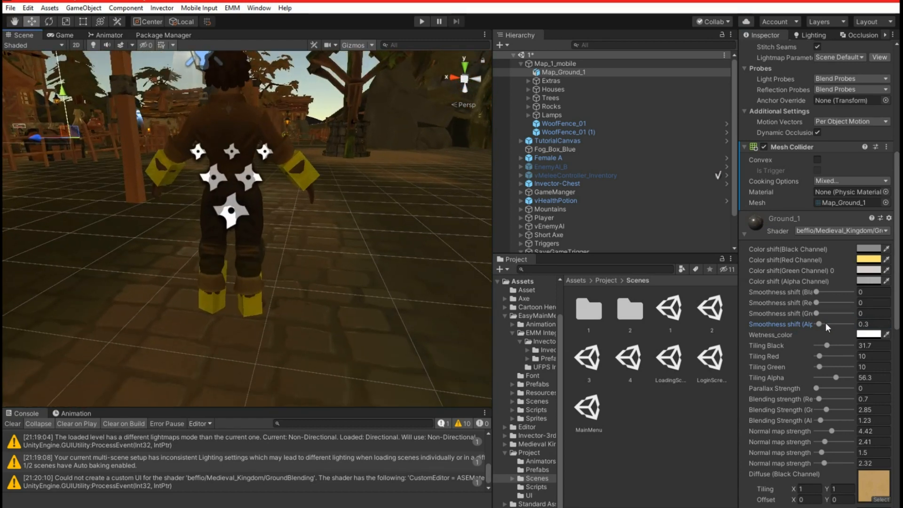
Step: Deselect the ground mesh, clear the Console and collapse Map_1_mobile in the hierarchy
right_click_drag(440, 268, 418, 242)
key("w")
key("s")
left_click(293, 76)
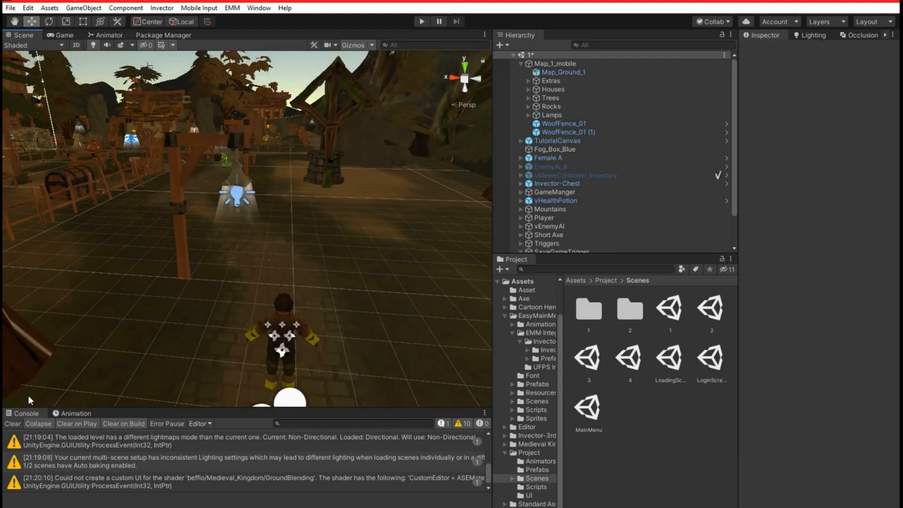
left_click(13, 423)
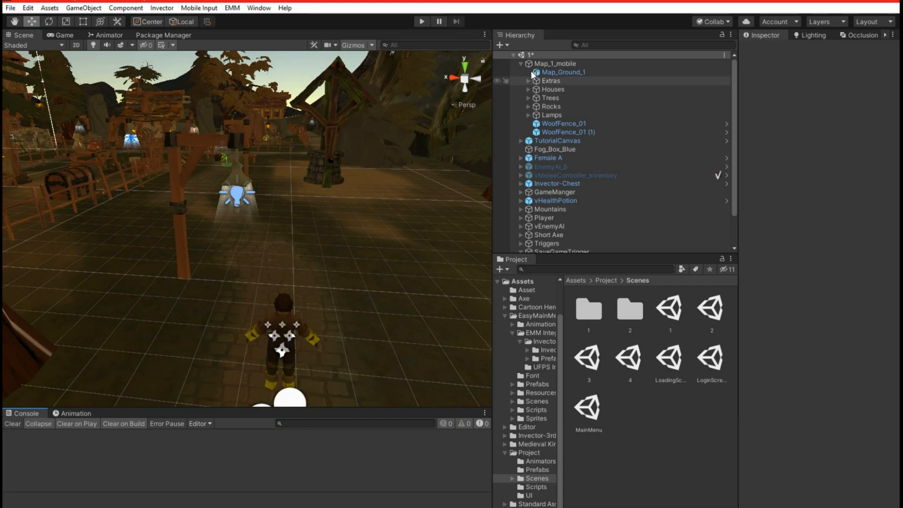
left_click(521, 63)
Step: Move the nested SaveGameTrigger box into the playable area, at about X 4.3, Y 3.3, Z -50.86, and collapse its children
left_click(551, 191)
right_click_drag(339, 202, 677, 311)
key("s")
key("s")
key("w")
key("s")
key("s")
left_click_drag(219, 187, 312, 317)
right_click_drag(312, 317, 289, 238)
left_click_drag(253, 281, 435, 217)
right_click_drag(435, 217, 649, 113)
key("w")
key("s")
left_click(527, 192)
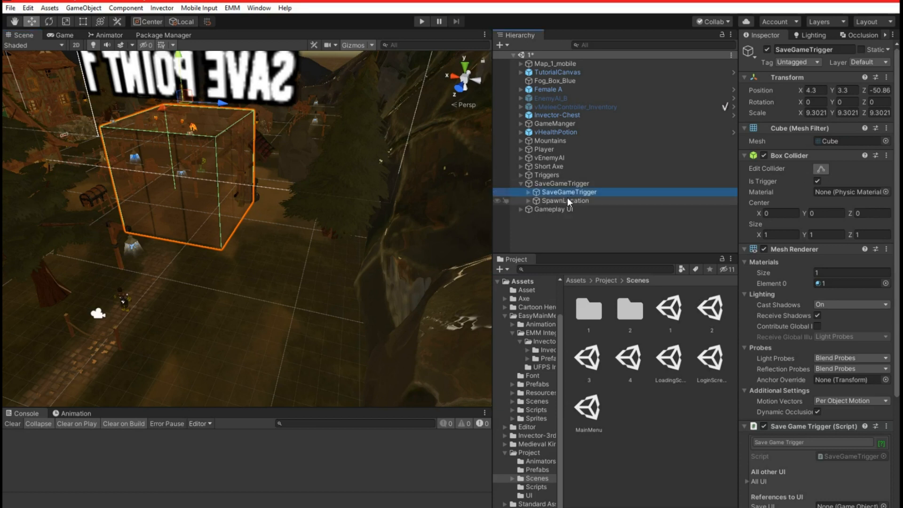
Step: Scale the parent SaveGameTrigger object down uniformly to about 0.195 and keep its hierarchy entry collapsed
left_click(560, 198, "shift")
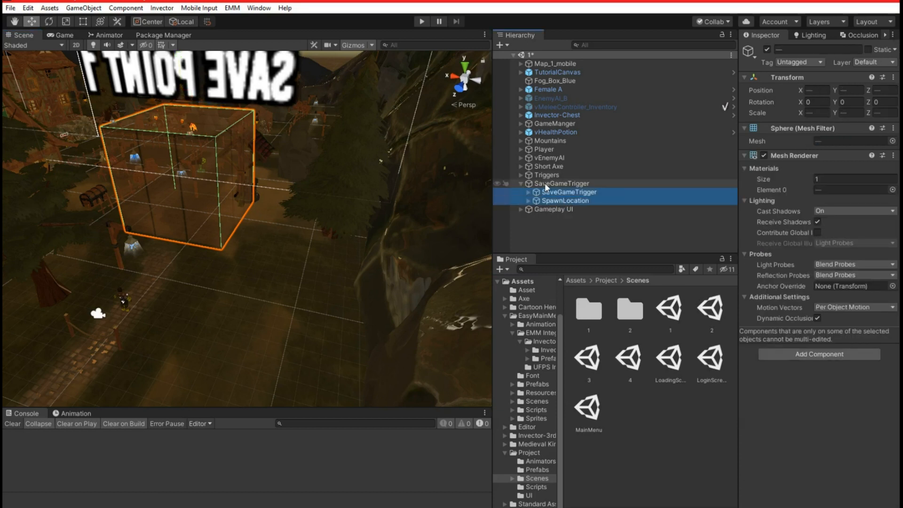
left_click(545, 183)
left_click(521, 183)
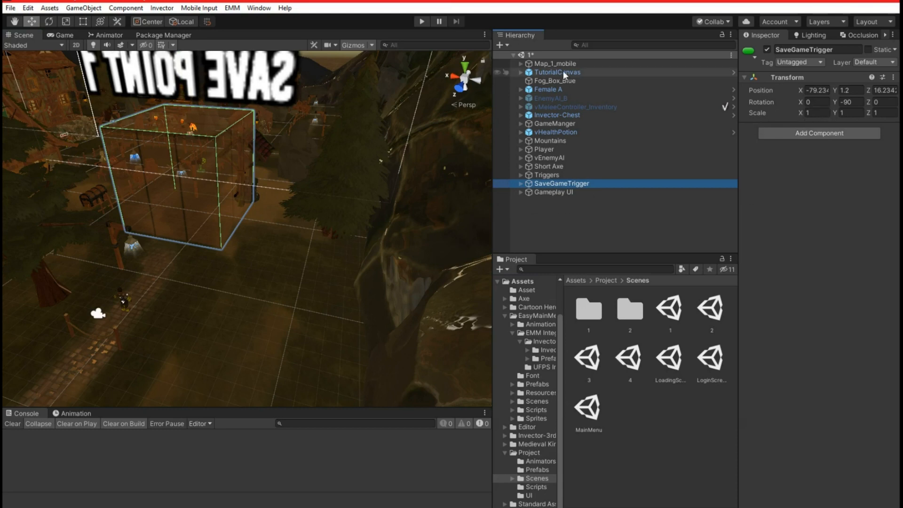
key("s")
right_click_drag(346, 144, 210, 75)
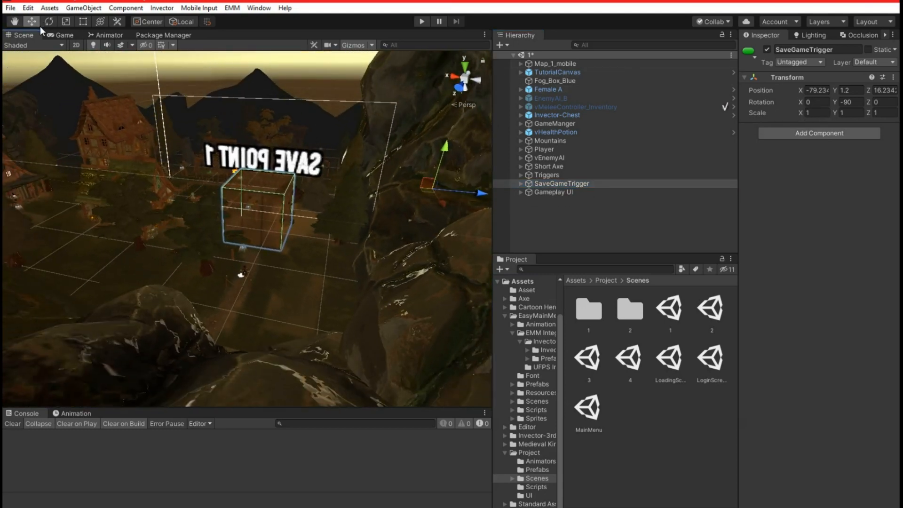
left_click(66, 21)
left_click_drag(433, 190, 407, 218)
right_click_drag(407, 217, 446, 211)
Step: Move the parent SaveGameTrigger down onto the ground path near the fences, at about X -34.78, Y 0.17, Z 1.81
left_click_drag(354, 188, 197, 210)
key("w")
right_click_drag(287, 215, 250, 201)
key("w")
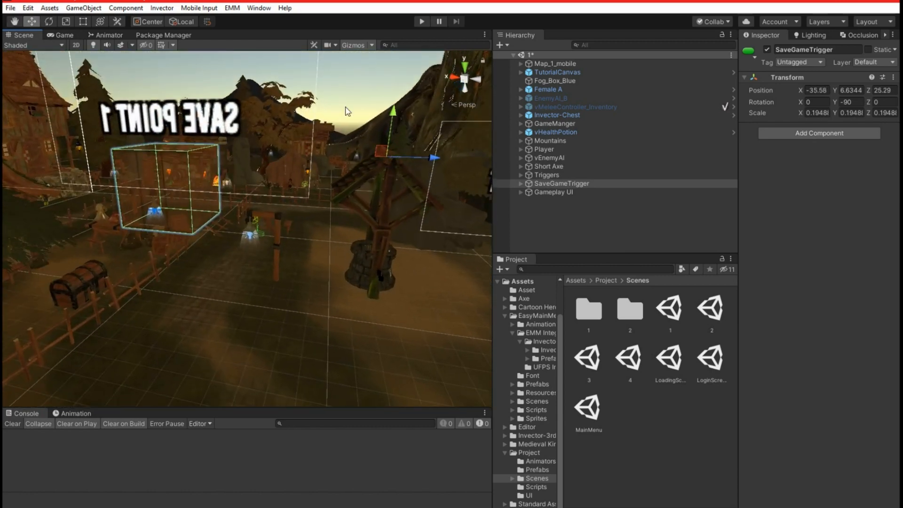
left_click_drag(393, 112, 380, 327)
right_click_drag(358, 251, 353, 295)
left_click_drag(364, 195, 325, 140)
right_click_drag(321, 202, 350, 286)
key("w")
key("w")
key("s")
left_click_drag(338, 301, 321, 194)
key("w")
right_click_drag(321, 235, 344, 222)
Step: Rotate SaveGameTrigger about its vertical axis so its mirrored labels read correctly from the player's side, and deselect it
left_click(50, 21)
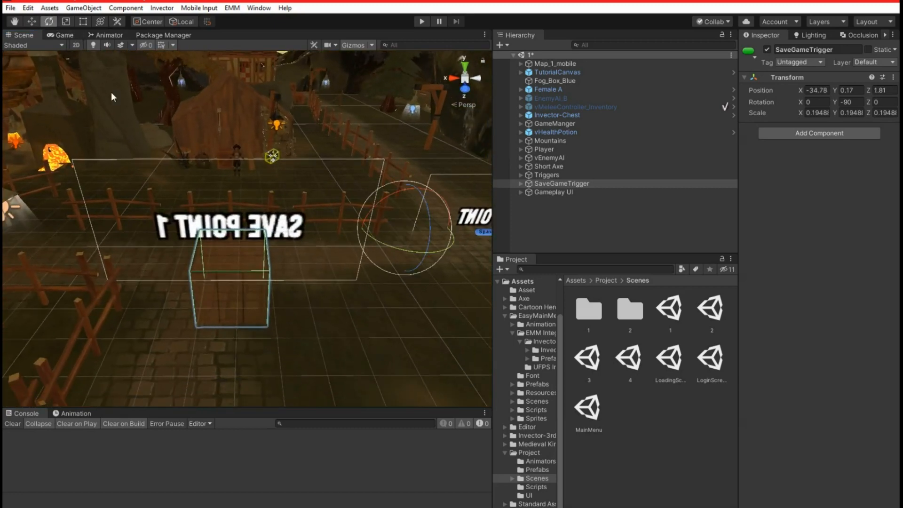
left_click_drag(374, 235, 636, 242)
key("e")
right_click_drag(355, 254, 331, 310)
key("d")
key("s")
key("a")
left_click(367, 240)
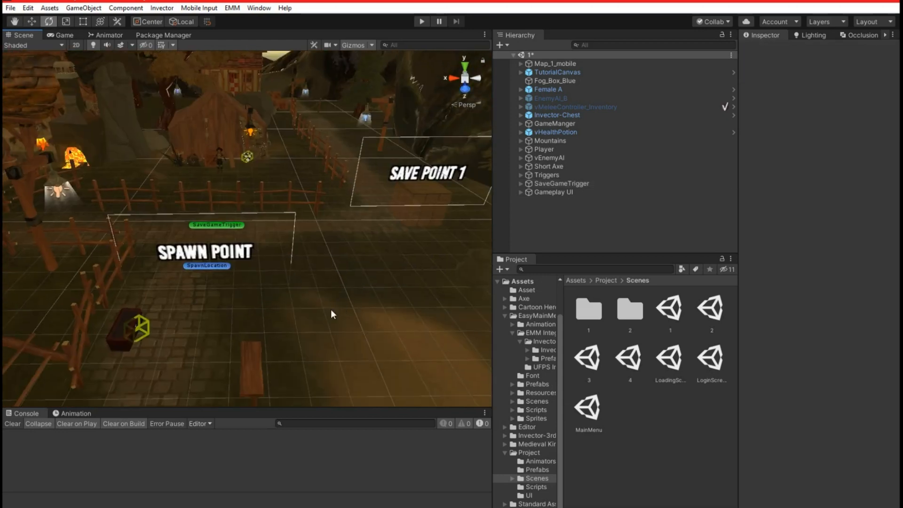
Step: Run the level, walk the player into Save Point 1, and check the save key set in Gameplay UI's Save Game UI script
left_click(422, 22)
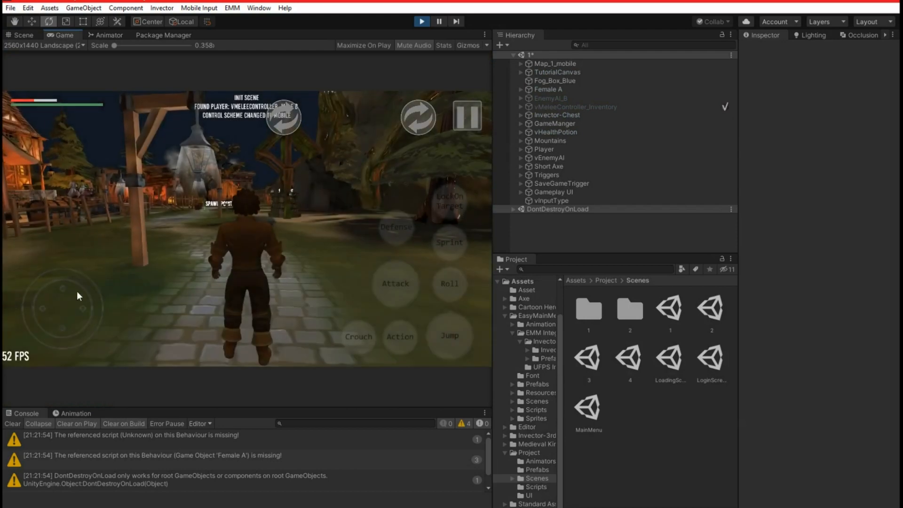
key("w")
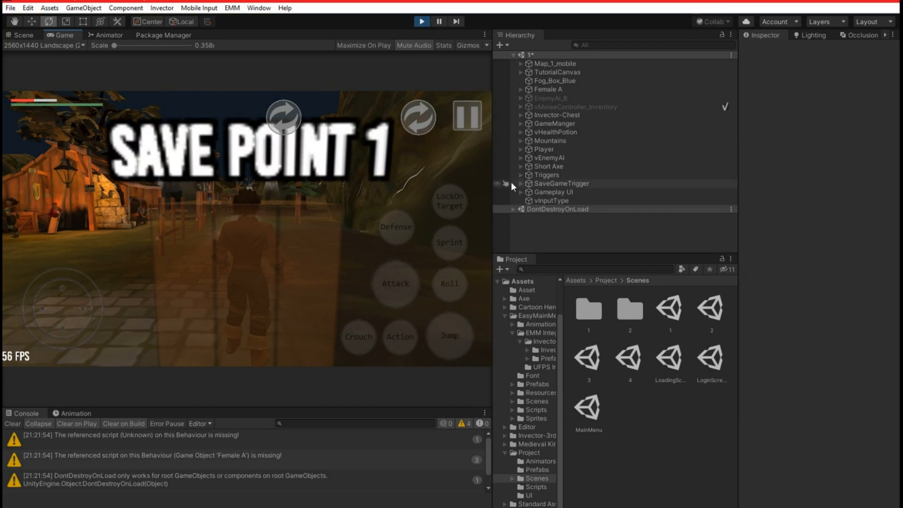
left_click(534, 191)
scroll(854, 354, "down", 8)
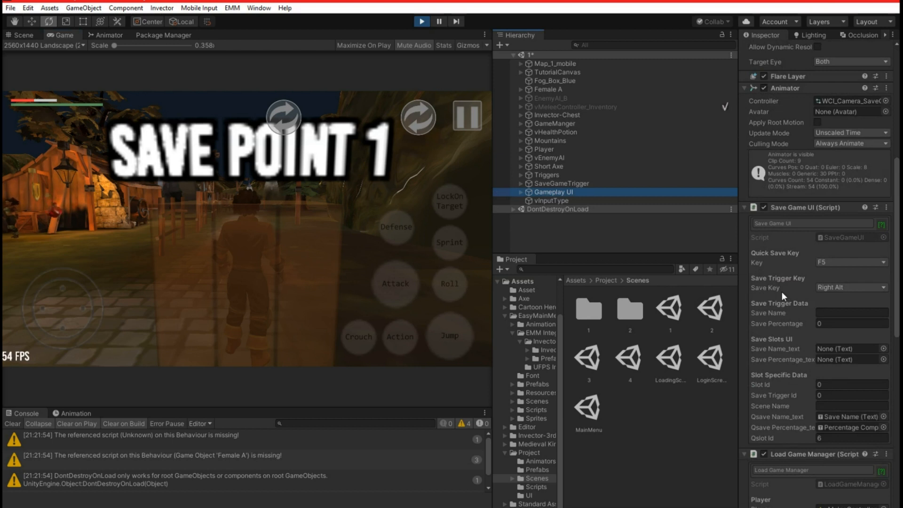
Step: Open the save screen at Save Point 1, save to the first slot, and return to gameplay
left_click(300, 239)
key("Alt_R")
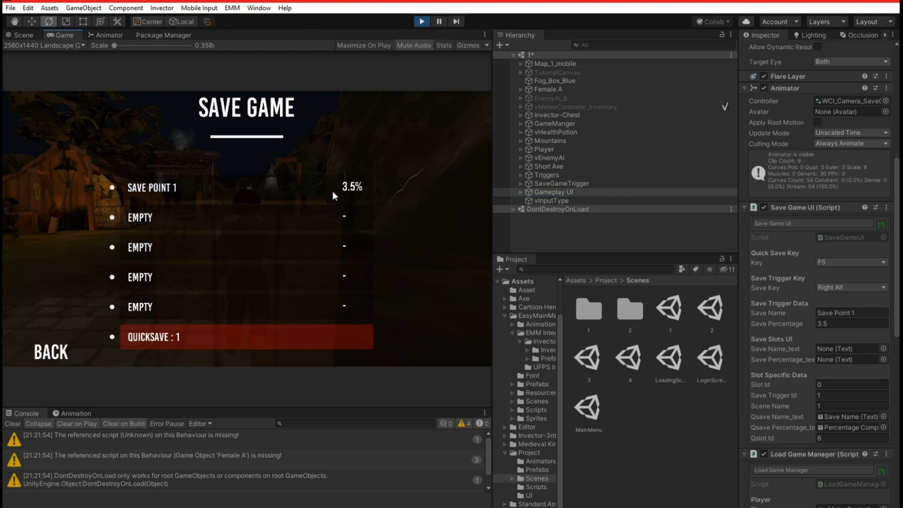
left_click(155, 194)
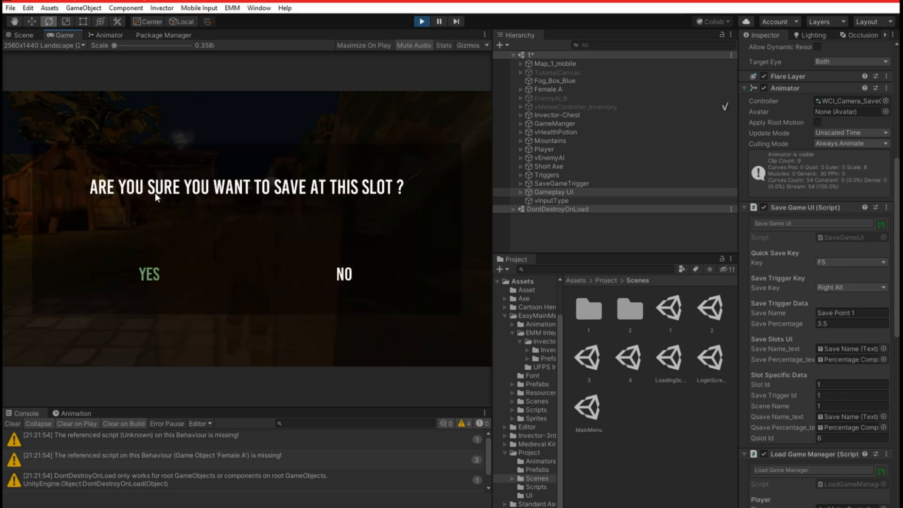
left_click(158, 273)
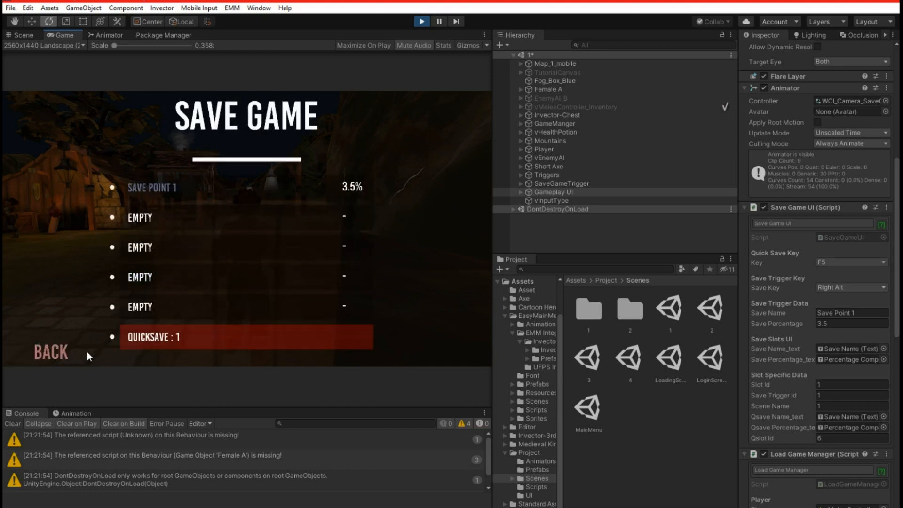
left_click(63, 351)
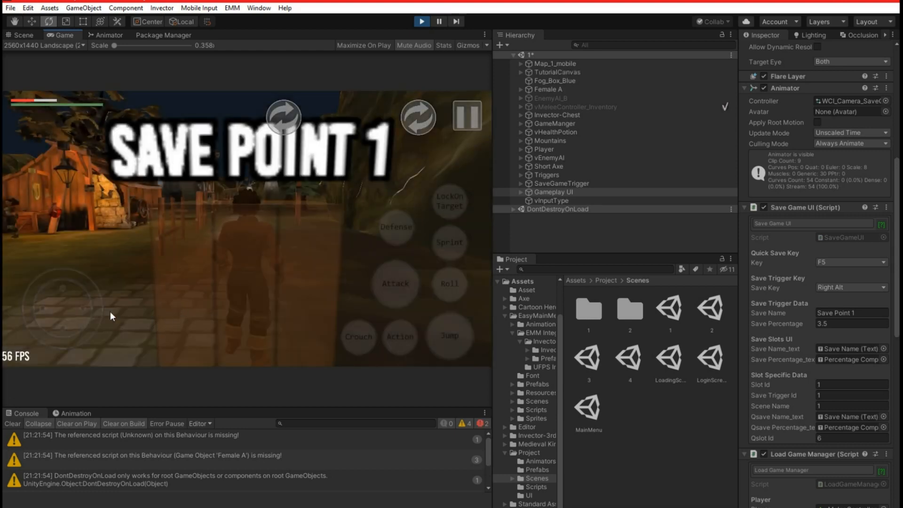
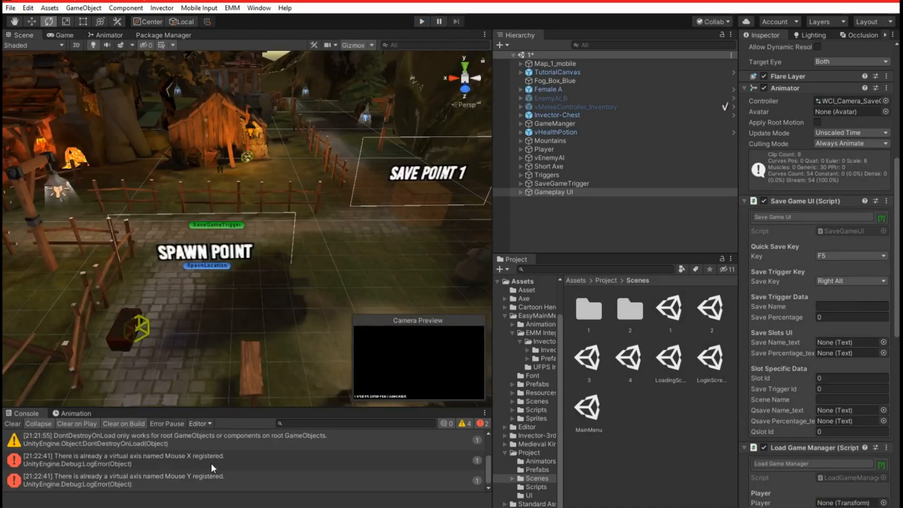
Step: Clear the Console and examine Gameplay UI's script components, including Save Game UI, Load Game Manager, UI Controller and Pause Menu Options
left_click(7, 423)
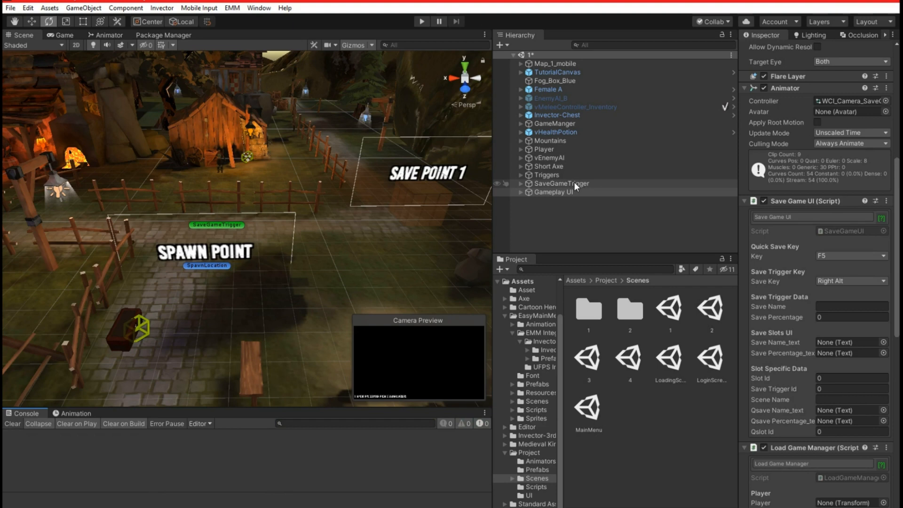
left_click(551, 203)
left_click(550, 191)
scroll(768, 329, "down", 10)
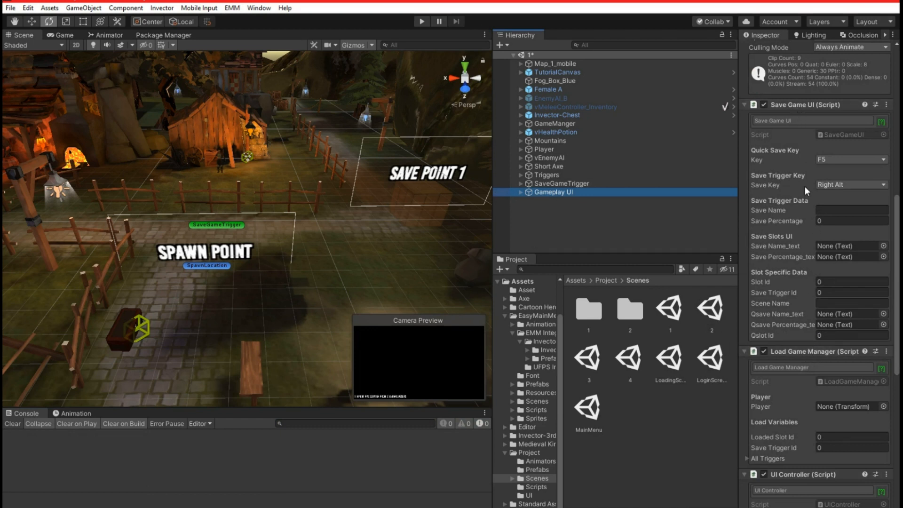
scroll(808, 320, "down", 10)
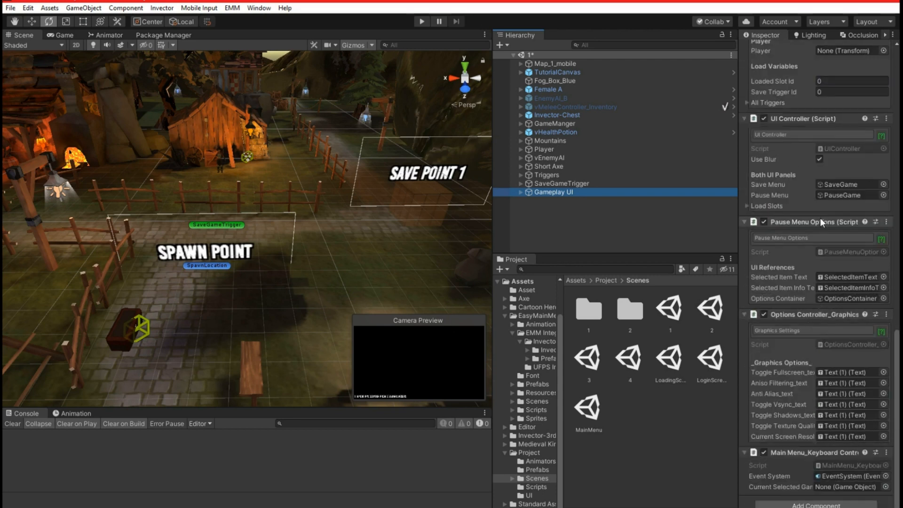
scroll(814, 246, "up", 6)
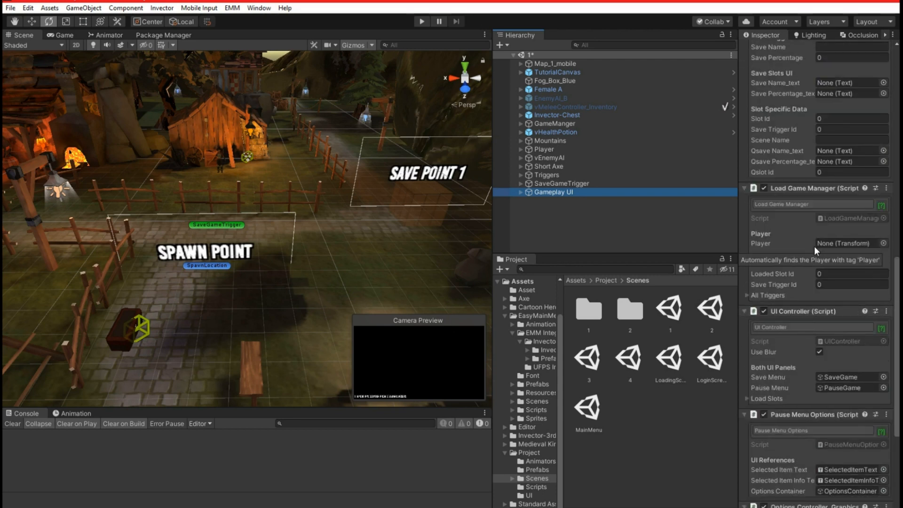
scroll(814, 247, "up", 4)
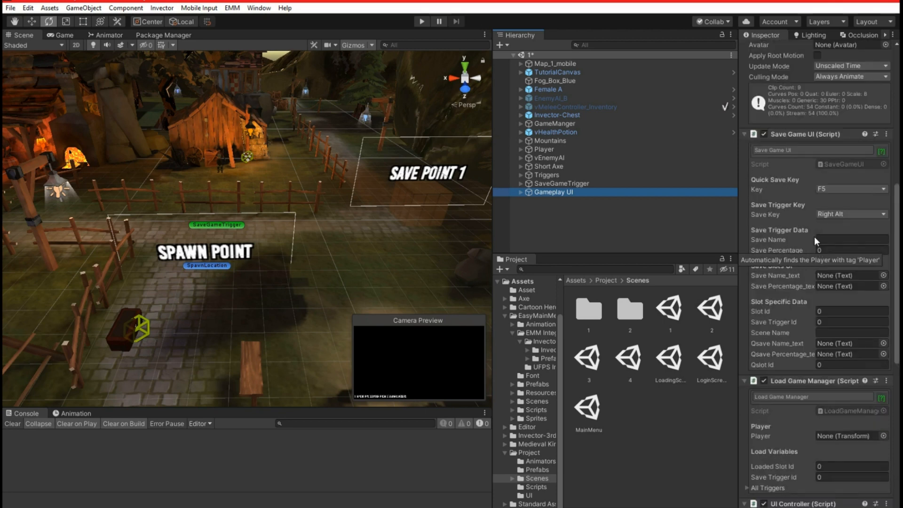
Step: Open the SaveGameUI script in Visual Studio and read its update, save, quick save and position loading methods
right_click(799, 134)
left_click(811, 243)
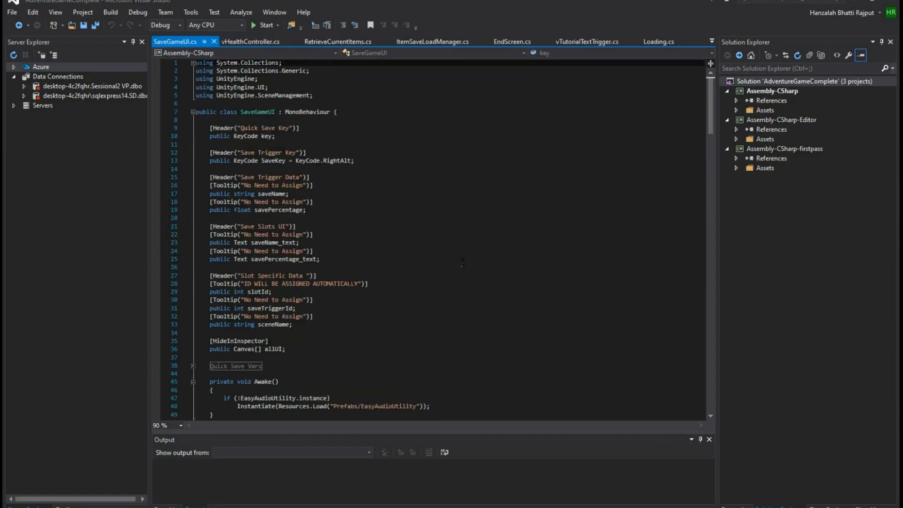
scroll(325, 320, "down", 5)
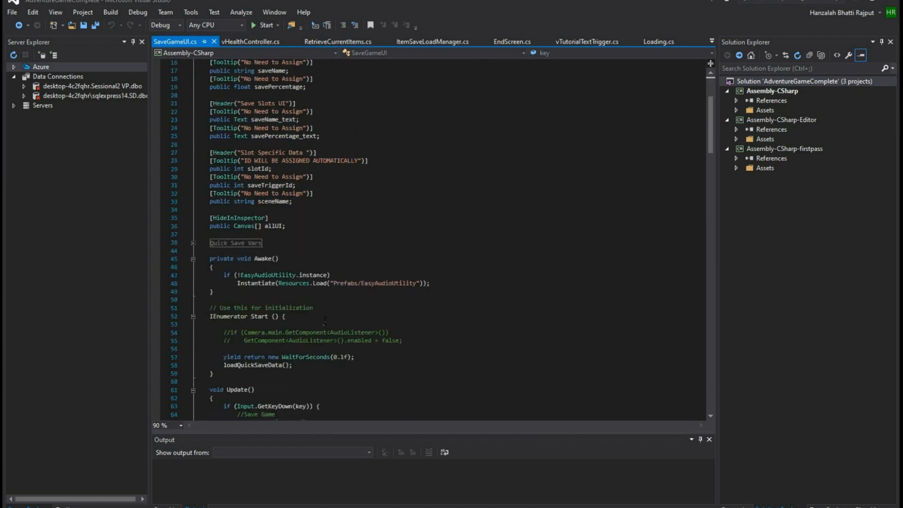
scroll(324, 320, "down", 5)
scroll(324, 320, "down", 5)
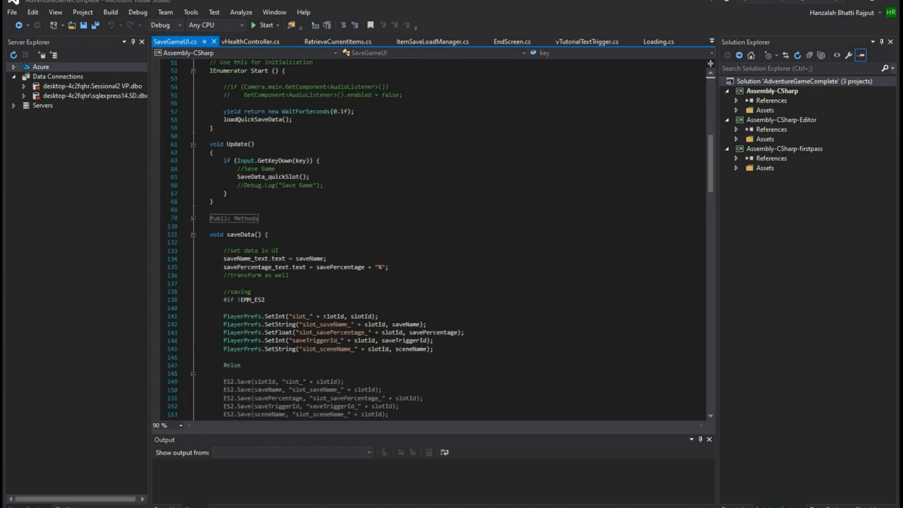
scroll(272, 208, "up", 2)
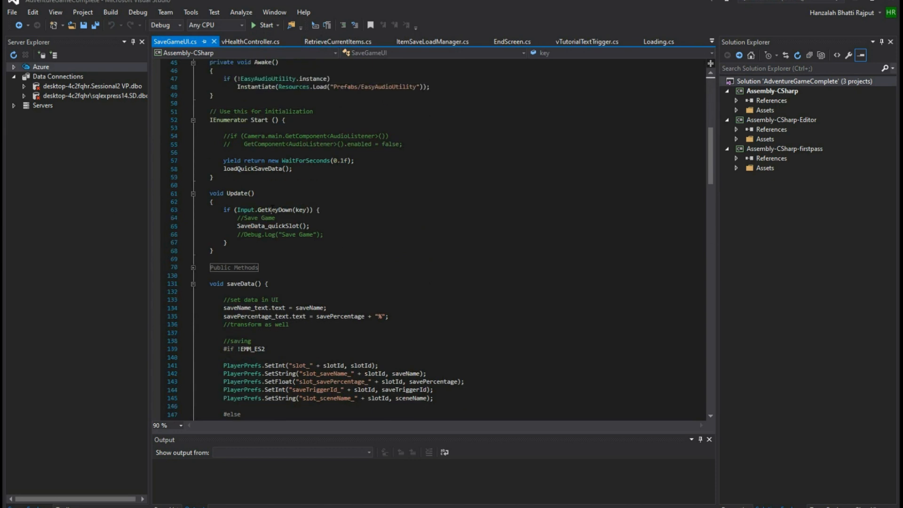
scroll(272, 208, "down", 1)
scroll(272, 209, "down", 7)
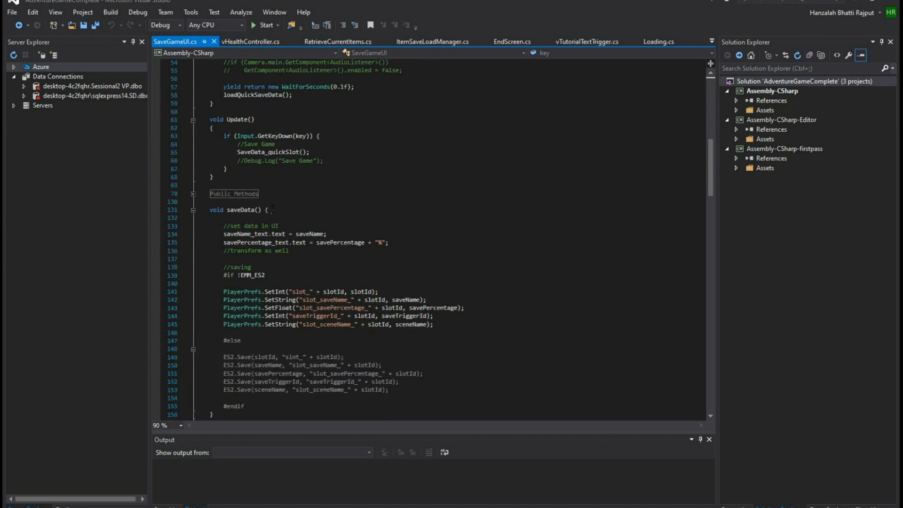
scroll(272, 209, "down", 11)
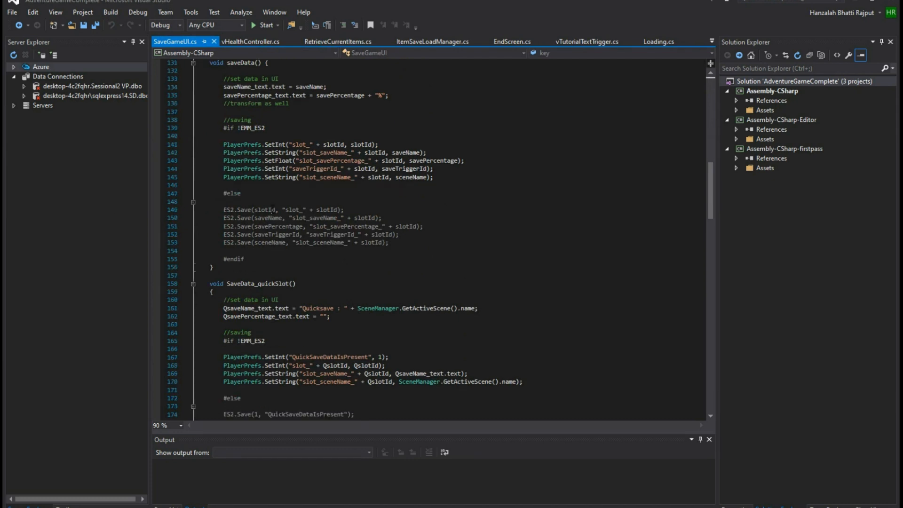
scroll(272, 208, "down", 16)
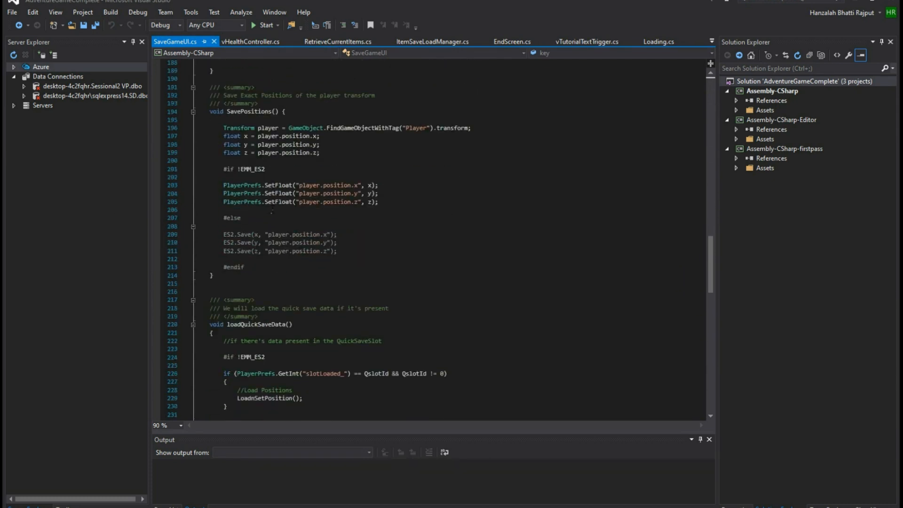
scroll(272, 209, "down", 11)
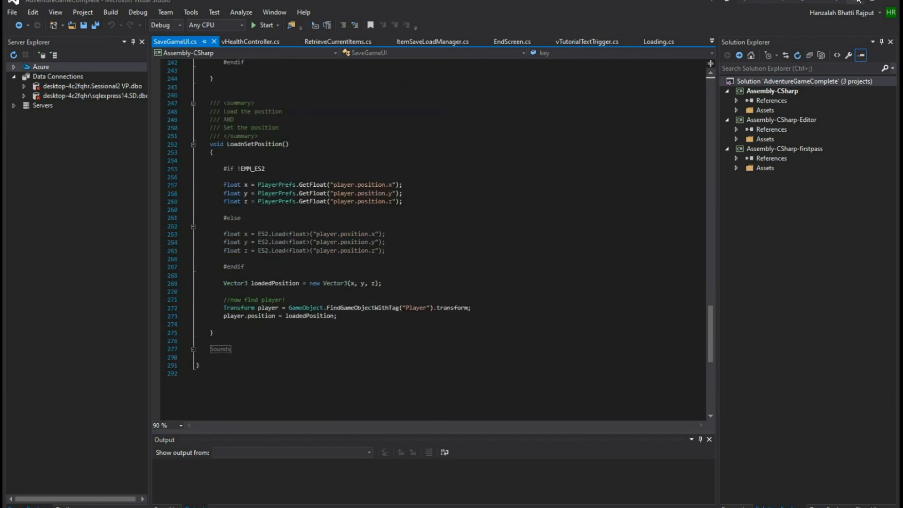
Step: Return to Unity and select Gameplay UI to show its components from the beginning
left_click(856, 3)
scroll(806, 238, "up", 10)
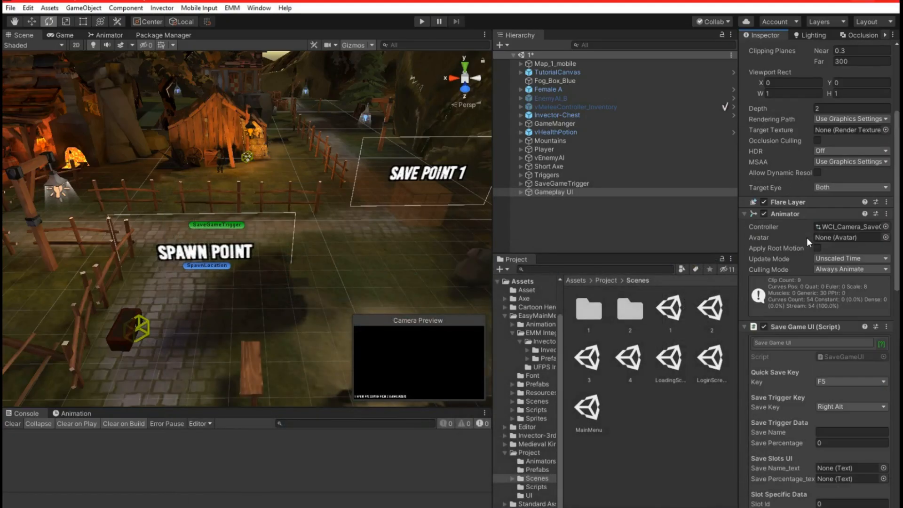
left_click(560, 190)
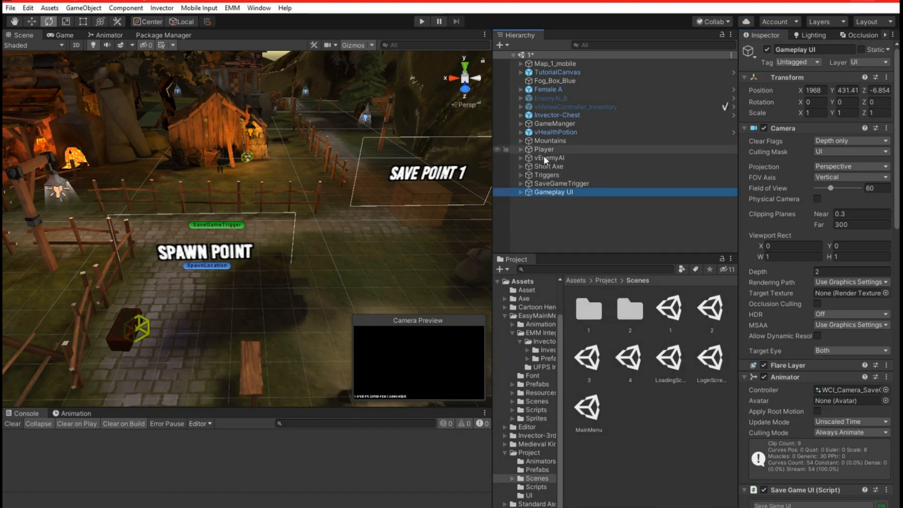
Step: Disable the main menu keyboard control script component on Gameplay UI
scroll(870, 338, "down", 10)
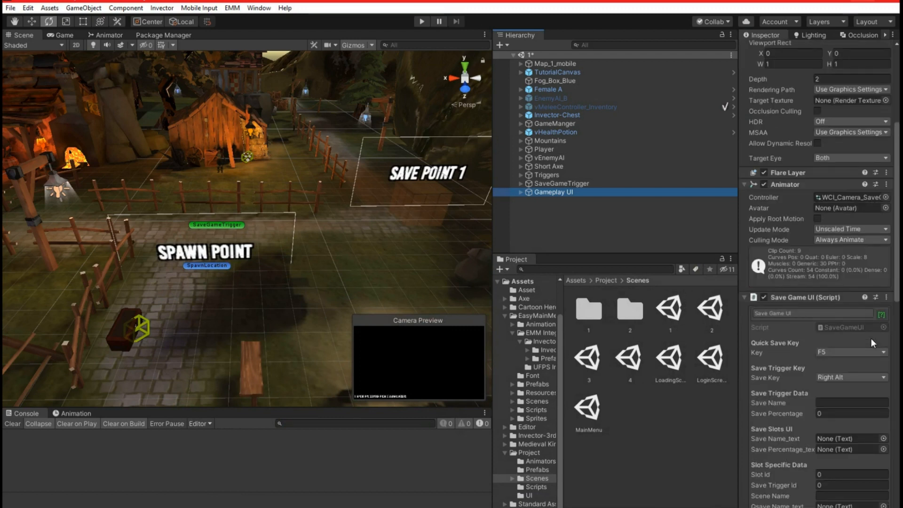
scroll(871, 337, "down", 10)
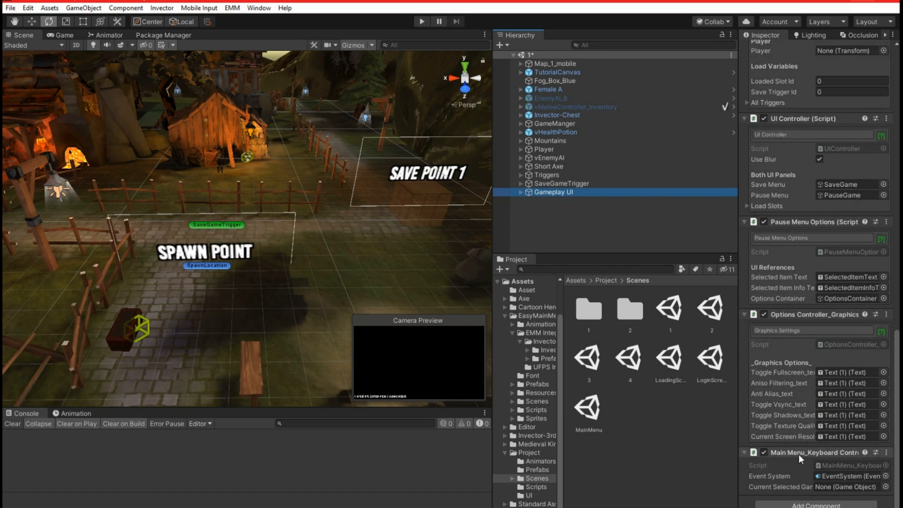
left_click(763, 453)
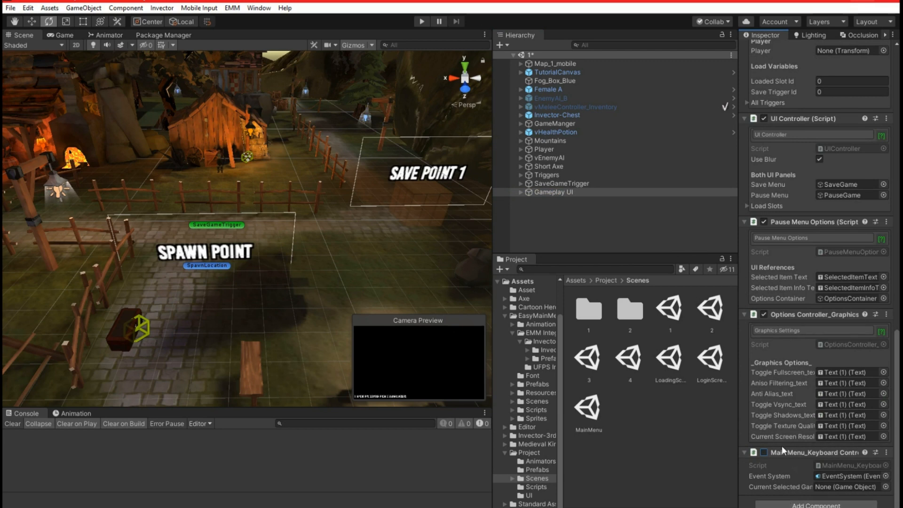
Step: Run the scene, walk the character to Save Point 1, try saving to the first and fourth slots, and go back from the save screen
left_click(422, 22)
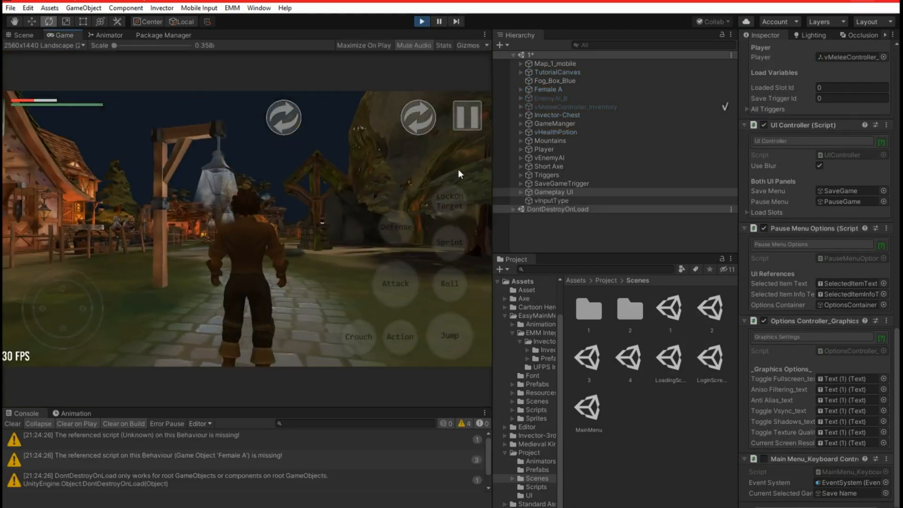
left_click_drag(68, 199, 226, 244)
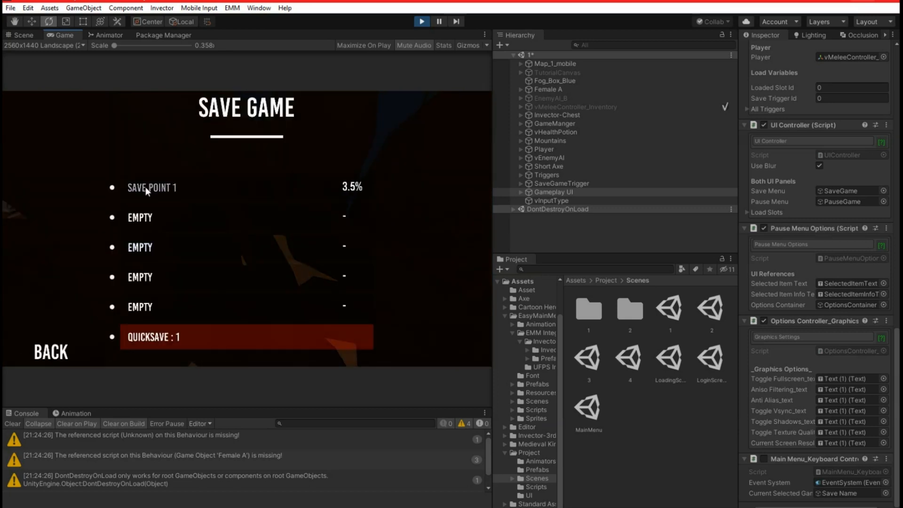
left_click(145, 188)
left_click(162, 272)
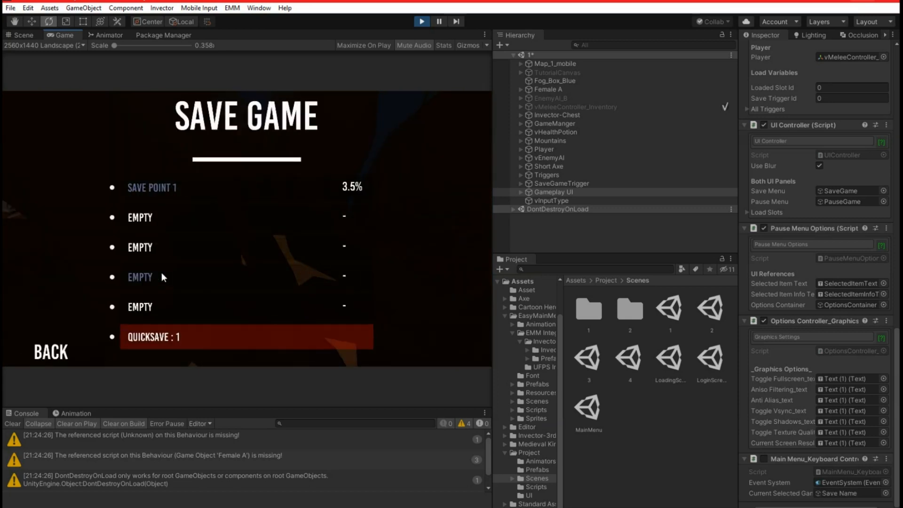
left_click(60, 348)
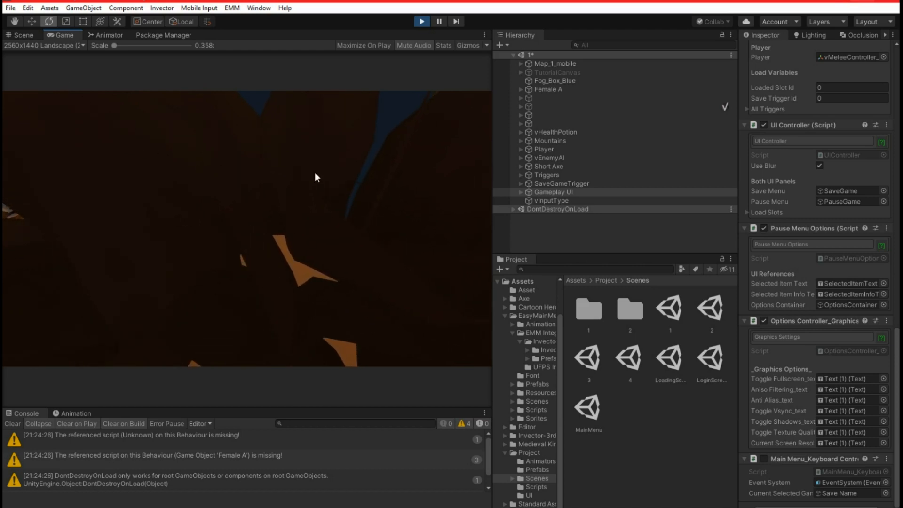
Step: Enable Gameplay UI's main menu keyboard control script during play, and stop the play test
scroll(818, 422, "down", 1)
left_click(763, 451)
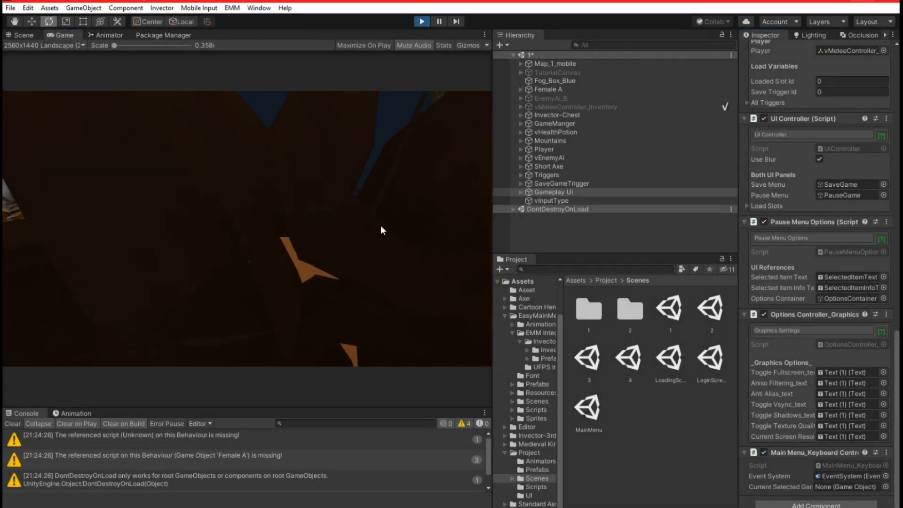
key("ctrl+p")
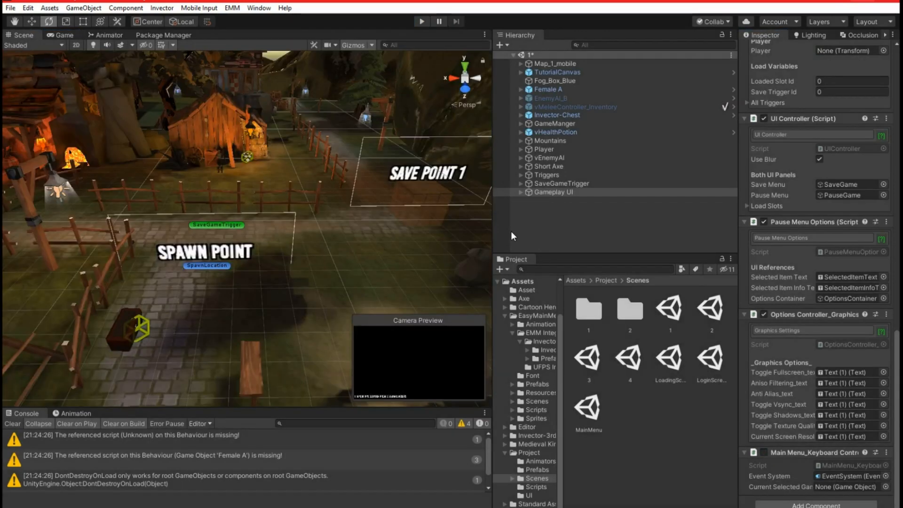
key("e")
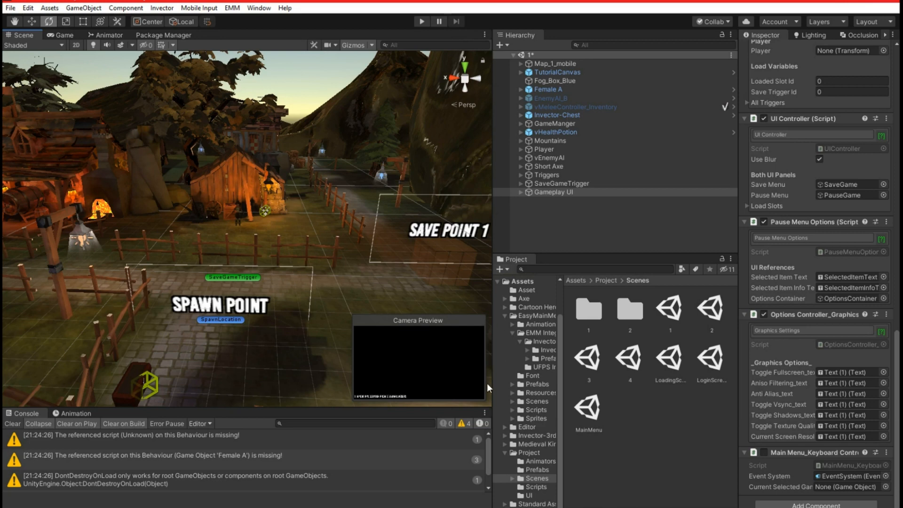
key("q")
key("e")
key("q")
key("e")
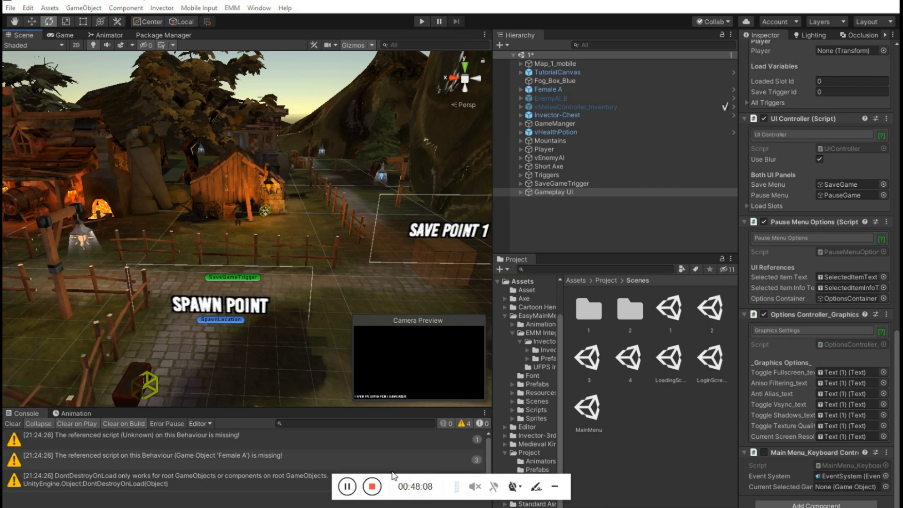
left_click(348, 486)
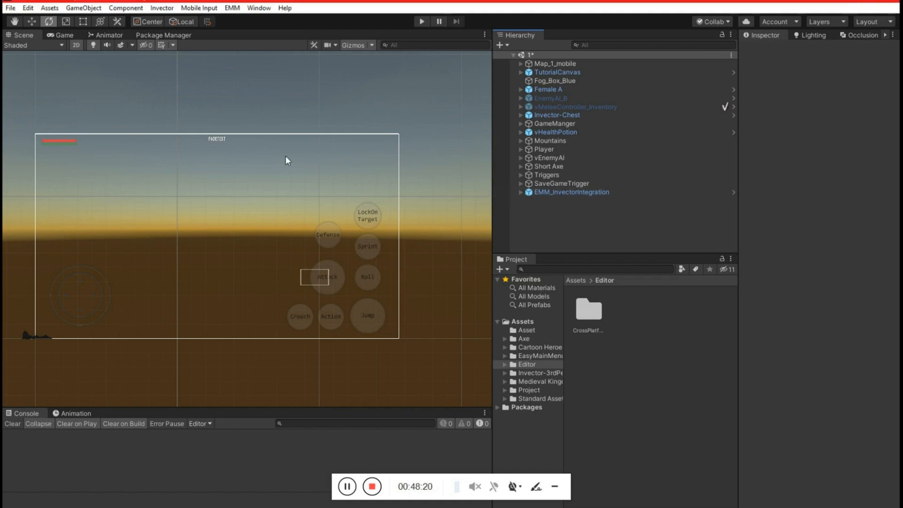
Step: Examine EMM_InvectorIntegration and look through the Prefabs folder of EasyMainMenu
left_click(569, 192)
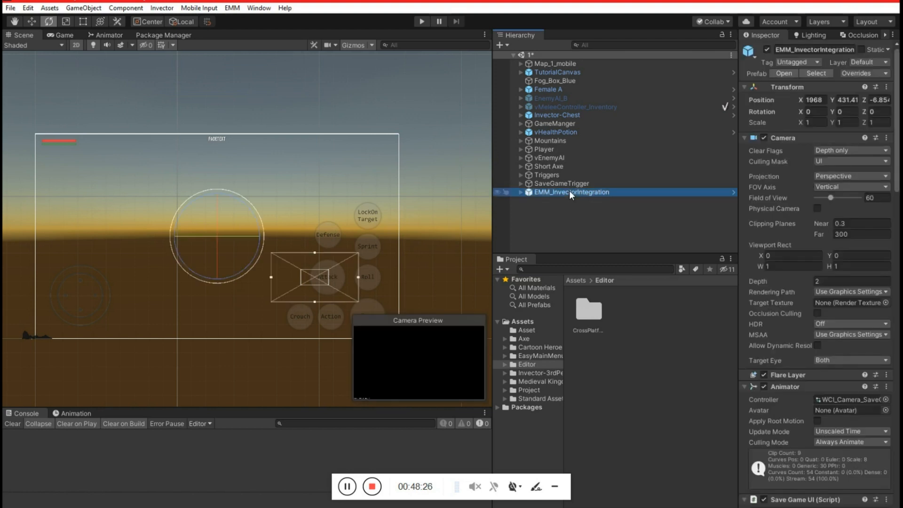
left_click(529, 356)
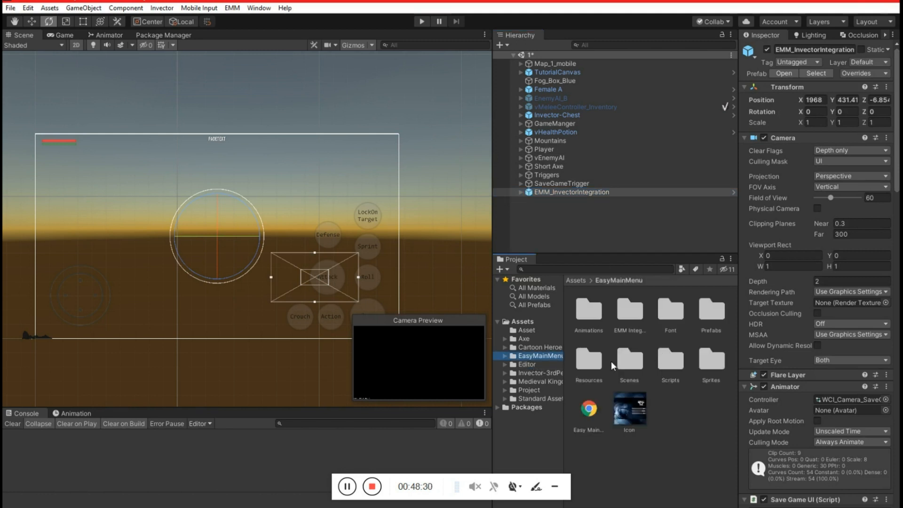
left_click(708, 303)
double_click(710, 308)
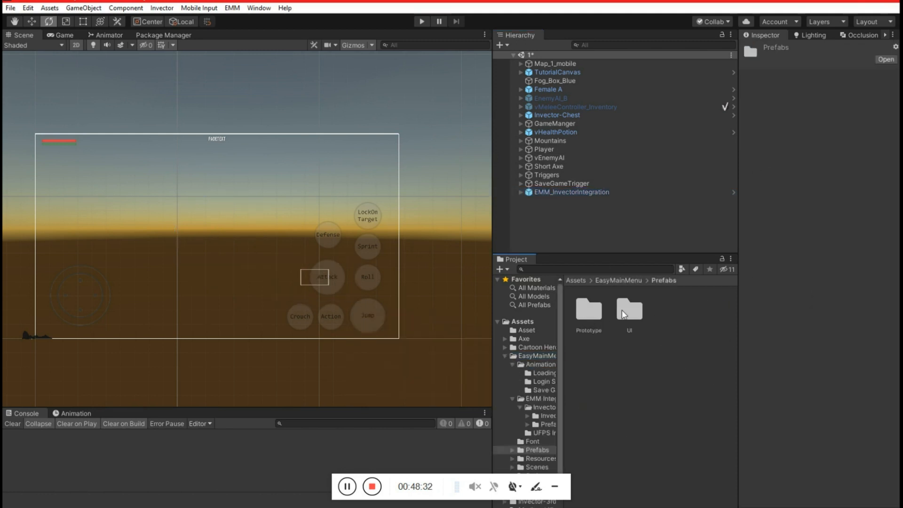
double_click(618, 311)
key("BackSpace")
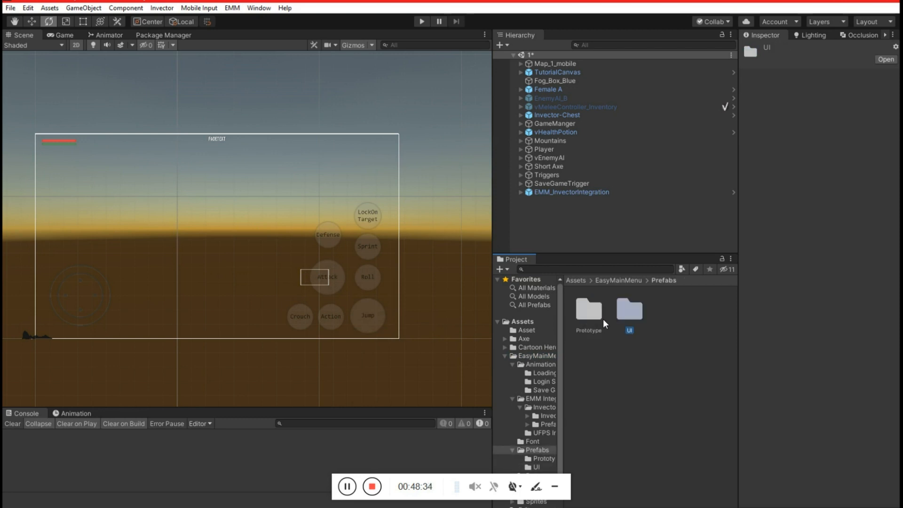
key("BackSpace")
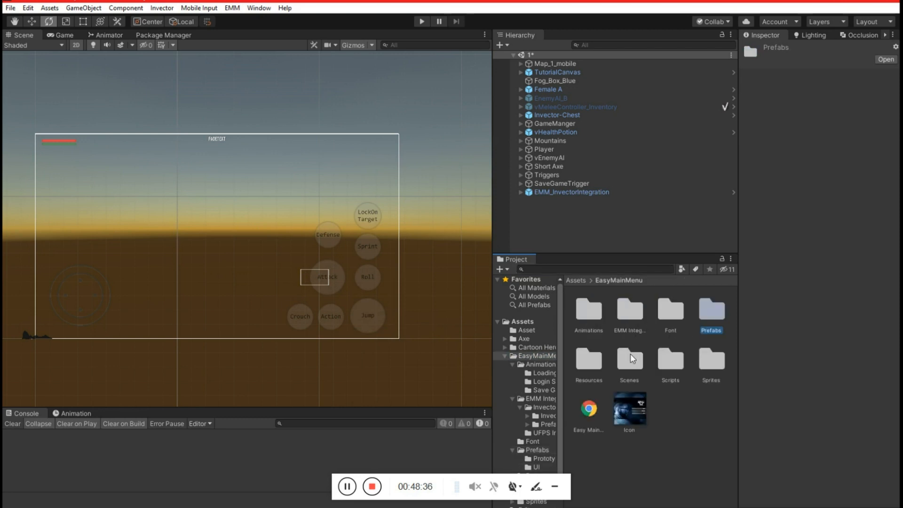
Step: Locate the EMM_InvectorIntegration prefab in the Invector Integration prefabs of EasyMainMenu and inspect its instance in the scene
left_click(540, 183)
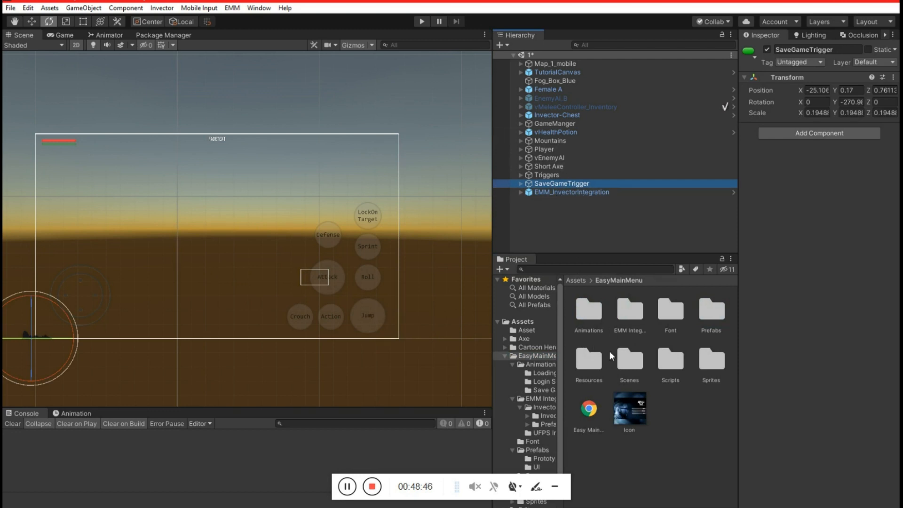
double_click(631, 314)
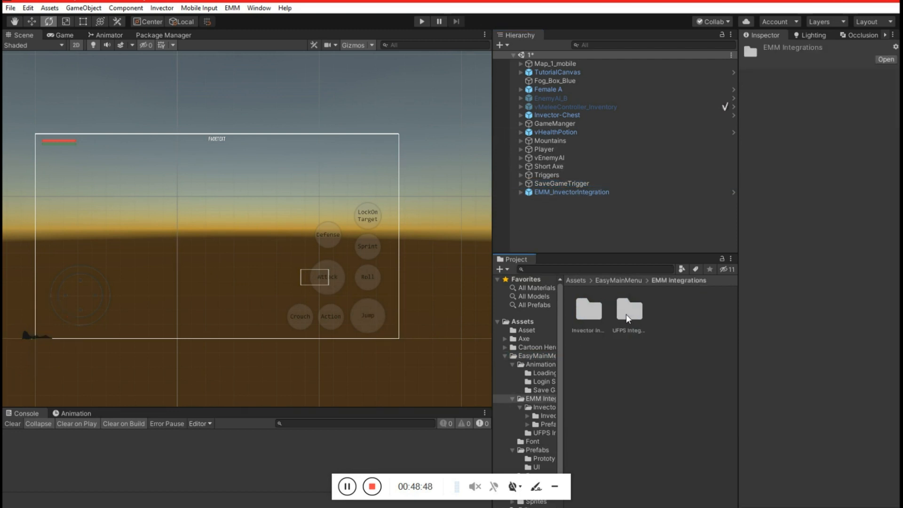
double_click(588, 313)
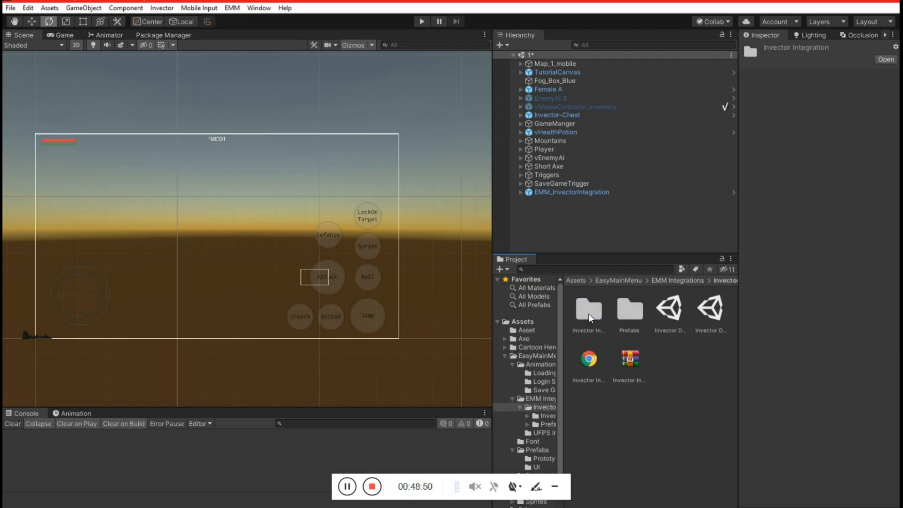
double_click(630, 308)
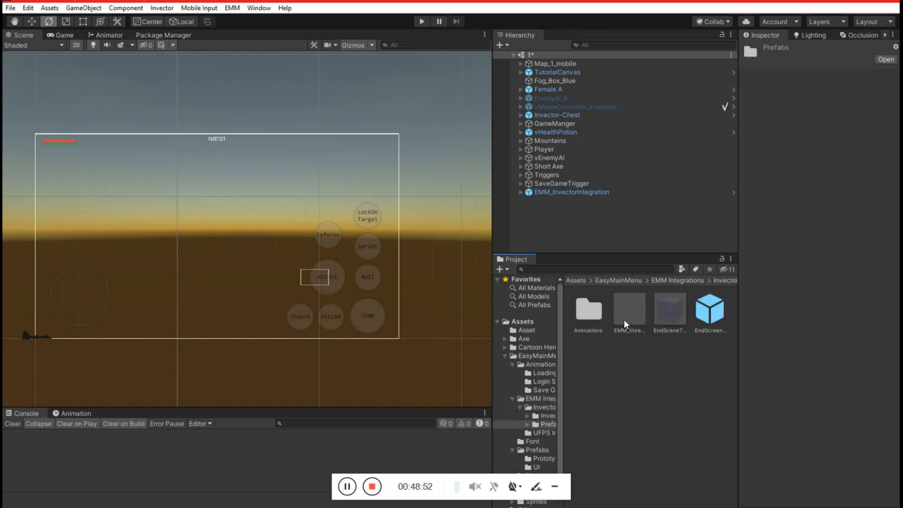
left_click(624, 320)
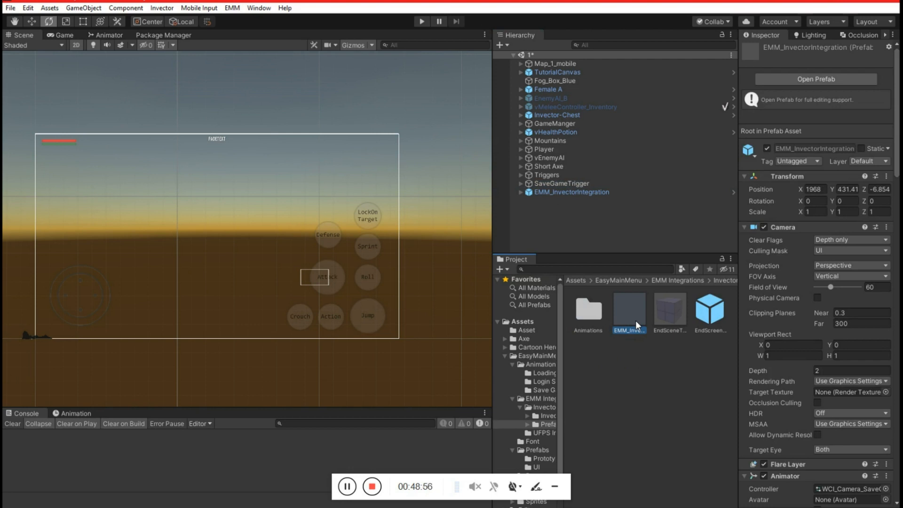
left_click_drag(636, 320, 541, 191)
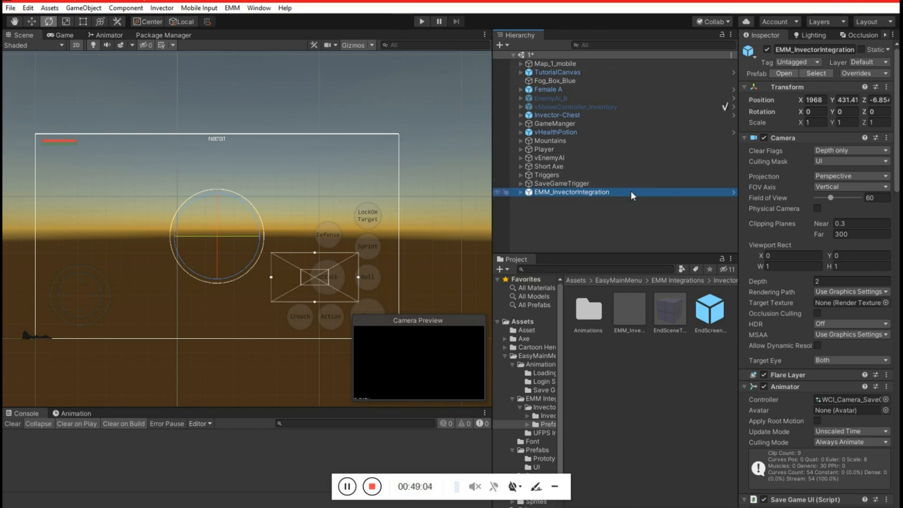
Step: Set the quick save key in EMM_InvectorIntegration's Save Game UI script to F5
scroll(819, 282, "down", 6)
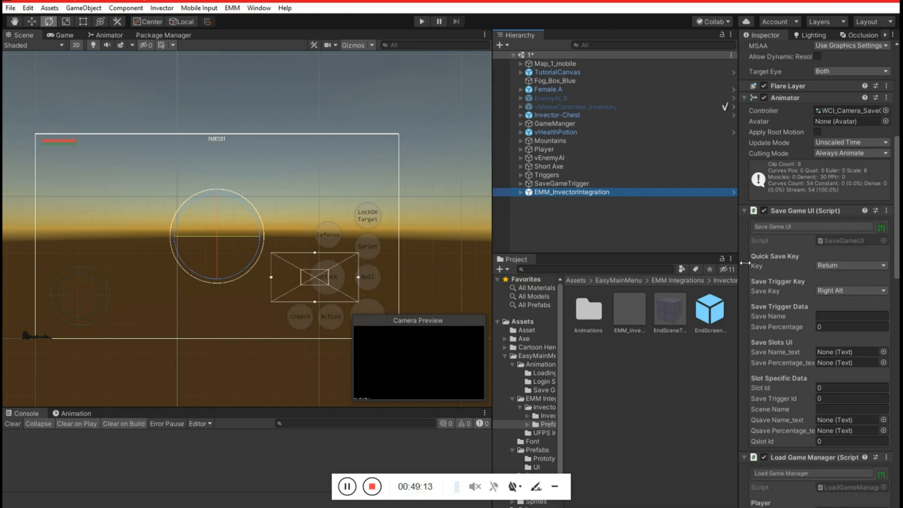
left_click(838, 266)
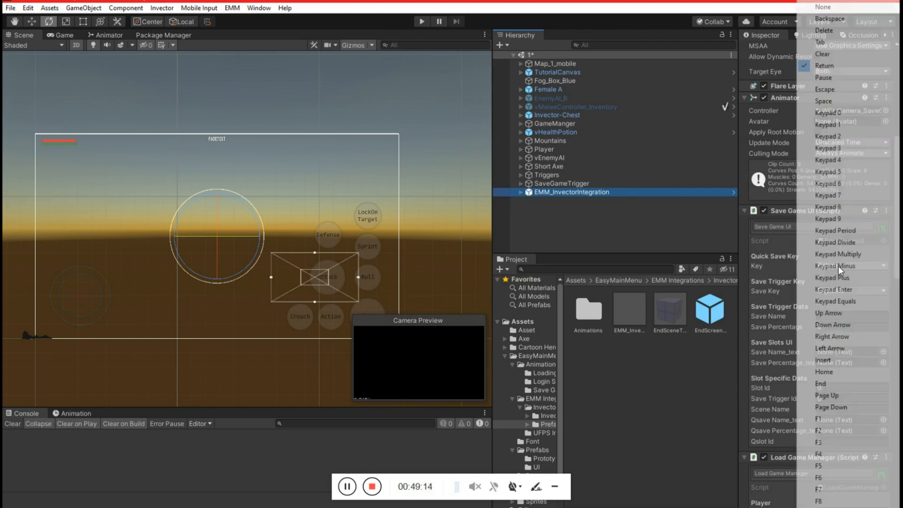
left_click(839, 465)
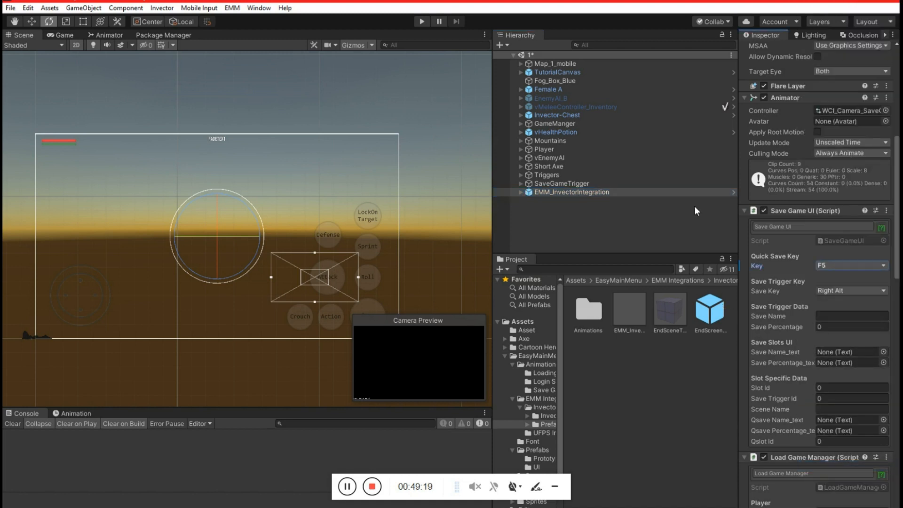
Step: Run the scene, open the pause menu and resume the game
left_click(421, 21)
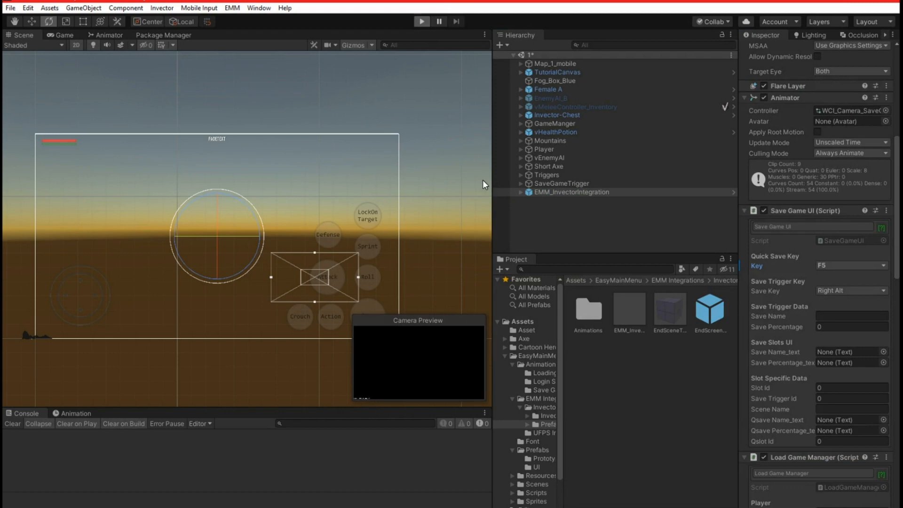
key("ctrl+p")
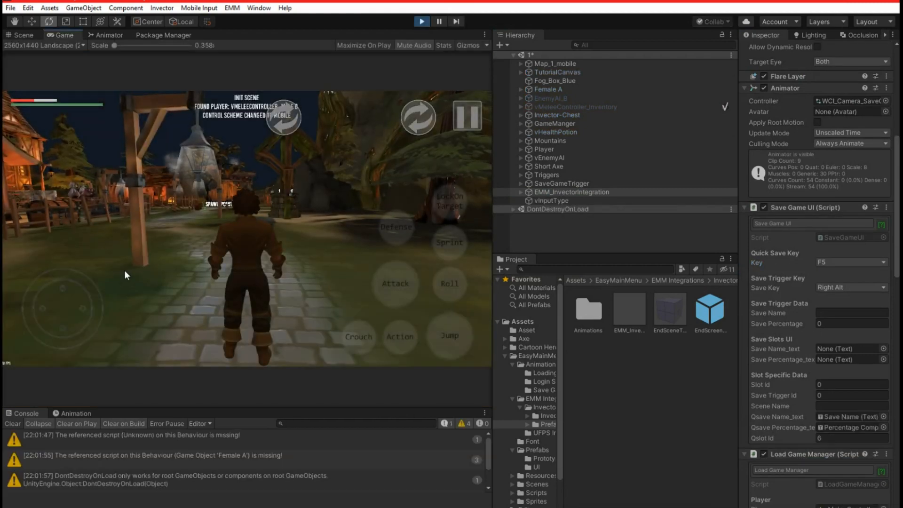
key("Escape")
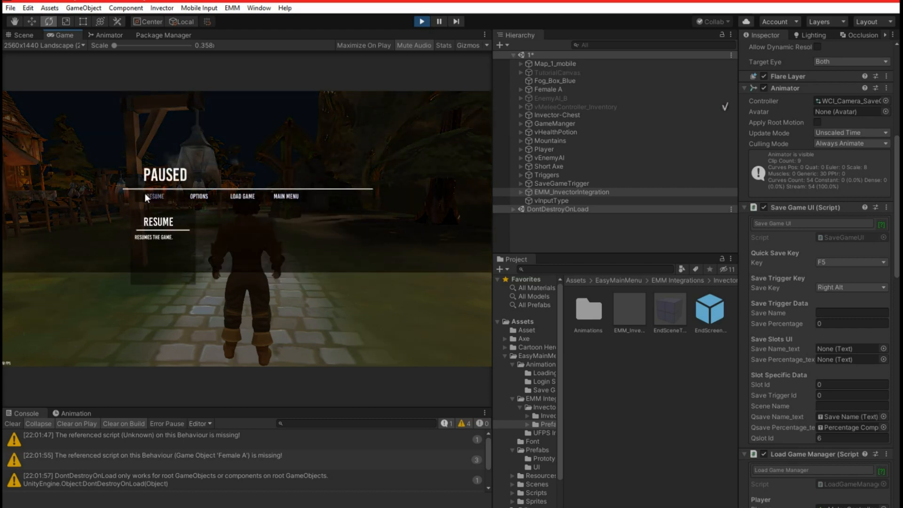
left_click(155, 197)
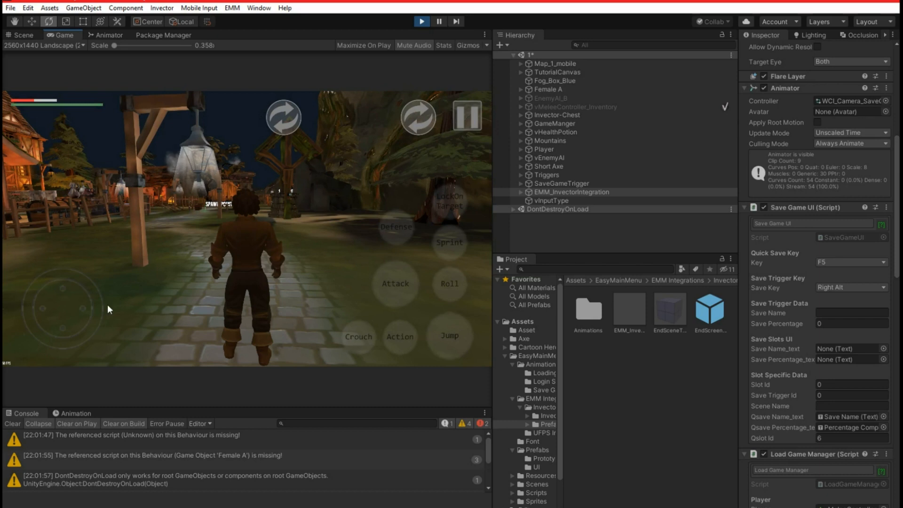
Step: Try to move the character with the on-screen joystick, and clear the Console messages
left_click_drag(19, 248, 148, 381)
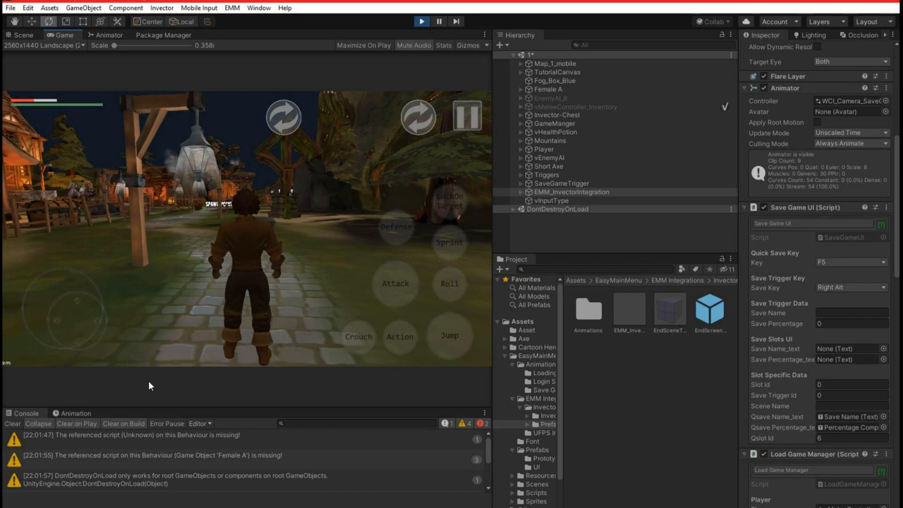
left_click(13, 423)
left_click_drag(42, 330, 53, 303)
Step: Inspect vInputType's HUD reference, the HUD's controller script and vGameController Instance under GameManger while the game runs
left_click(546, 200)
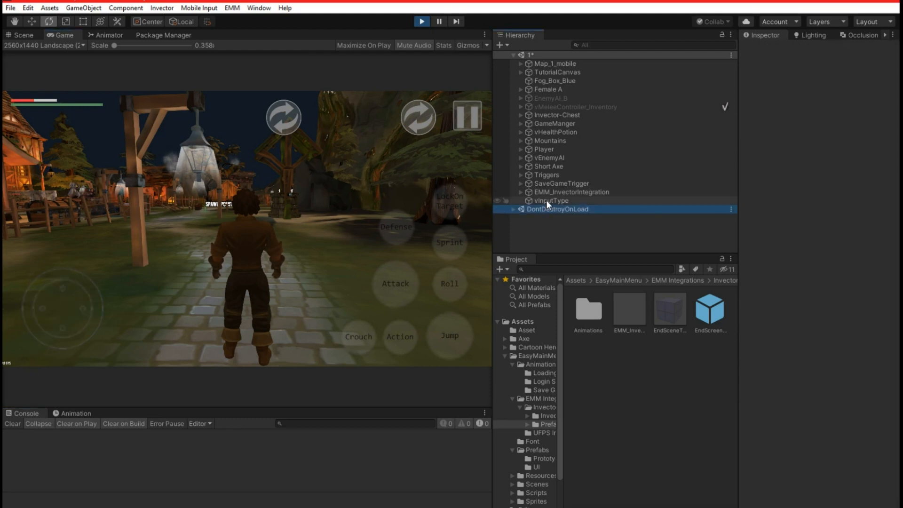
left_click(835, 151)
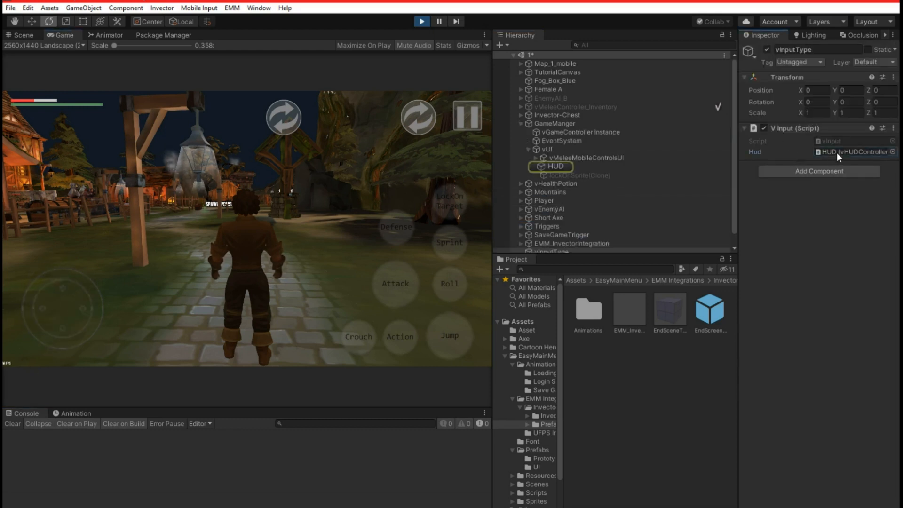
left_click(551, 165)
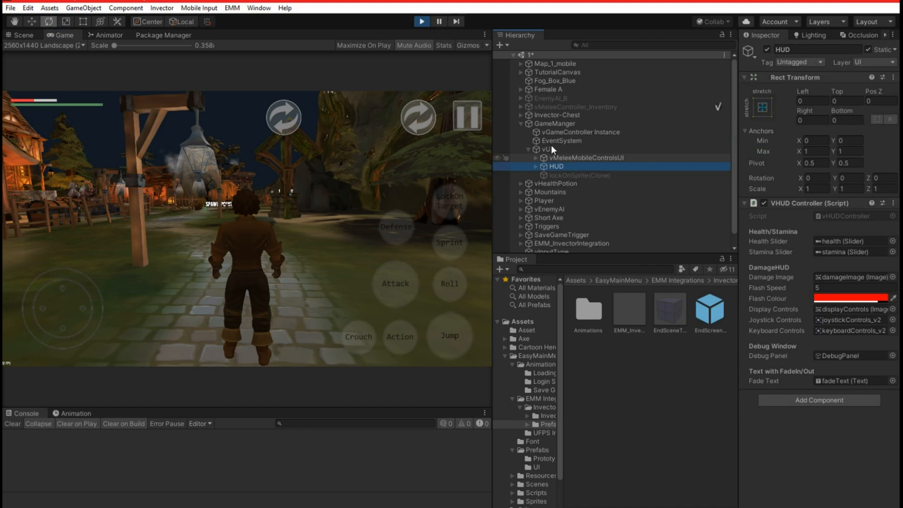
left_click(547, 124)
left_click(555, 131)
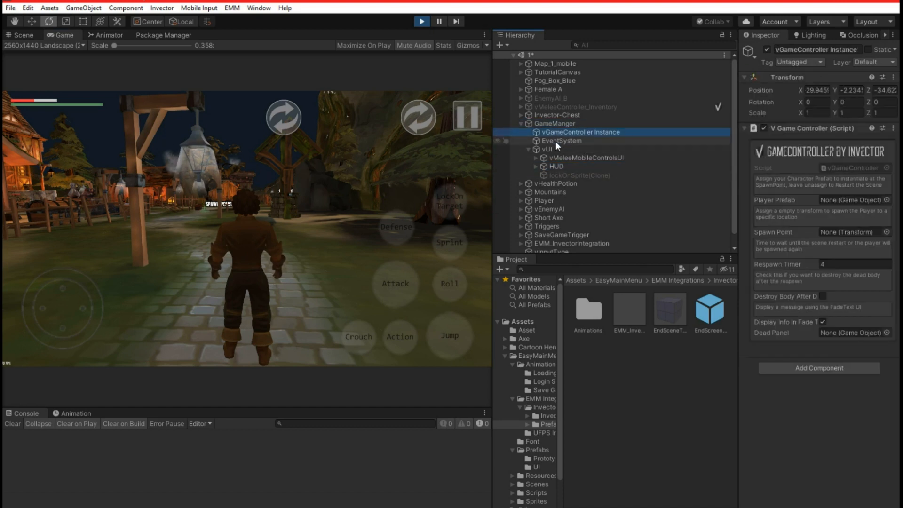
Step: Inspect the EventSystem object under GameManger and stop the running game
left_click(555, 141)
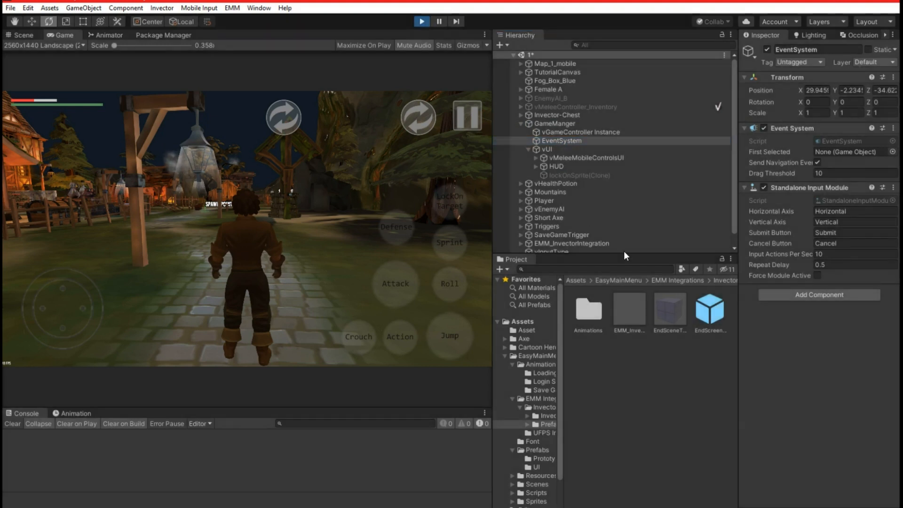
key("ctrl+p")
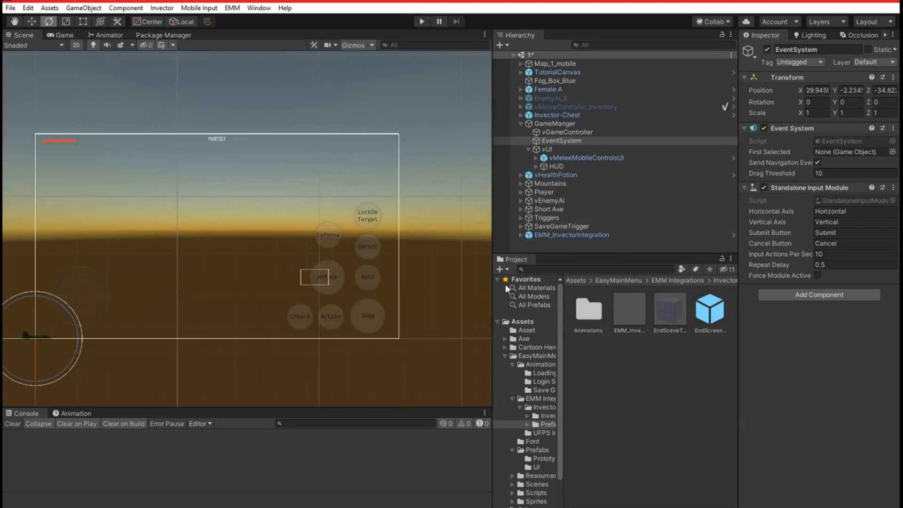
key("alt+Tab")
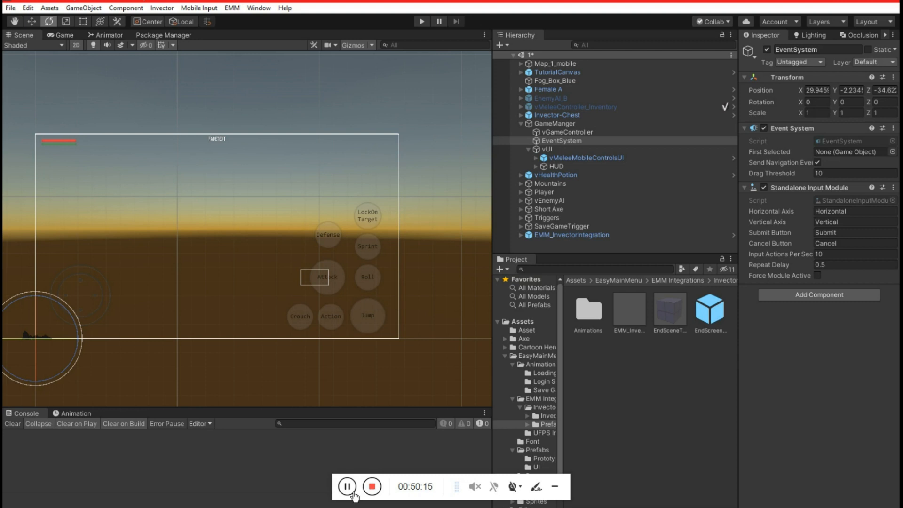
left_click(347, 486)
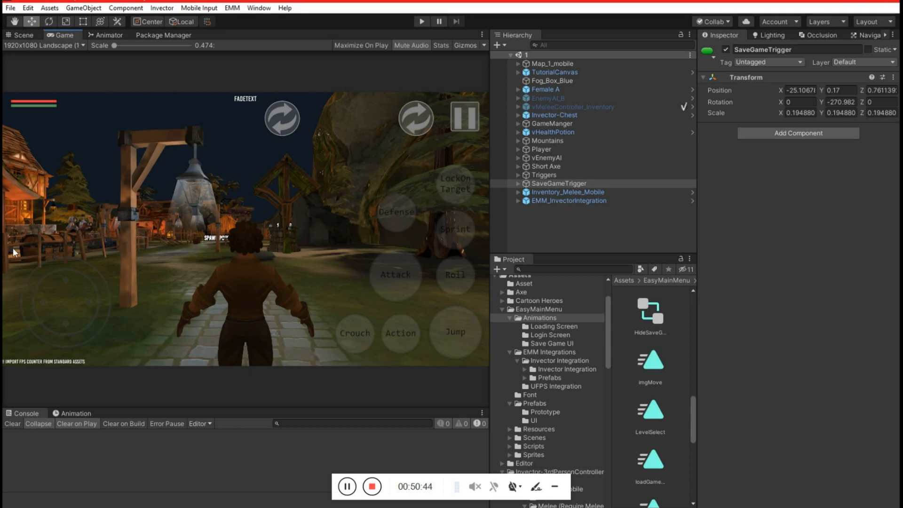
Step: Show the Scene view and open the Save Game Trigger script of the nested SaveGameTrigger object in Visual Studio
left_click(17, 34)
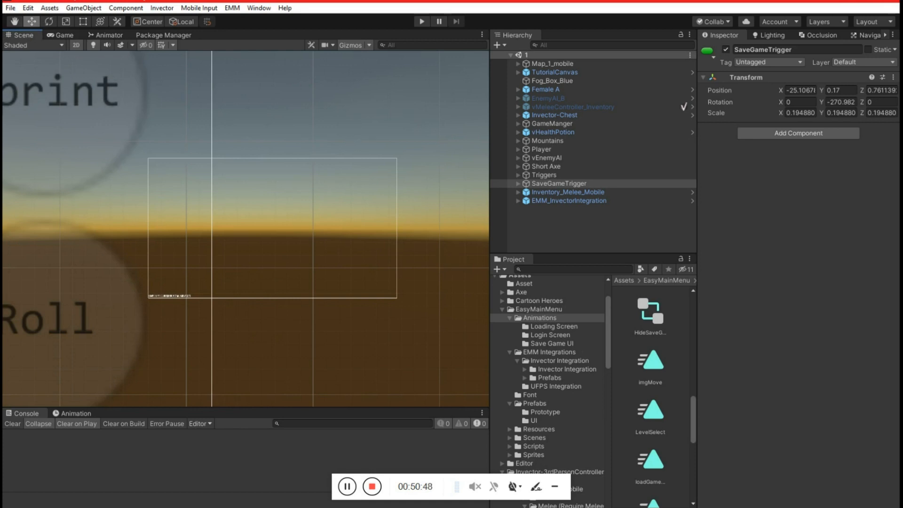
scroll(268, 237, "down", 4)
key("alt+Tab")
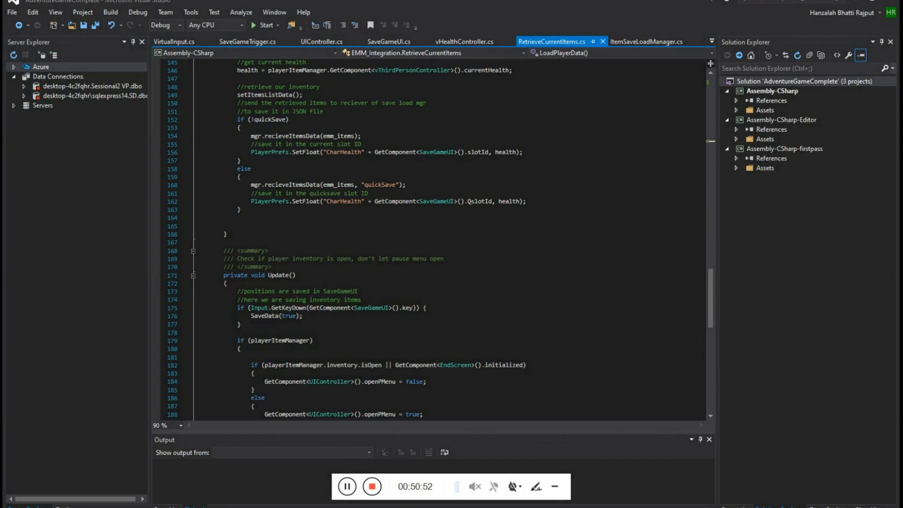
key("alt+Tab")
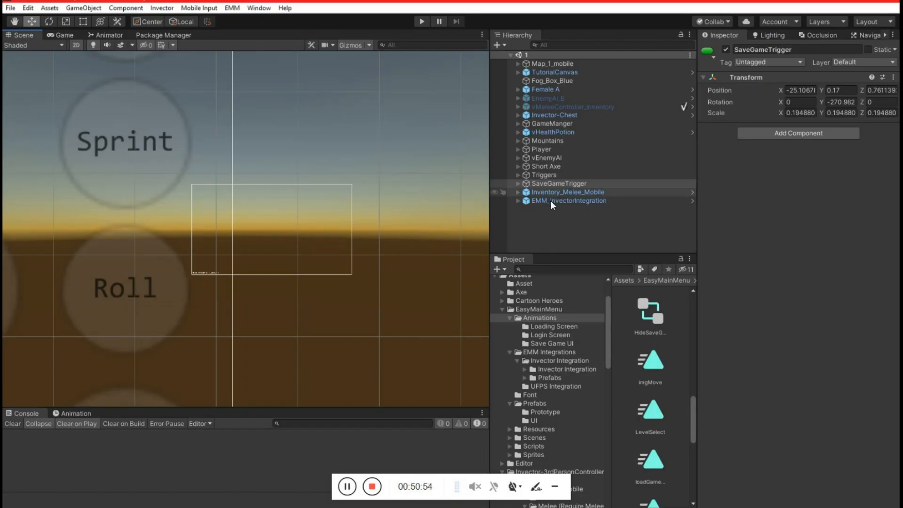
left_click(544, 183)
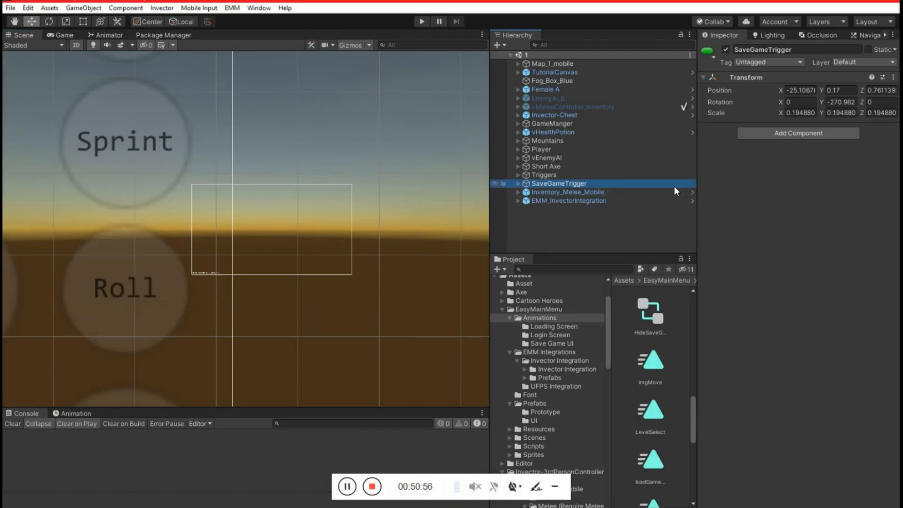
left_click(518, 184)
left_click(554, 193)
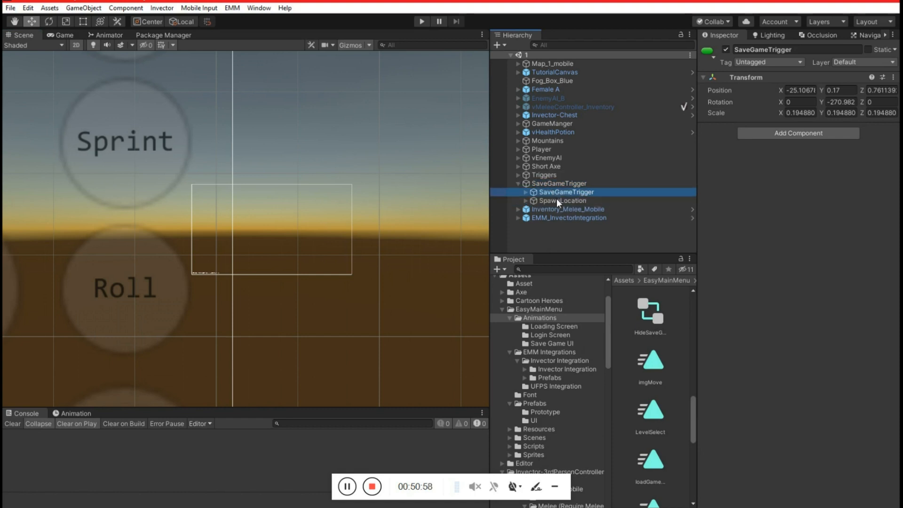
scroll(831, 321, "down", 3)
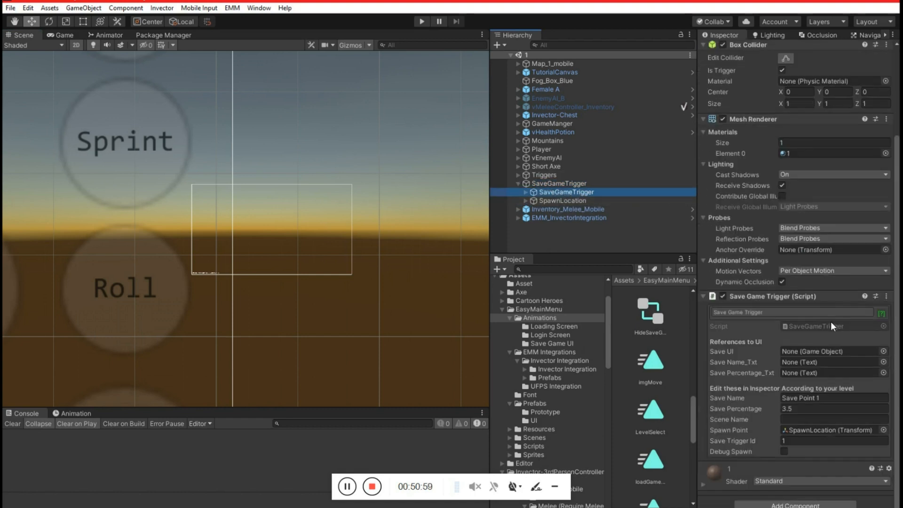
right_click(786, 297)
left_click(800, 431)
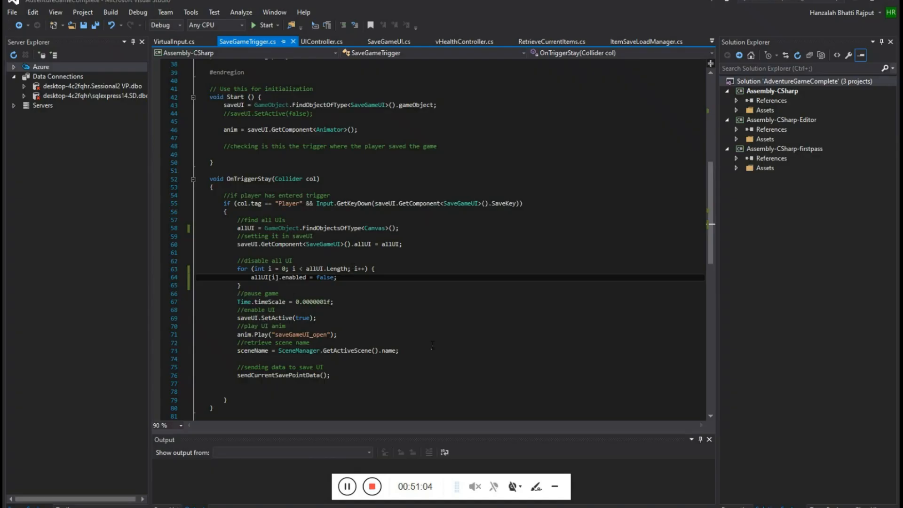
Step: Examine the allUI[i].enabled = false line in the OnTriggerStay loop of SaveGameTrigger.cs
left_click_drag(252, 277, 279, 278)
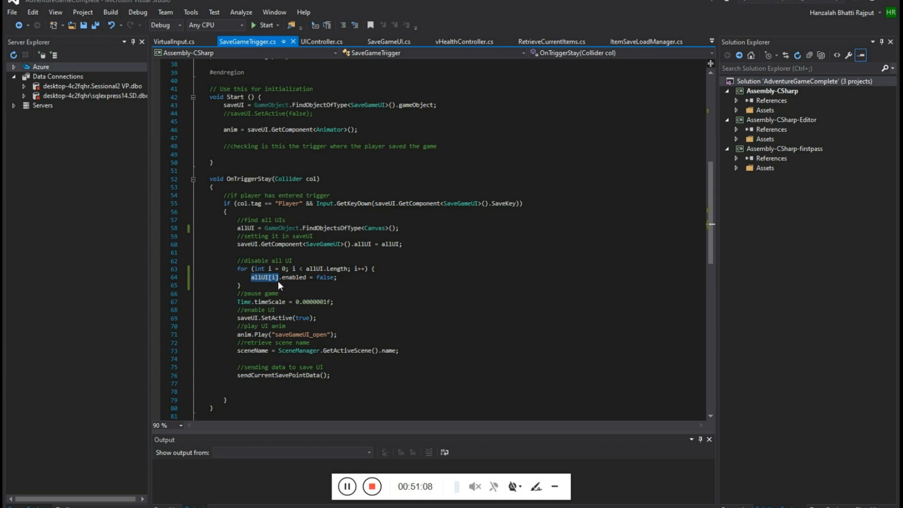
left_click(276, 277)
double_click(294, 278)
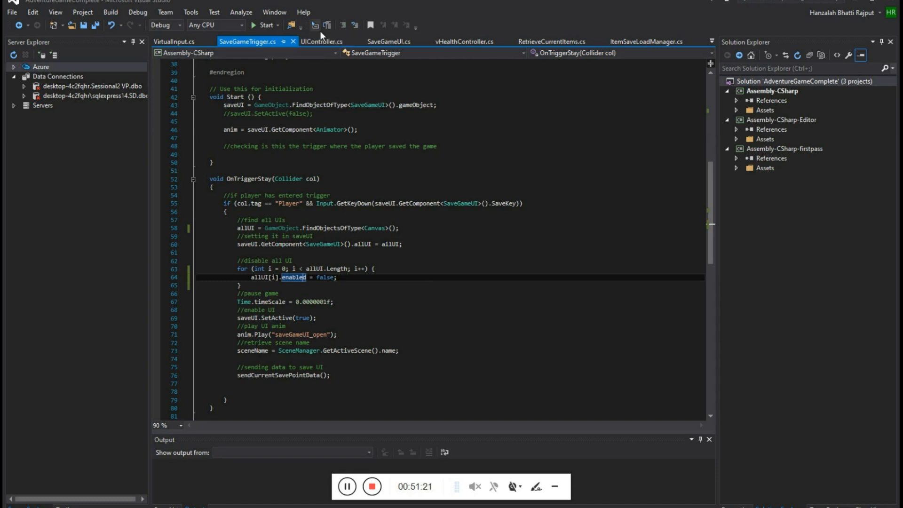
Step: Review how openPauseMenu and closePauseMenu in UIController.cs disable and enable all UI canvases
left_click(322, 43)
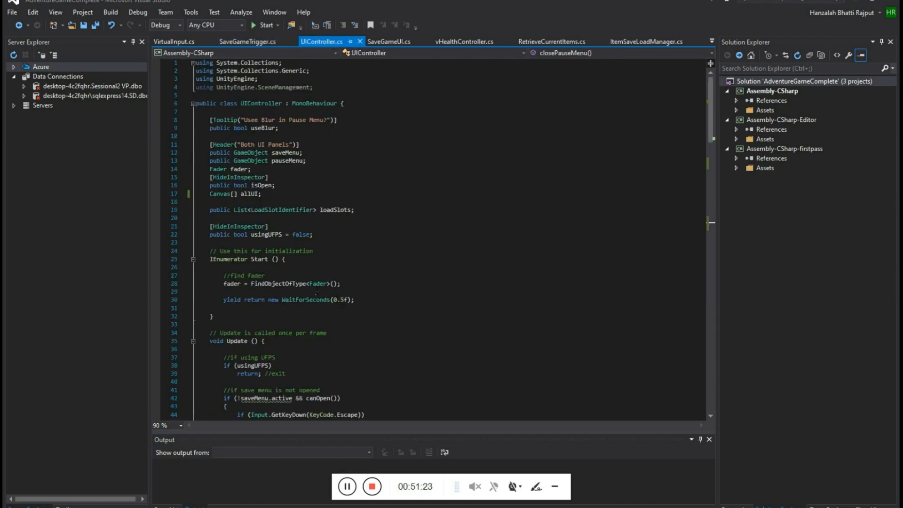
scroll(316, 292, "down", 9)
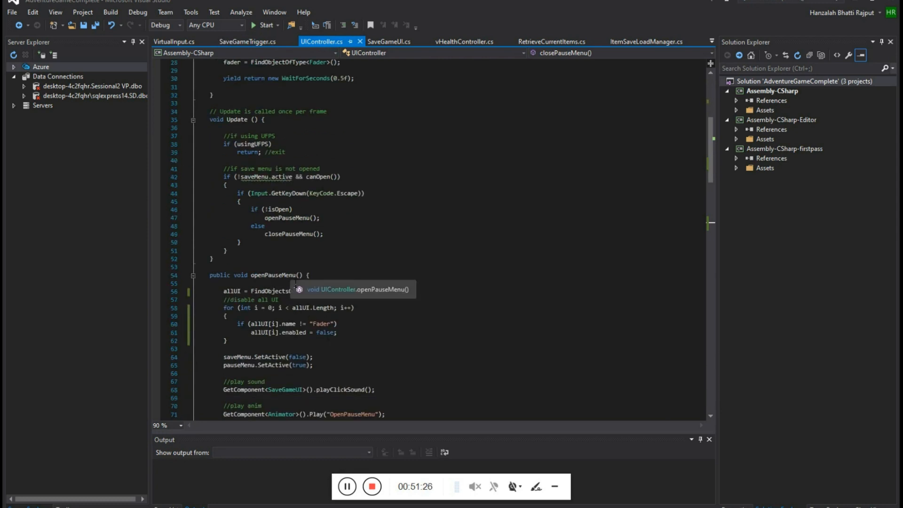
scroll(295, 285, "down", 3)
scroll(289, 188, "up", 3)
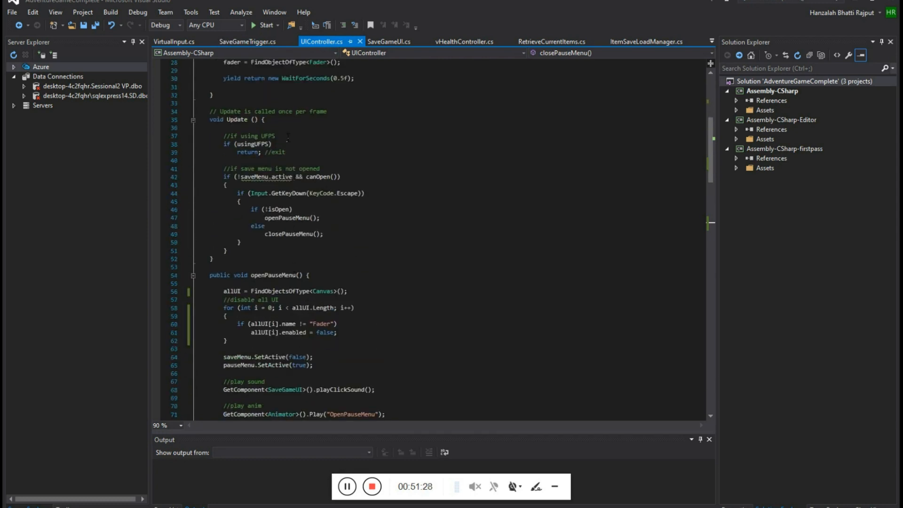
scroll(287, 136, "down", 12)
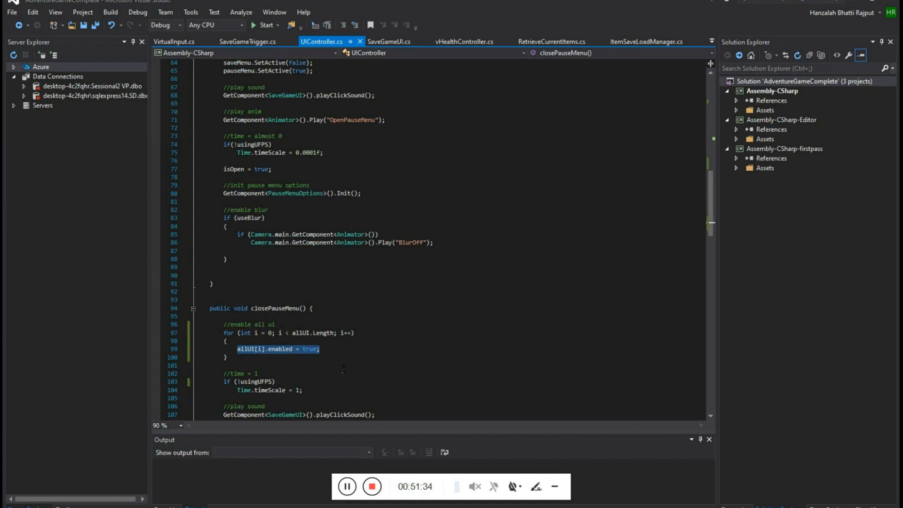
scroll(308, 351, "up", 4)
scroll(311, 136, "up", 3)
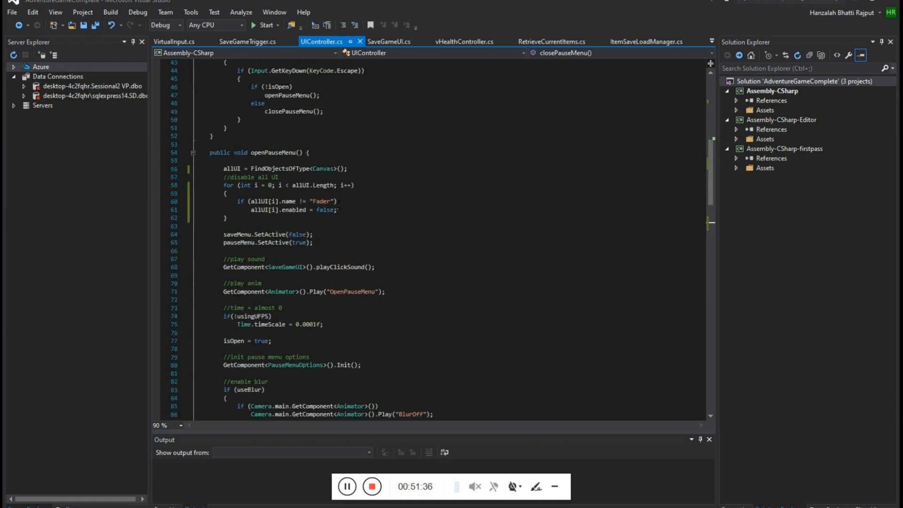
Step: Close VirtualInput.cs and examine the allUI[i].enabled = true loop in closeSaveUI of SaveGameUI.cs
left_click(173, 41)
left_click(212, 42)
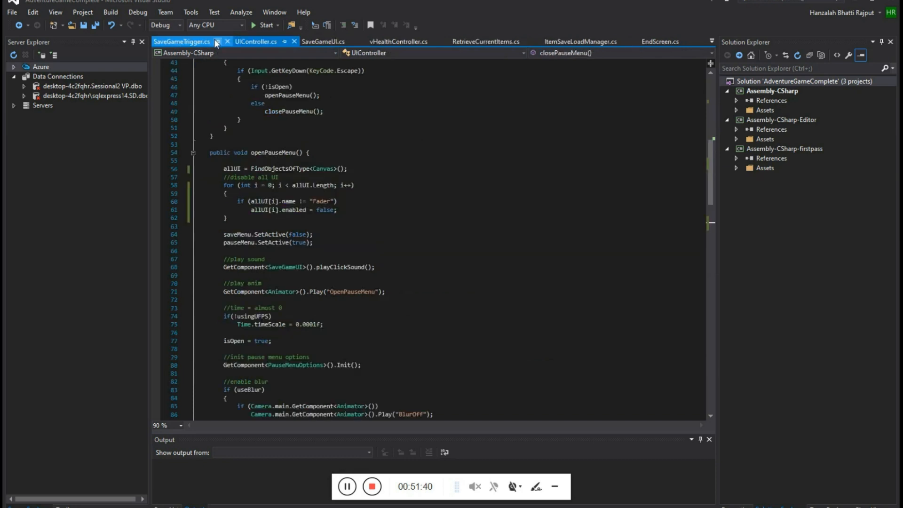
left_click(323, 42)
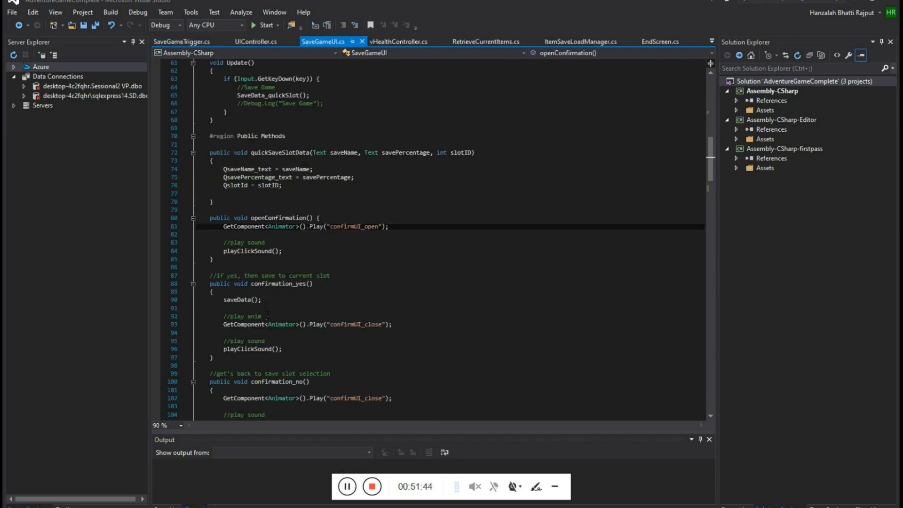
scroll(330, 373, "down", 6)
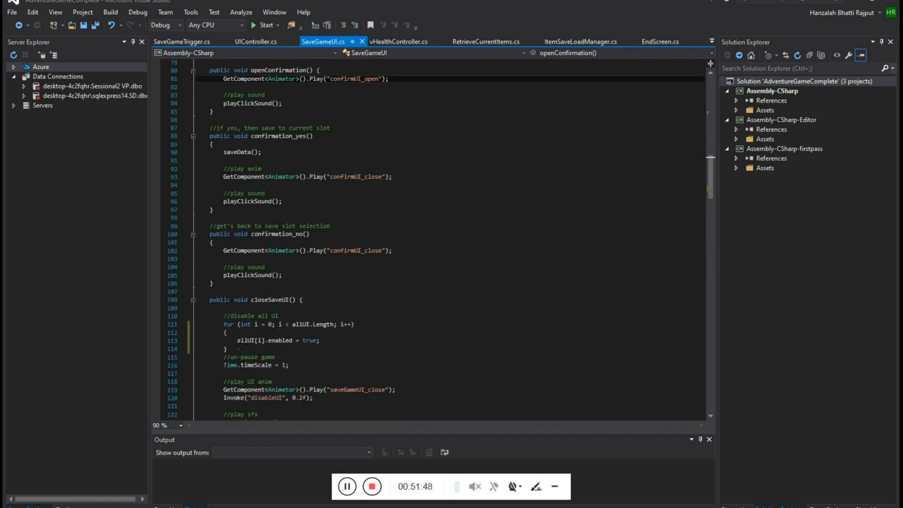
left_click_drag(238, 340, 332, 347)
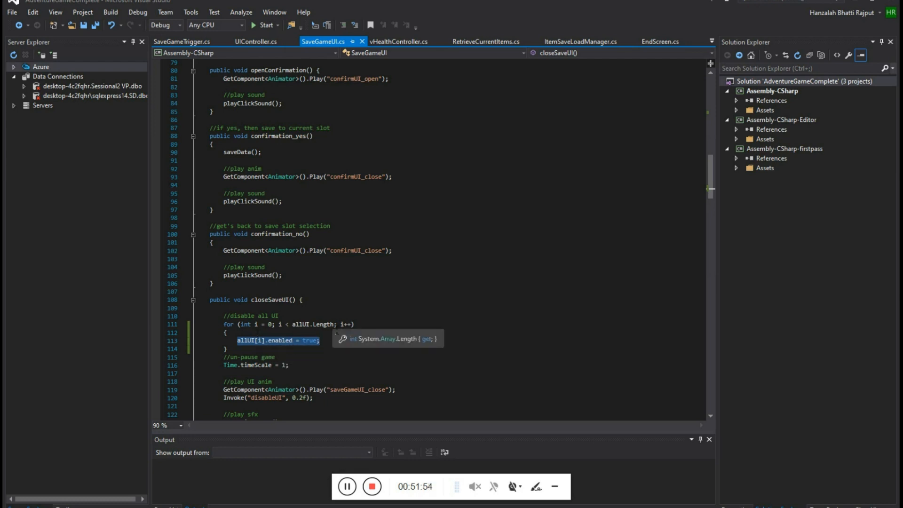
left_click(334, 325)
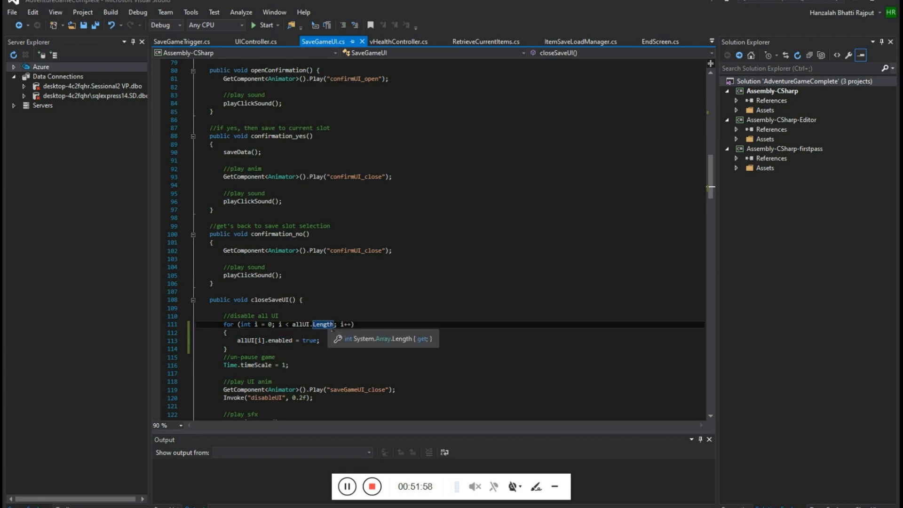
Step: Switch back to Unity, show the whole mobile UI canvas in the Scene view and collapse the parent SaveGameTrigger object
left_click(859, 2)
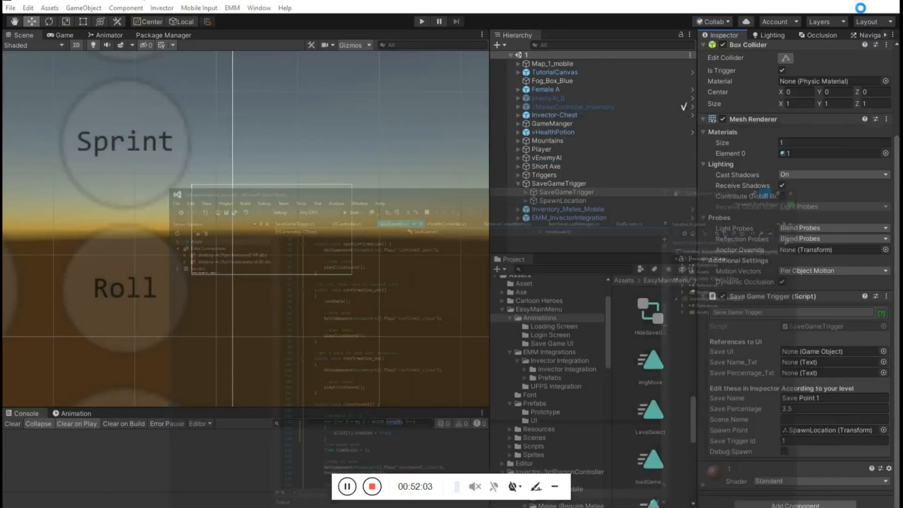
scroll(254, 230, "down", 5)
scroll(257, 231, "down", 5)
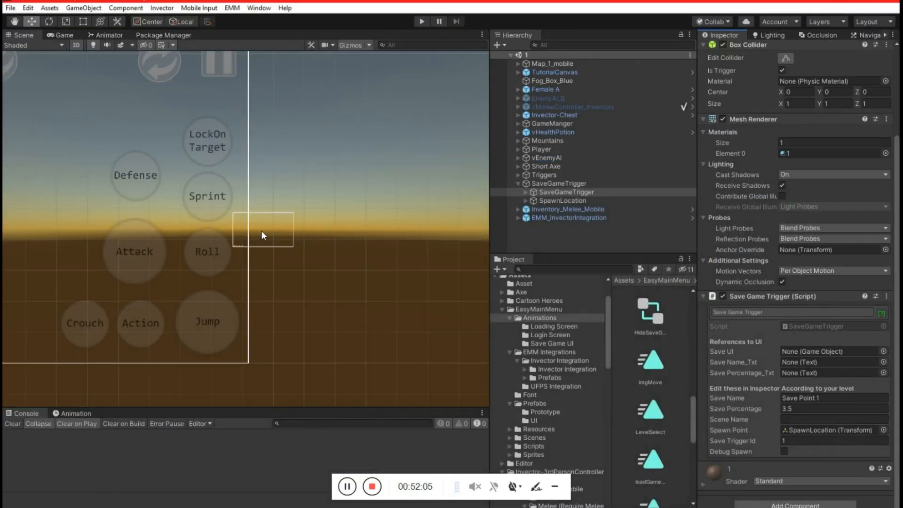
middle_click_drag(170, 190, 452, 255)
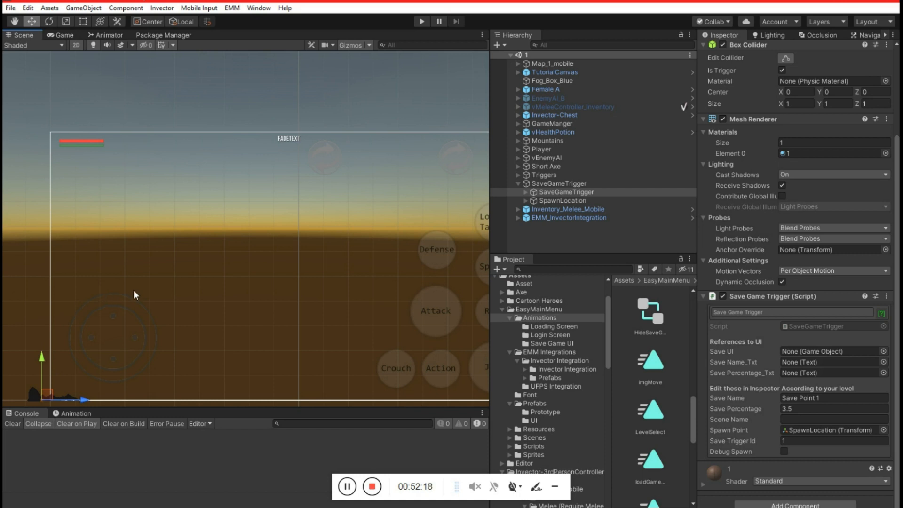
left_click(518, 183)
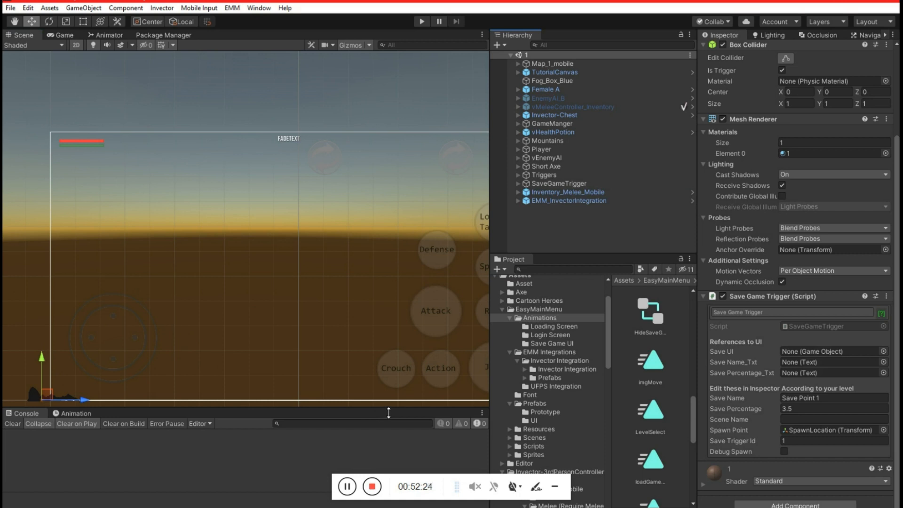
key("q")
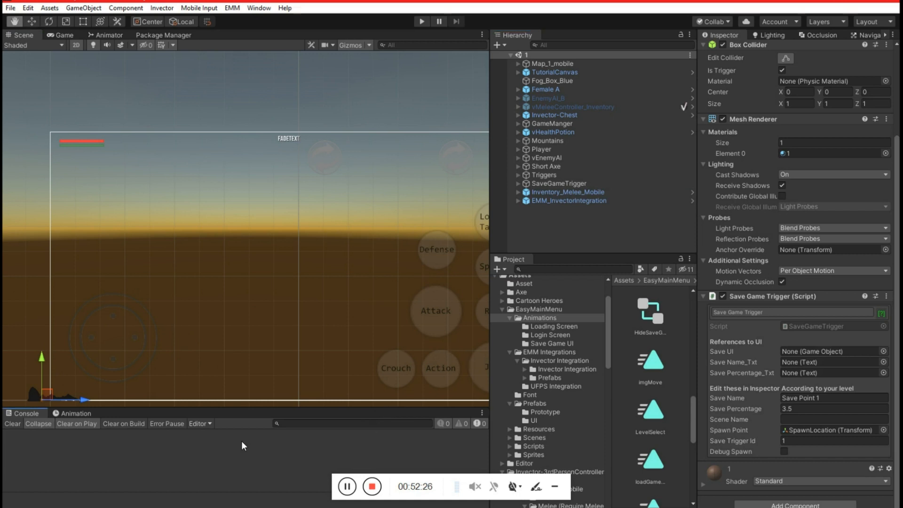
key("w")
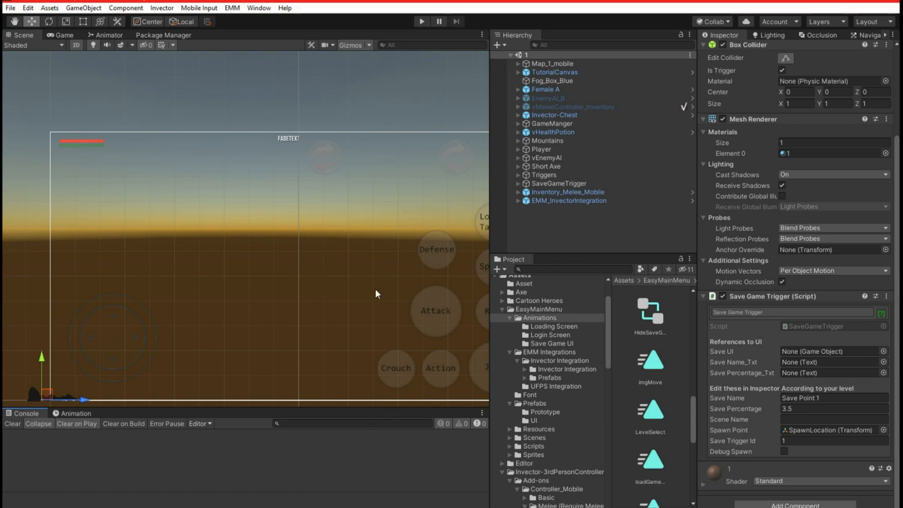
scroll(375, 289, "down", 4)
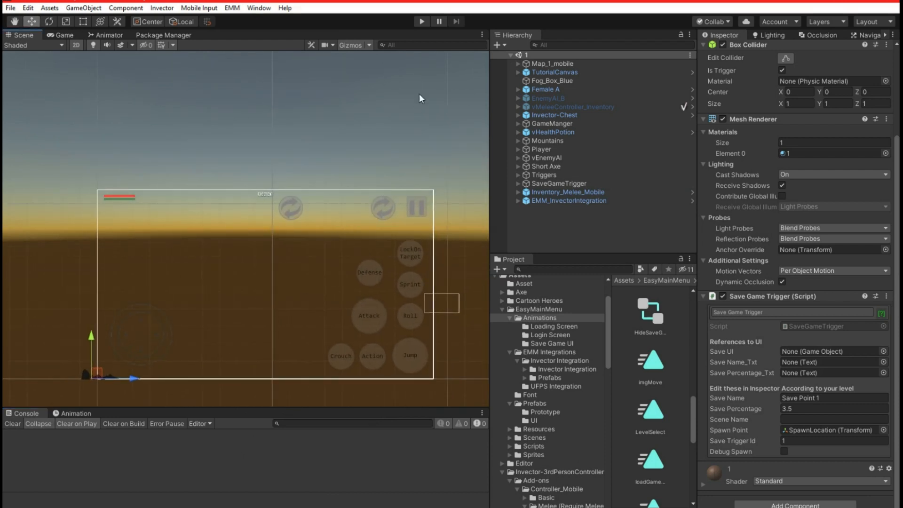
Step: Run the scene, pause and resume the game twice, and move the character with the on-screen joystick
left_click(422, 22)
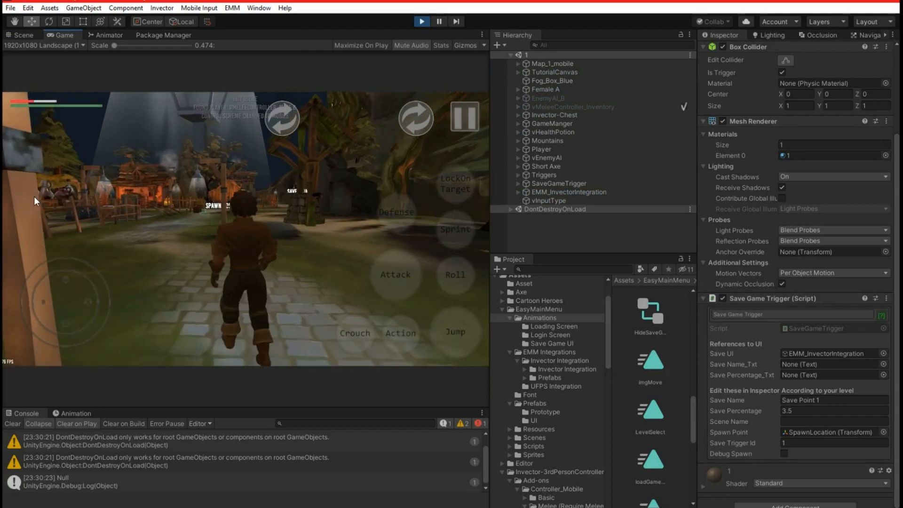
key("Escape")
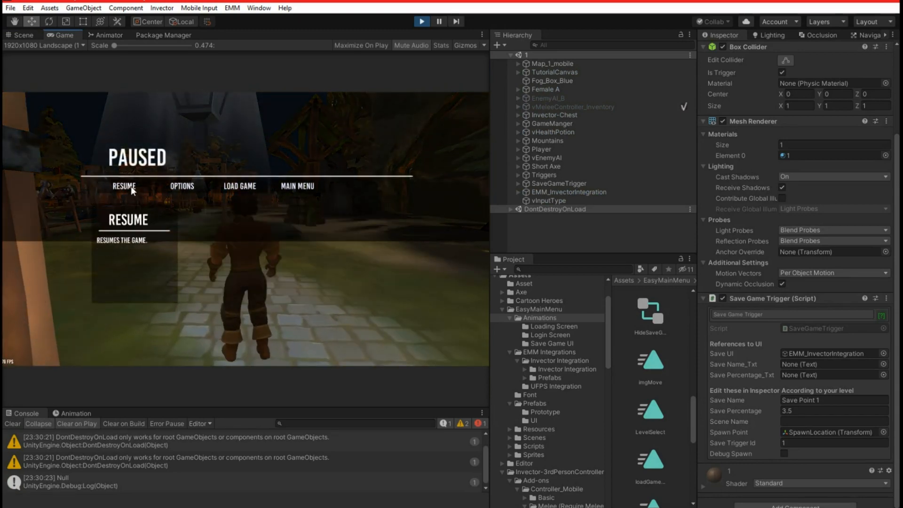
left_click(126, 184)
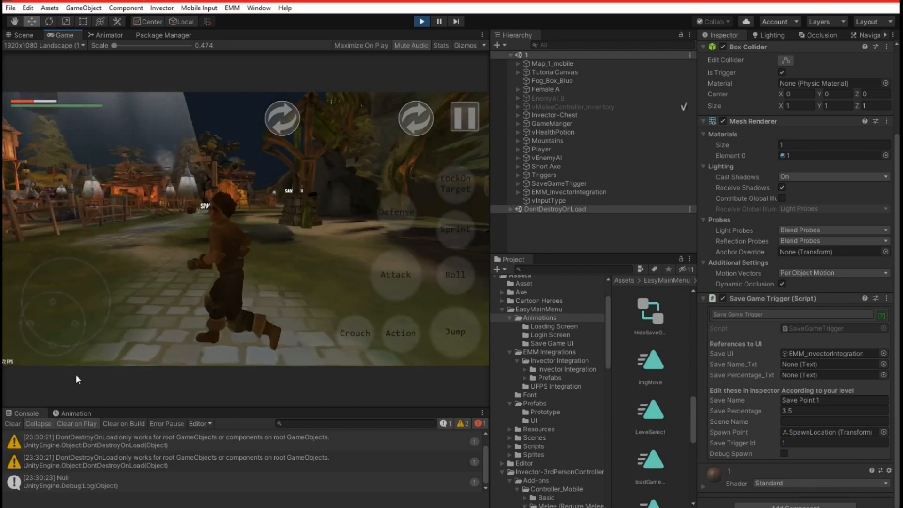
key("Escape")
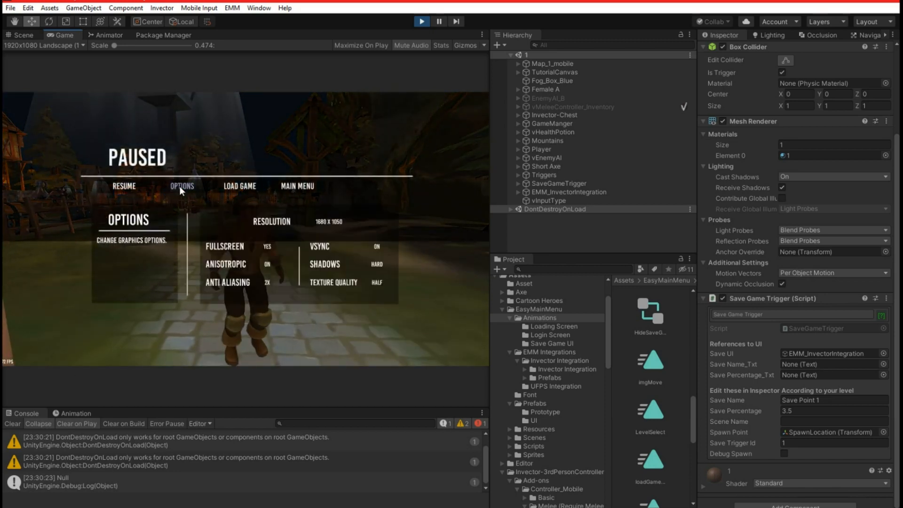
left_click(129, 185)
left_click_drag(63, 292, 123, 218)
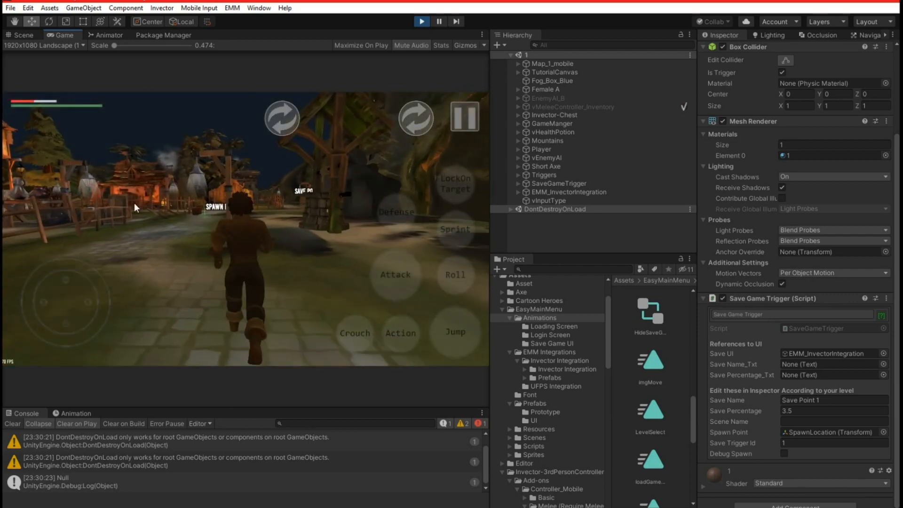
Step: Walk the character to the save point, save the game in the first slot, leave the save screen and move the character again
left_click_drag(84, 300, 126, 178)
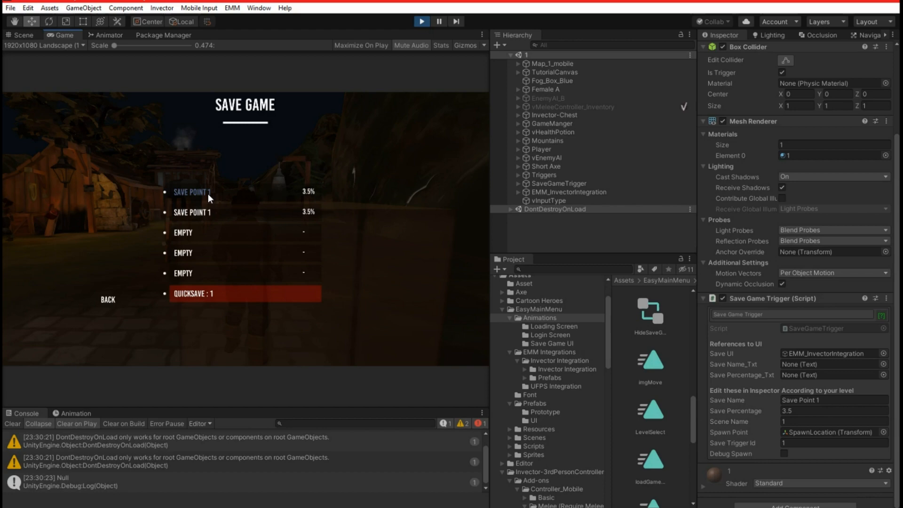
left_click(208, 194)
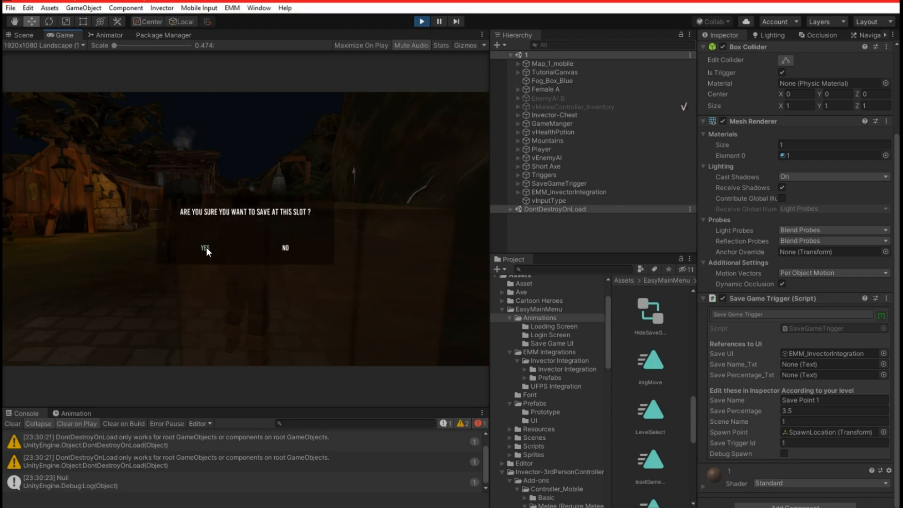
left_click(206, 247)
left_click(103, 298)
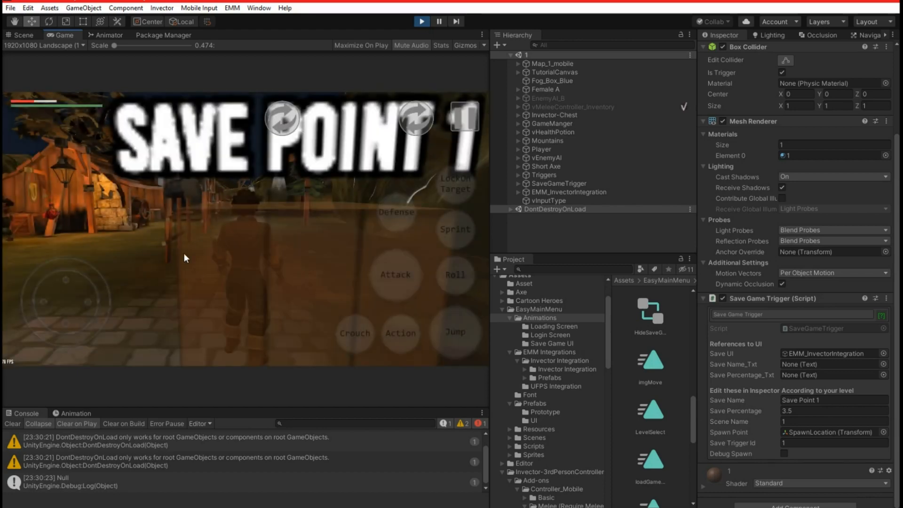
left_click_drag(63, 282, 145, 347)
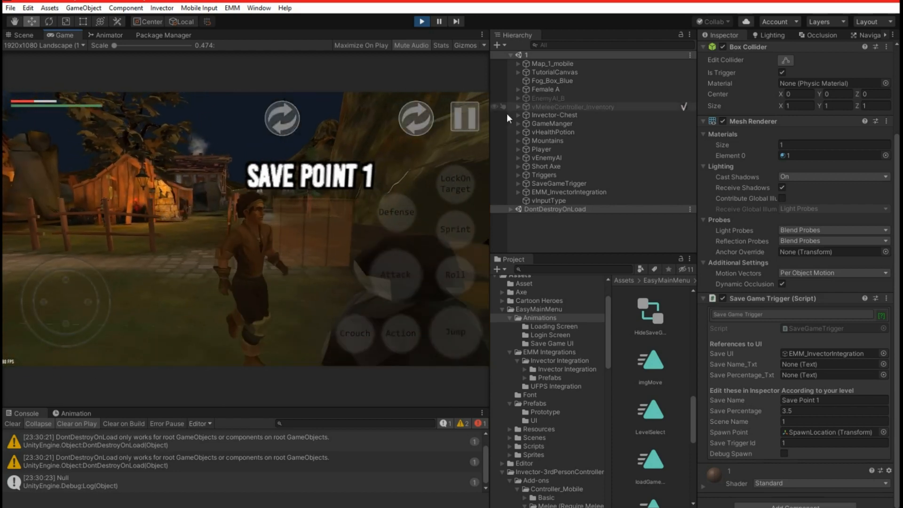
Step: Pause and resume the game with the on-screen pause control and stop the running scene
left_click(463, 120)
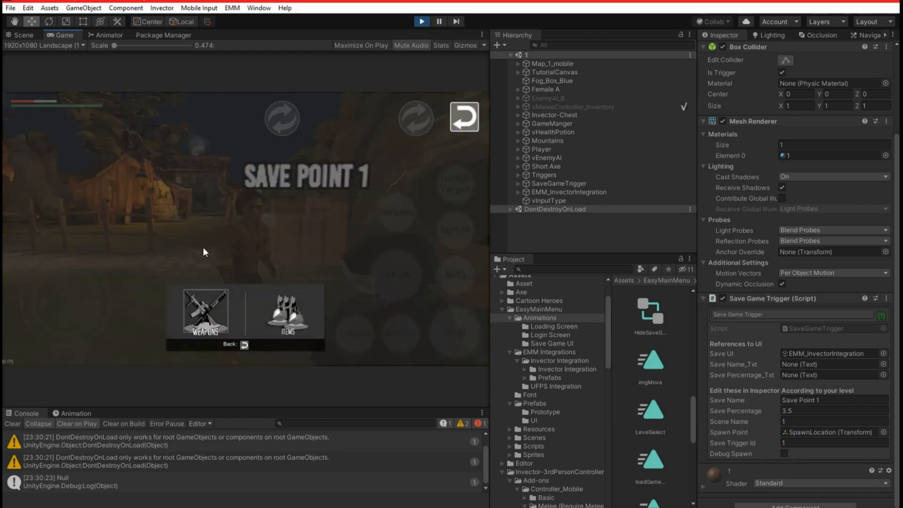
left_click(465, 123)
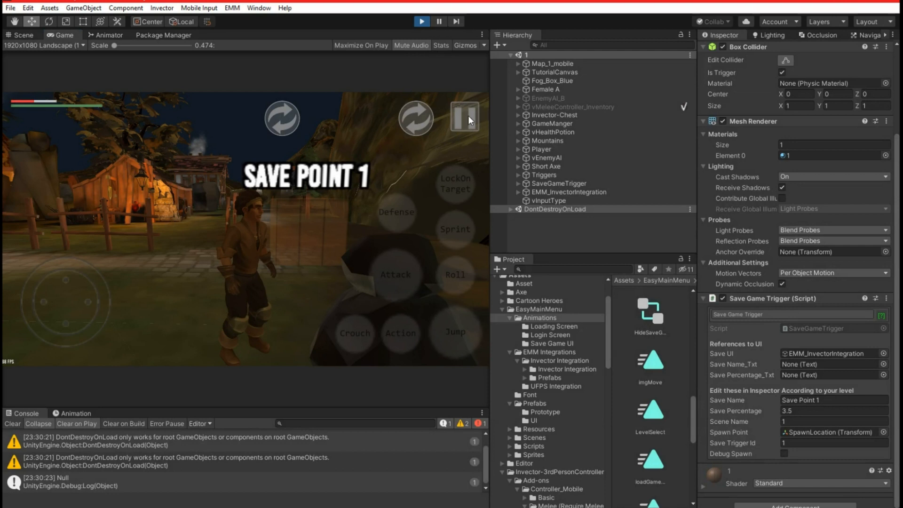
key("ctrl+p")
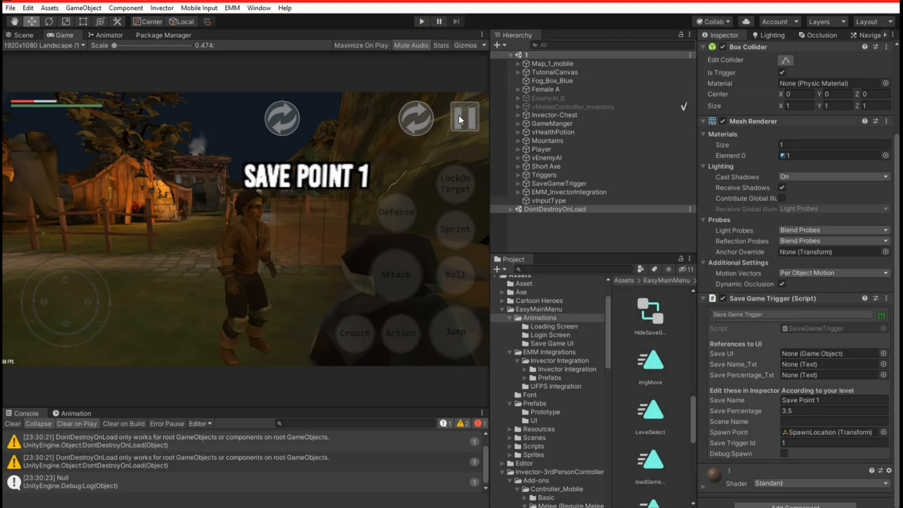
Step: Look through the children of GameManger, EMM_InvectorIntegration and Inventory_Melee_Mobile, and inspect the Pause button's components
left_click(411, 207)
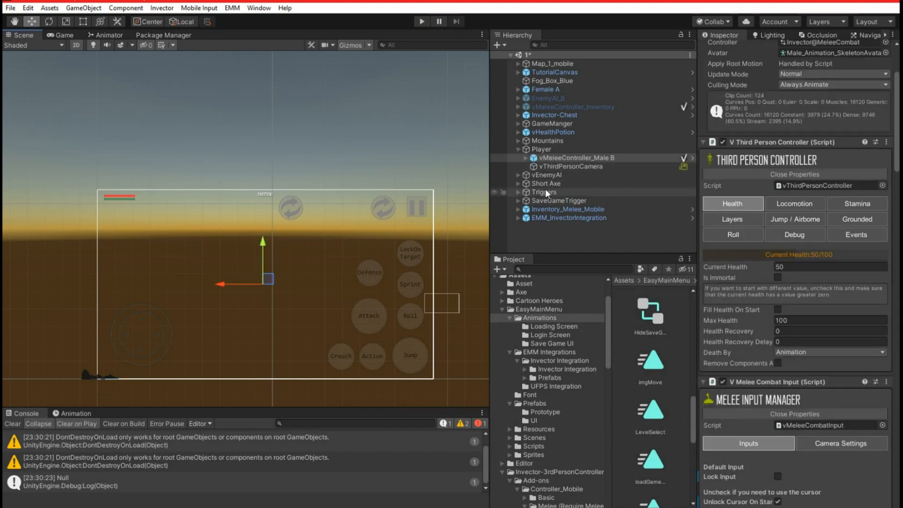
left_click(518, 124)
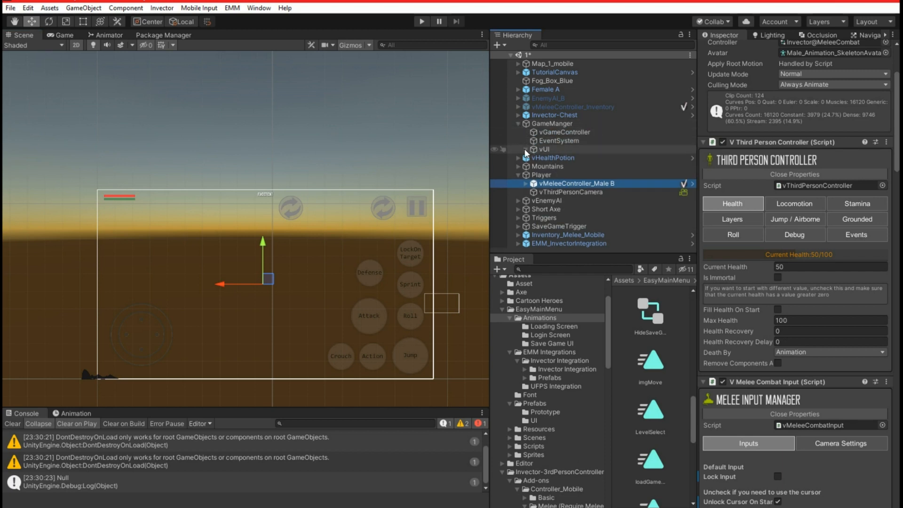
left_click(525, 149)
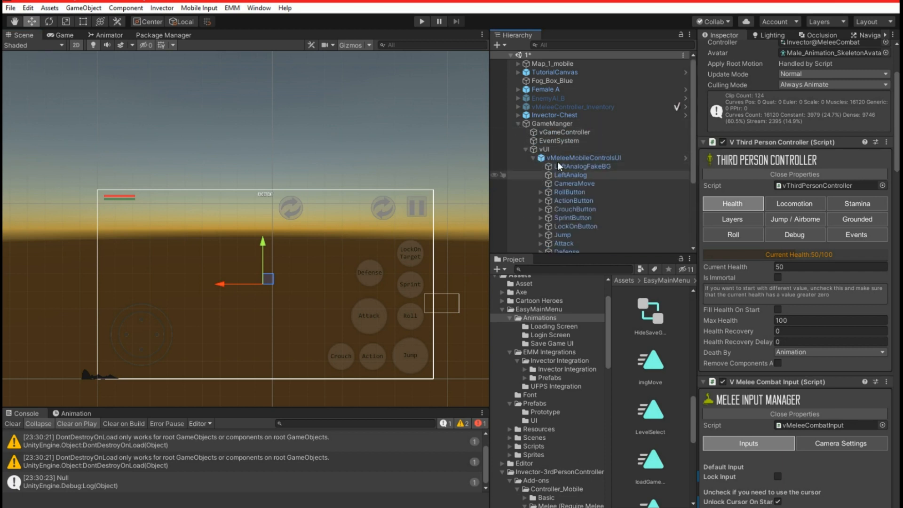
left_click(518, 123)
left_click(518, 218)
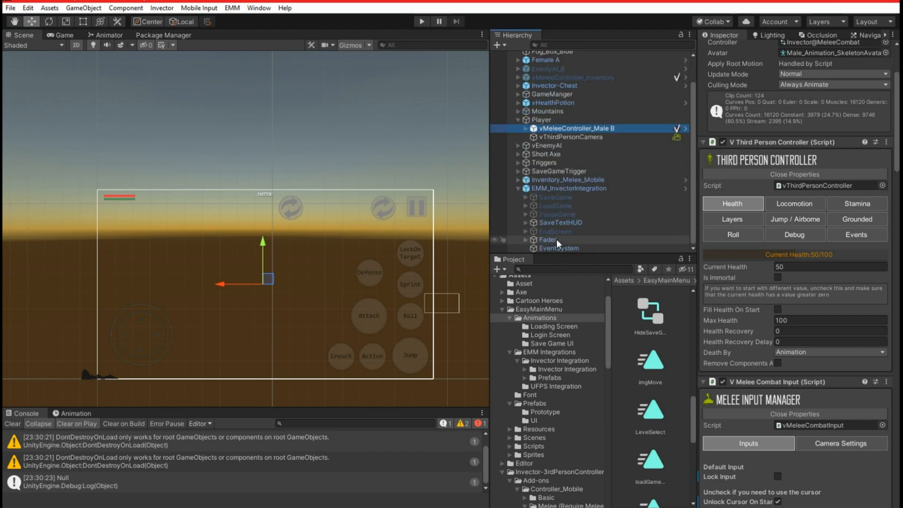
left_click(518, 180)
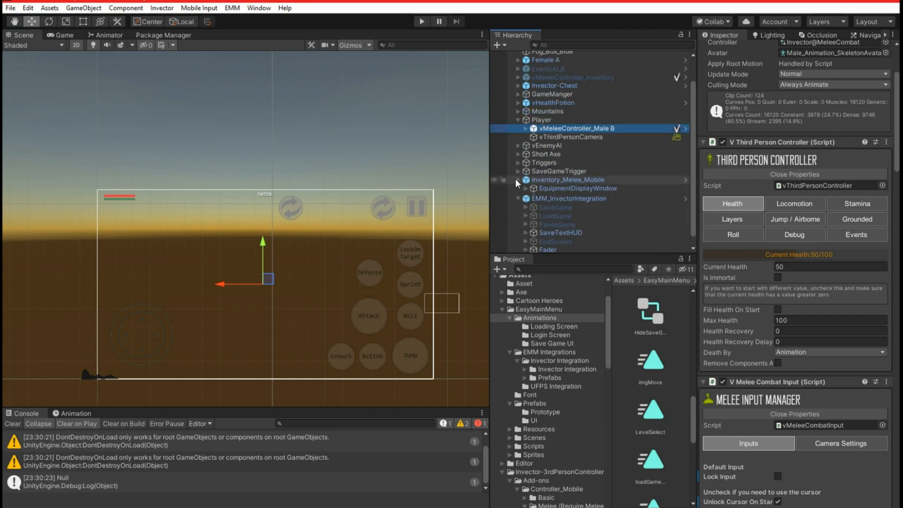
left_click(571, 223)
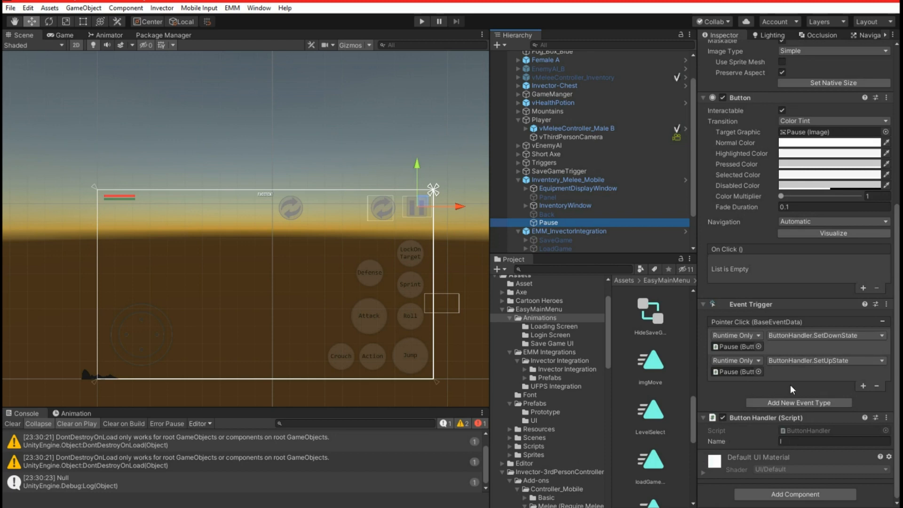
scroll(779, 251, "up", 10)
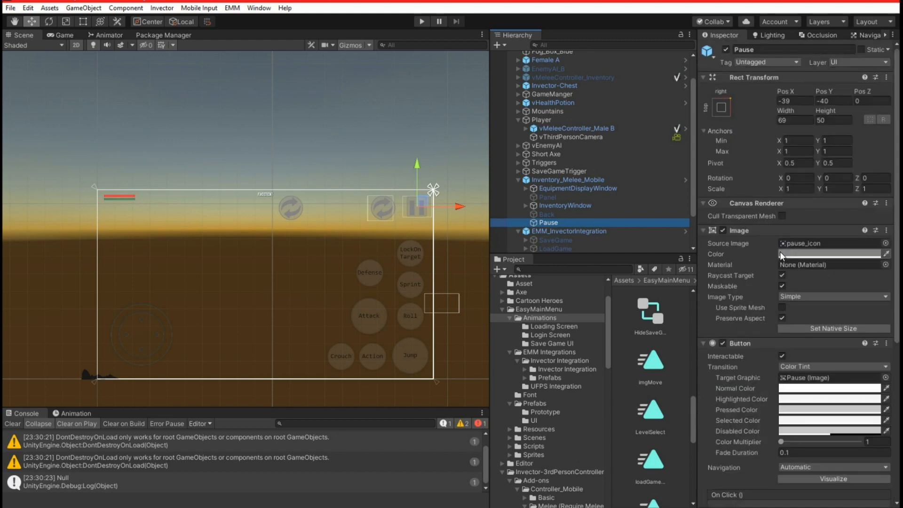
Step: Examine the settings, input mapping and events of Inventory_Melee_Mobile's V Inventory script, along with its open and close trigger events
left_click(553, 179)
scroll(800, 305, "down", 5)
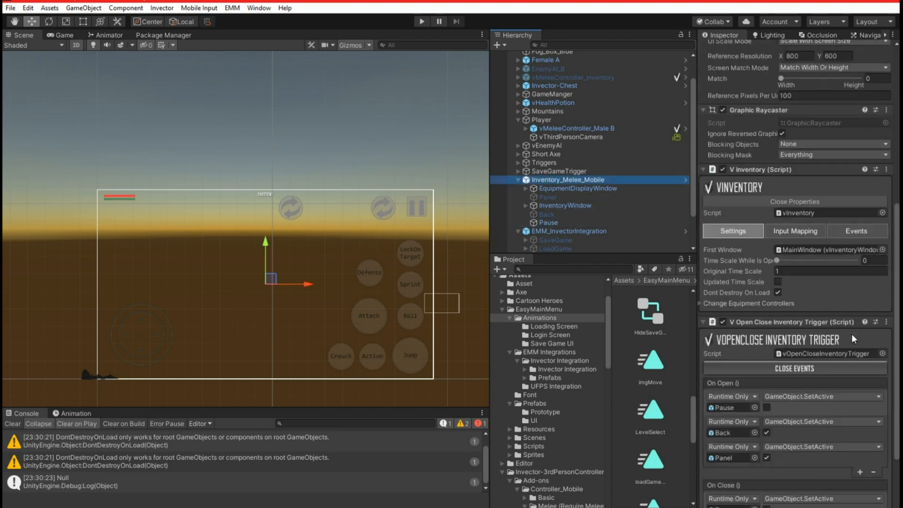
scroll(851, 334, "down", 4)
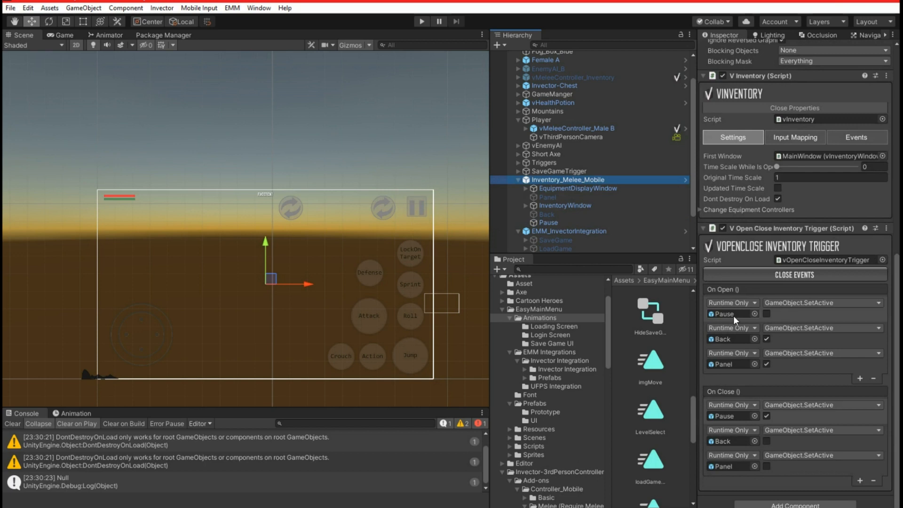
scroll(775, 163, "up", 4)
left_click(802, 232)
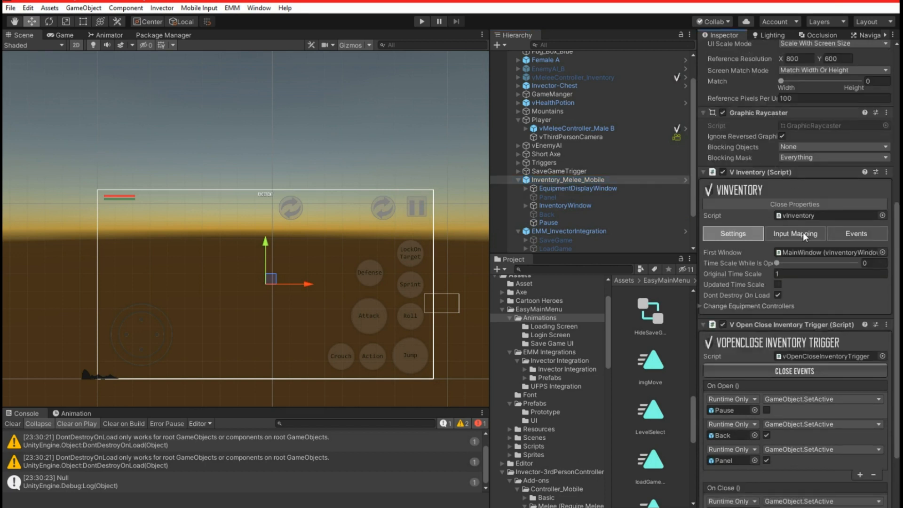
left_click(733, 233)
left_click(790, 235)
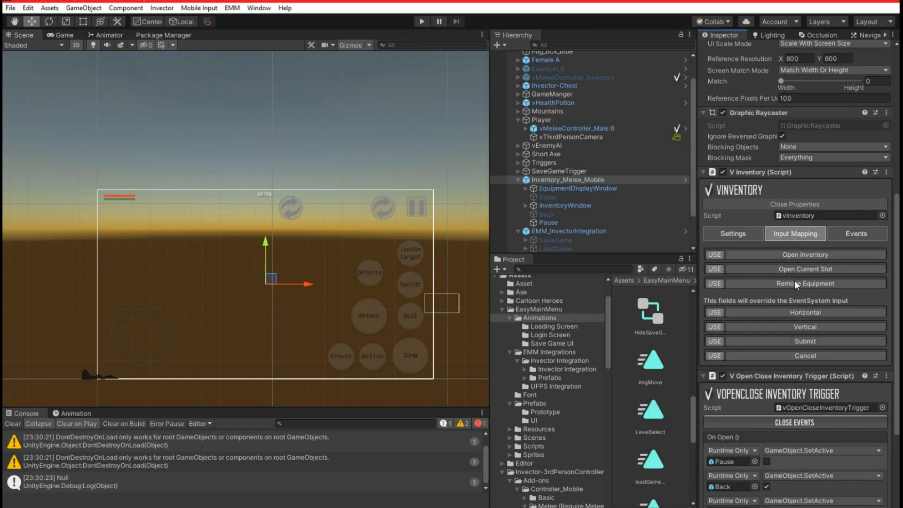
left_click(732, 236)
left_click(849, 236)
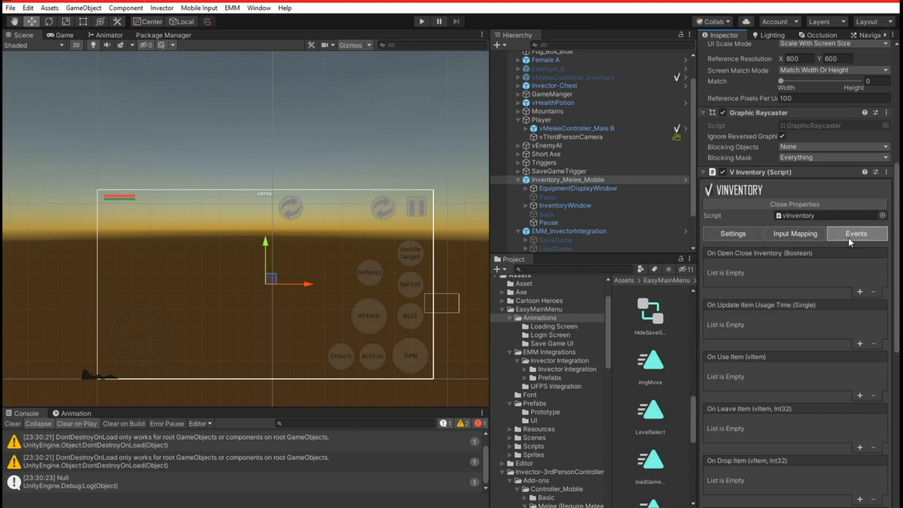
scroll(789, 287, "down", 5)
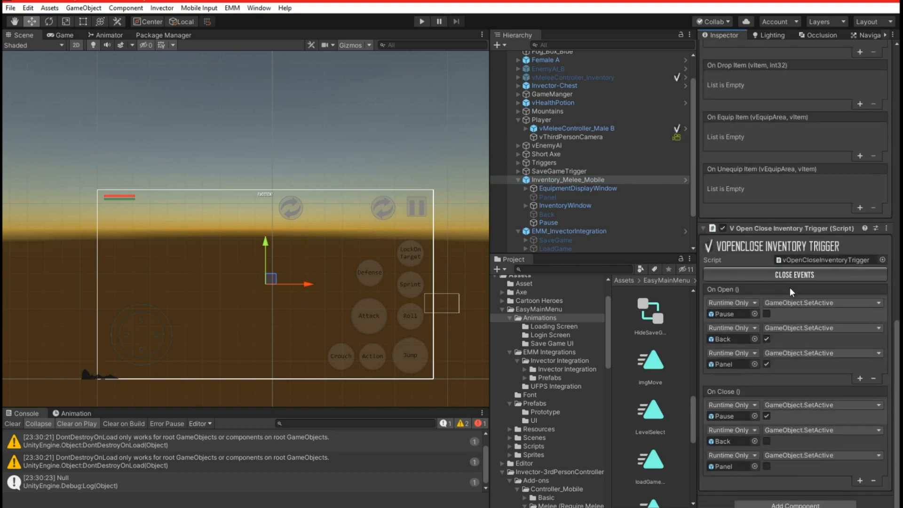
scroll(789, 286, "down", 5)
scroll(789, 287, "up", 14)
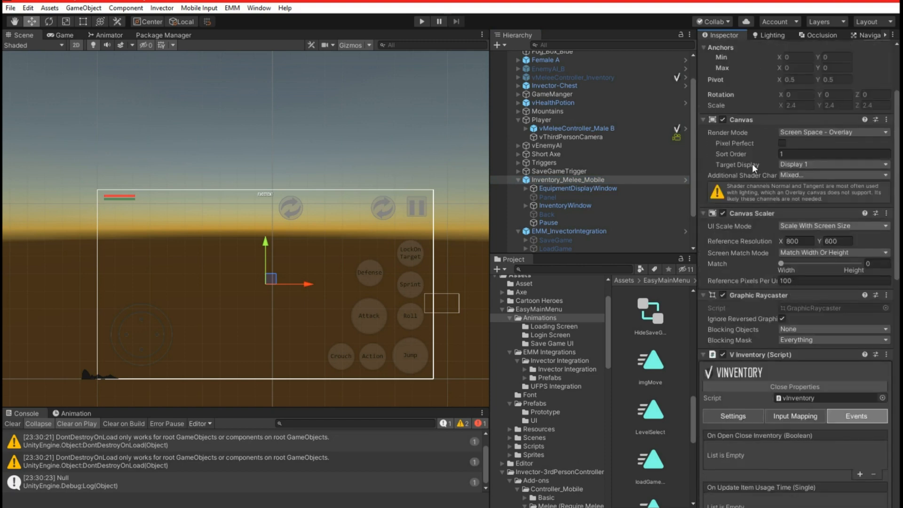
Step: Check the Event Trigger entries and Button Handler name on the Pause button, and compare them with the Back button
left_click(559, 221)
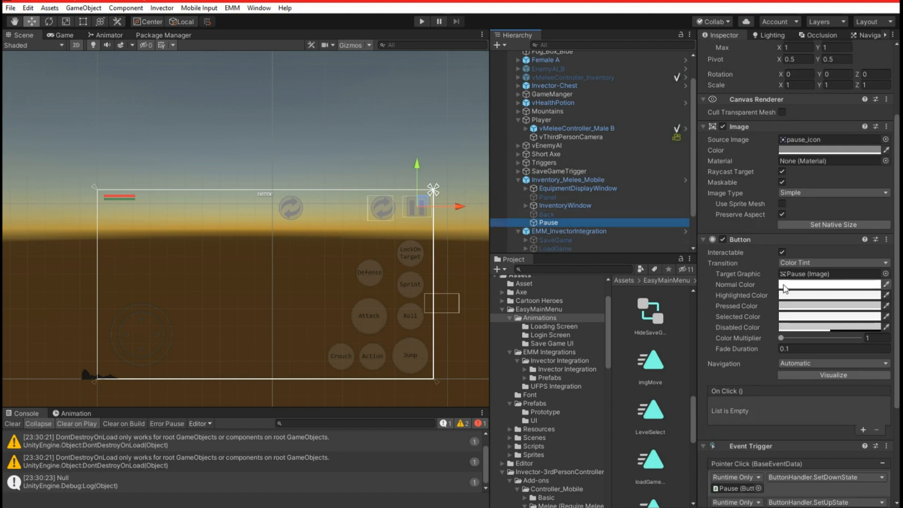
scroll(773, 326, "down", 3)
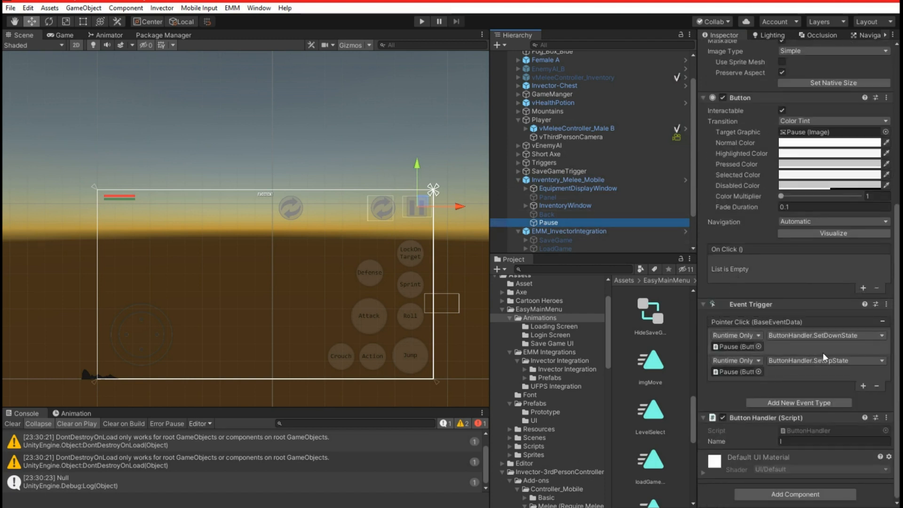
left_click(793, 441)
left_click(819, 442)
left_click(542, 224)
left_click(546, 215)
left_click(551, 223)
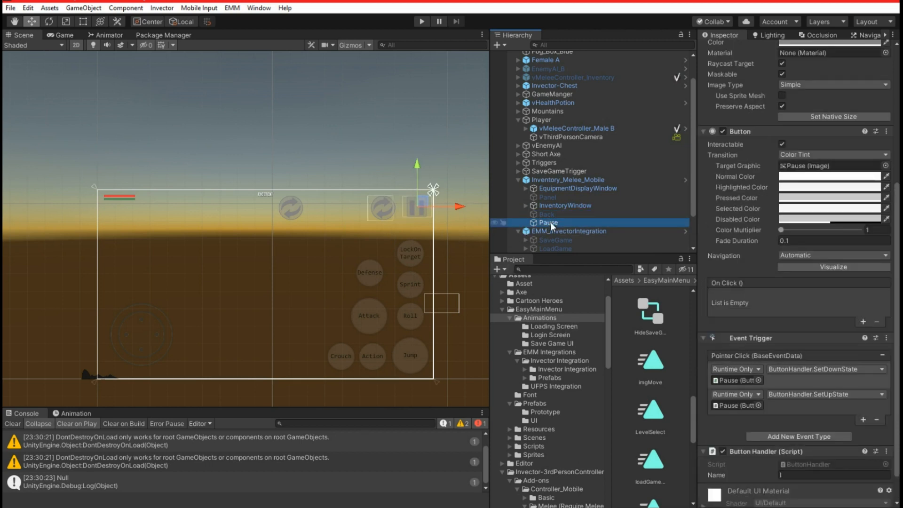
Step: Duplicate the Pause button and unpack the Inventory_Melee_Mobile prefab
key("ctrl+d")
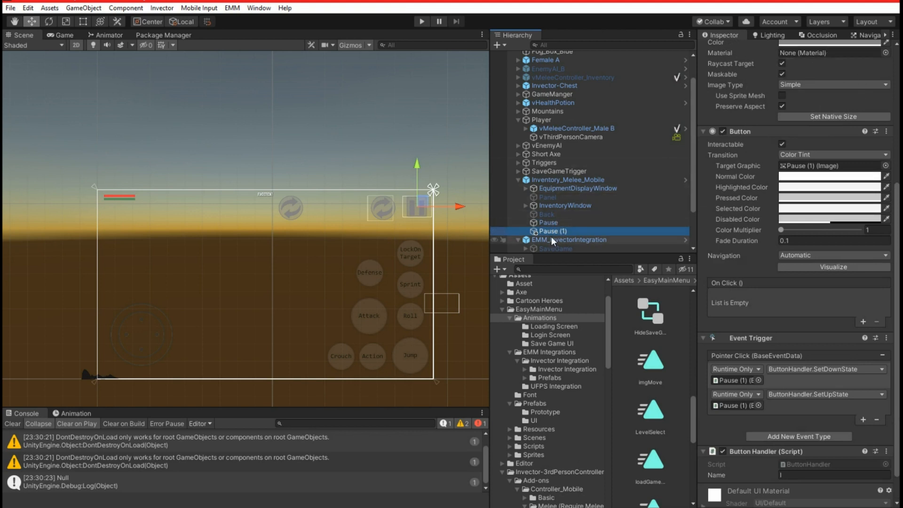
right_click(544, 180)
left_click(612, 311)
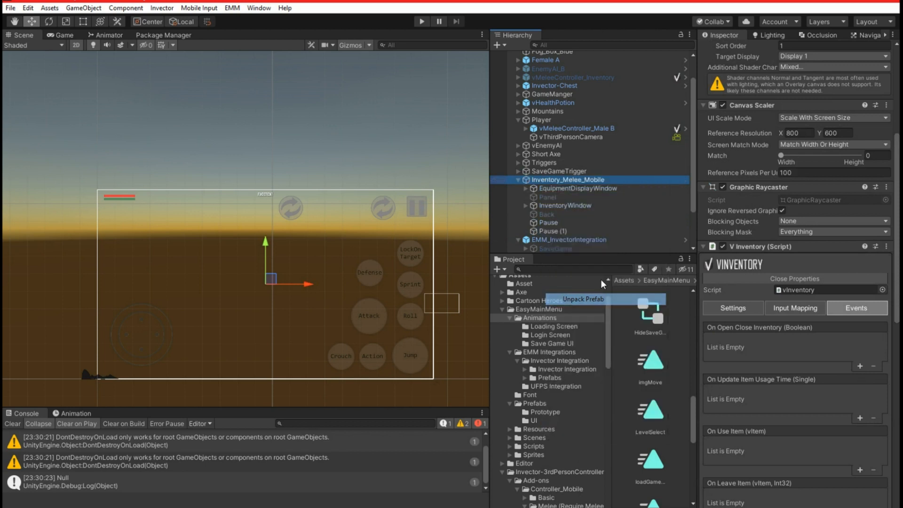
Step: Rename the duplicated Pause (1) button to Inventory
left_click(552, 231)
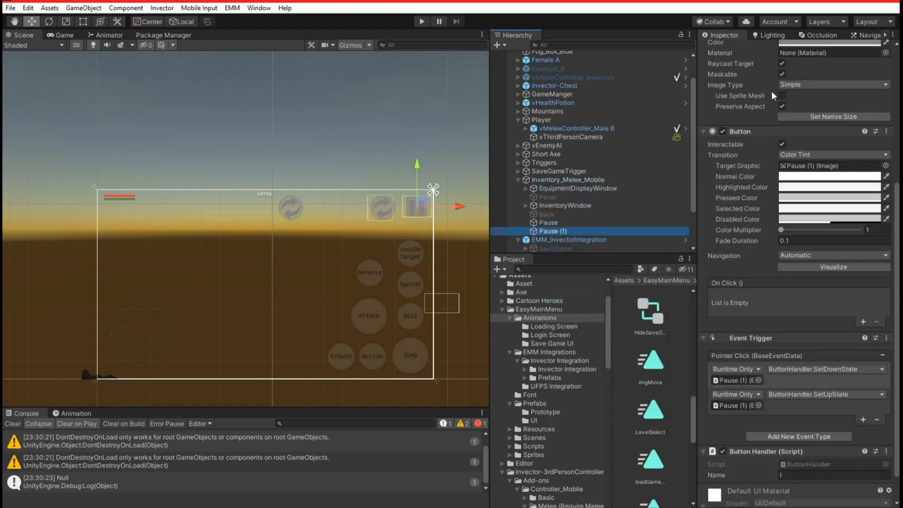
scroll(770, 91, "up", 5)
left_click(766, 50)
type("Inventory")
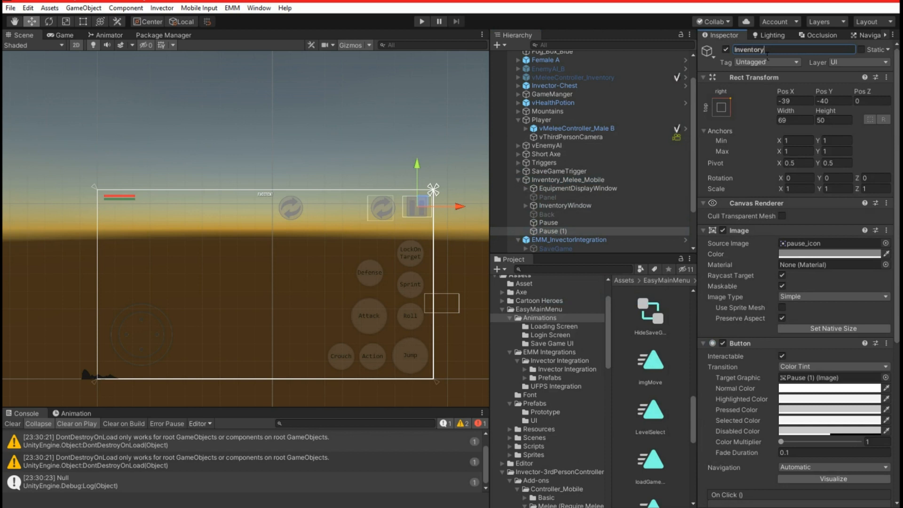
key("Return")
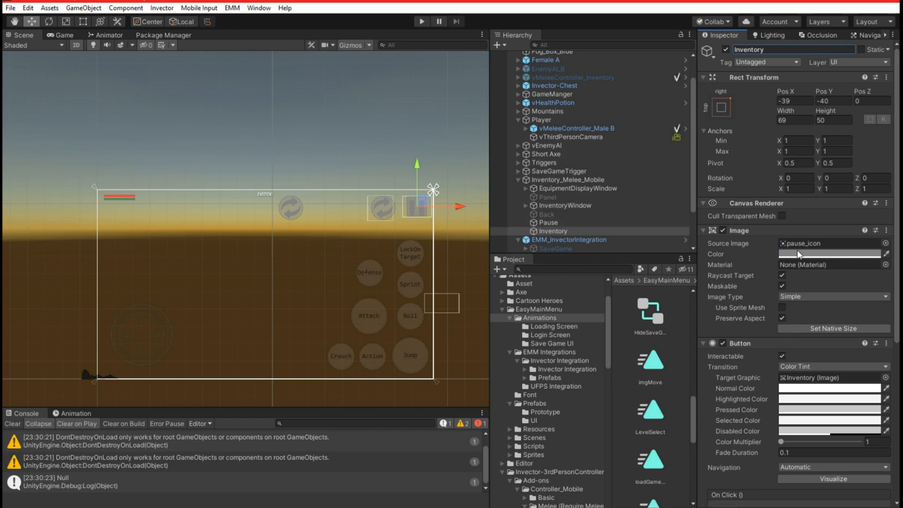
Step: Assign the weapons_area sprite to the Inventory button and move it to the lower middle of the canvas
left_click(886, 243)
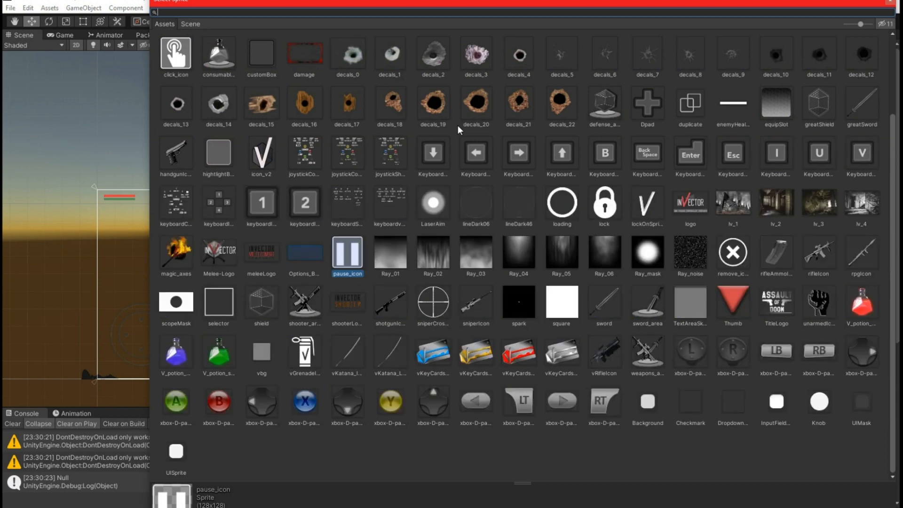
double_click(645, 352)
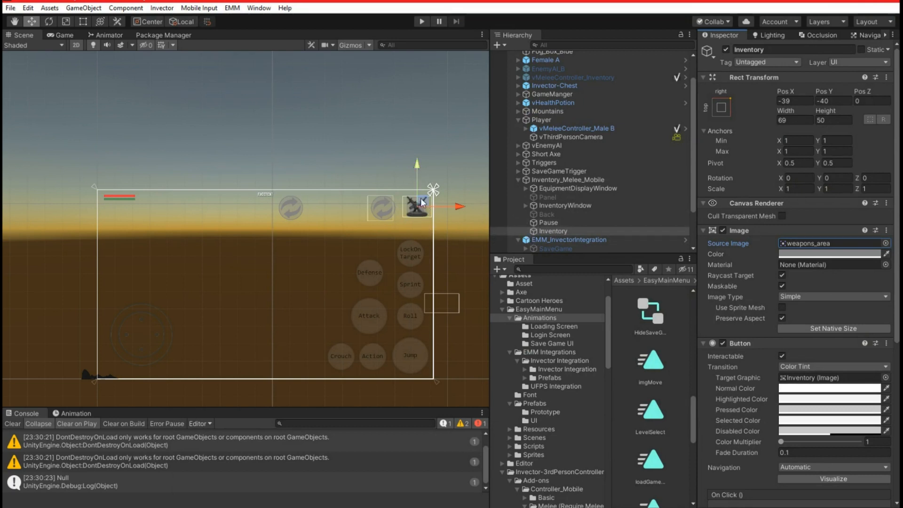
left_click_drag(416, 204, 268, 361)
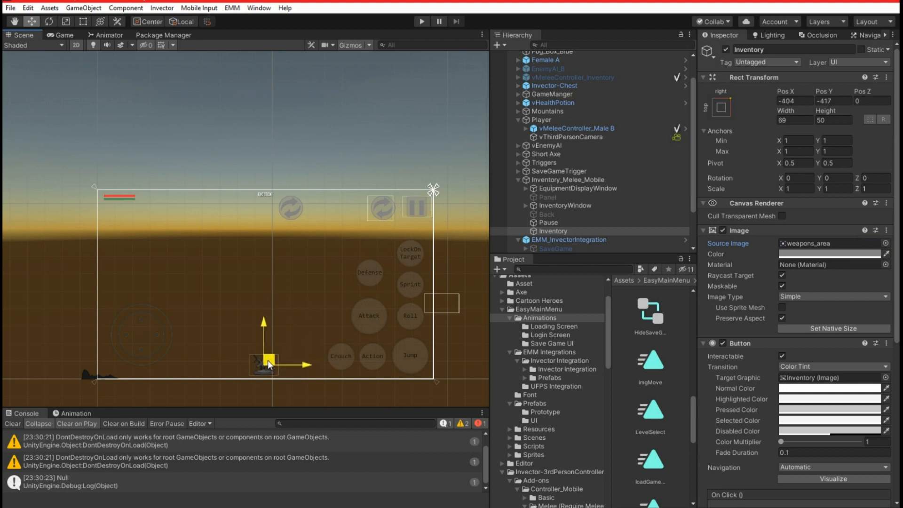
left_click_drag(268, 361, 275, 322)
Step: Move the EquipmentDisplayWindow with both weapon-change buttons to the lower middle of the canvas, at about X -280, Y -401
left_click(294, 204)
left_click(295, 202)
left_click(296, 200)
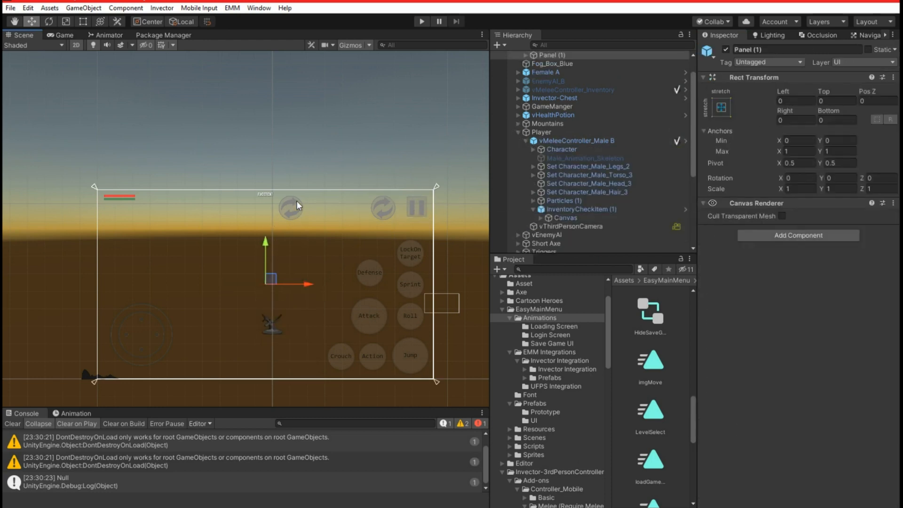
left_click(296, 200)
left_click(296, 200)
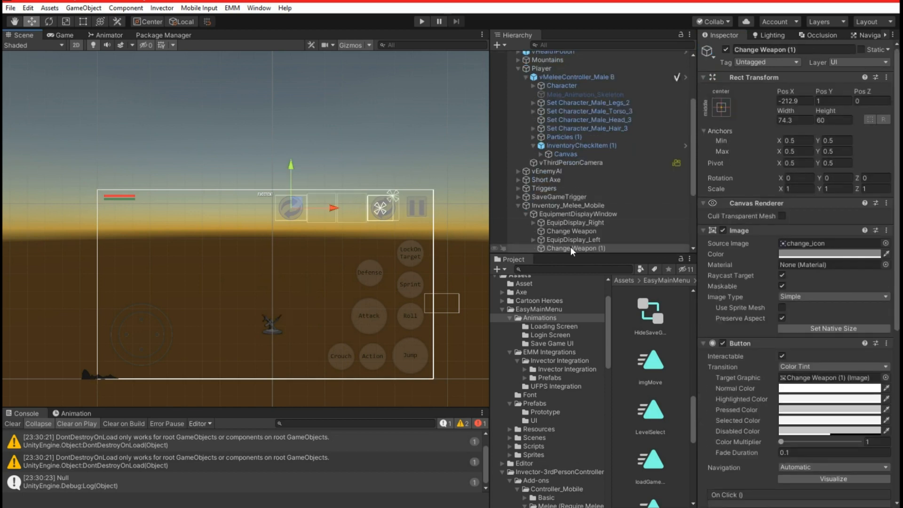
left_click(554, 214)
left_click(526, 214)
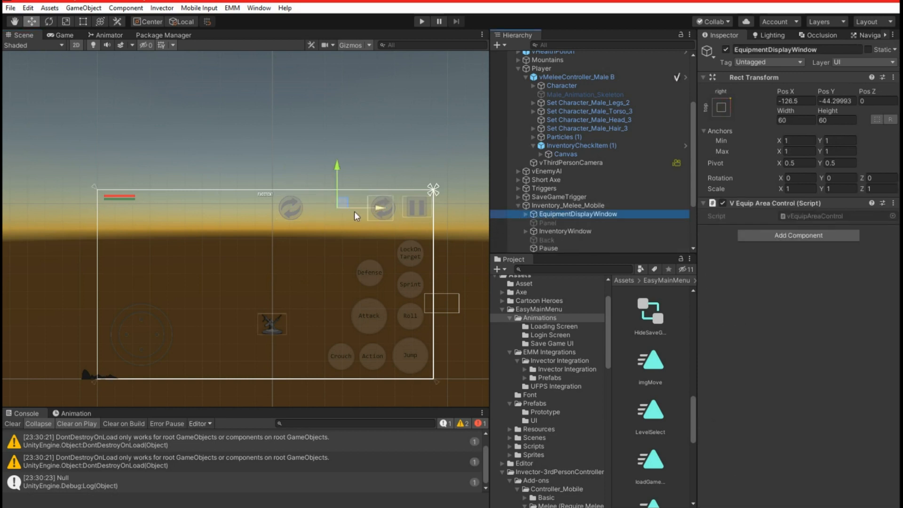
left_click(726, 48)
left_click(726, 48)
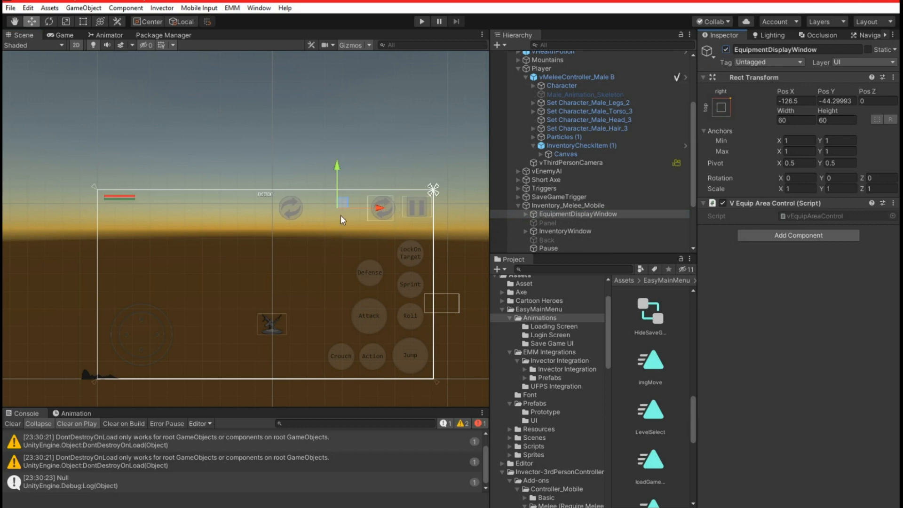
left_click(525, 214)
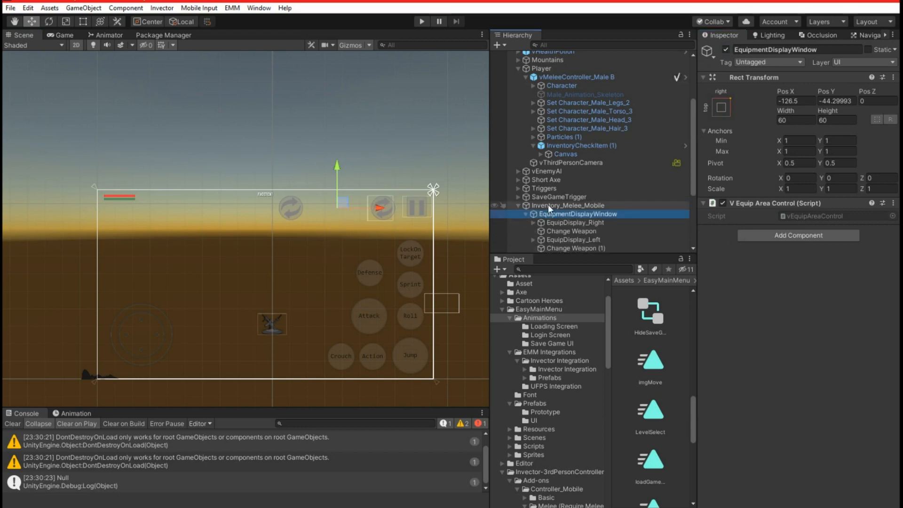
scroll(551, 200, "down", 2)
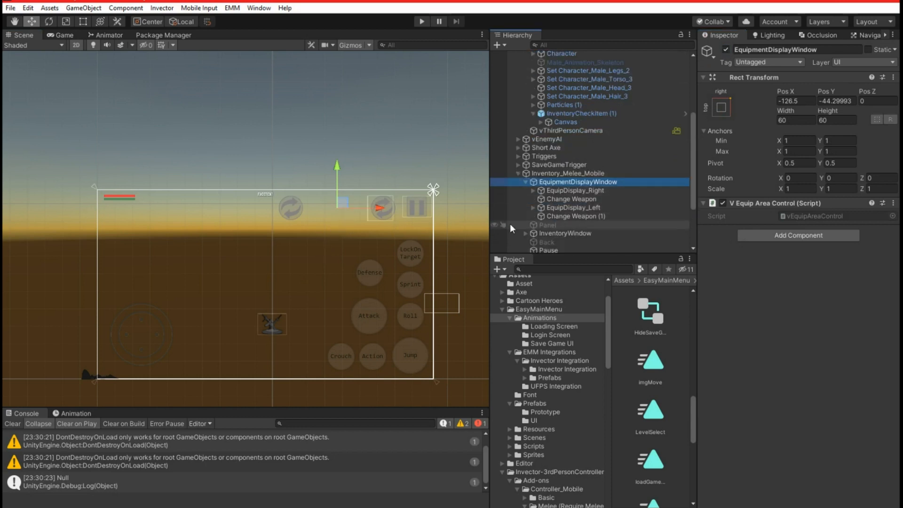
left_click_drag(342, 203, 278, 354)
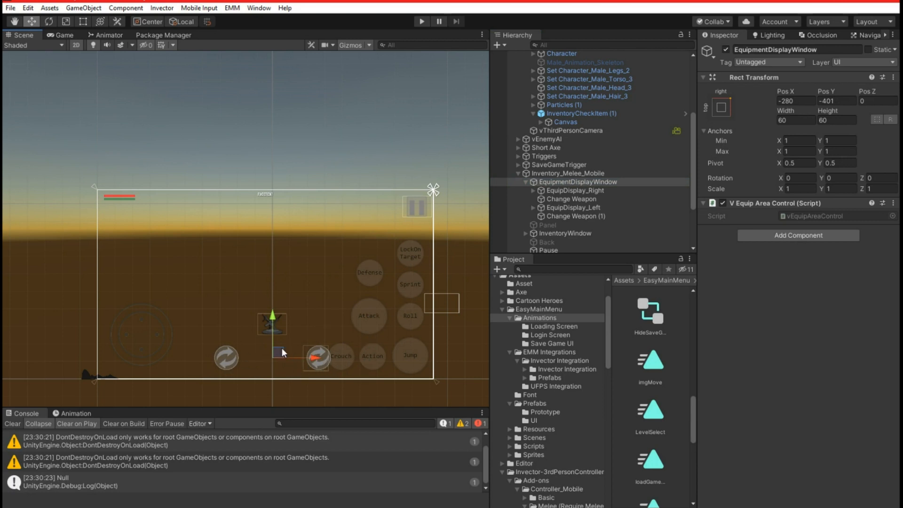
Step: Move the Inventory button up beside the Pause button, at about X -123, Y -40
left_click(286, 323)
left_click(278, 324)
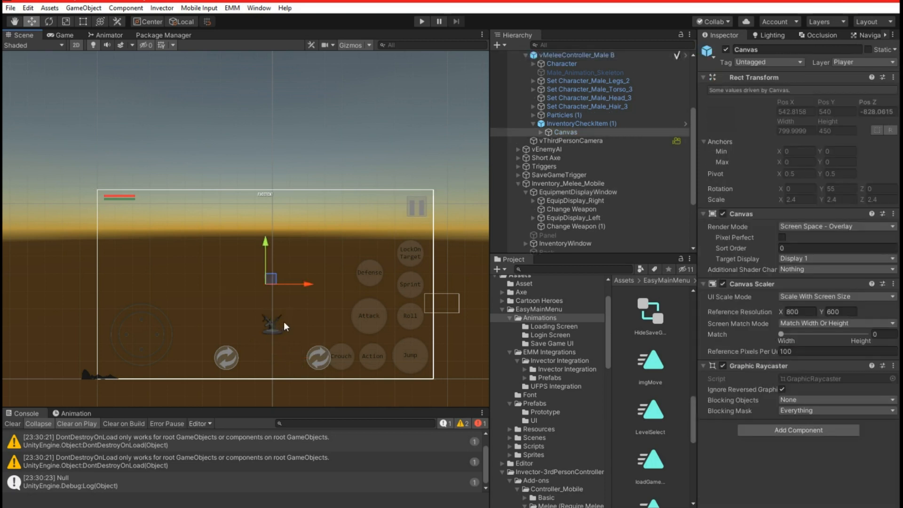
scroll(564, 211, "down", 3)
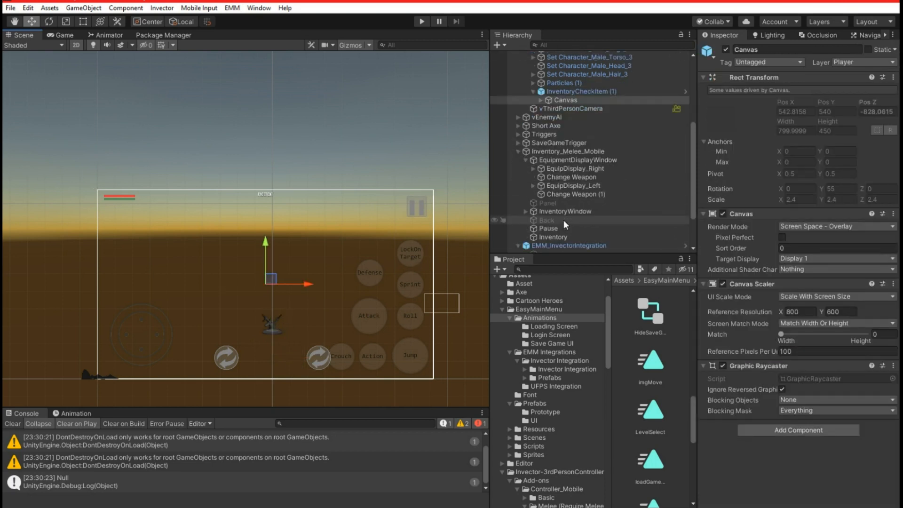
scroll(548, 123, "up", 3)
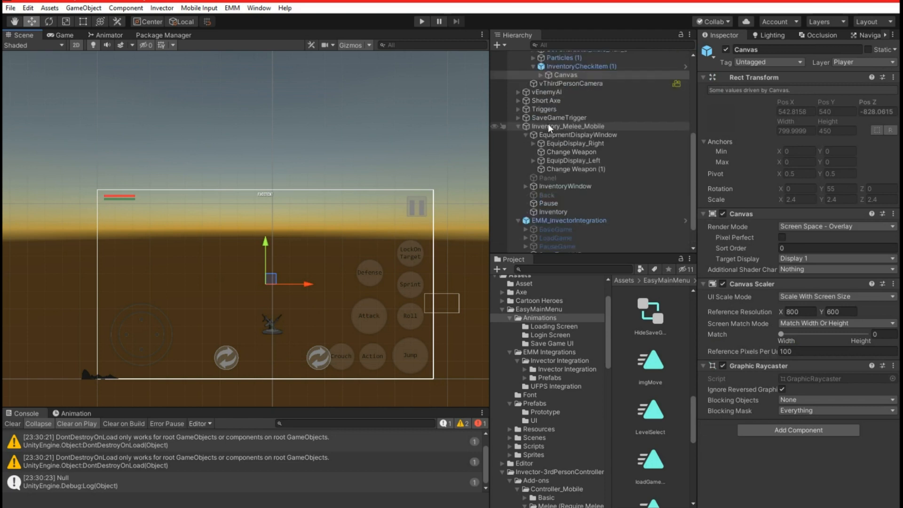
scroll(562, 123, "up", 3)
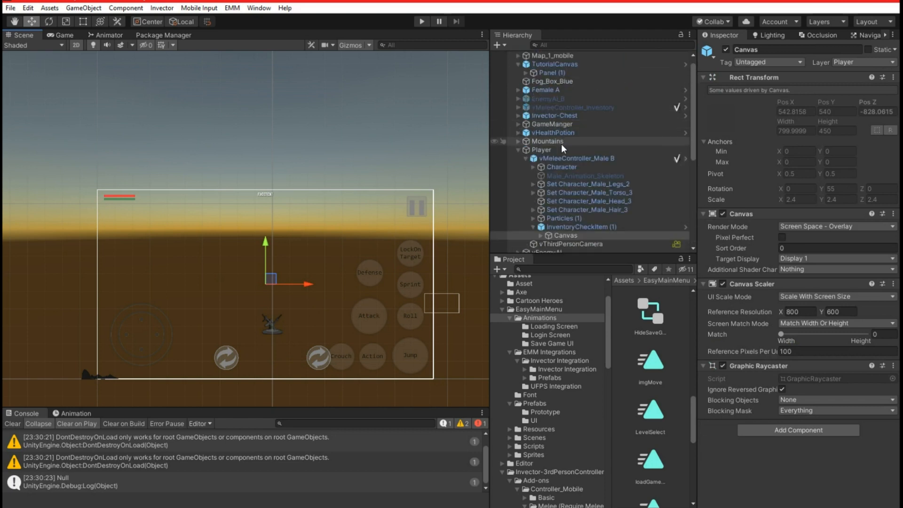
scroll(561, 188, "down", 3)
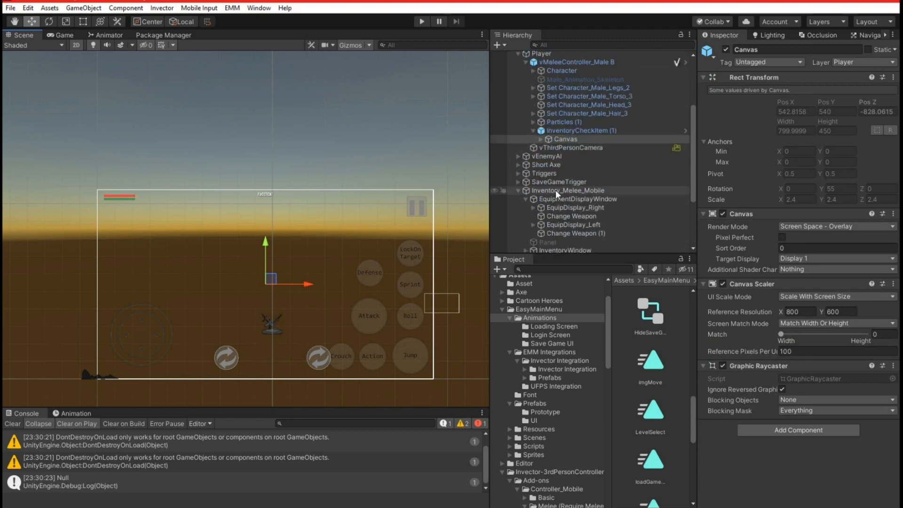
left_click(524, 198)
left_click(524, 199)
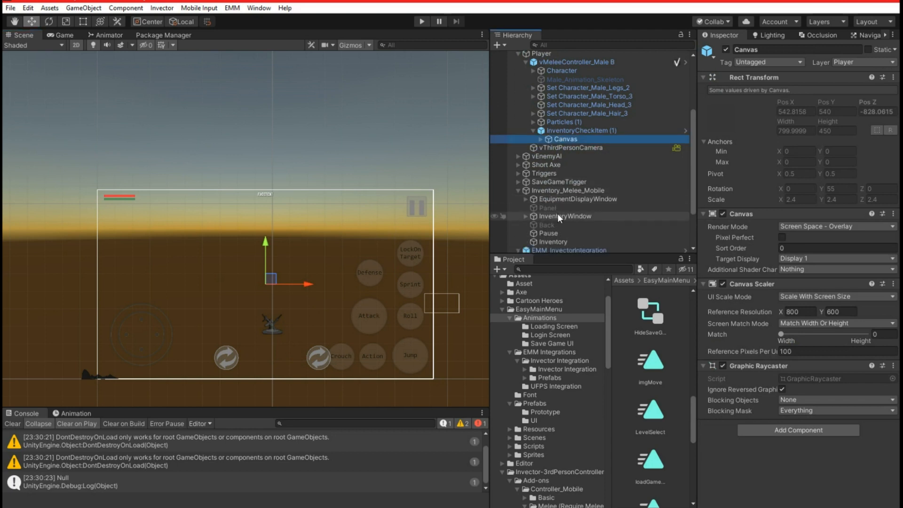
left_click(557, 240)
left_click_drag(278, 321, 389, 208)
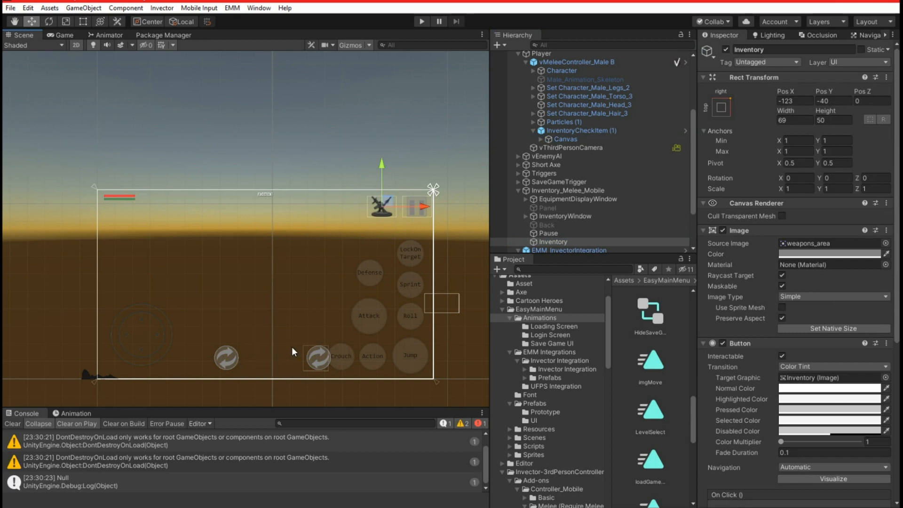
Step: Select RollButton among the vMeleeMobileControlsUI controls under GameManger
left_click(342, 359)
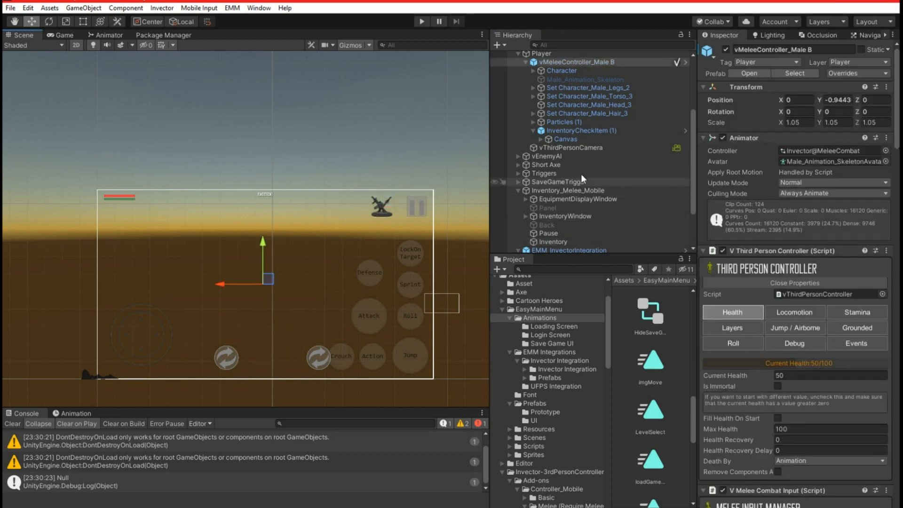
scroll(561, 113, "up", 3)
scroll(560, 109, "up", 3)
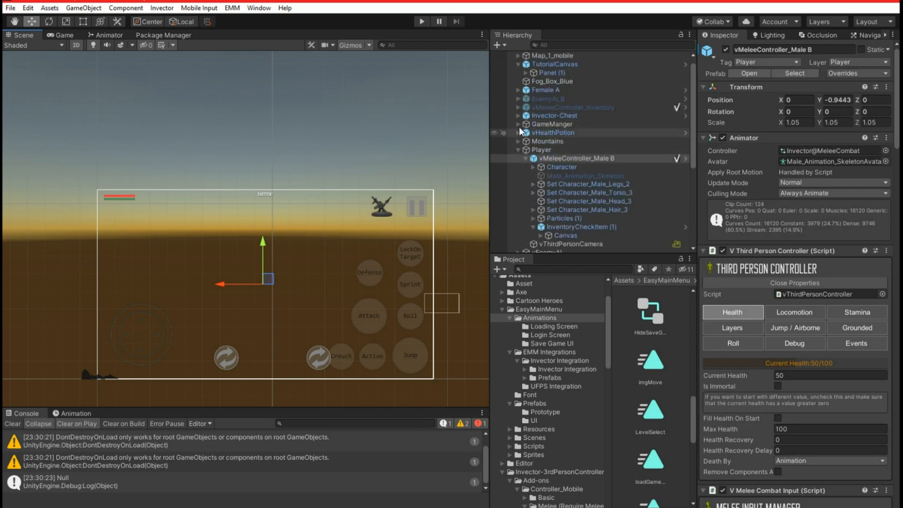
left_click(521, 125)
left_click(518, 124)
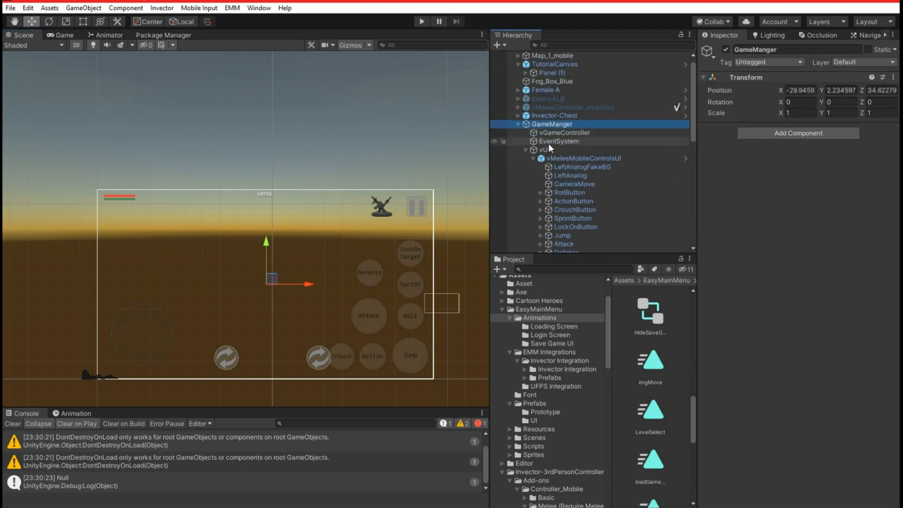
left_click(560, 194)
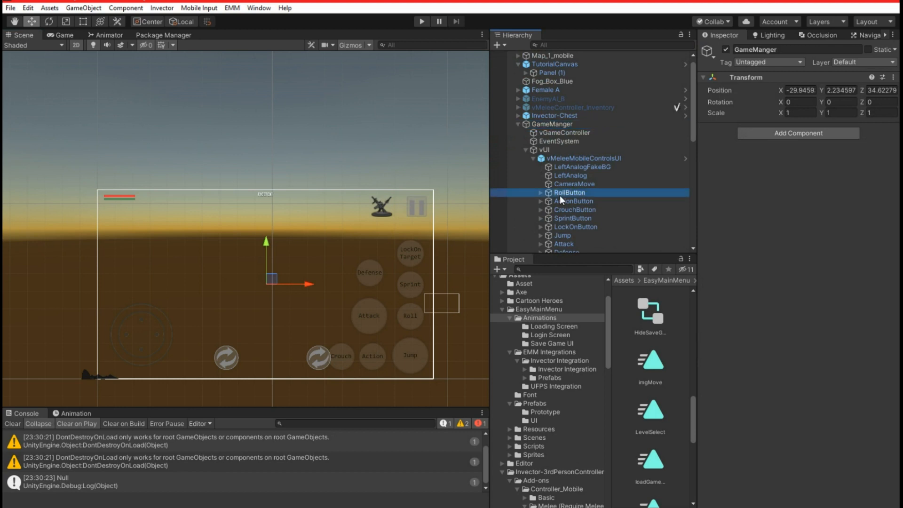
Step: Scale the mobile control buttons from RollButton through Defense down uniformly to about 0.84
scroll(559, 195, "down", 5)
left_click(566, 154, "shift")
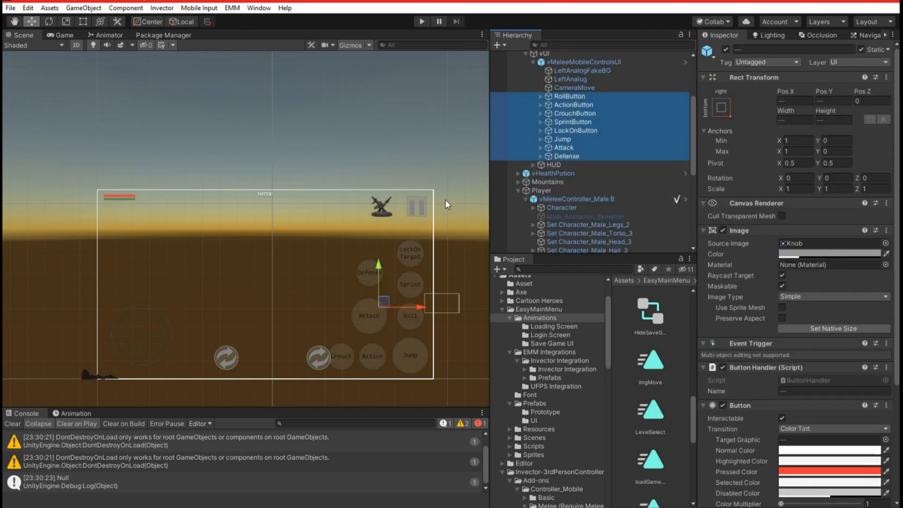
left_click(66, 22)
left_click_drag(378, 306, 379, 320)
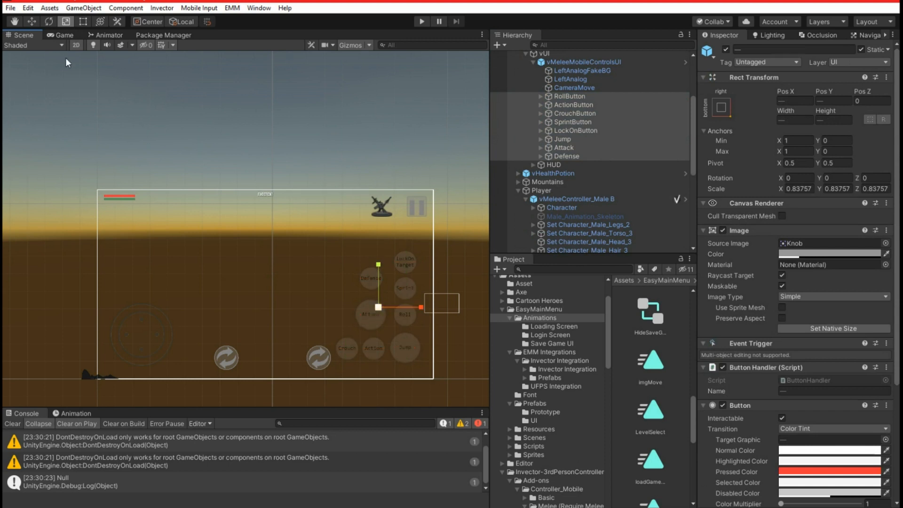
Step: Move the scaled group of mobile control buttons closer to the canvas's lower-right corner
left_click(35, 25)
left_click_drag(389, 304, 396, 310)
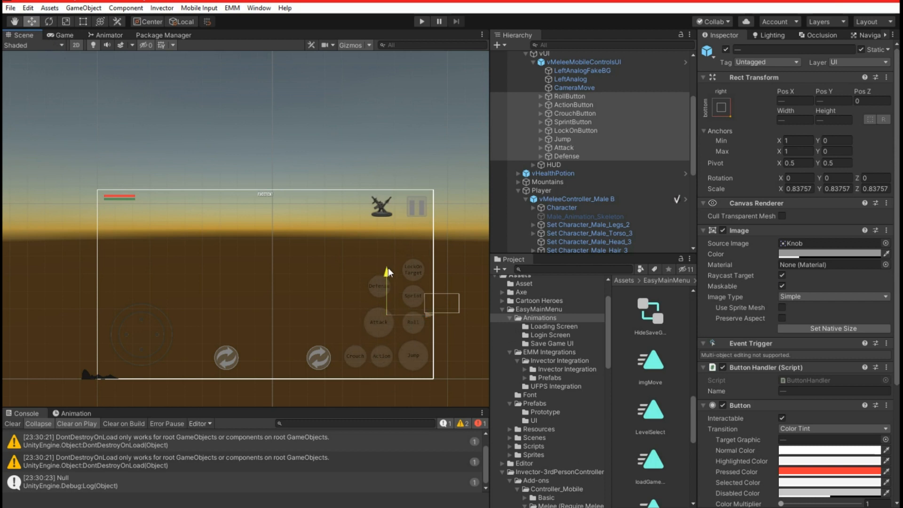
left_click_drag(388, 267, 389, 271)
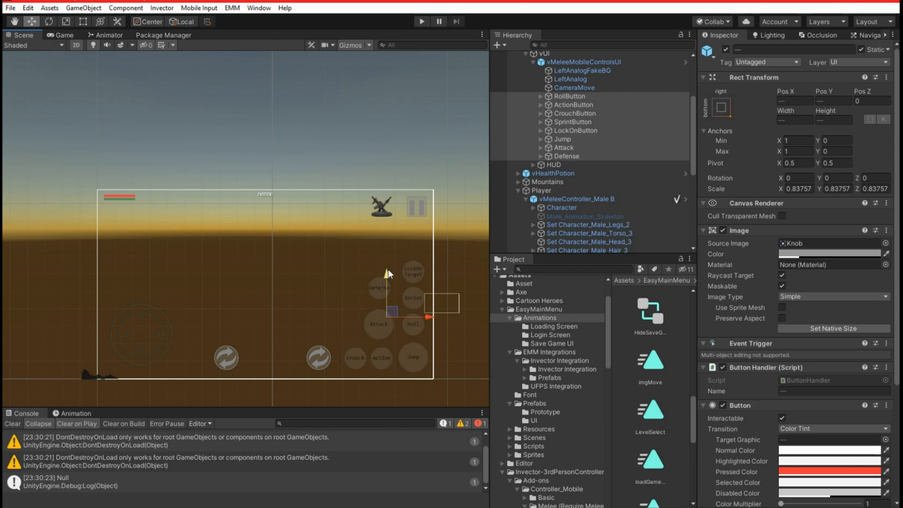
Step: Collapse GameManger and Player in the hierarchy and show the Button Handler settings of the Pause object in Inventory_Melee_Mobile
left_click(420, 208)
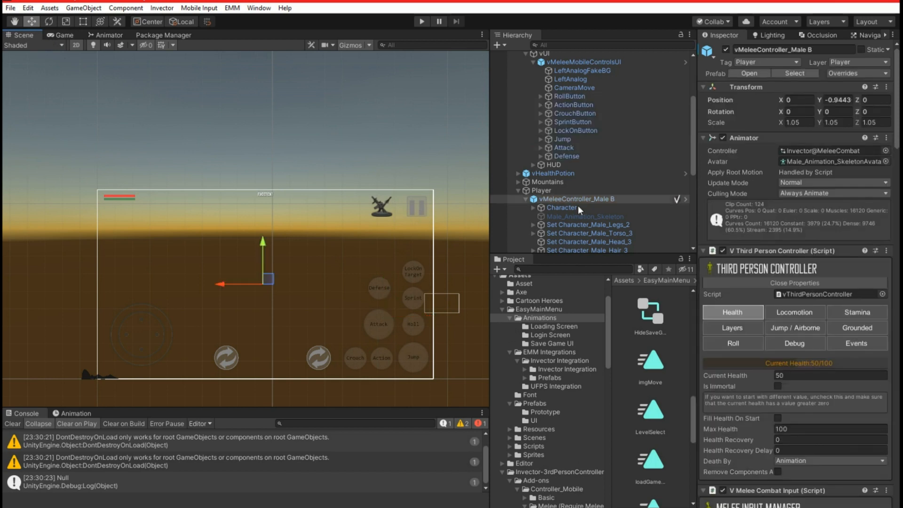
scroll(611, 222, "down", 5)
scroll(610, 218, "up", 5)
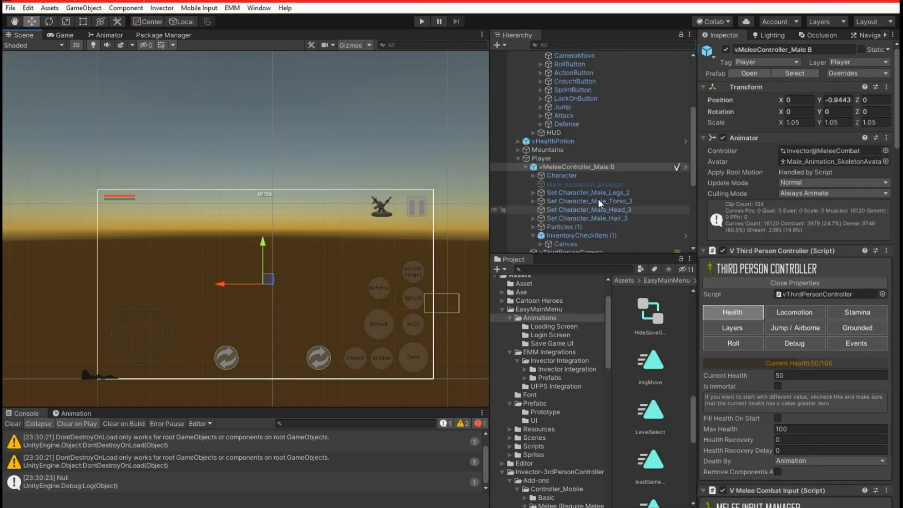
left_click(518, 60)
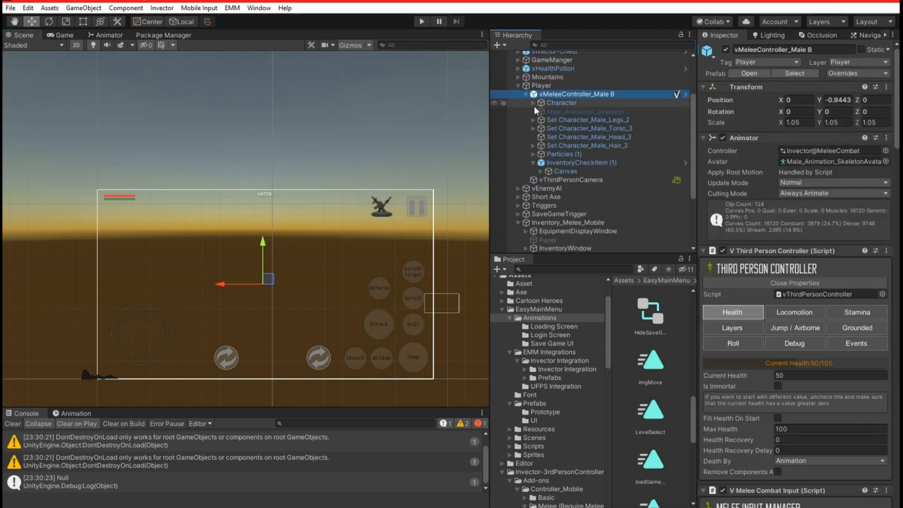
left_click(519, 85)
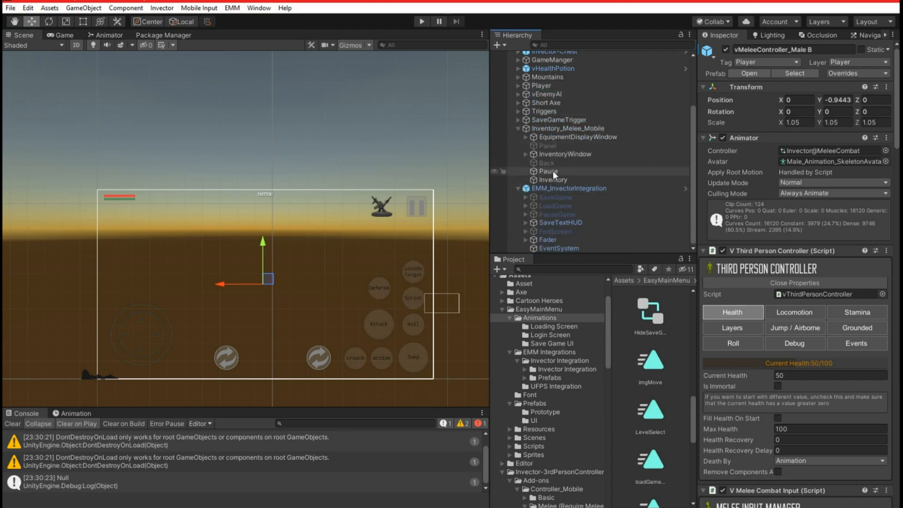
left_click(551, 172)
scroll(737, 325, "down", 5)
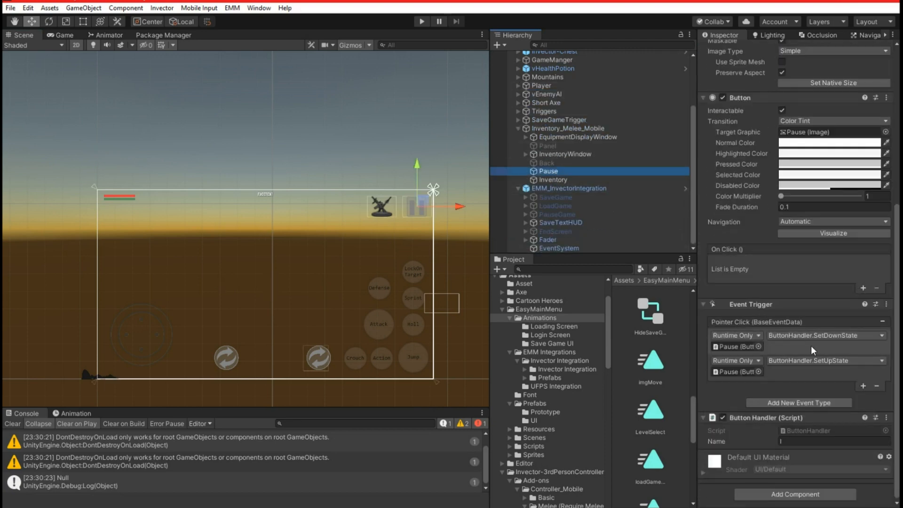
Step: Set the Pause object's Button Handler name to Esc and briefly run the game
left_click(799, 443)
type("Esc")
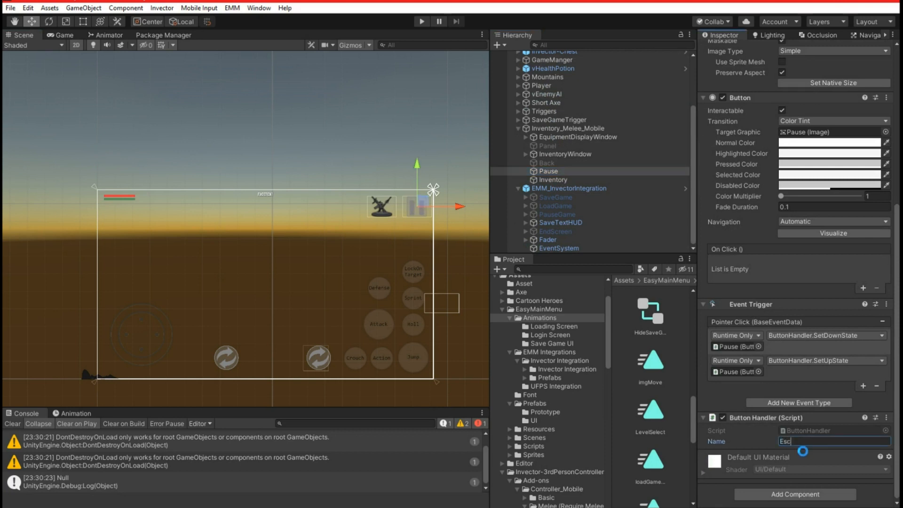
left_click(422, 21)
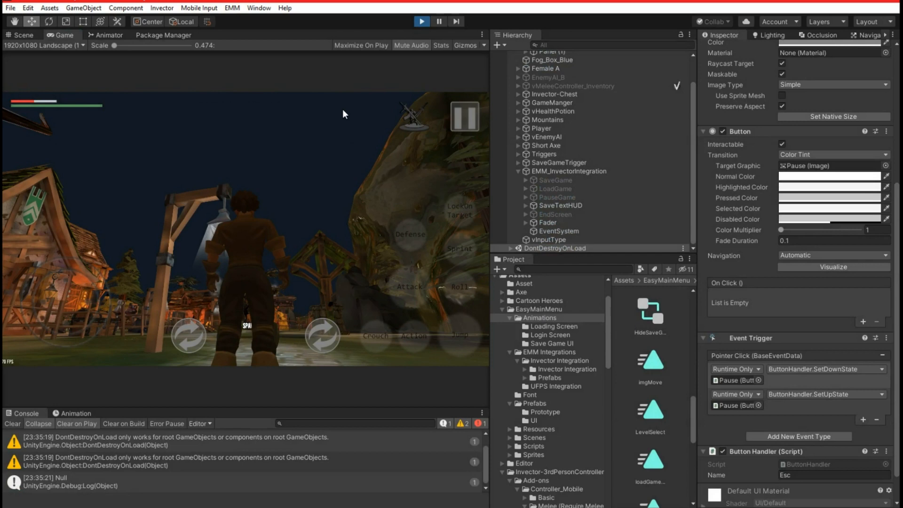
key("ctrl+p")
Step: Look up the exact name of the Escape axis in the project's Input Manager settings
left_click(28, 8)
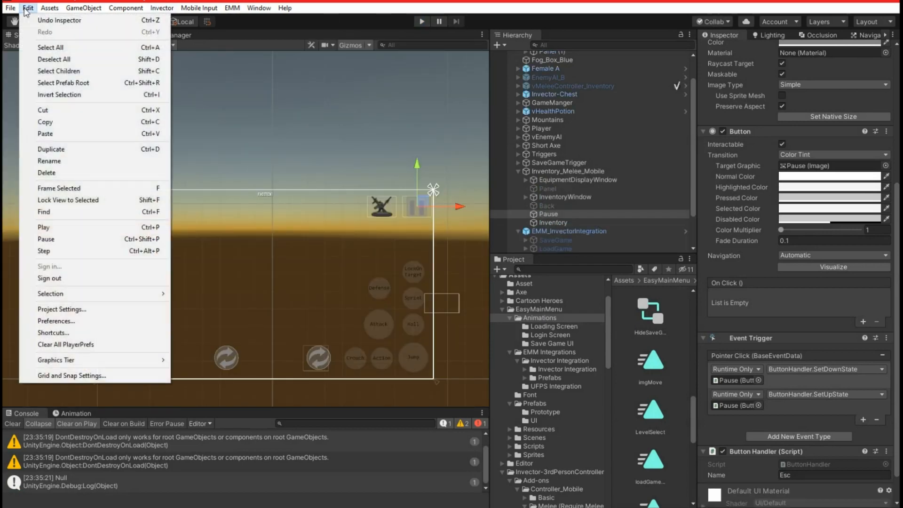
left_click(69, 309)
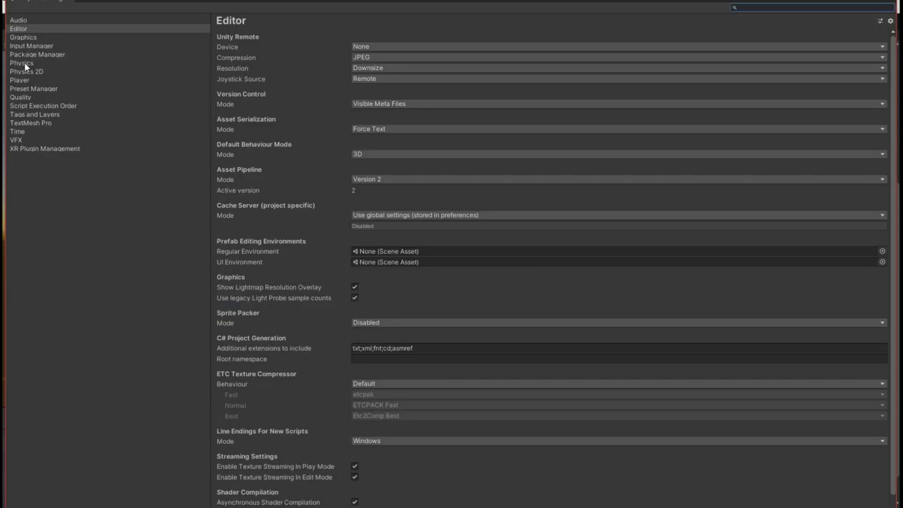
left_click(26, 47)
left_click(218, 60)
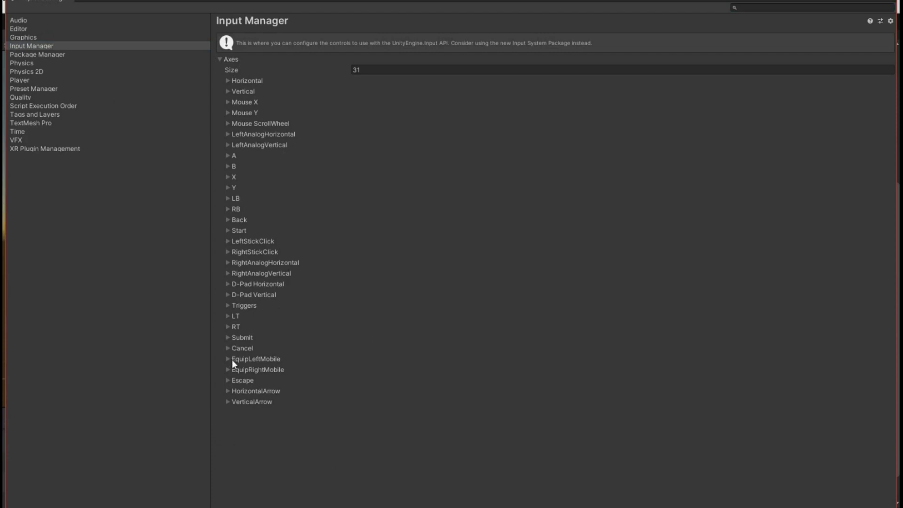
left_click(228, 379)
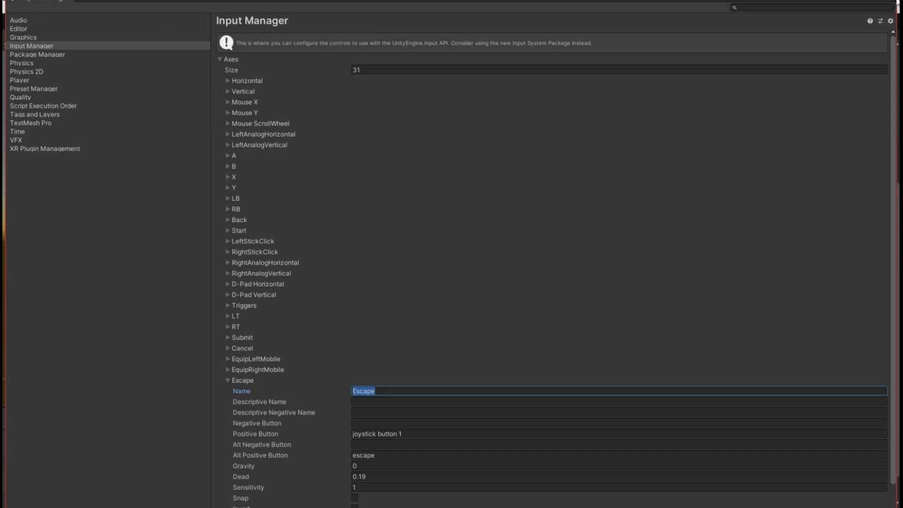
Step: Close the project settings and set the Pause object's Button Handler name to Escape
left_click(893, 3)
left_click(798, 474)
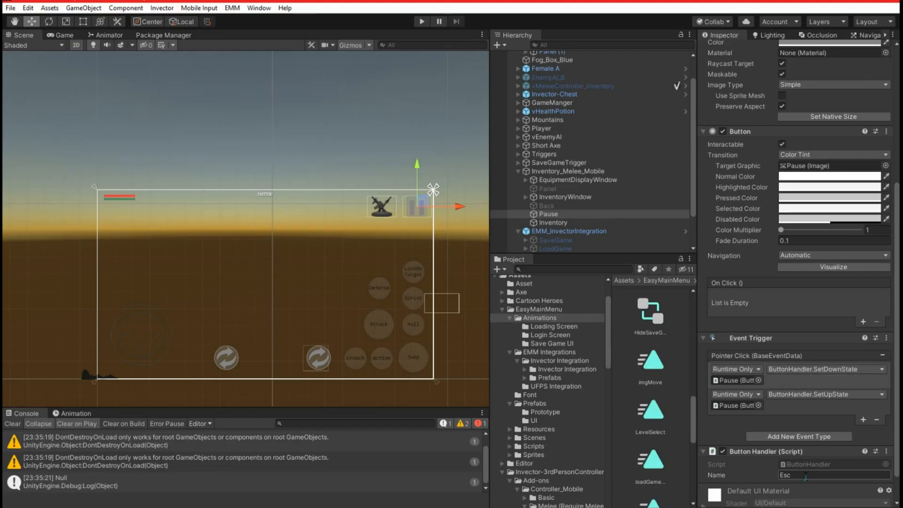
type("Escape")
Step: Run the game, test pausing with the on-screen pause button and the Escape key, resume, and stop the game
left_click(421, 21)
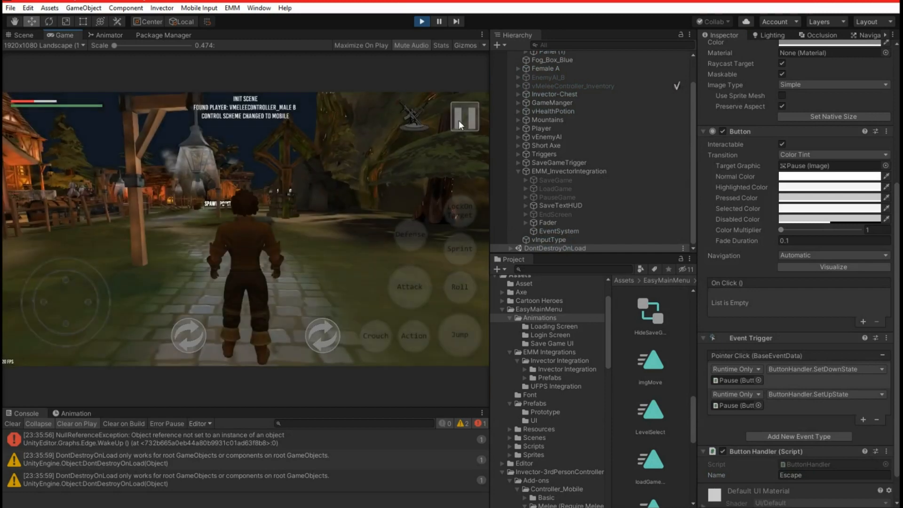
left_click(459, 120)
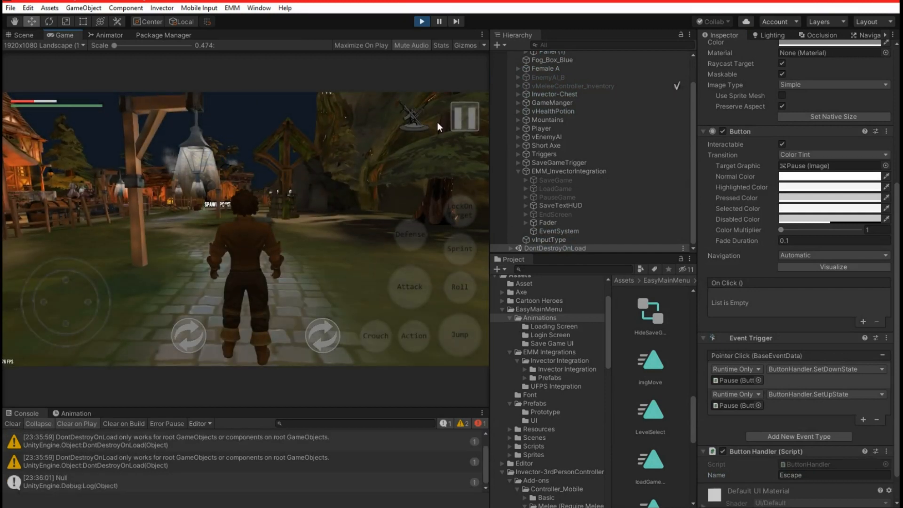
key("Escape")
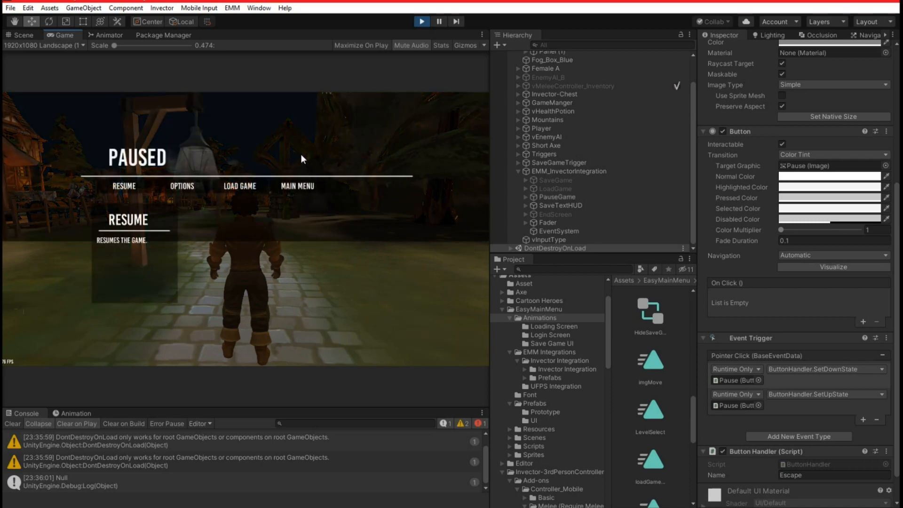
left_click(130, 184)
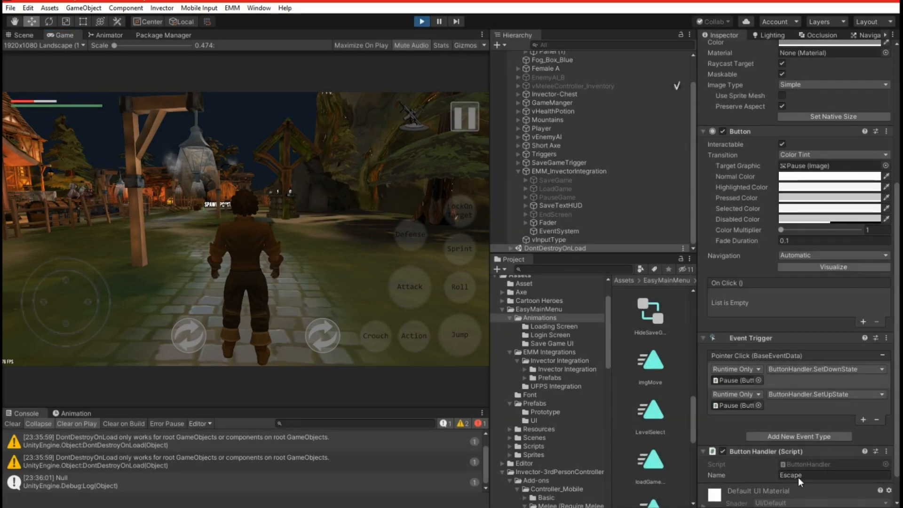
key("ctrl+p")
Step: Open the Pause object's ButtonHandler script in Visual Studio and review its button state methods
right_click(771, 451)
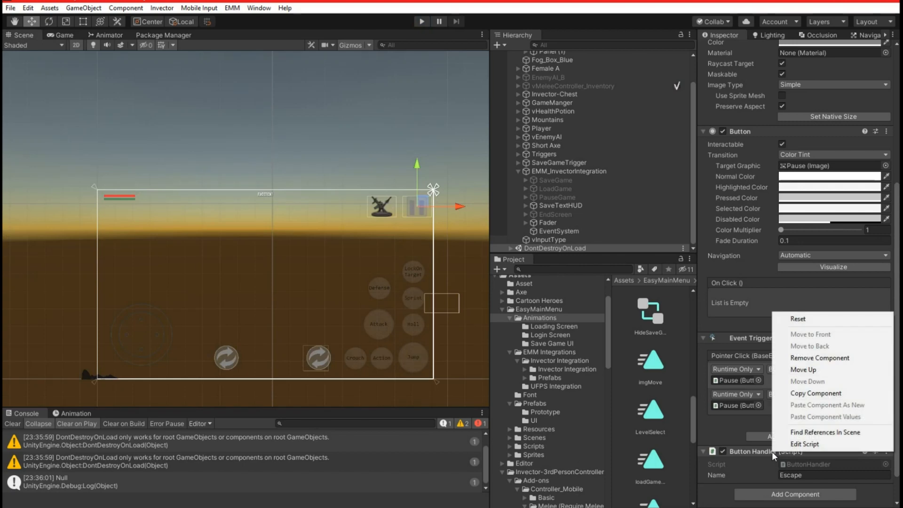
left_click(809, 446)
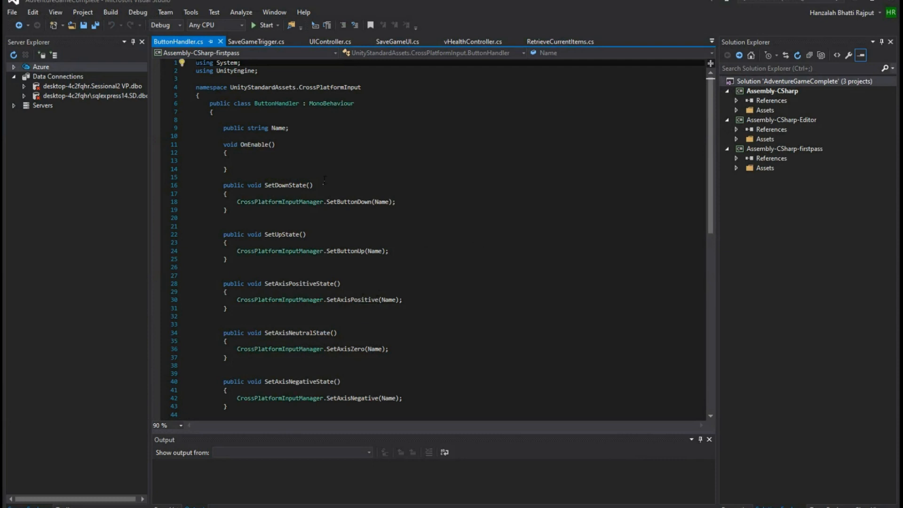
scroll(312, 224, "down", 5)
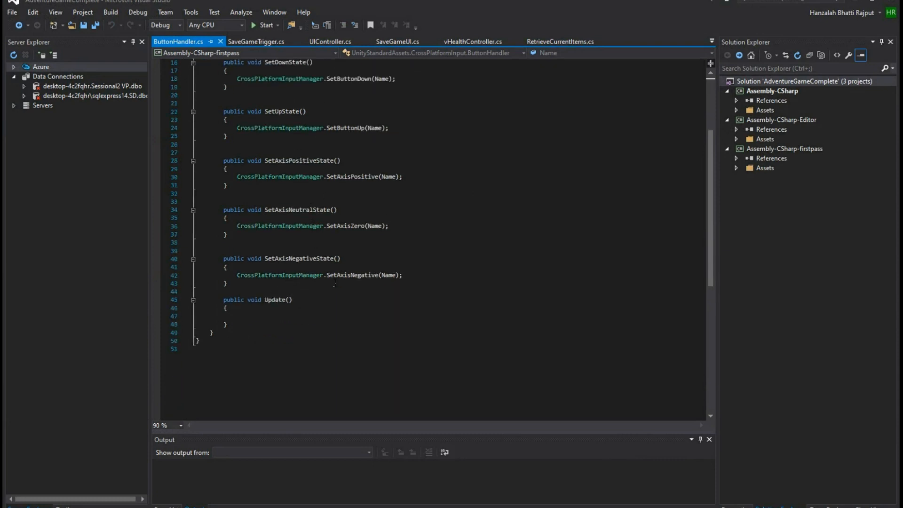
scroll(329, 284, "up", 1)
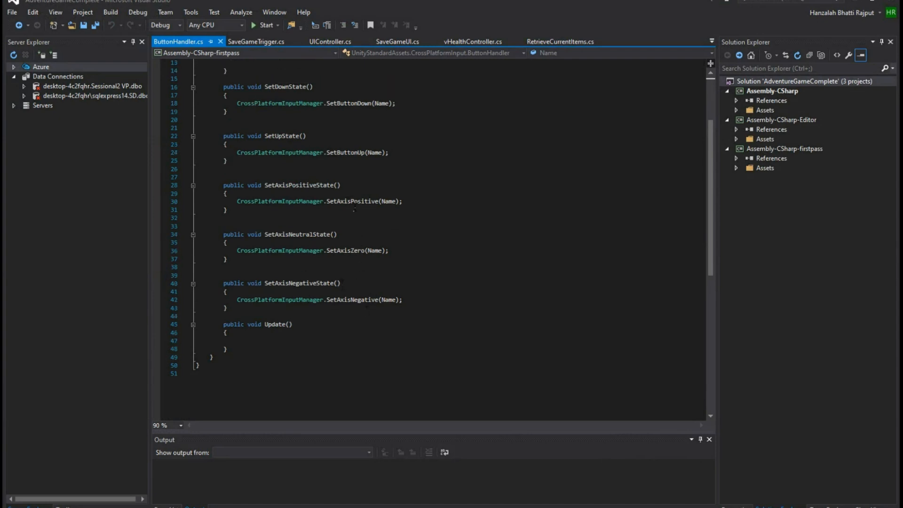
scroll(354, 208, "up", 1)
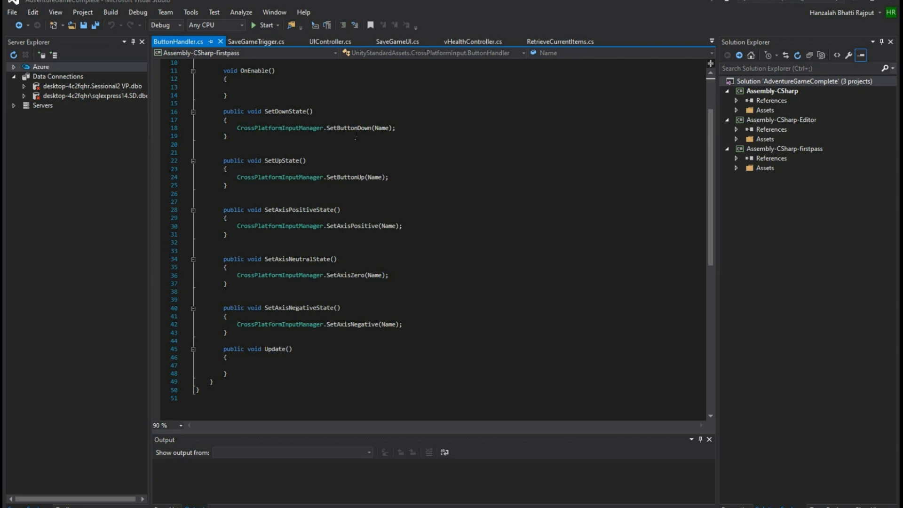
Step: Go to the definition of CrossPlatformInputManager, examine its virtual button and axis methods, and close that file
left_click(292, 128)
right_click(292, 129)
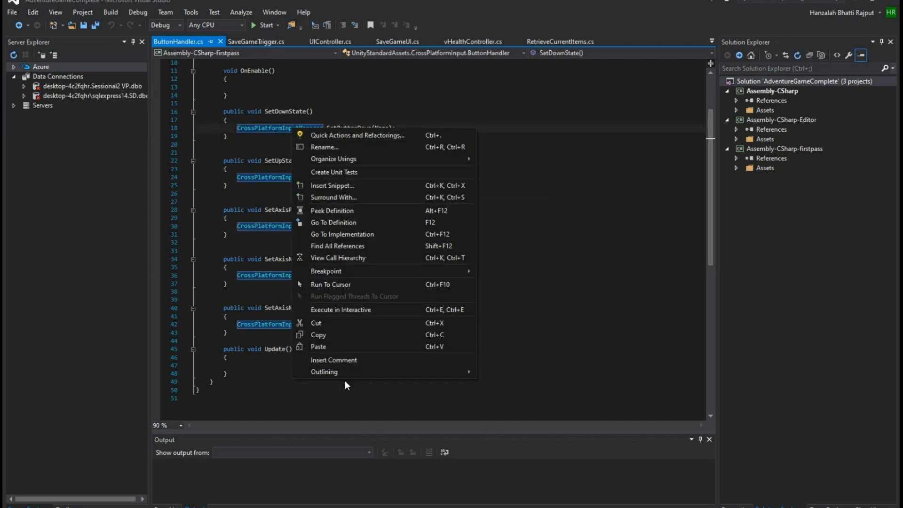
left_click(345, 224)
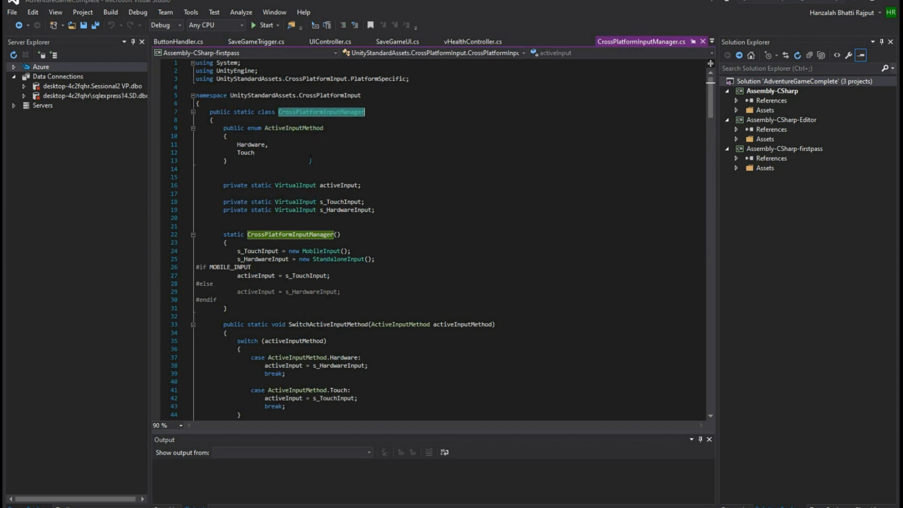
scroll(290, 241, "down", 4)
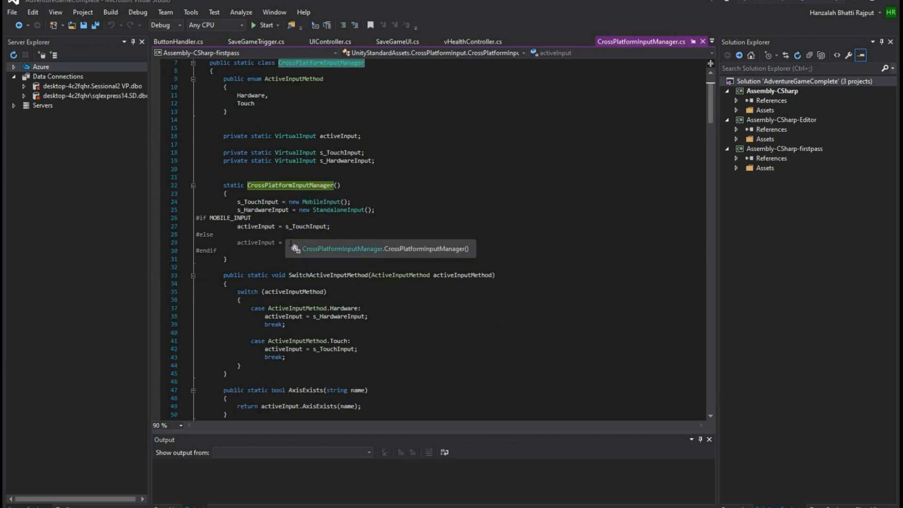
scroll(291, 240, "down", 5)
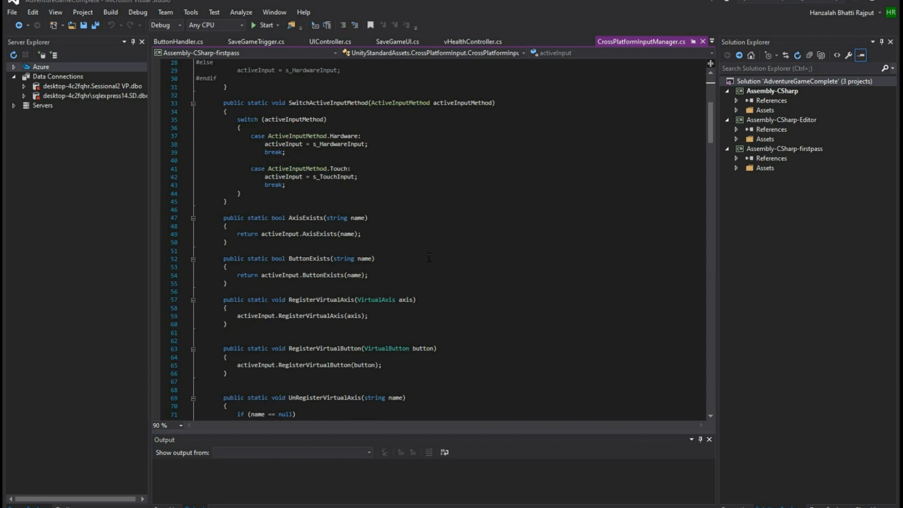
scroll(429, 257, "down", 7)
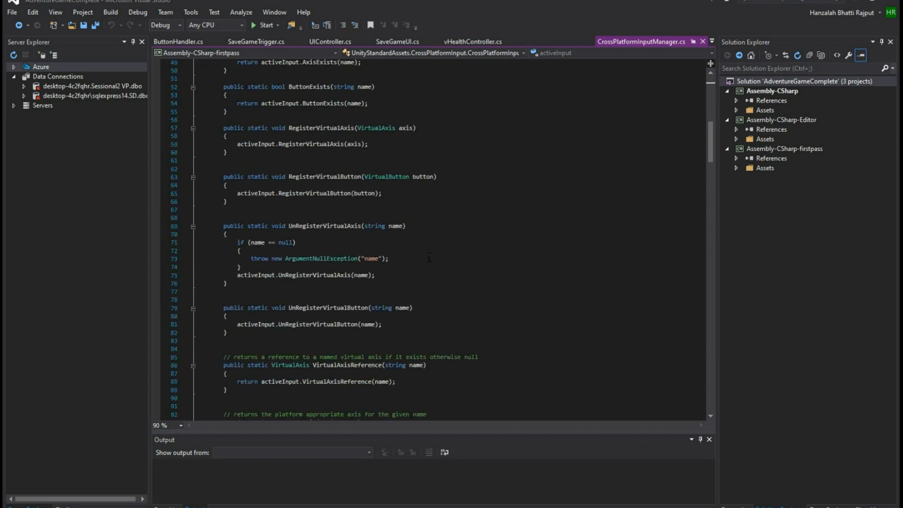
scroll(429, 257, "down", 4)
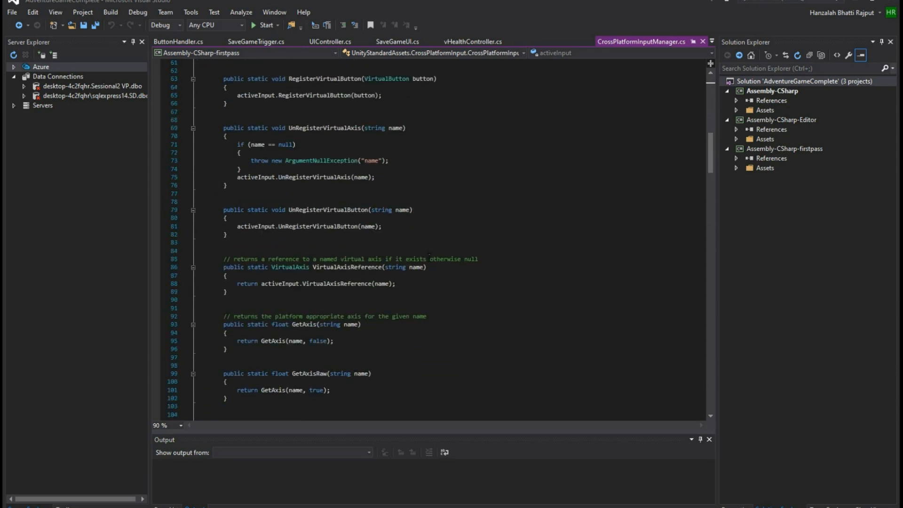
scroll(429, 256, "down", 5)
scroll(428, 257, "down", 14)
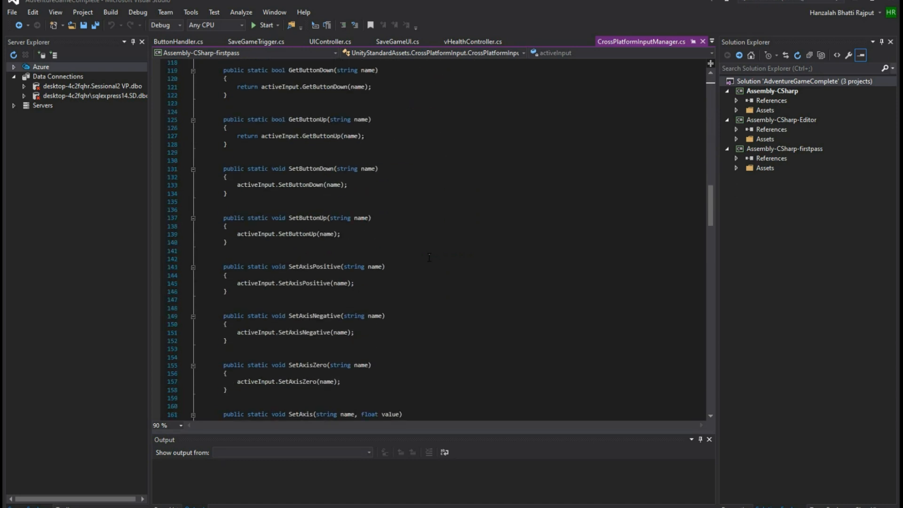
scroll(429, 258, "down", 9)
scroll(429, 257, "down", 6)
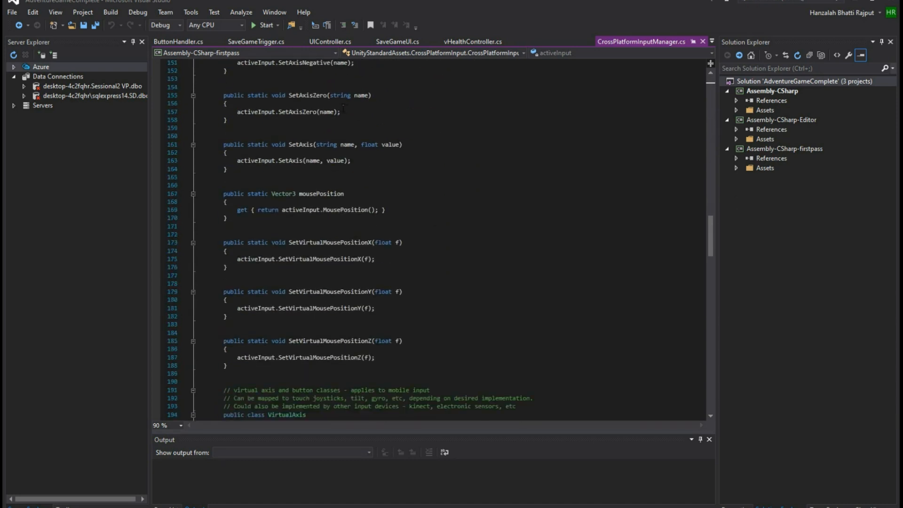
scroll(414, 323, "up", 5)
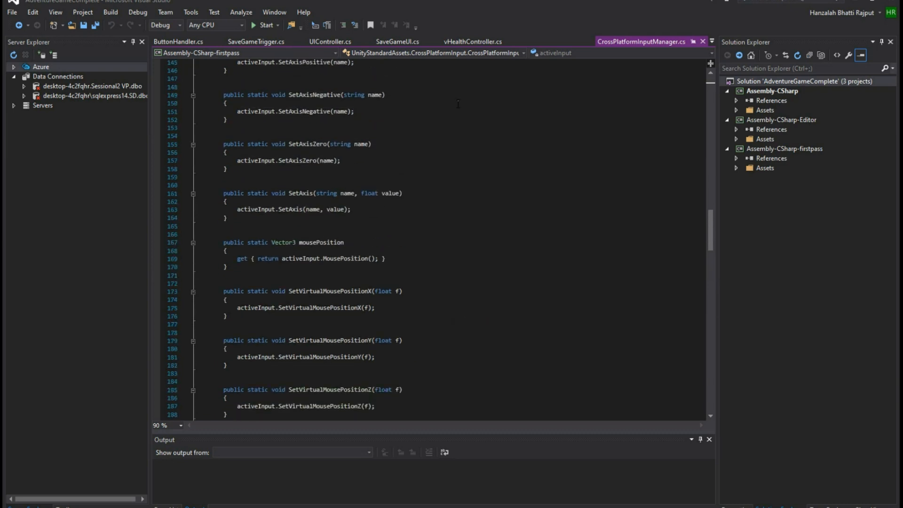
left_click(702, 41)
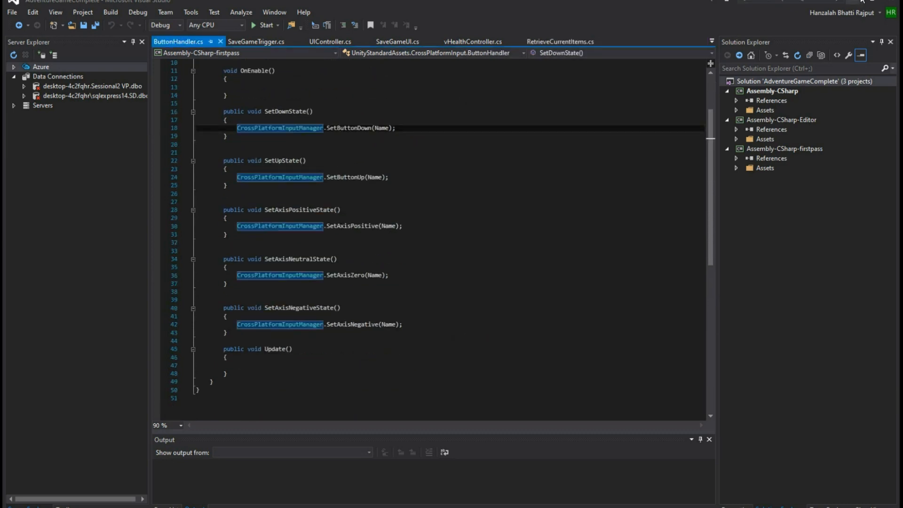
Step: Return to Unity and remove the Button Handler and Event Trigger components from the Pause object
left_click(853, 2)
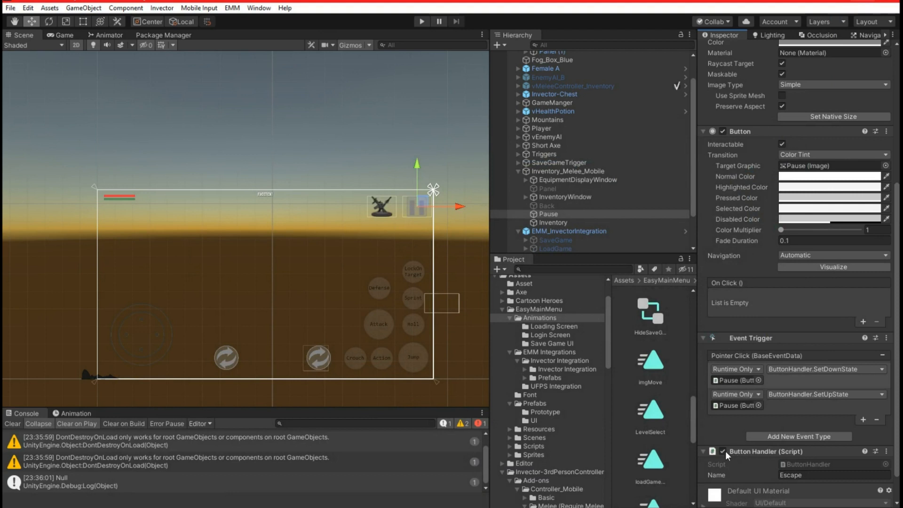
right_click(752, 451)
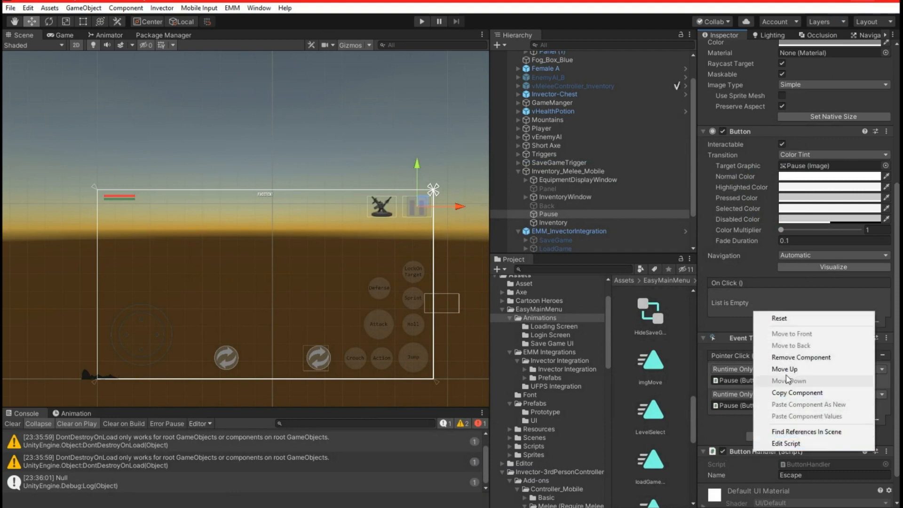
left_click(785, 357)
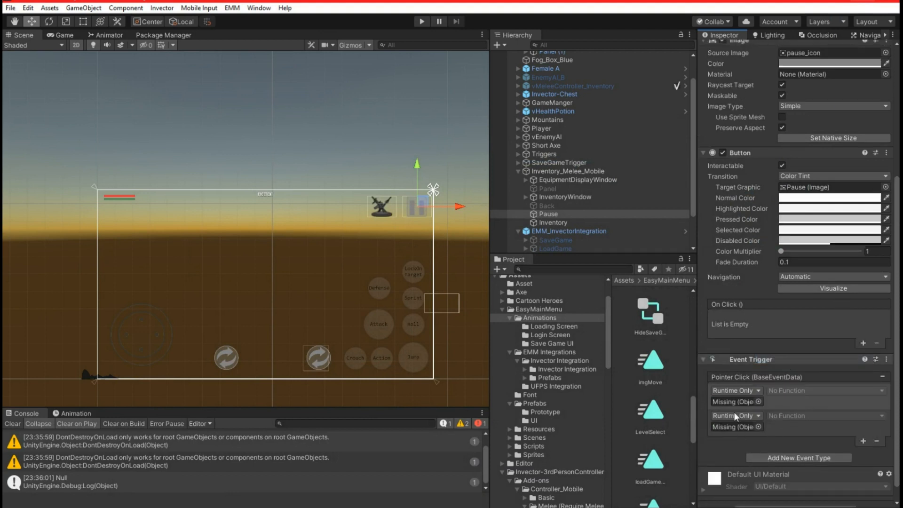
right_click(766, 362)
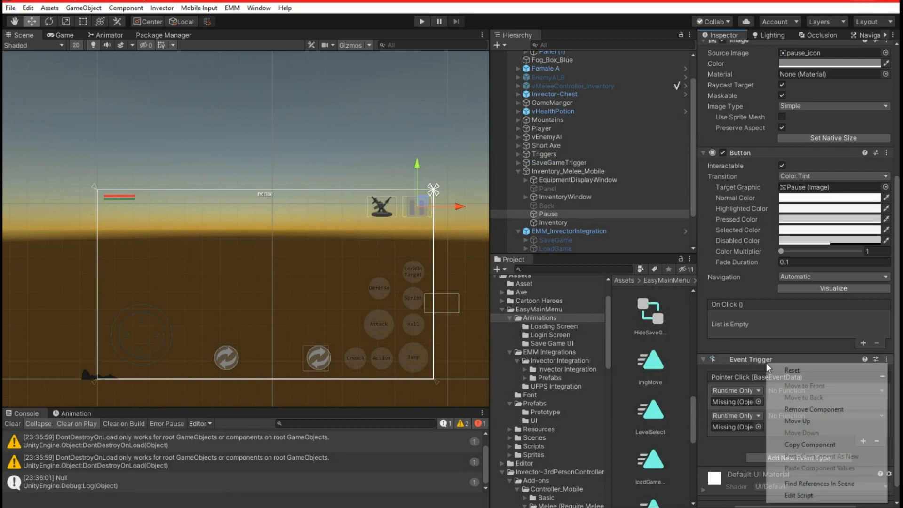
left_click(741, 359)
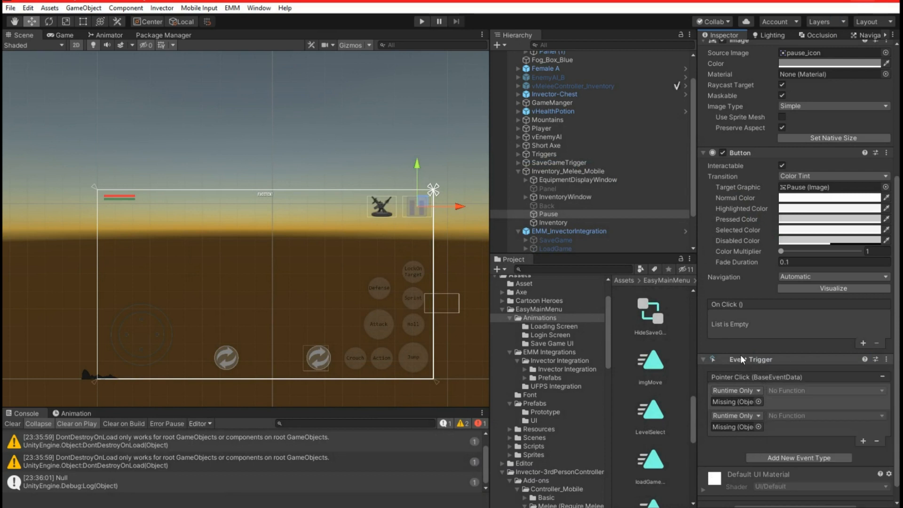
right_click(741, 358)
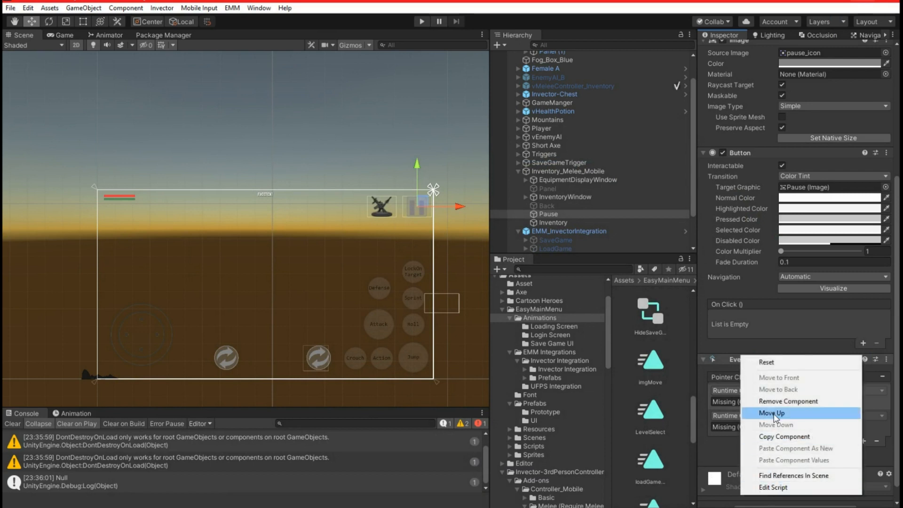
left_click(775, 402)
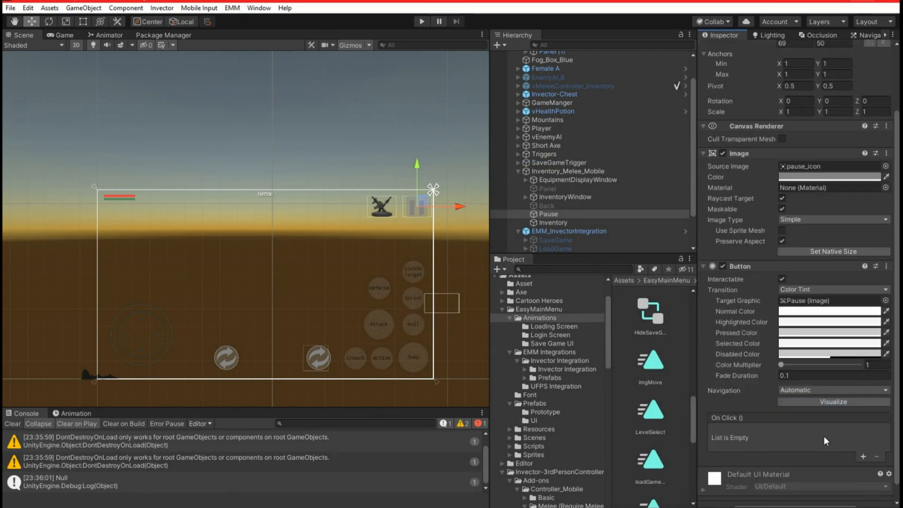
Step: Add an On Click event to the Pause button that activates PauseGame through GameObject.SetActive, and run the game briefly to test it
left_click(864, 456)
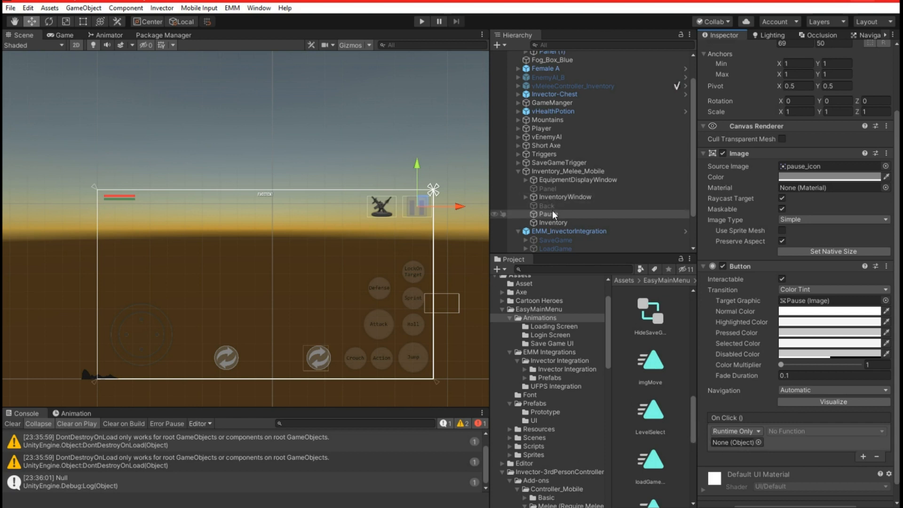
scroll(552, 226, "down", 3)
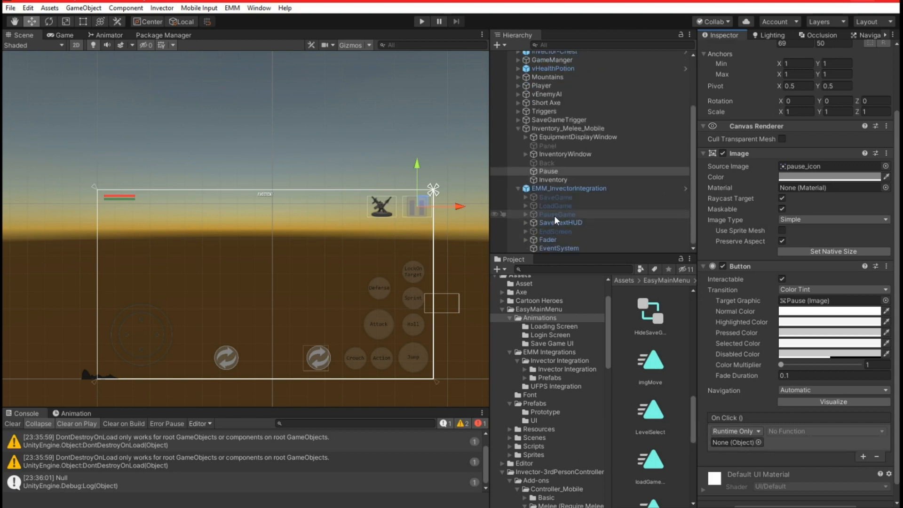
left_click_drag(554, 215, 729, 445)
left_click(784, 431)
mouse_move(794, 462)
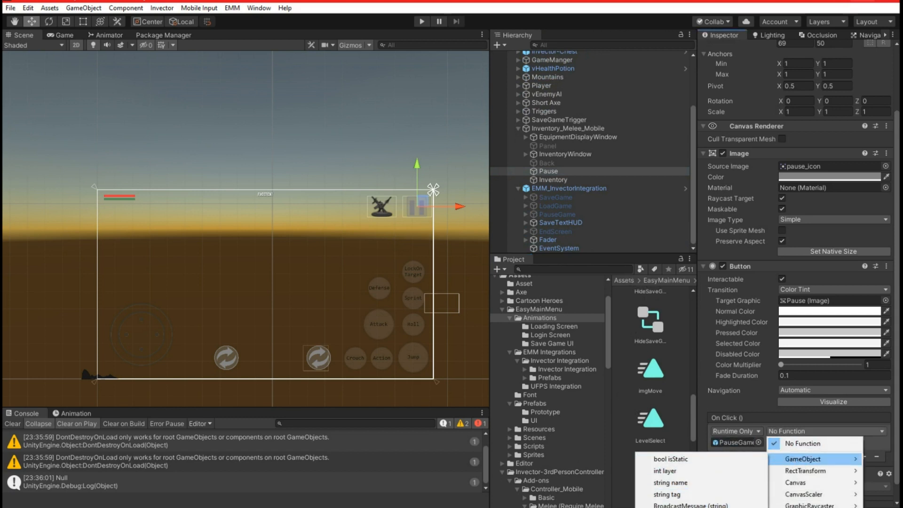
left_click(677, 503)
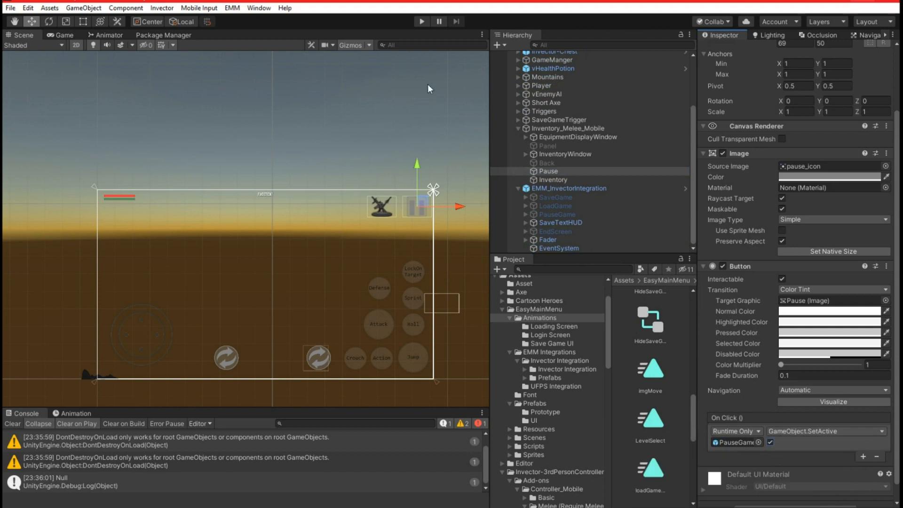
left_click(420, 21)
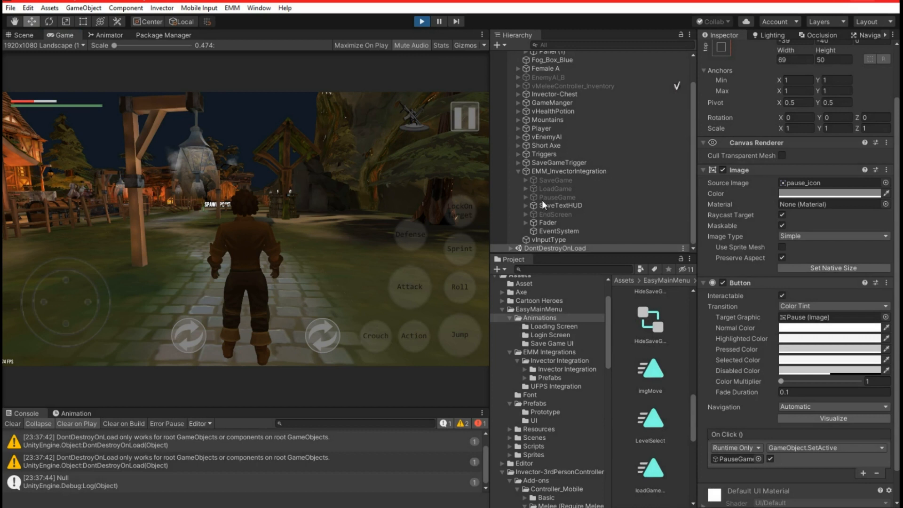
key("ctrl+p")
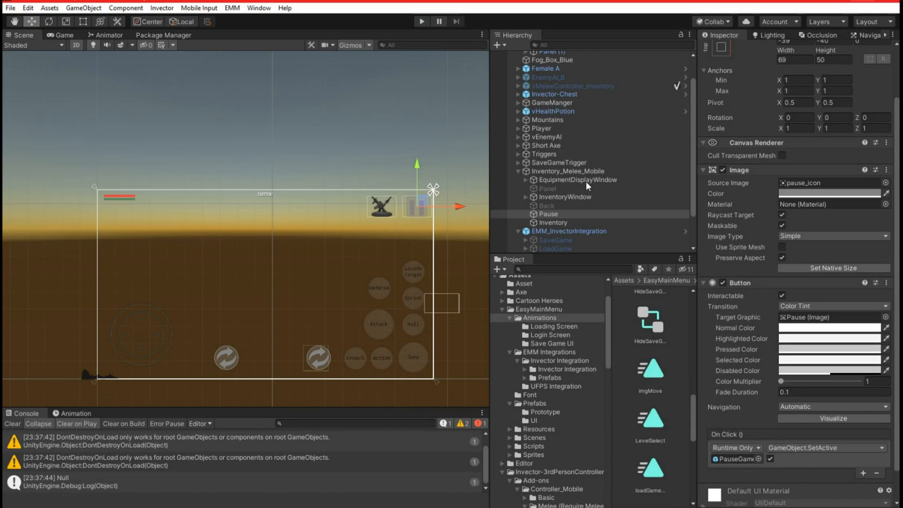
Step: Retarget the Pause button's On Click event to EMM_InvectorIntegration and assign the UIController.openPauseMenu function
left_click(554, 172)
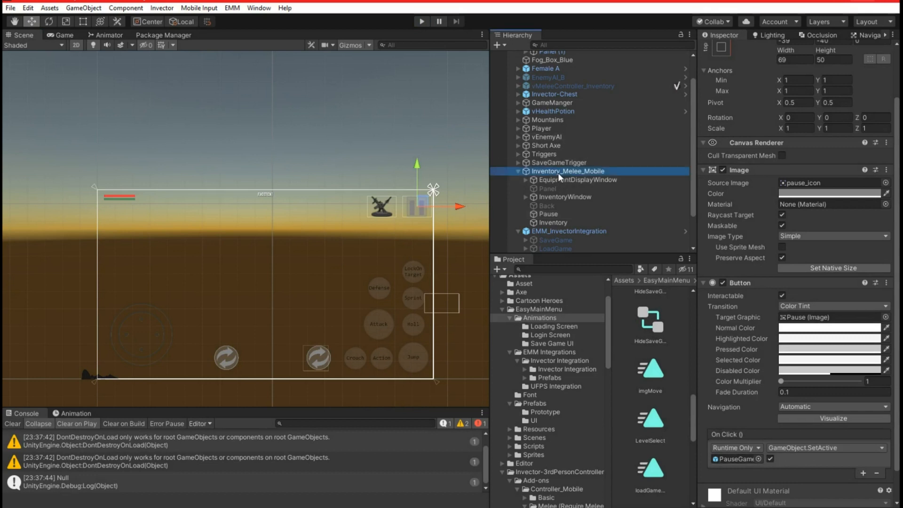
left_click_drag(548, 214, 721, 274)
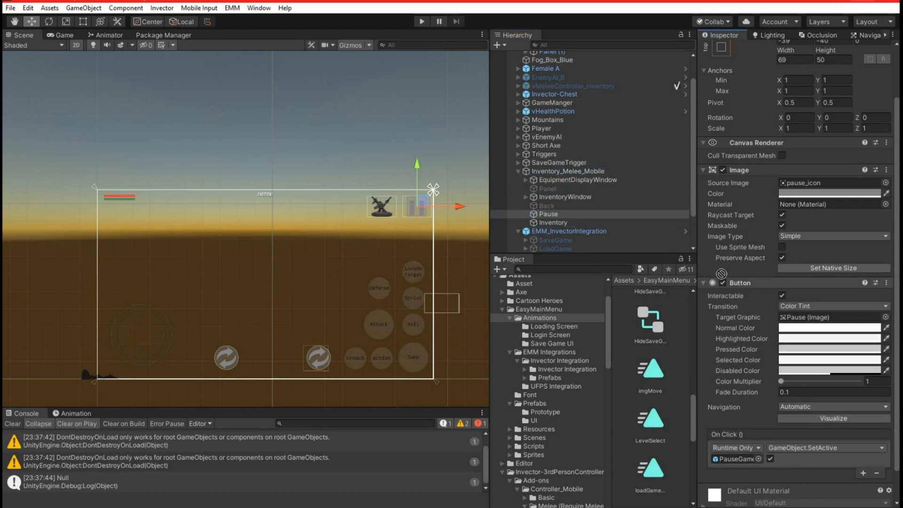
left_click_drag(608, 231, 739, 460)
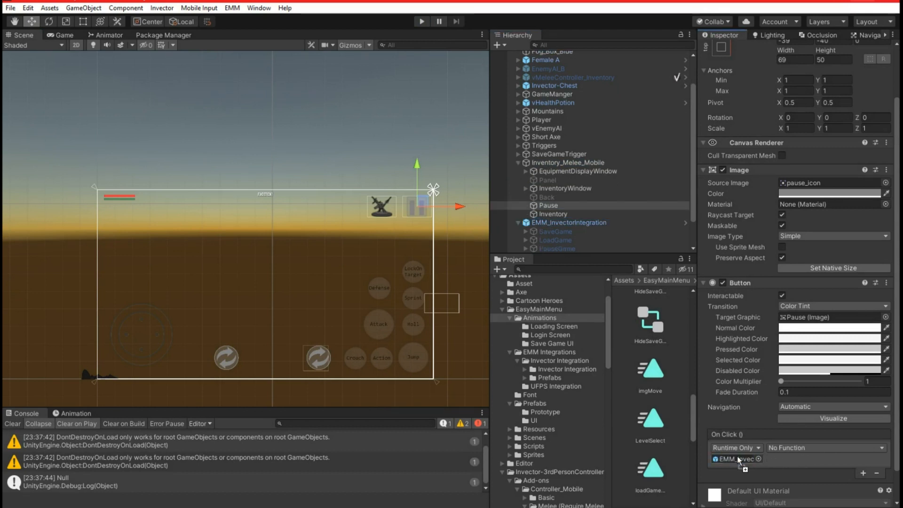
left_click(817, 446)
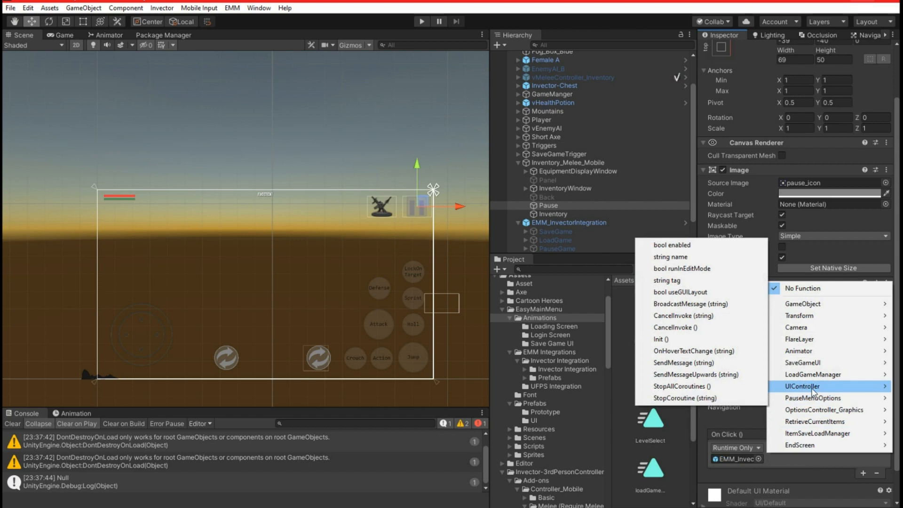
mouse_move(811, 391)
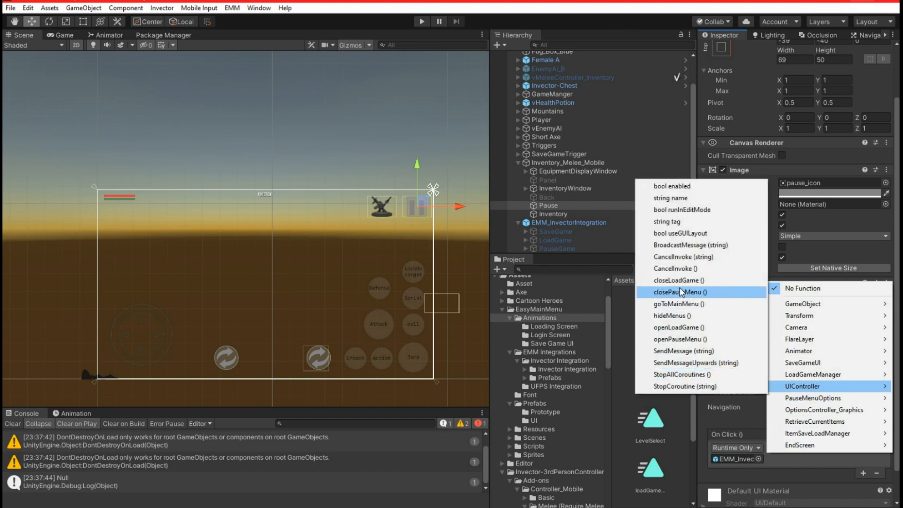
left_click(679, 339)
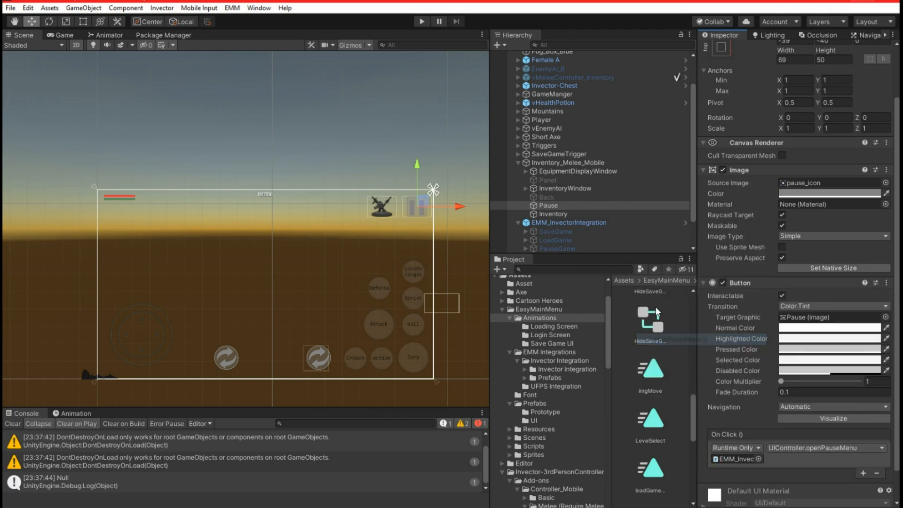
Step: Run the game and repeatedly test opening the pause menu with the on-screen button and resuming play
left_click(421, 21)
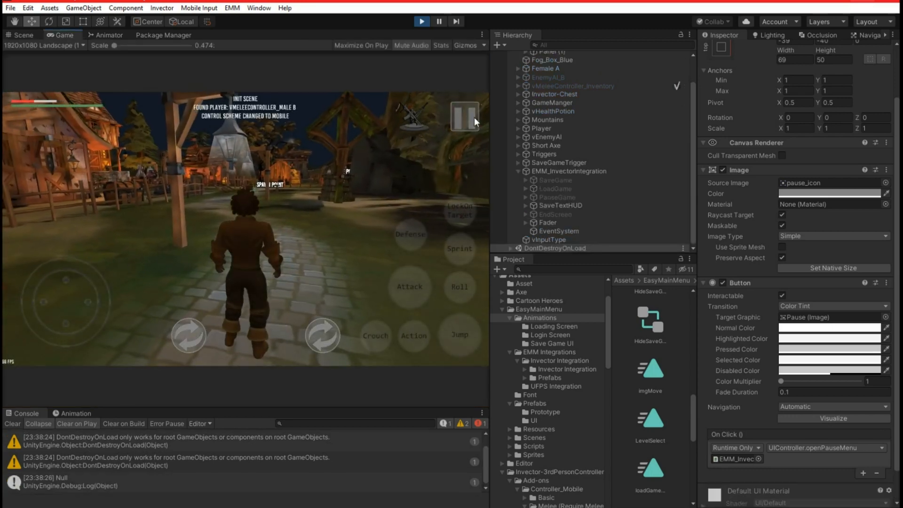
left_click(474, 120)
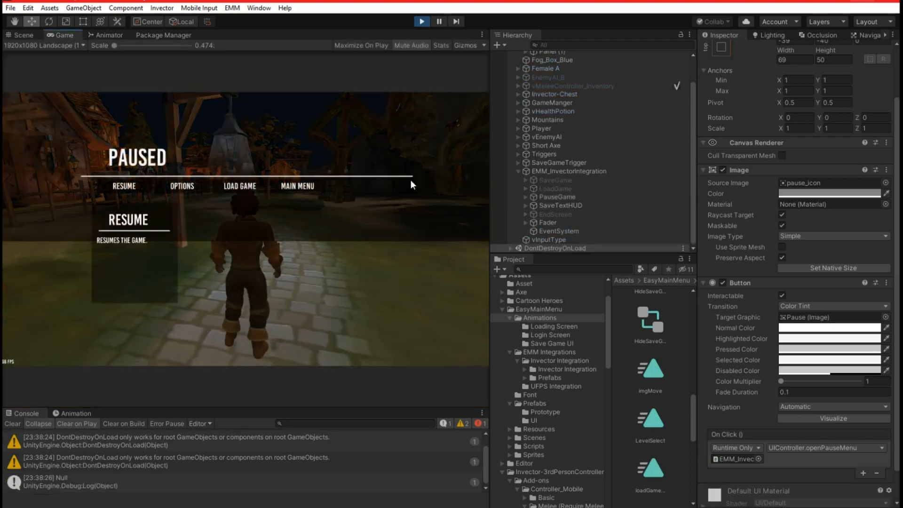
left_click(114, 188)
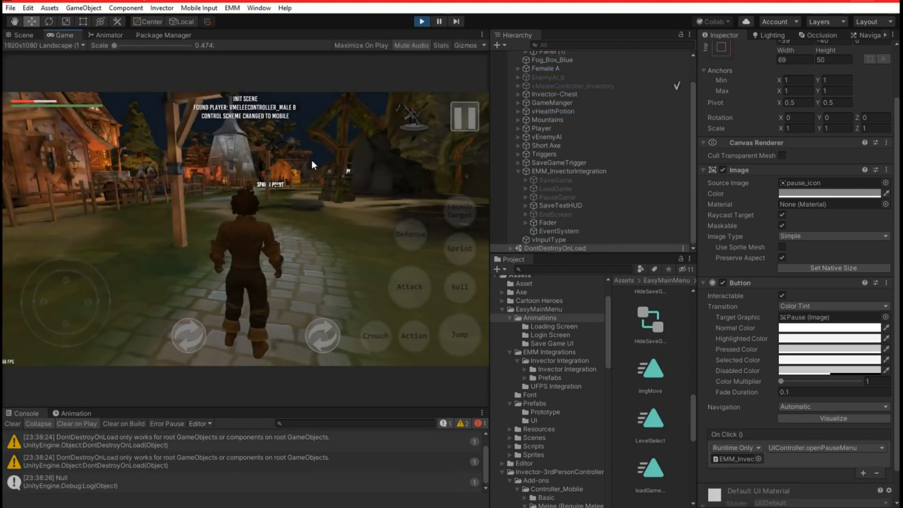
left_click(473, 118)
left_click(123, 187)
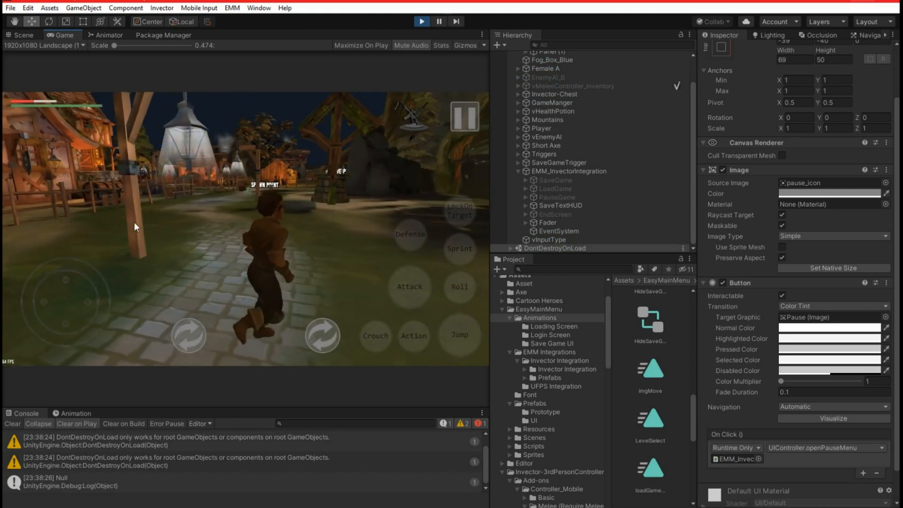
left_click(468, 118)
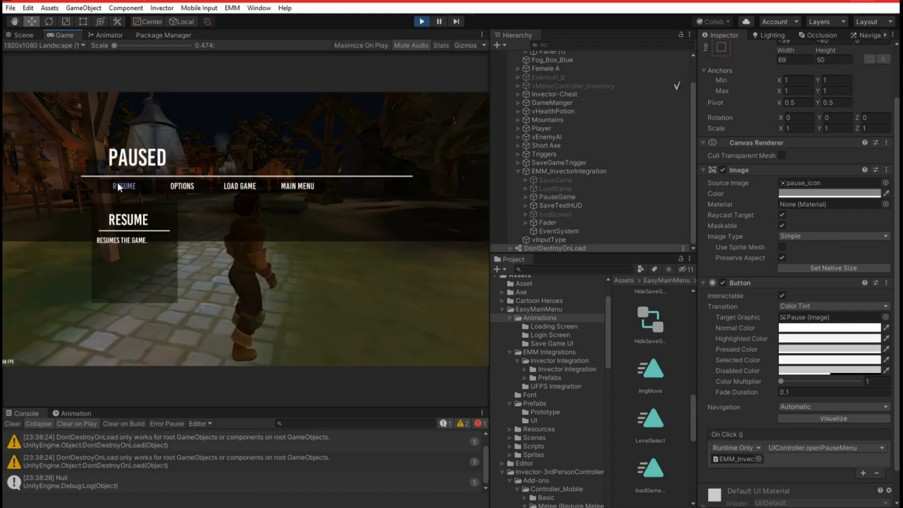
left_click(119, 185)
Step: Test the in-game inventory by equipping the vShort Katana in the first weapon slot and returning to play
left_click(408, 118)
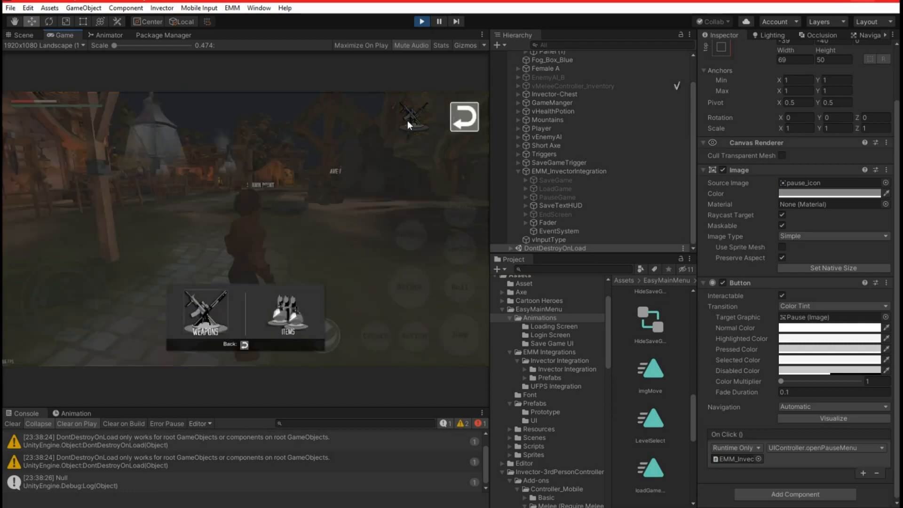
left_click(206, 327)
left_click(174, 211)
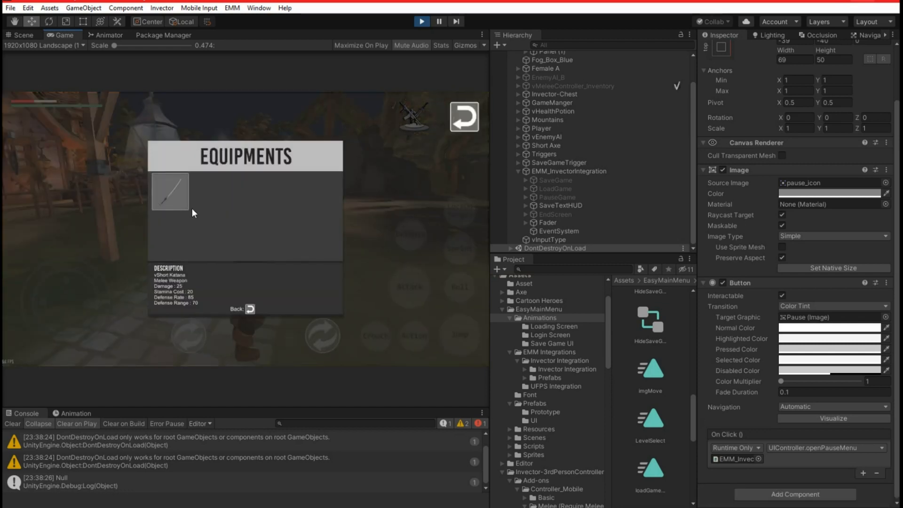
left_click(173, 188)
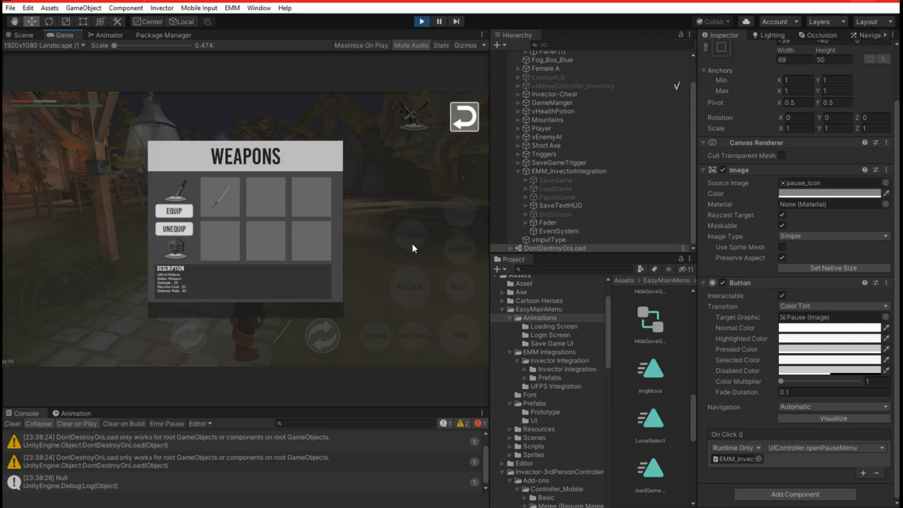
left_click(455, 126)
left_click(462, 127)
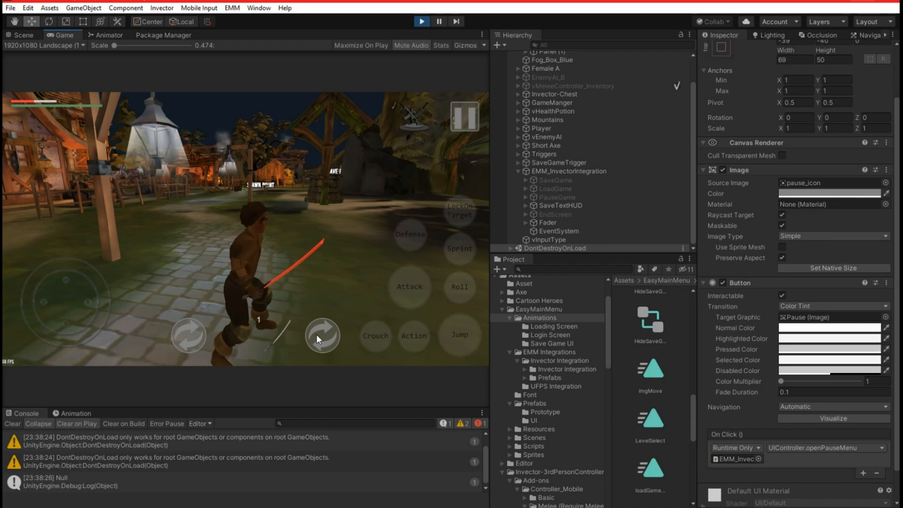
Step: Walk the character to the chest near the spawn point, open it with the Action control, and test the weapon swap control
left_click_drag(82, 300, 42, 302)
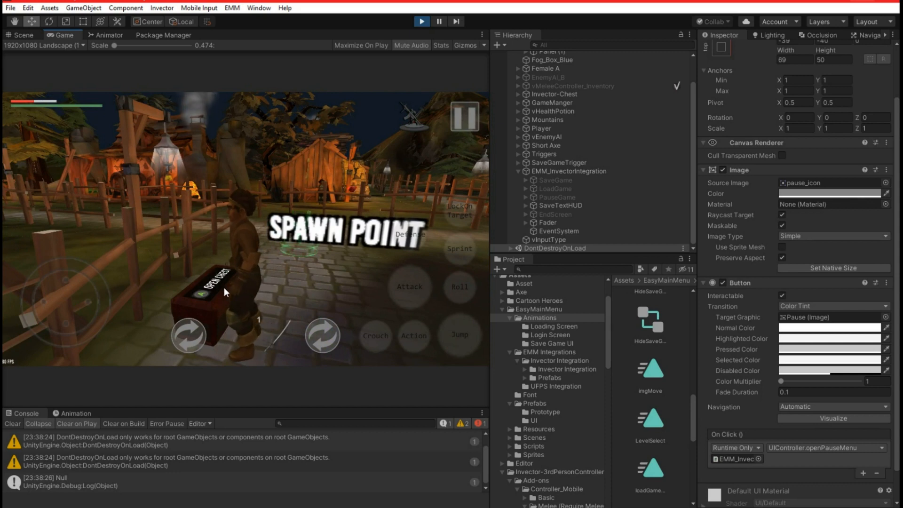
left_click(409, 334)
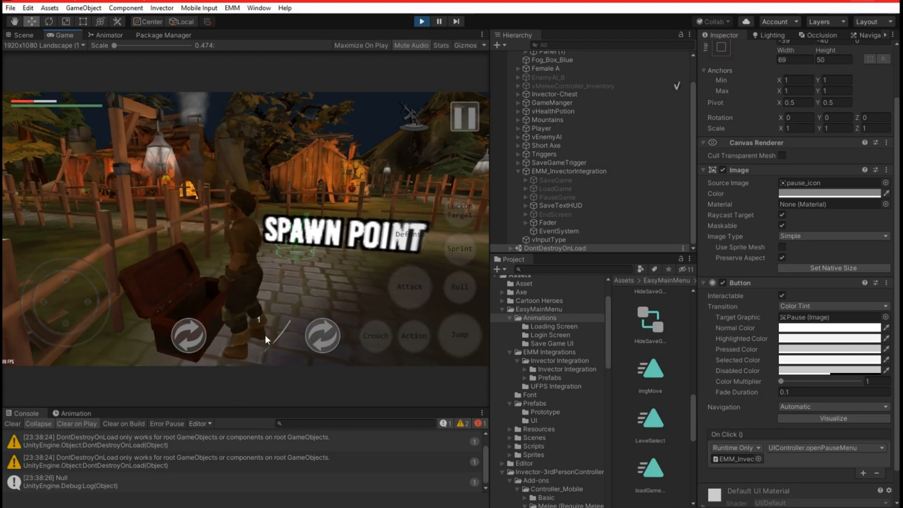
left_click(325, 336)
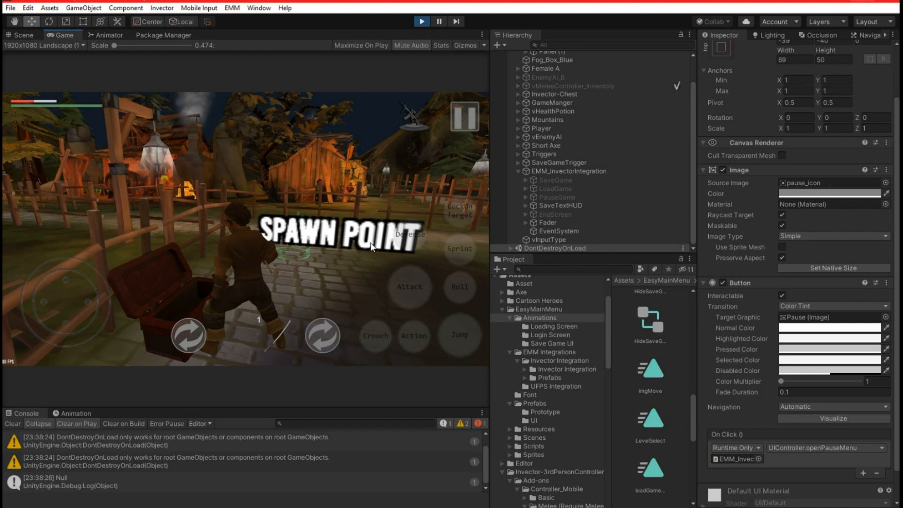
Step: Test equipping the axe in the first weapon slot through the in-game inventory, and return to play
left_click(408, 116)
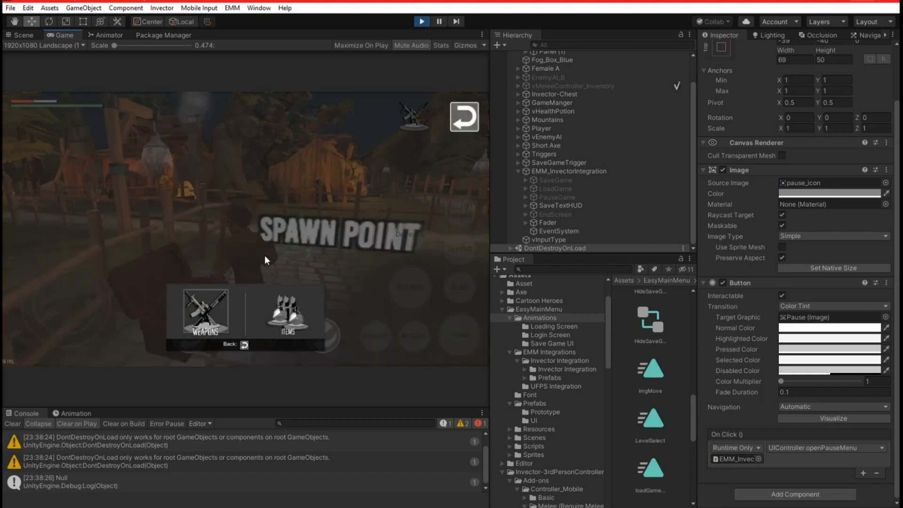
left_click(219, 317)
left_click(187, 211)
left_click(205, 207)
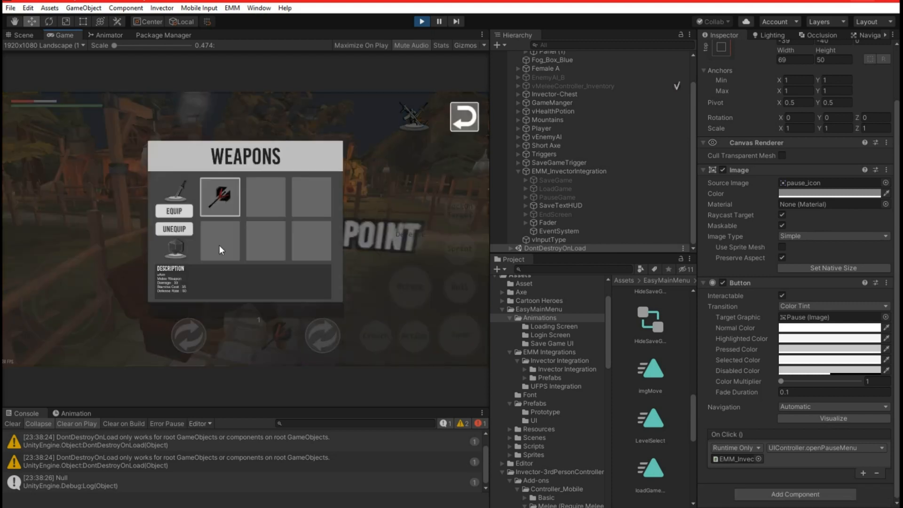
left_click(248, 202)
left_click(188, 212)
left_click(187, 196)
left_click(461, 120)
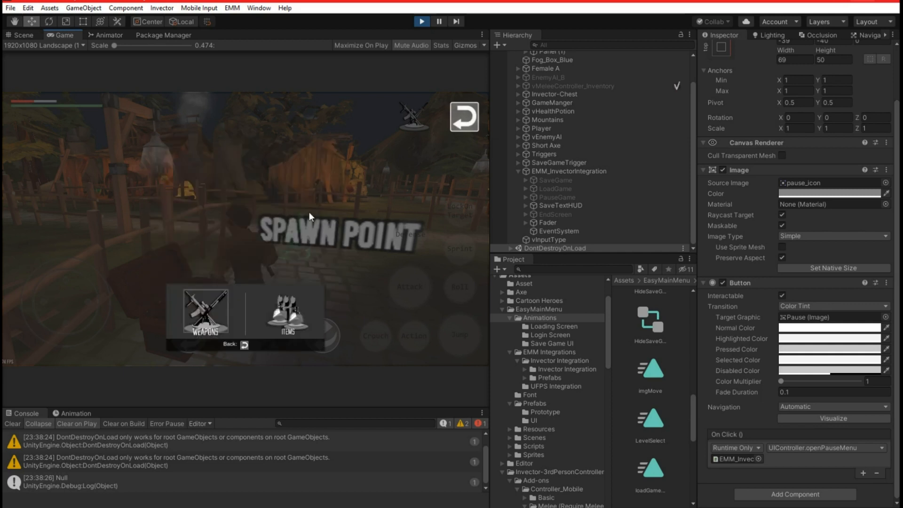
left_click(458, 121)
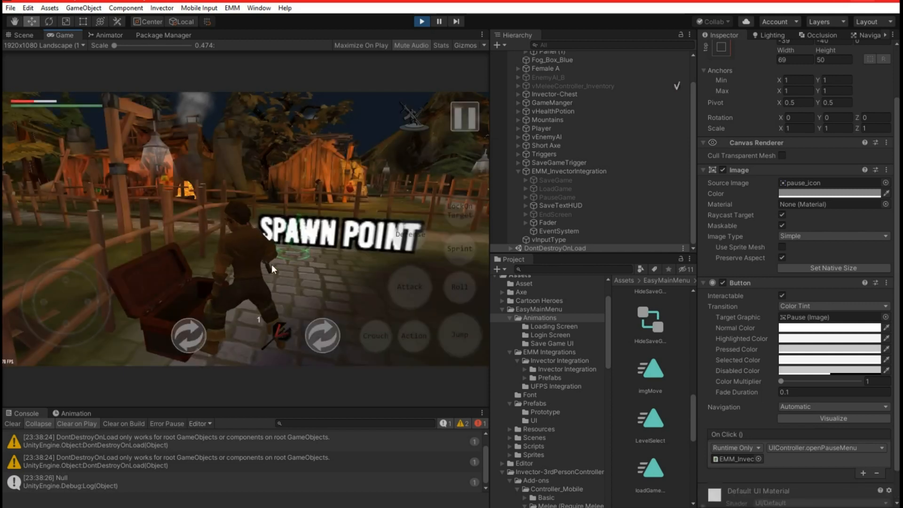
Step: Test the weapon swap control beside the opened chest and clear the console messages
left_click(321, 334)
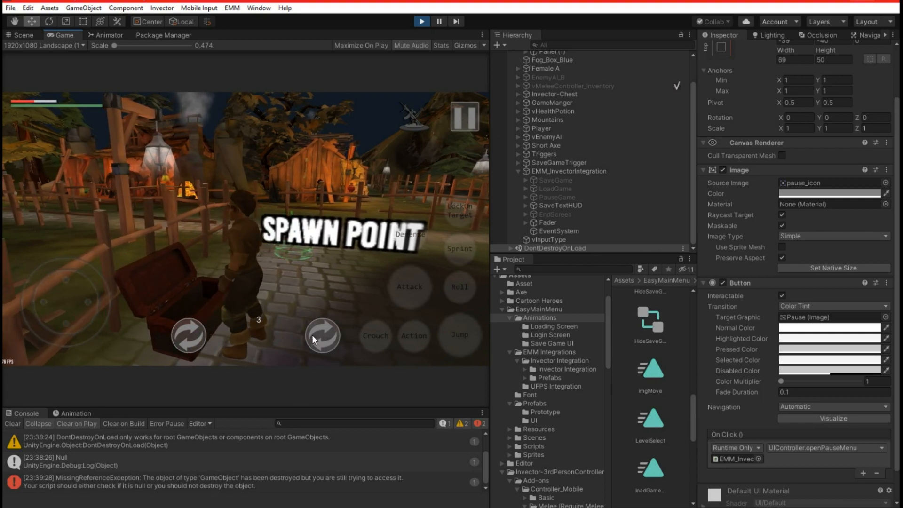
left_click(13, 423)
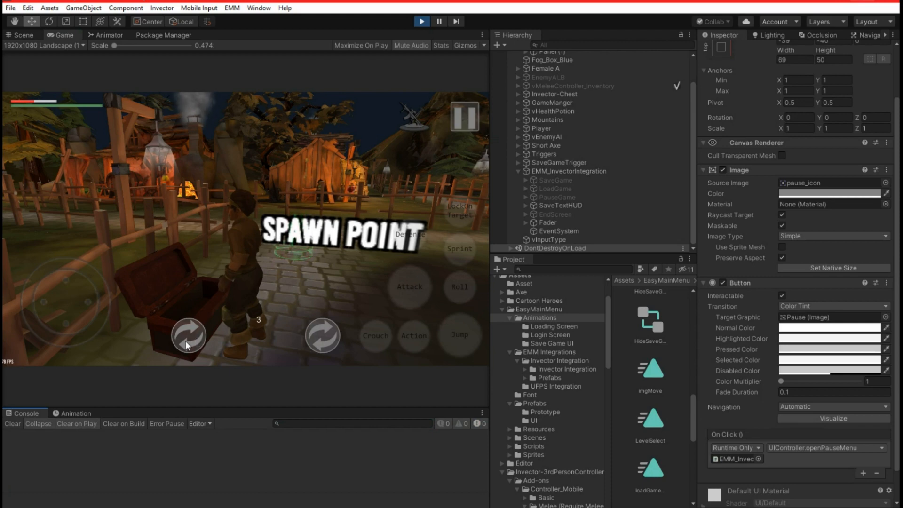
Step: Walk the character with the virtual joystick from the chest past the spawn point towards the fenced path, turning the camera along the way
left_click_drag(84, 294, 116, 306)
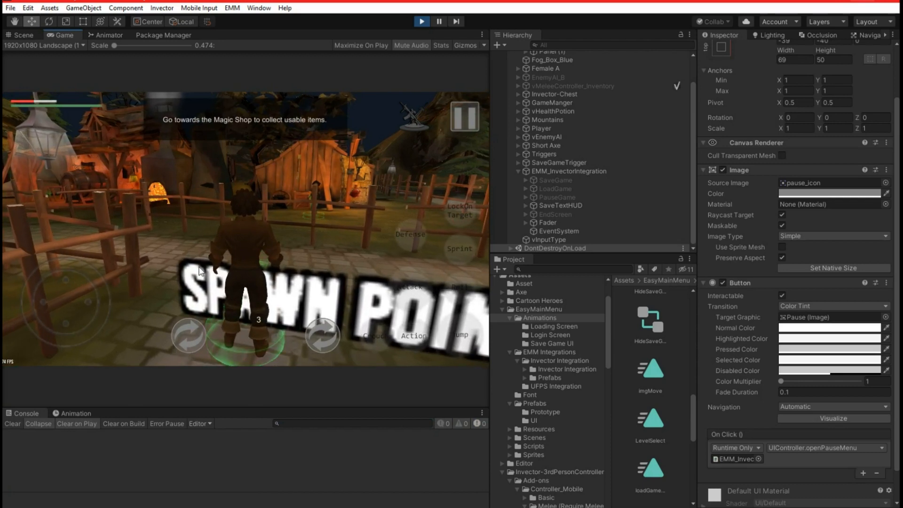
left_click_drag(50, 285, 67, 352)
left_click_drag(63, 289, 80, 287)
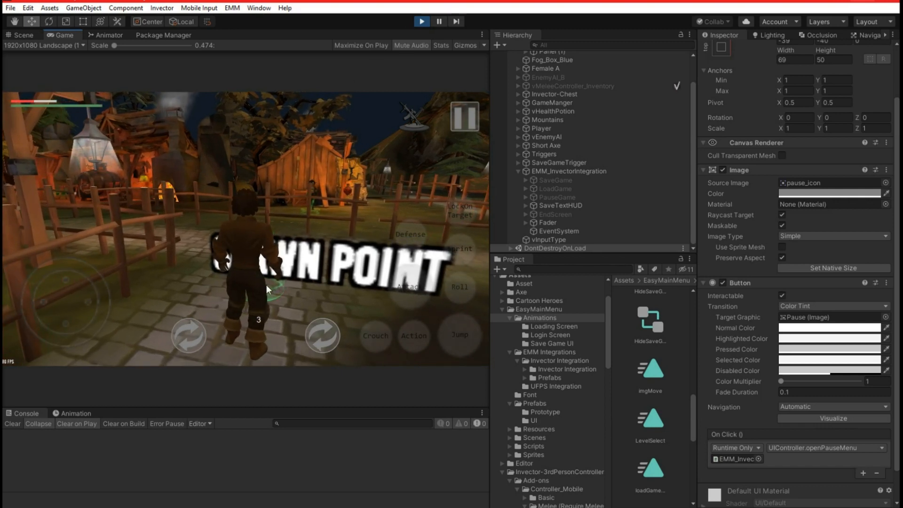
left_click_drag(65, 311, 115, 261)
left_click_drag(328, 216, 93, 250)
left_click_drag(57, 290, 165, 242)
left_click_drag(289, 204, 390, 254)
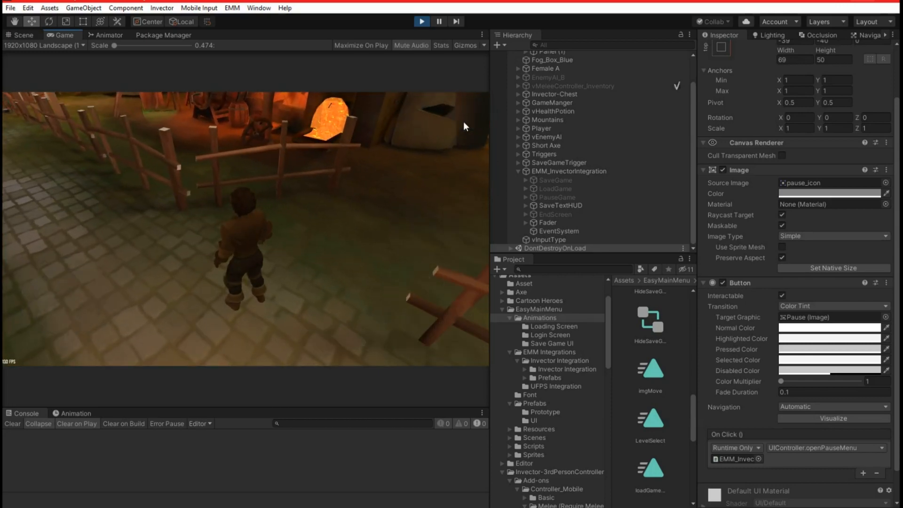
Step: Pause the game, load the second Save Point 1 entry, and continue past the loading screen
left_click(463, 121)
left_click(230, 187)
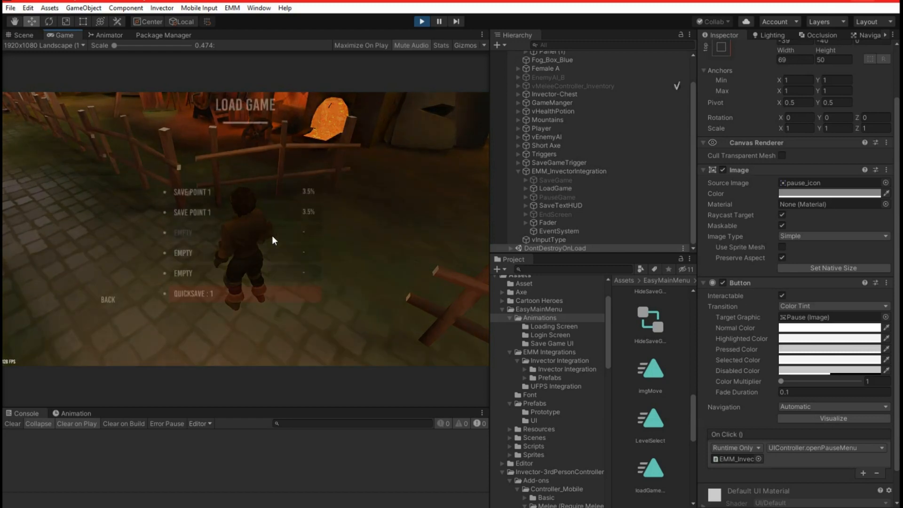
left_click(215, 215)
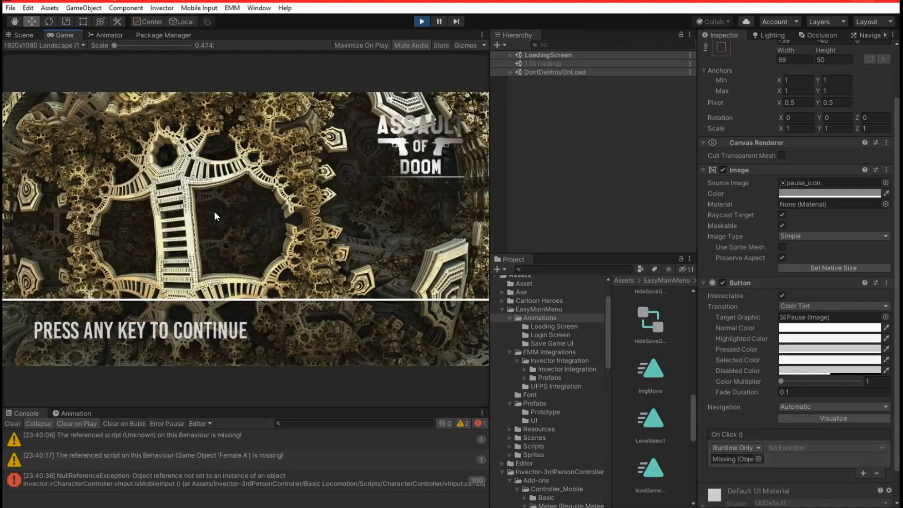
left_click(170, 336)
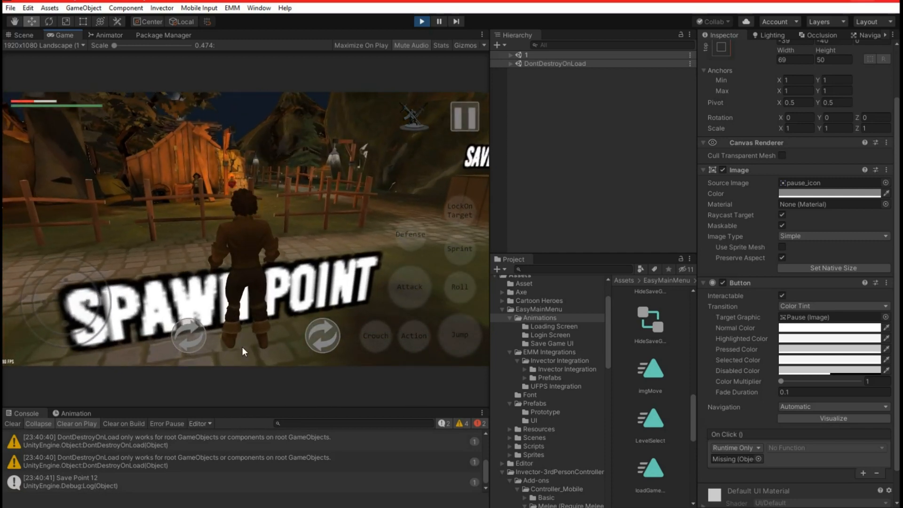
Step: Test the weapon swap control twice in the loaded game and walk the character towards the fence
left_click(323, 338)
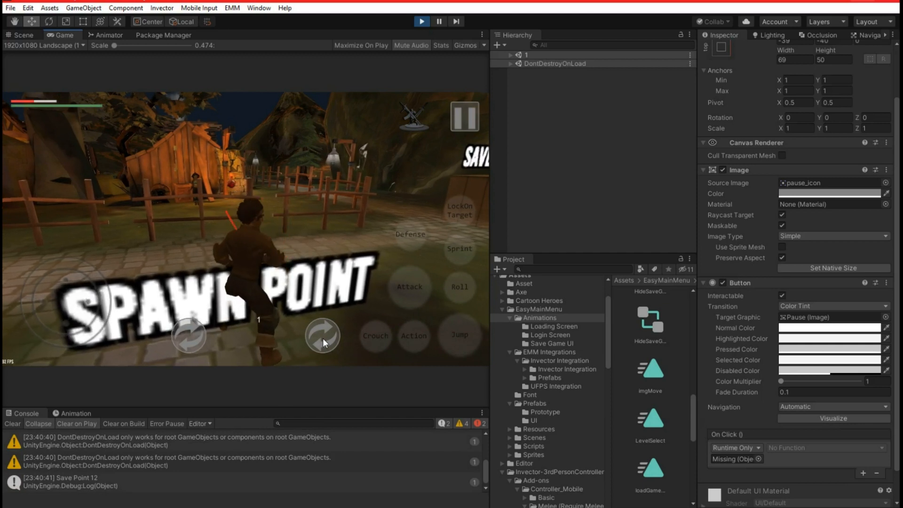
left_click(322, 338)
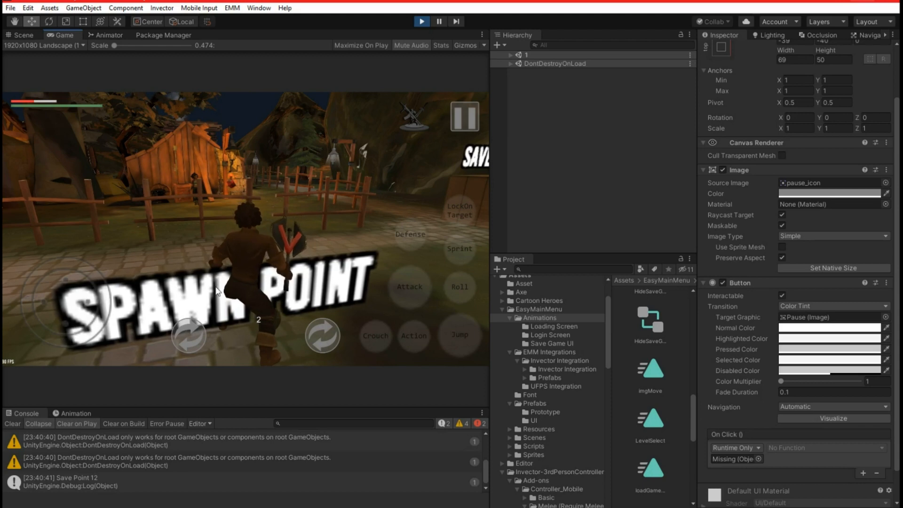
left_click_drag(67, 263, 290, 298)
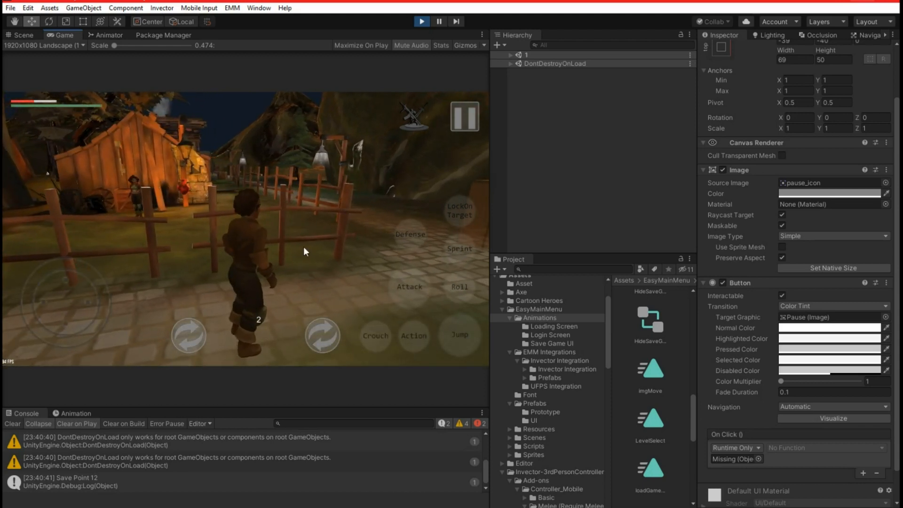
Step: Check the weapon slots and the available equipment in the loaded game's inventory, and return to play
left_click(413, 116)
left_click(221, 323)
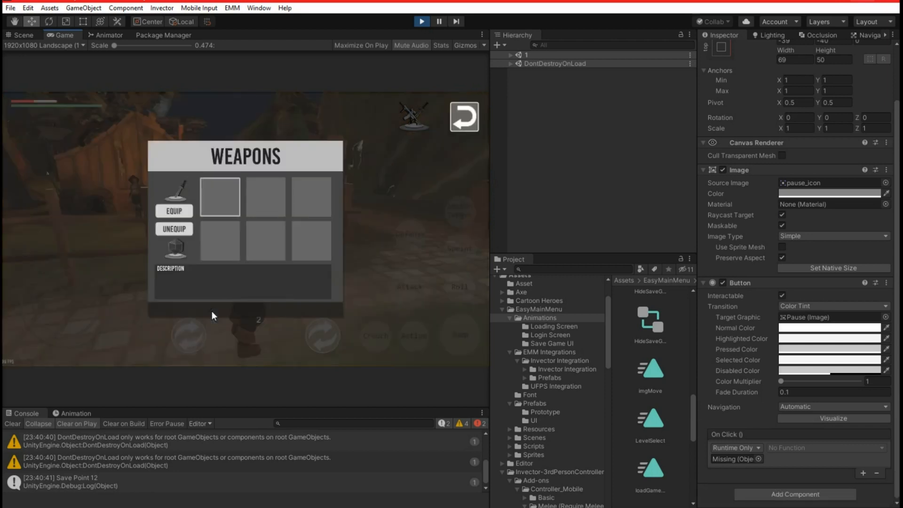
left_click(205, 215)
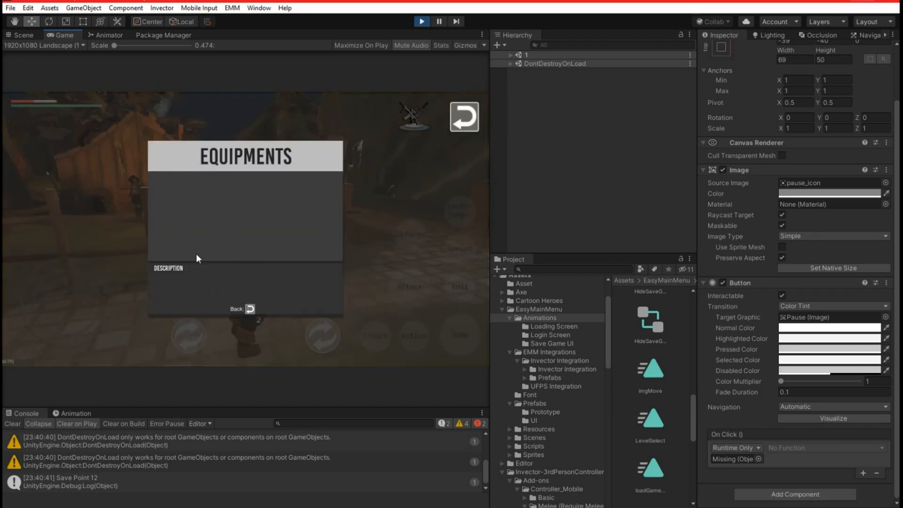
left_click(455, 120)
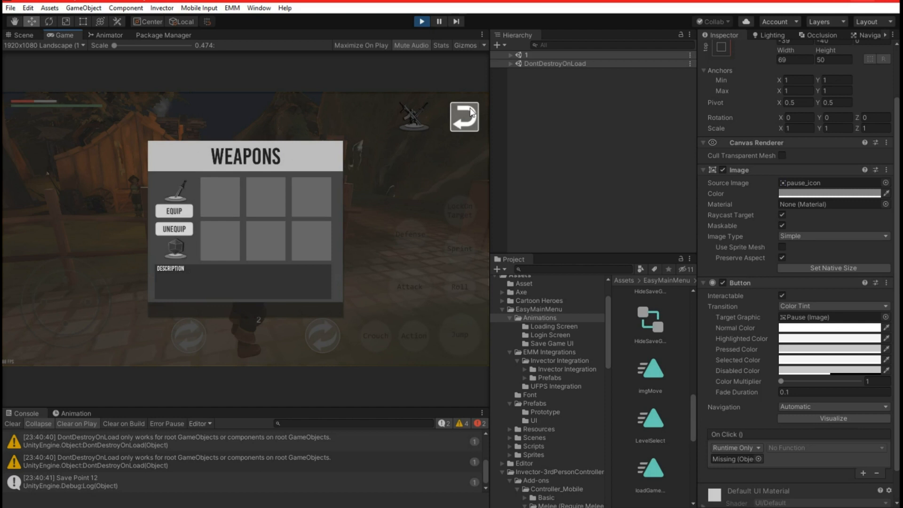
left_click(465, 119)
left_click(469, 122)
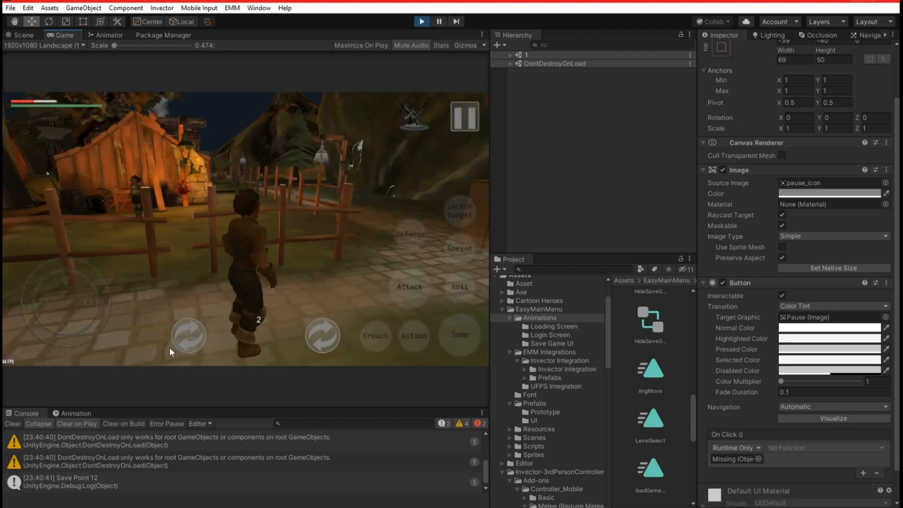
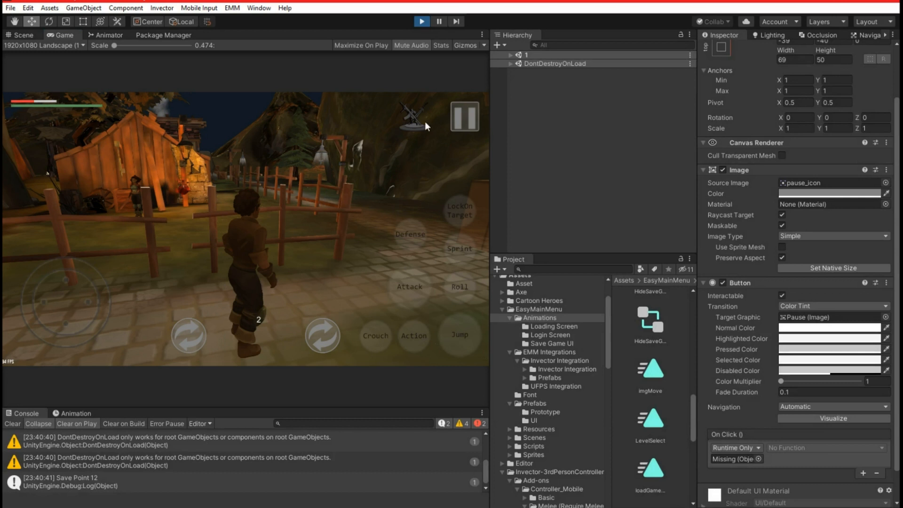
Step: Restart play mode, walk the character to the chest near the spawn point, and open it with the Action control
key("ctrl+p")
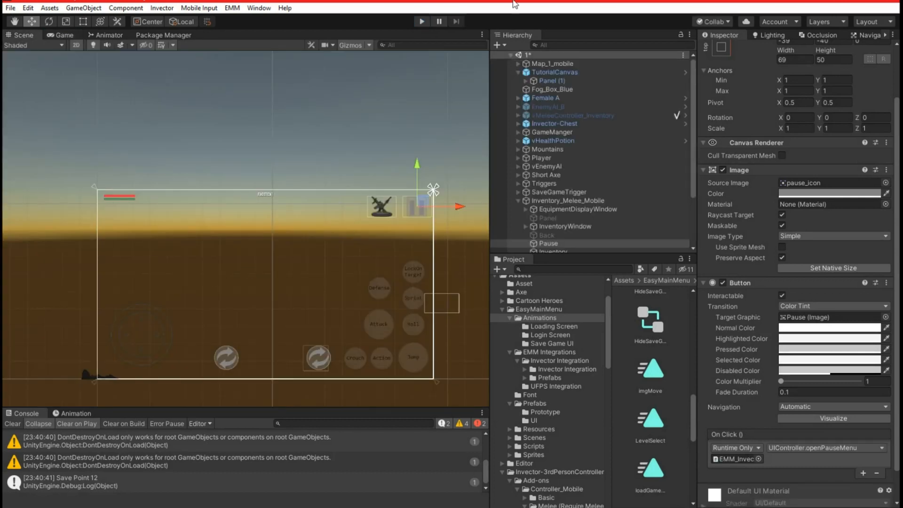
left_click(421, 22)
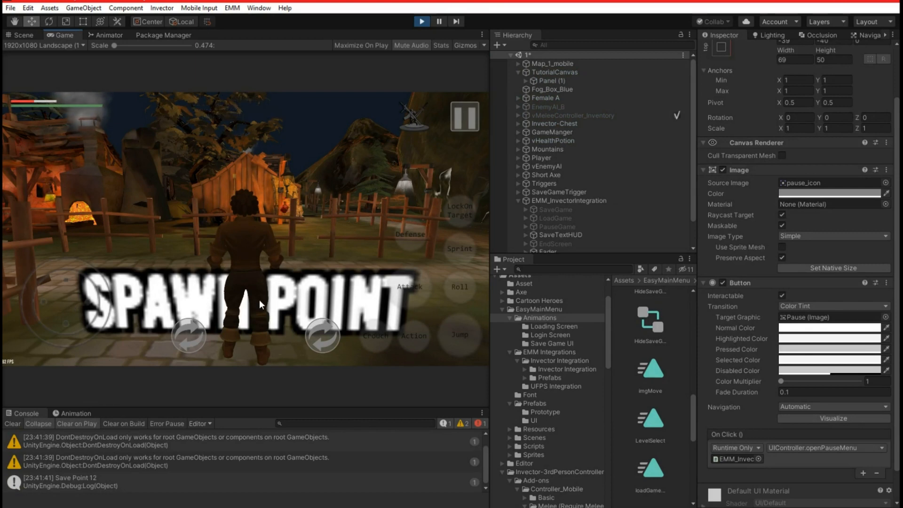
mouse_move(58, 307)
left_mouse_down()
mouse_move(52, 343)
mouse_move(68, 306)
mouse_move(48, 315)
mouse_move(70, 313)
left_mouse_up()
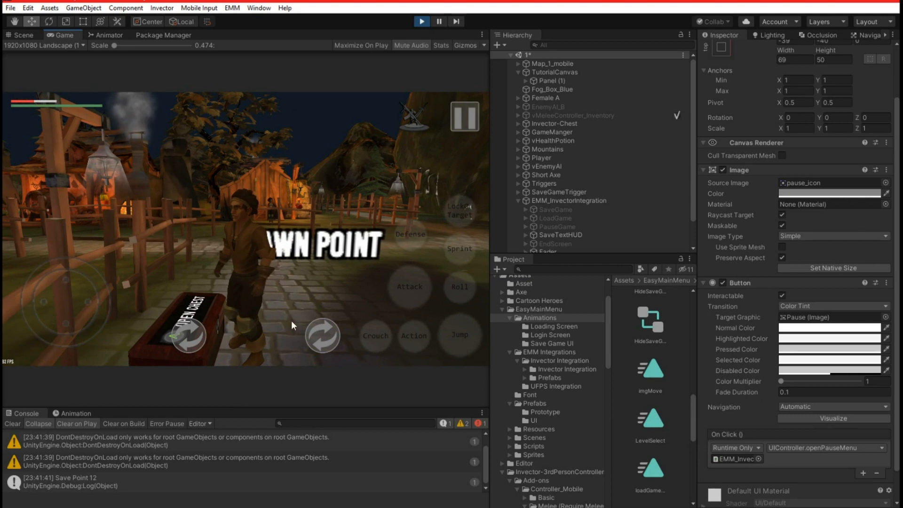
left_click(405, 293)
left_click(408, 337)
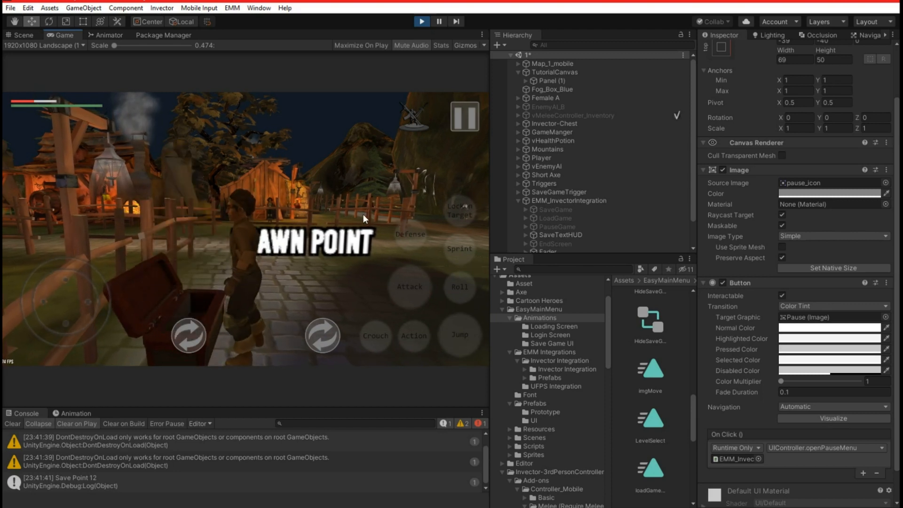
Step: Equip the two vShort Katanas in the first and second weapon slots through the in-game inventory
left_click(403, 116)
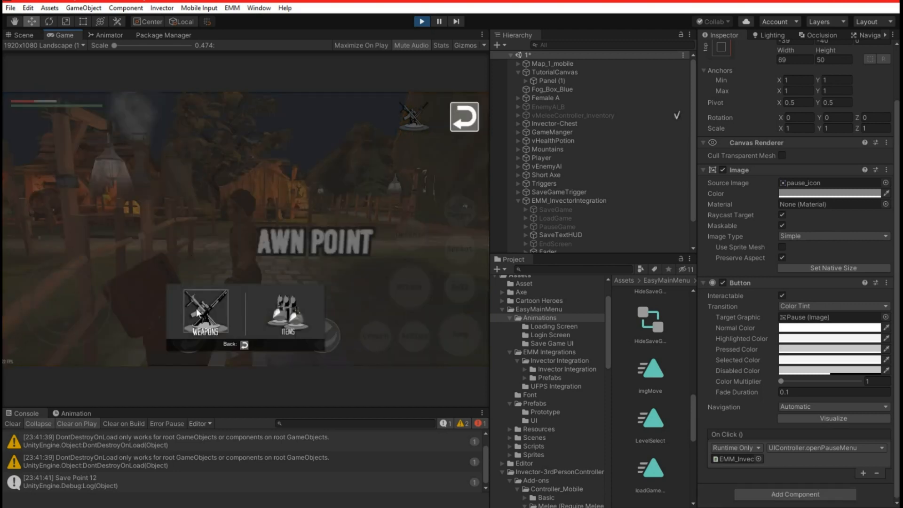
left_click(214, 312)
left_click(202, 200)
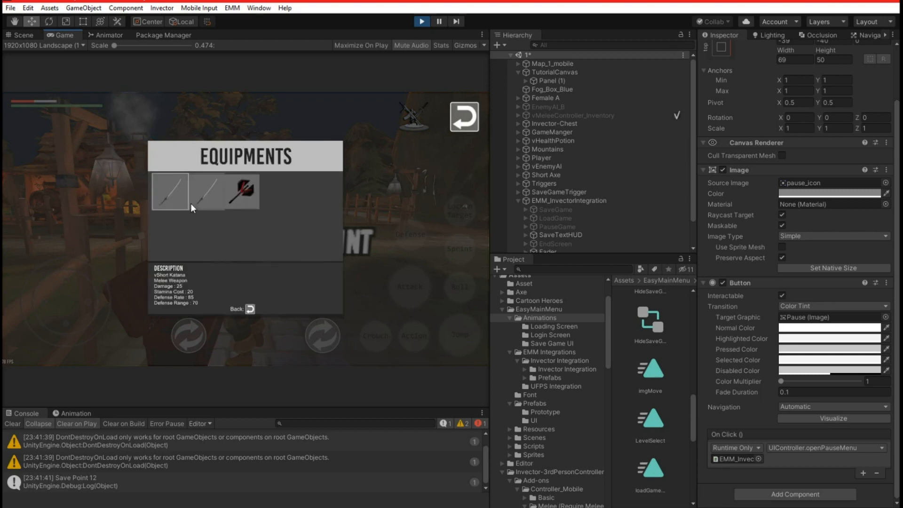
left_click(190, 193)
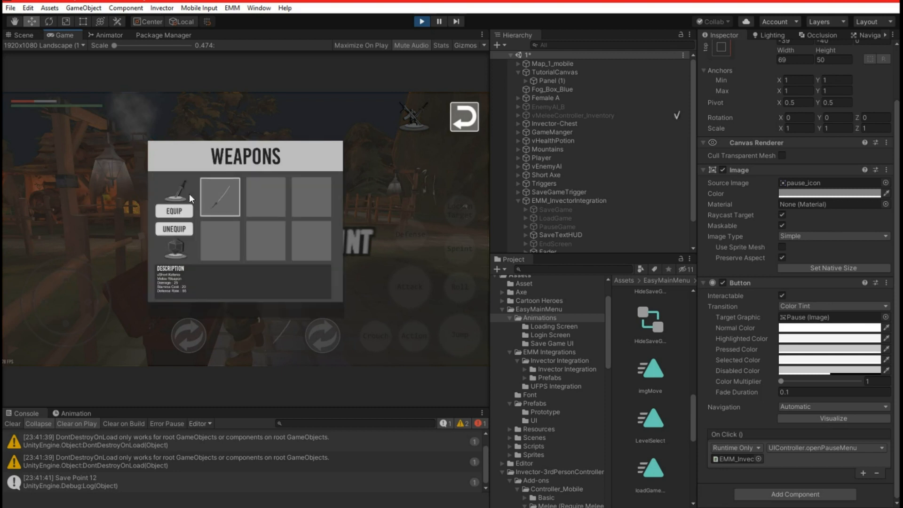
left_click(170, 212)
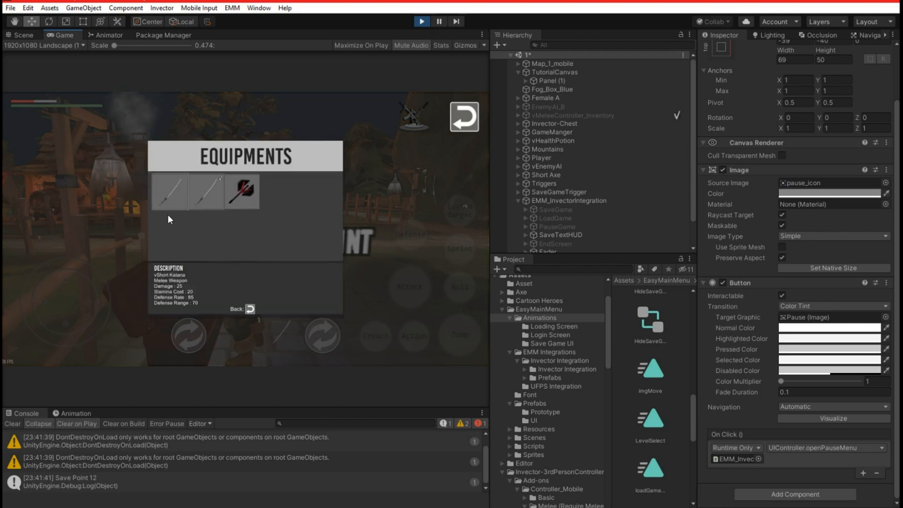
left_click(207, 184)
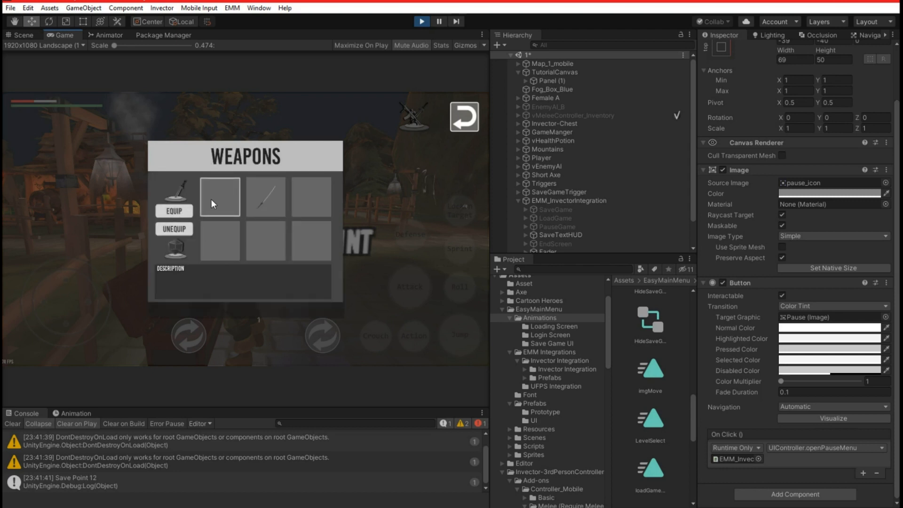
left_click(170, 210)
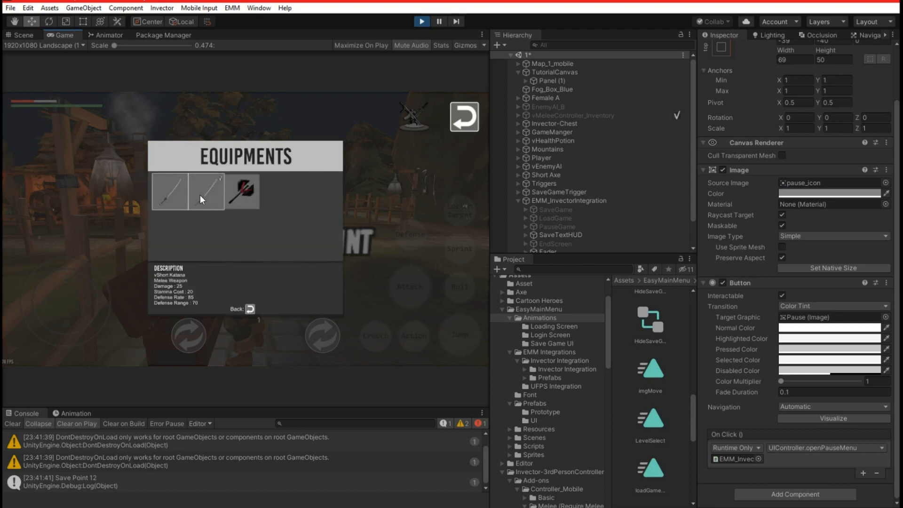
left_click(184, 193)
Step: Equip the axe in the third weapon slot and return to play
left_click(167, 210)
left_click(248, 187)
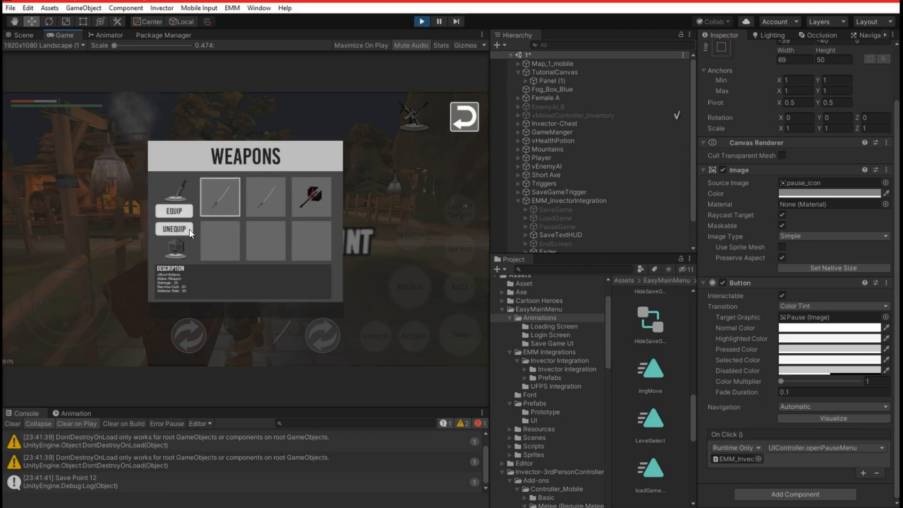
left_click(468, 123)
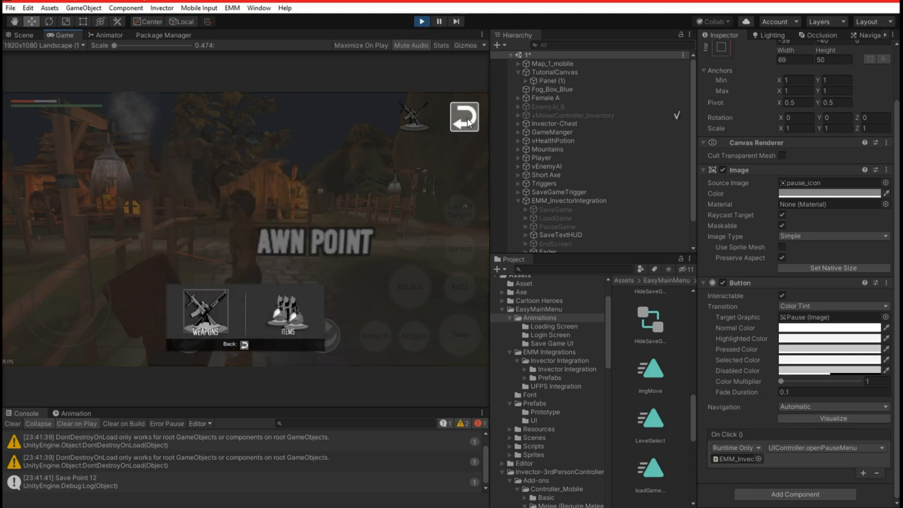
left_click(467, 123)
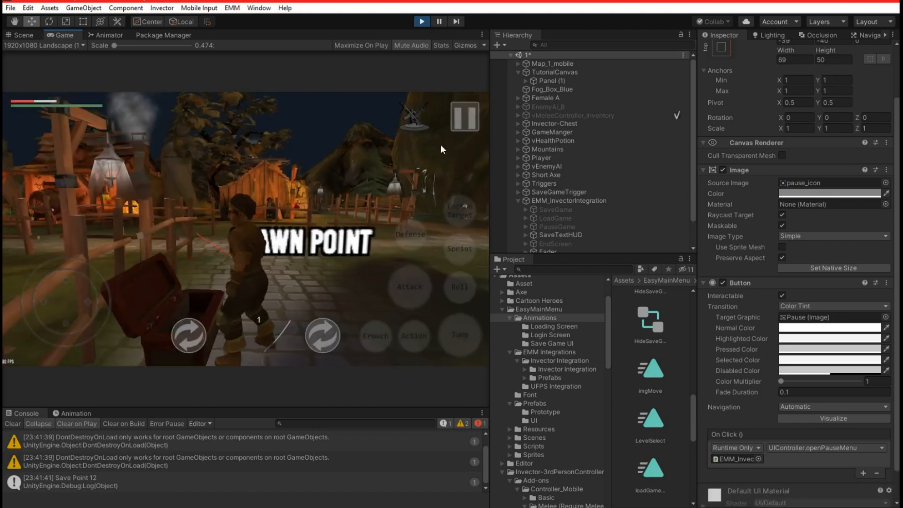
Step: Test cycling through the equipped katanas and axe with the weapon swap control while walking away from the chest
left_click(327, 334)
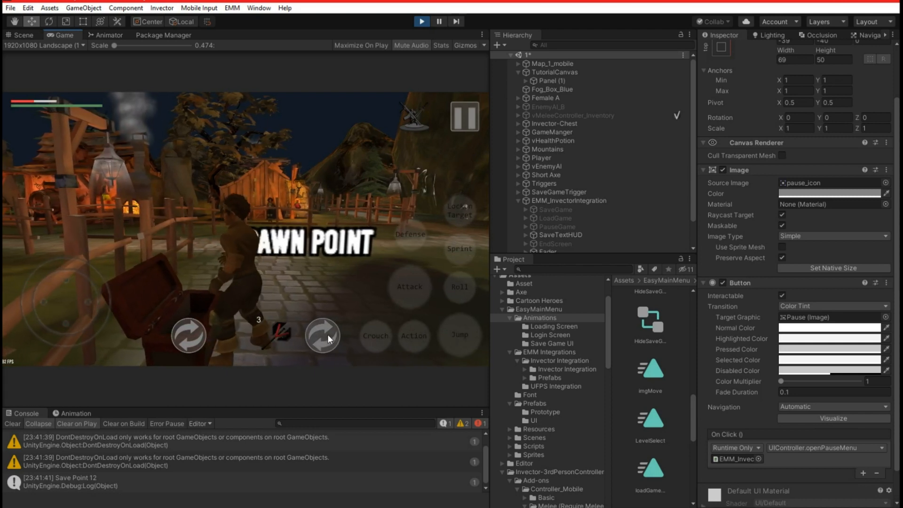
left_click_drag(62, 301, 65, 391)
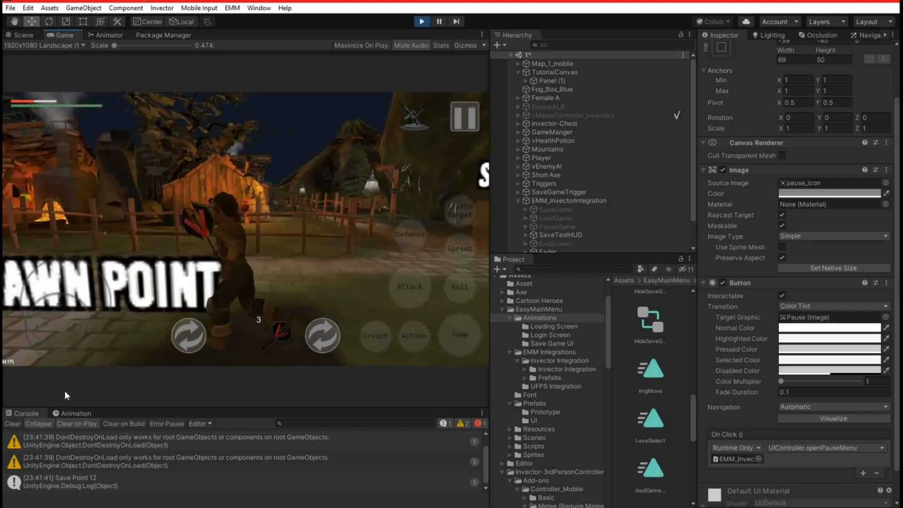
left_click(325, 333)
left_click(324, 333)
left_click_drag(17, 315, 89, 268)
left_click(314, 334)
left_click(314, 335)
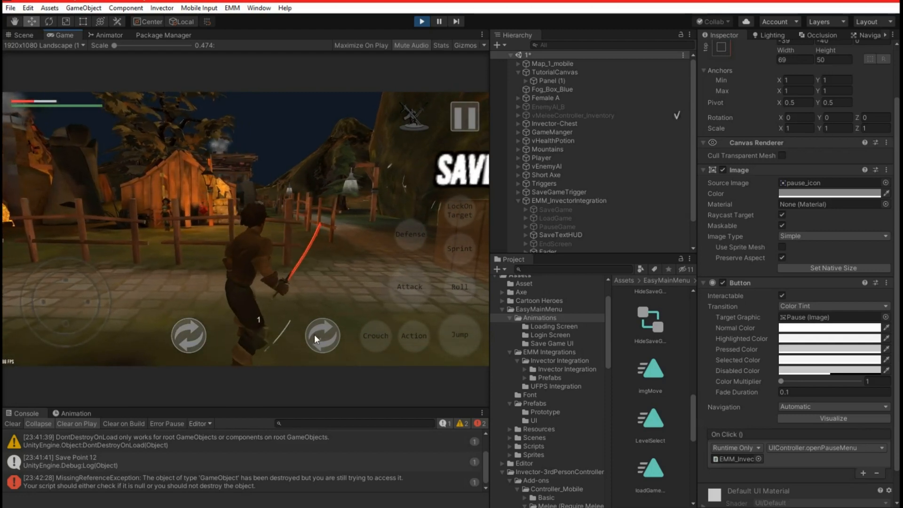
Step: Walk the character into Save Point 1, save the game in the third slot, and return to play
left_click_drag(58, 287, 130, 285)
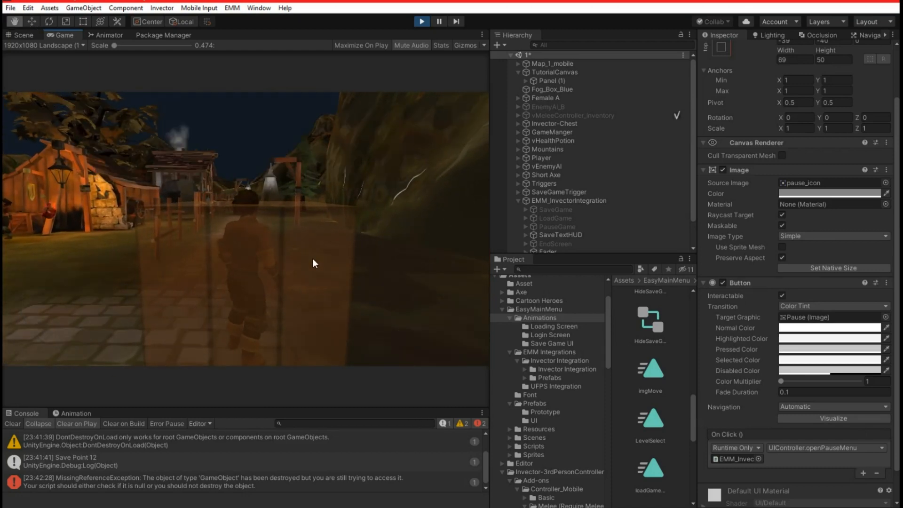
left_click(208, 236)
left_click(211, 248)
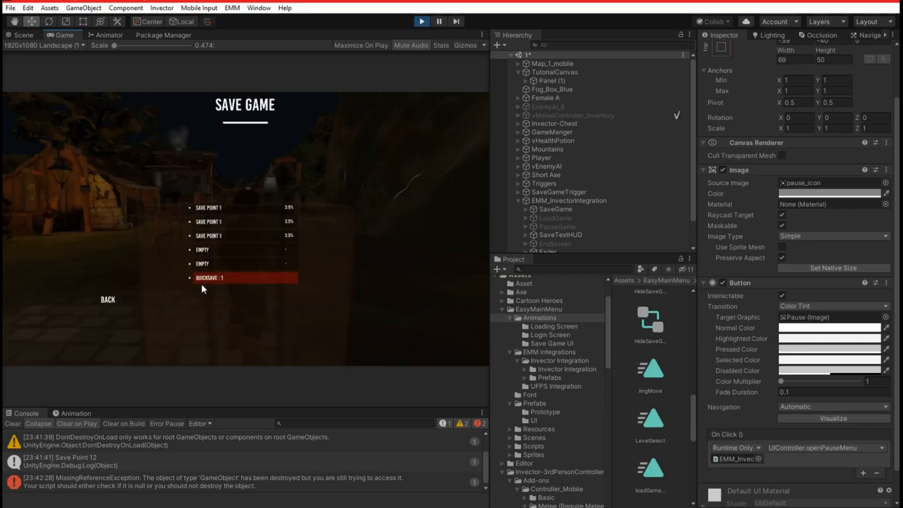
left_click(111, 300)
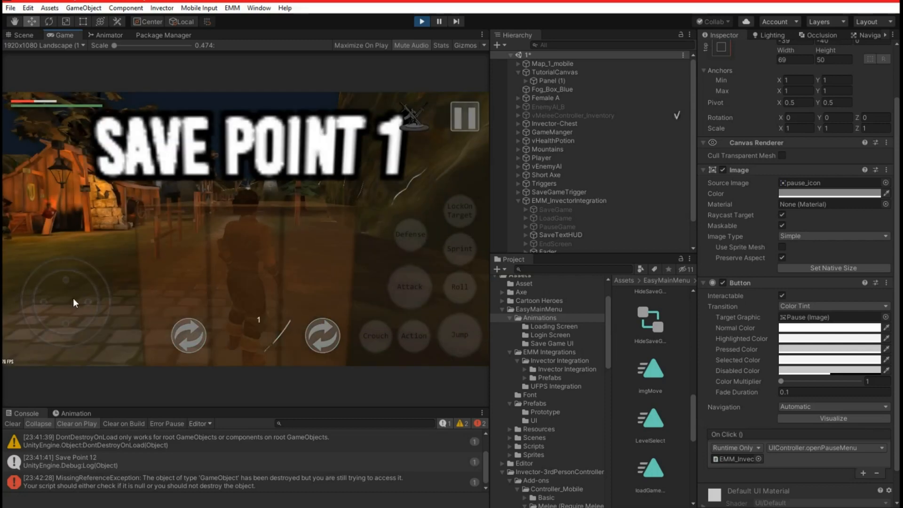
Step: Walk the character away from Save Point 1, load the third saved game from the pause screen, and continue into the level
left_click_drag(47, 303, 21, 308)
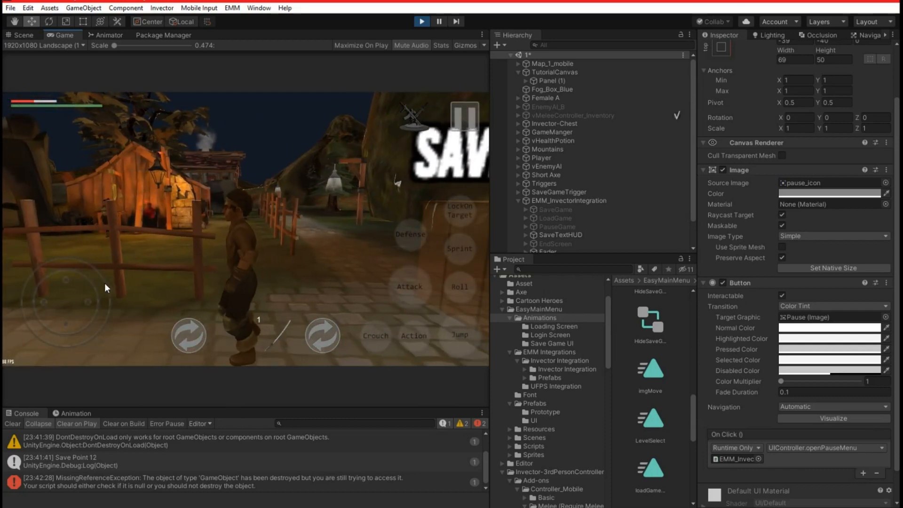
key("Escape")
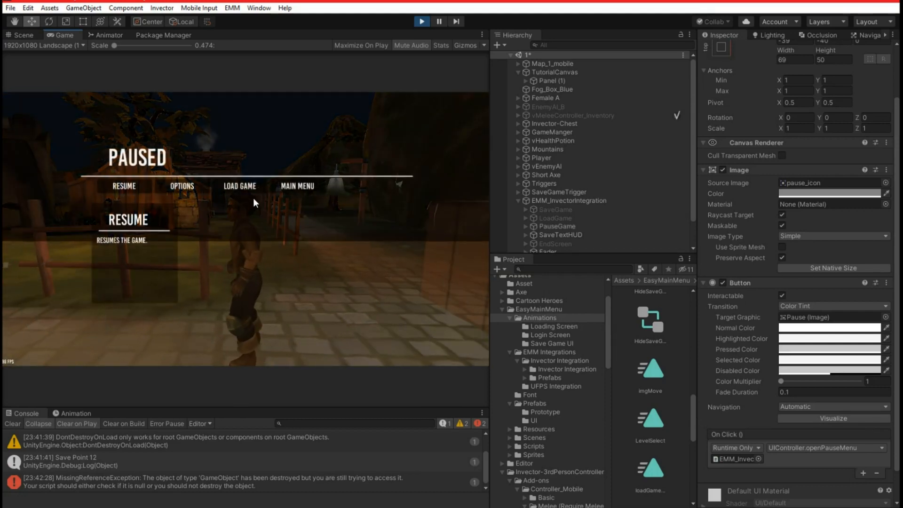
left_click(253, 187)
left_click(210, 233)
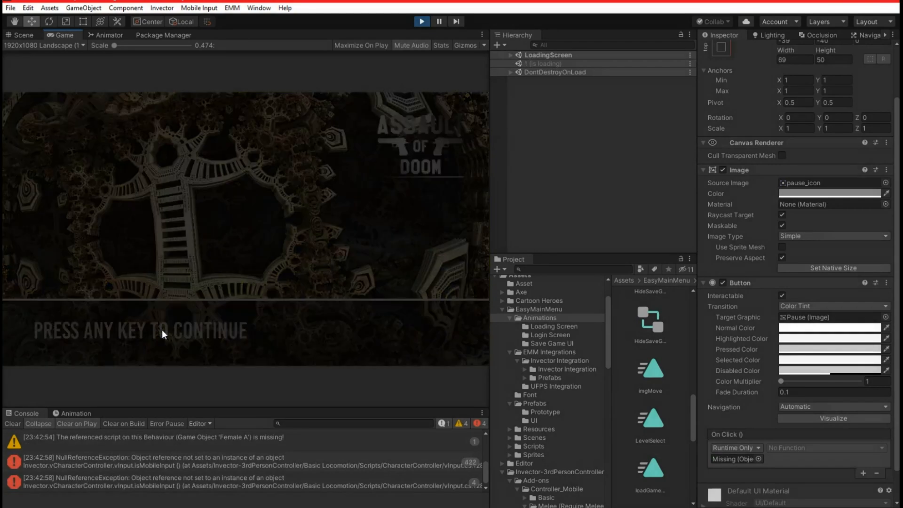
left_click(162, 329)
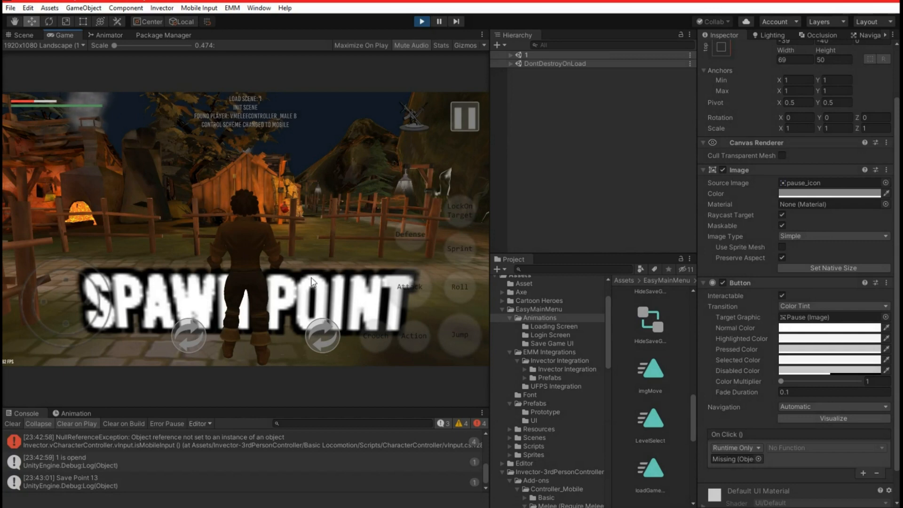
Step: Test pausing and resuming the loaded game, check the inventory's weapon slots and equippable items, and return to play
key("Escape")
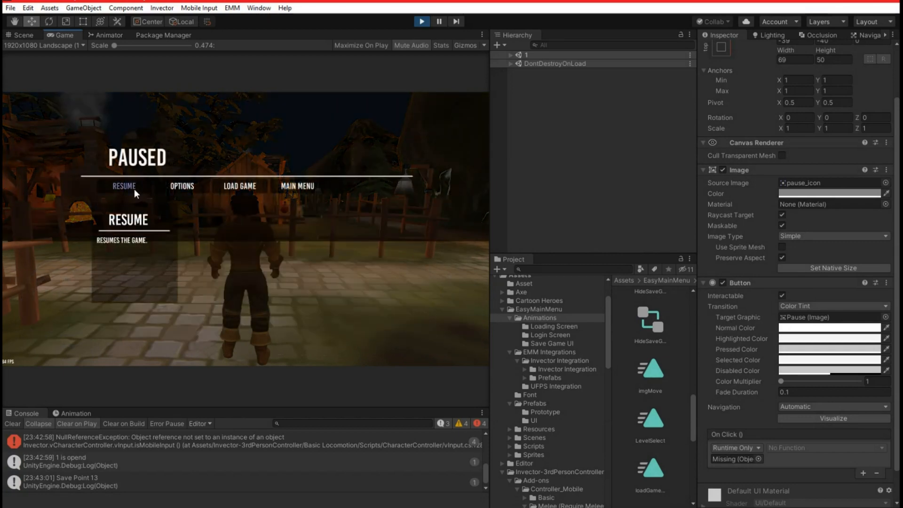
left_click(134, 188)
left_click(418, 109)
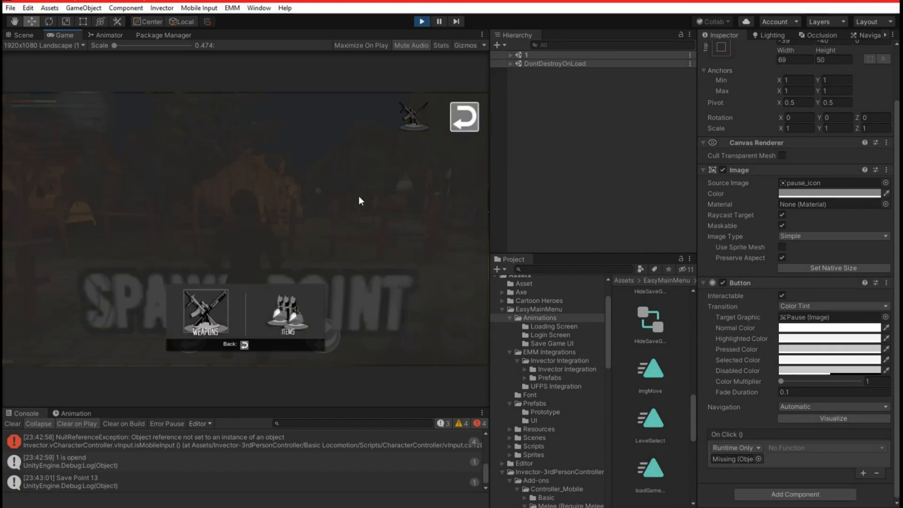
left_click(211, 327)
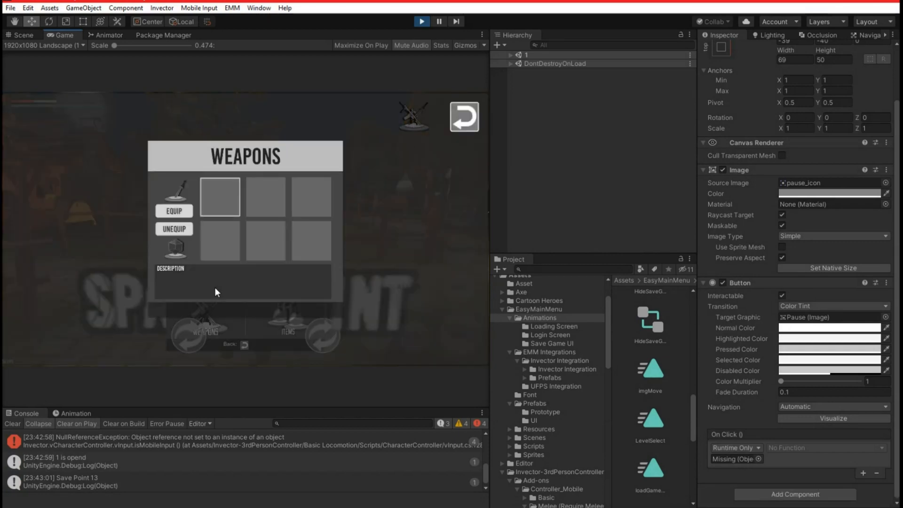
left_click(173, 211)
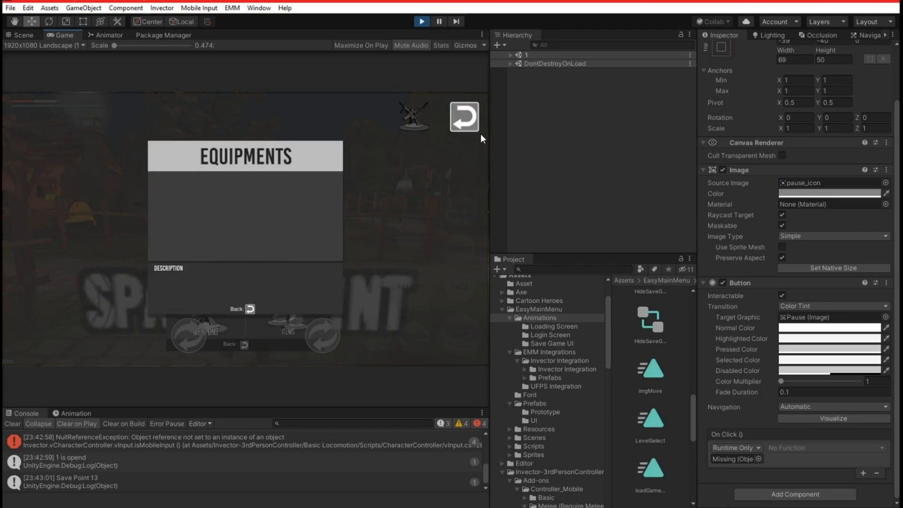
left_click(472, 122)
left_click(471, 123)
left_click(472, 122)
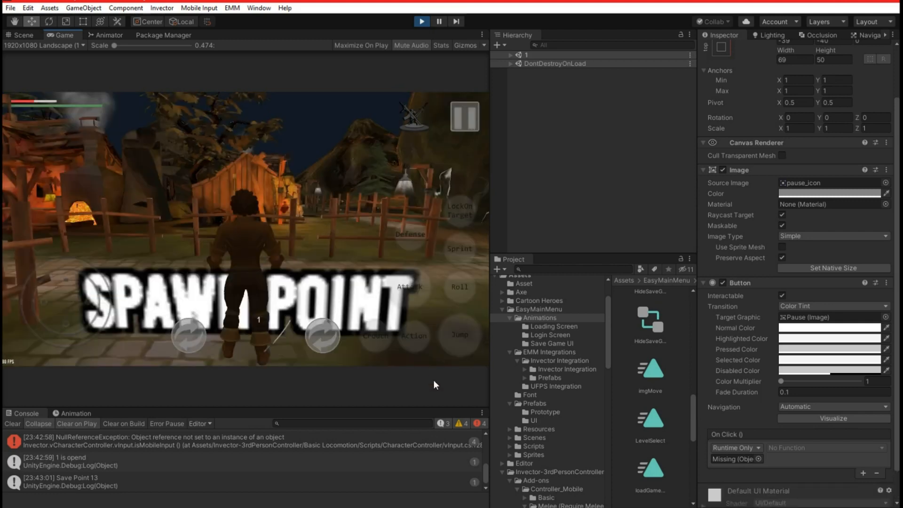
Step: Clear the console messages and stop the play test
left_click(19, 423)
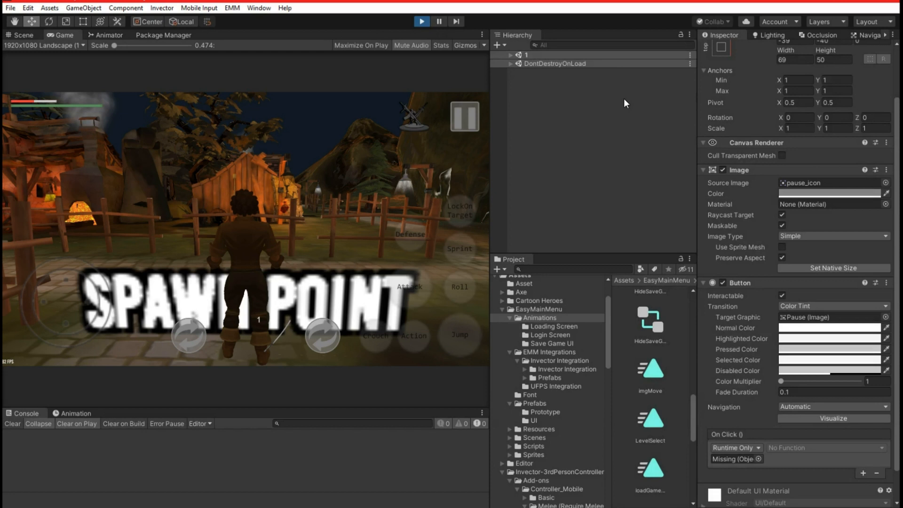
key("ctrl+p")
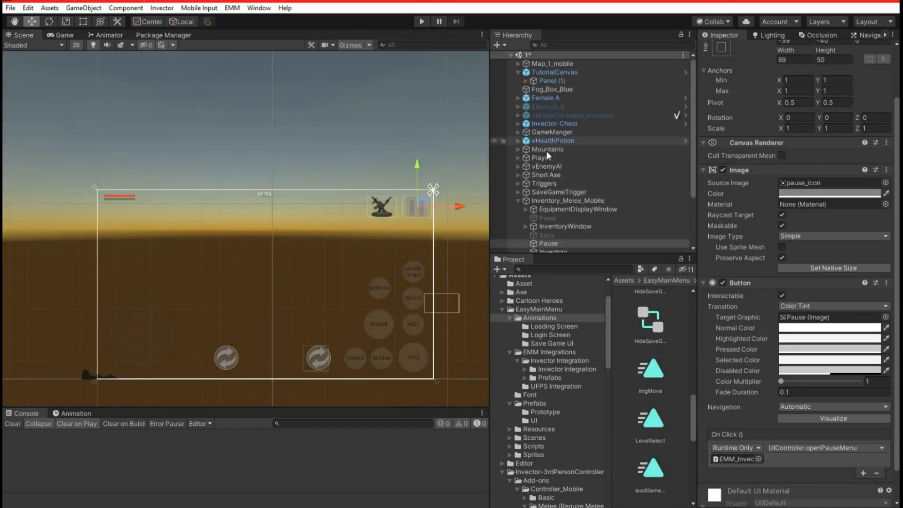
Step: Examine the inventory settings and open/close events of Inventory_Melee_Mobile and the item retrieval scripts of EMM_InvectorIntegration
left_click(554, 200)
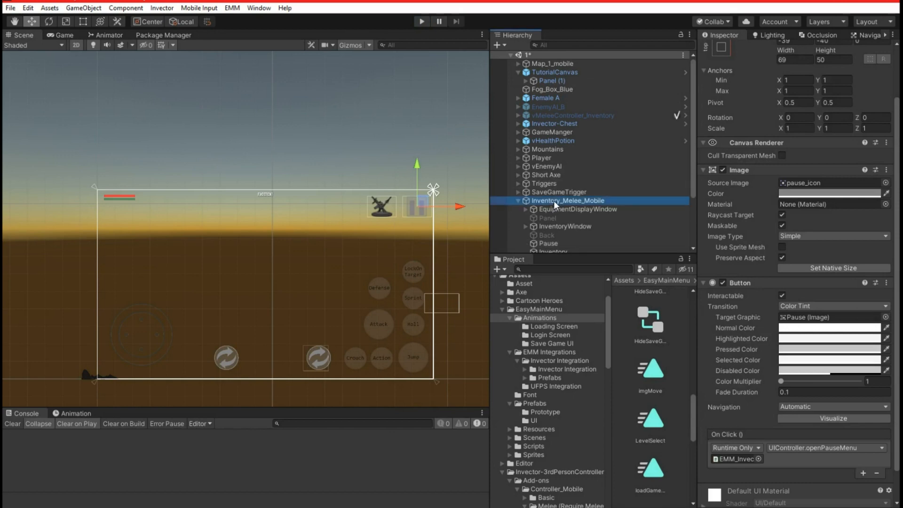
scroll(786, 258, "down", 15)
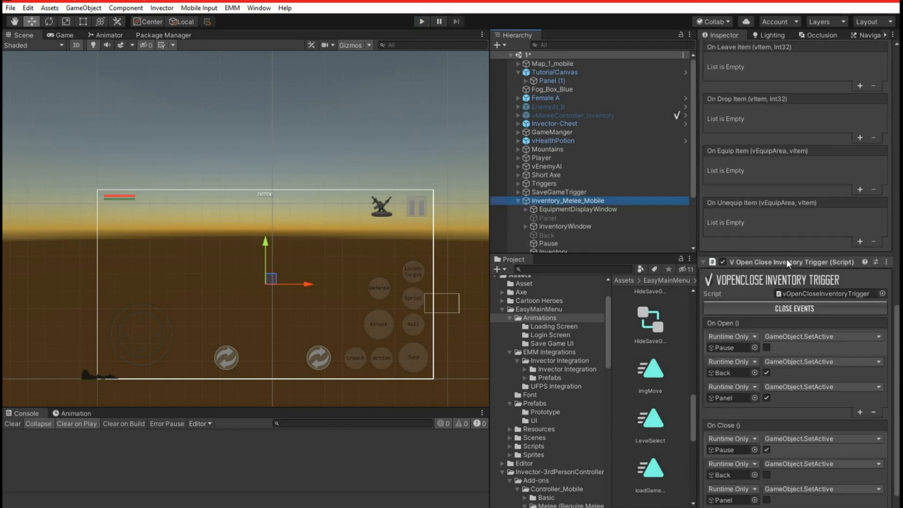
scroll(786, 258, "down", 1)
scroll(786, 258, "up", 12)
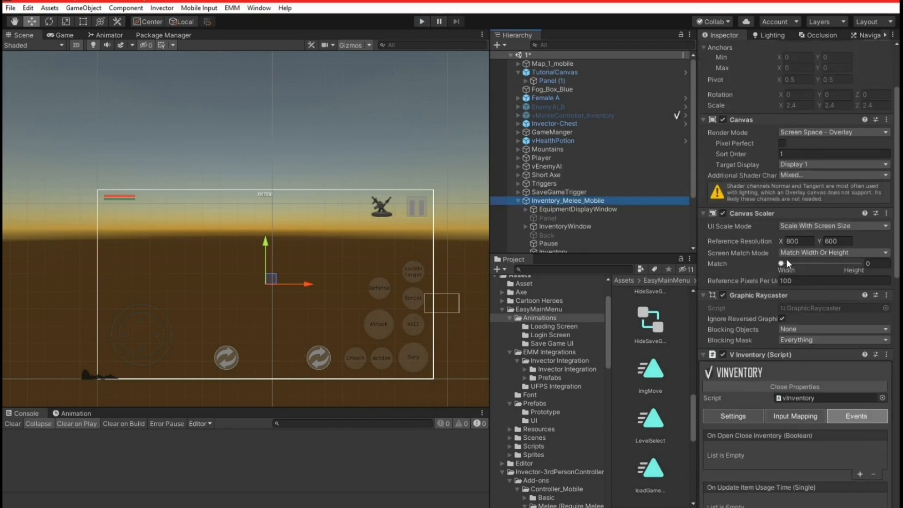
left_click(732, 414)
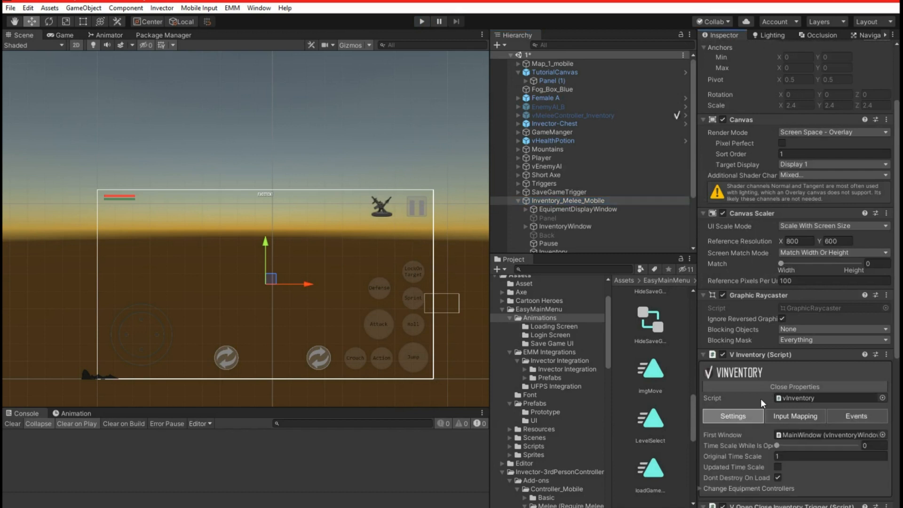
scroll(760, 399, "down", 3)
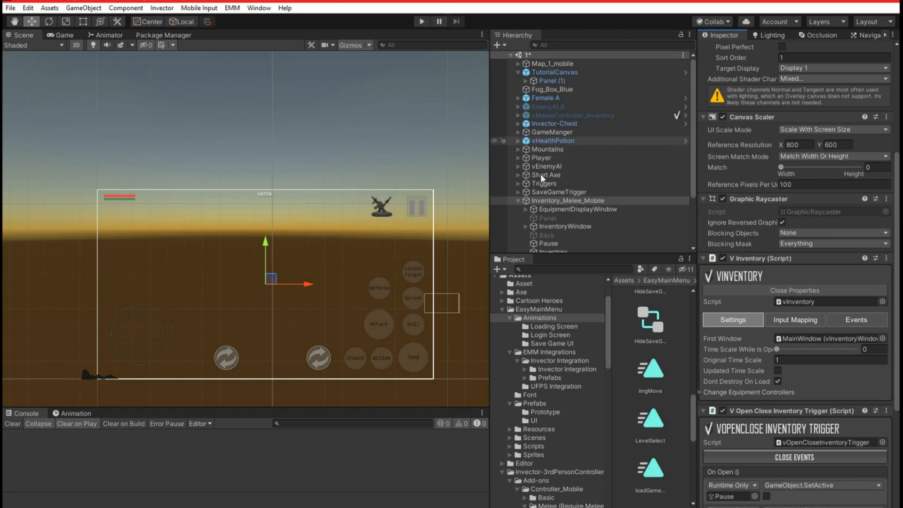
left_click(518, 200)
left_click(553, 207)
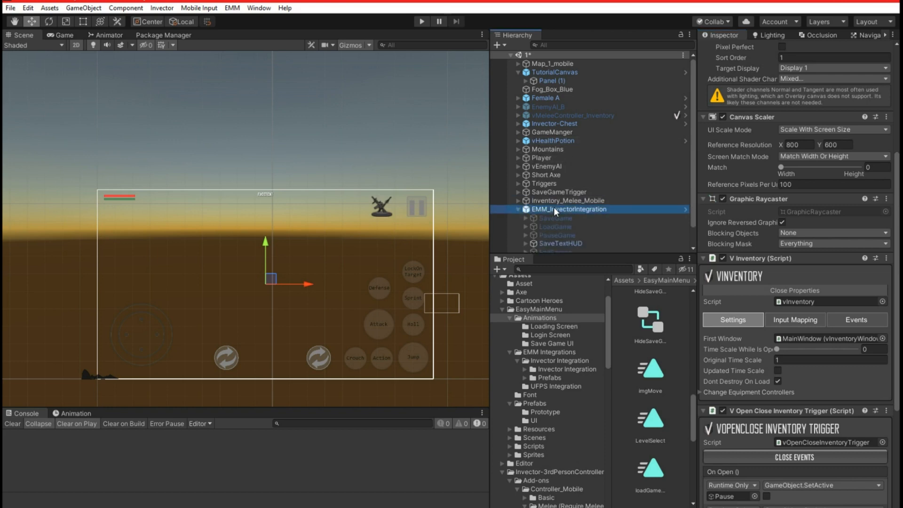
scroll(808, 289, "down", 10)
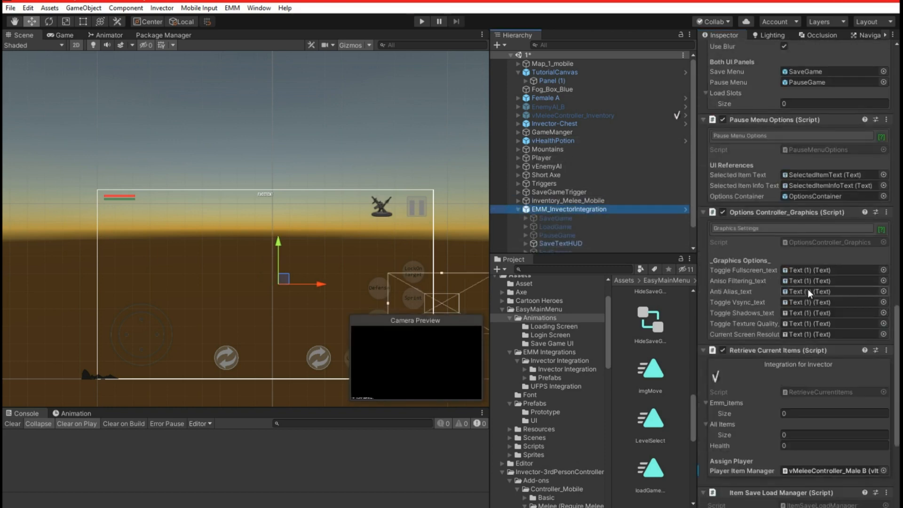
scroll(766, 326, "down", 8)
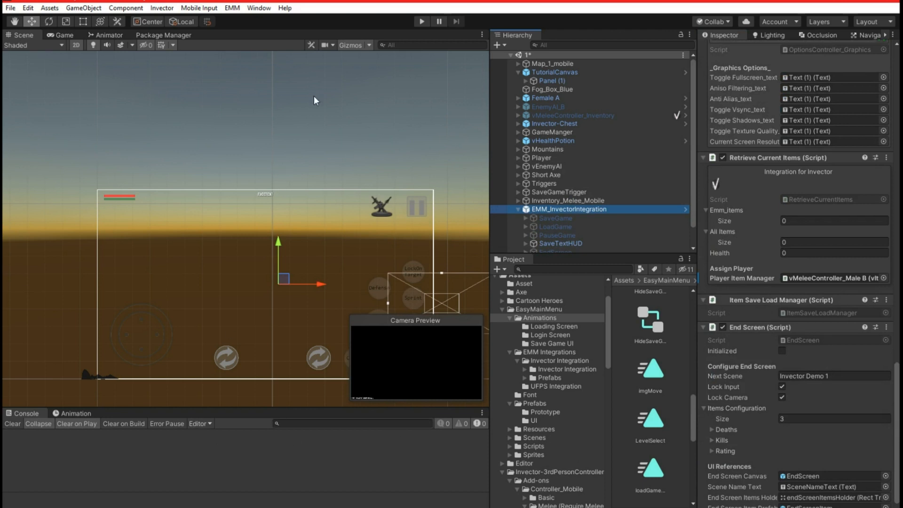
Step: Start a new play test and examine the NullReferenceException entry in the console
left_click(422, 22)
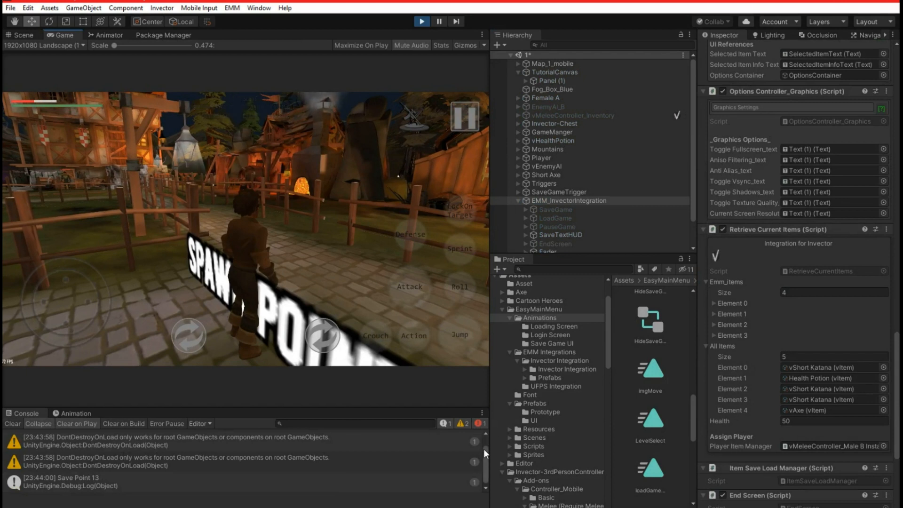
scroll(485, 439, "up", 1)
left_click(175, 442)
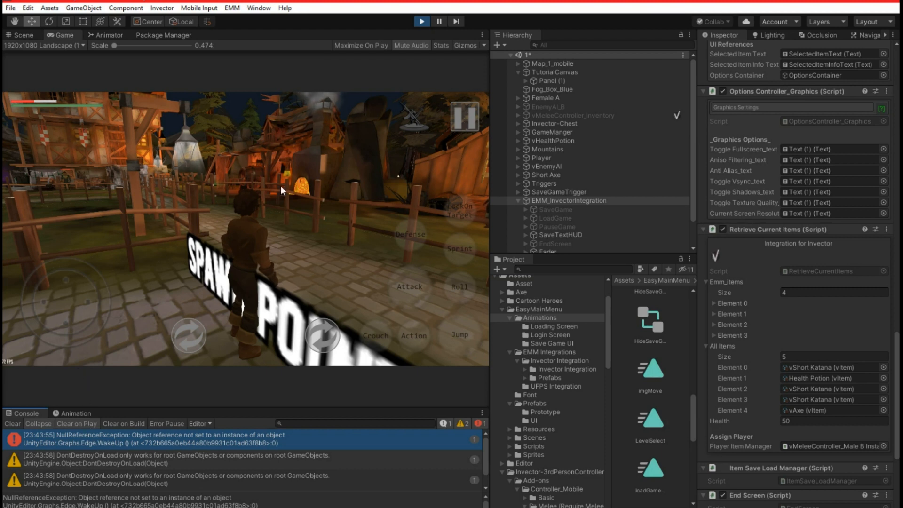
Step: Walk the character from the spawn point to the chest and open it with the Action control
left_click_drag(67, 307, 177, 229)
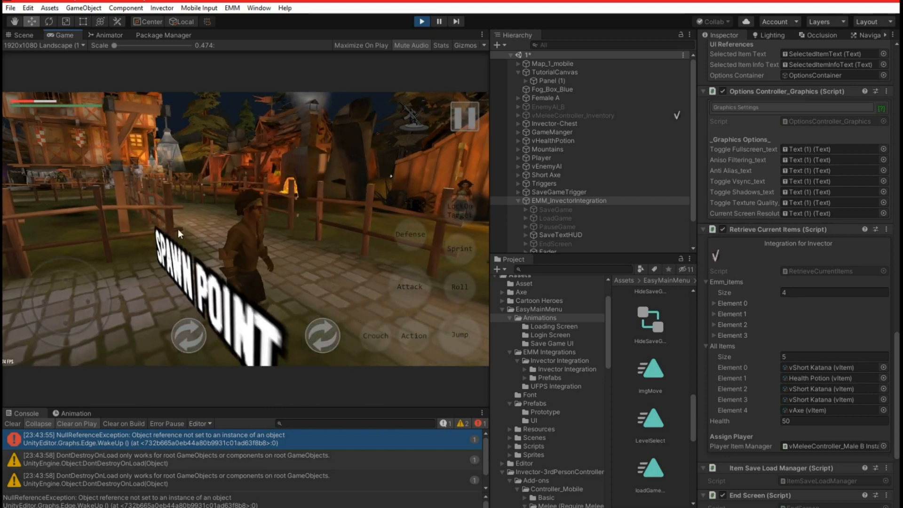
left_click_drag(332, 165, 638, 171)
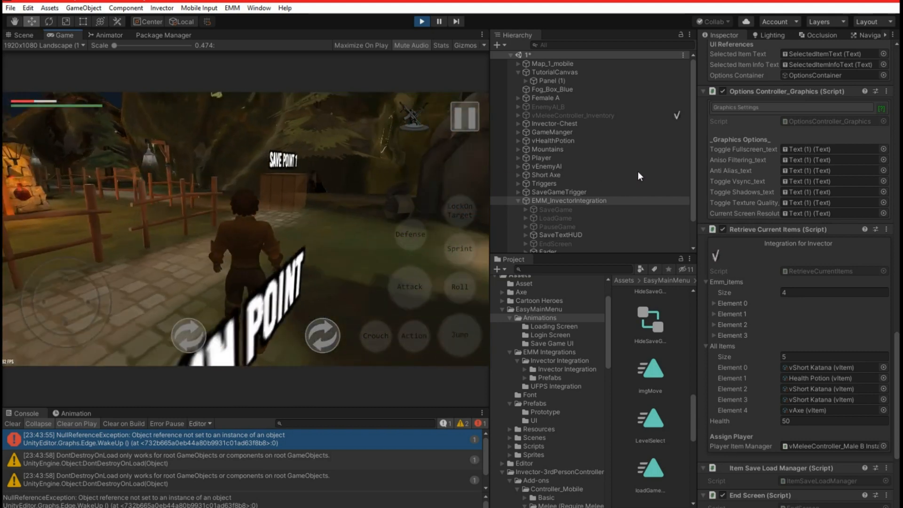
left_click_drag(120, 175, 642, 141)
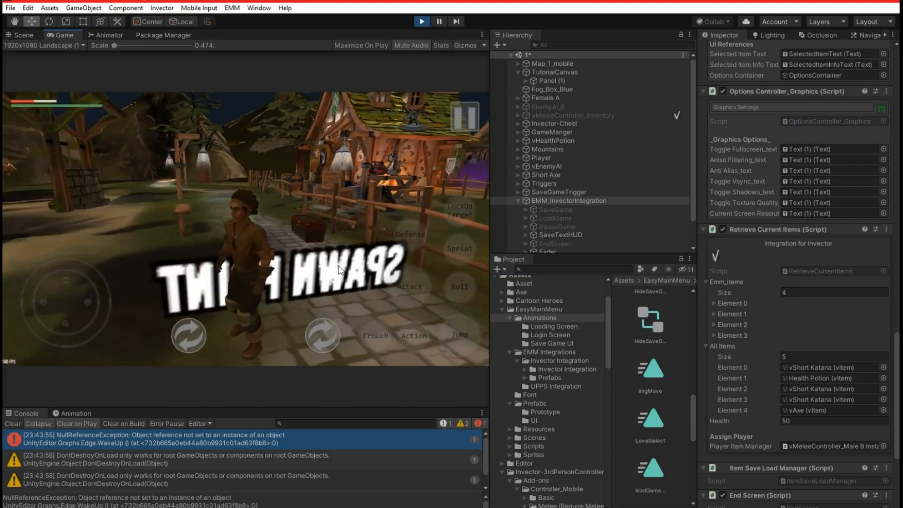
left_click_drag(66, 312, 184, 291)
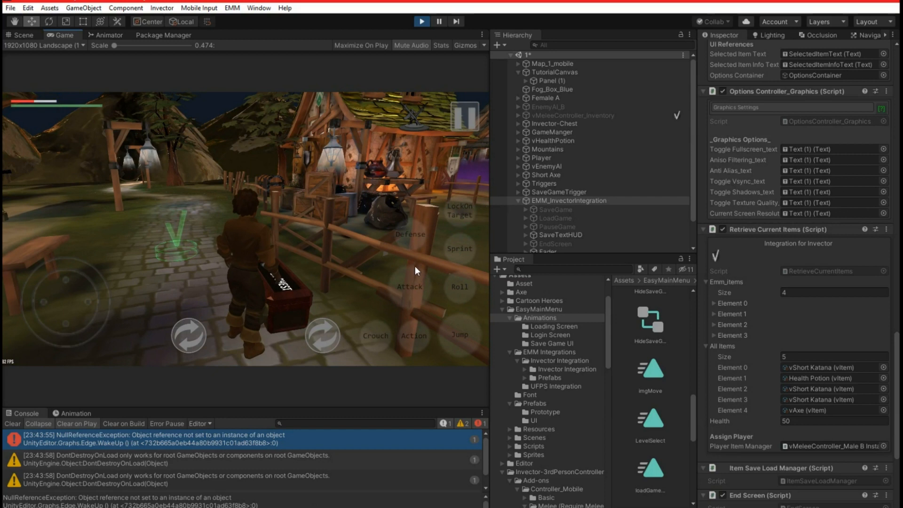
left_click(407, 334)
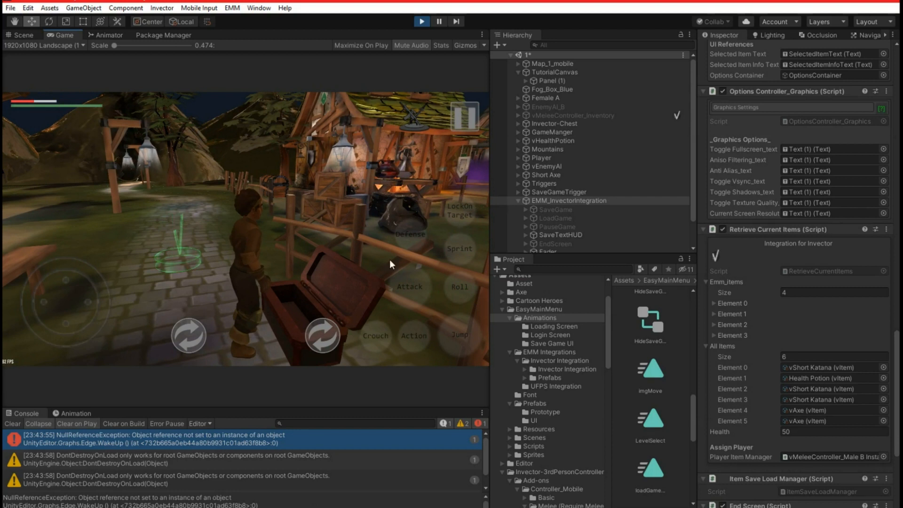
Step: Check the equippable weapons for the first weapon slot in the inventory and return to play
left_click(403, 123)
left_click(205, 301)
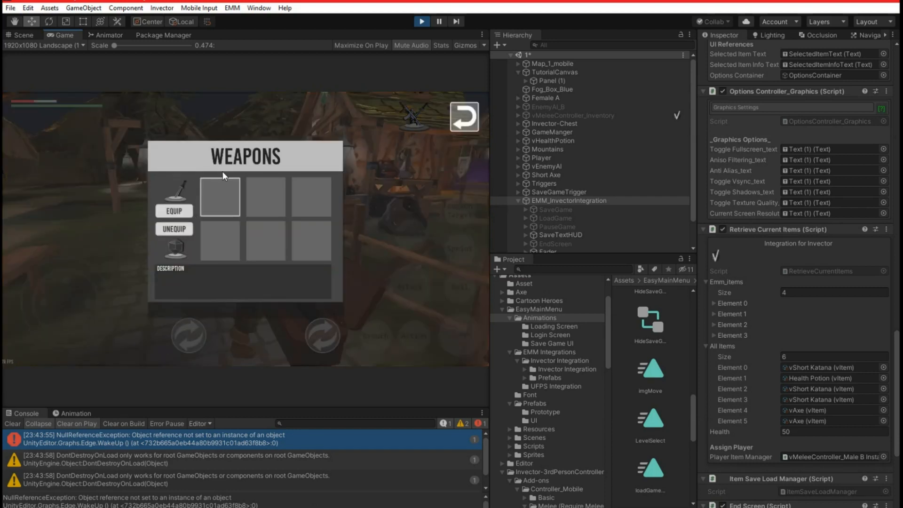
left_click(183, 211)
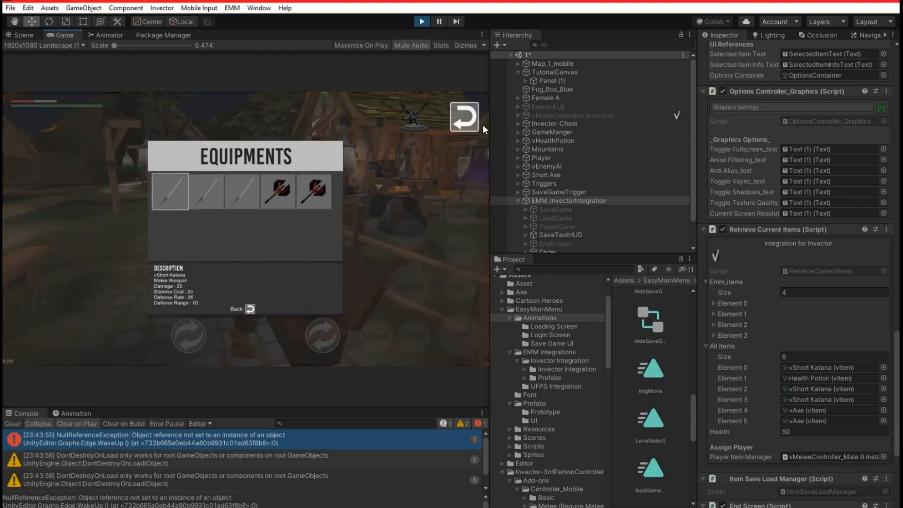
left_click(466, 121)
left_click(459, 111)
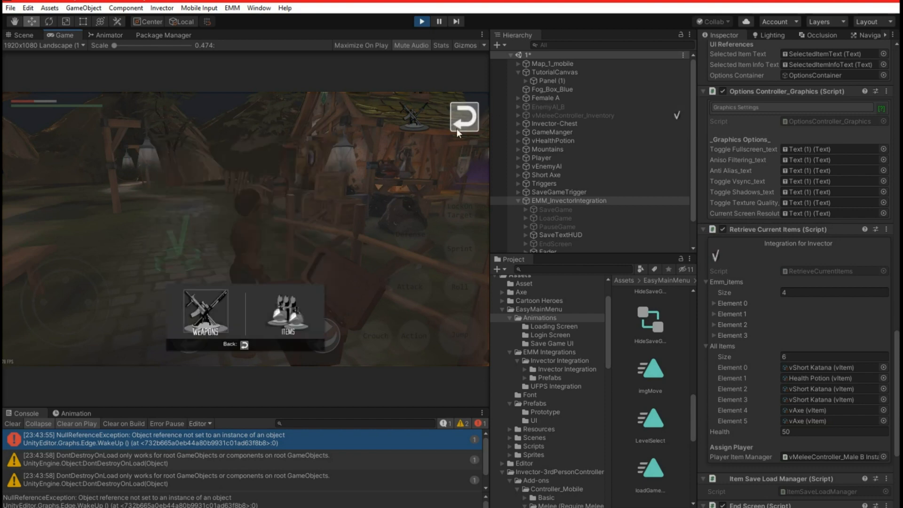
left_click(457, 117)
Step: Walk the character to Save Point 1 and save the game in the third slot
left_click_drag(49, 316, 125, 281)
left_click_drag(219, 250, 102, 210)
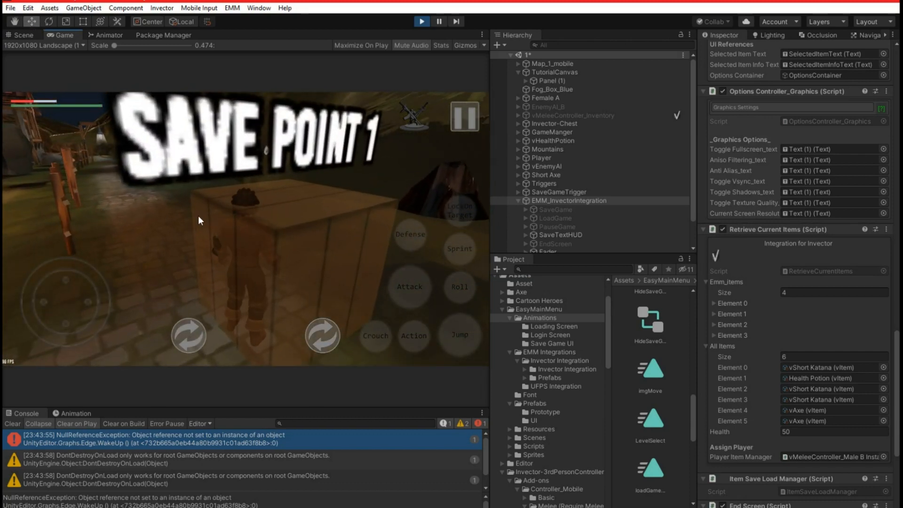
left_click(212, 235)
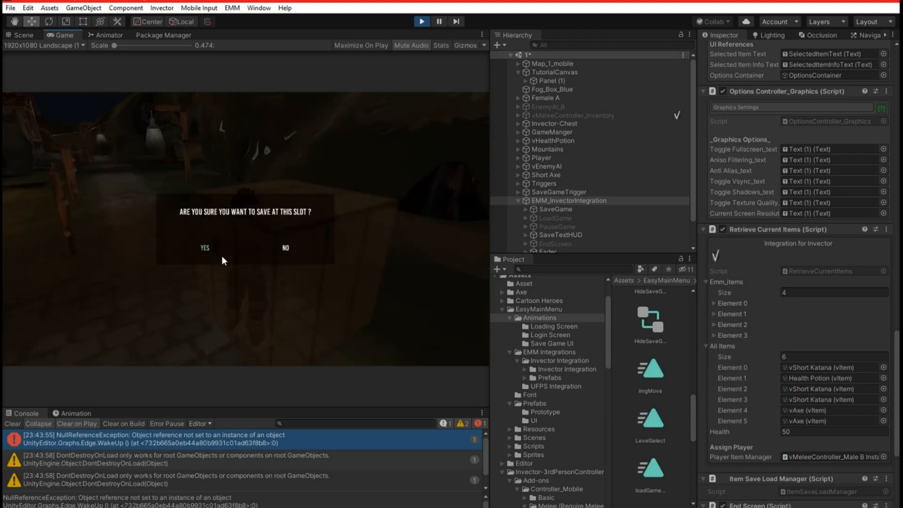
left_click(206, 248)
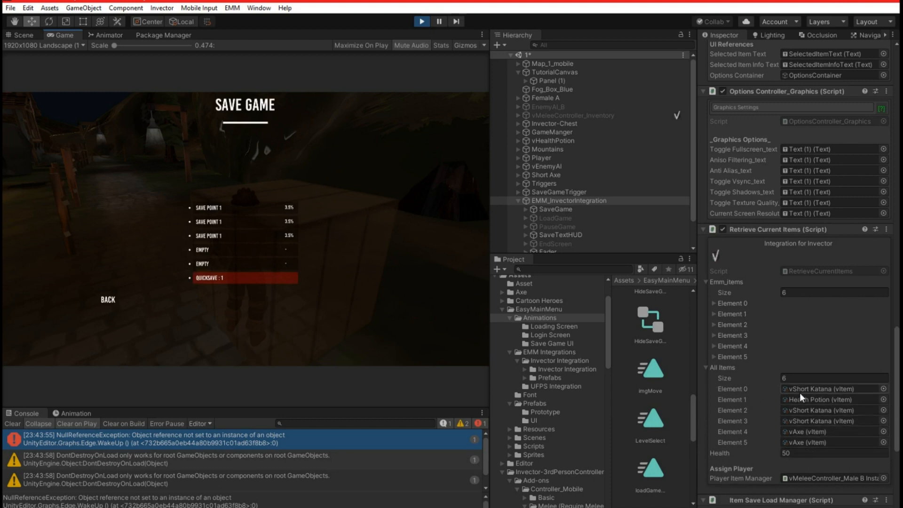
Step: Examine the stored values of Element 5 and Element 4 under Emm_items in the Retrieve Current Items script
scroll(800, 393, "down", 5)
scroll(803, 383, "up", 4)
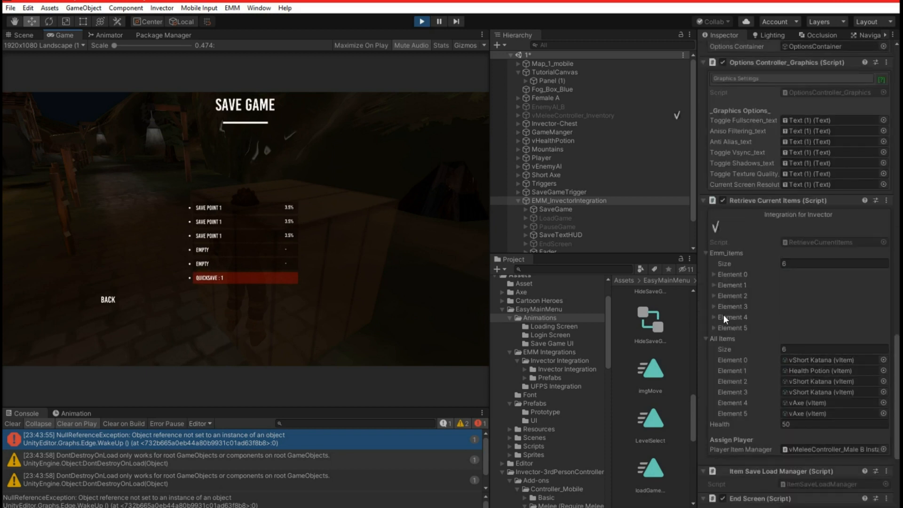
left_click(713, 328)
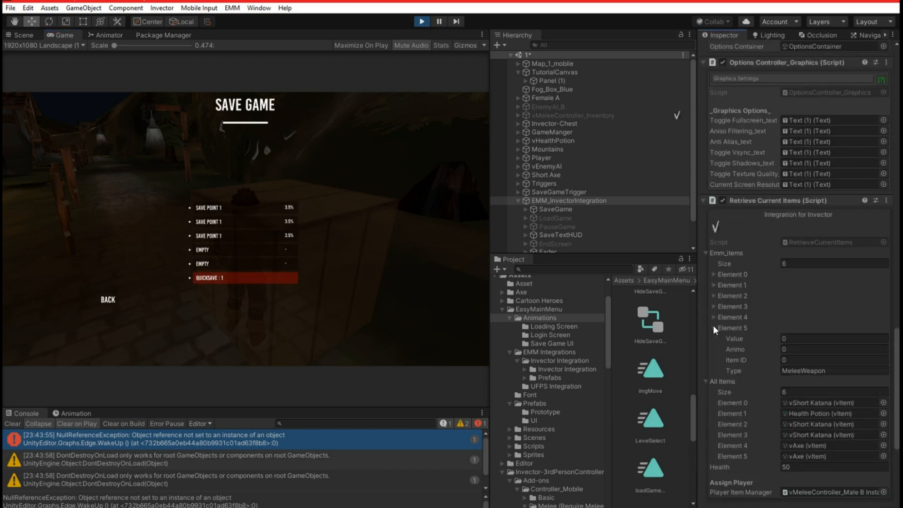
left_click(714, 327)
left_click(714, 317)
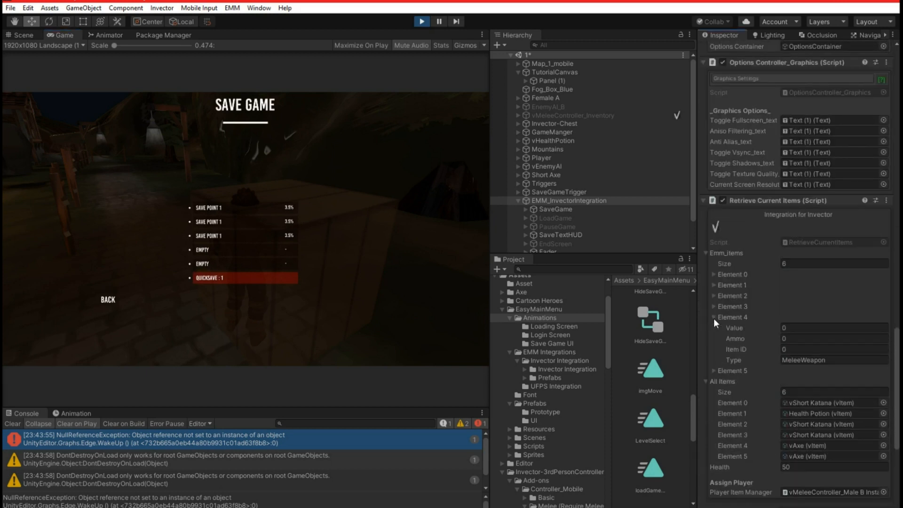
Step: Examine the stored values of Elements 3, 2, 1 and 0 under Emm_items in the Retrieve Current Items script
left_click(713, 318)
left_click(713, 306)
left_click(713, 306)
left_click(712, 293)
left_click(712, 292)
left_click(713, 286)
left_click(713, 285)
left_click(714, 275)
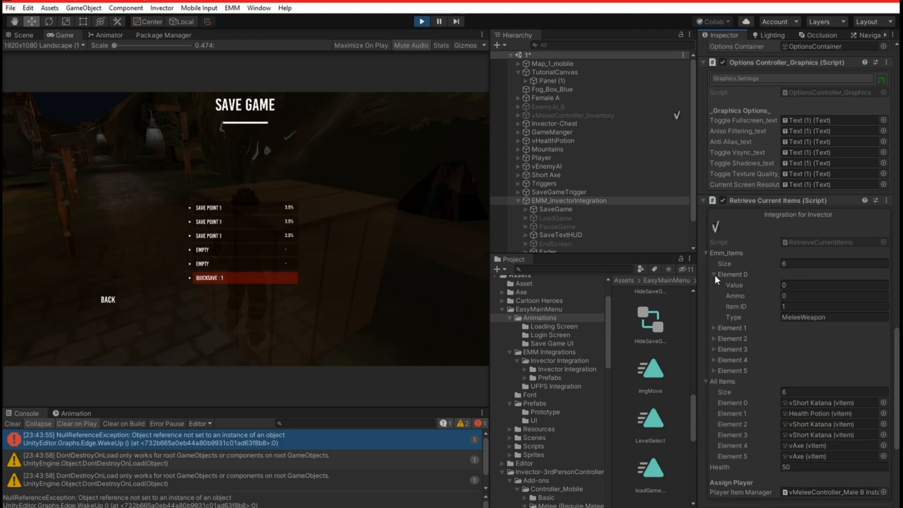
left_click(715, 274)
left_click(713, 284)
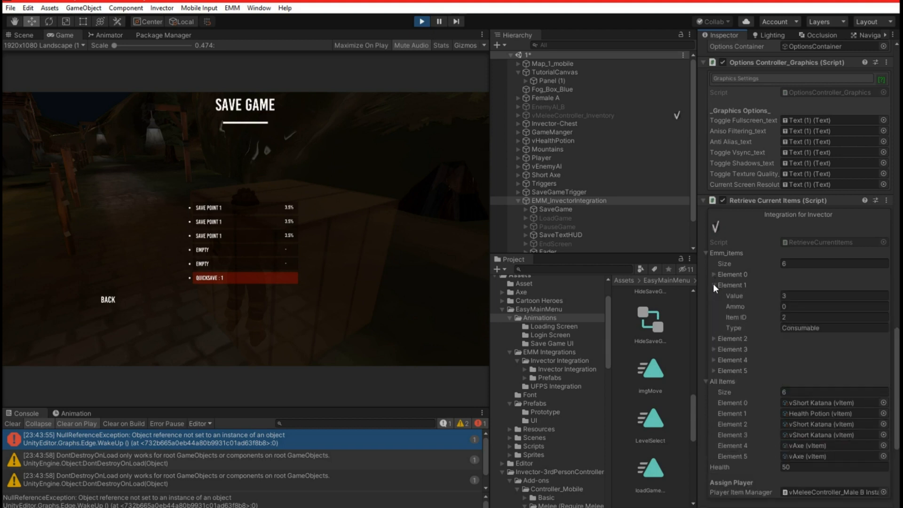
left_click(713, 285)
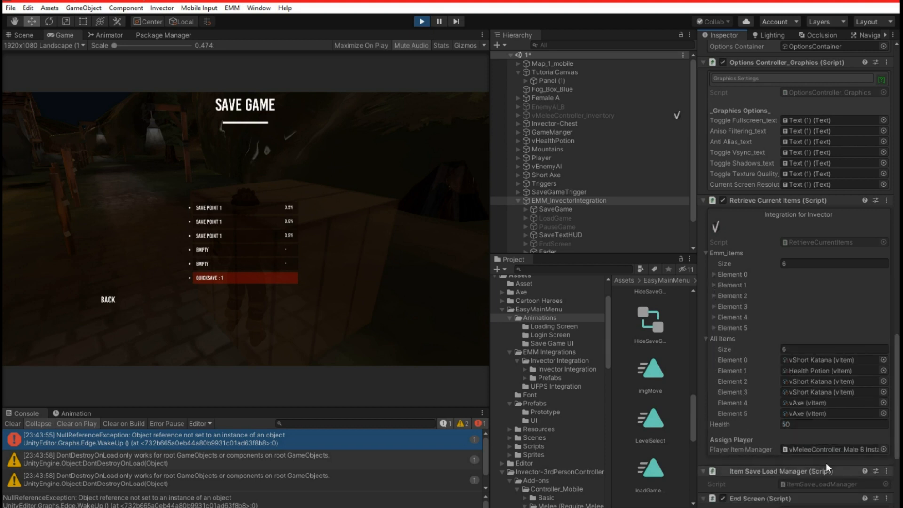
Step: Leave the save game screen and turn the character and camera away from Save Point 1
left_click(107, 299)
left_click_drag(37, 318, 19, 332)
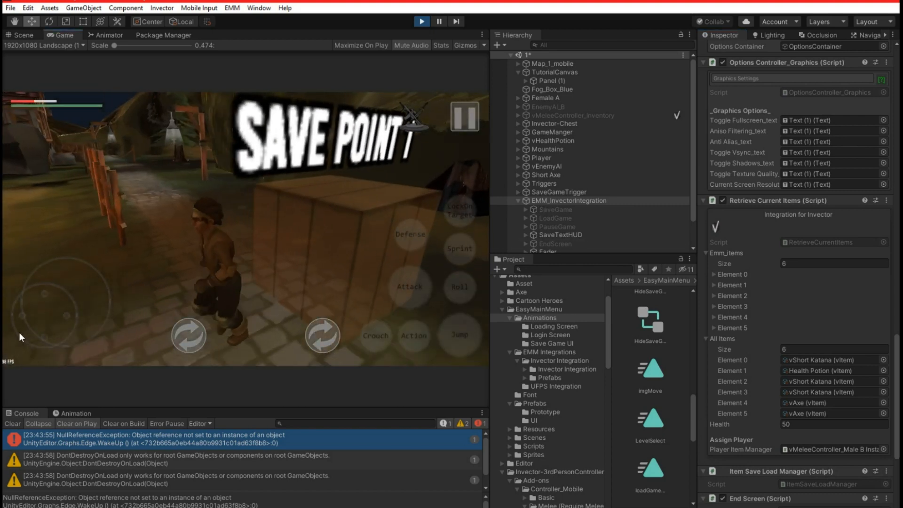
left_click_drag(178, 256, 48, 276)
left_click_drag(308, 204, 160, 232)
Step: Pause the game, load the save in the third slot and continue past the loading screen
left_click(464, 116)
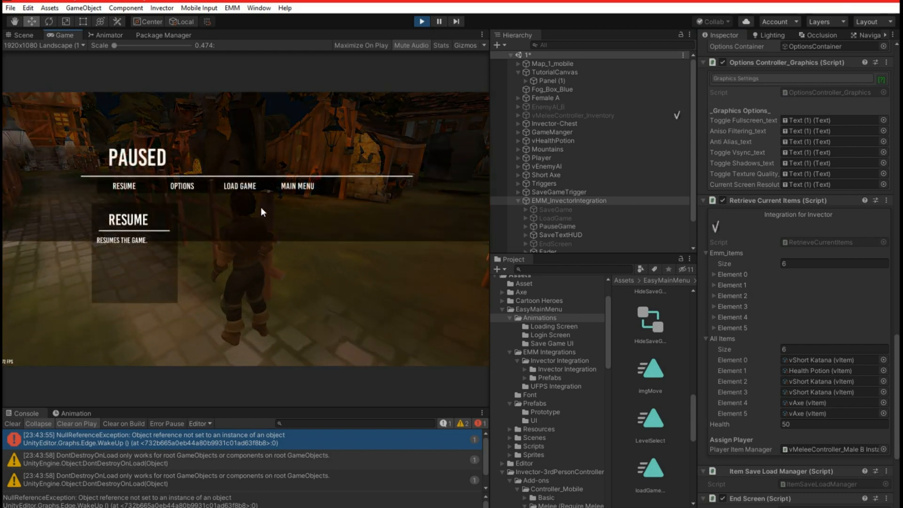
left_click(244, 187)
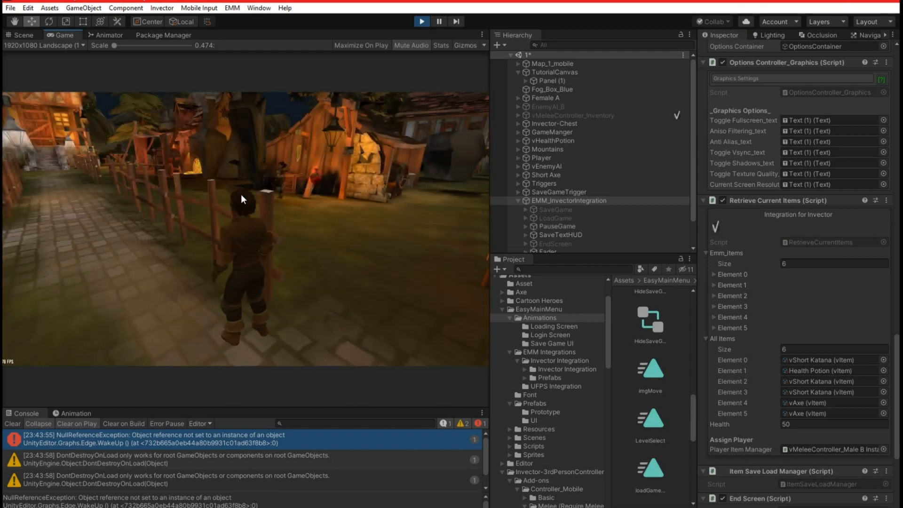
left_click(207, 235)
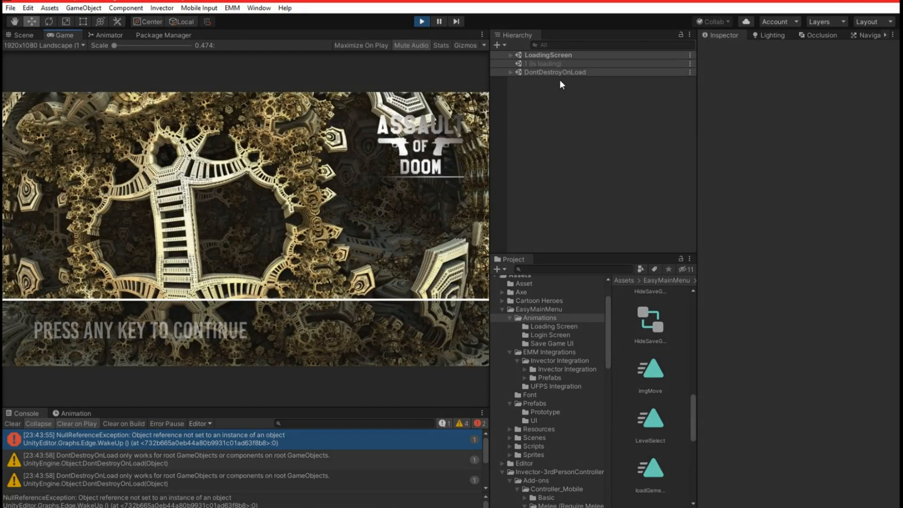
left_click(246, 340)
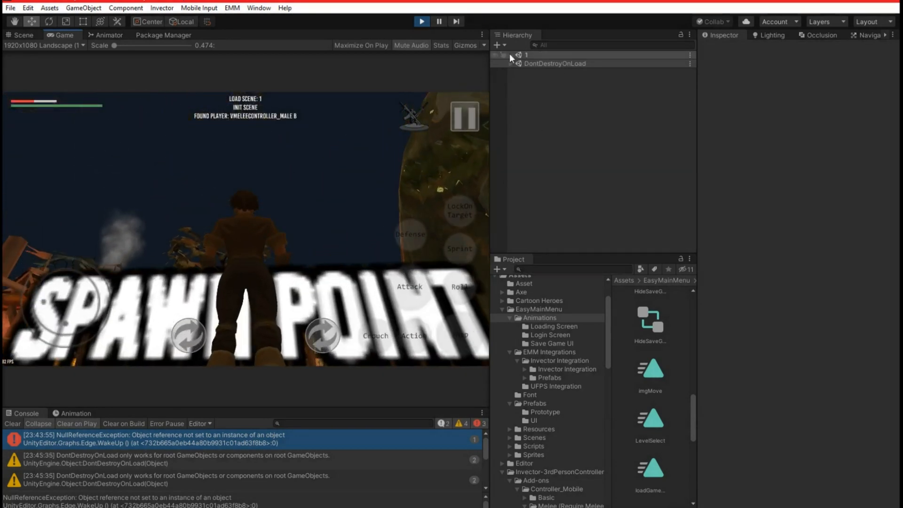
Step: Inspect the Emm_items and All Items lists of EMM_InvectorIntegration's Retrieve Current Items script in the reloaded scene 1
left_click(510, 54)
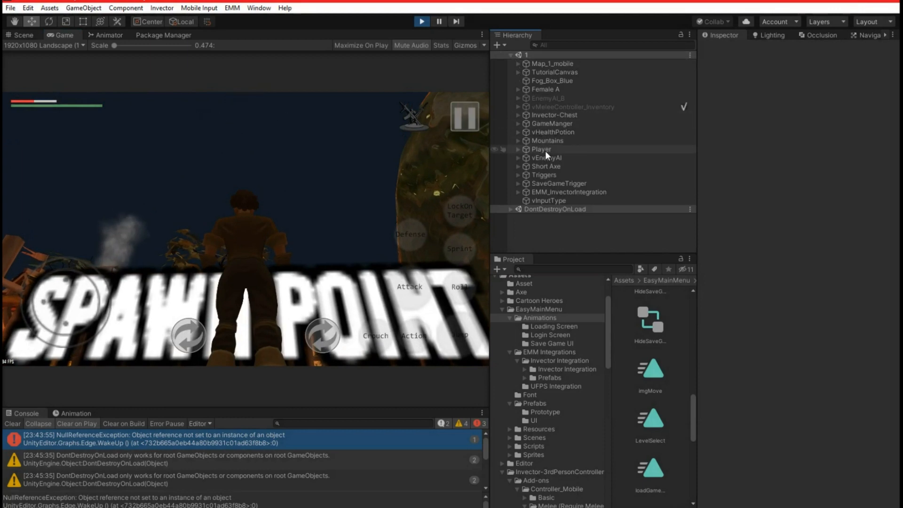
left_click(545, 189)
scroll(815, 360, "down", 8)
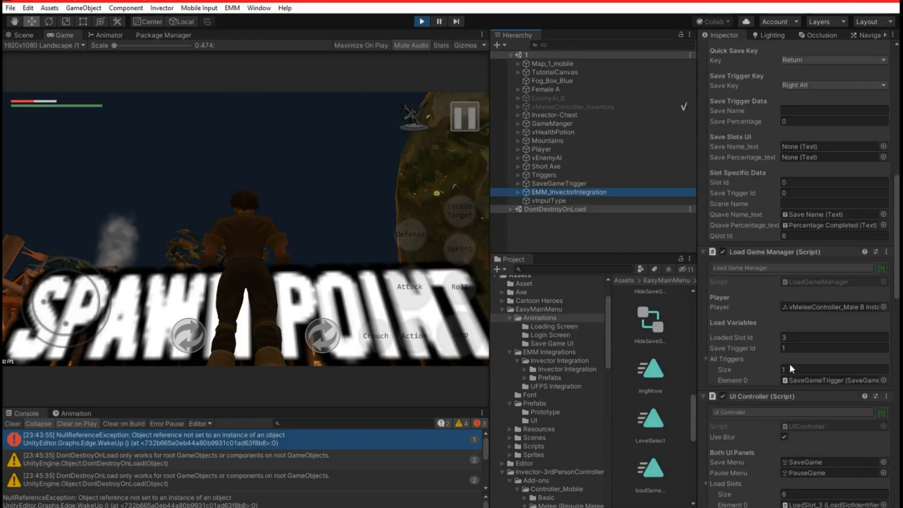
scroll(794, 296, "down", 15)
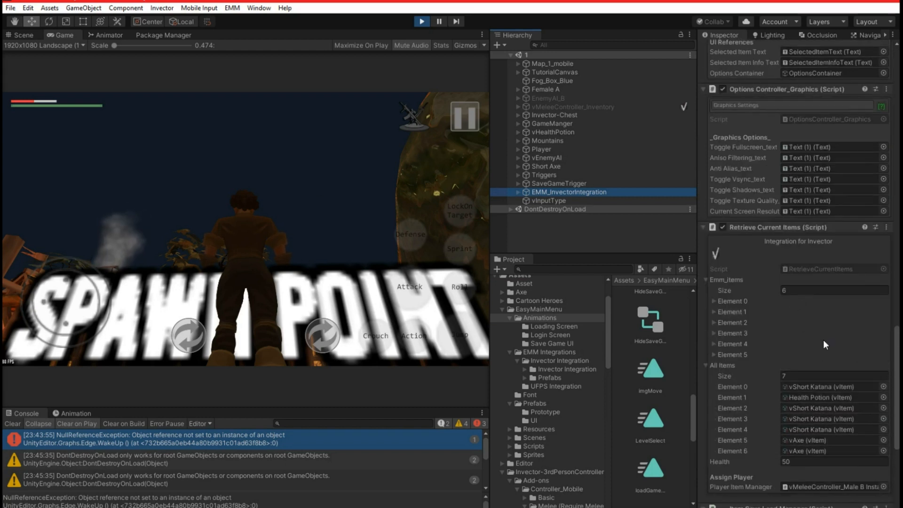
Step: Check the equippable weapons for the weapon slots in the reloaded game's inventory and return to play
left_click(321, 334)
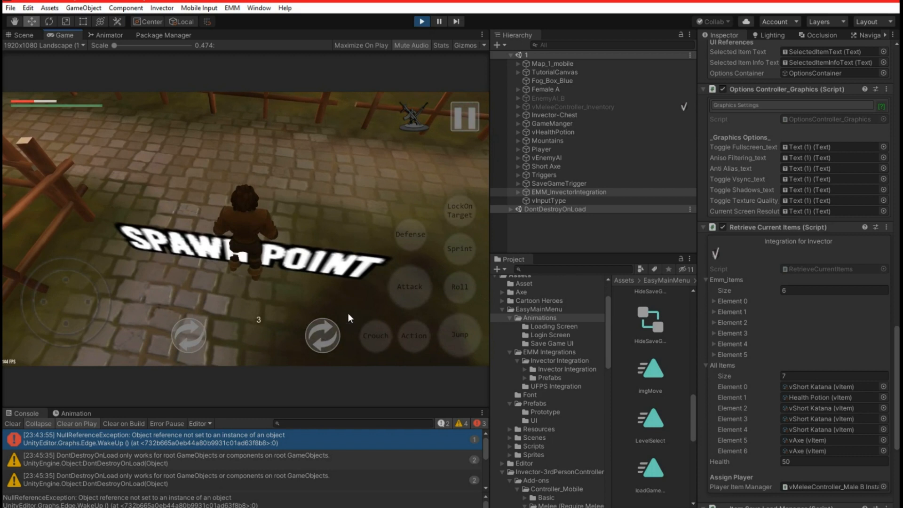
left_click(463, 118)
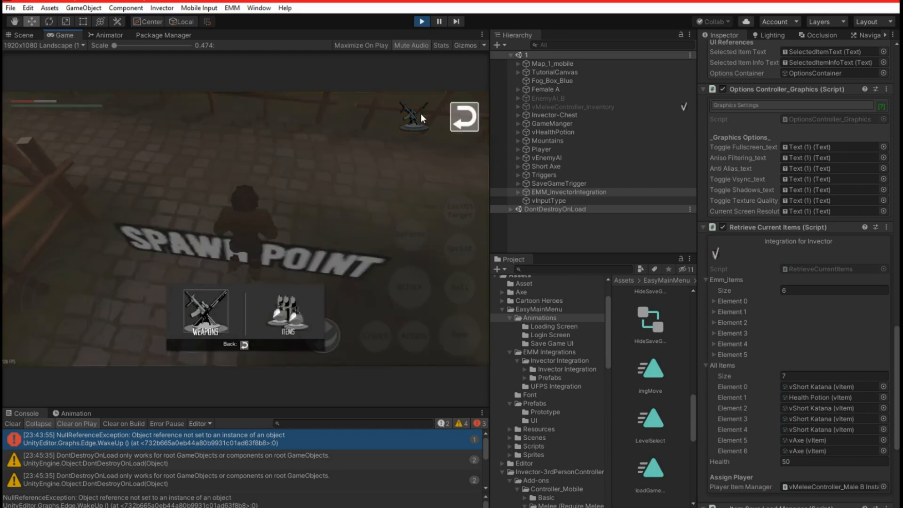
left_click(219, 312)
left_click(177, 213)
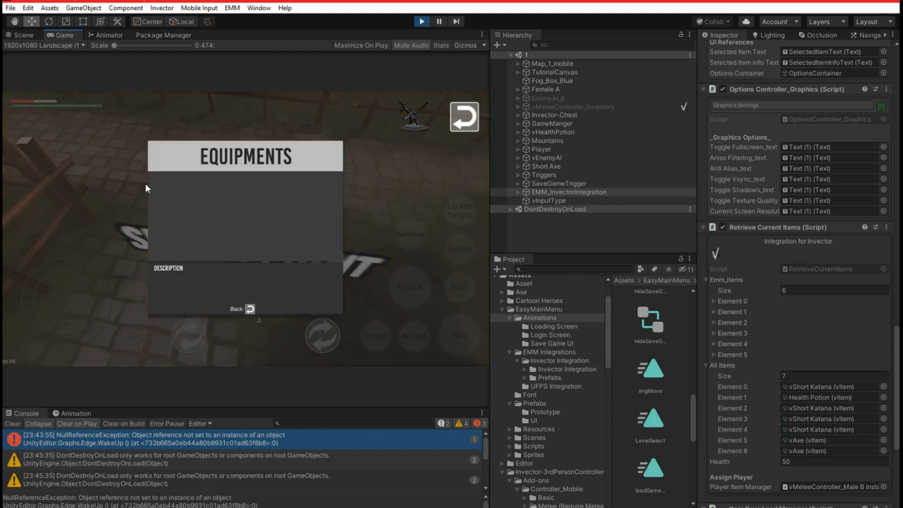
left_click(249, 309)
left_click(229, 212)
left_click(455, 116)
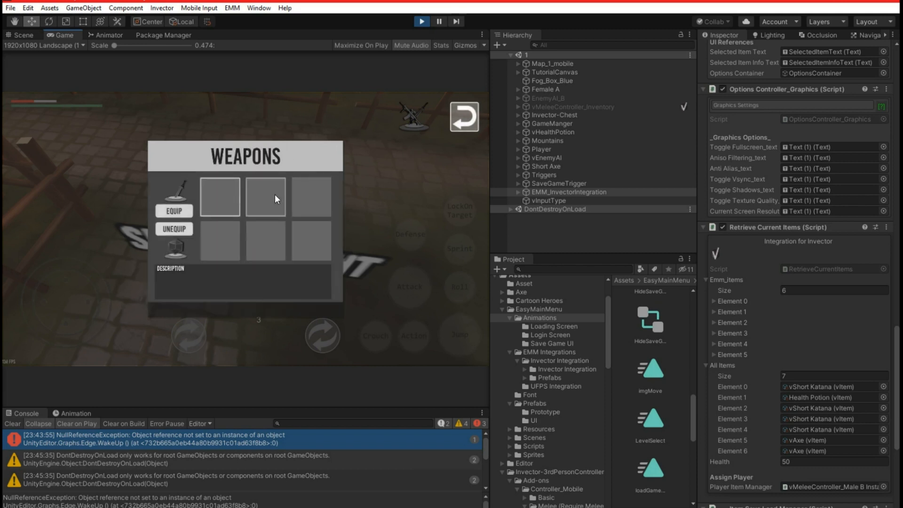
left_click(175, 210)
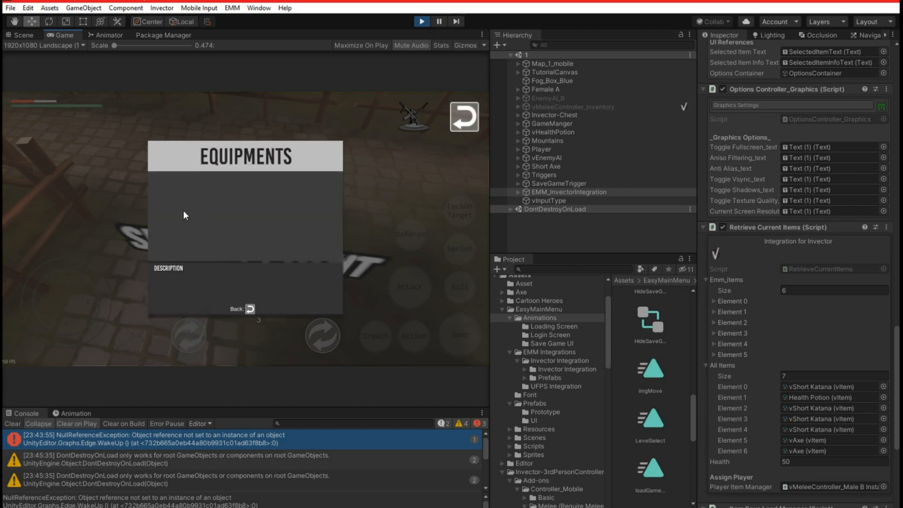
left_click(465, 117)
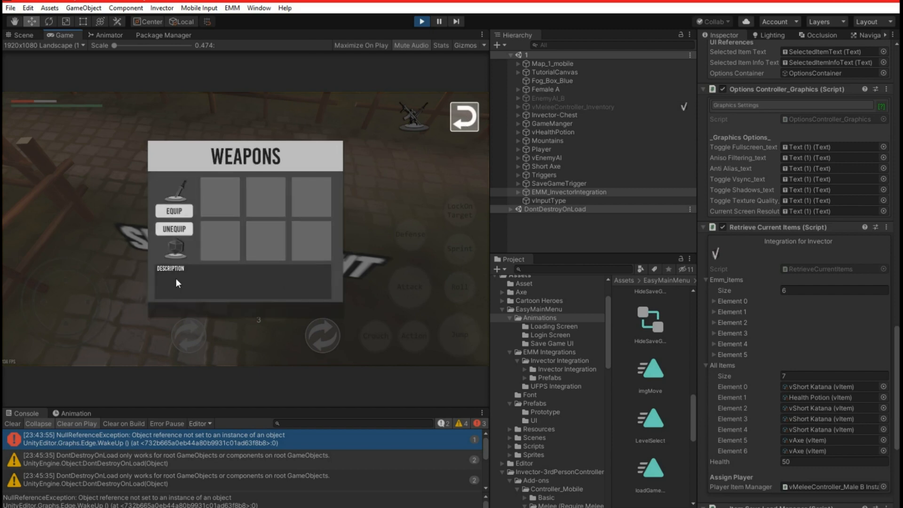
left_click(465, 118)
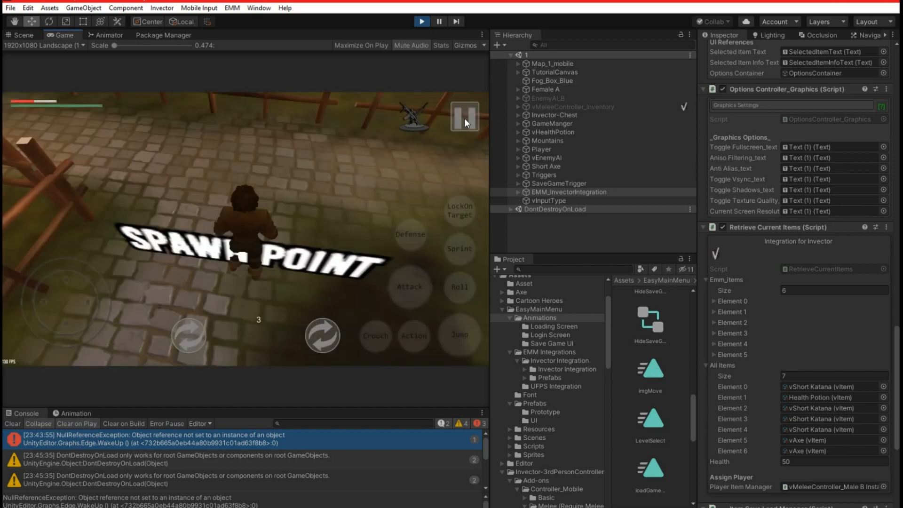
Step: Collapse the All Items list and locate the object assigned as Player Item Manager in the hierarchy
scroll(849, 380, "down", 5)
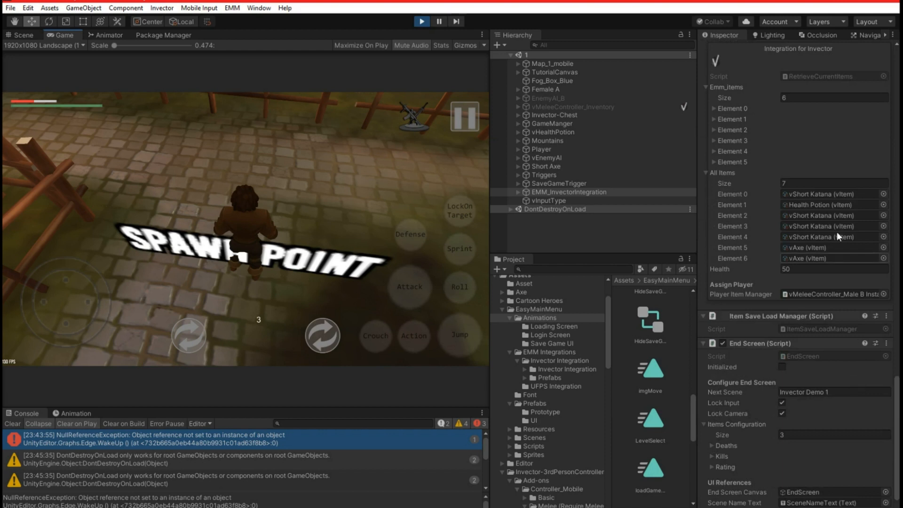
left_click(707, 172)
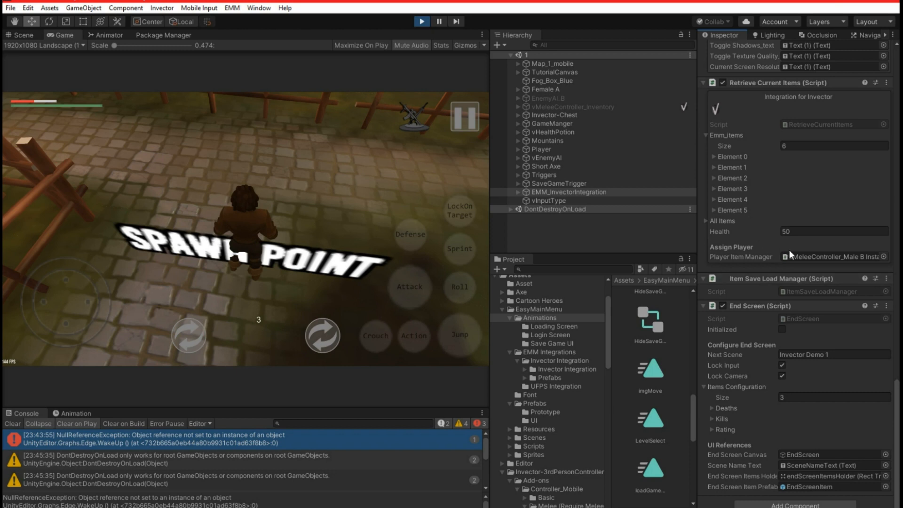
left_click(802, 255)
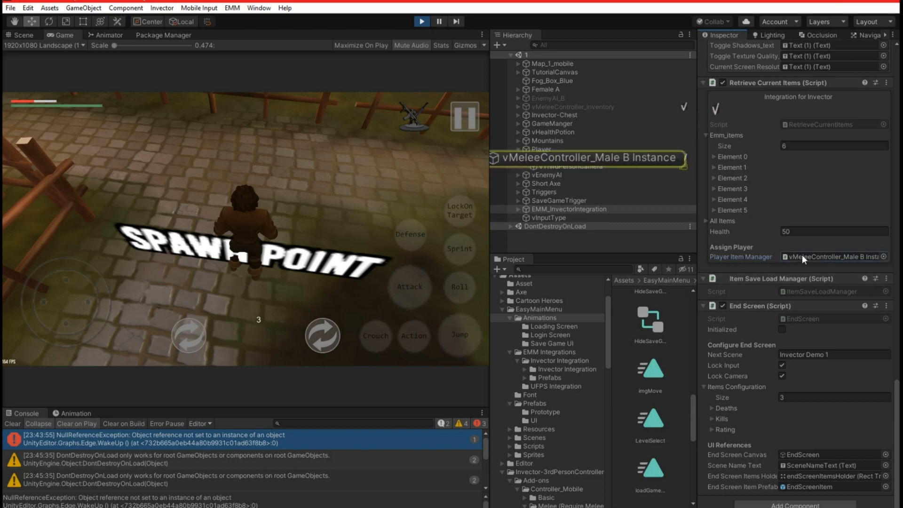
Step: Collapse the Emm_items list and open the Retrieve Current Items component's script for editing
left_click(706, 134)
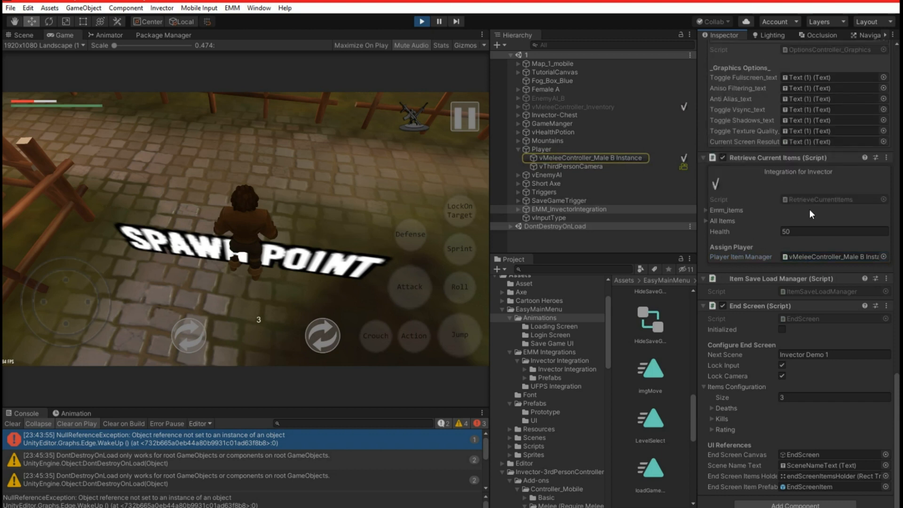
right_click(781, 158)
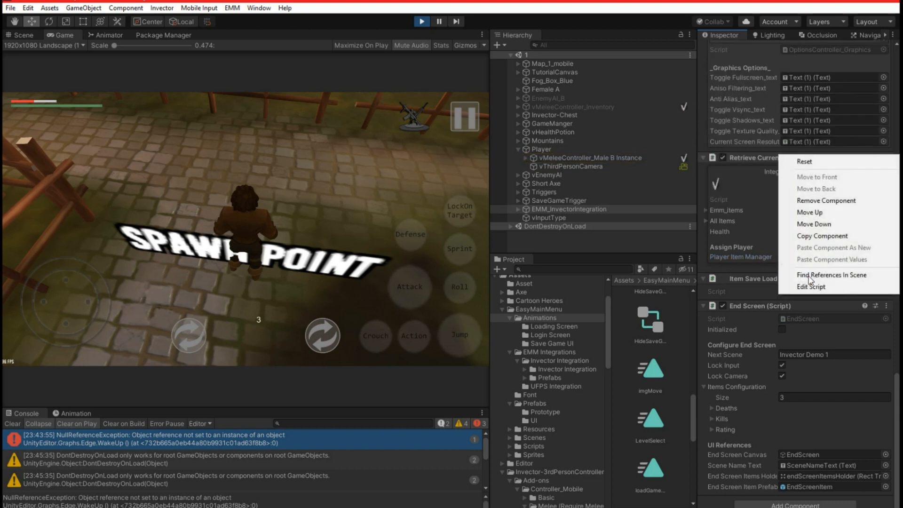
left_click(810, 286)
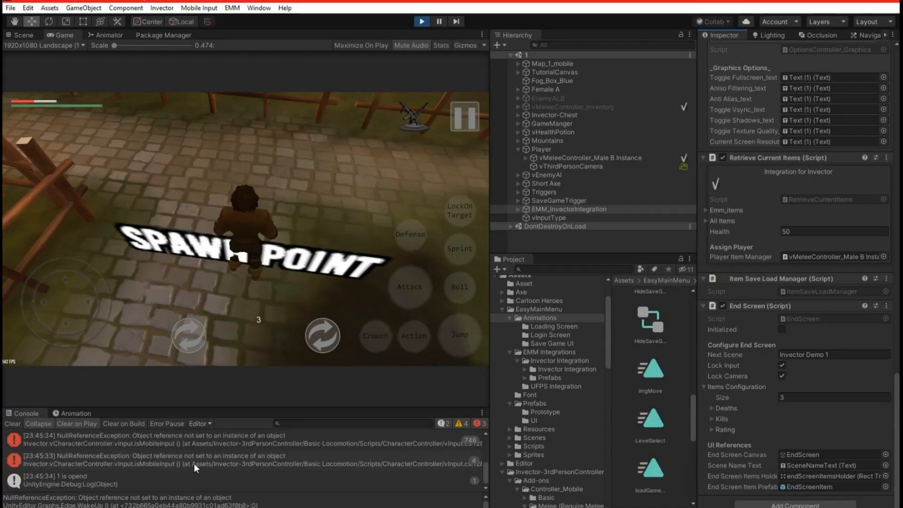
Step: Review the isMobileInput NullReferenceException entries in the console and clear all messages
left_click(159, 460)
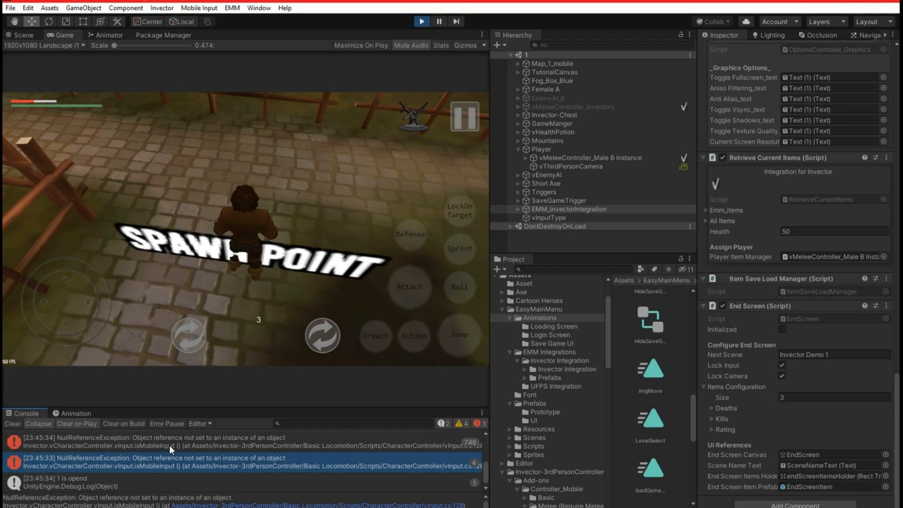
left_click(169, 445)
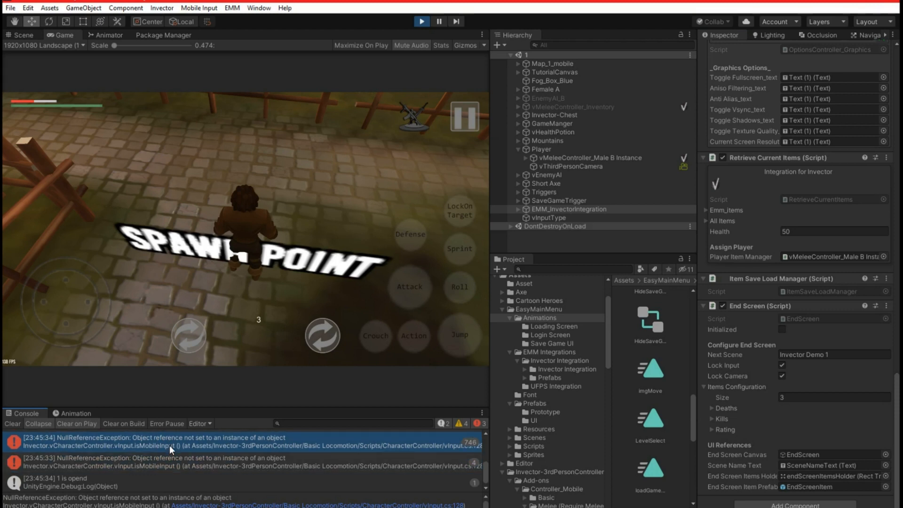
left_click_drag(486, 471, 486, 471)
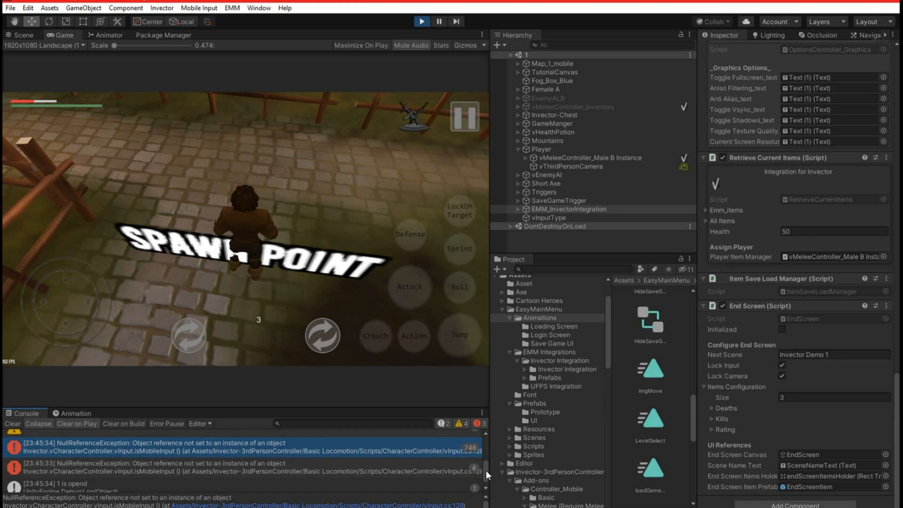
left_click(16, 424)
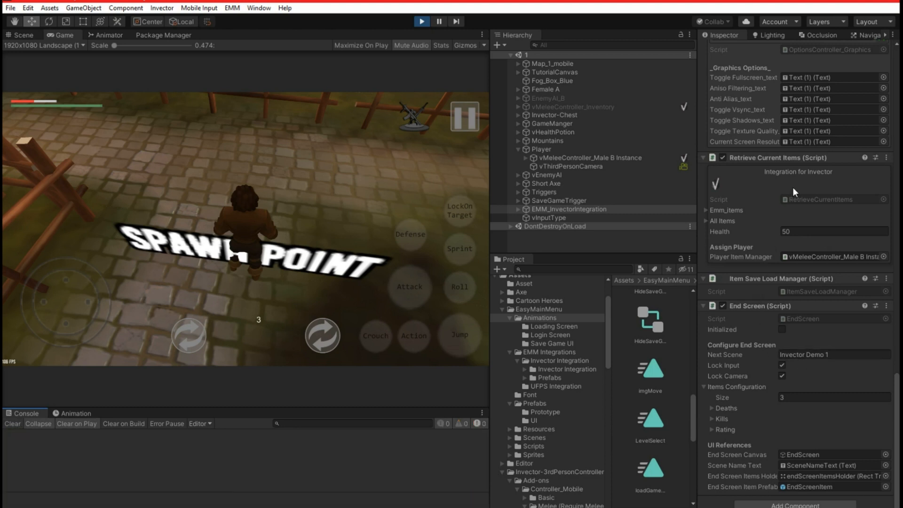
Step: Switch to Visual Studio and examine the AddToInventory and SaveData methods in RetrieveCurrentItems.cs
key("alt+Tab")
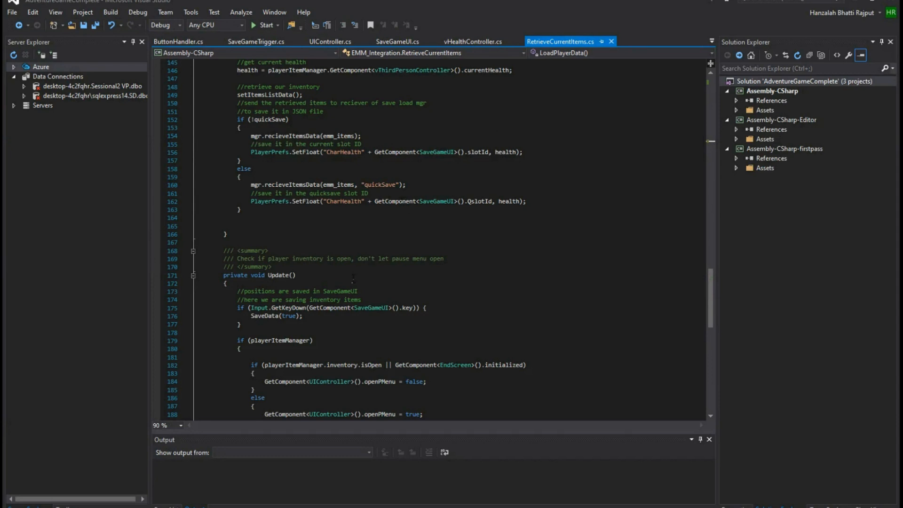
scroll(359, 327, "up", 5)
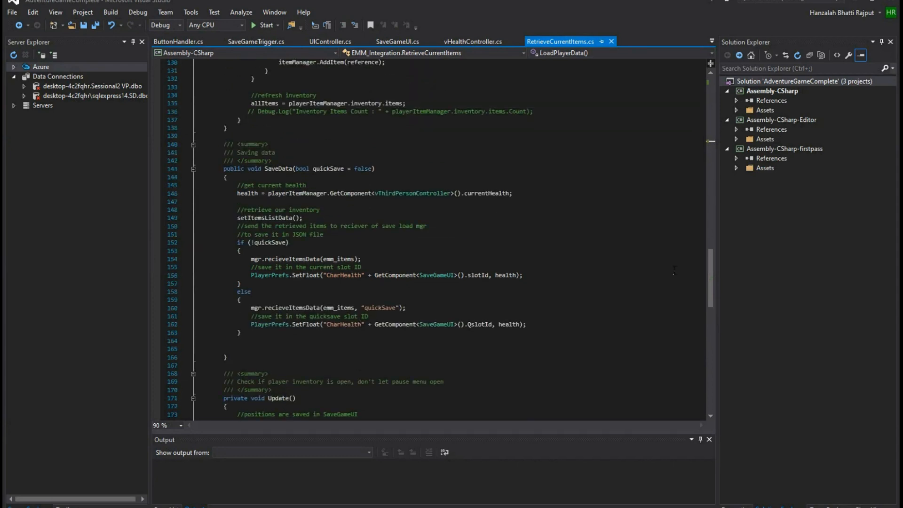
left_click_drag(710, 273, 711, 230)
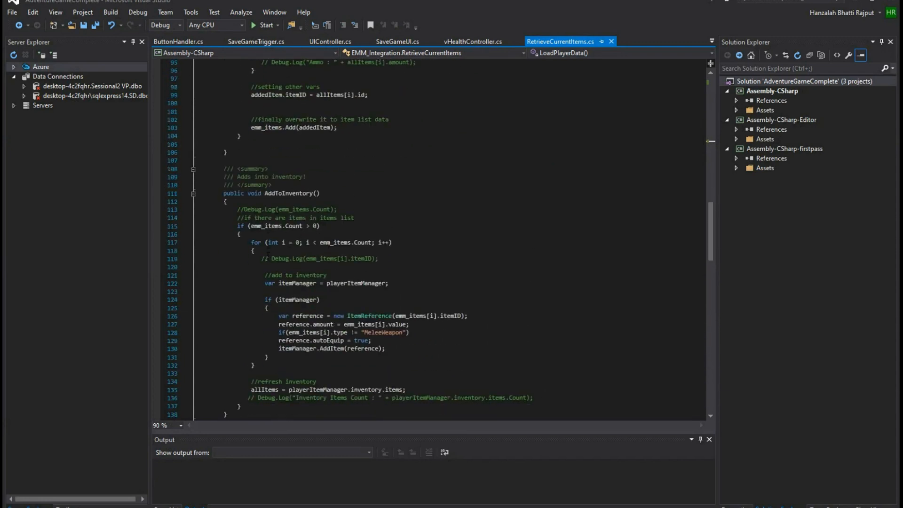
scroll(279, 274, "down", 1)
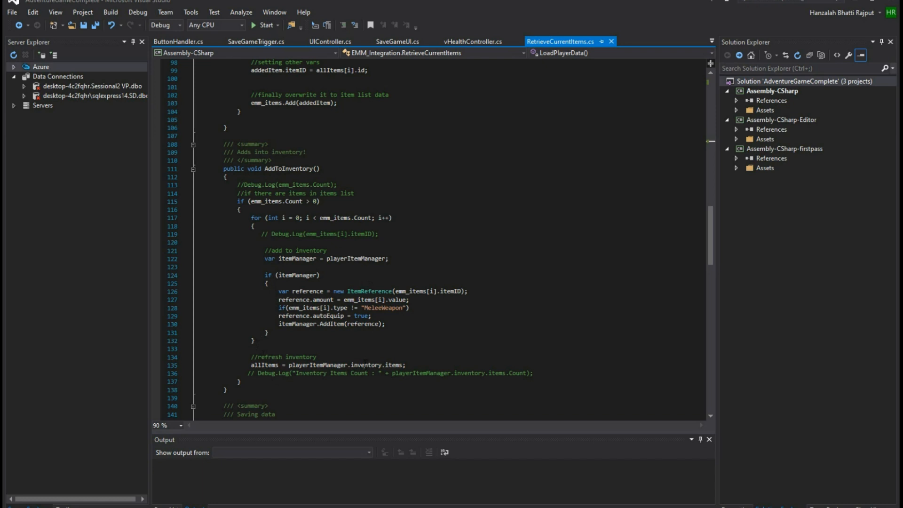
scroll(292, 180, "down", 2)
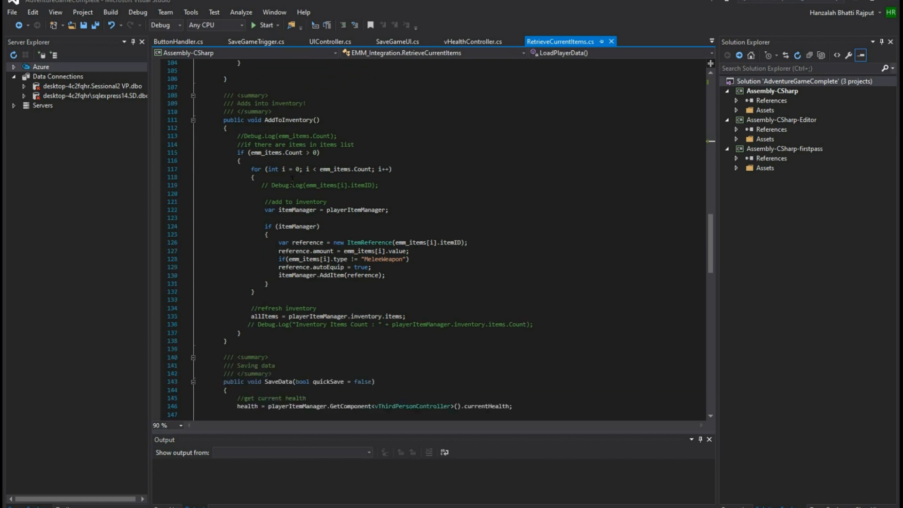
scroll(292, 178, "down", 6)
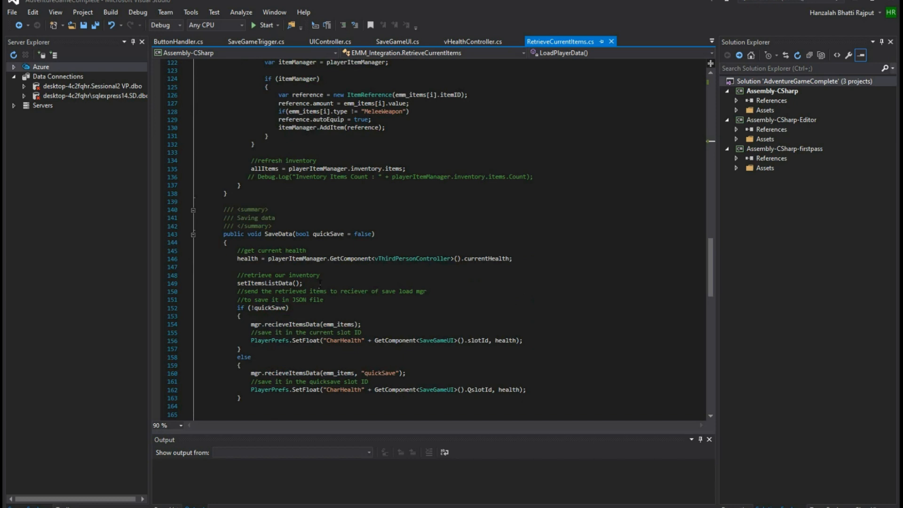
scroll(319, 282, "up", 8)
scroll(320, 283, "up", 5)
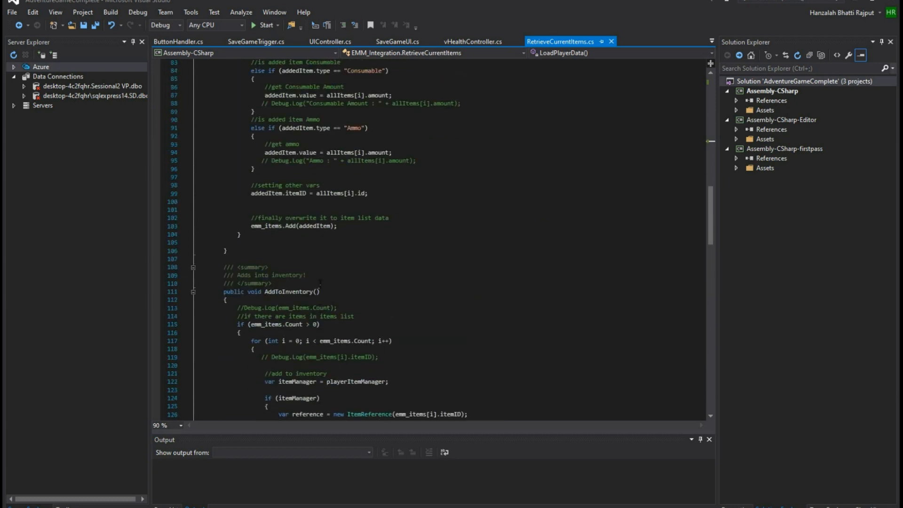
Step: Review the setItemsListData method and the player-health loading code, and close RetrieveCurrentItems.cs
scroll(320, 282, "up", 10)
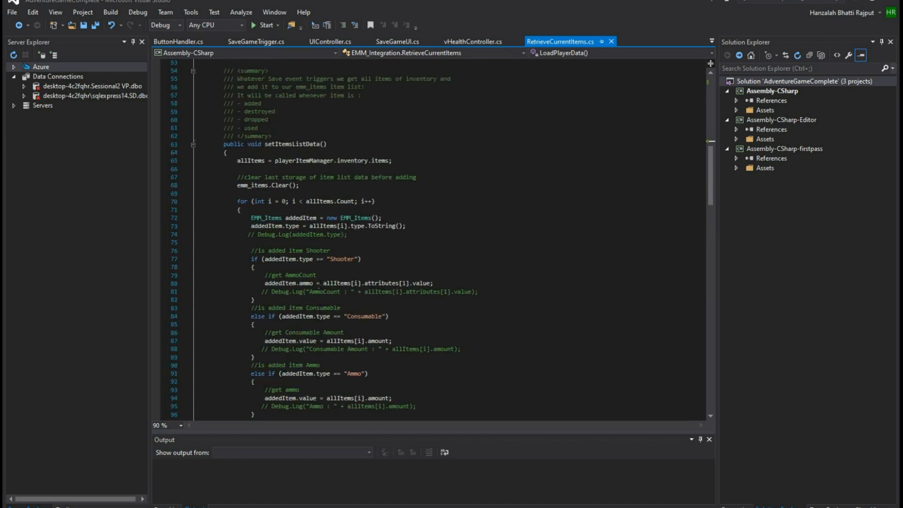
scroll(319, 285, "up", 4)
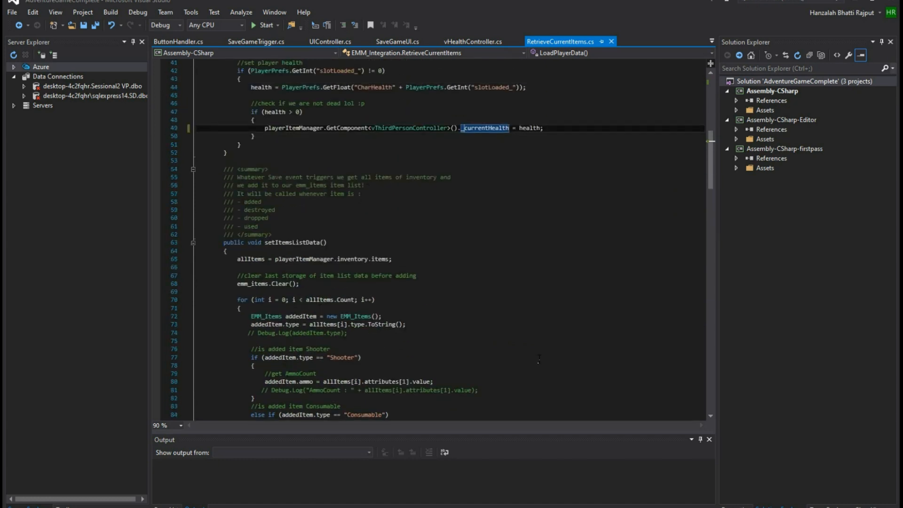
left_click(612, 42)
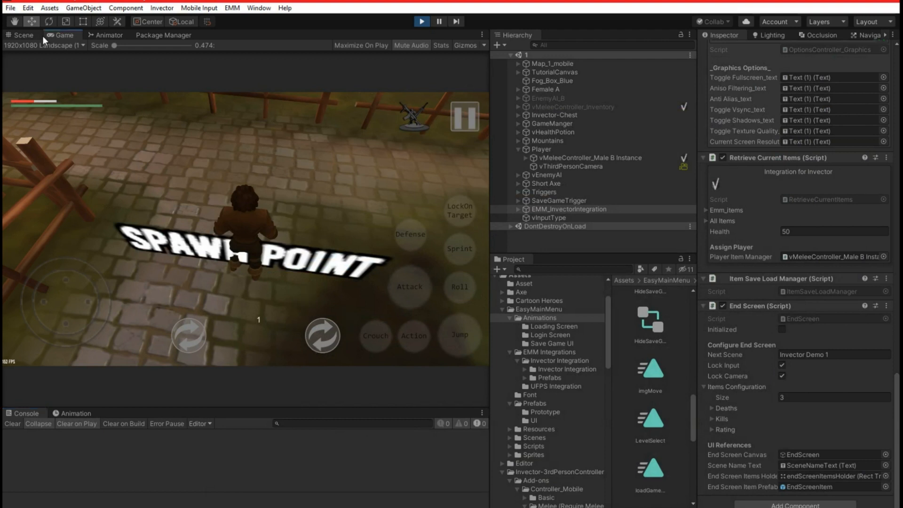
Step: Switch to the running game in Unity, move the character to Save Point 1, and cycle both equipment slots
left_click(466, 120)
left_click(103, 187)
left_click_drag(330, 210, 360, 204)
left_click_drag(256, 253, 106, 248)
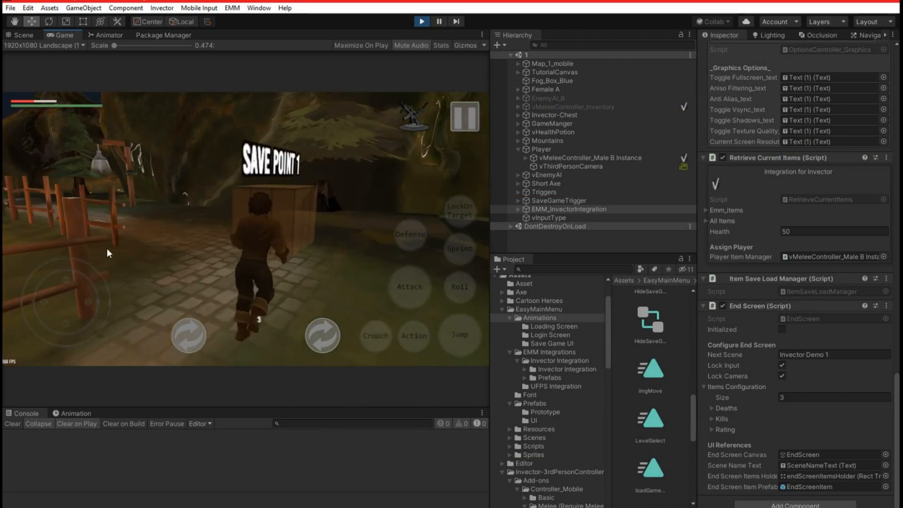
left_click(204, 334)
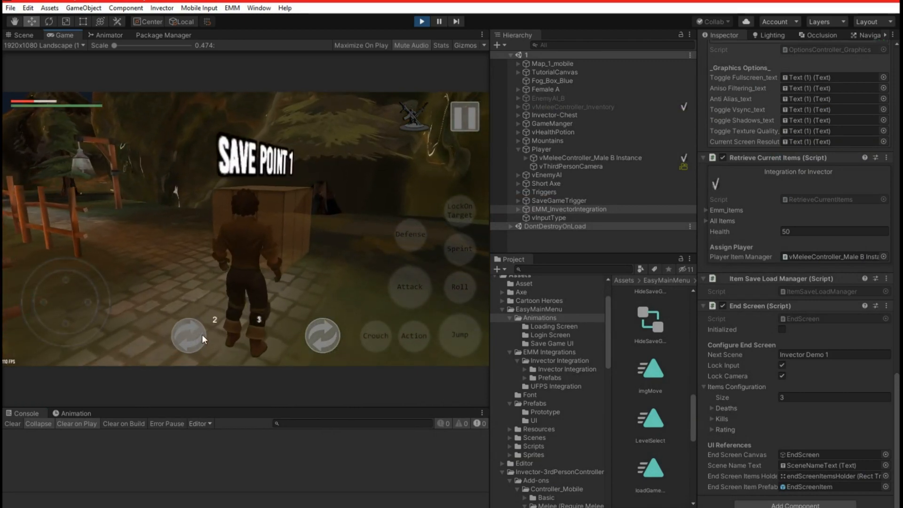
left_click(317, 339)
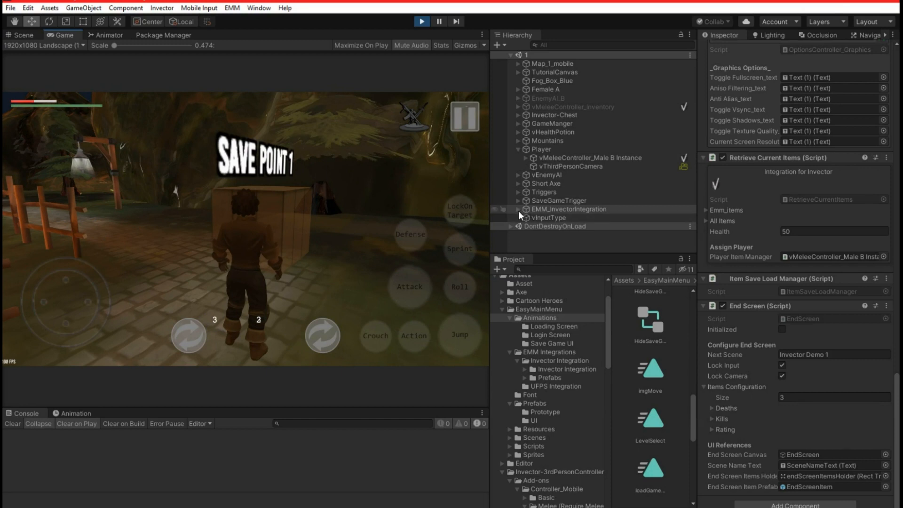
Step: Expand both Inventory_Melee_Mobile objects under DontDestroyOnLoad and deactivate the second one
left_click(529, 218)
left_click(511, 226)
scroll(571, 190, "down", 1)
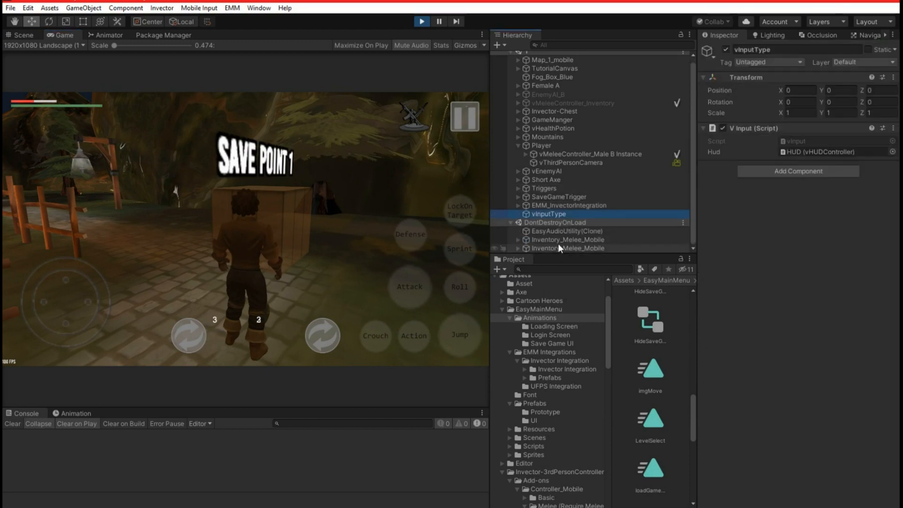
left_click(556, 239)
left_click(518, 239)
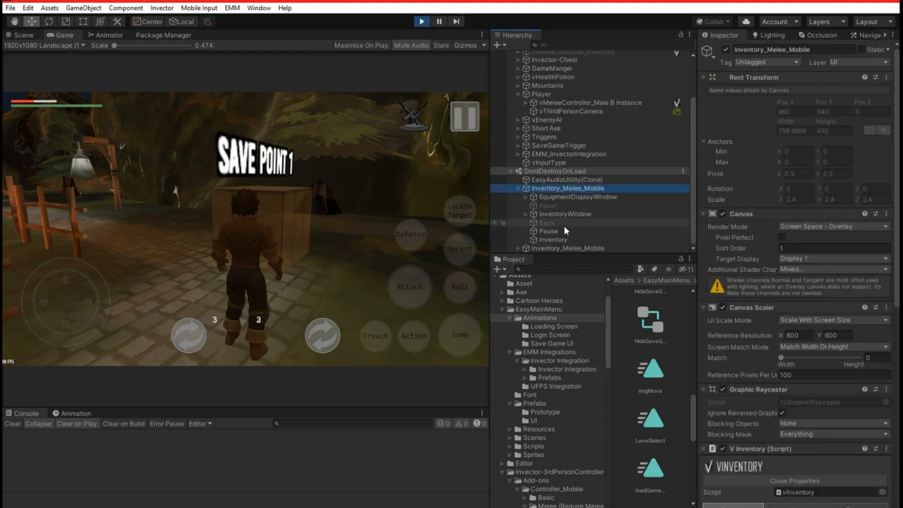
left_click(518, 247)
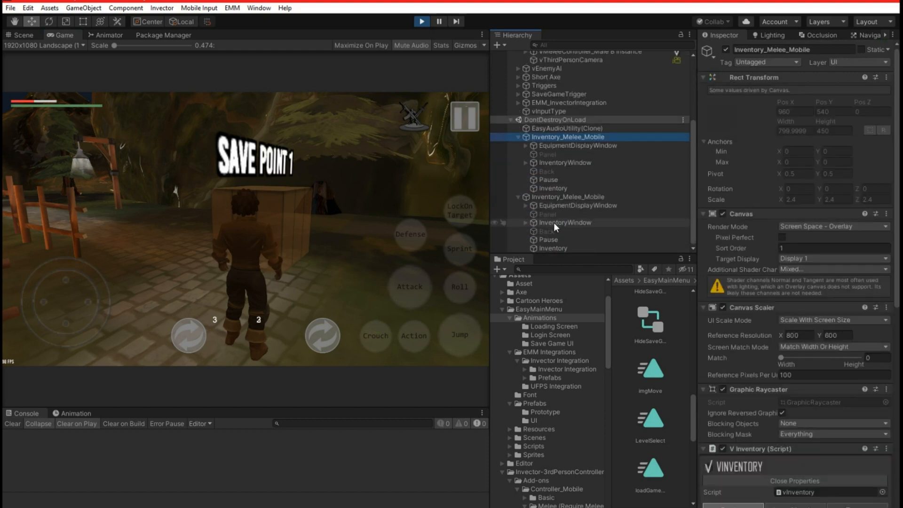
left_click(563, 196)
left_click(725, 50)
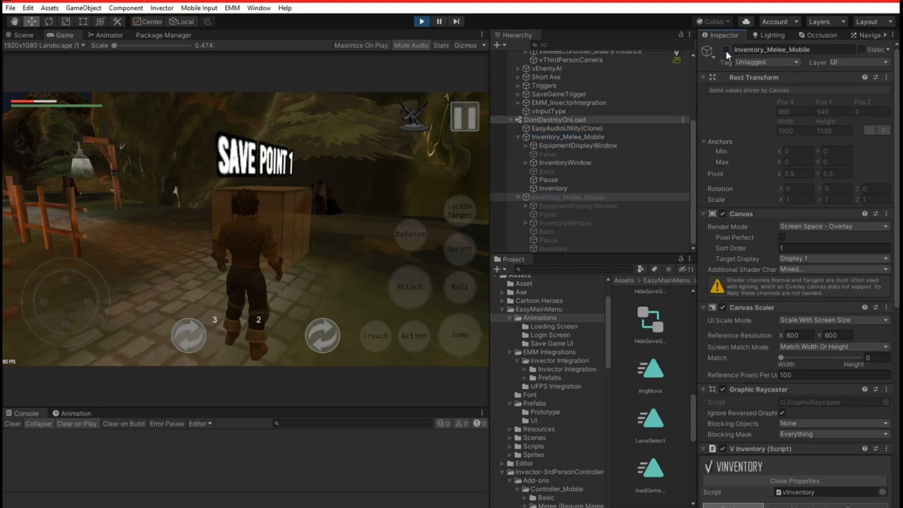
Step: Examine the deactivated inventory's V Inventory and V Open Close Inventory Trigger settings, and look through the scene objects in the hierarchy
scroll(722, 362, "down", 5)
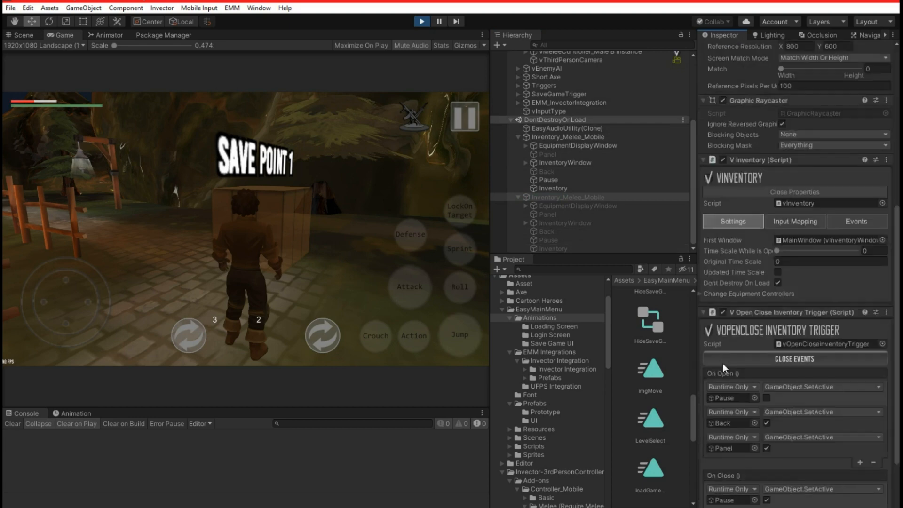
scroll(779, 398, "down", 2)
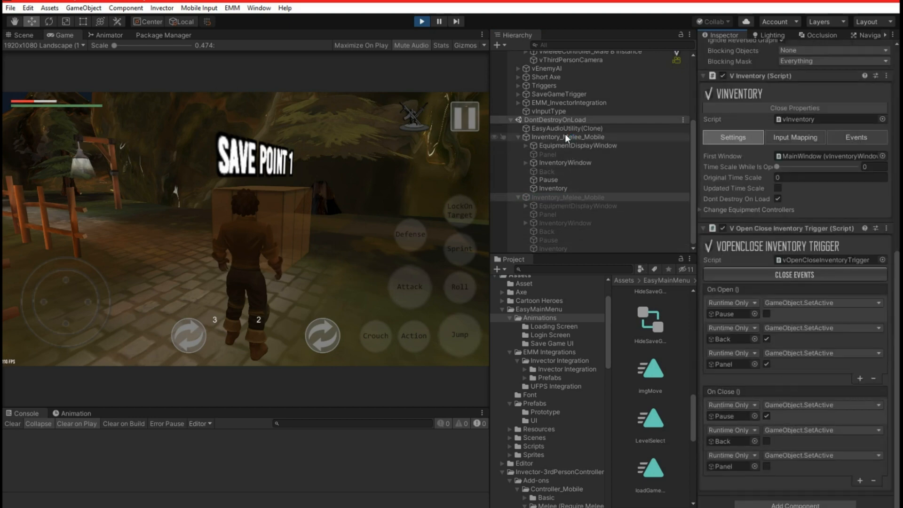
scroll(565, 135, "up", 2)
scroll(563, 138, "up", 2)
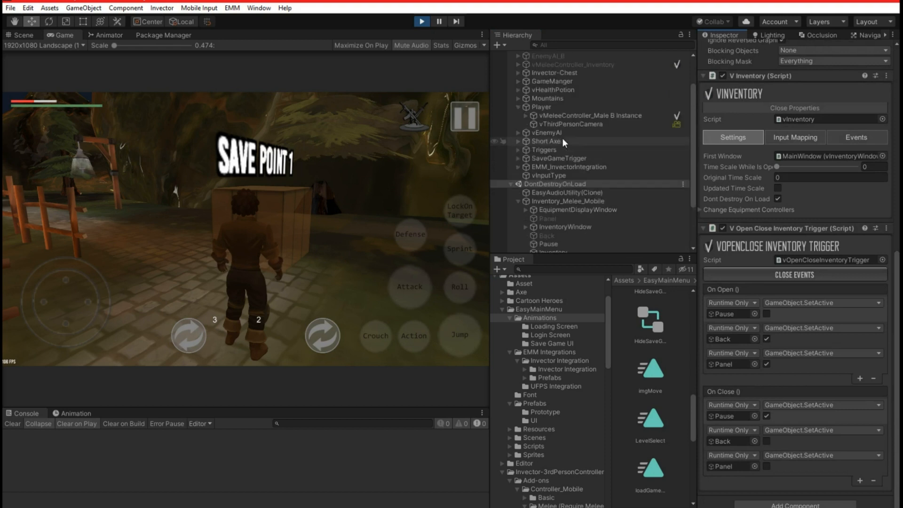
scroll(562, 126, "up", 2)
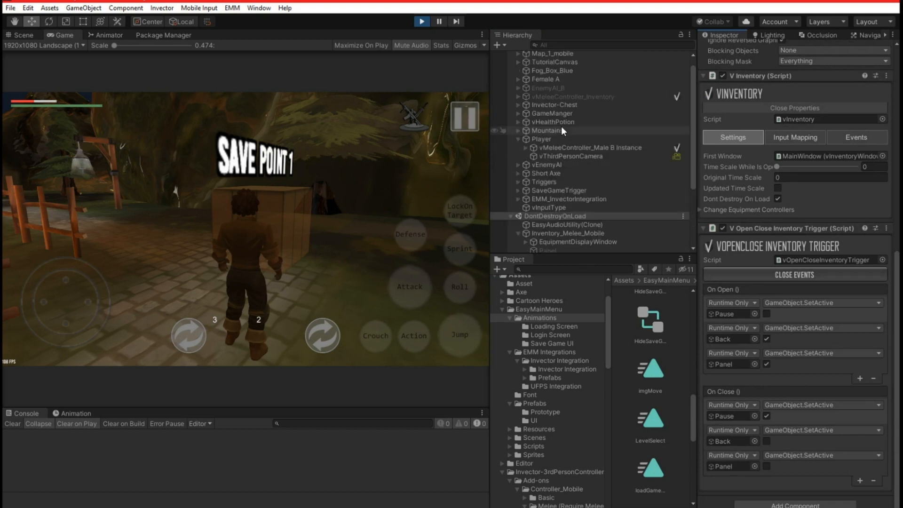
left_click(518, 113)
scroll(602, 198, "down", 8)
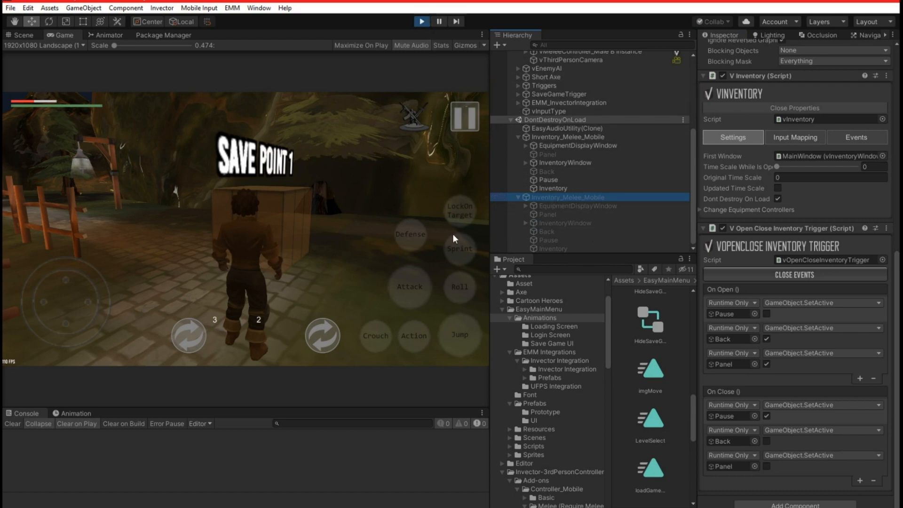
Step: Test an equipment slot's weapon cycling, check the equipment available for an empty weapon slot, and return to the game
left_click(333, 336)
left_click(331, 337)
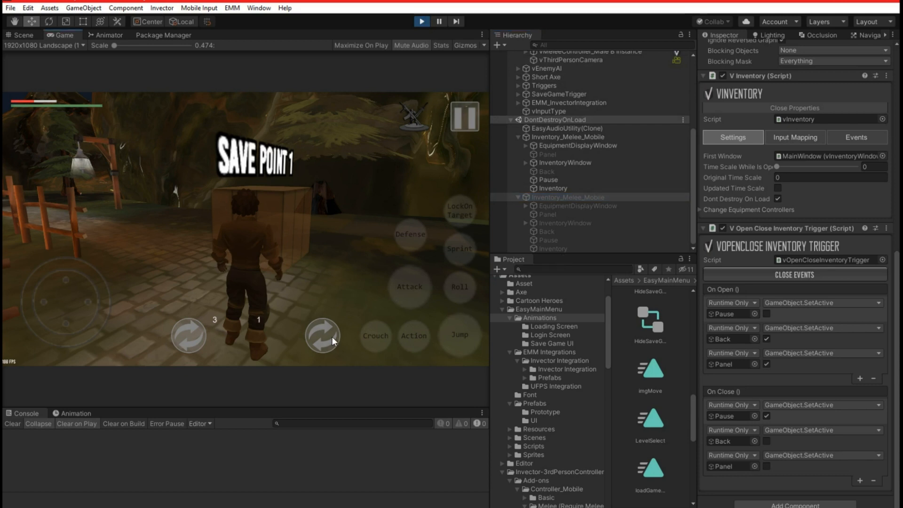
left_click(413, 123)
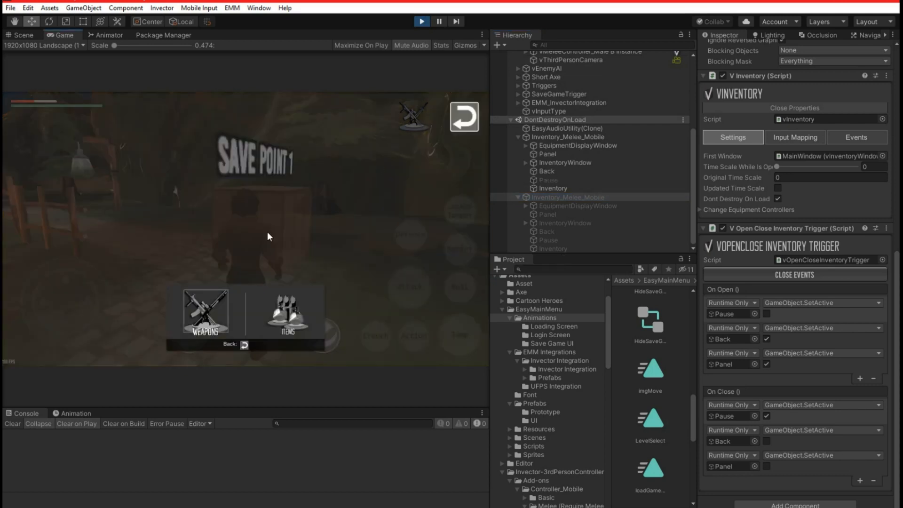
left_click(212, 316)
left_click(173, 206)
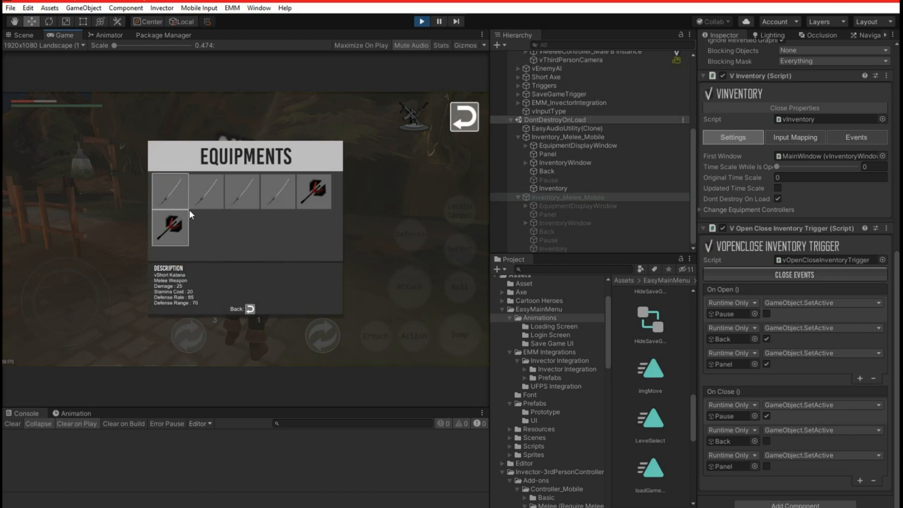
left_click(463, 119)
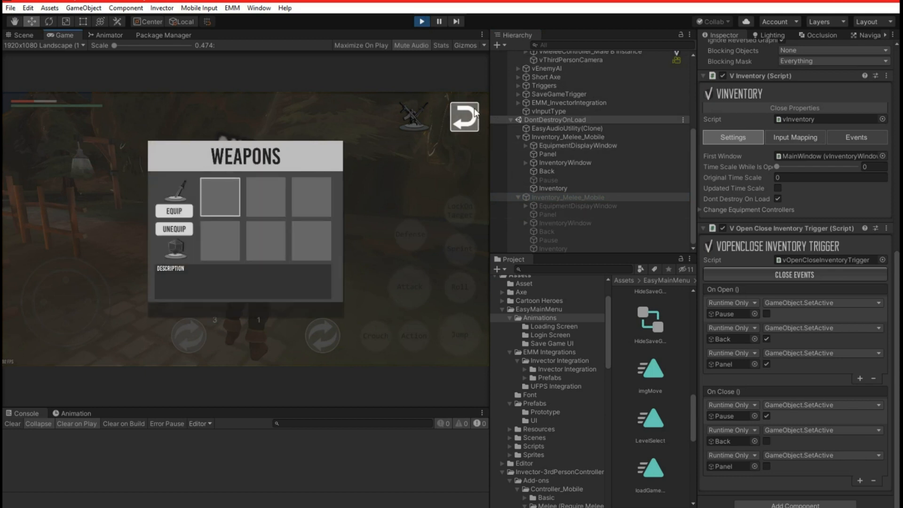
left_click(464, 120)
left_click(464, 118)
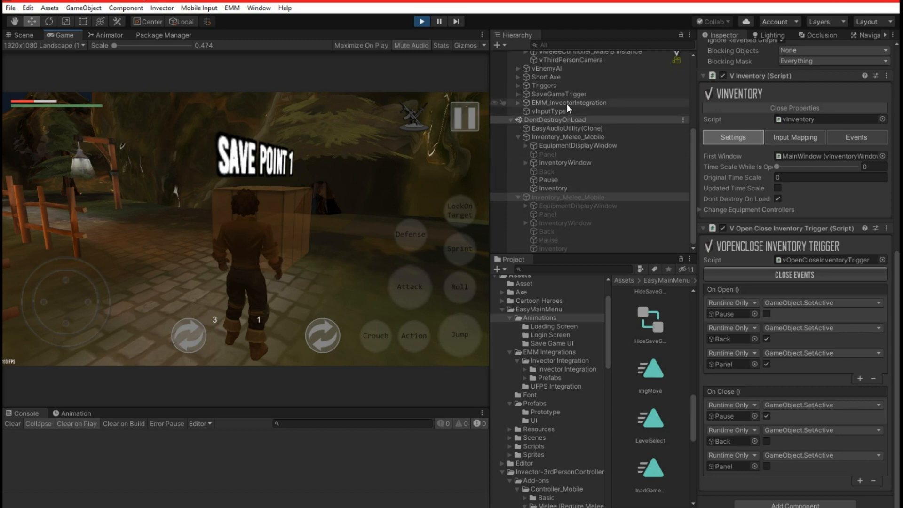
Step: Run the character away from the save point through the village and exit play mode
left_click_drag(98, 300, 94, 340)
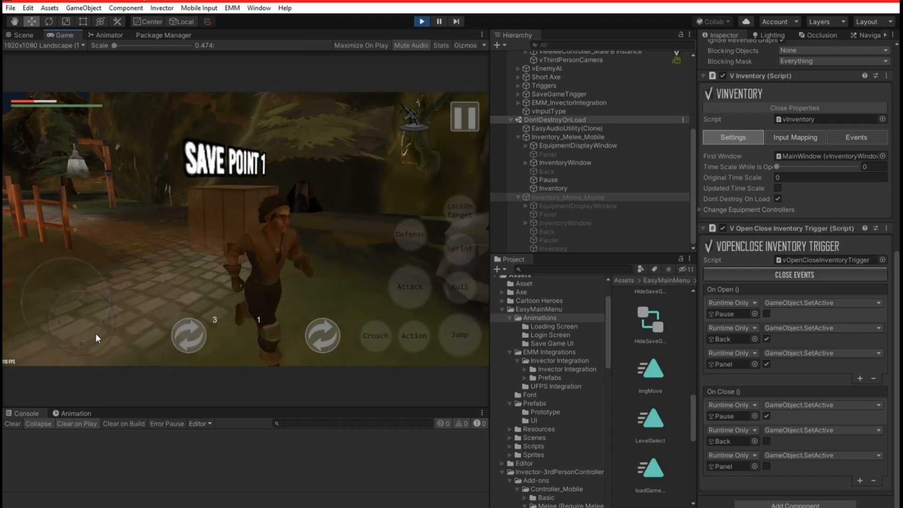
left_click_drag(320, 241, 760, 242)
left_click_drag(63, 271, 94, 247)
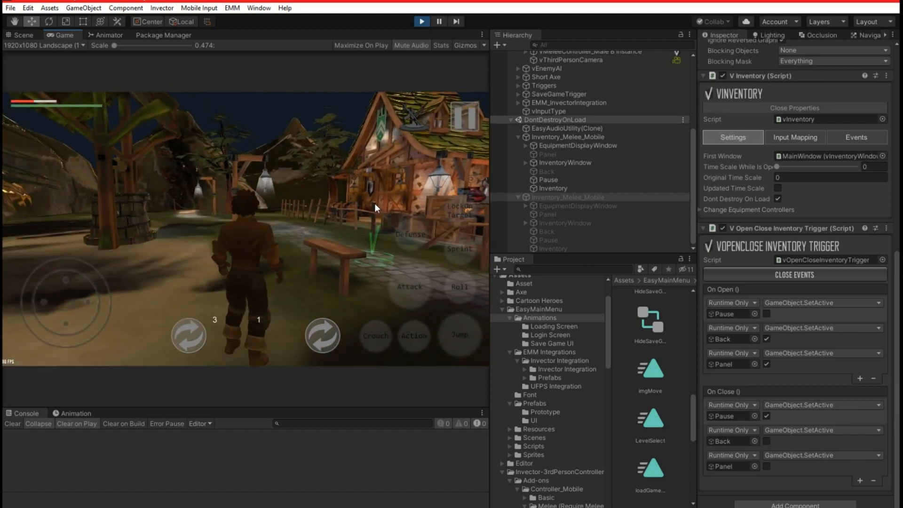
left_click_drag(215, 213, 194, 201)
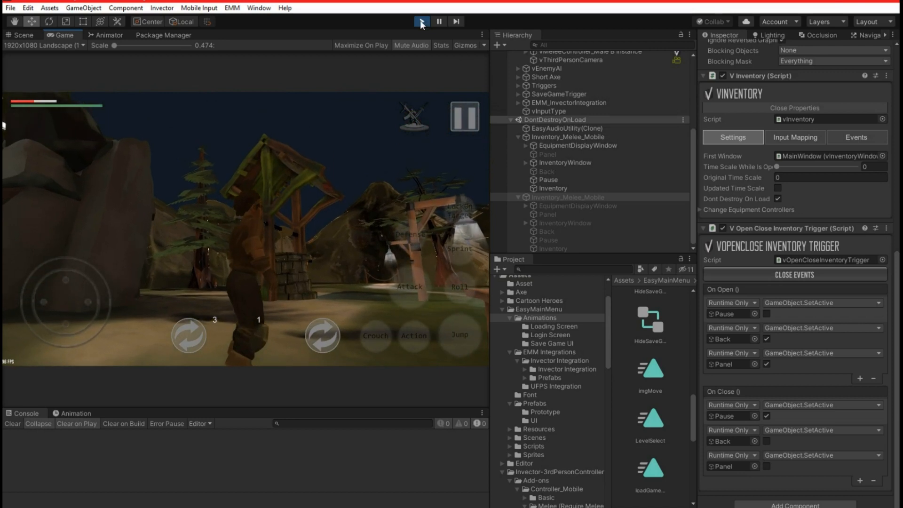
left_click(421, 21)
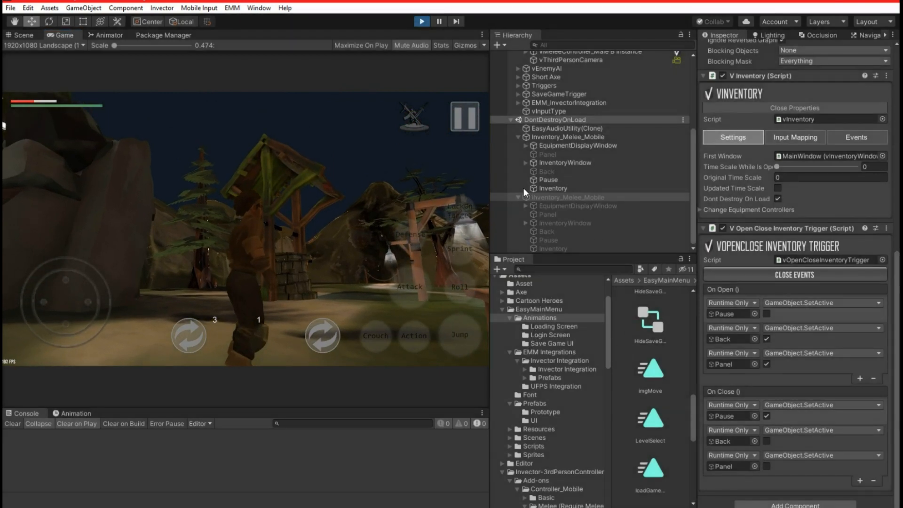
key("ctrl+p")
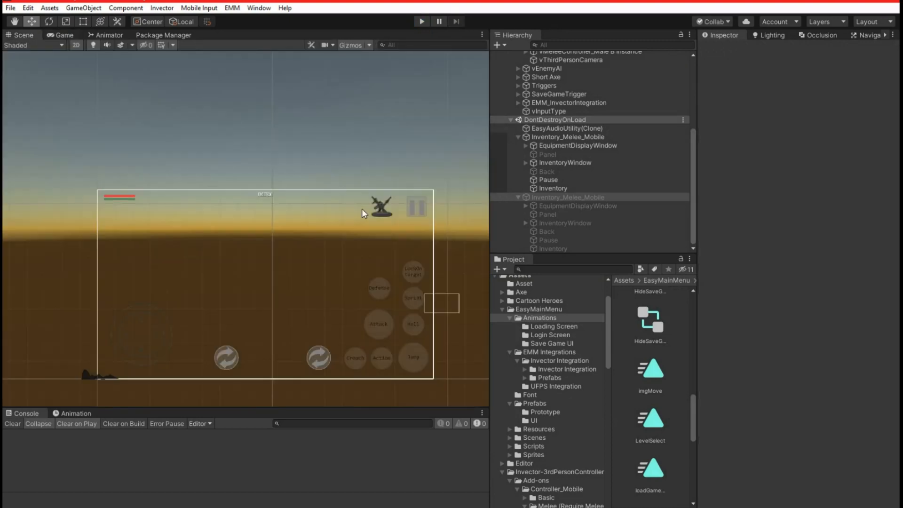
Step: Switch the Scene view to 3D and collapse Inventory_Melee_Mobile, EMM_InvectorIntegration and TutorialCanvas in the hierarchy
left_click(75, 45)
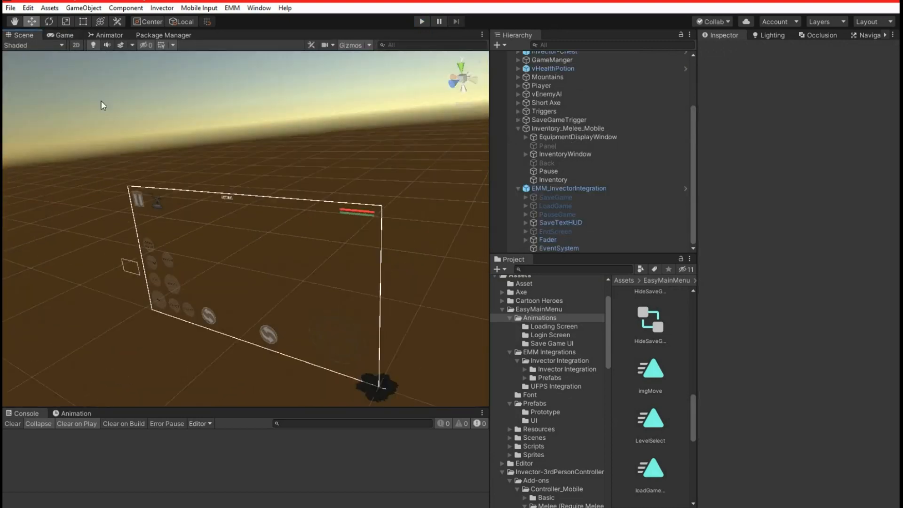
left_click(519, 129)
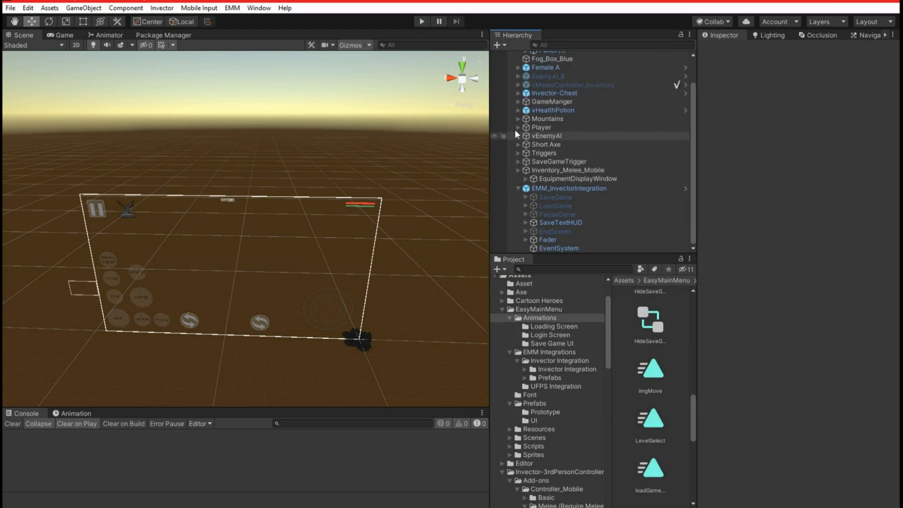
left_click(521, 185)
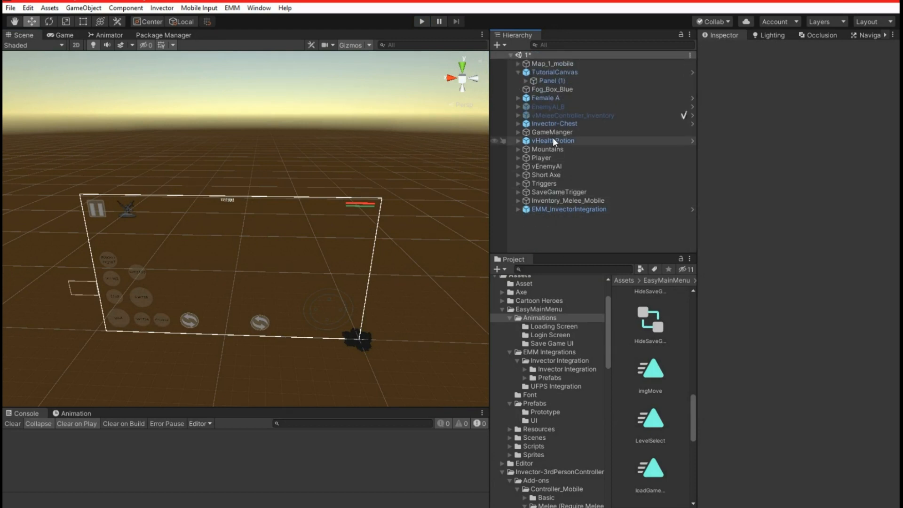
left_click(518, 72)
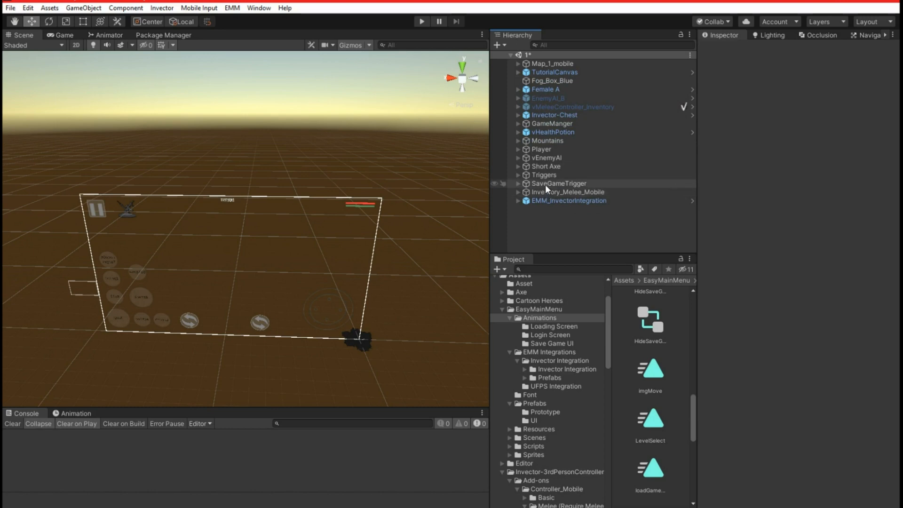
Step: Frame SaveGameTrigger in the Scene view and open the Prefabs folder under EMM Integrations > Invector Integration
double_click(545, 184)
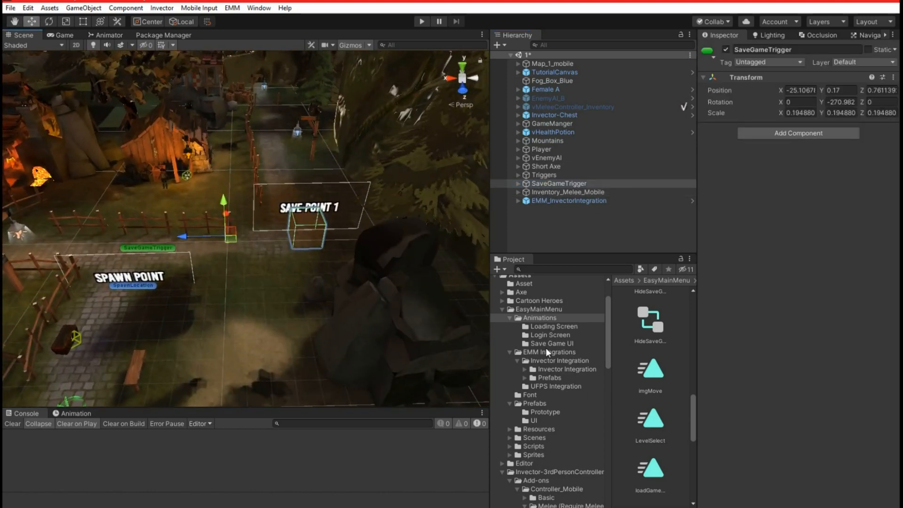
left_click(549, 376)
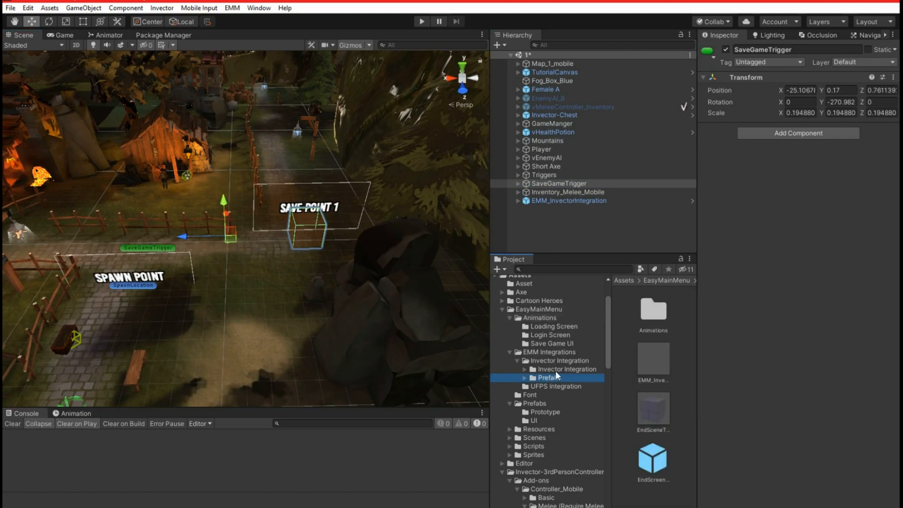
left_click(556, 371)
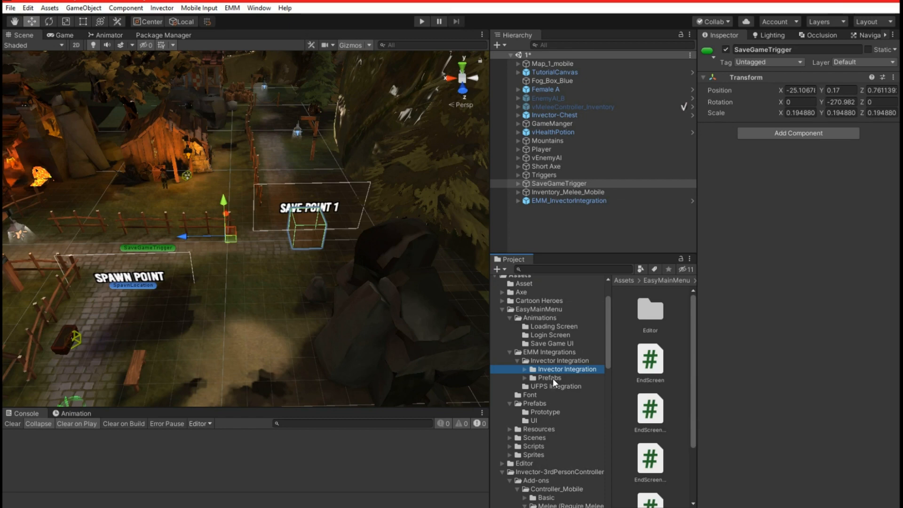
left_click(552, 378)
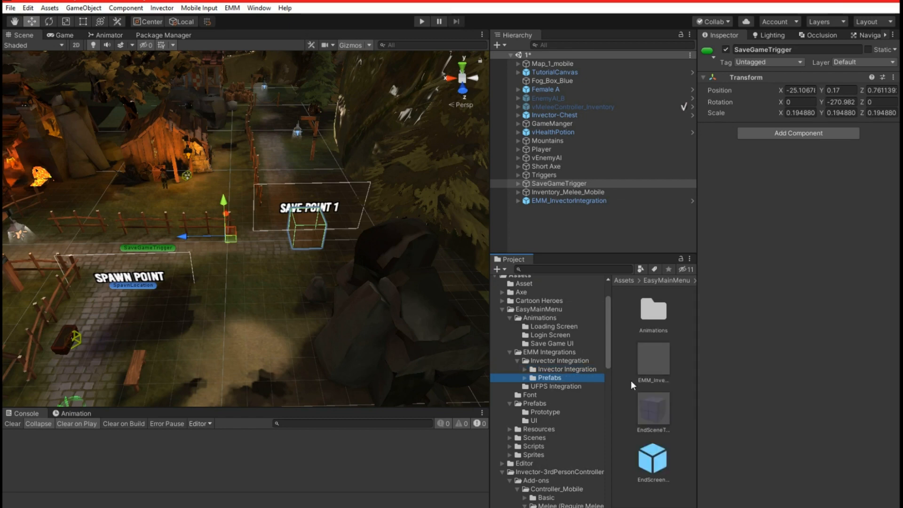
Step: Place the EndSceneTrigger prefab on the path beside the house at about X -34.8, Y 0.27, Z -26.5, rotated about -271.5° around Y
right_click_drag(360, 252, 387, 333)
left_click(661, 408)
left_click_drag(661, 412, 516, 309)
left_click(46, 24)
left_click_drag(368, 311, 368, 282, "alt")
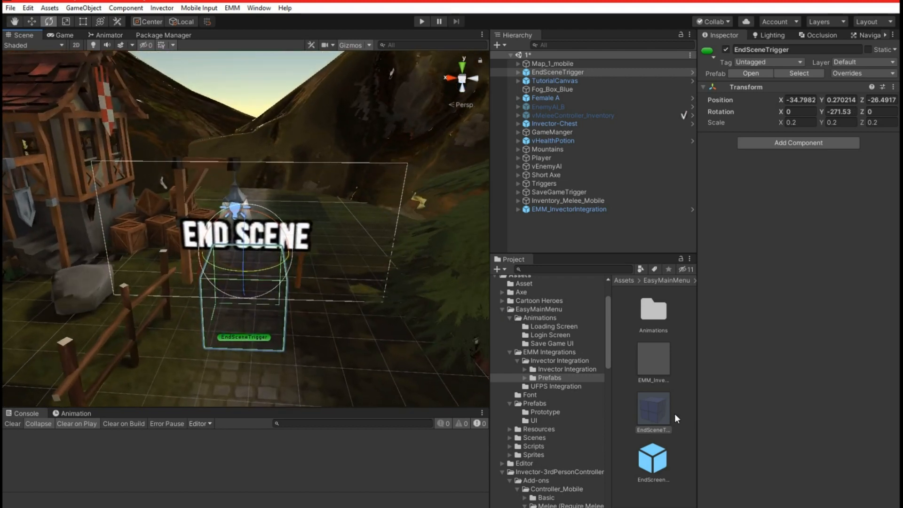
Step: Review the EndScreenItem prefab's components and add the prefab to the scene hierarchy
left_click(657, 460)
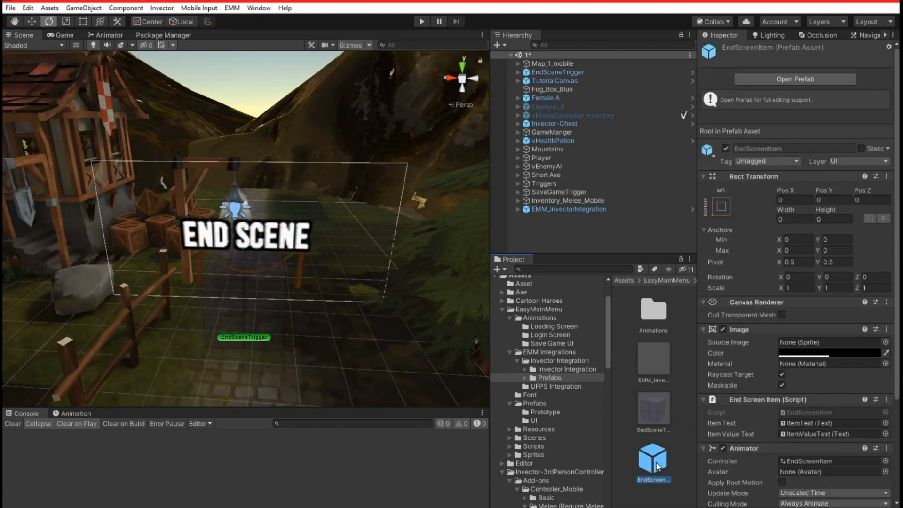
scroll(821, 431, "down", 5)
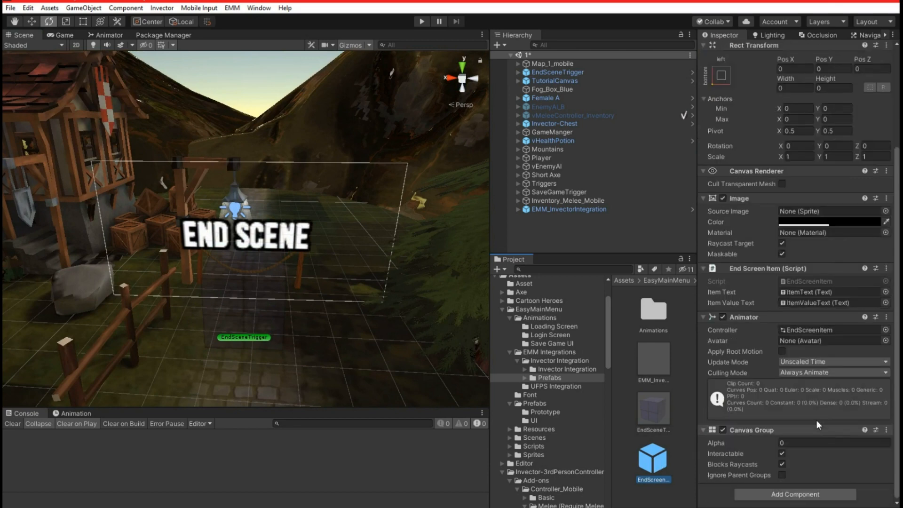
left_click_drag(652, 463, 548, 216)
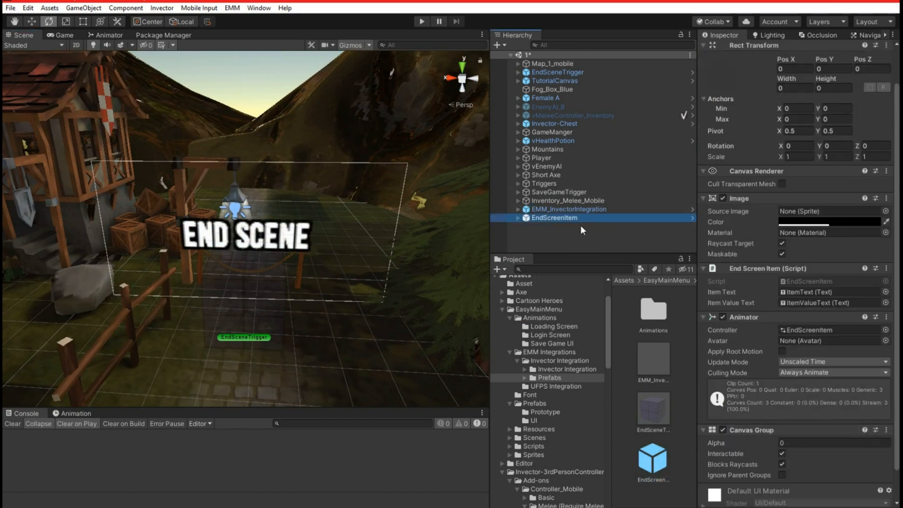
Step: Unpack the EMM_InvectorIntegration prefab and nest EndScreenItem inside it between Fader and EventSystem
left_click(567, 208)
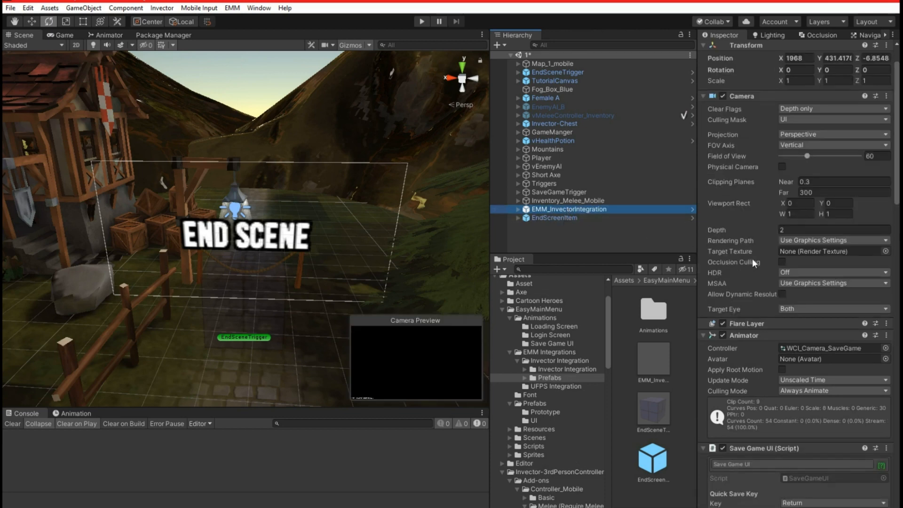
scroll(765, 264, "down", 20)
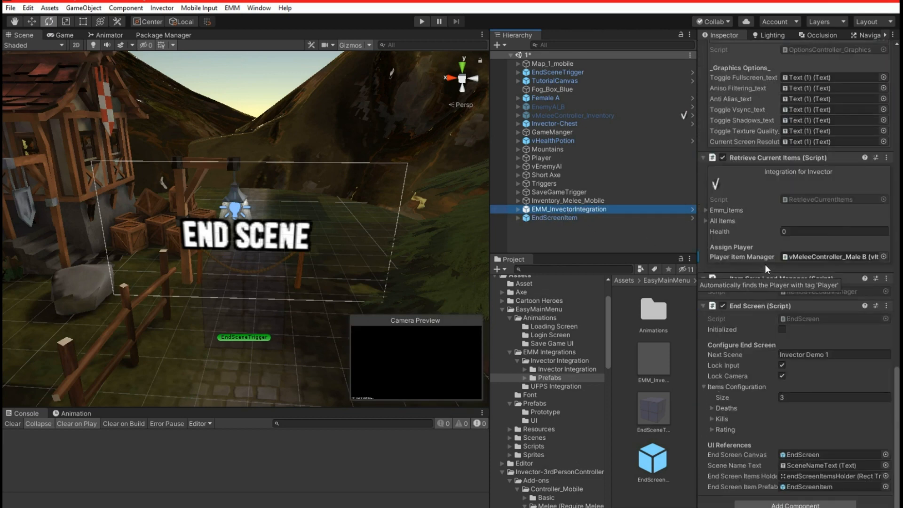
left_click_drag(548, 219, 557, 238)
left_click(518, 209)
scroll(555, 222, "down", 2)
left_click(524, 290)
right_click(541, 181)
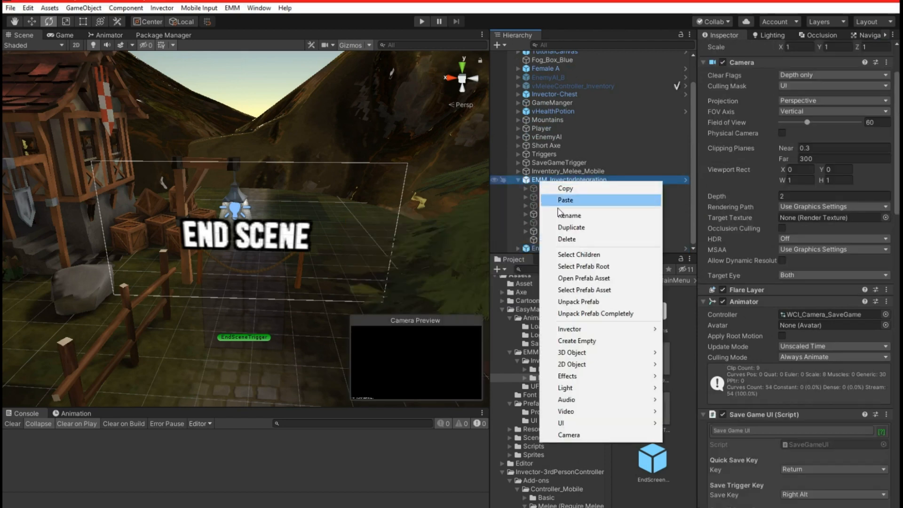
left_click(578, 302)
mouse_move(544, 248)
left_mouse_down()
mouse_move(551, 201)
mouse_move(549, 233)
left_mouse_up()
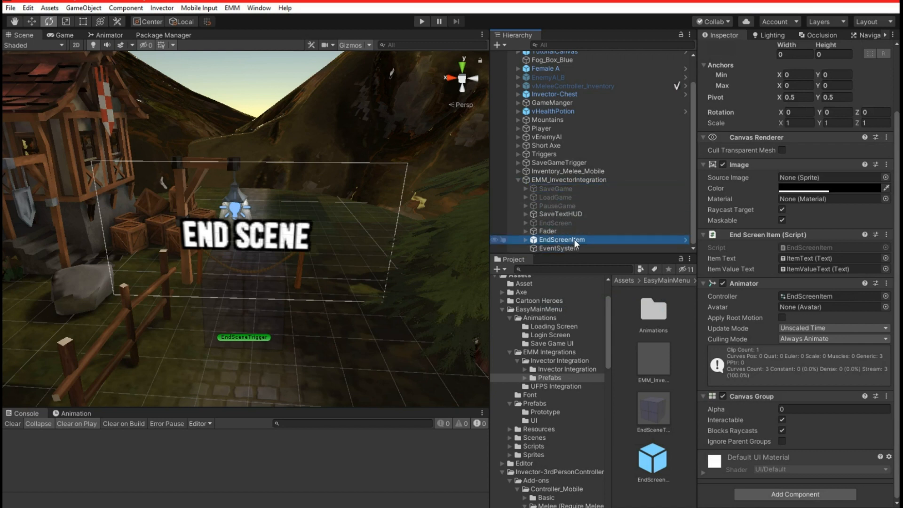
left_click(519, 179)
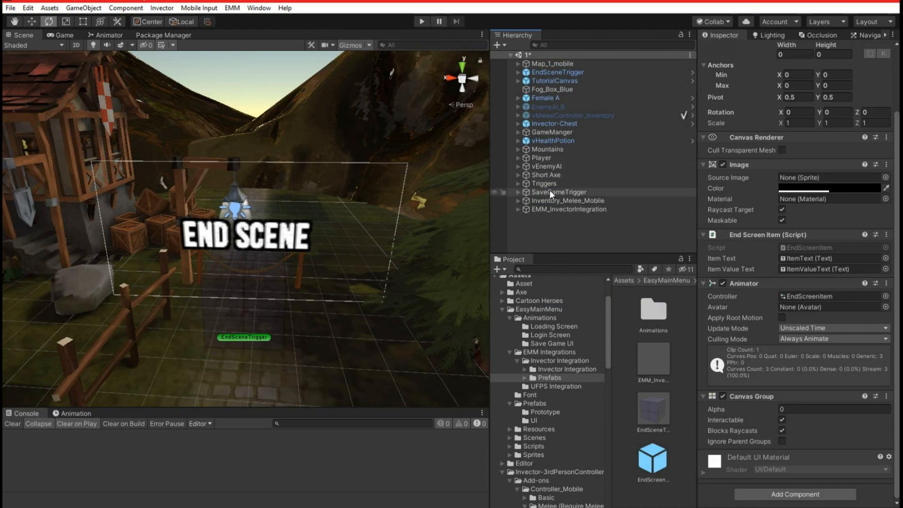
Step: Move EndSceneTrigger directly below SaveGameTrigger in the hierarchy and inspect its child trigger and Canvas
left_click_drag(546, 72, 557, 195)
left_click(518, 192)
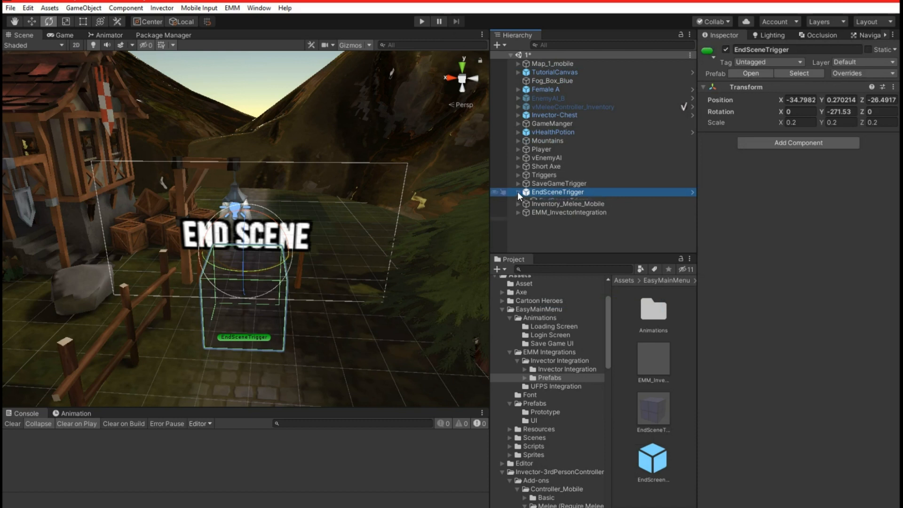
left_click(544, 202)
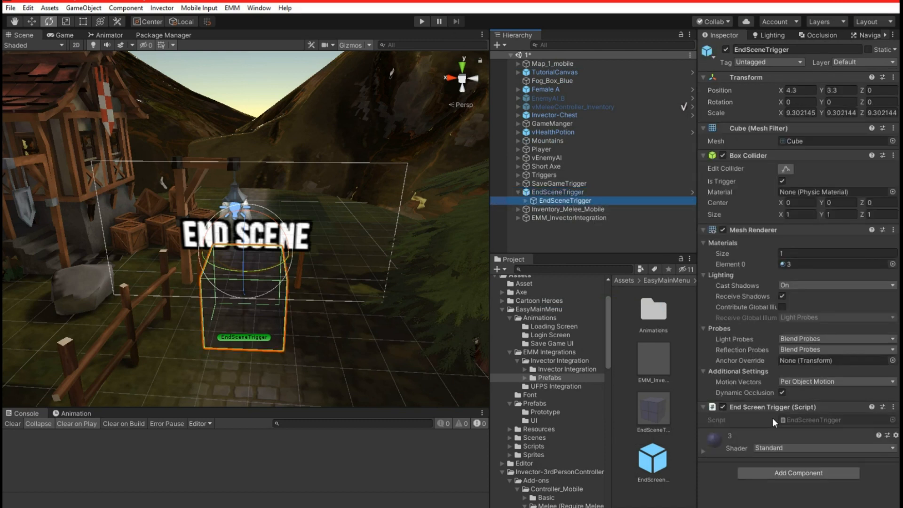
left_click(525, 201)
left_click(547, 209)
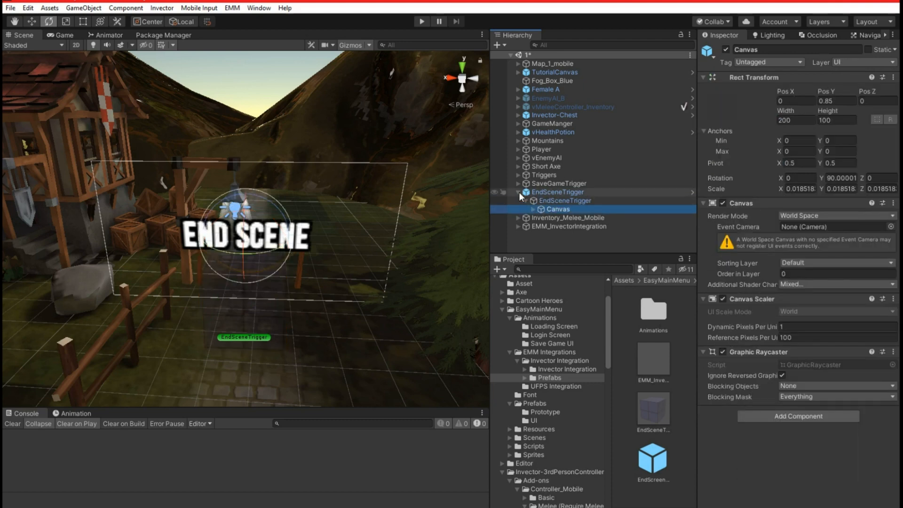
left_click(519, 193)
Step: Set Next Scene to 2 in the End Screen script of EMM_InvectorIntegration
left_click(538, 202)
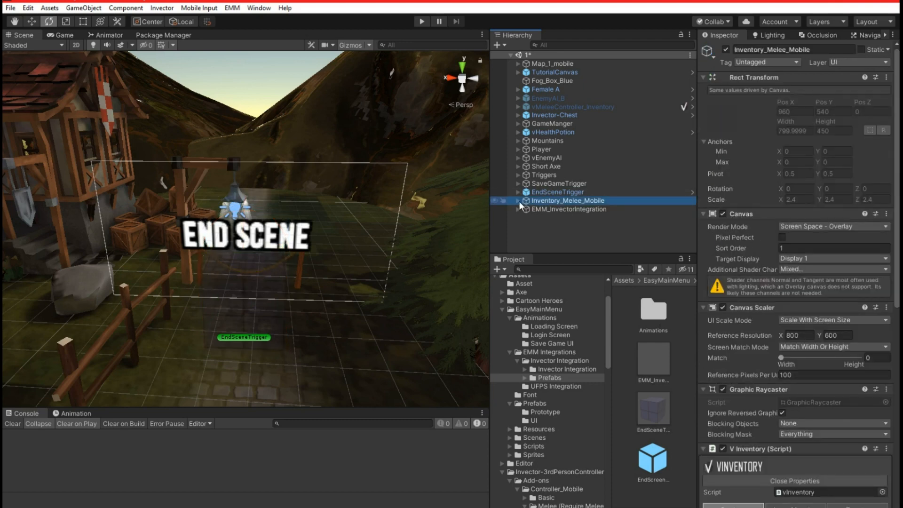
left_click(540, 209)
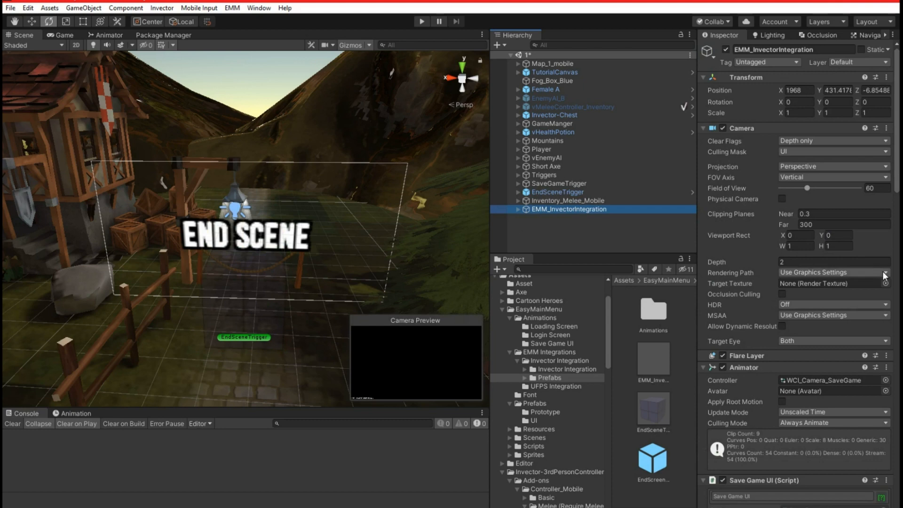
scroll(873, 302, "down", 15)
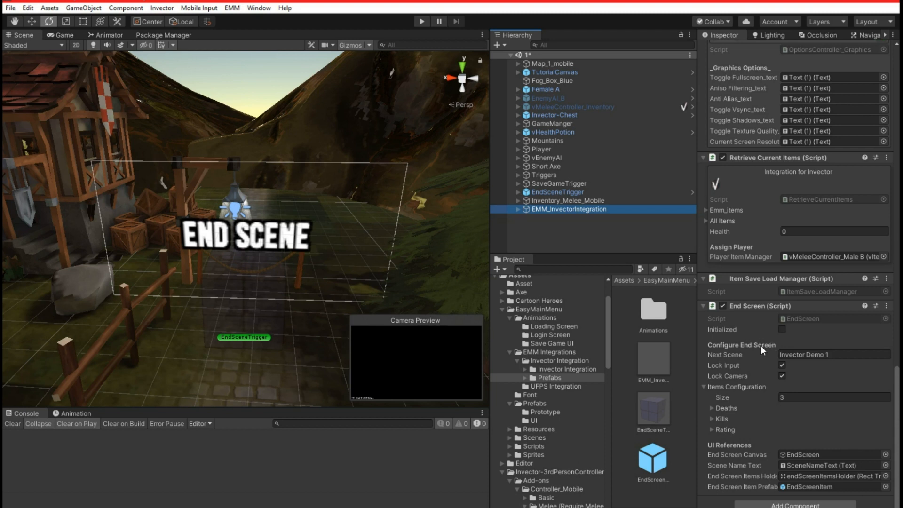
left_click(840, 356)
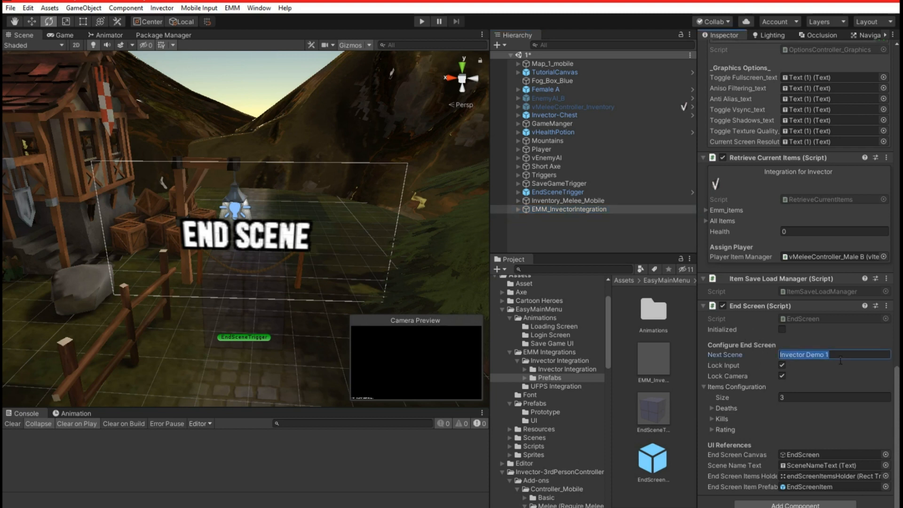
type("2")
Step: Play the scene and run the character along the path into the end-scene trigger
left_click(423, 21)
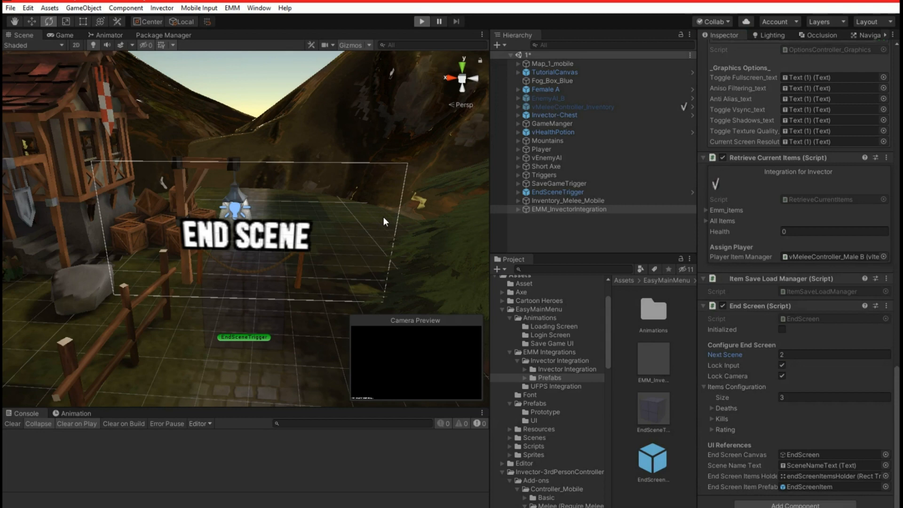
key("ctrl+p")
left_click_drag(70, 300, 74, 230)
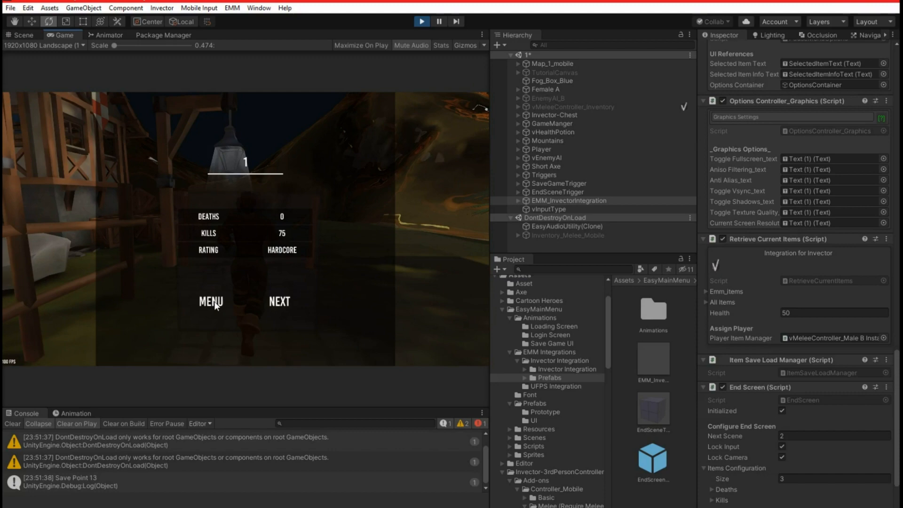
Step: Continue from the end screen through the loading screen into scene 2, look around, and exit play mode
left_click(281, 302)
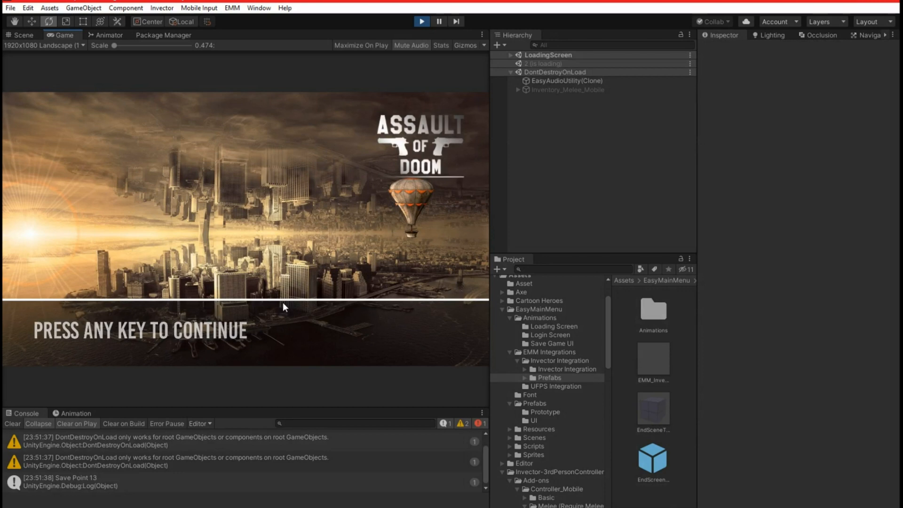
left_click(284, 303)
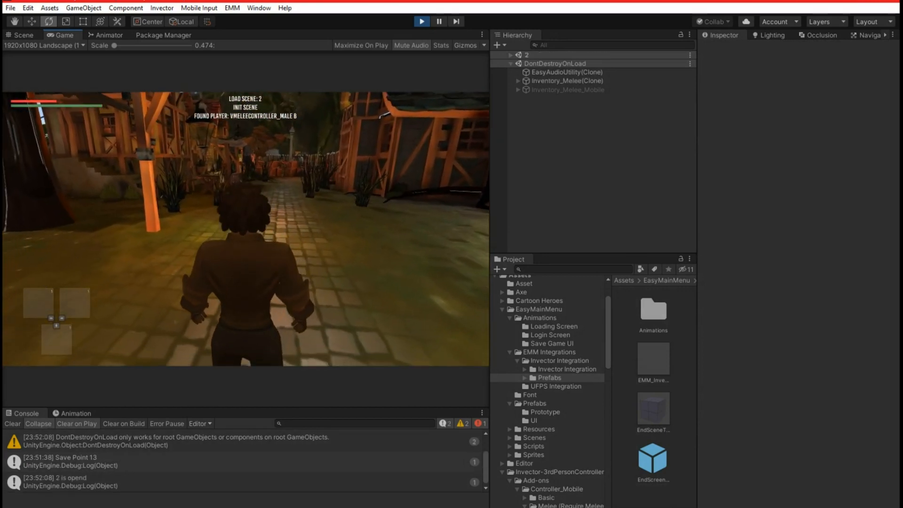
key("Escape")
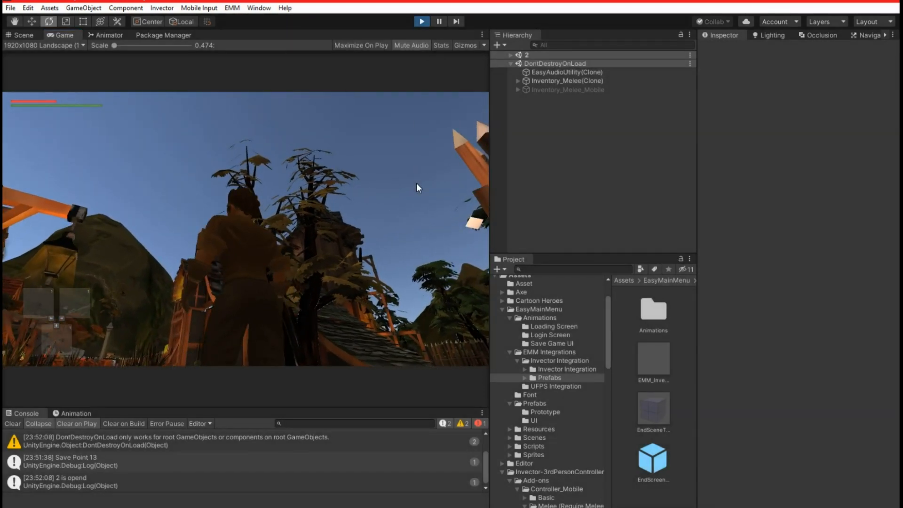
key("ctrl+p")
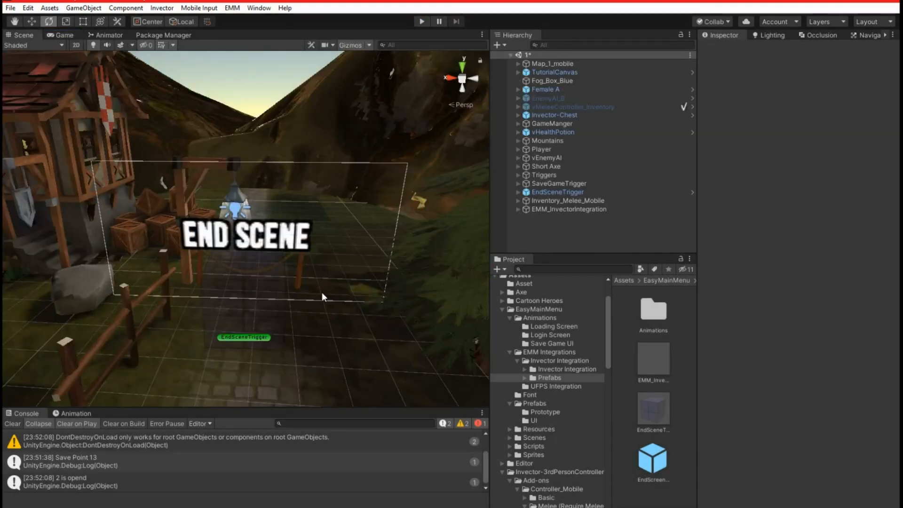
Step: Examine the Deaths, Kills and Rating entries under Items Configuration in EMM_InvectorIntegration's End Screen script
left_click(265, 292)
left_click(516, 192)
left_click(517, 191)
left_click(536, 209)
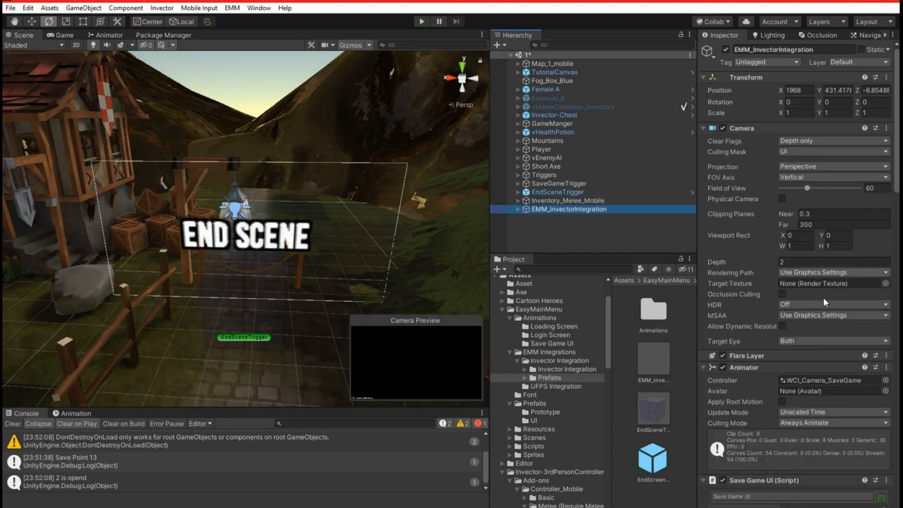
scroll(811, 278, "down", 20)
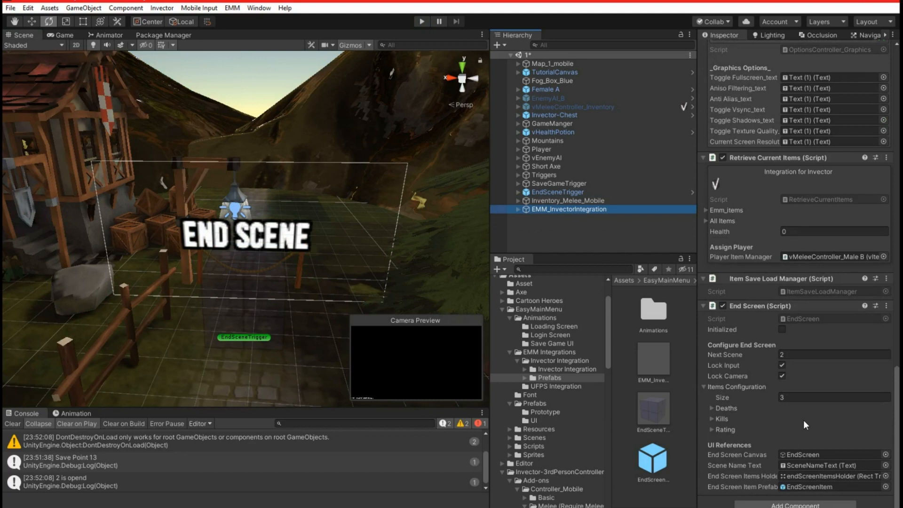
left_click(713, 408)
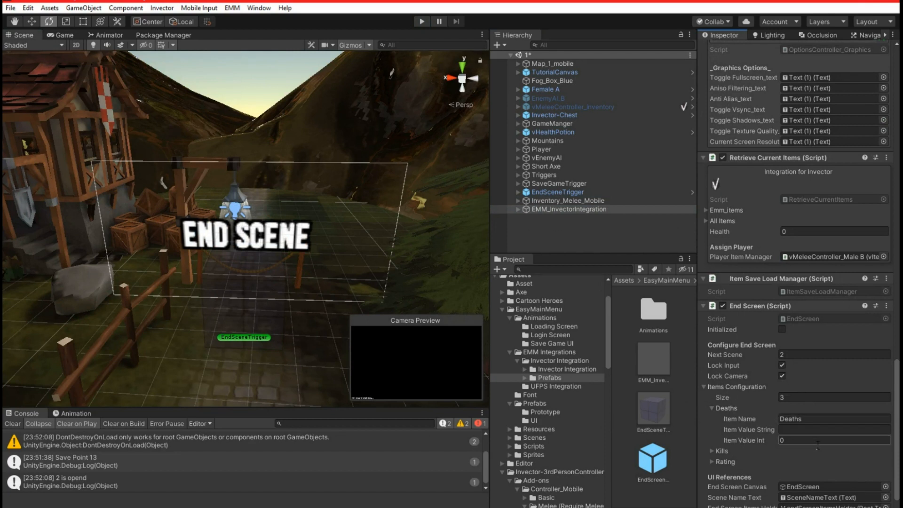
left_click(710, 450)
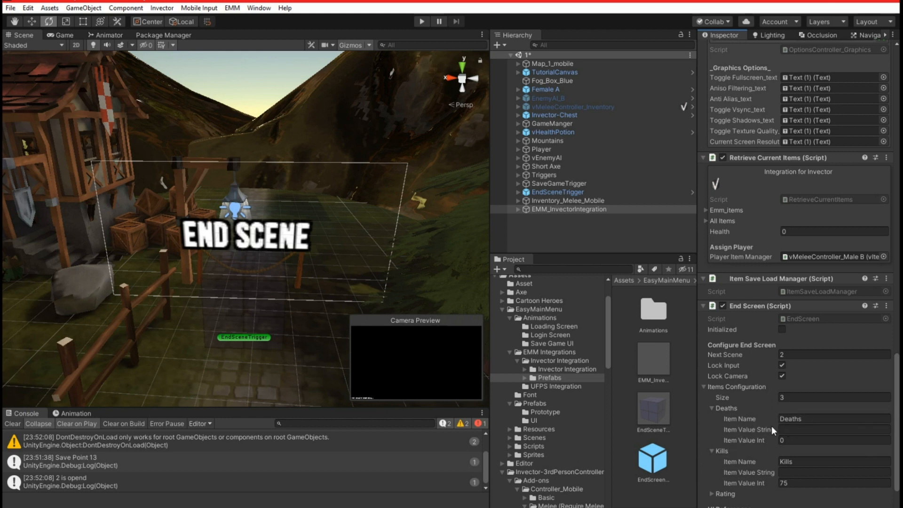
mouse_move(775, 430)
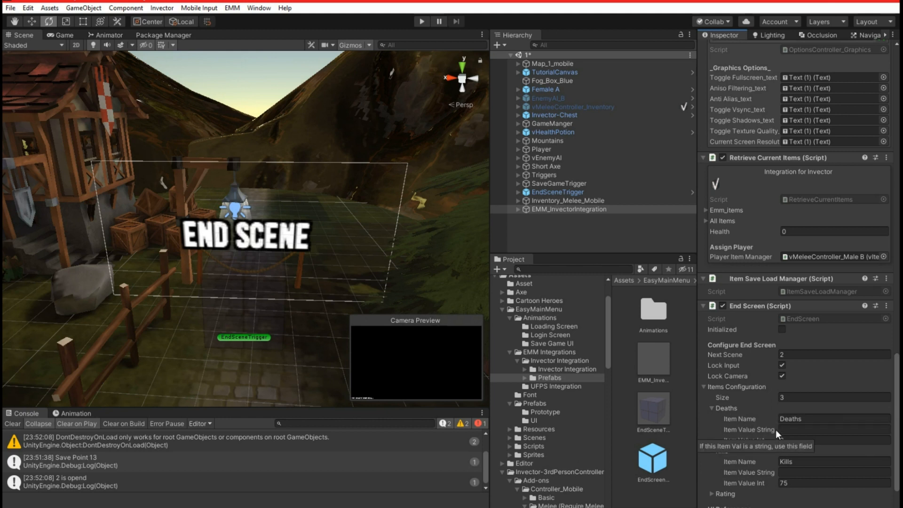
scroll(786, 414, "down", 3)
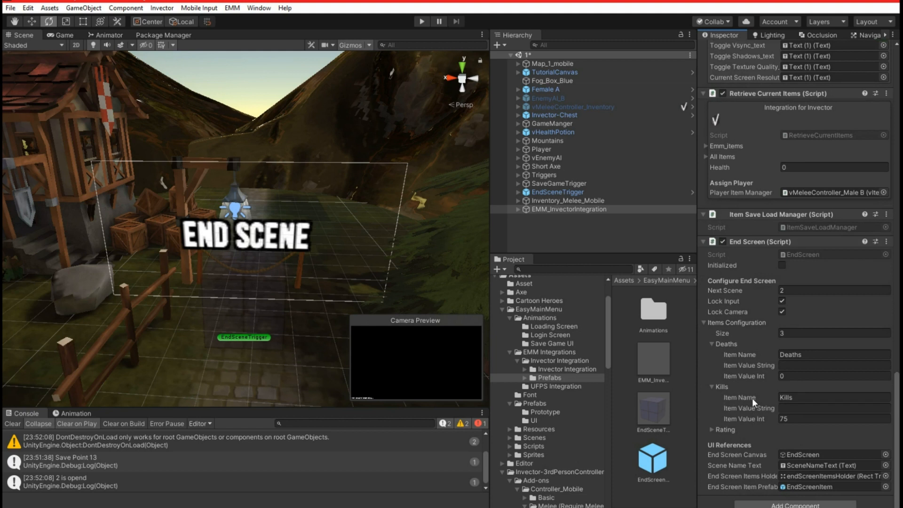
left_click(711, 429)
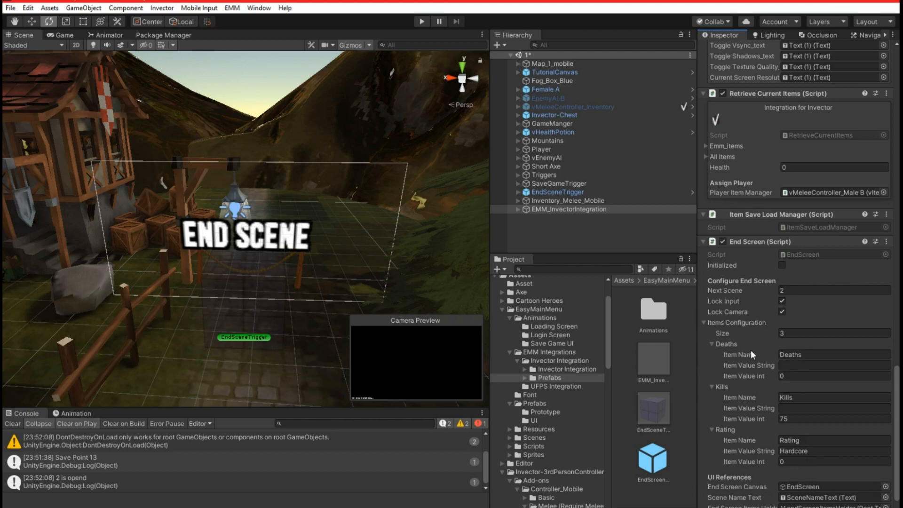
Step: Set the End Screen's Items Configuration size to 0 and save the scene
left_click(798, 335)
type("0")
key("Return")
key("ctrl+s")
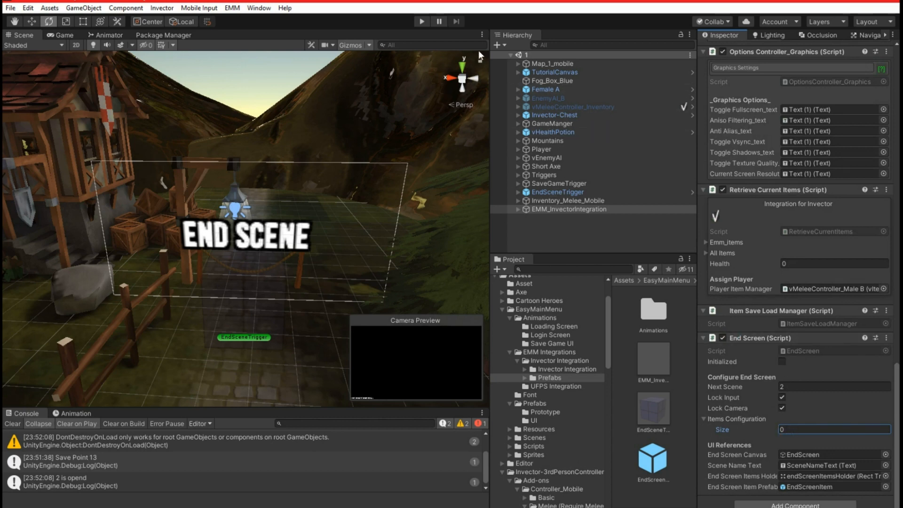
Step: Play-test the scene by running into the end-scene trigger, go to the main menu from the end screen, and exit play mode
left_click(421, 21)
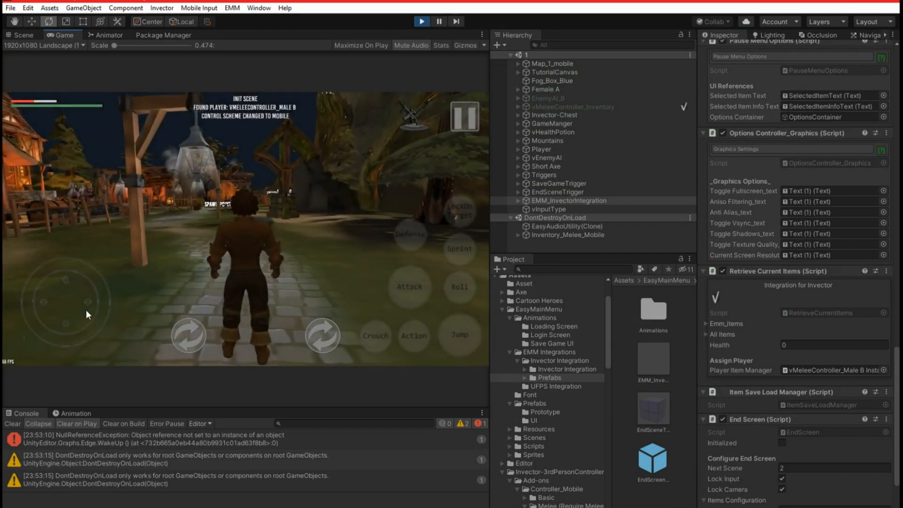
left_click_drag(86, 310, 72, 228)
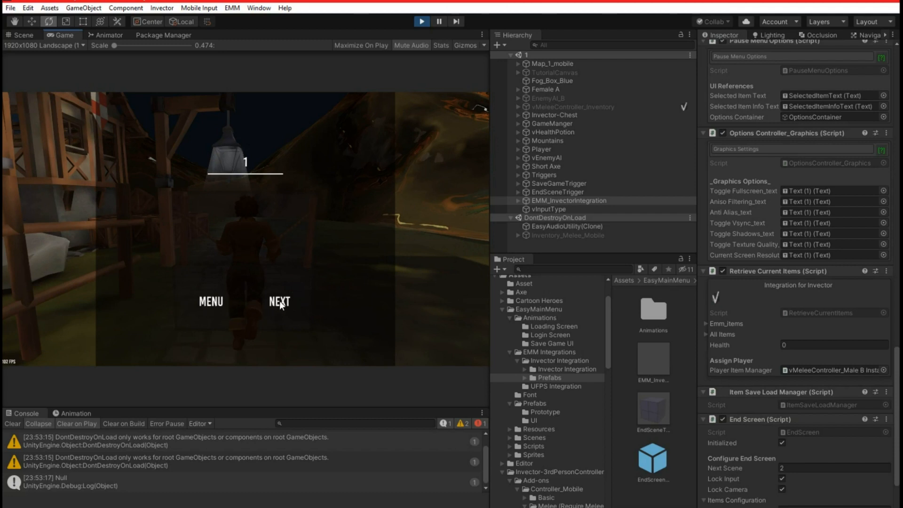
left_click(220, 303)
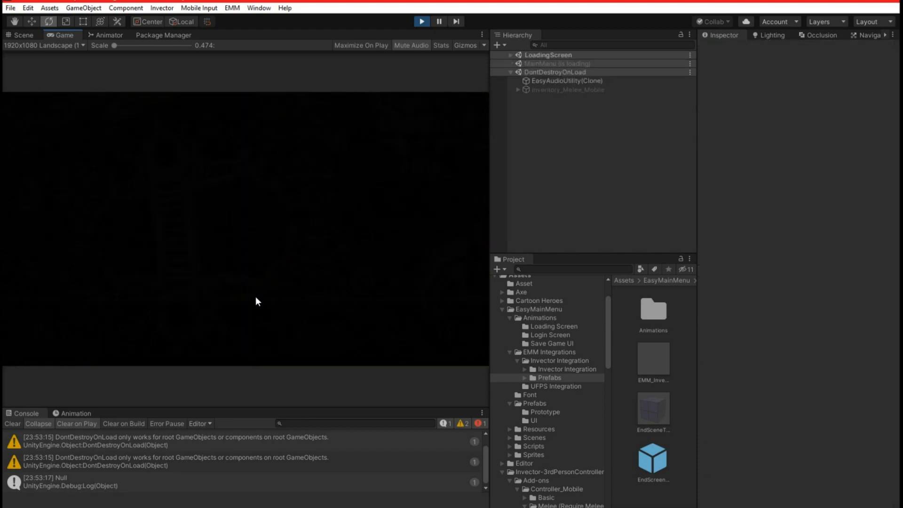
left_click(244, 310)
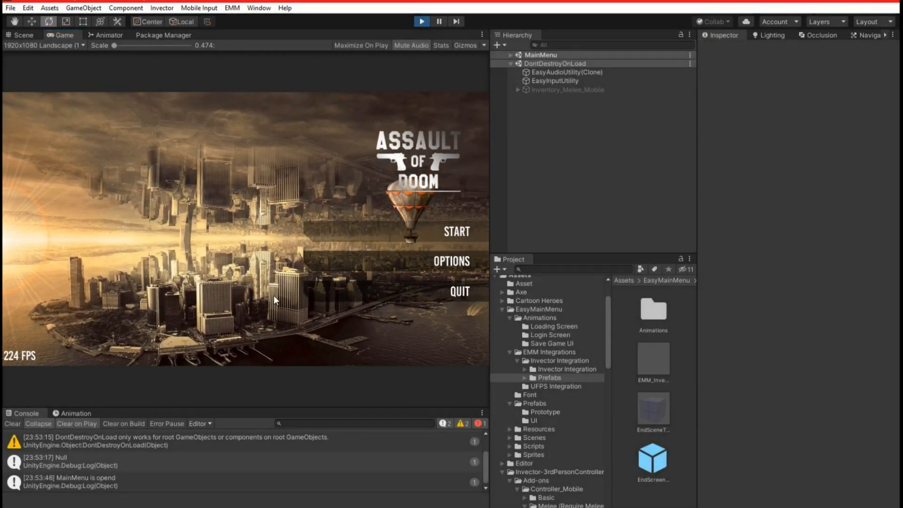
key("ctrl+p")
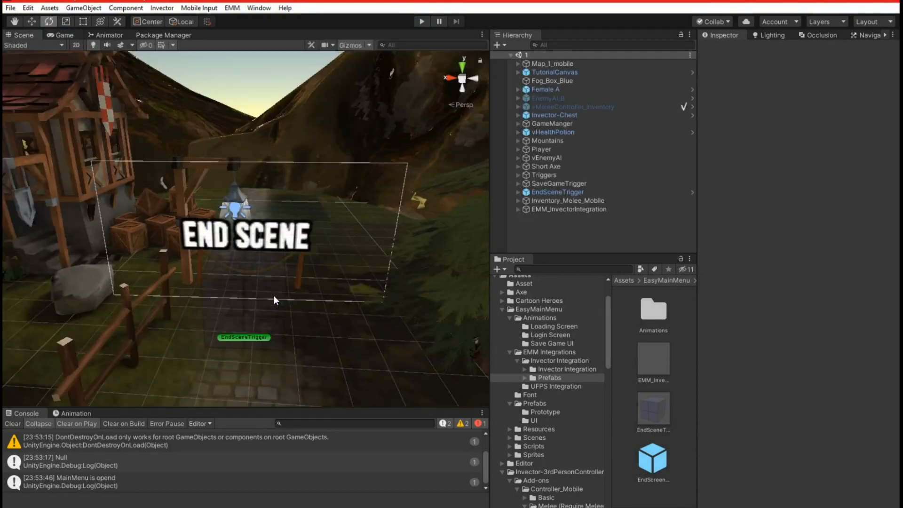
Step: Clear the console and turn the Scene view to overlook the lamp-lined path below the mountains
left_click(16, 424)
right_click_drag(355, 207, 588, 294)
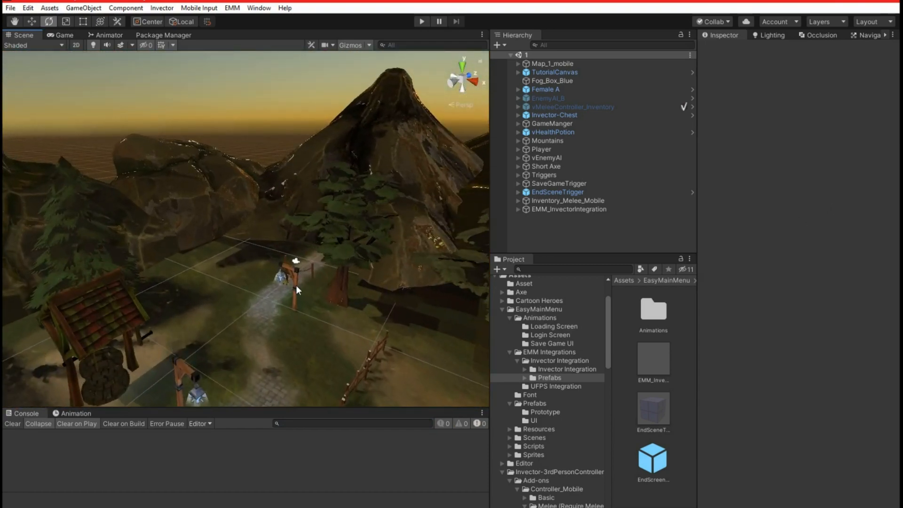
Step: Examine the components and material settings of the EndSceneTrigger child object beside the End Scene sign
right_click_drag(269, 253, 294, 375)
mouse_move(397, 271)
right_mouse_down()
mouse_move(216, 260)
mouse_move(236, 150)
mouse_move(205, 278)
right_mouse_up()
key("w")
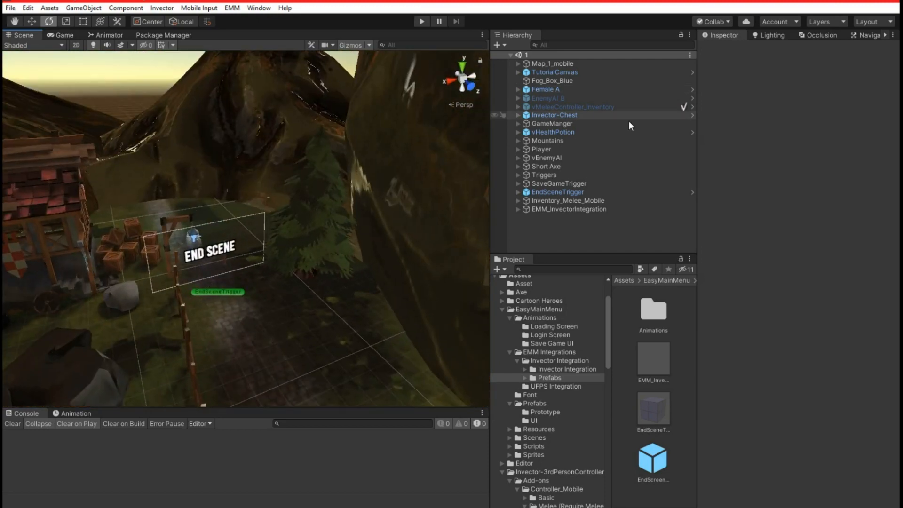
left_click(551, 193)
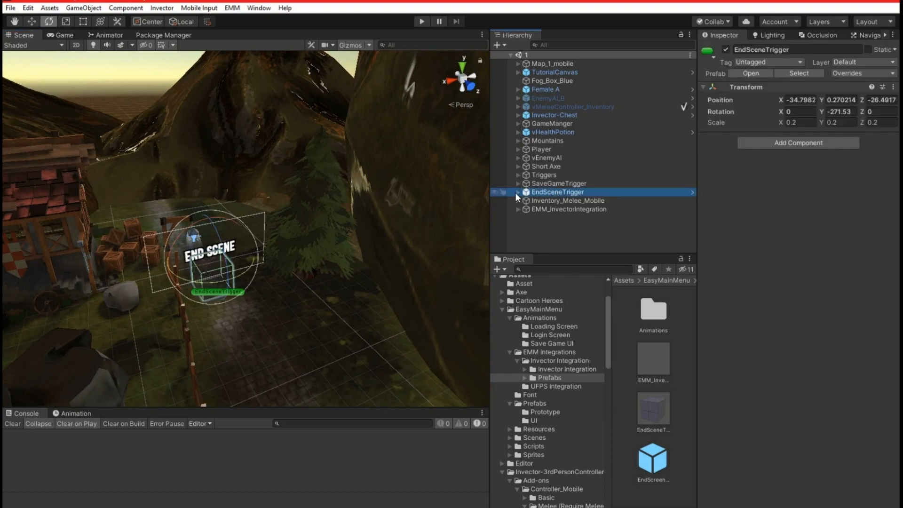
left_click(518, 192)
left_click(549, 200)
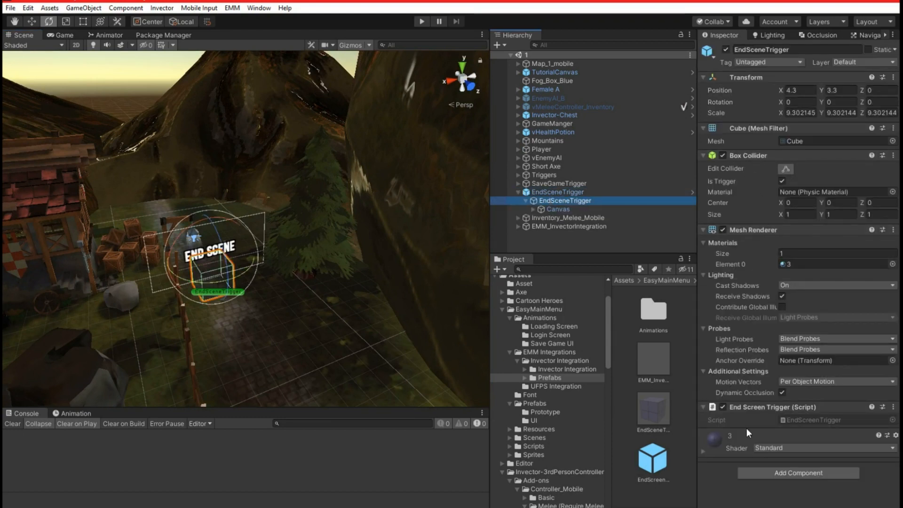
left_click(707, 452)
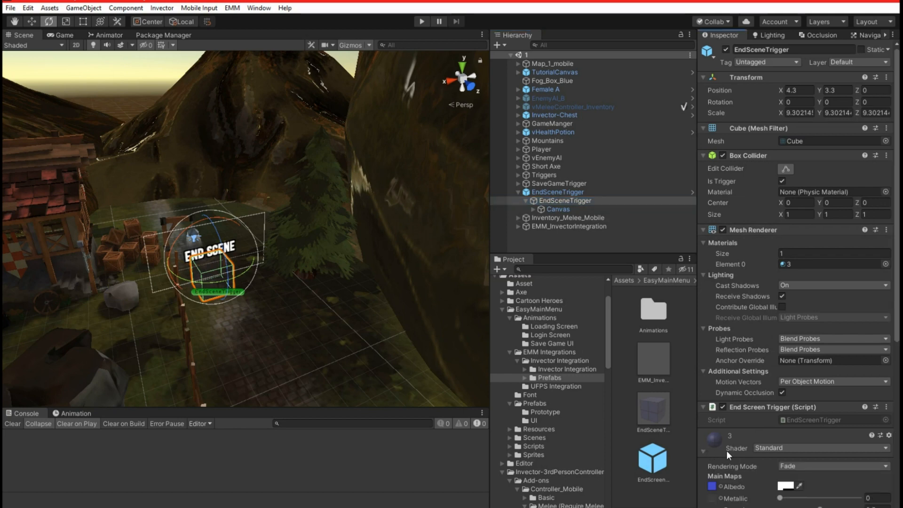
scroll(778, 355, "down", 5)
scroll(761, 164, "up", 5)
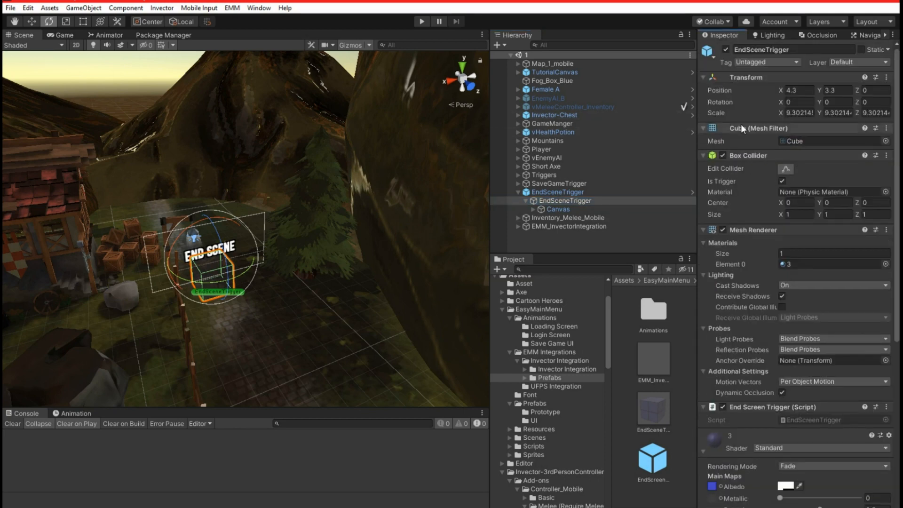
Step: Unpack the EndSceneTrigger prefab and move it into the Triggers group
right_click(536, 191)
left_click(586, 314)
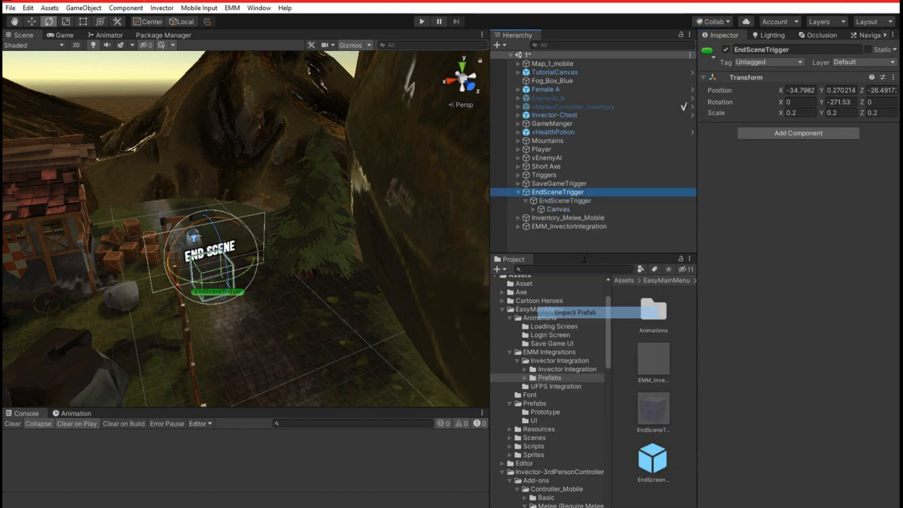
mouse_move(544, 191)
left_mouse_down()
mouse_move(547, 212)
mouse_move(544, 175)
left_mouse_up()
scroll(559, 239, "down", 3)
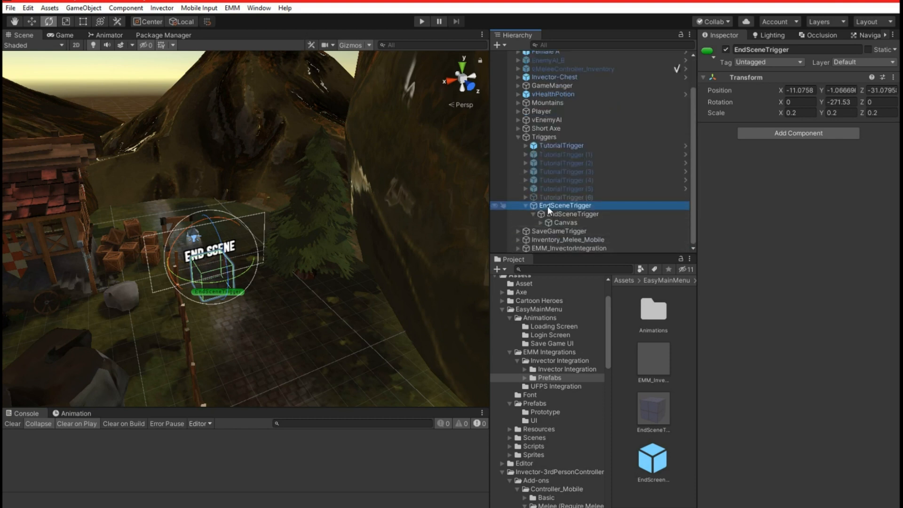
left_click(525, 206)
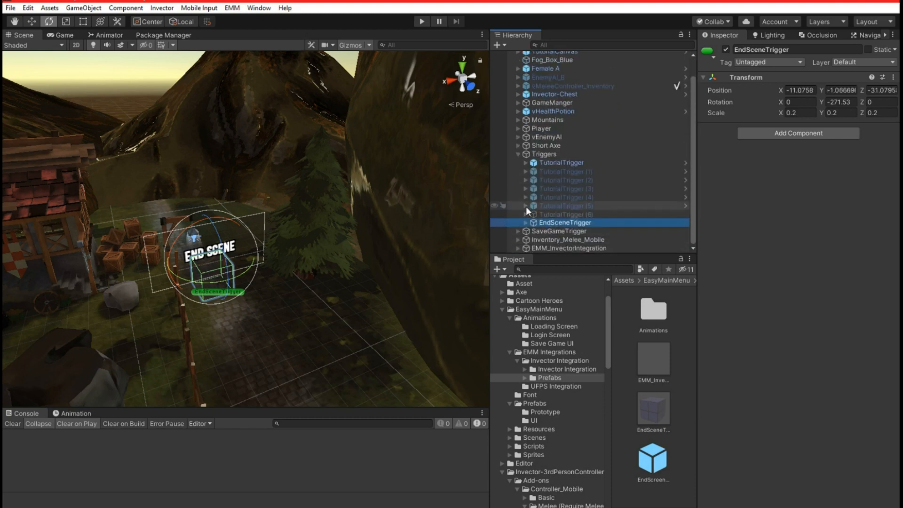
Step: Try deleting TutorialTrigger (6) from the Triggers group, and undo the deletion
left_click(559, 215)
right_click(561, 216)
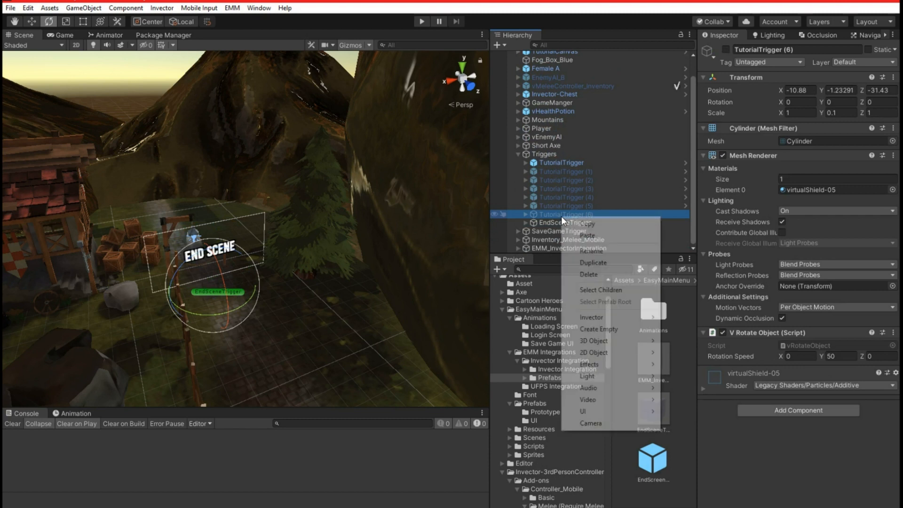
left_click(589, 275)
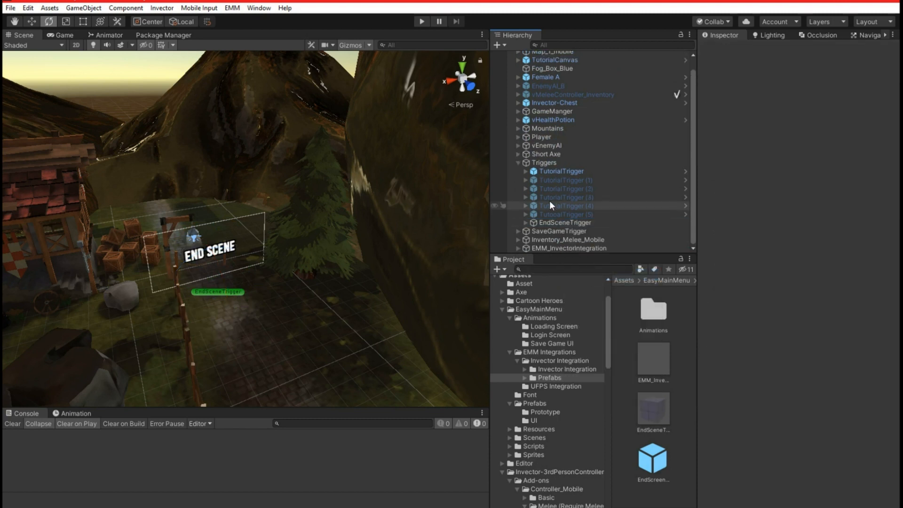
key("ctrl+z")
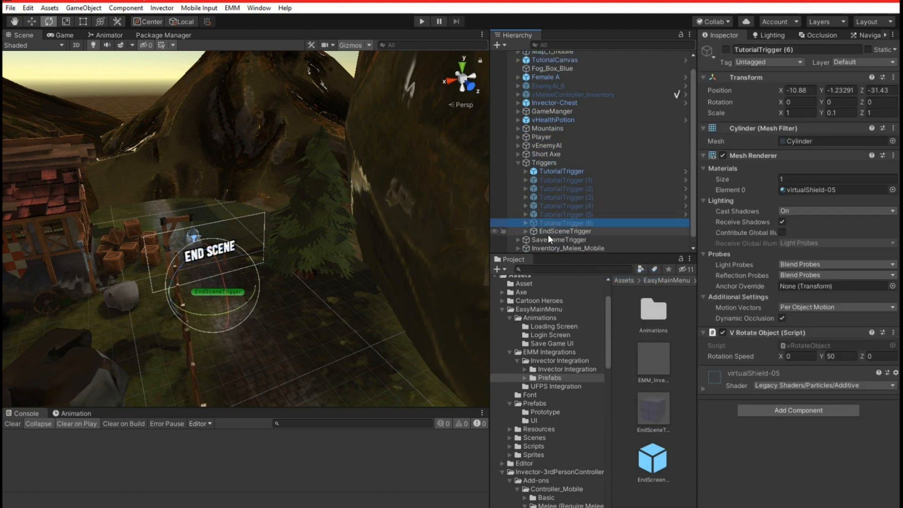
Step: Activate TutorialTrigger (6) and make EndSceneTrigger its child
left_click(726, 50)
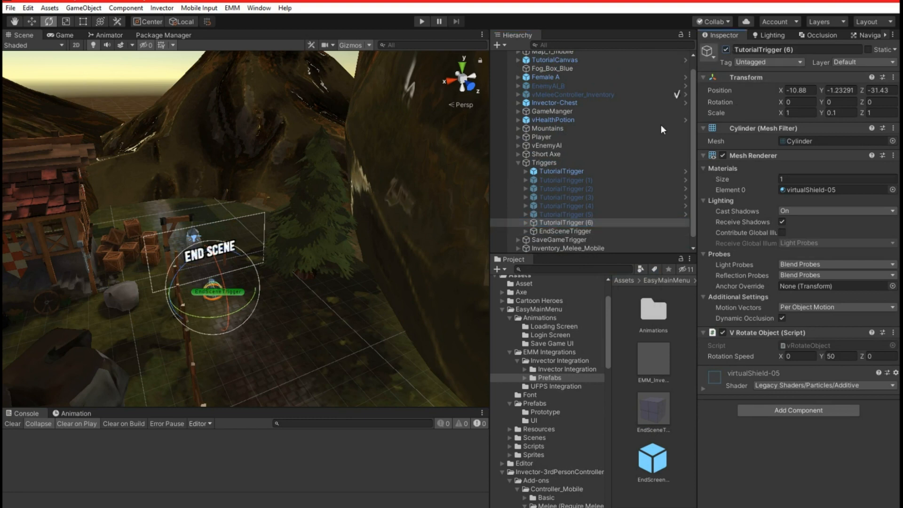
right_click_drag(305, 305, 242, 313)
key("w")
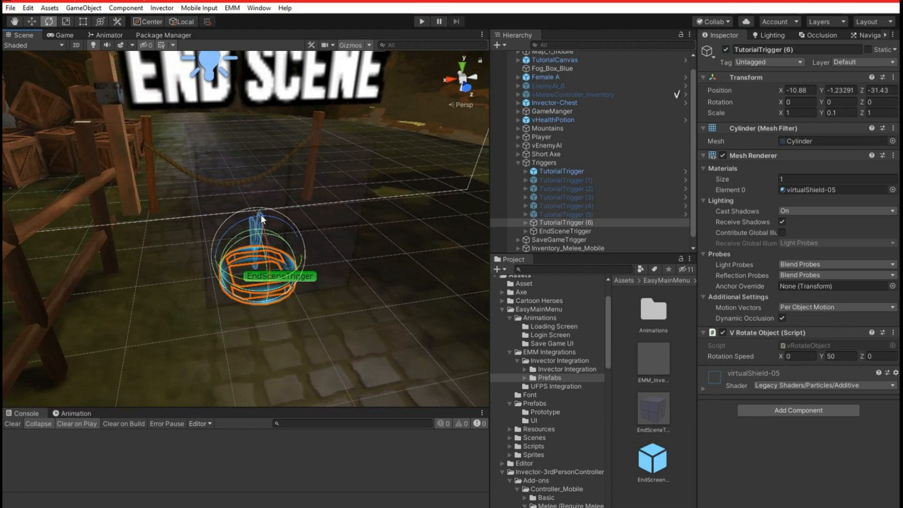
left_click_drag(526, 229, 540, 222)
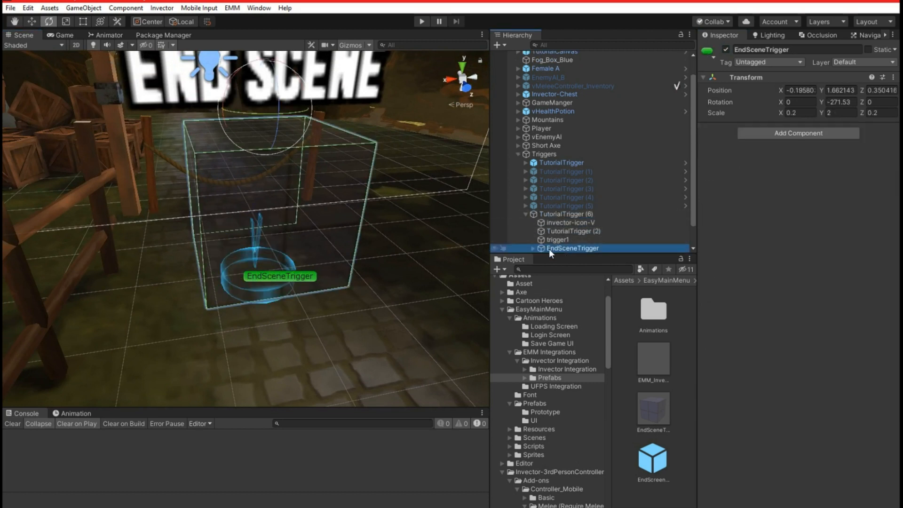
Step: Delete the trigger1 object from inside TutorialTrigger (6)
left_click(533, 248)
scroll(555, 246, "down", 3)
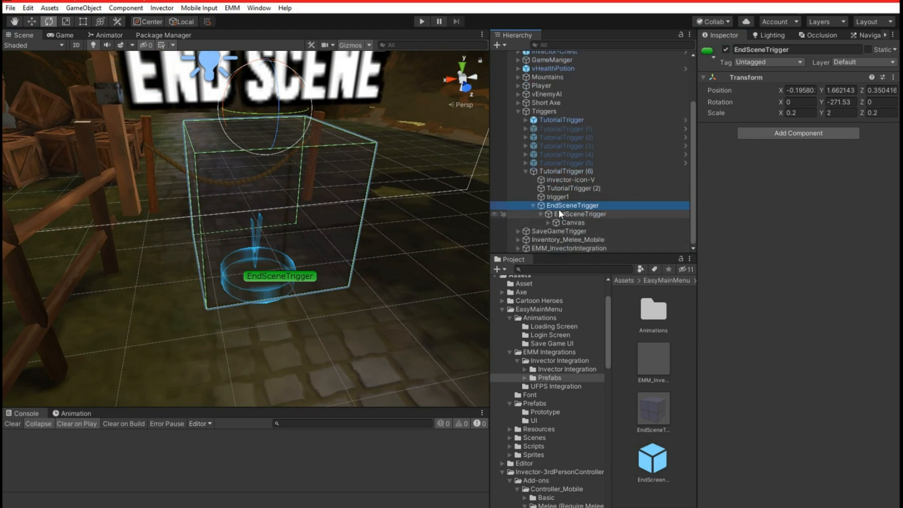
left_click(554, 196)
right_click(554, 197)
left_click(581, 254)
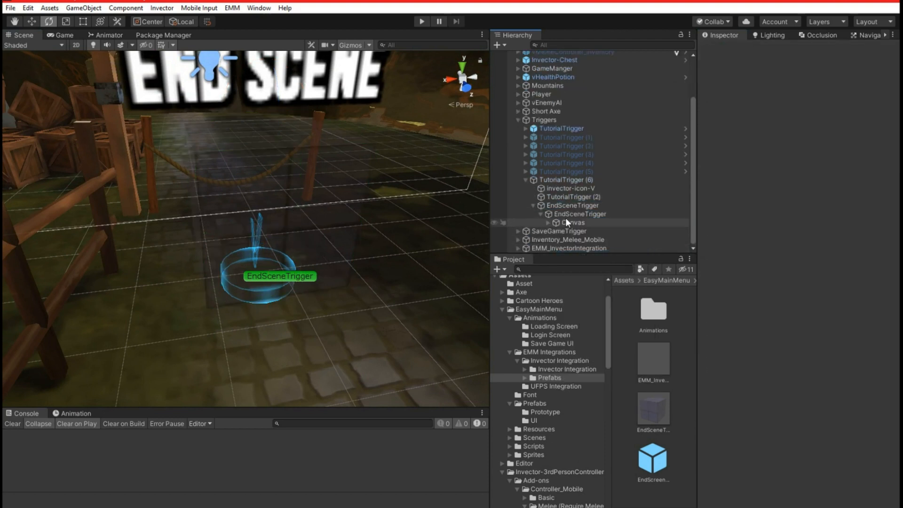
Step: Remove the Cube Mesh Filter and the Mesh Renderer from the inner EndSceneTrigger object
left_click(563, 197)
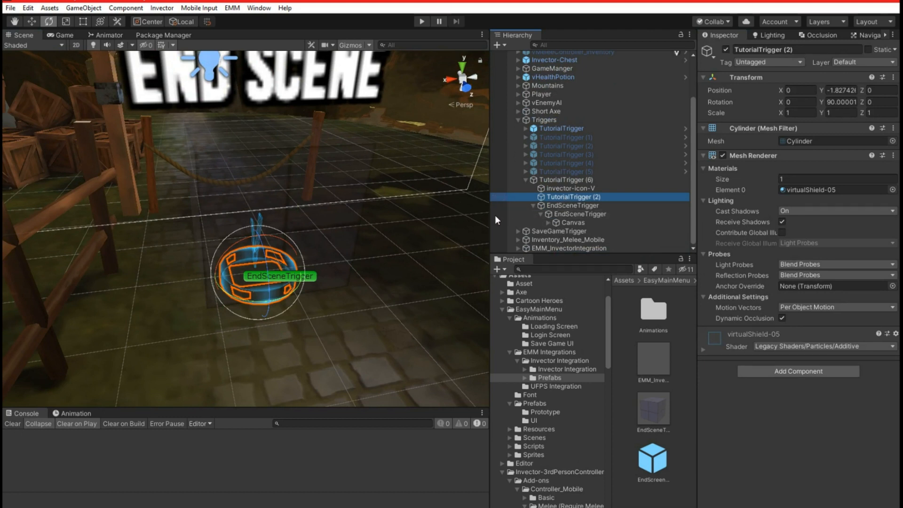
left_click(560, 206)
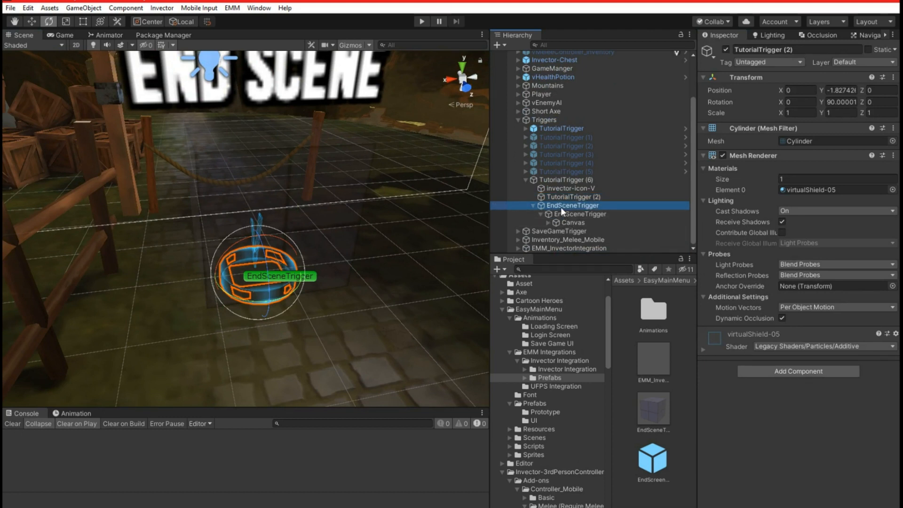
left_click(570, 214)
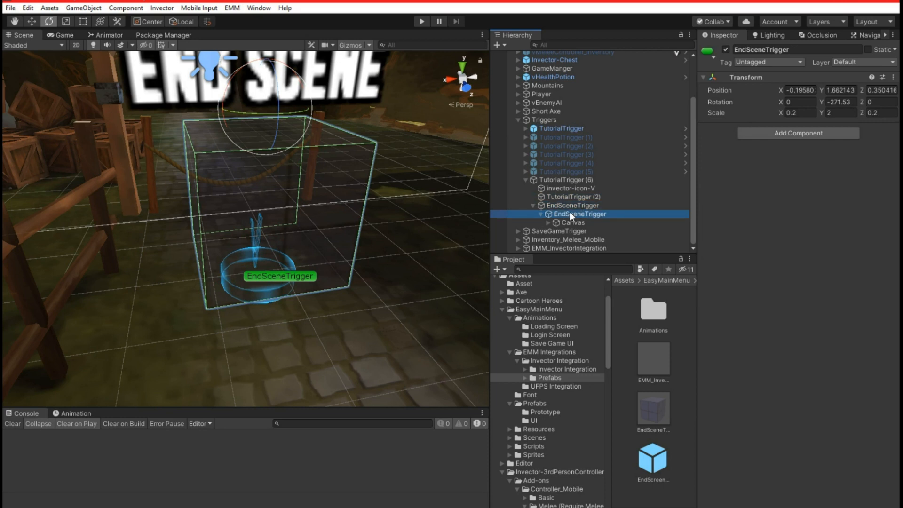
right_click(746, 131)
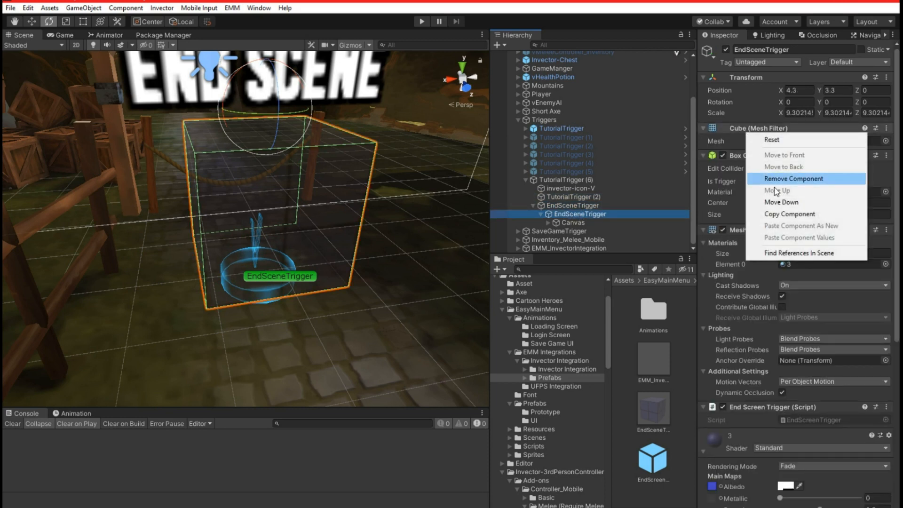
left_click(772, 180)
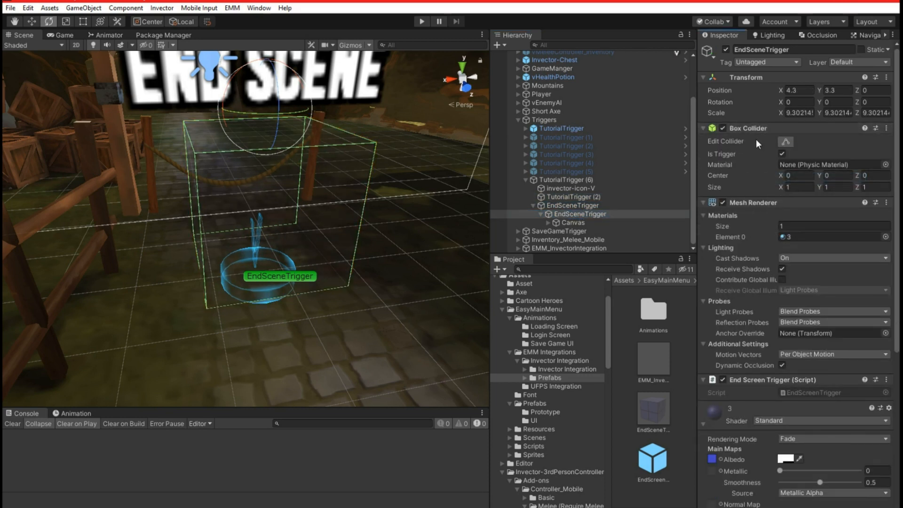
right_click(747, 202)
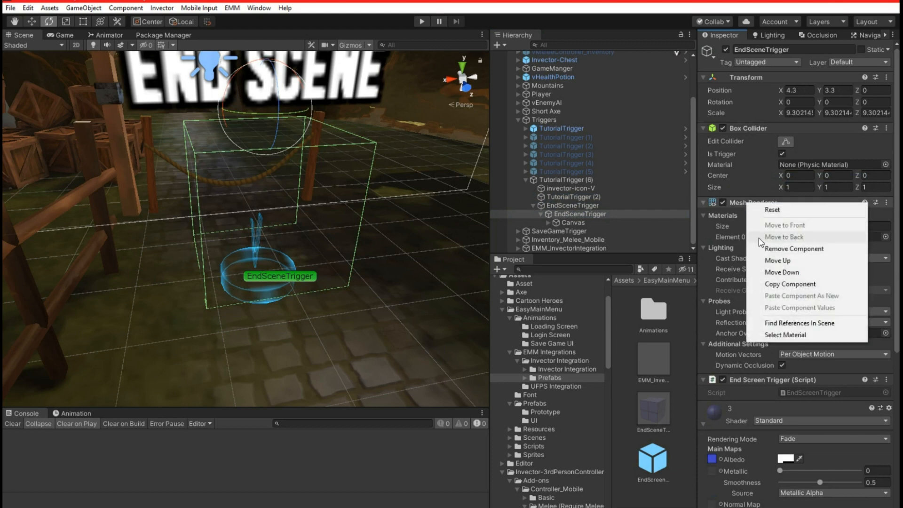
left_click(783, 248)
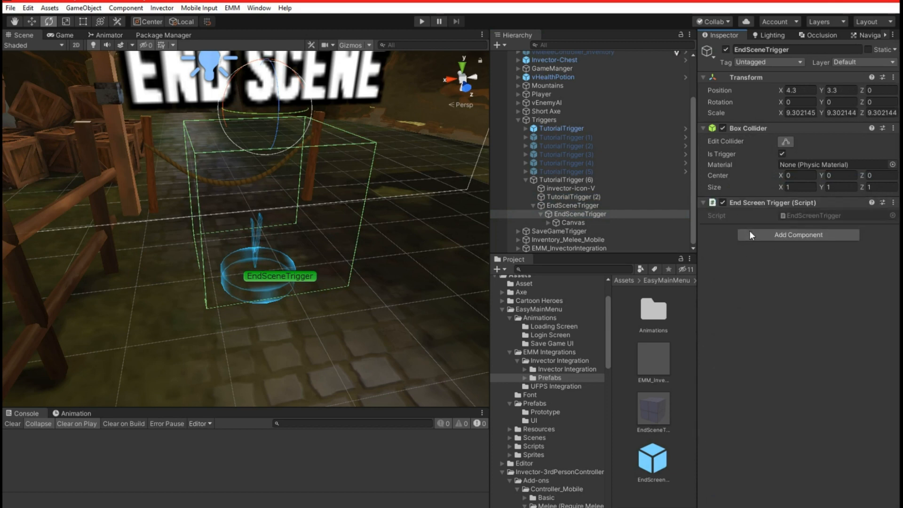
Step: Enlarge the inner EndSceneTrigger's box collider to about 1.06 by 1 by 1.16 around the blue trigger ring
left_click_drag(319, 228, 283, 236, "alt")
key("e")
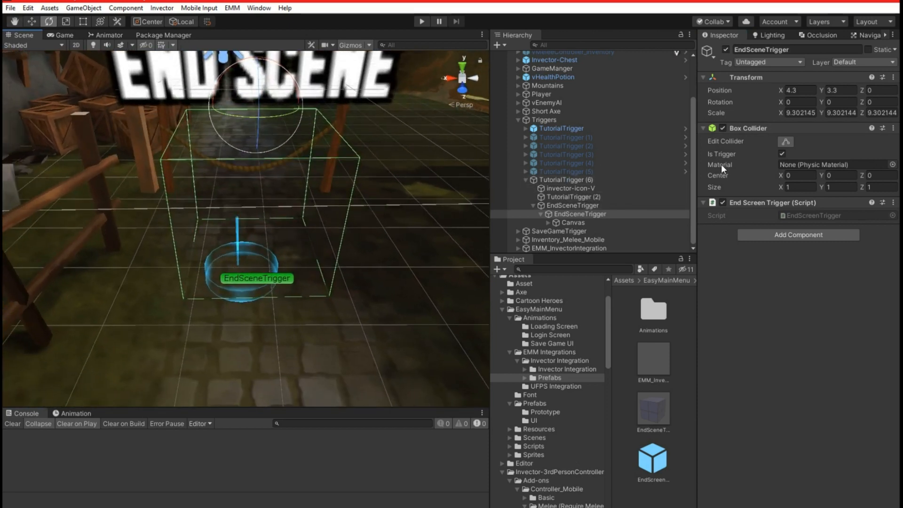
left_click(784, 140)
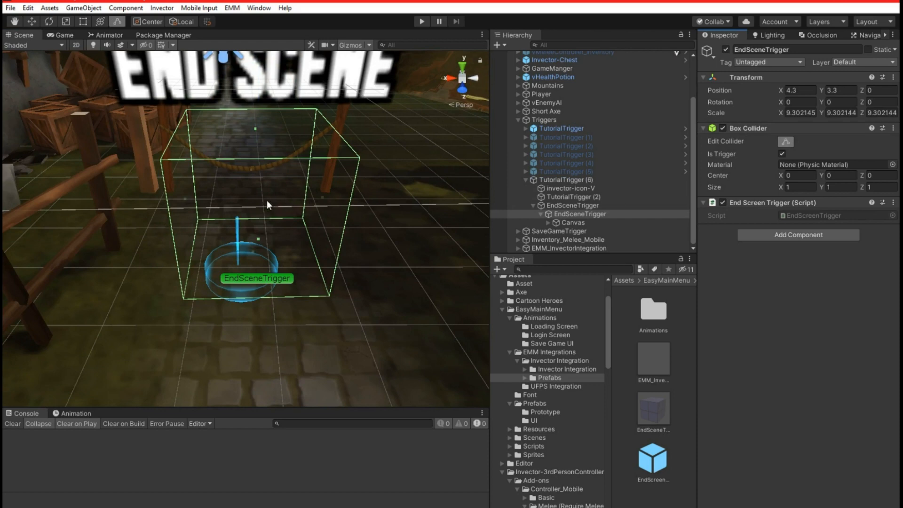
left_click_drag(185, 201, 163, 200)
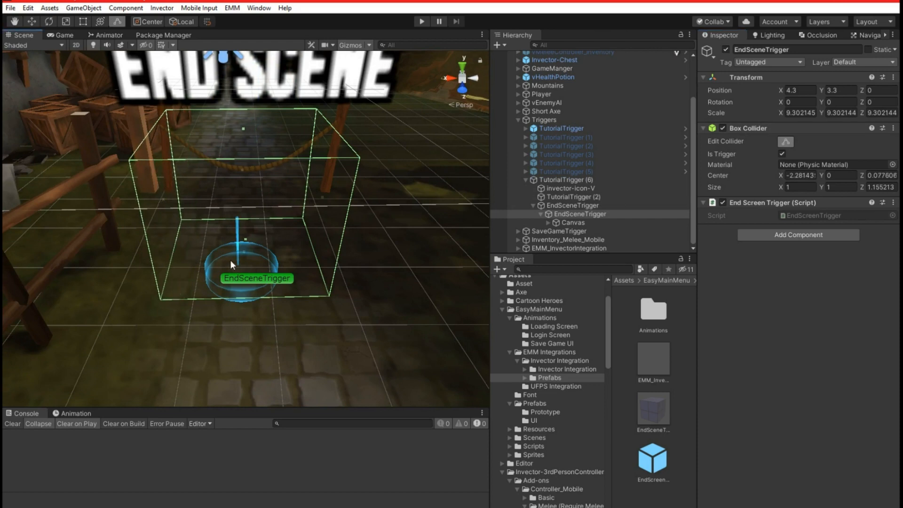
right_click_drag(258, 230, 189, 224)
left_click_drag(185, 219, 165, 238)
right_click_drag(165, 238, 213, 297)
left_click_drag(213, 297, 223, 261)
mouse_move(223, 262)
right_mouse_down()
mouse_move(235, 295)
mouse_move(264, 220)
mouse_move(215, 261)
right_mouse_up()
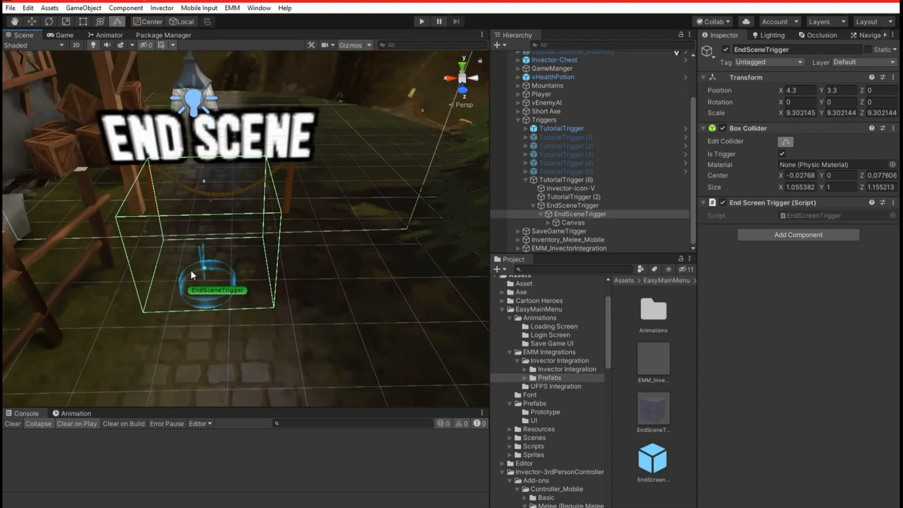
Step: Run the game, check in the Scene view how the end-scene trigger and its sign behave, and exit play mode
left_click(422, 21)
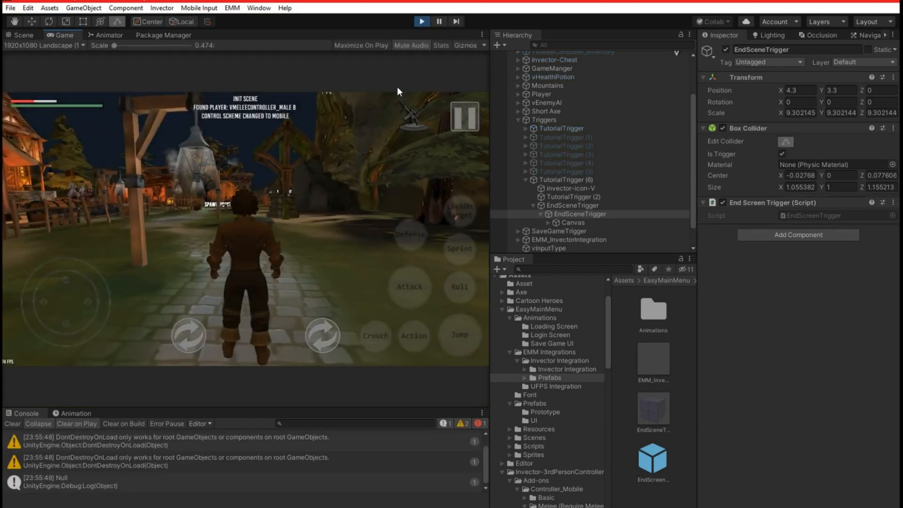
left_click(21, 36)
scroll(242, 208, "down", 3)
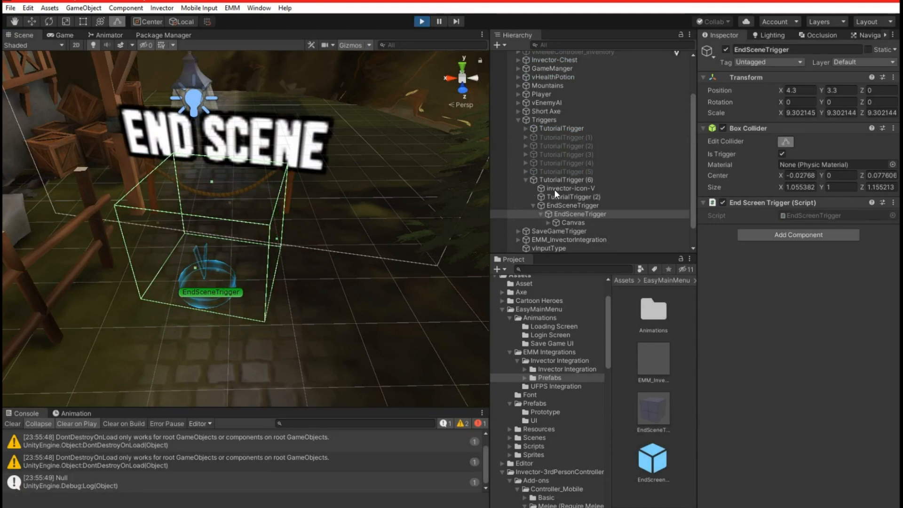
key("ctrl+p")
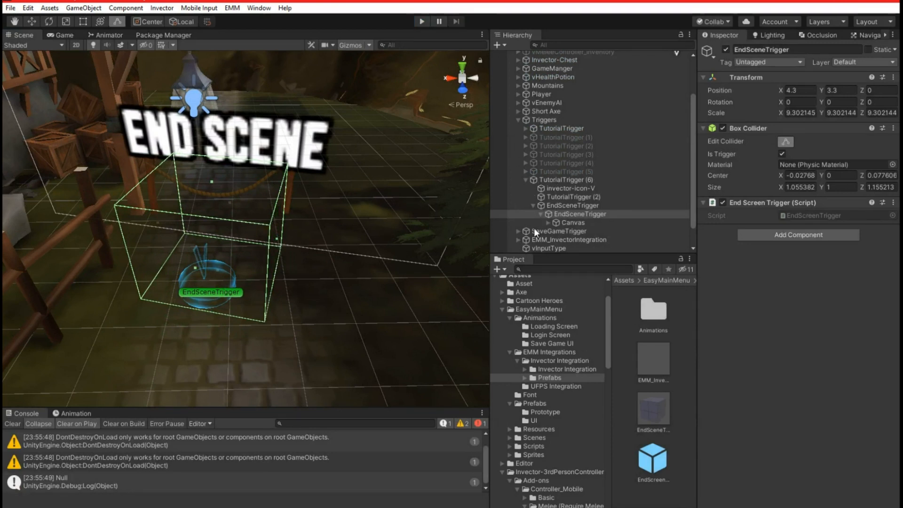
Step: Move the End Scene Canvas out of TutorialTrigger (6) so it sits directly under Triggers
left_click(565, 181)
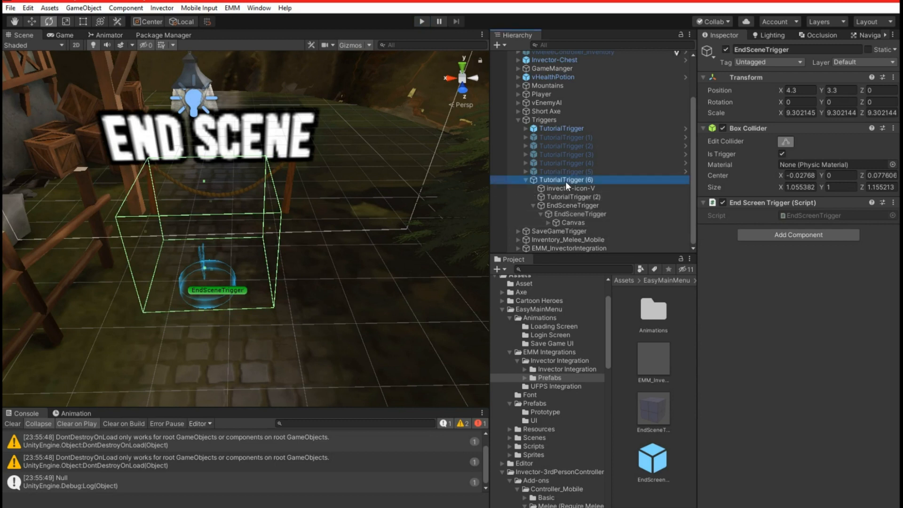
key("e")
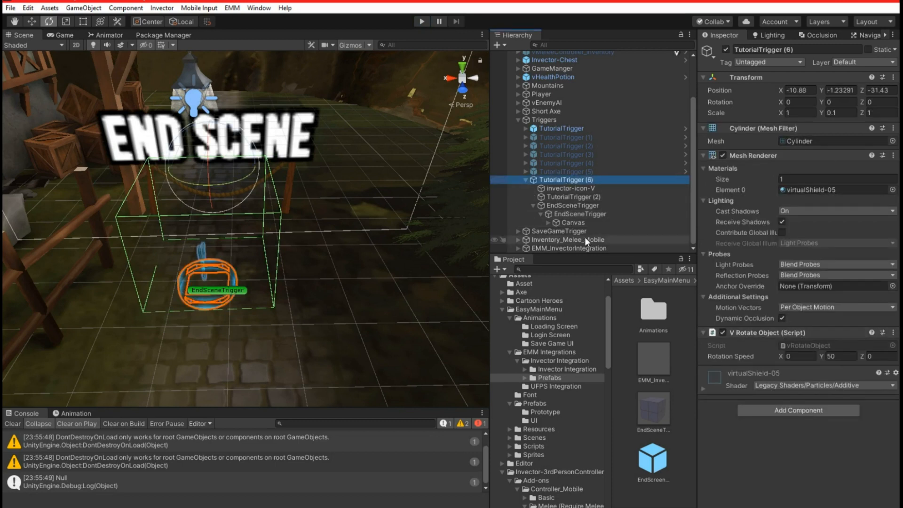
left_click_drag(557, 222, 530, 188)
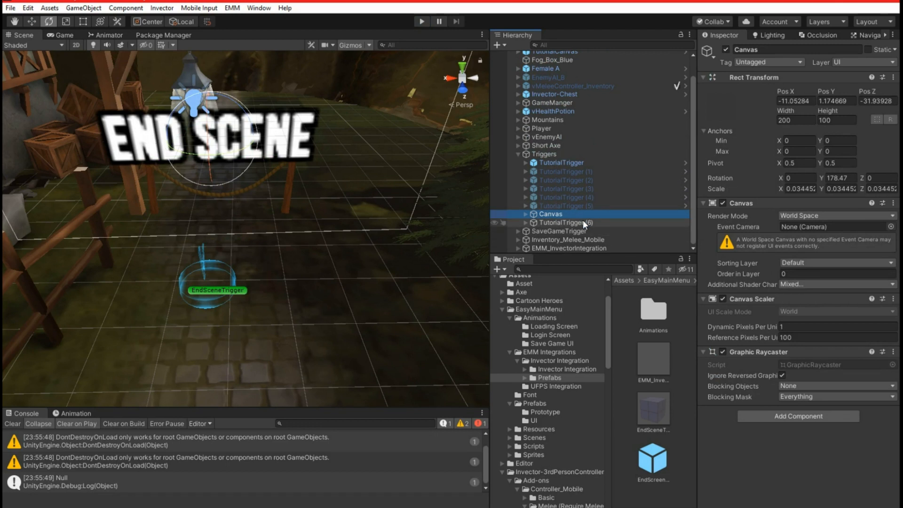
Step: Select TutorialTrigger (6) and pull the Scene view back to overlook the spawn point and Save Point 1
left_click(555, 222)
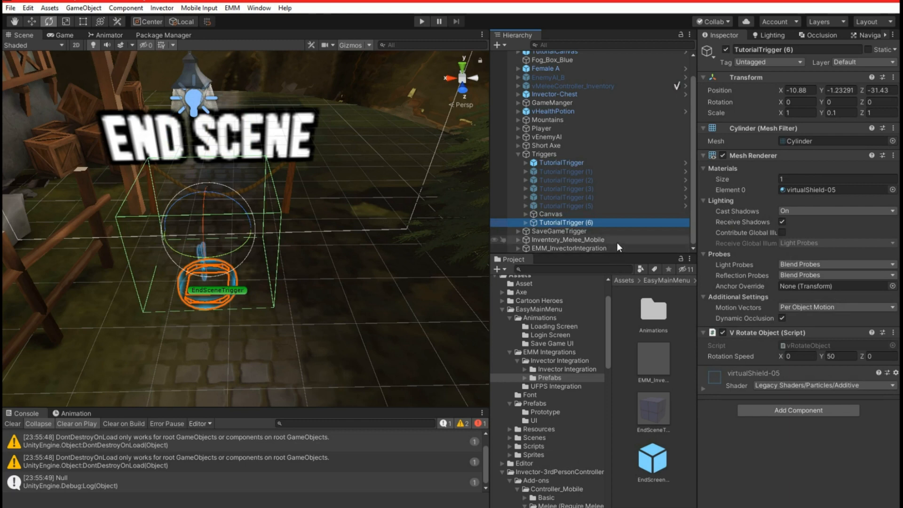
mouse_move(293, 212)
right_mouse_down()
mouse_move(313, 235)
mouse_move(301, 236)
mouse_move(296, 258)
mouse_move(299, 207)
right_mouse_up()
key("s")
key("q")
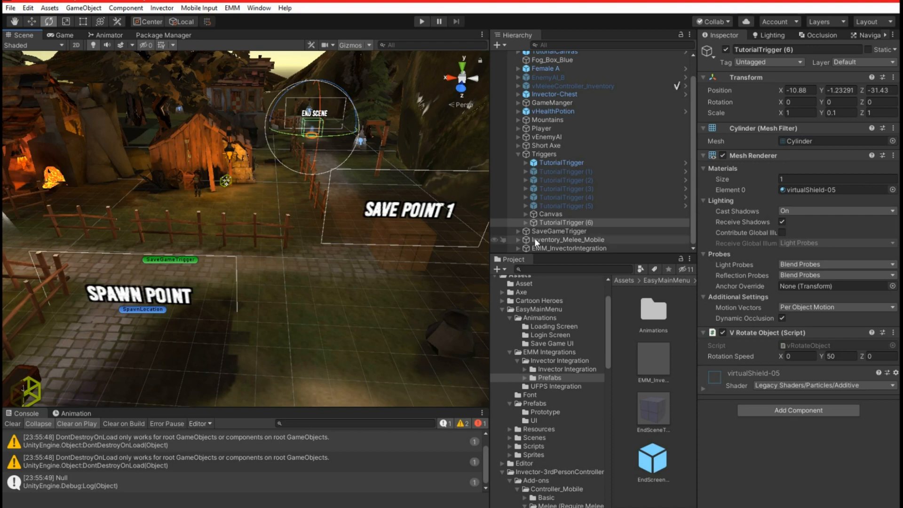
Step: Deactivate the Canvas under SpawnLocation that holds the Spawn Point sign
left_click(189, 295)
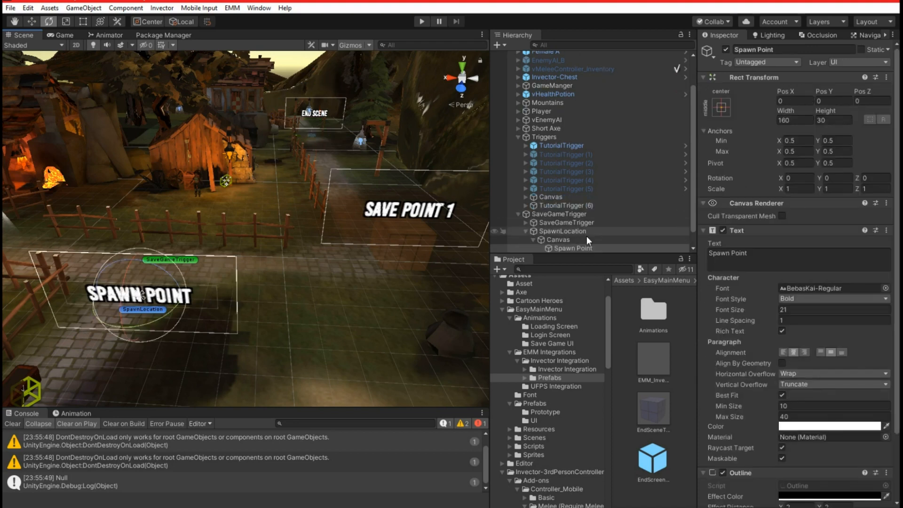
left_click(559, 240)
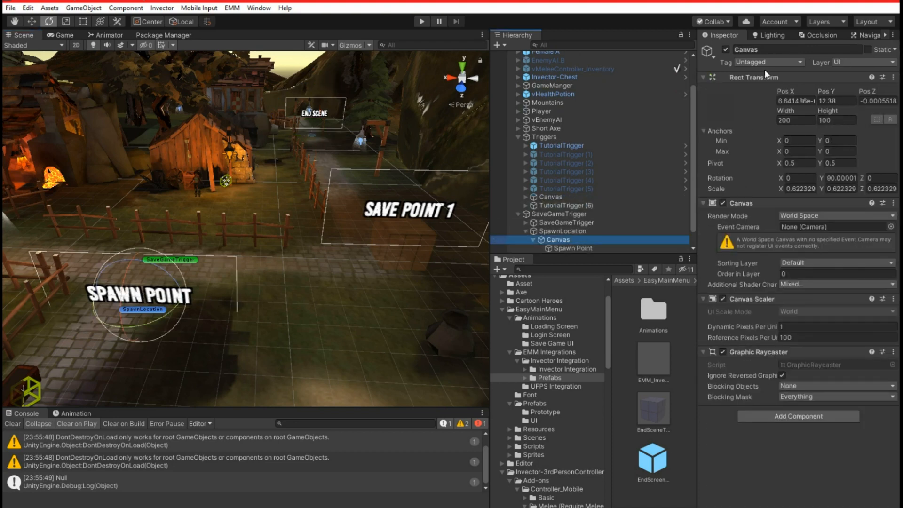
left_click(726, 49)
Step: Remove the green label icon from the parent SaveGameTrigger object by setting its icon to None
right_click_drag(343, 289, 314, 256)
key("w")
key("w")
key("s")
key("a")
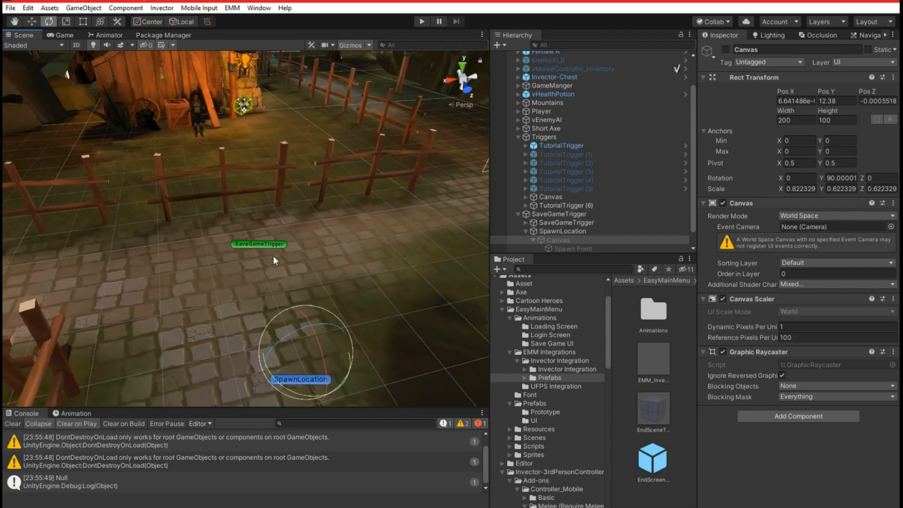
left_click(262, 244)
left_click_drag(329, 263, 244, 247, "alt")
double_click(532, 214)
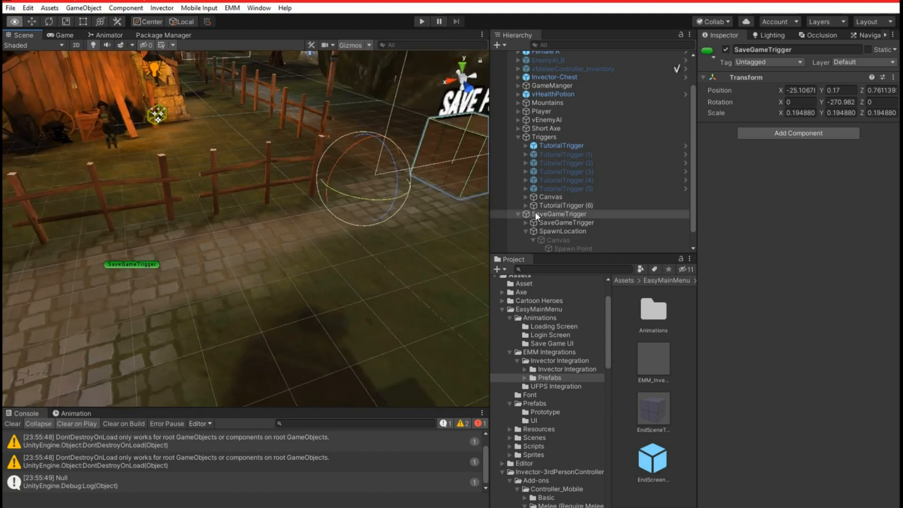
left_click(712, 55)
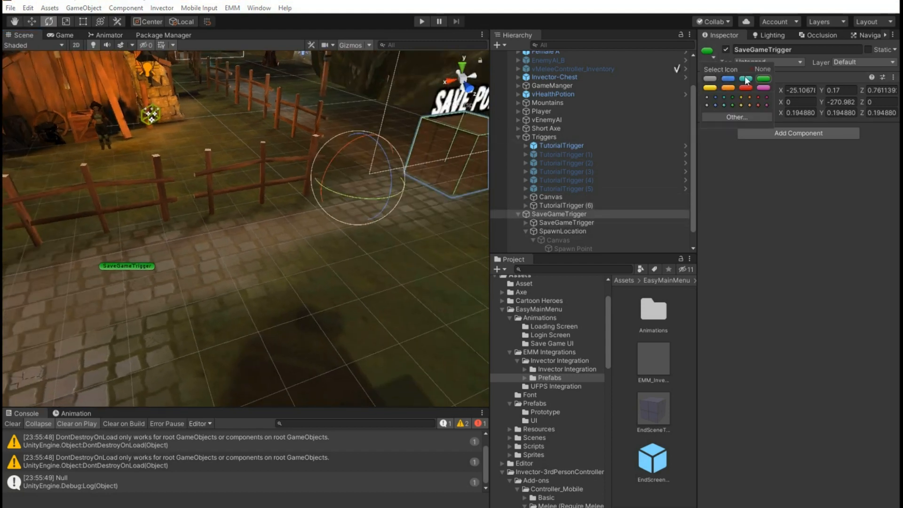
left_click(758, 70)
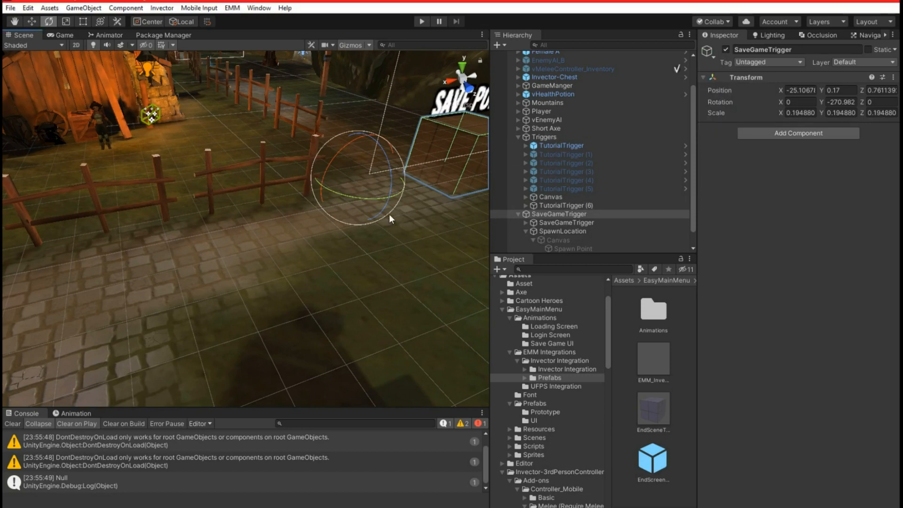
Step: Look over the village scene and its placed objects, and view the Invector Melee Combat creation options
right_click_drag(351, 212, 263, 237)
left_click(264, 117)
left_click(278, 201)
left_click(206, 195)
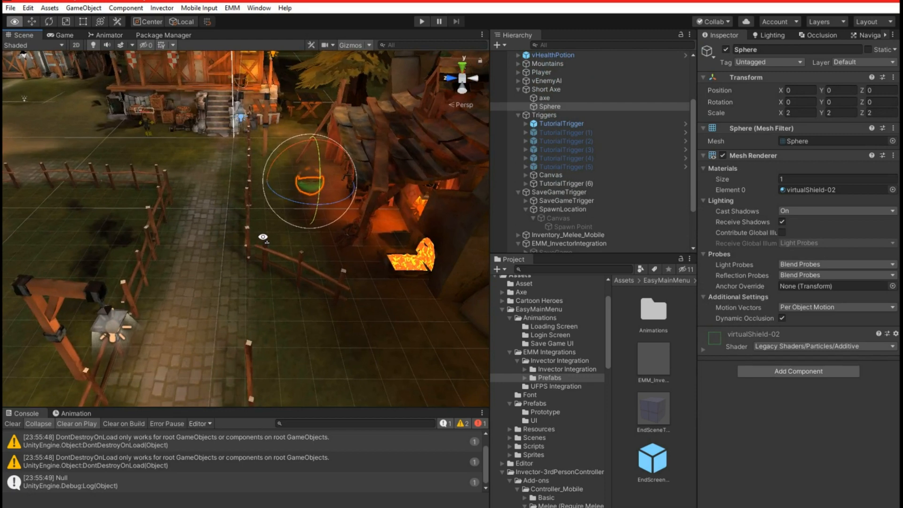
right_click_drag(263, 237, 352, 174)
left_click(365, 173)
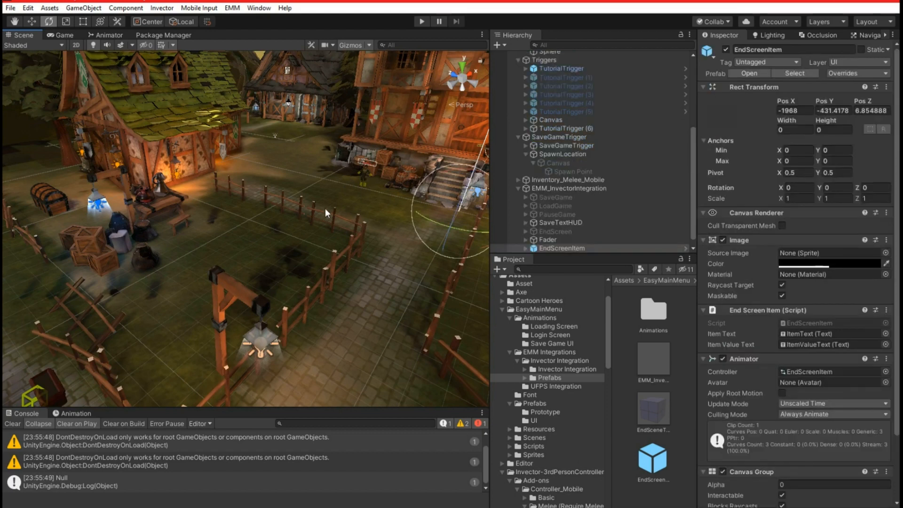
left_click(362, 173)
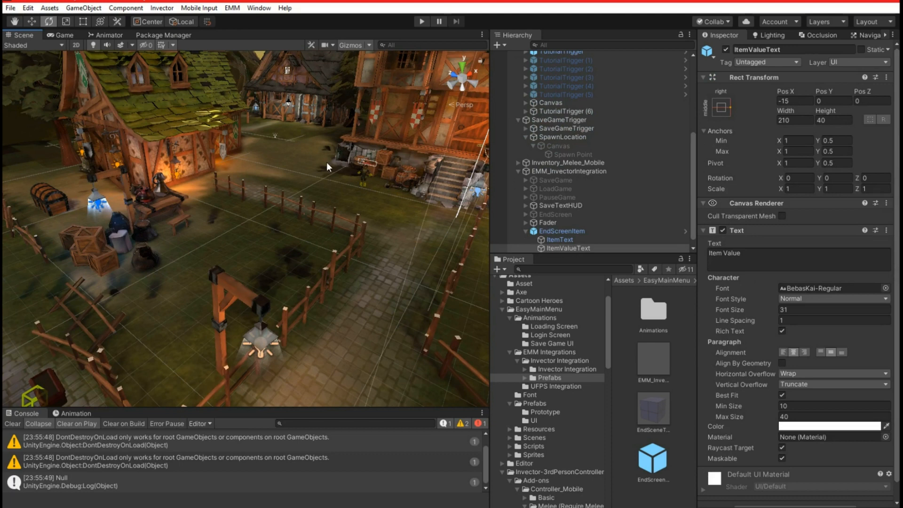
right_click_drag(372, 212, 249, 217)
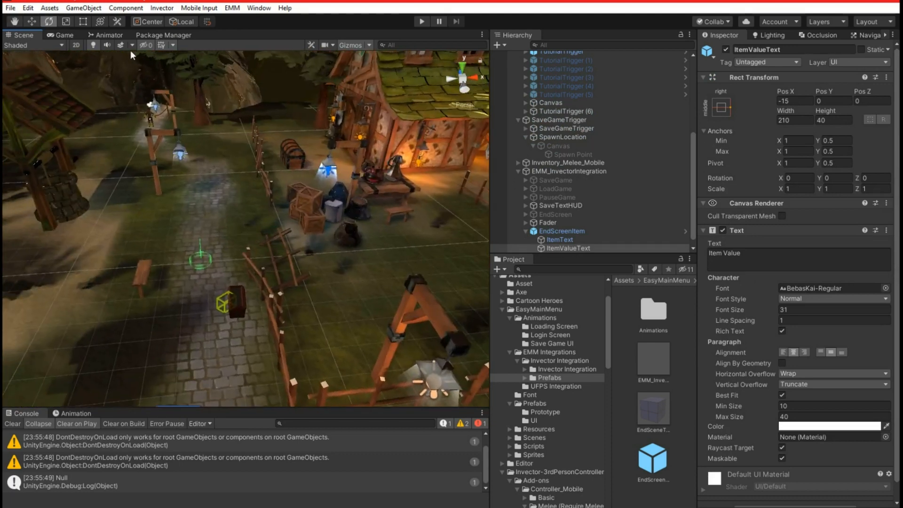
left_click(162, 8)
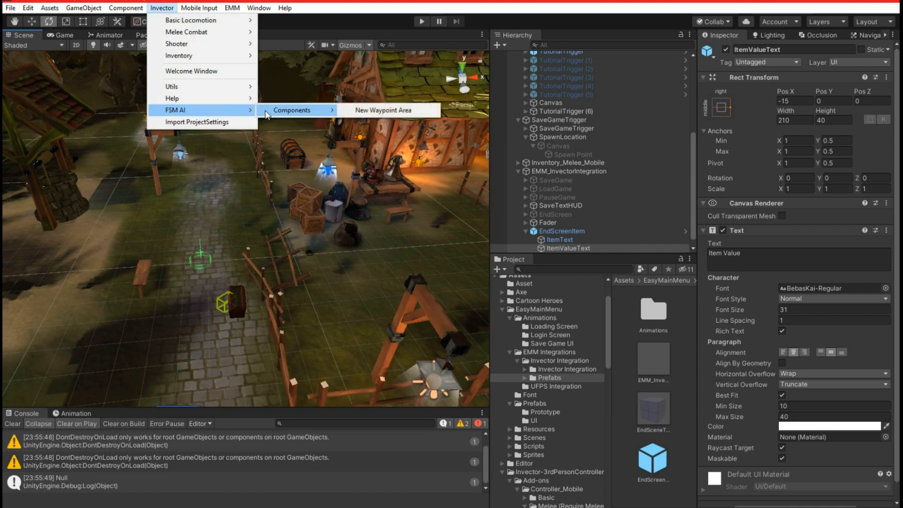
mouse_move(247, 33)
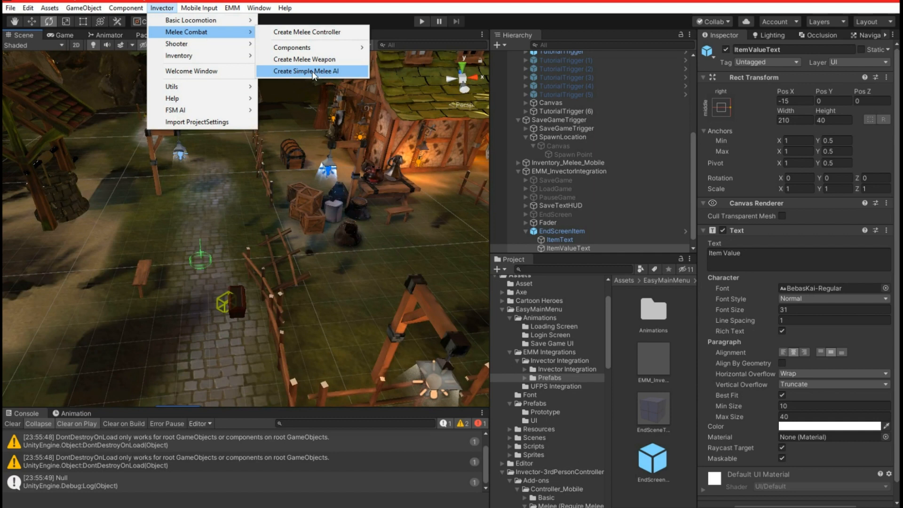
left_click(330, 255)
left_click(328, 256)
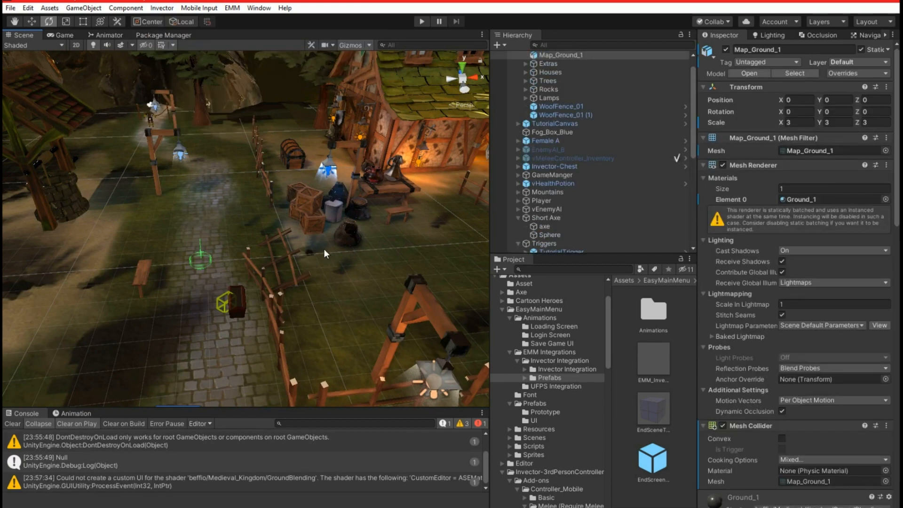
left_click(242, 306)
right_click_drag(329, 165, 283, 156)
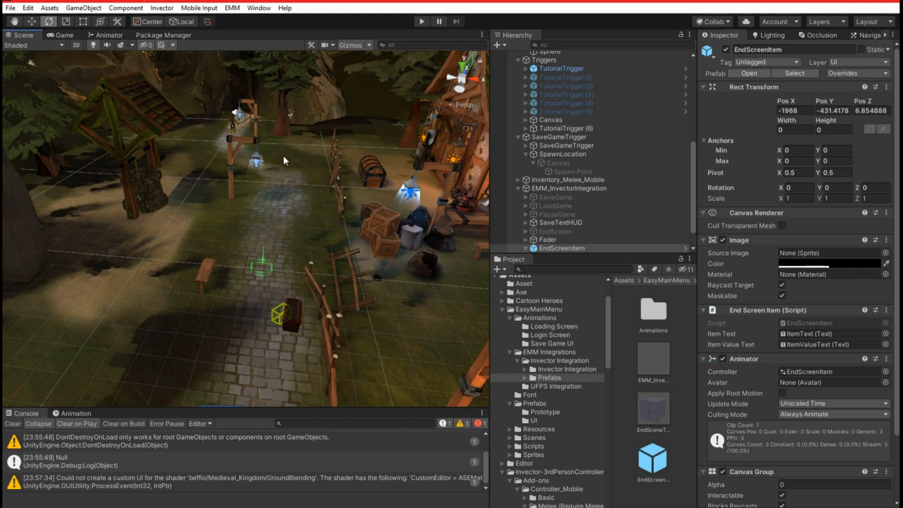
Step: Clear the console messages and survey the village from its fenced yard to the End Scene sign
left_click(13, 423)
right_click_drag(164, 320, 314, 323)
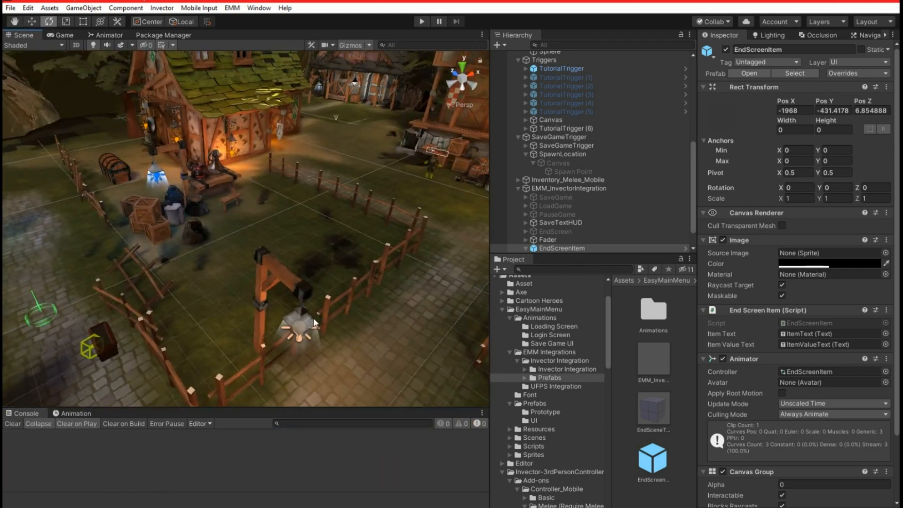
mouse_move(193, 267)
right_mouse_down()
mouse_move(493, 295)
mouse_move(629, 244)
right_mouse_up()
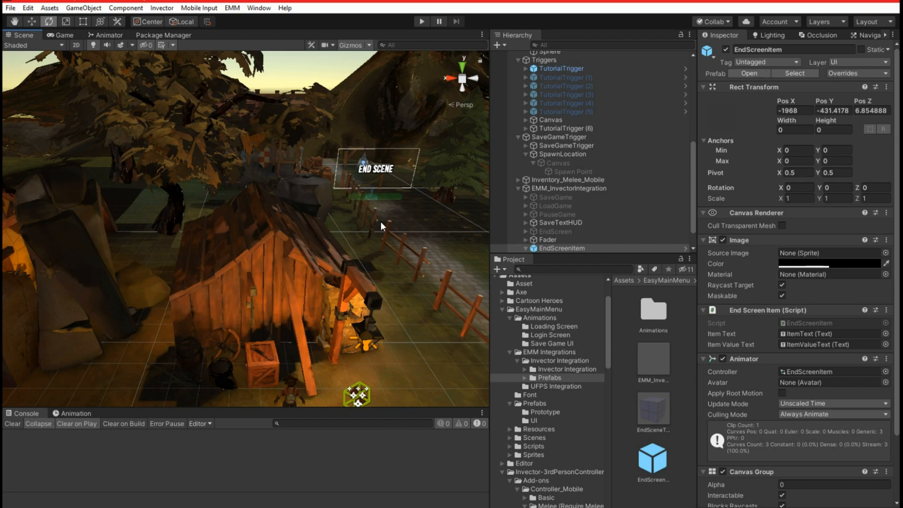
right_click_drag(370, 240, 392, 222)
scroll(353, 219, "down", 3)
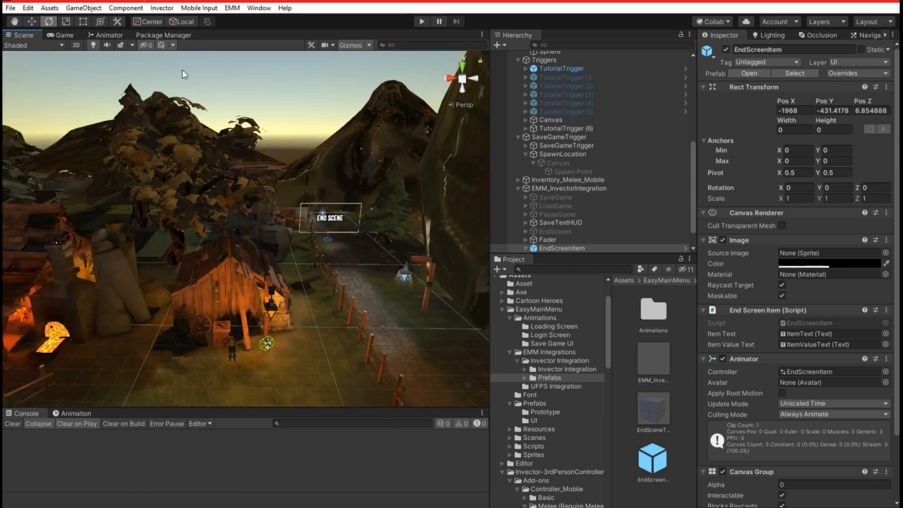
Step: Build the game for Android as an APK named Adventure Game in the AdventureGameComplete folder
left_click(6, 7)
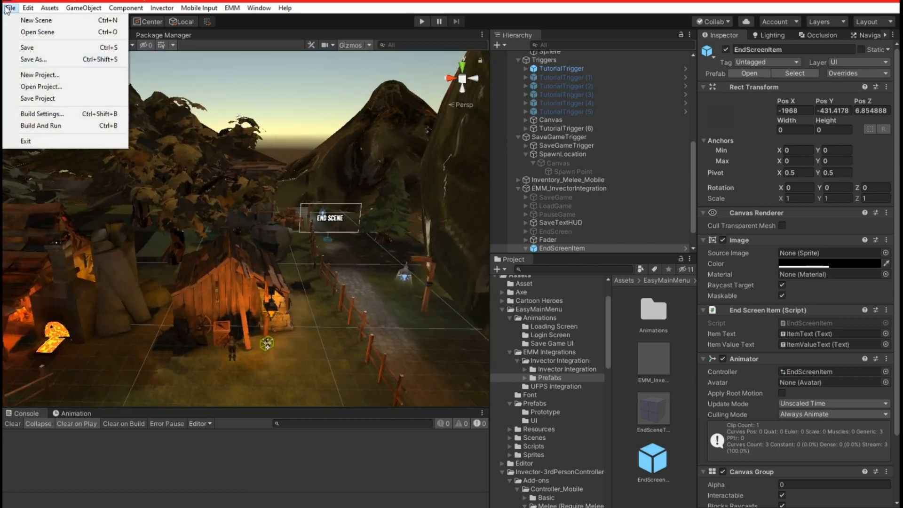
left_click(43, 113)
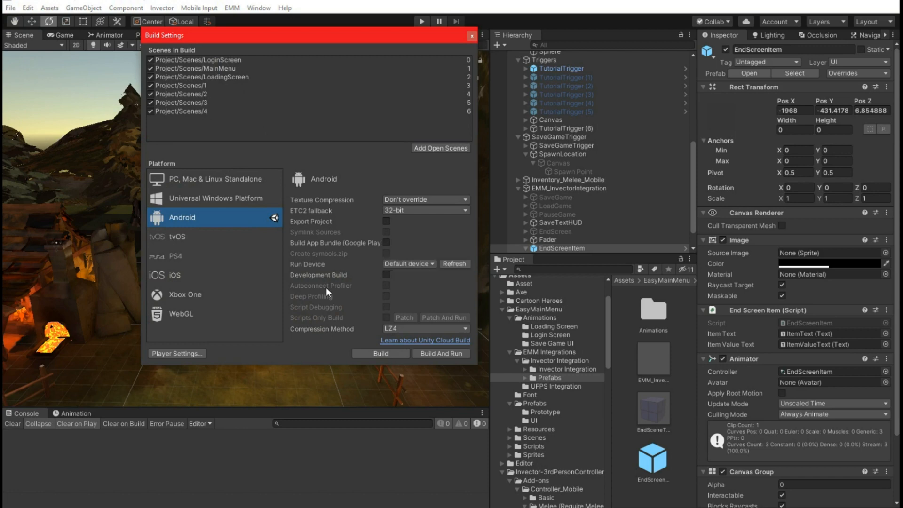
left_click(372, 351)
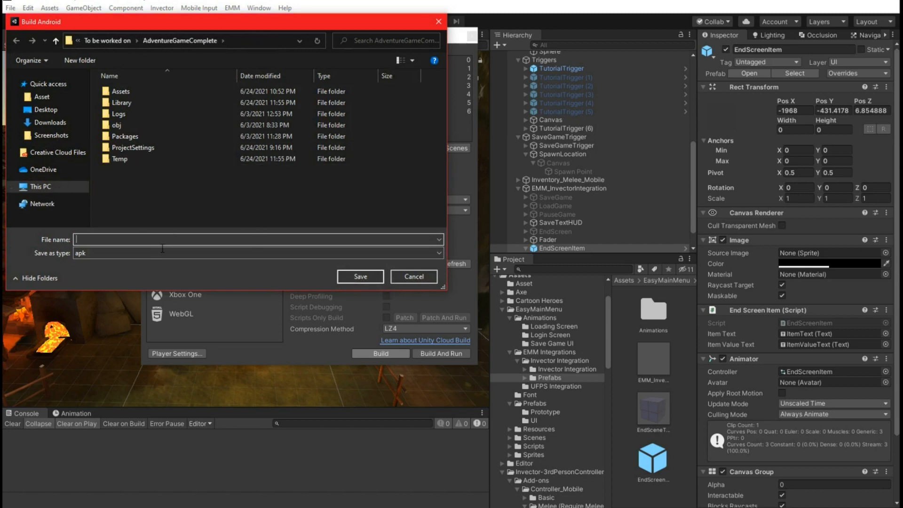
type("A")
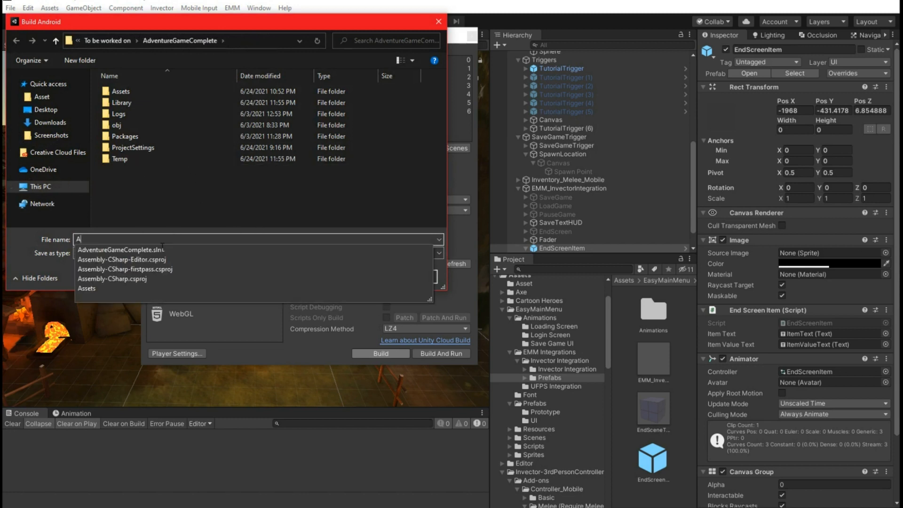
type("dventu")
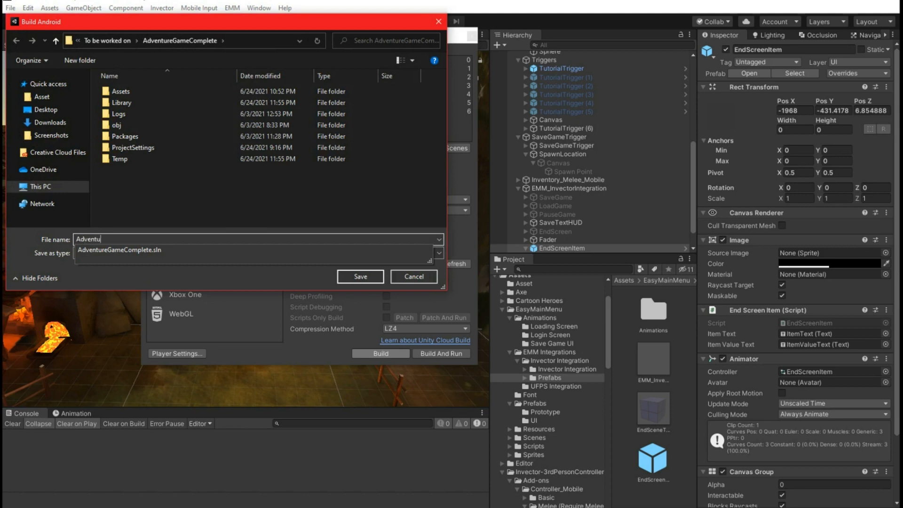
type("re Game")
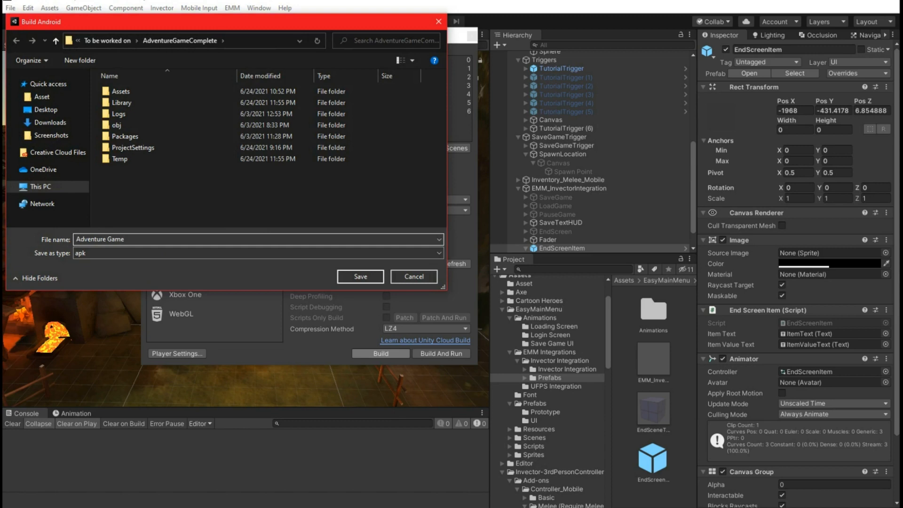
left_click(360, 276)
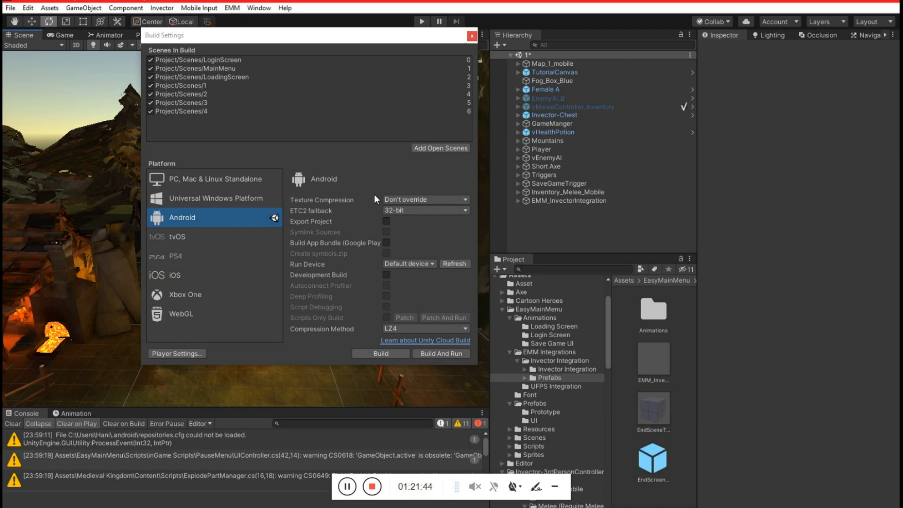
Step: Close the build settings and read the console messages down to the build result
left_click(472, 36)
scroll(219, 462, "down", 3)
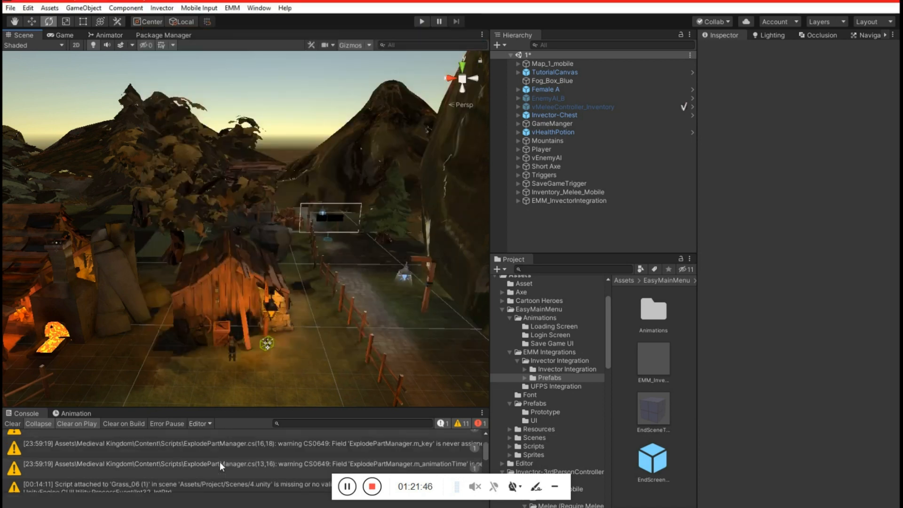
scroll(217, 471, "down", 2)
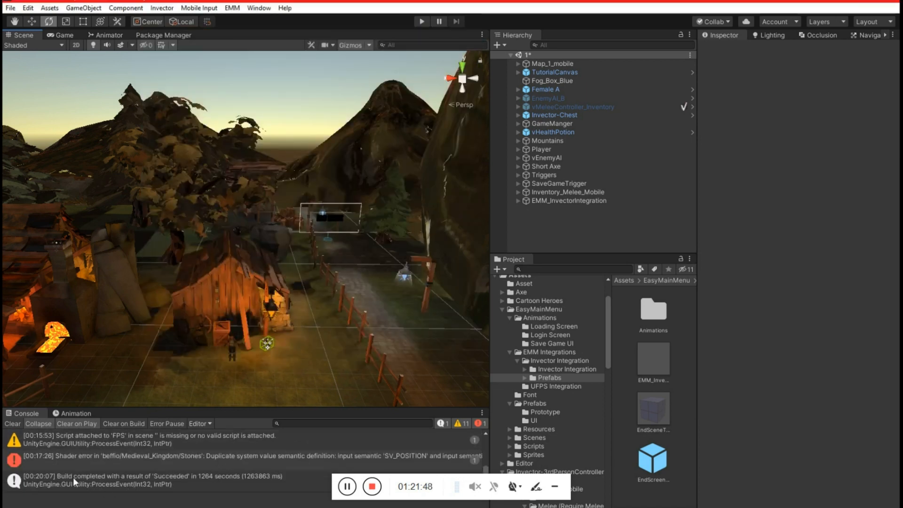
Step: Clear the console and close the Unity editor, saving the changes made to scene 1.unity
left_click(14, 424)
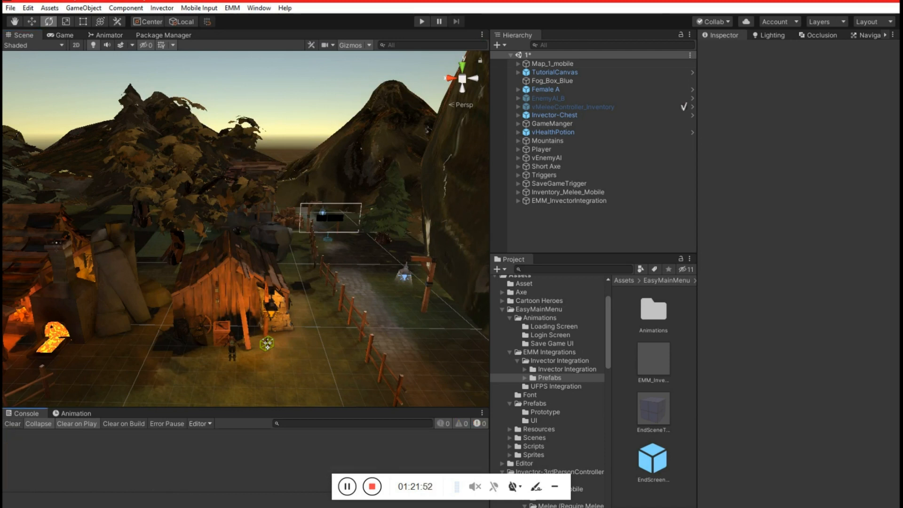
left_click(888, 2)
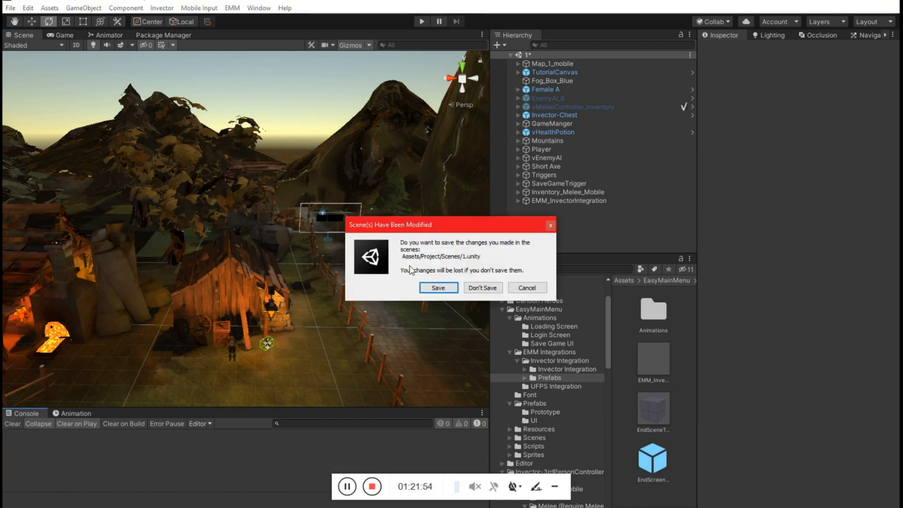
left_click(438, 288)
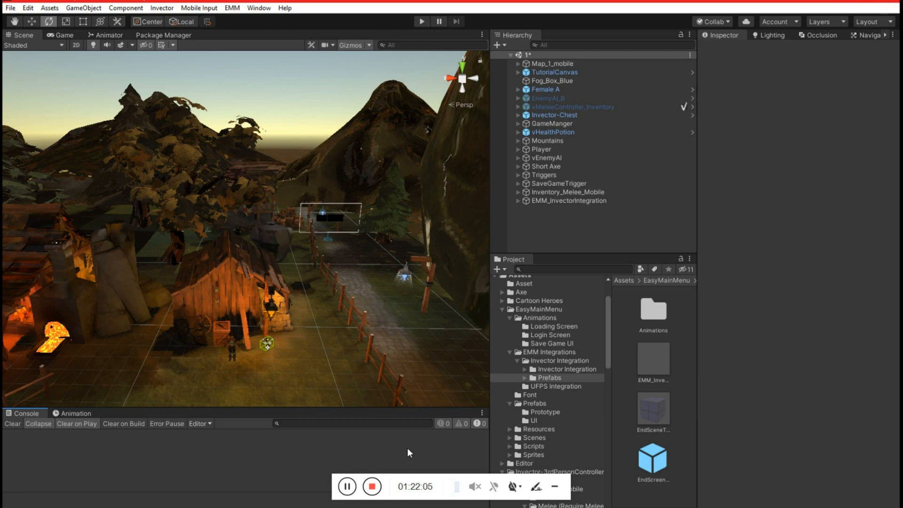
Step: Switch to the AdventureGameComplete folder in File Explorer and refresh its file listing
mouse_move(280, 500)
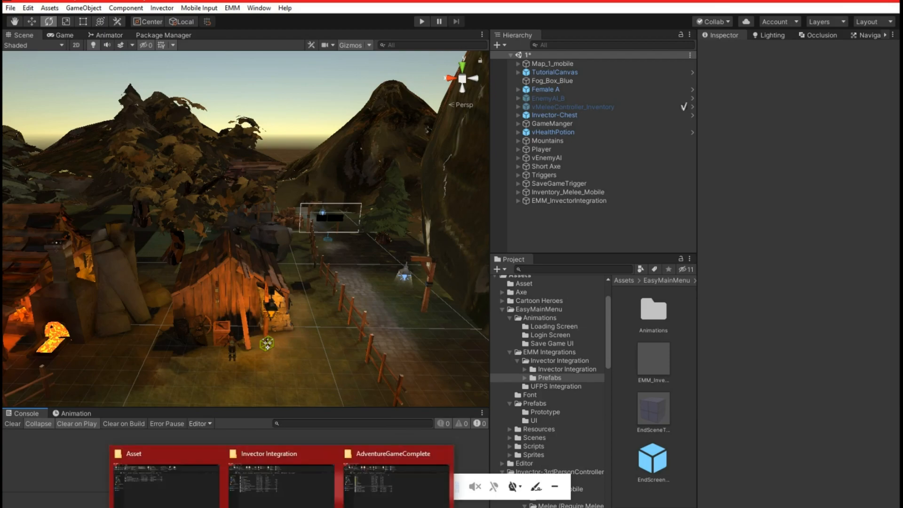
left_click(371, 486)
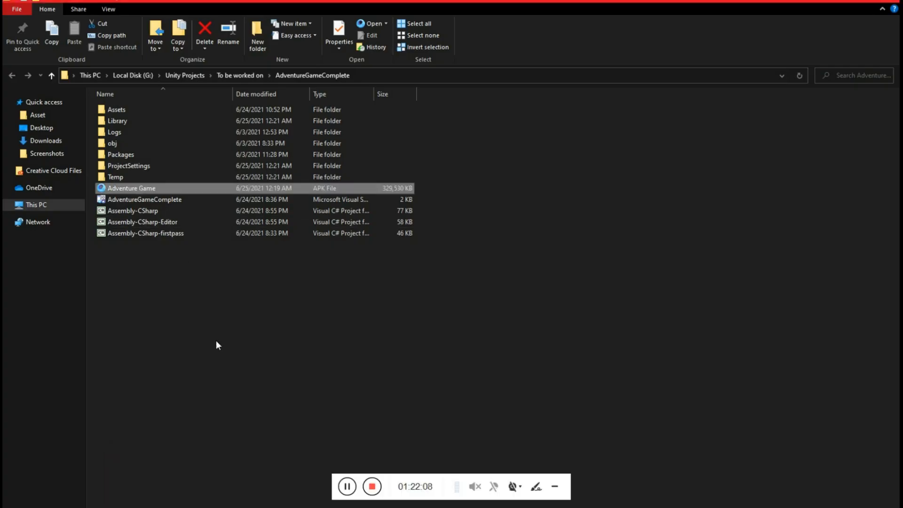
right_click(331, 330)
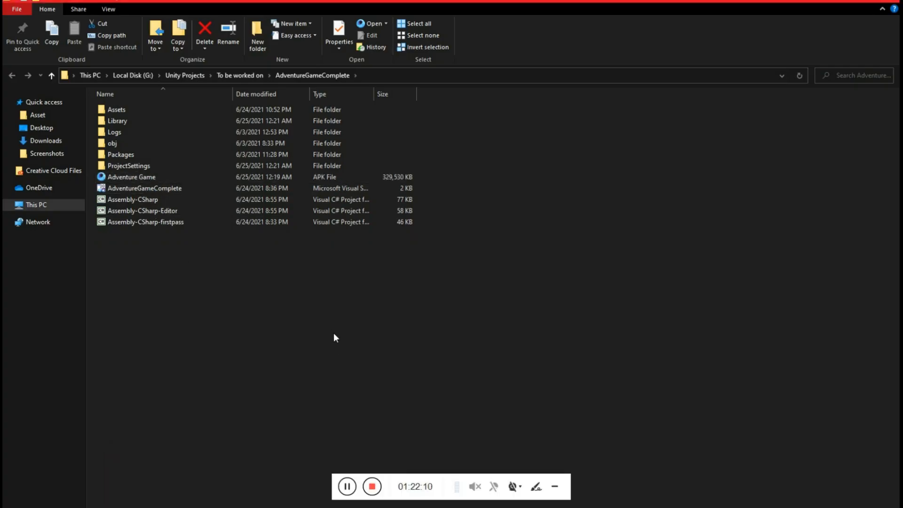
left_click(358, 389)
Step: Check the size and file details of the Adventure Game APK in its properties
left_click(136, 177)
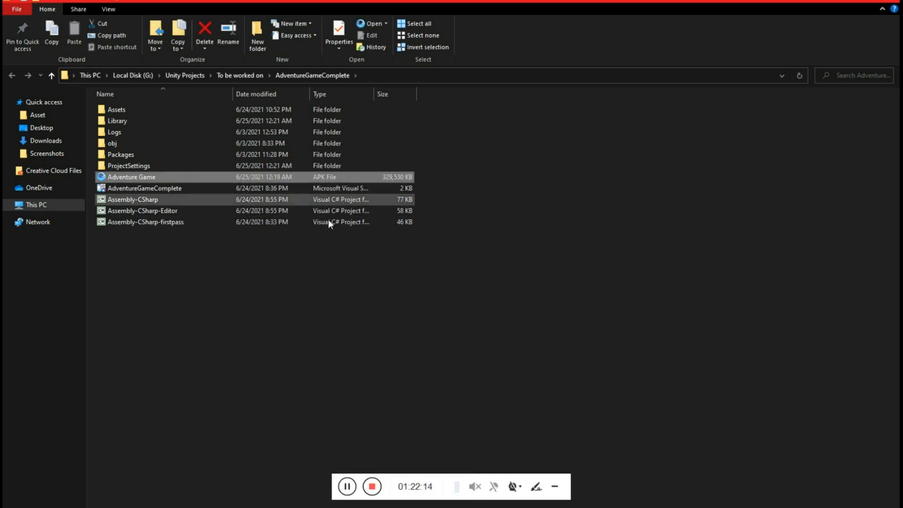
right_click(143, 179)
left_click(224, 399)
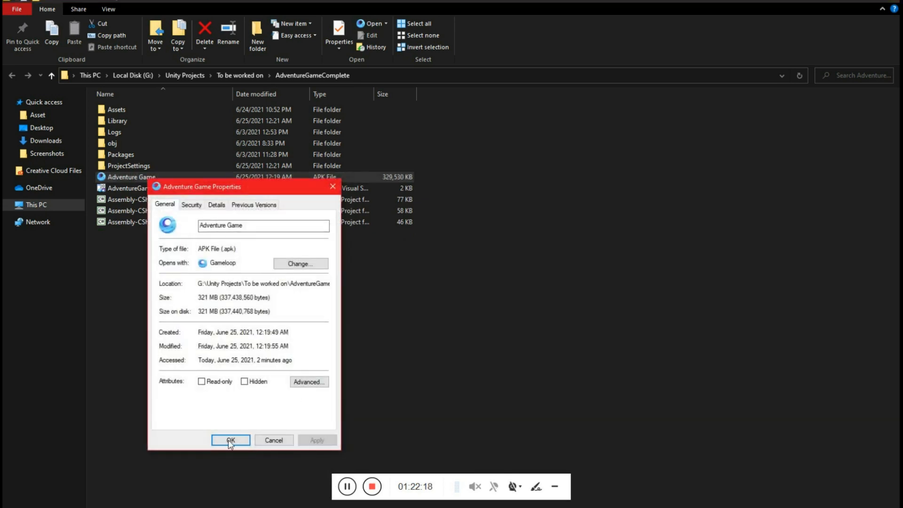
left_click(231, 438)
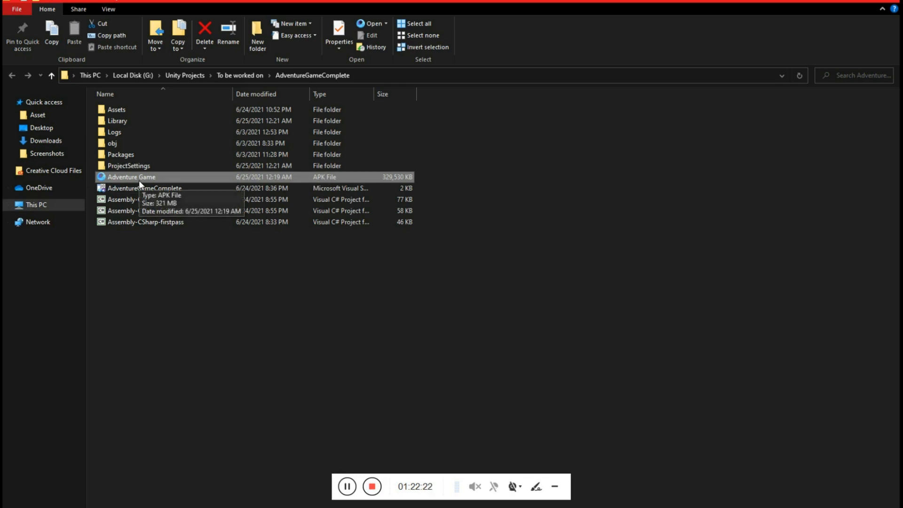
right_click(216, 326)
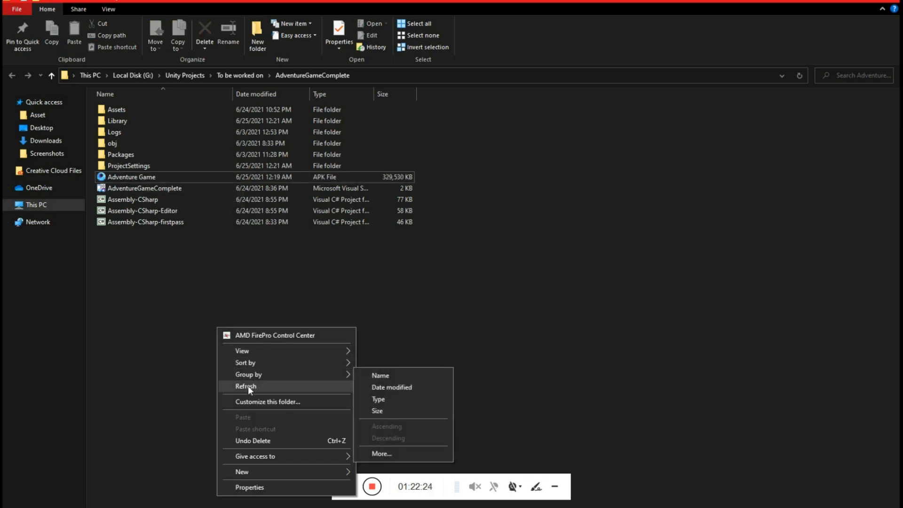
left_click(248, 386)
right_click(224, 311)
left_click(255, 370)
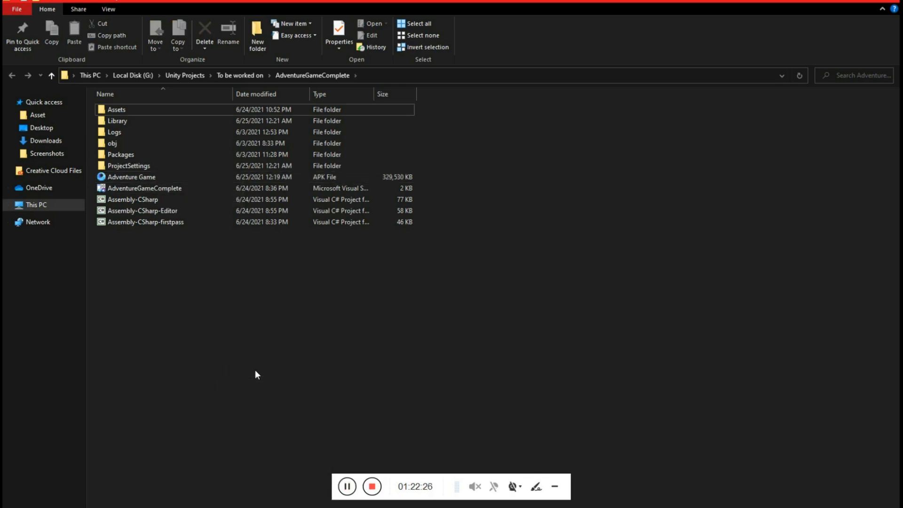